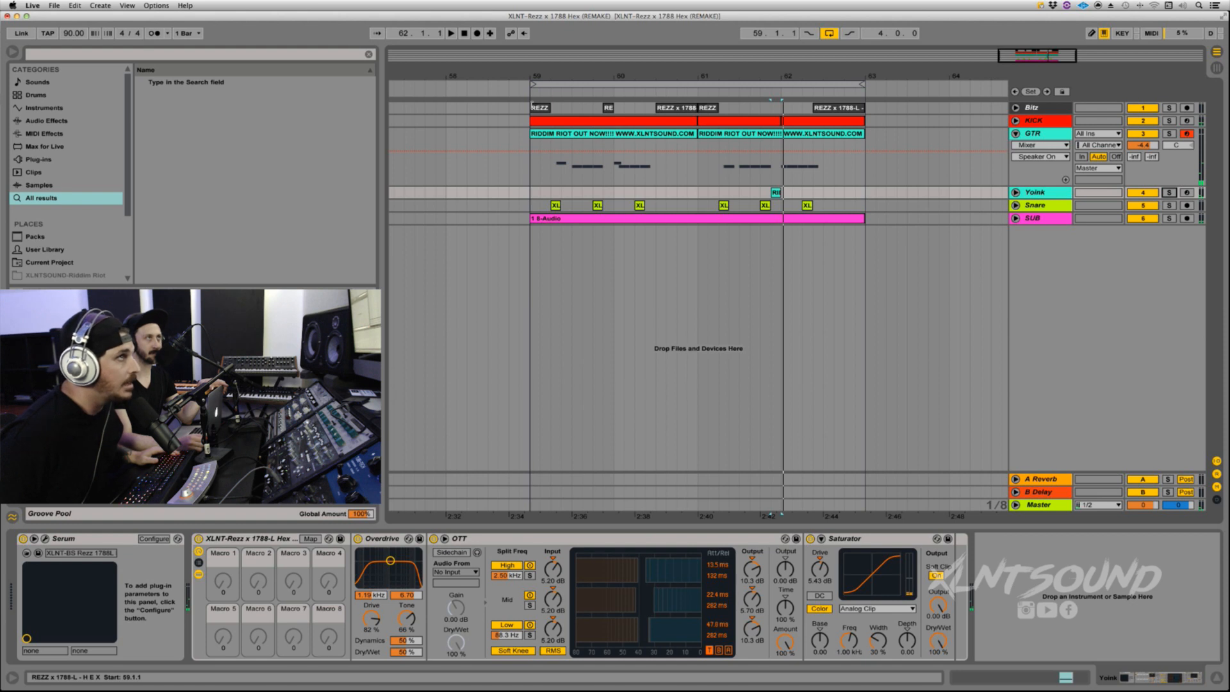
Unfold and solo the Bitz track, and play its first two audio clips.
{"action": "left_click", "coordinate": [532, 107]}
{"action": "left_click", "coordinate": [1016, 108]}
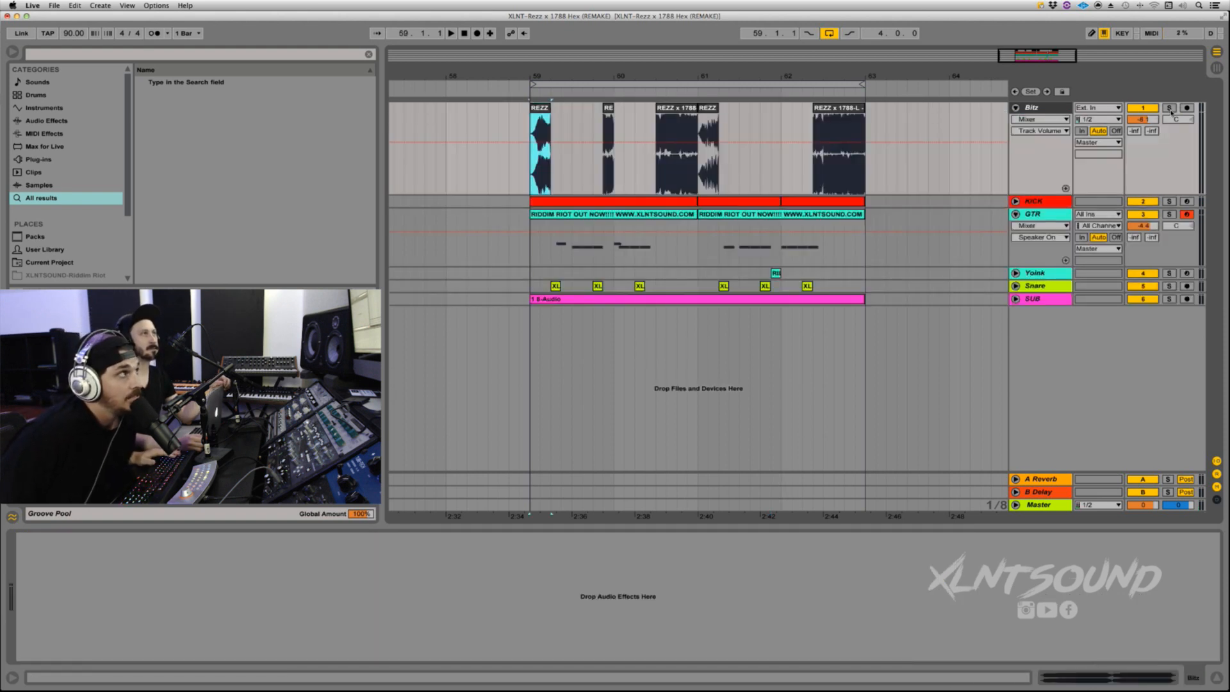
{"action": "left_click", "coordinate": [1170, 111]}
{"action": "key", "text": "space"}
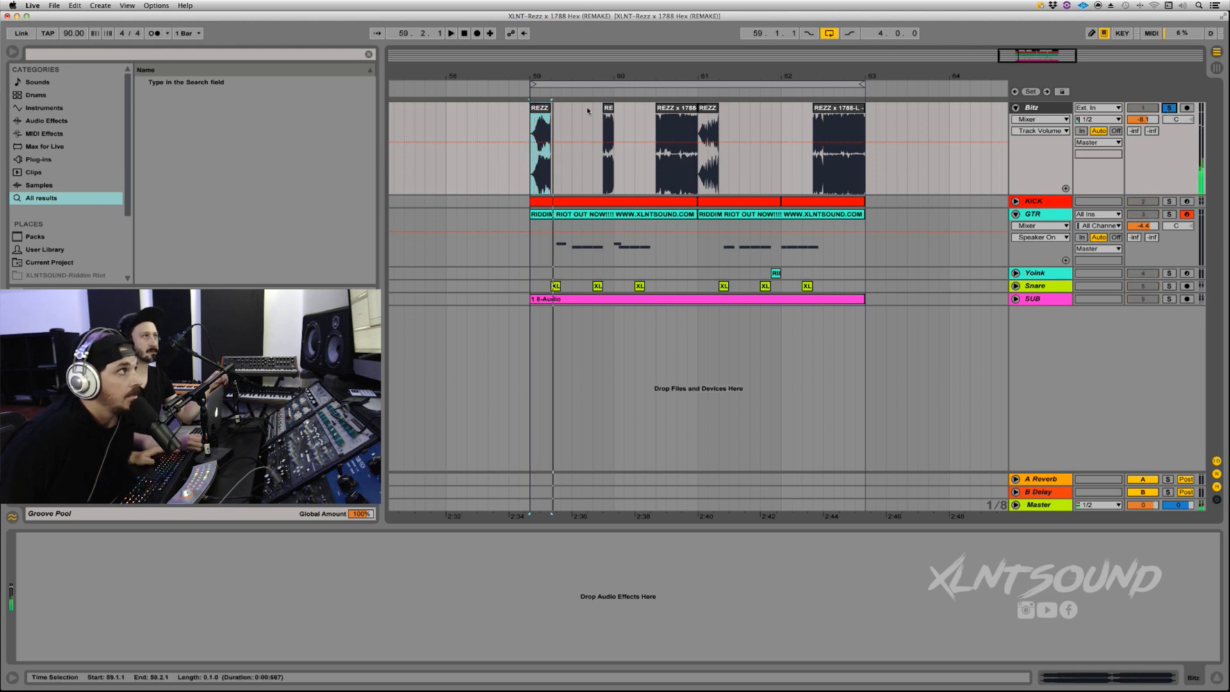
{"action": "left_click", "coordinate": [608, 108]}
{"action": "key", "text": "space"}
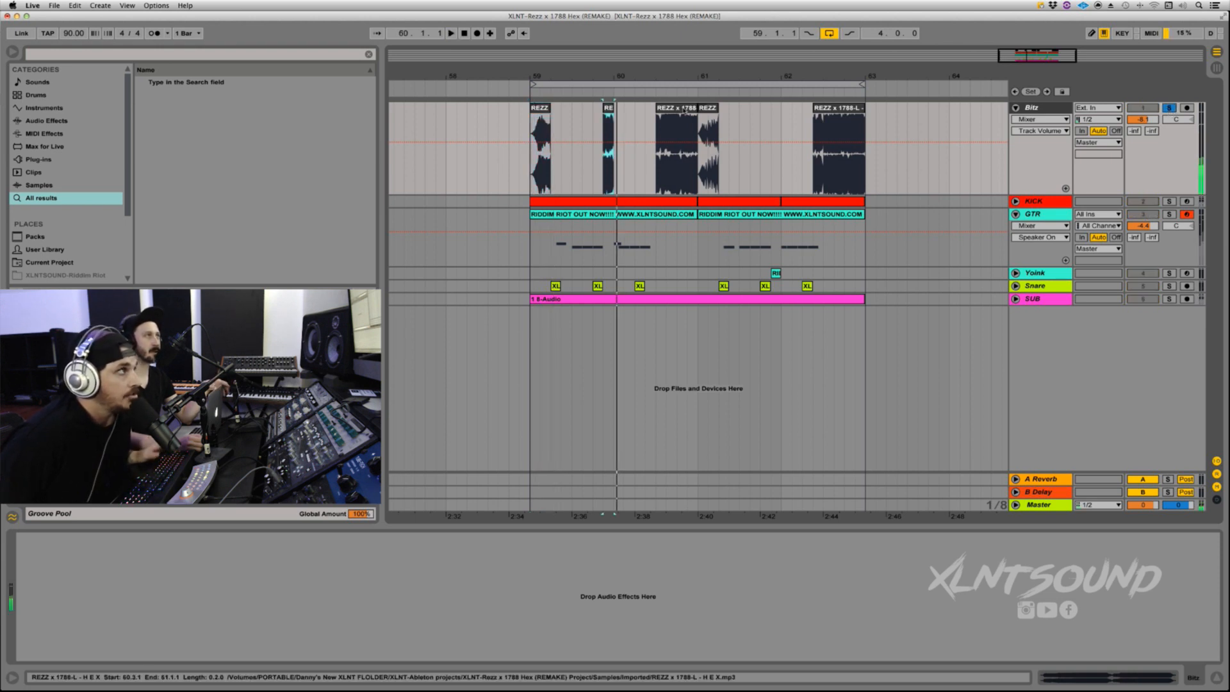
Audition the remaining three Bitz clips one after another, and finish by unsoloing and folding the track.
{"action": "left_click", "coordinate": [685, 110]}
{"action": "key", "text": "space"}
{"action": "left_click", "coordinate": [713, 109]}
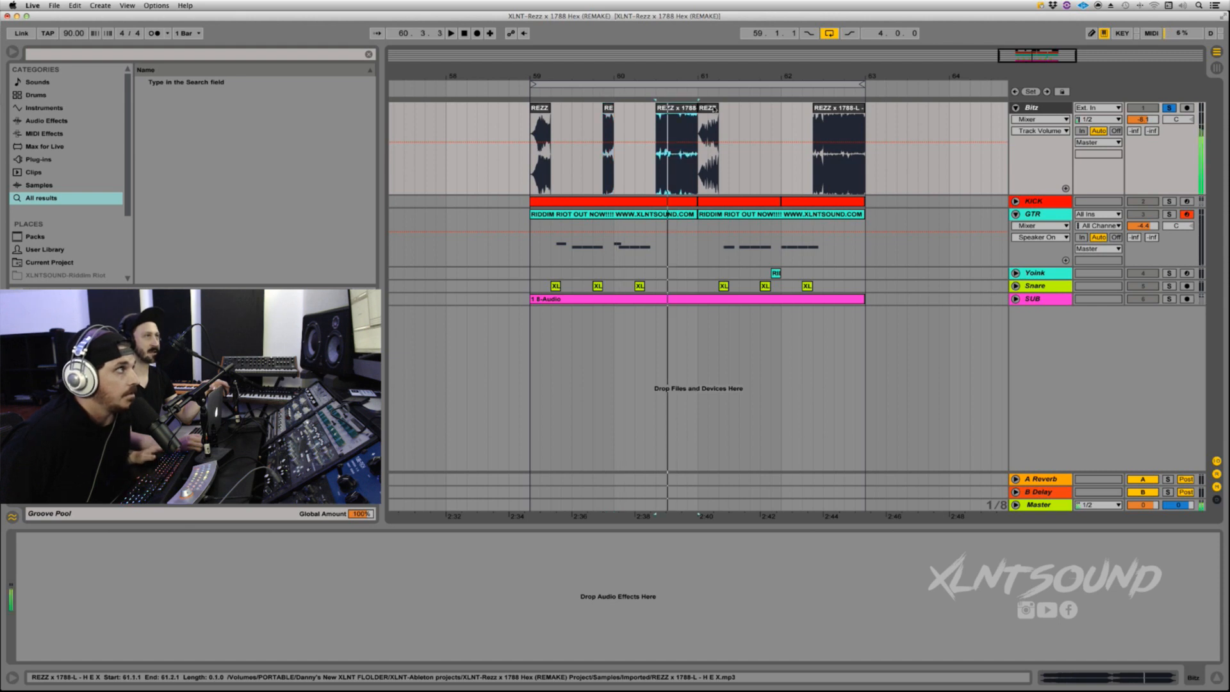
{"action": "key", "text": "space"}
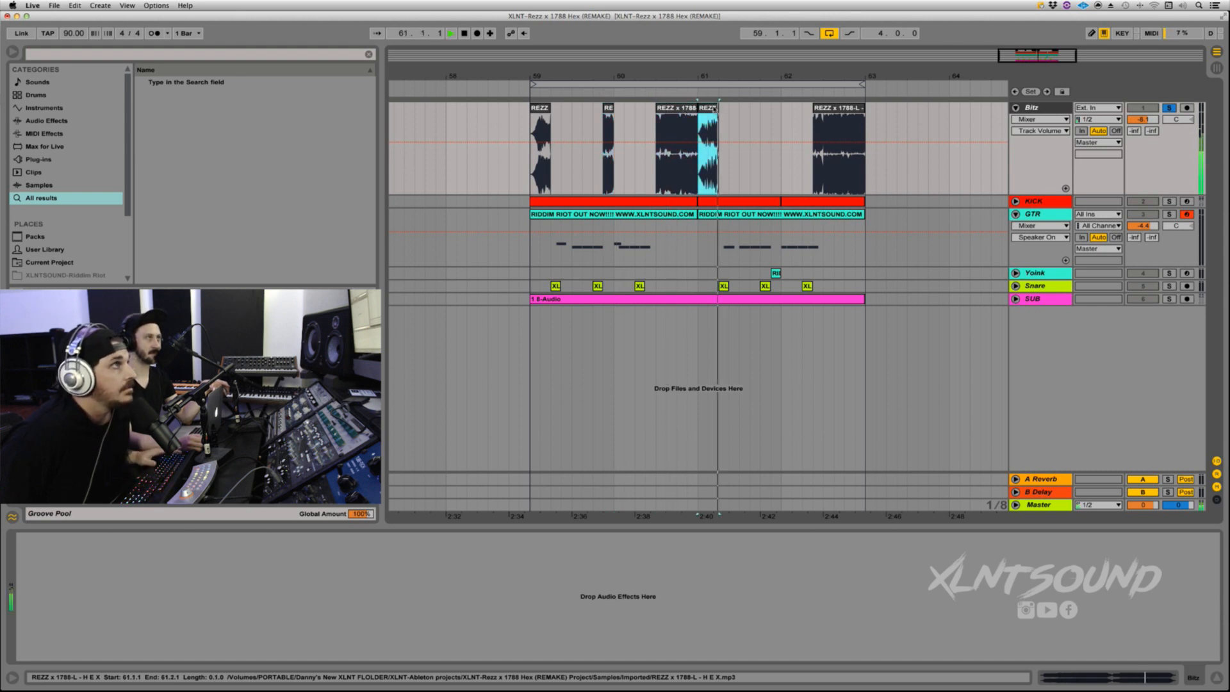
{"action": "left_click", "coordinate": [831, 109]}
{"action": "key", "text": "space"}
{"action": "key", "text": "space"}
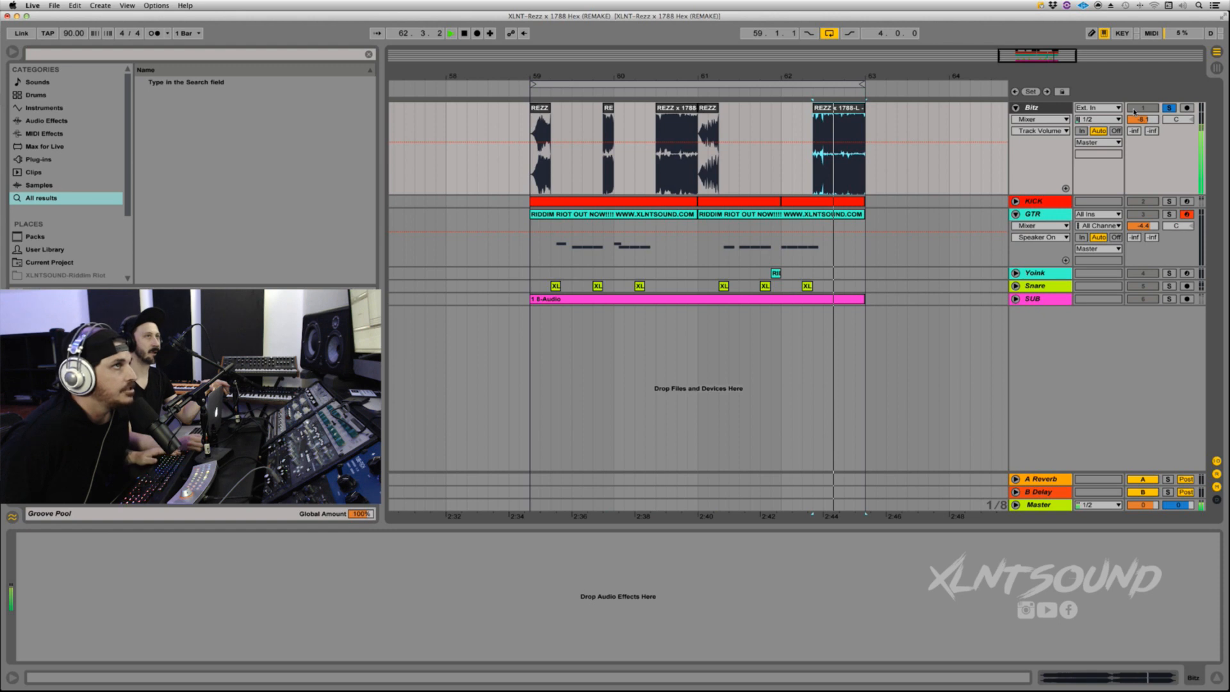
{"action": "key", "text": "space"}
{"action": "left_click", "coordinate": [1168, 108]}
{"action": "left_click", "coordinate": [1015, 108]}
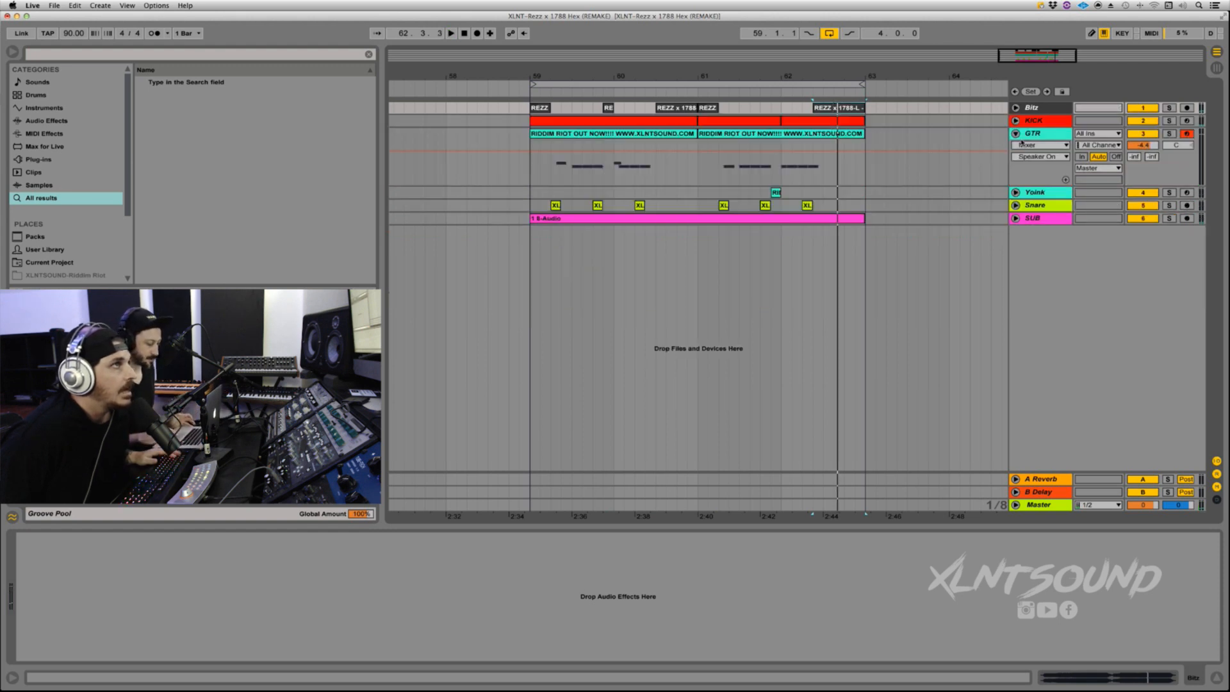
Unfold and solo the KICK track, and play it from bar 59 while adding the Snare and GTR tracks to the solo.
{"action": "left_click", "coordinate": [1016, 120]}
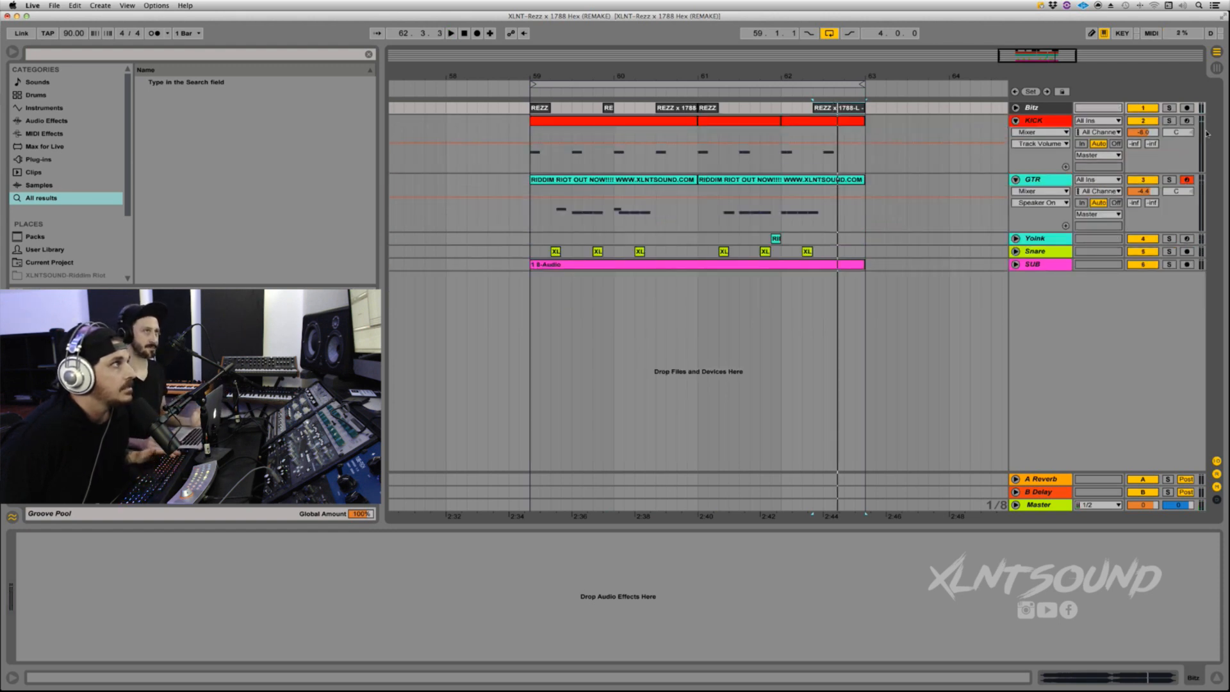
{"action": "left_click", "coordinate": [1169, 121]}
{"action": "left_click", "coordinate": [561, 117]}
{"action": "key", "text": "space"}
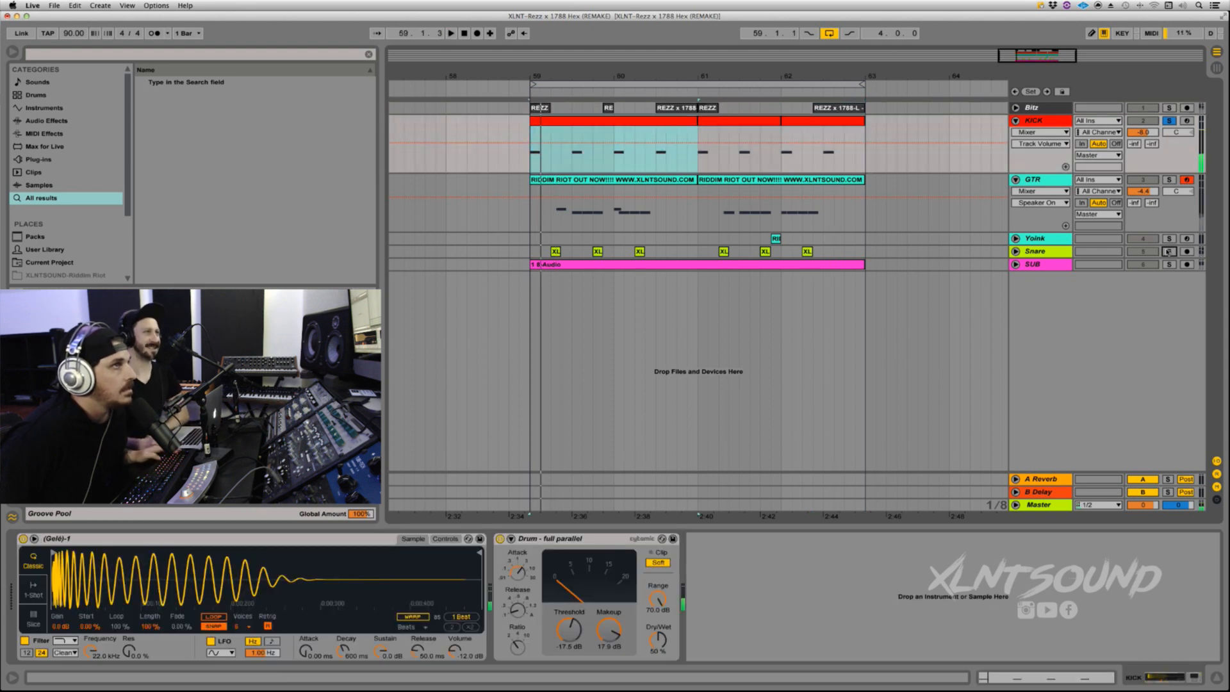
{"action": "key", "text": "space"}
{"action": "left_click", "coordinate": [1169, 251]}
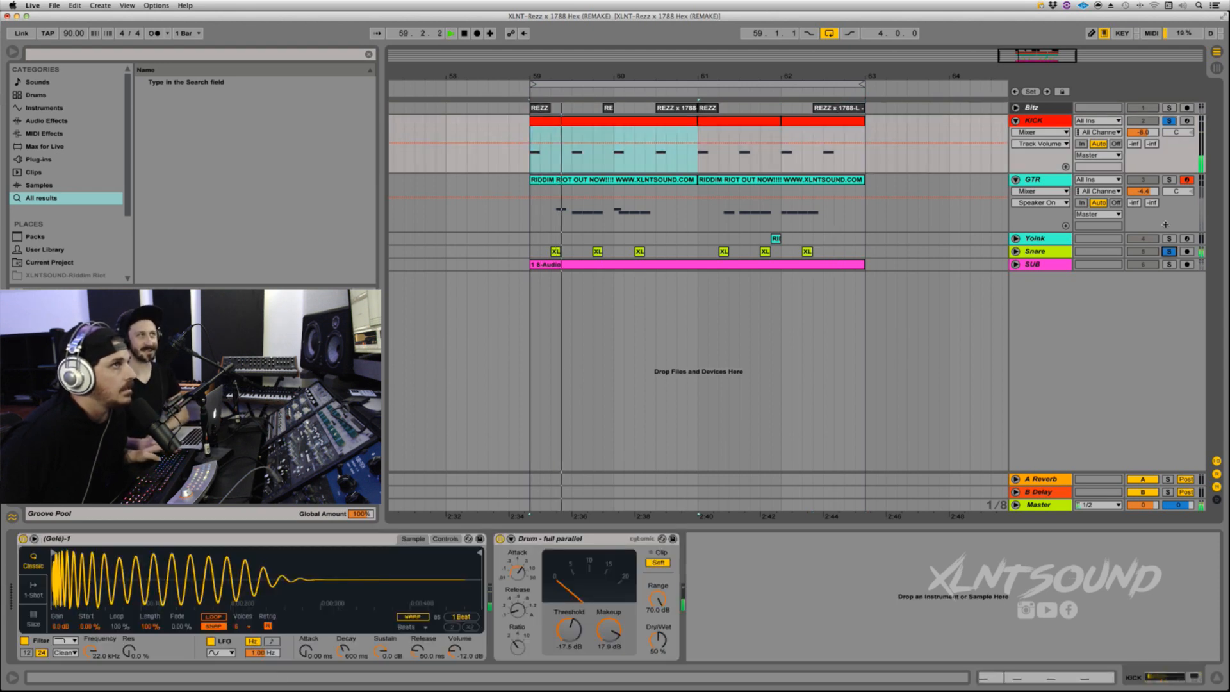
{"action": "left_click", "coordinate": [1169, 180]}
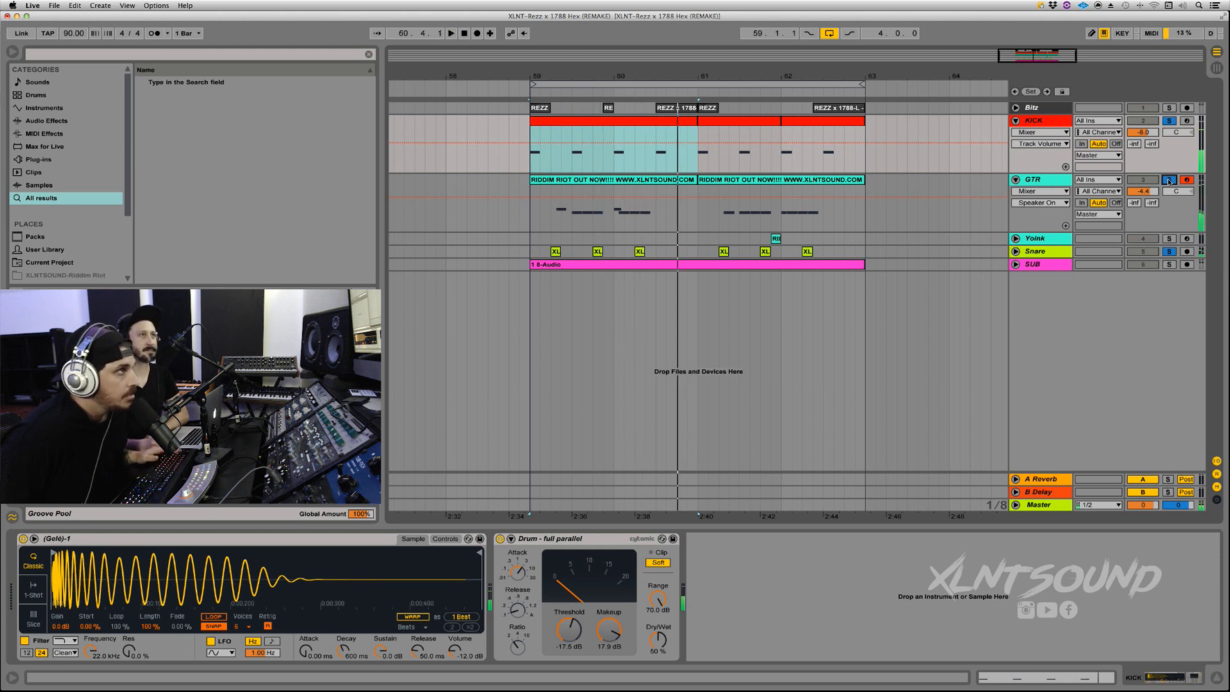
{"action": "left_click", "coordinate": [1169, 180]}
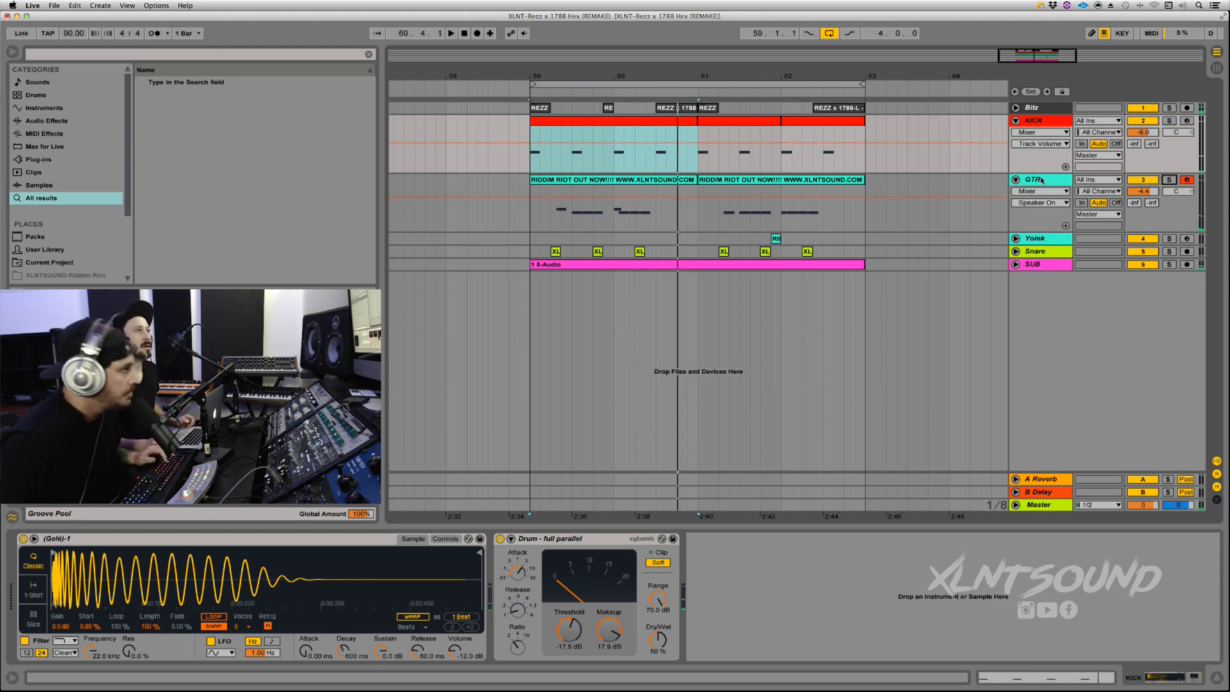
Duplicate the GTR track and assign the copy's pink track colour to all its clips.
{"action": "left_click", "coordinate": [1041, 180]}
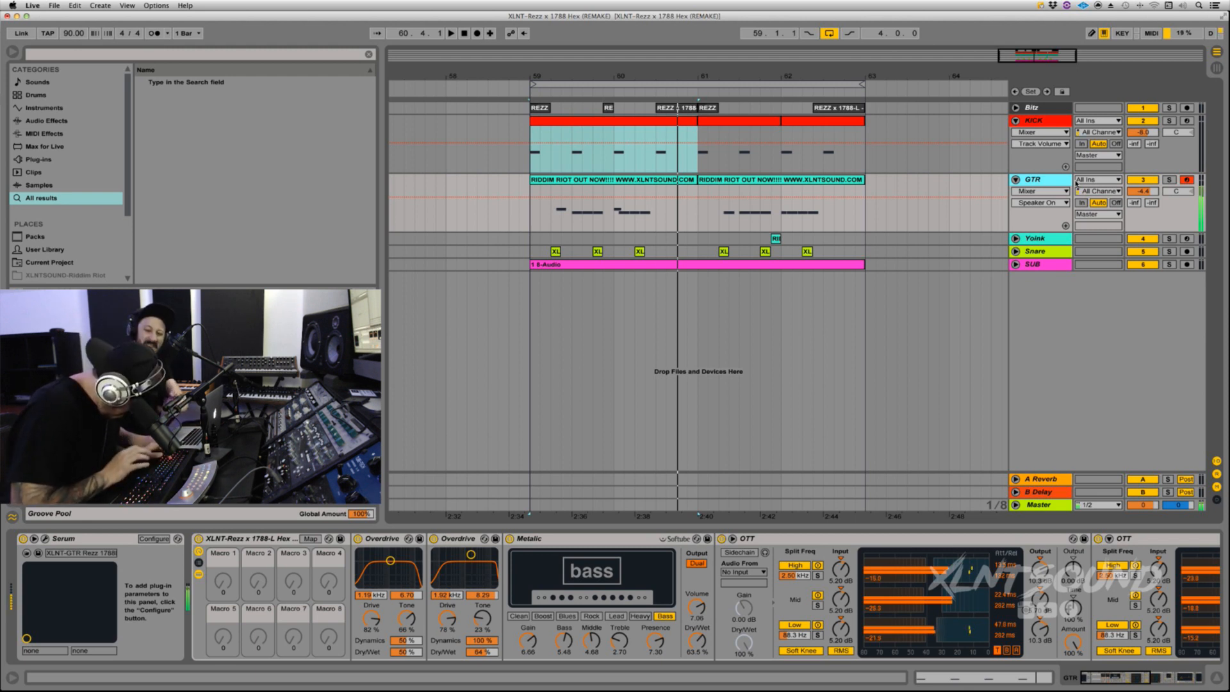
{"action": "key", "text": "z"}
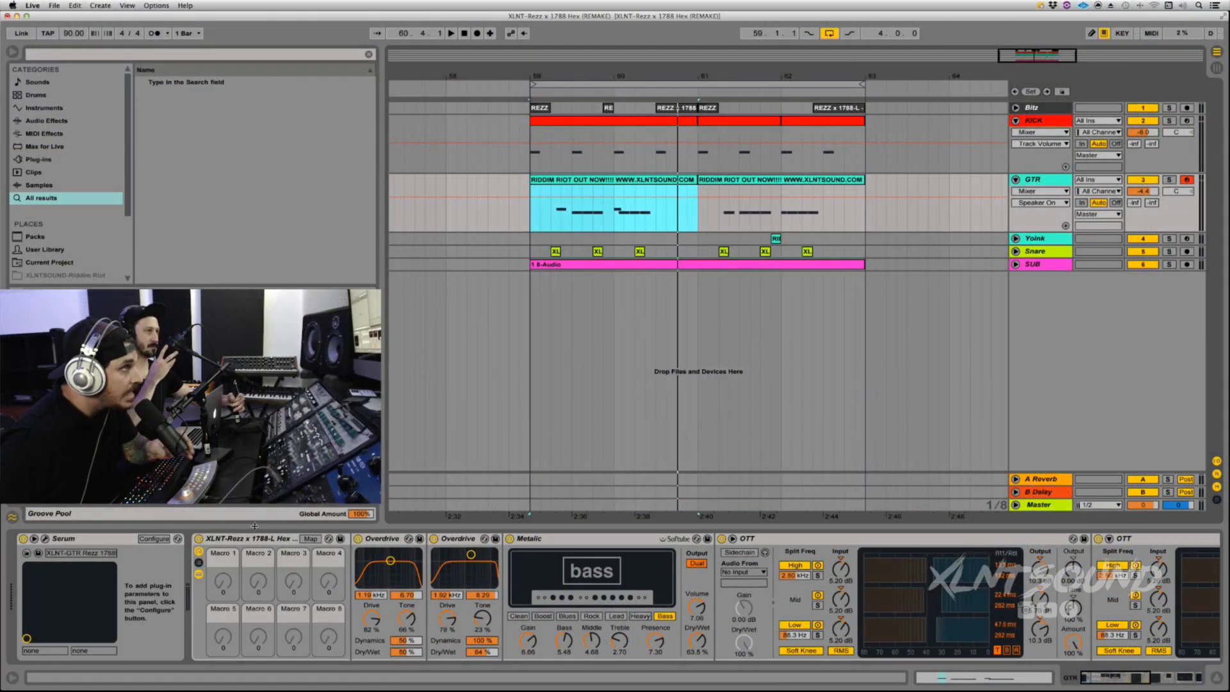
{"action": "left_click", "coordinate": [1053, 182]}
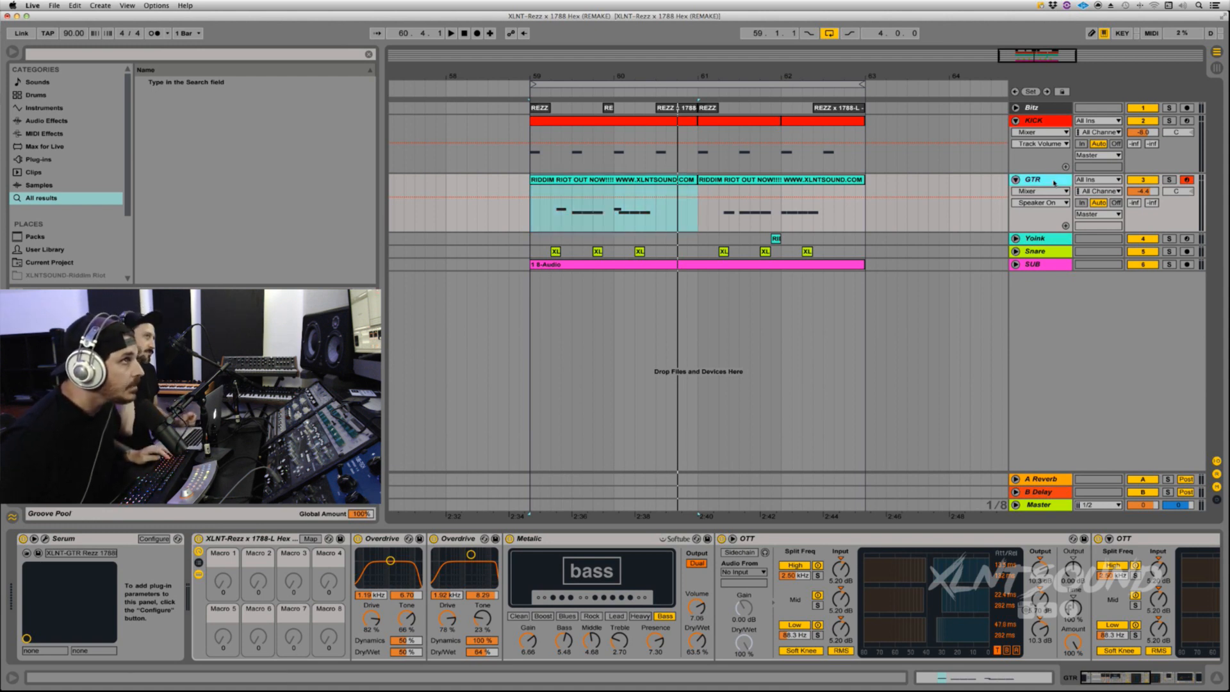
{"action": "key", "text": "super+d"}
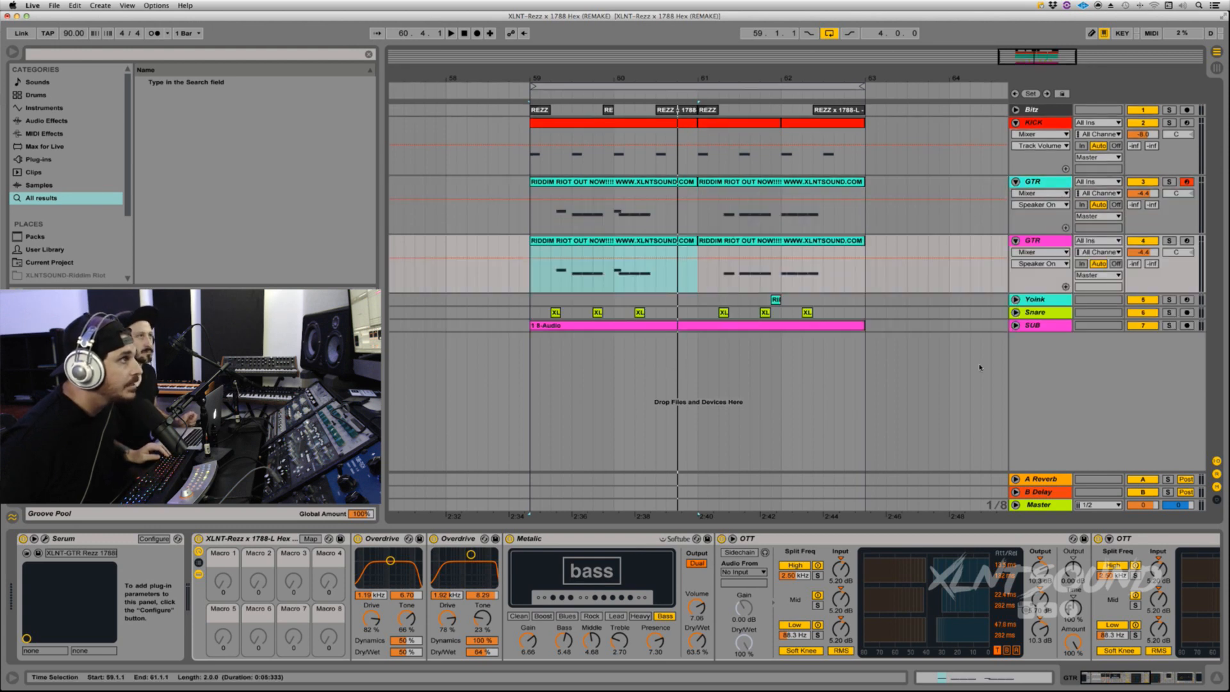
{"action": "left_click_drag", "start_coordinate": [895, 258], "coordinate": [436, 258]}
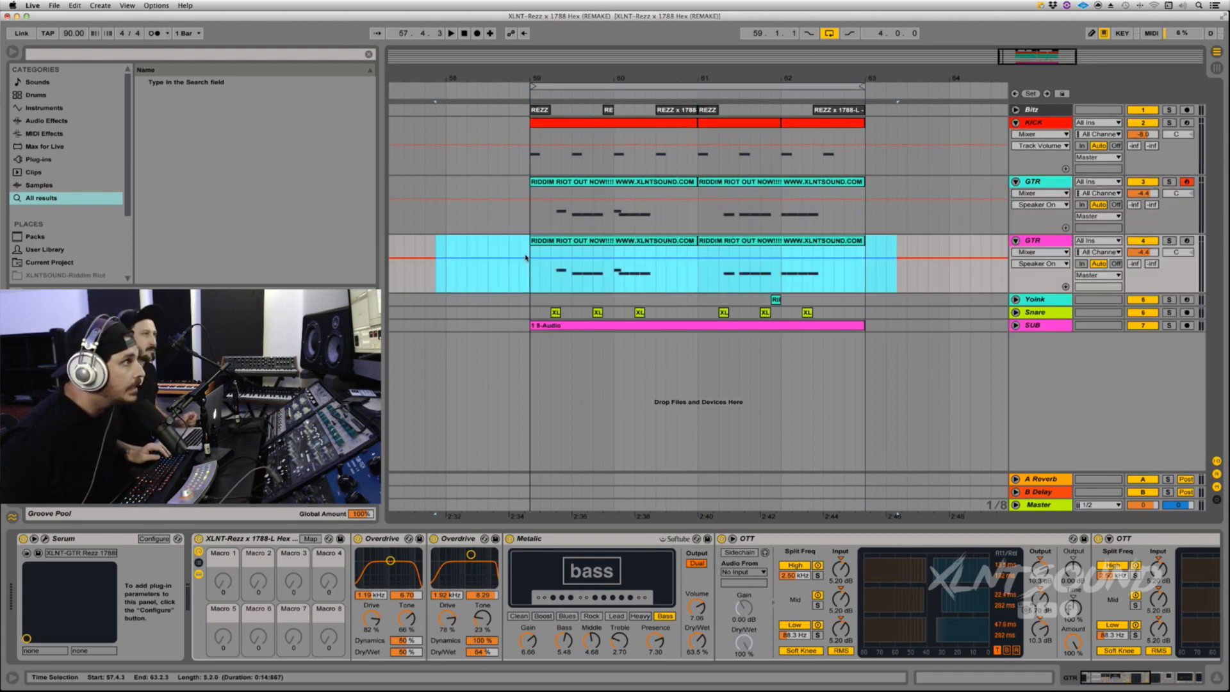
{"action": "right_click", "coordinate": [553, 247]}
{"action": "left_click", "coordinate": [687, 420]}
{"action": "left_click", "coordinate": [561, 260]}
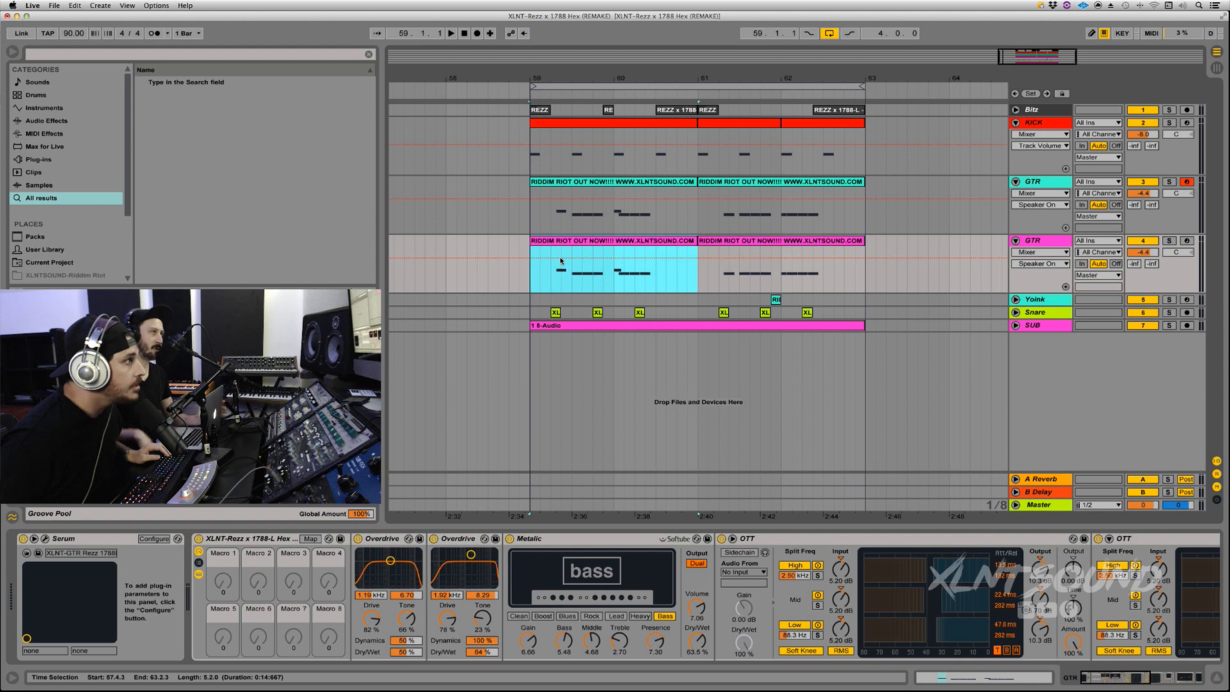
Bypass the effect rack on the duplicate GTR track, mute the original GTR track, and audition the duplicate soloed.
{"action": "left_click", "coordinate": [200, 540]}
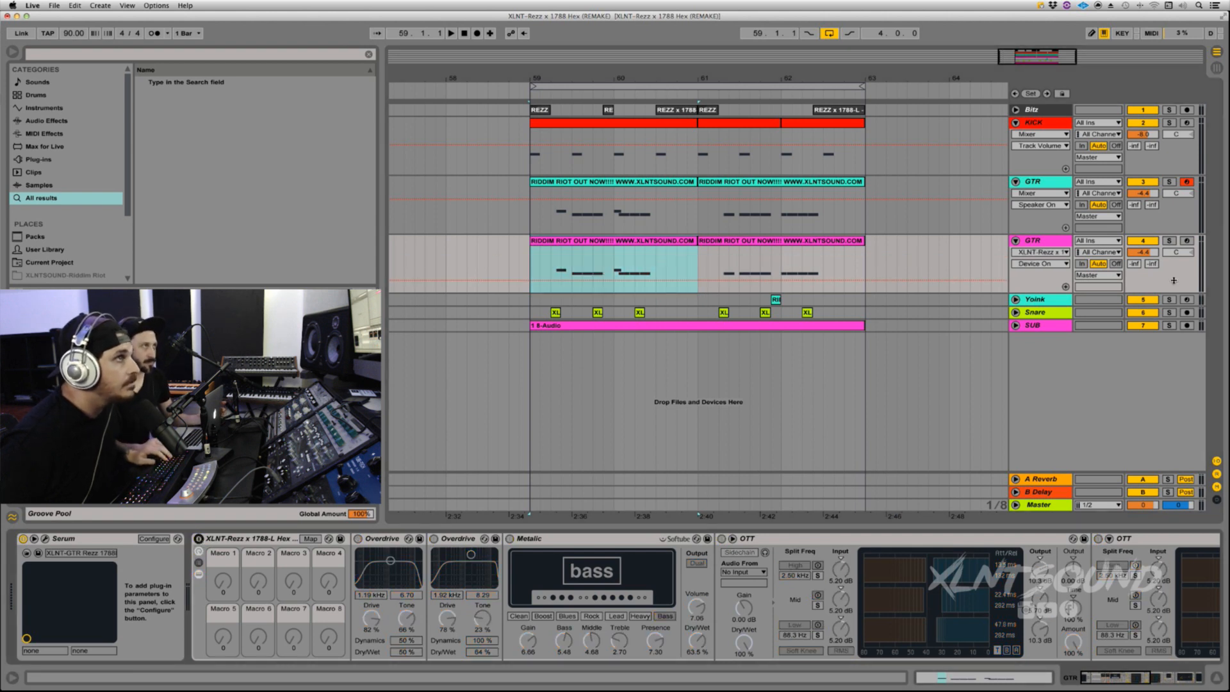
{"action": "left_click", "coordinate": [1139, 183]}
{"action": "key", "text": "space"}
{"action": "left_click", "coordinate": [1168, 240]}
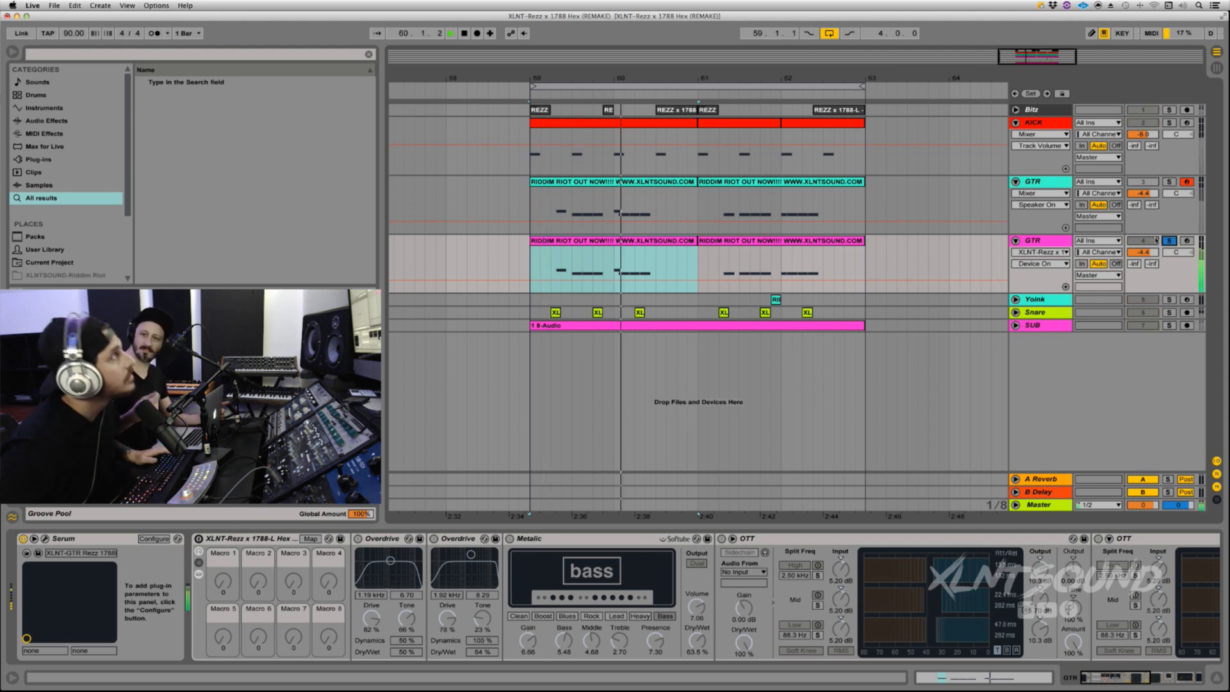
{"action": "key", "text": "space"}
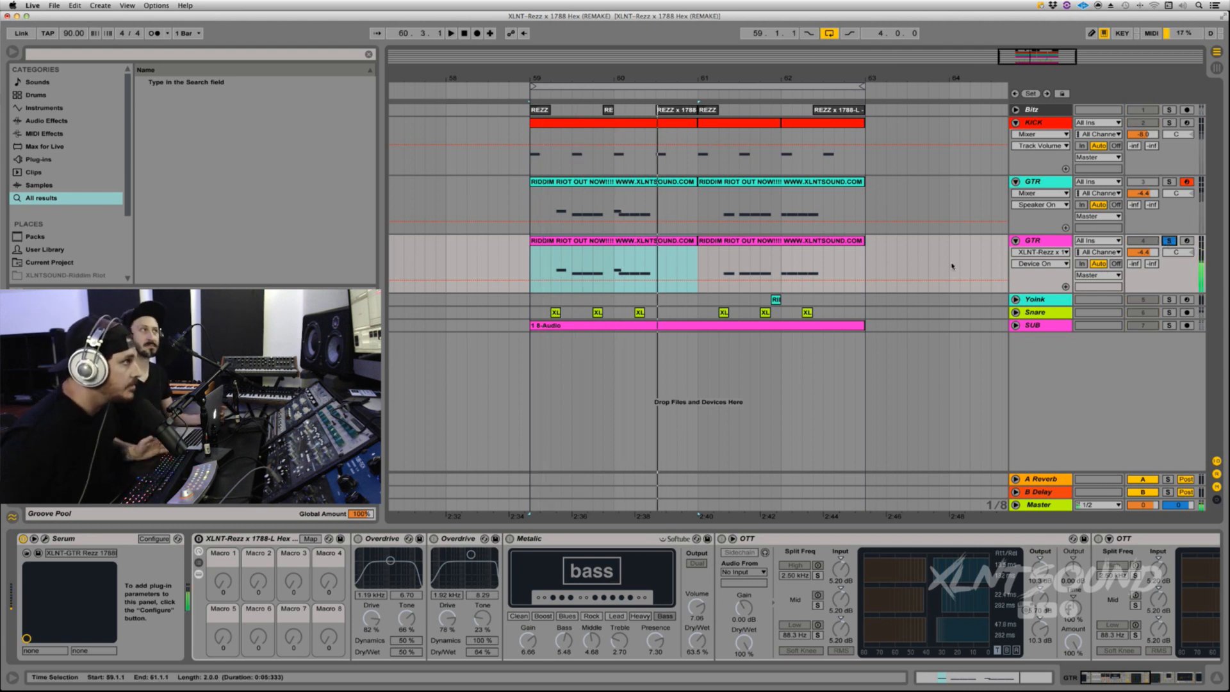
{"action": "left_click", "coordinate": [628, 249]}
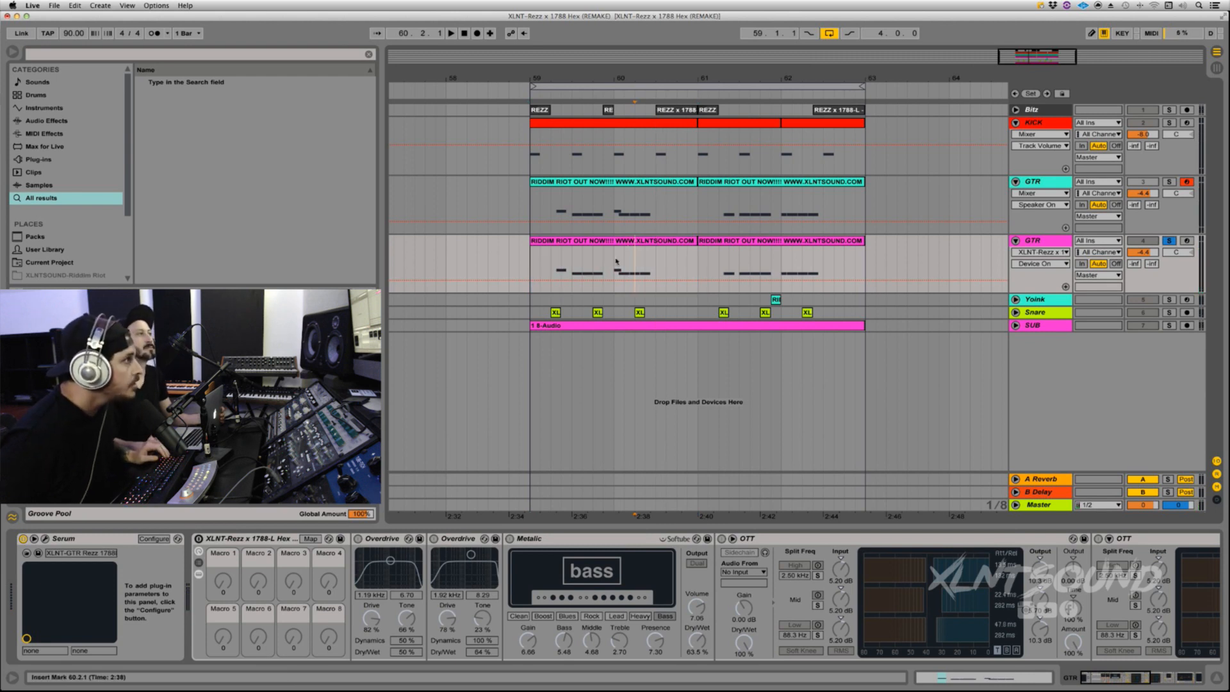
Open Serum on the duplicate GTR track, enlarge its window, and reset it to the Init preset.
{"action": "left_click", "coordinate": [52, 532]}
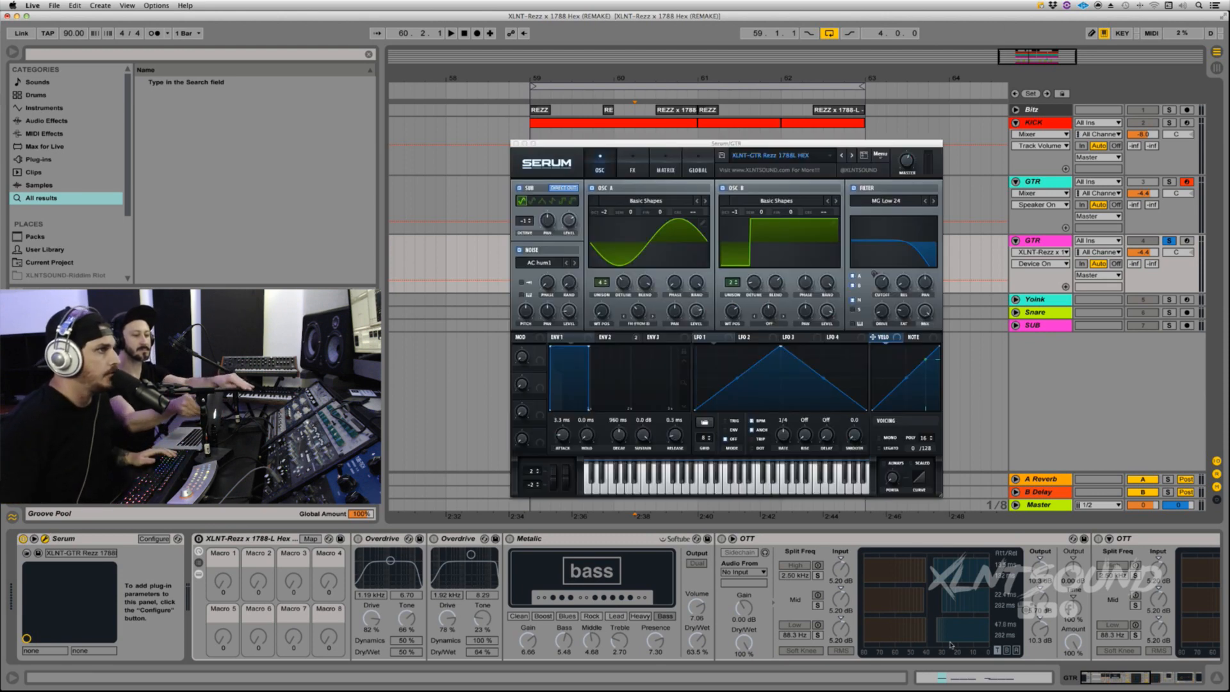
{"action": "left_click_drag", "start_coordinate": [941, 496], "coordinate": [978, 527]}
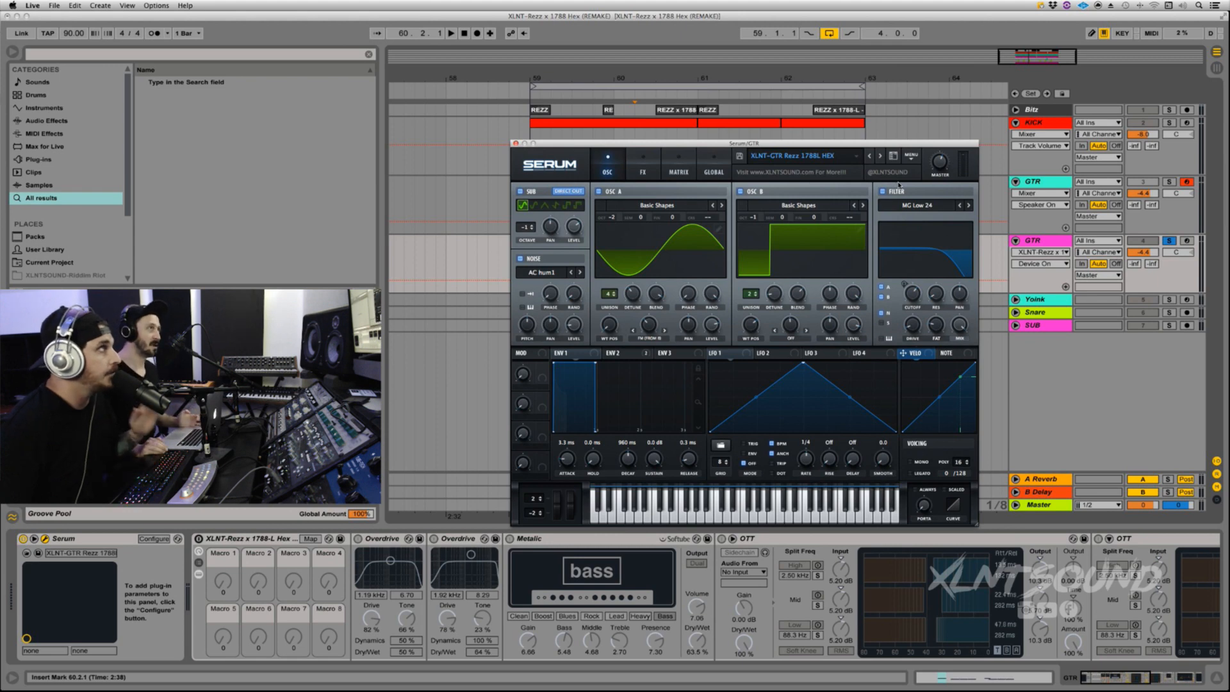
{"action": "left_click_drag", "start_coordinate": [849, 146], "coordinate": [826, 117]}
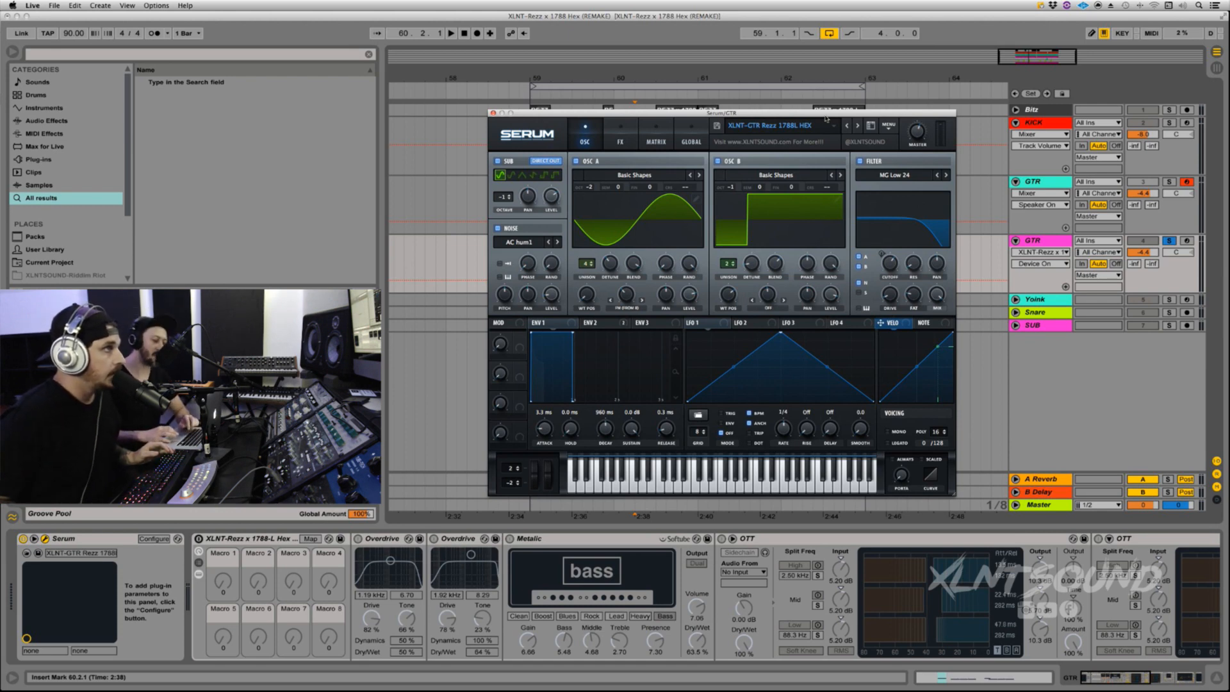
{"action": "left_click", "coordinate": [889, 126]}
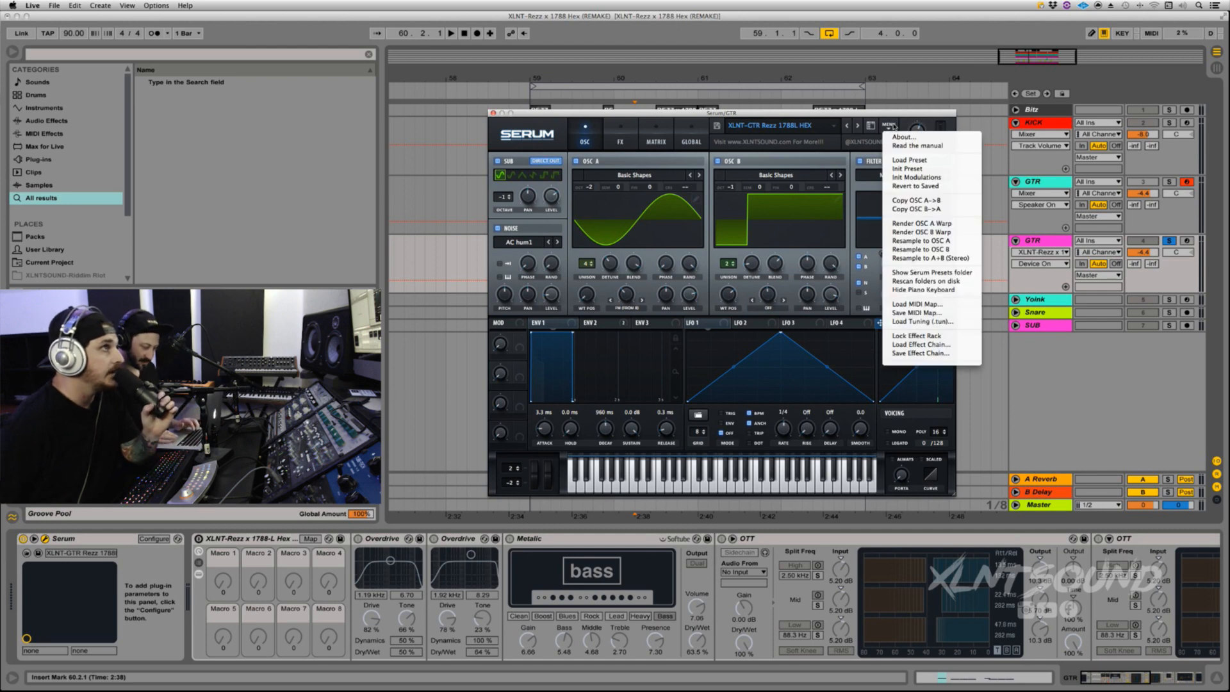
{"action": "left_click", "coordinate": [911, 169]}
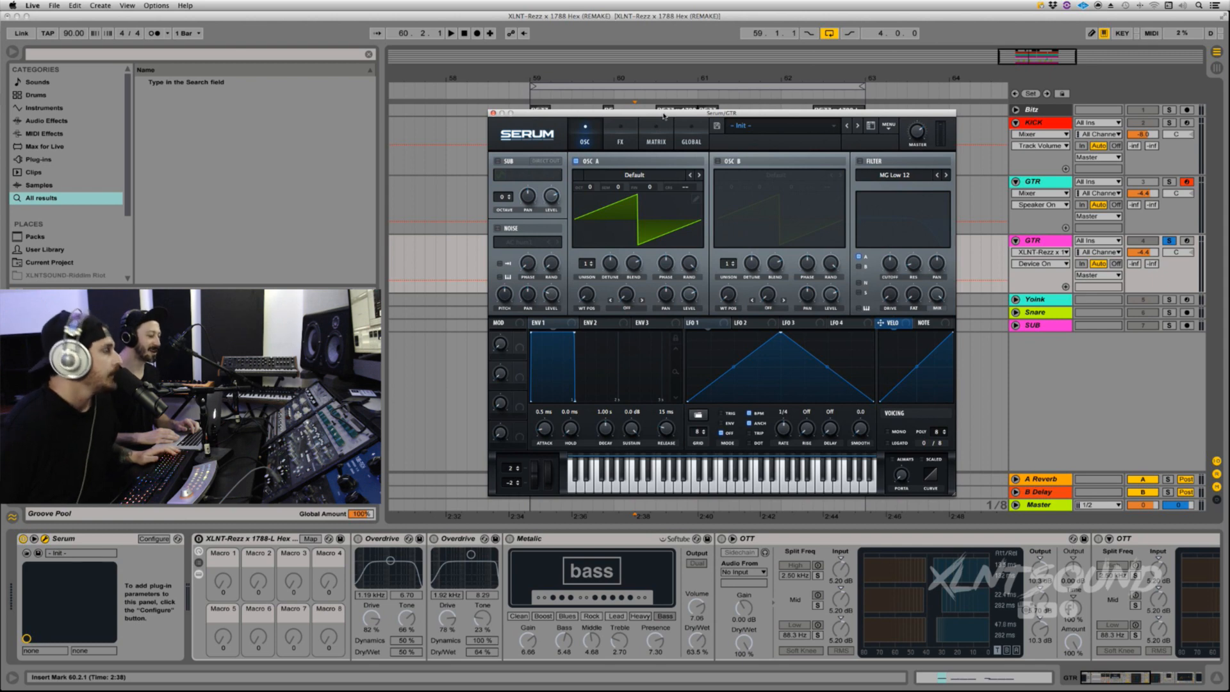
{"action": "left_click_drag", "start_coordinate": [663, 116], "coordinate": [660, 91]}
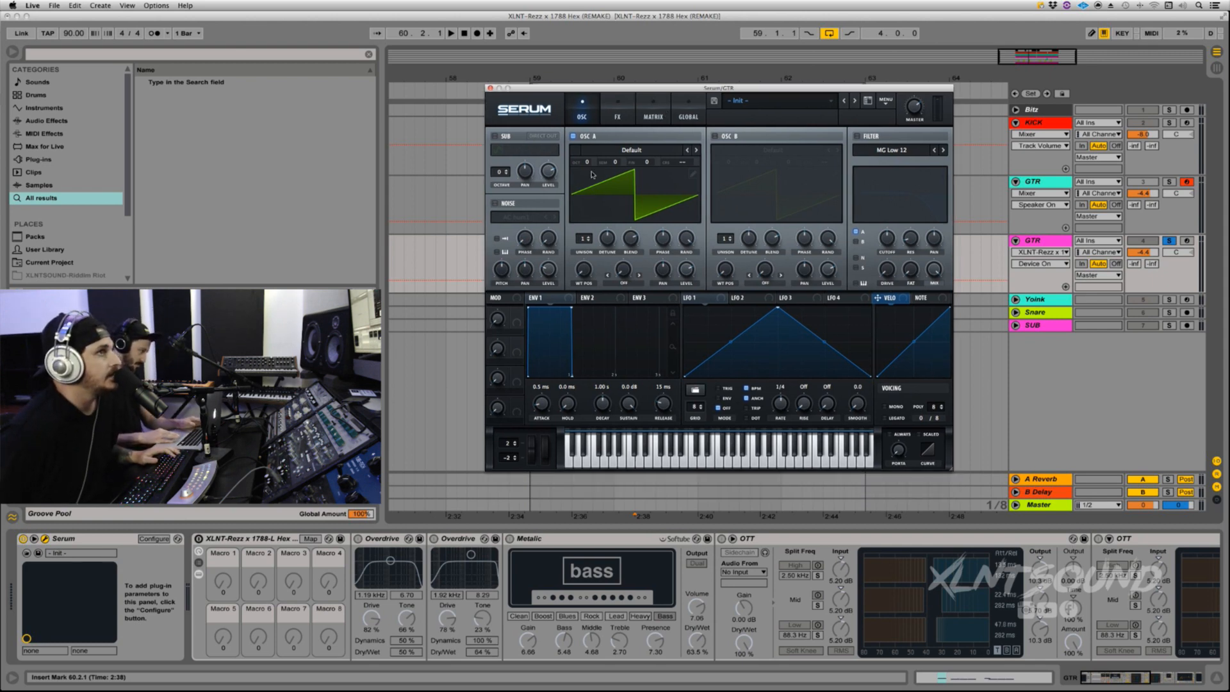
Disarm the original GTR track, unsolo the duplicate, and set its volume to -0.5 dB while checking it in playback.
{"action": "left_click", "coordinate": [1187, 182]}
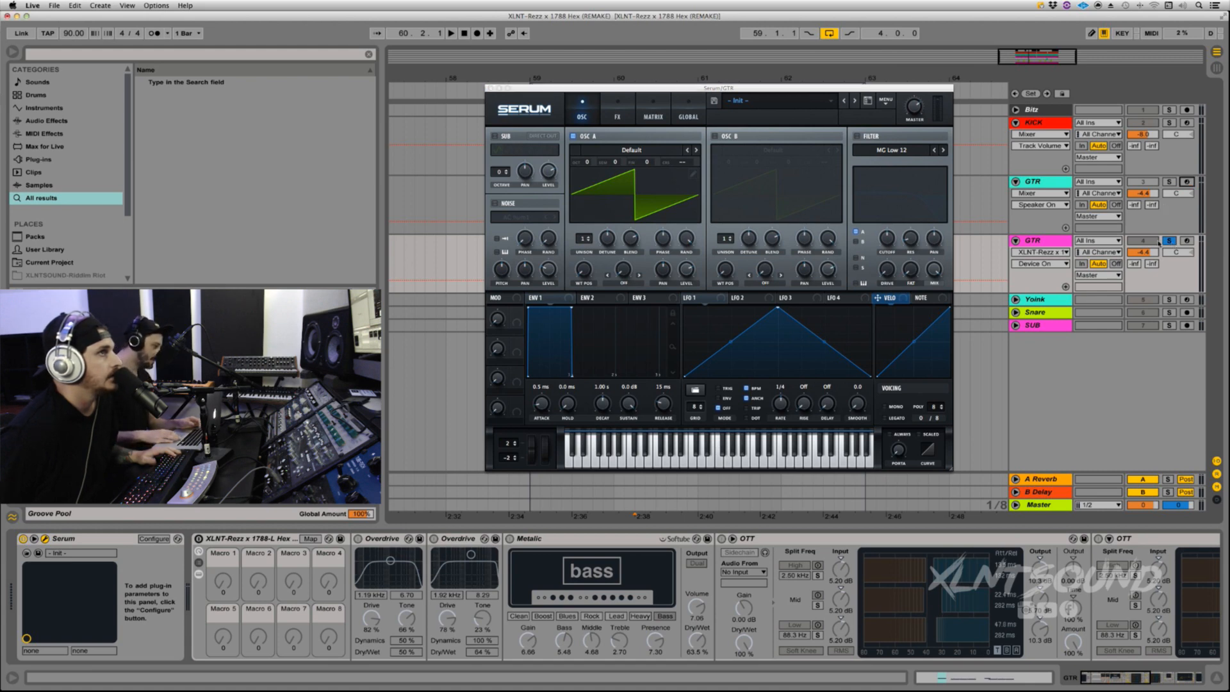
{"action": "left_click", "coordinate": [1169, 242]}
{"action": "left_click_drag", "start_coordinate": [1143, 253], "coordinate": [1143, 234]}
{"action": "key", "text": "space"}
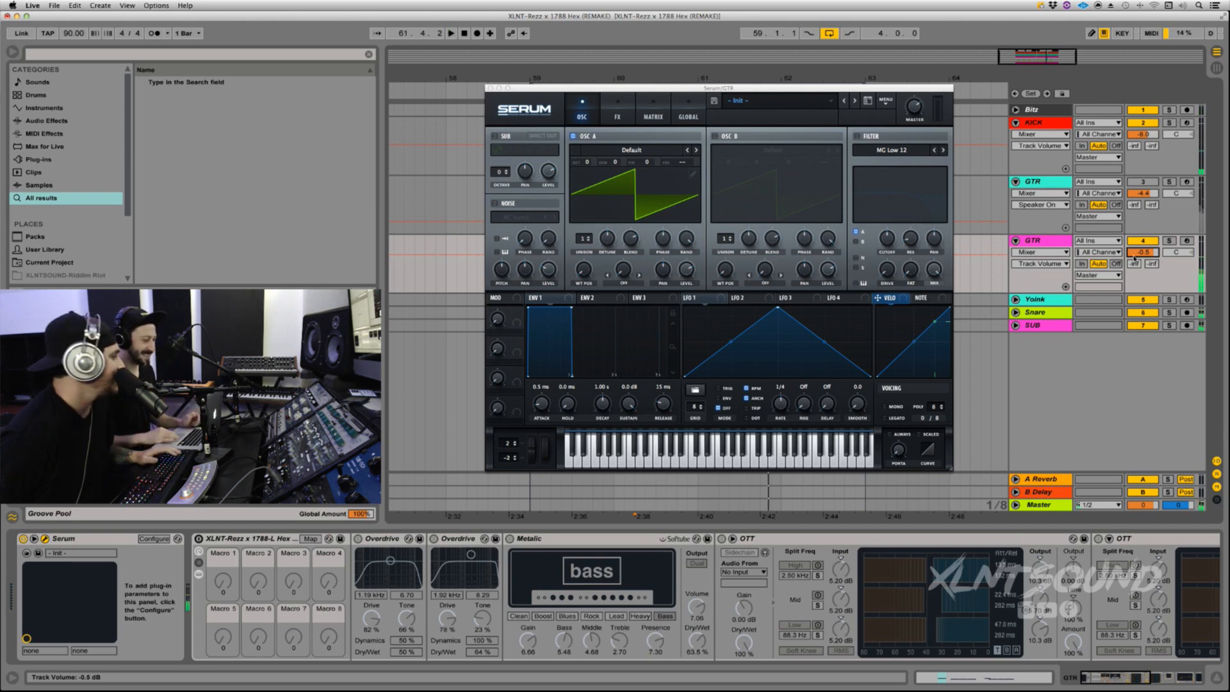
{"action": "key", "text": "space"}
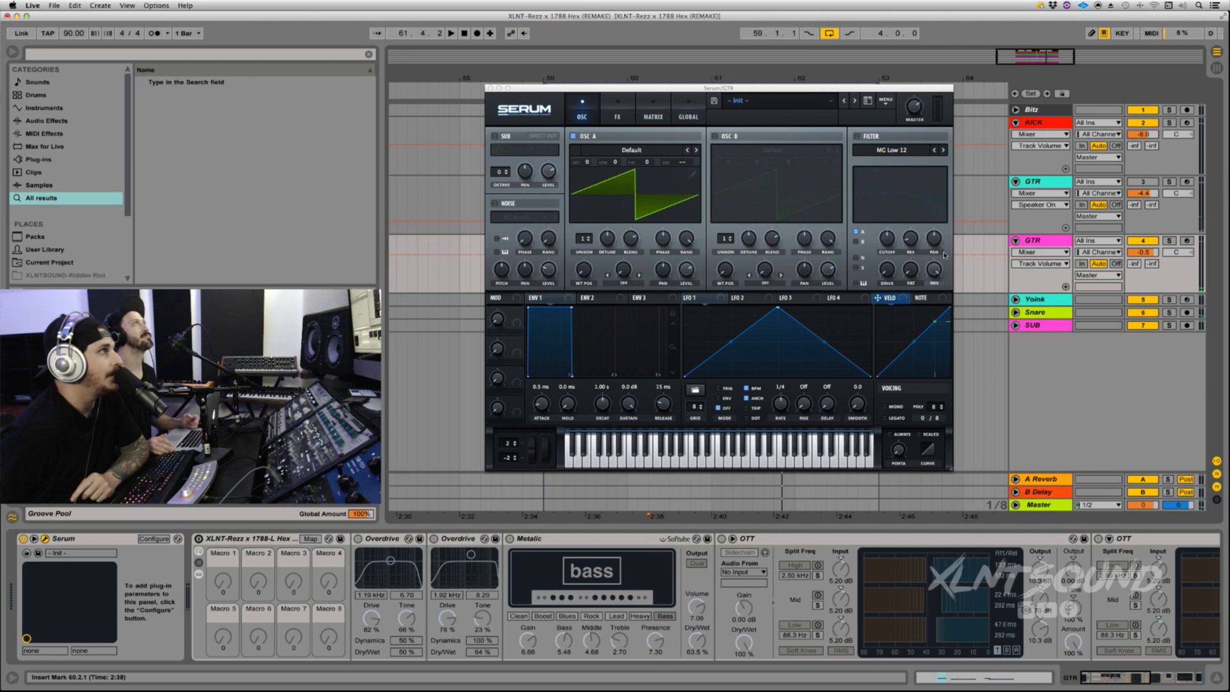
Load the Basic Shapes wavetable from the Analog category into Serum's oscillator A.
{"action": "left_click", "coordinate": [646, 151]}
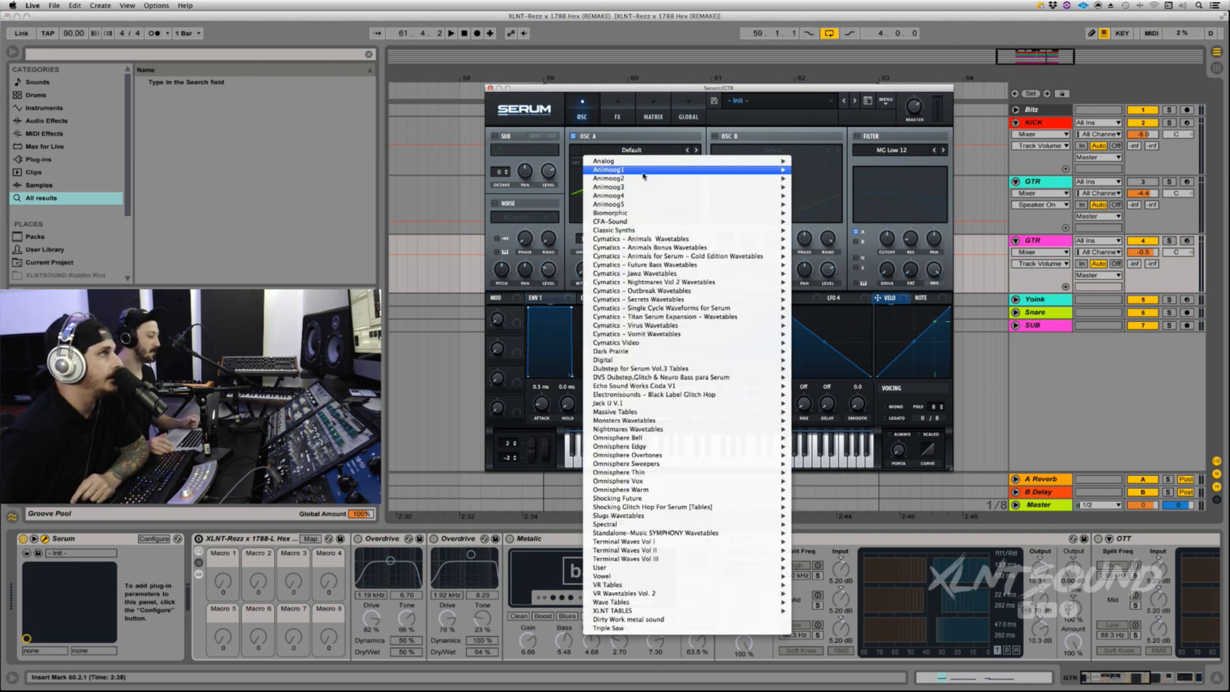
{"action": "mouse_move", "coordinate": [736, 161]}
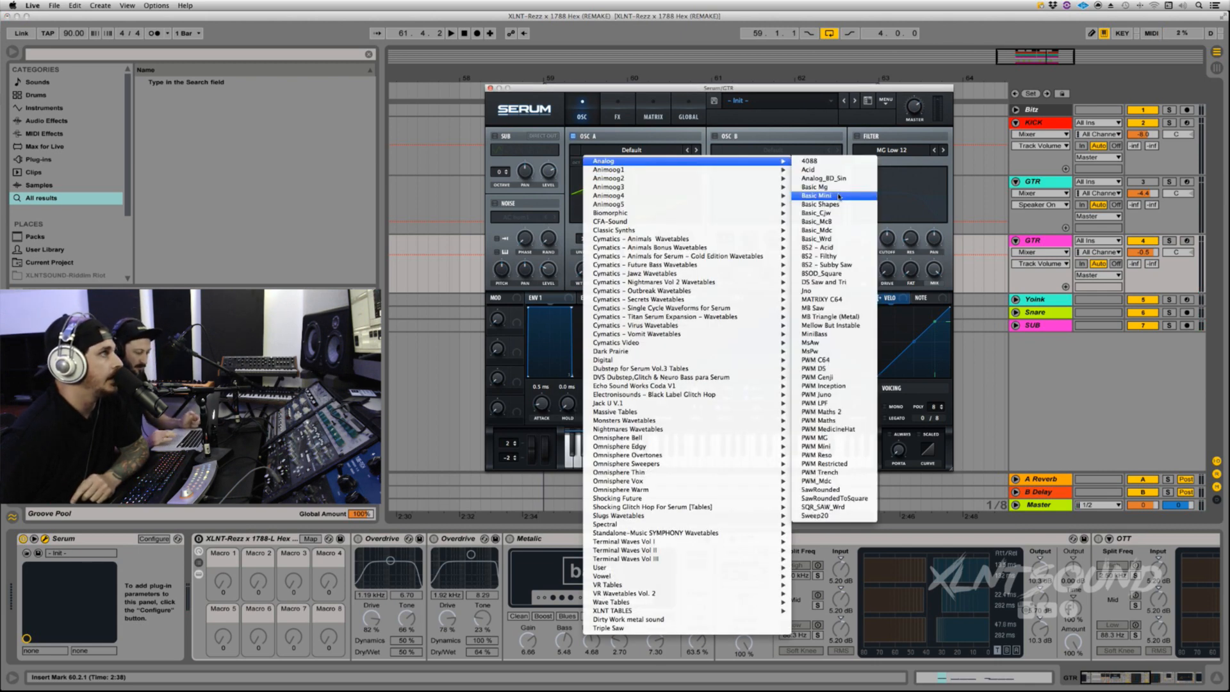
{"action": "left_click", "coordinate": [824, 194]}
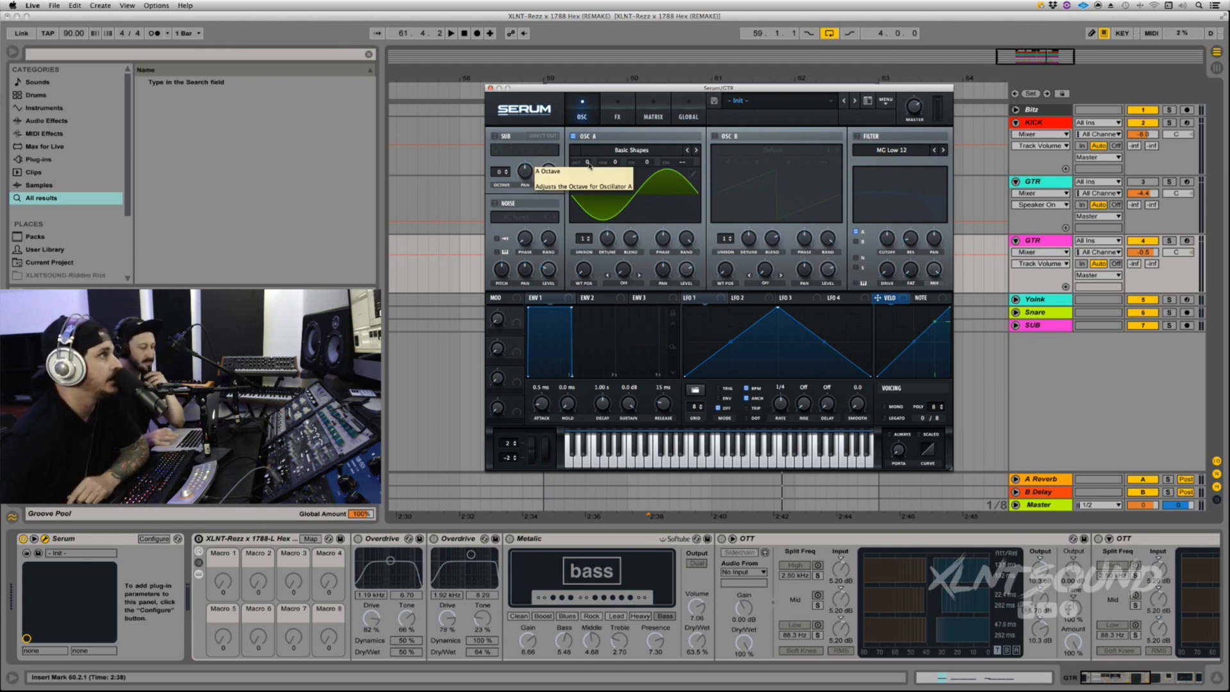
Set oscillator A's octave to -2 and its unison to 4 voices in Serum.
{"action": "left_click", "coordinate": [590, 166]}
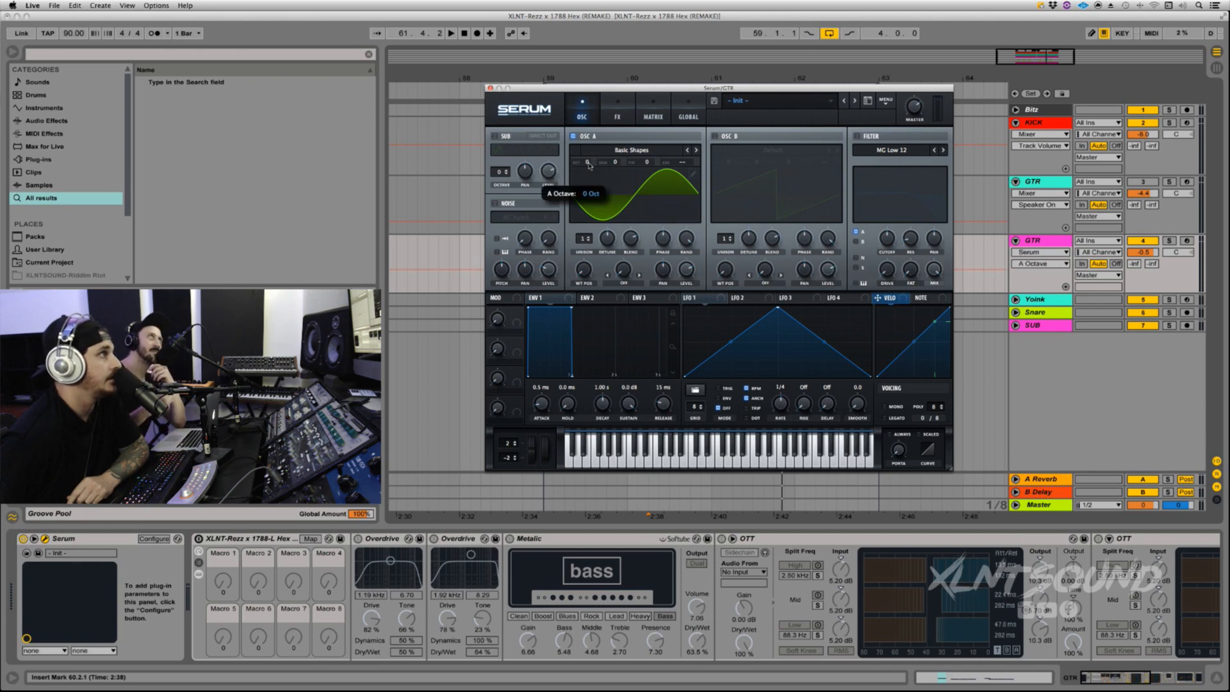
{"action": "left_click_drag", "start_coordinate": [589, 166], "coordinate": [588, 174]}
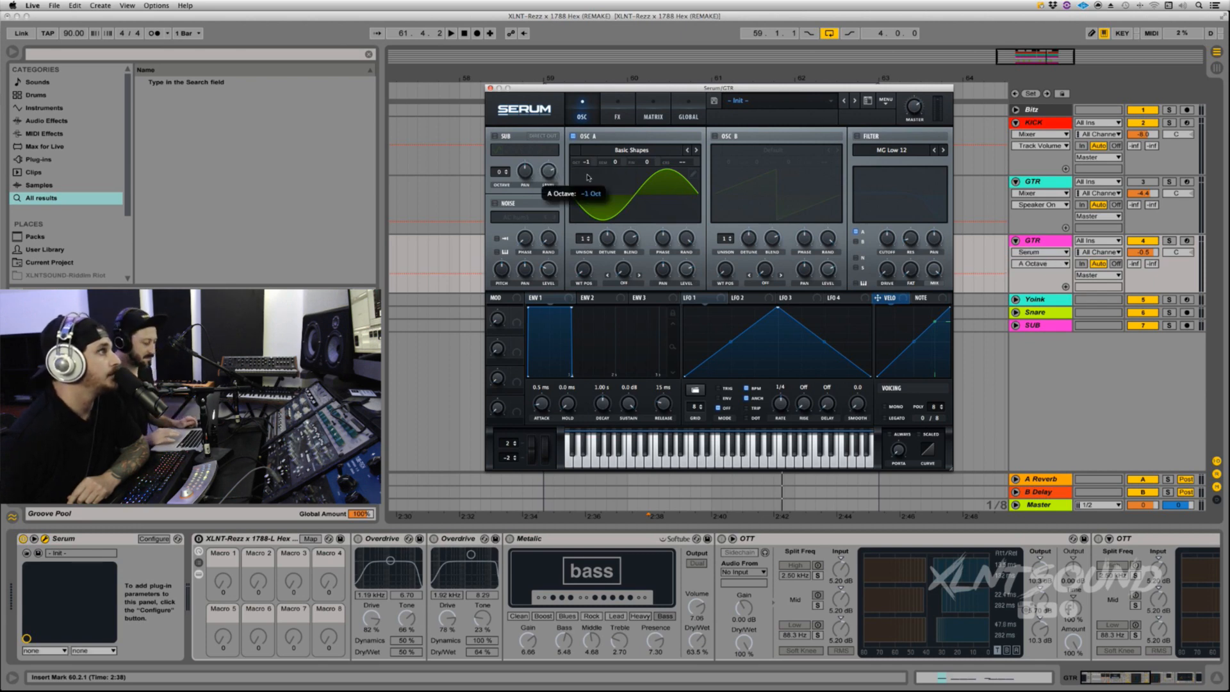
{"action": "left_click_drag", "start_coordinate": [587, 174], "coordinate": [587, 180]}
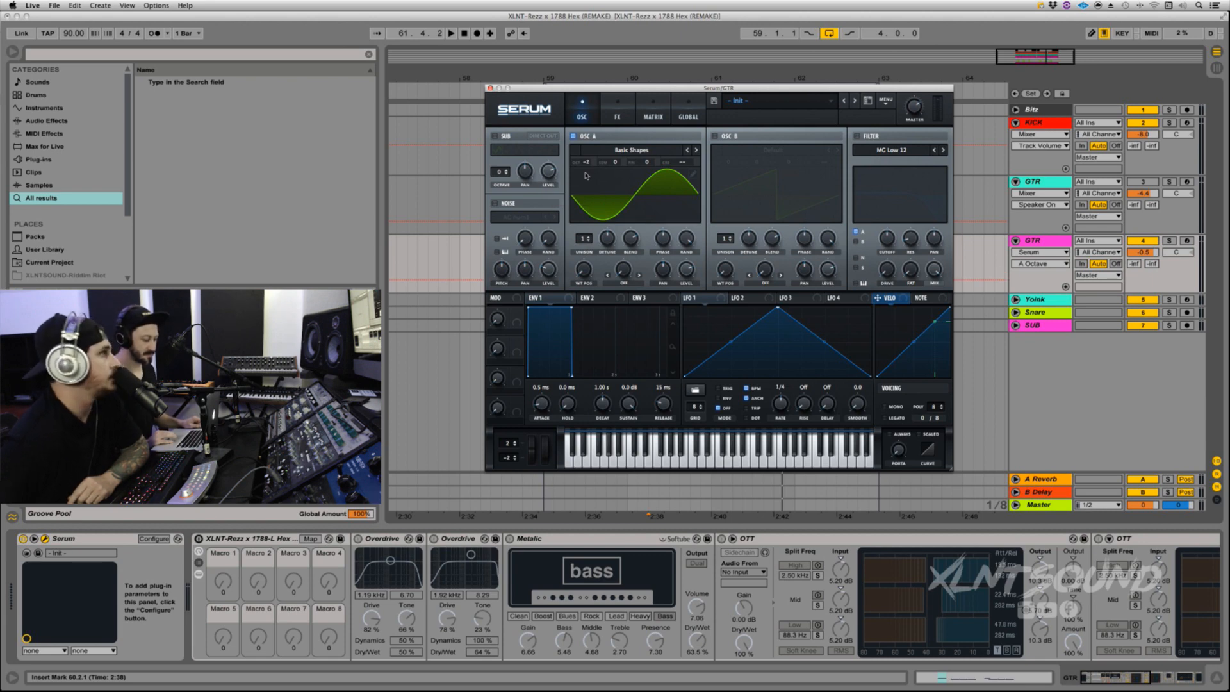
{"action": "left_click_drag", "start_coordinate": [584, 238], "coordinate": [582, 218]}
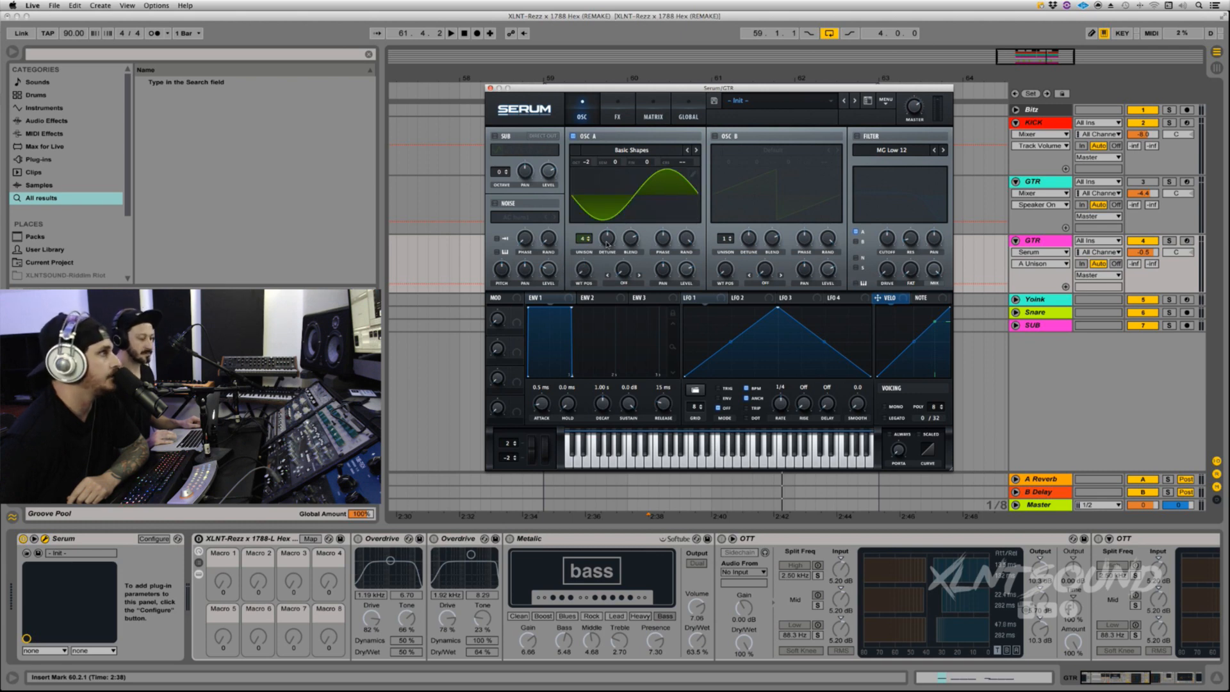
Lower oscillator A's unison detune slightly and adjust its unison blend.
{"action": "left_click", "coordinate": [606, 243]}
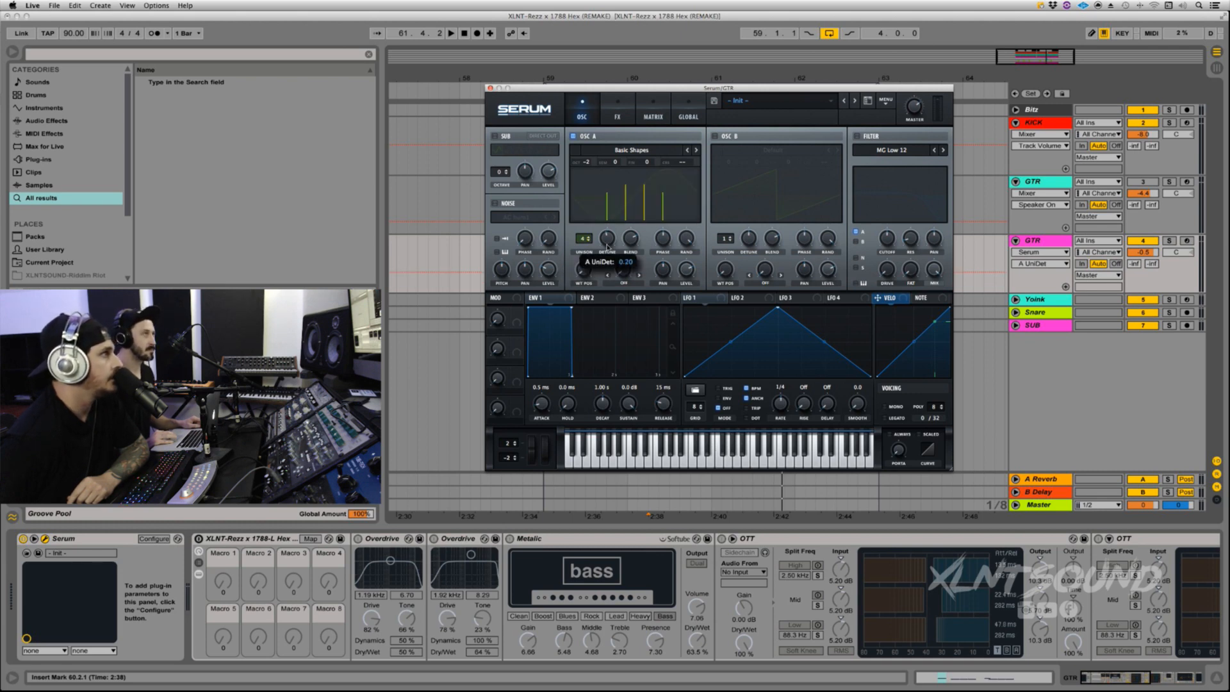
{"action": "left_click_drag", "start_coordinate": [607, 246], "coordinate": [607, 256]}
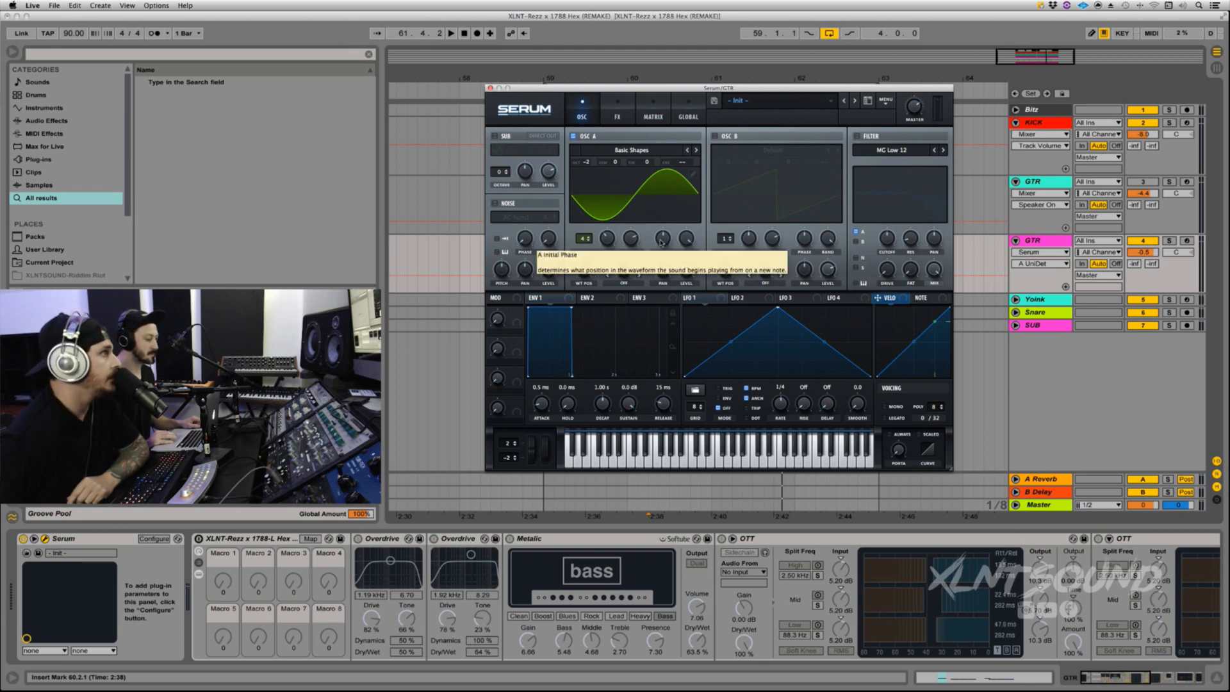
{"action": "left_click", "coordinate": [661, 240]}
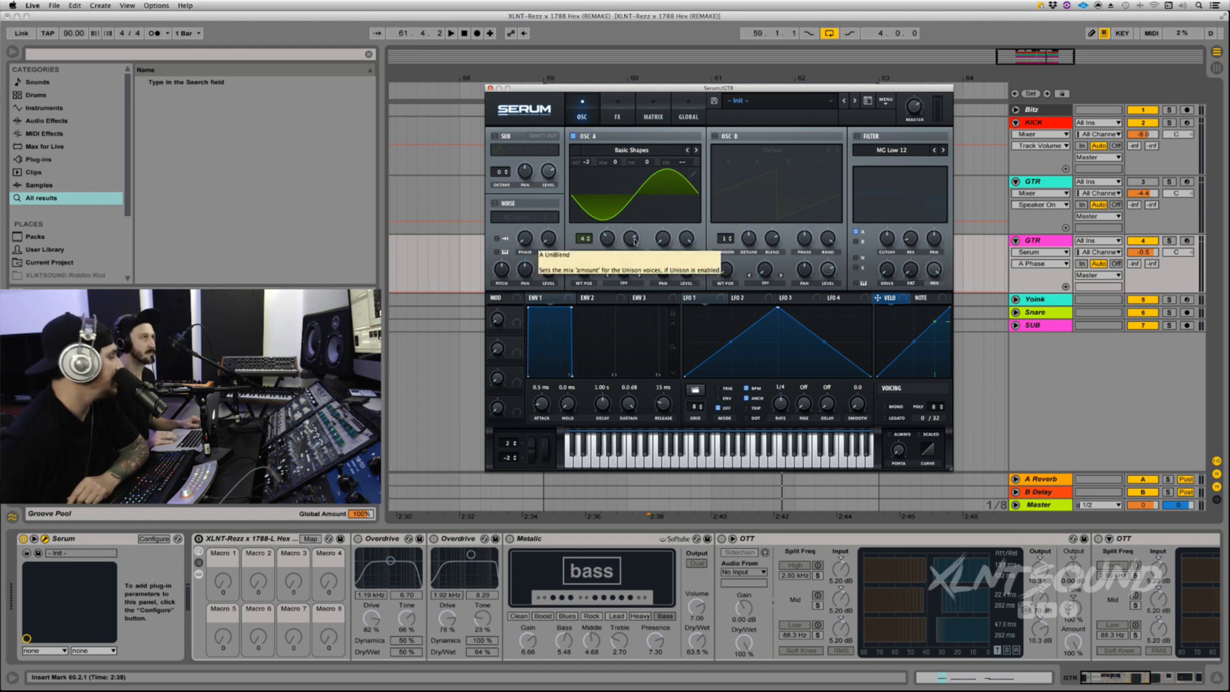
{"action": "left_click", "coordinate": [635, 241]}
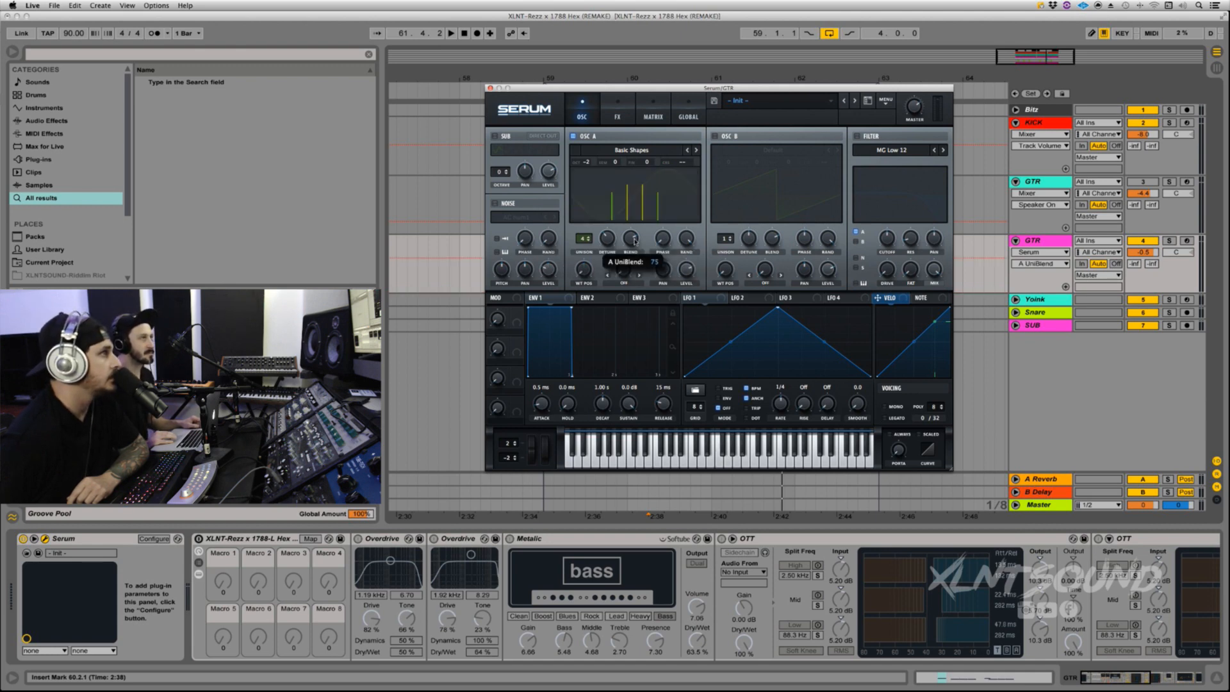
{"action": "left_click_drag", "start_coordinate": [635, 241], "coordinate": [636, 219]}
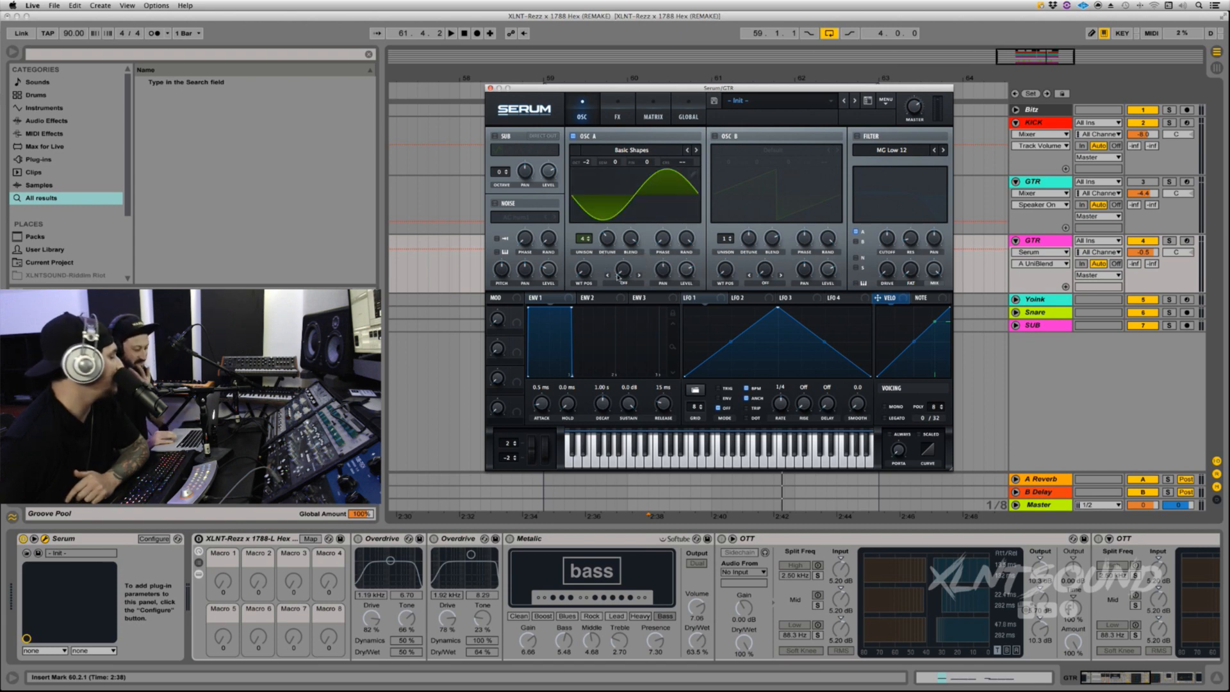
Set oscillator A's warp mode to FM (from B) and adjust the warp amount.
{"action": "left_click", "coordinate": [623, 280]}
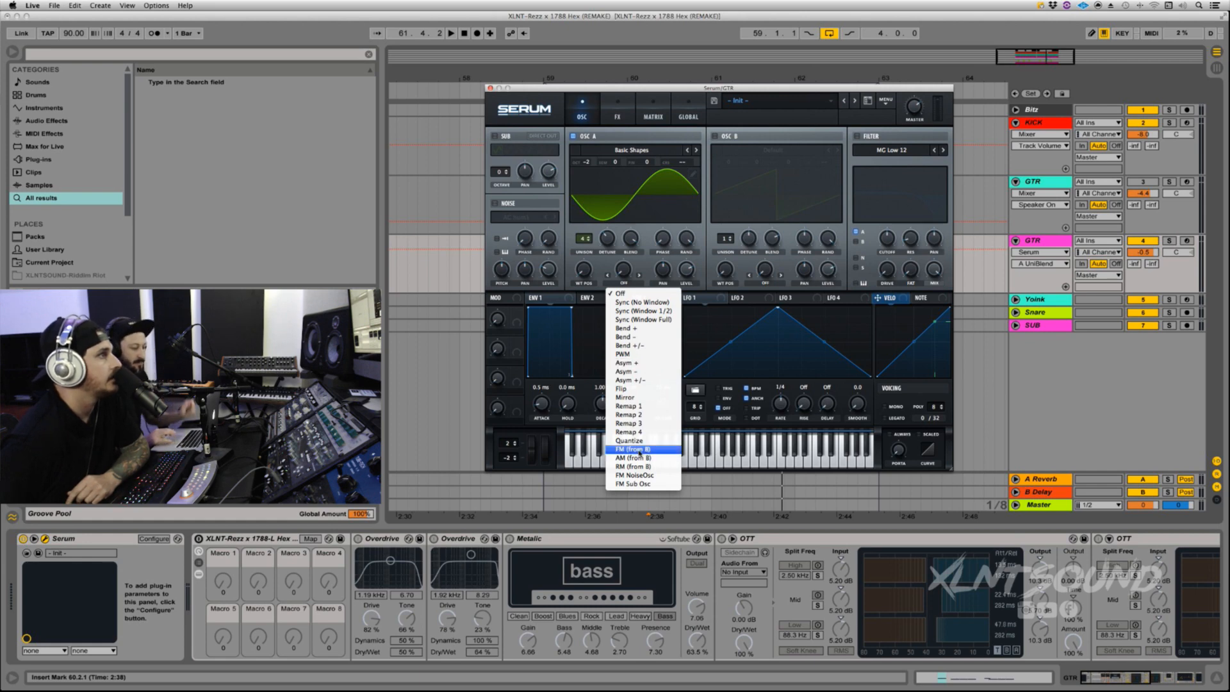
{"action": "left_click", "coordinate": [638, 450]}
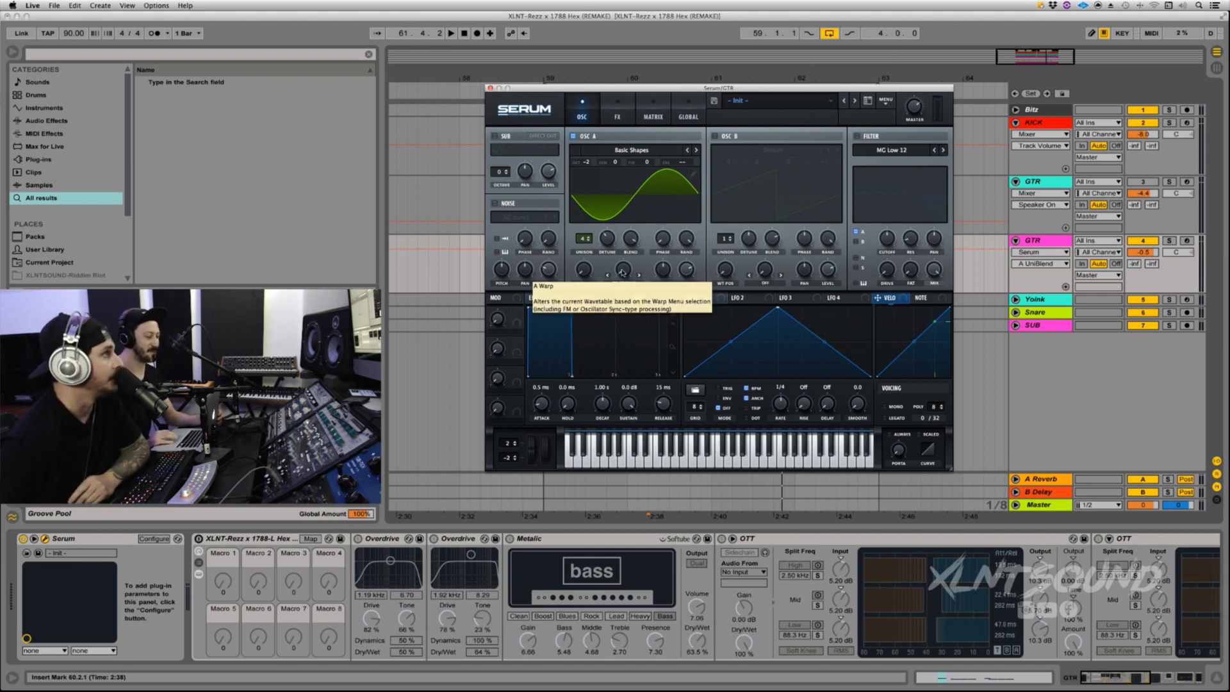
{"action": "left_click_drag", "start_coordinate": [622, 273], "coordinate": [621, 235]}
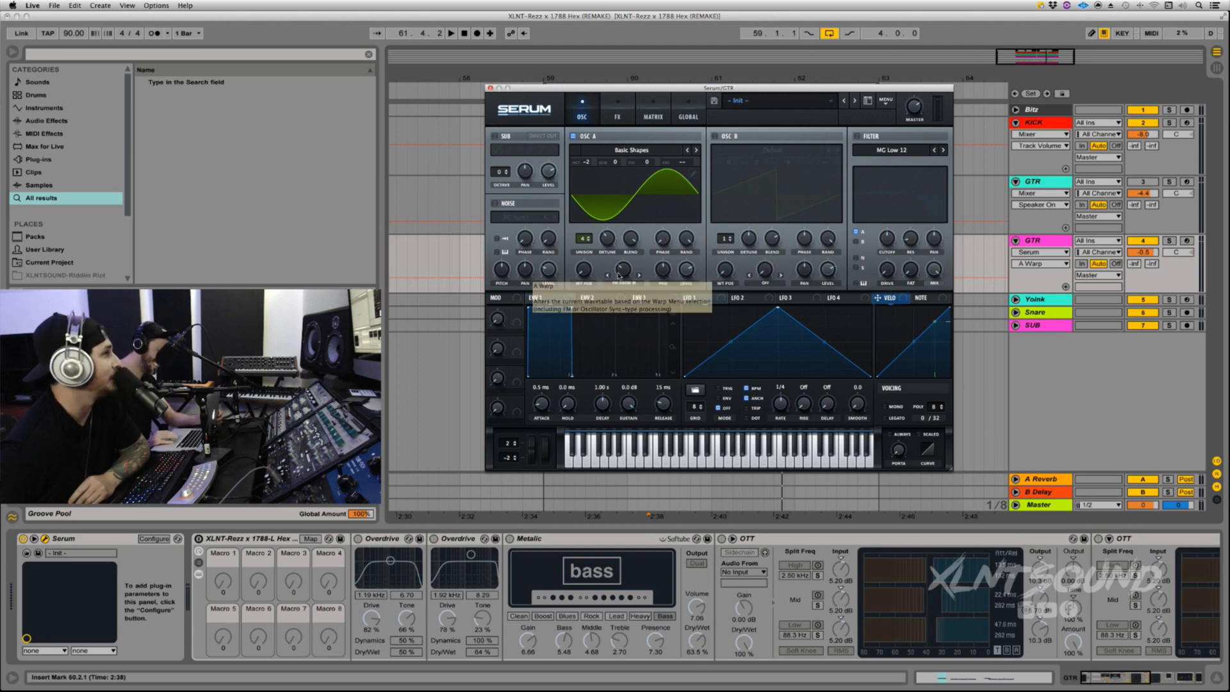
{"action": "left_click_drag", "start_coordinate": [619, 275], "coordinate": [620, 274]}
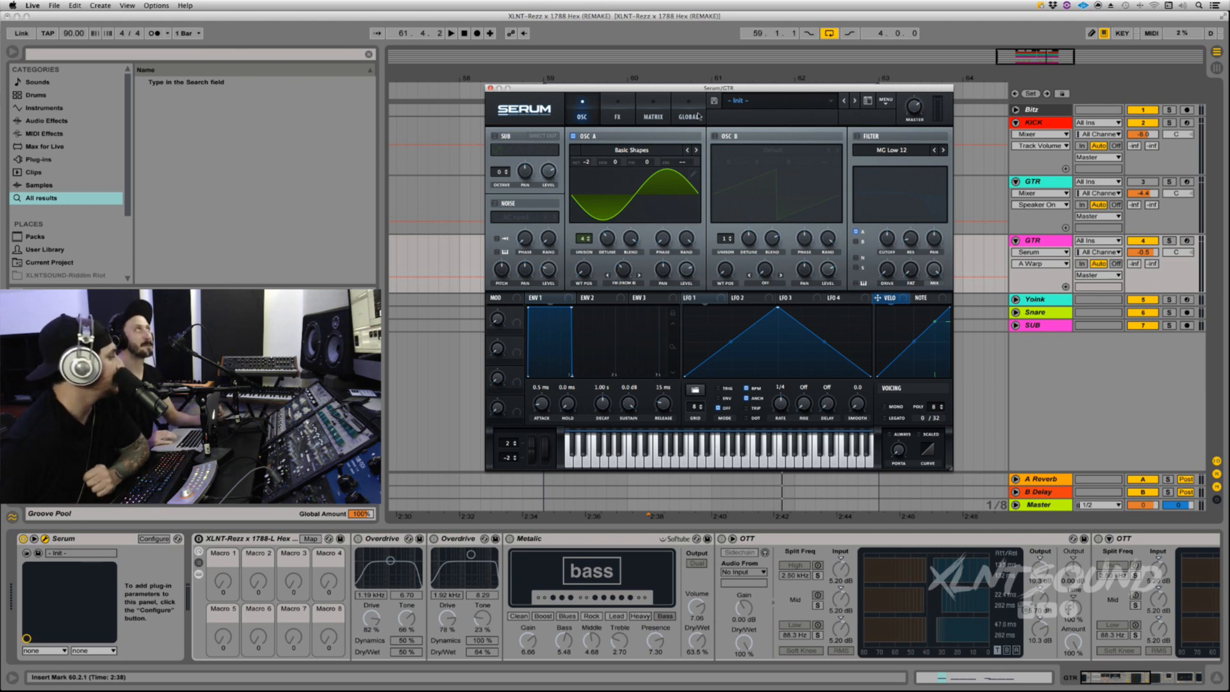
Load the Analog category's Basic Shapes wavetable into oscillator B and move its wavetable position to the square-type wave.
{"action": "left_click", "coordinate": [773, 150]}
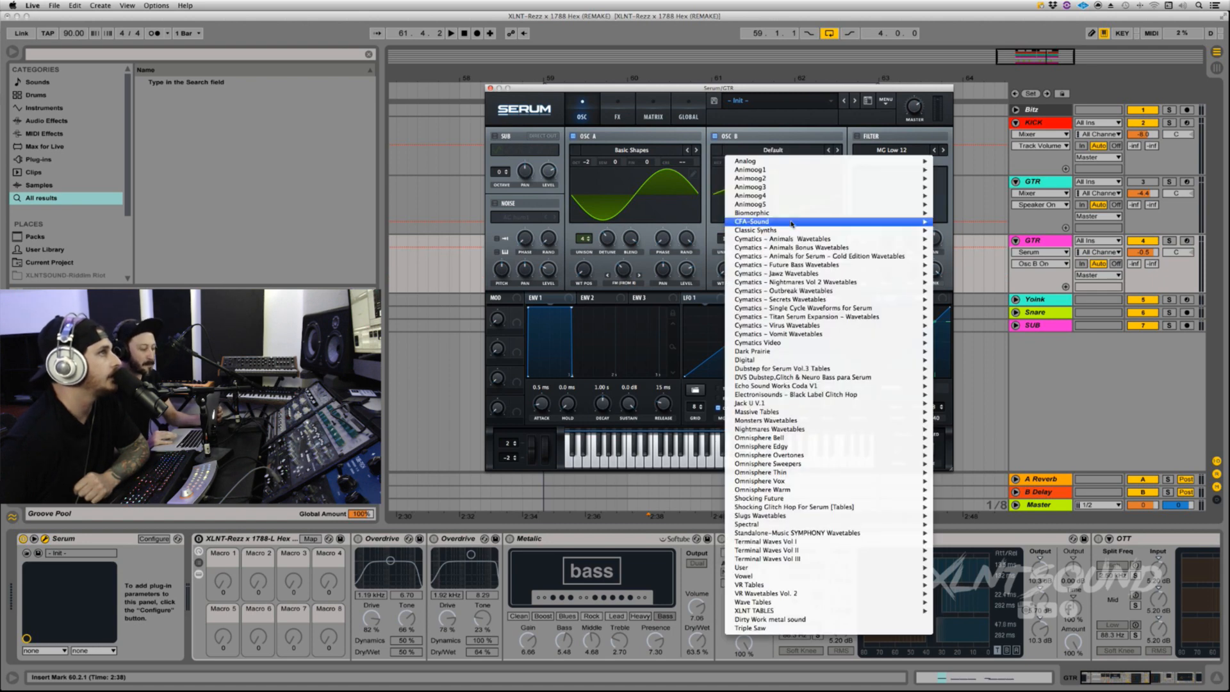
{"action": "mouse_move", "coordinate": [858, 165]}
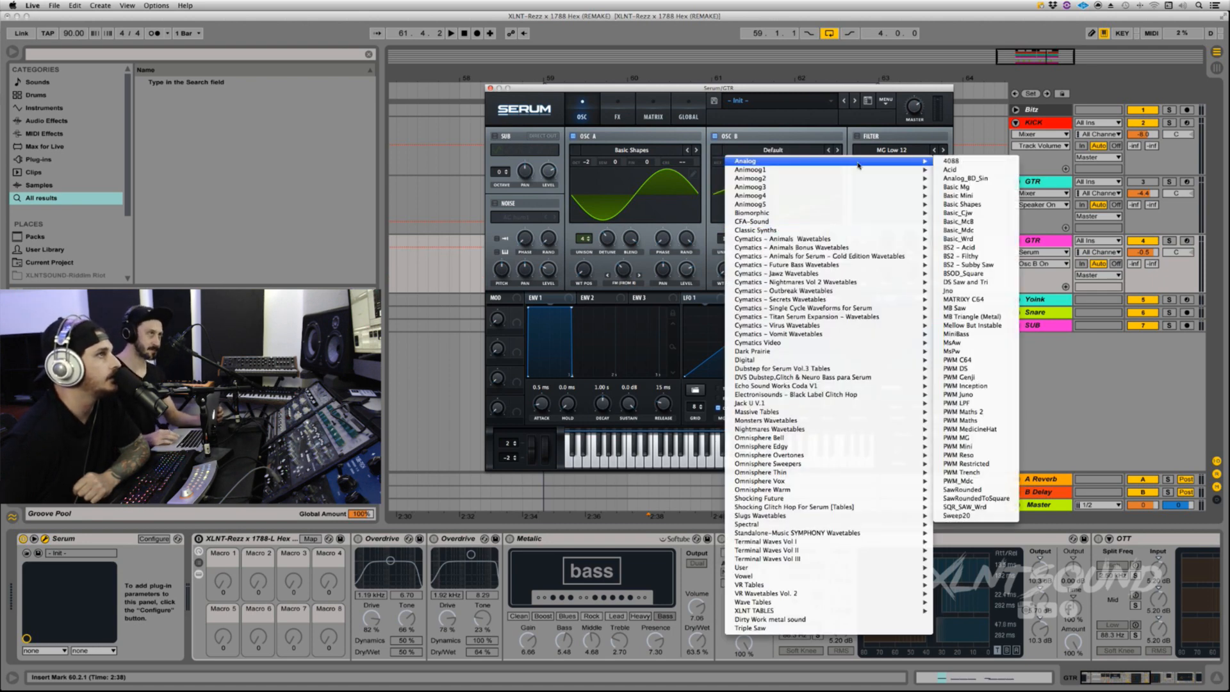
{"action": "left_click", "coordinate": [967, 205]}
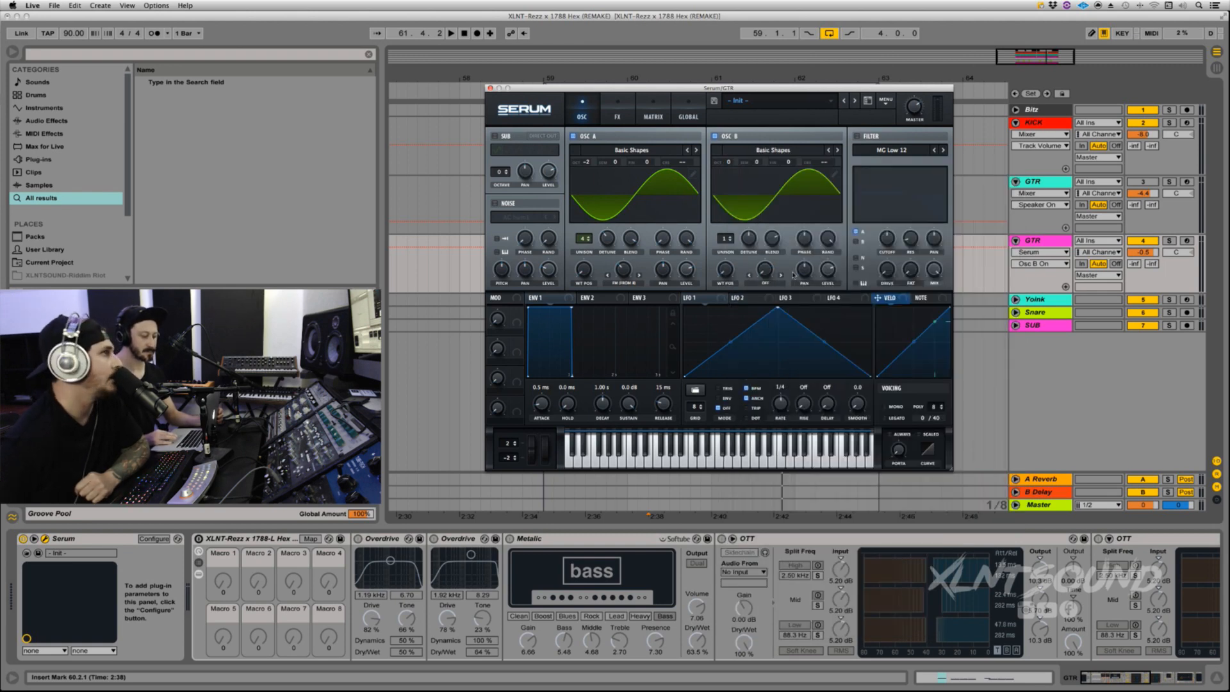
{"action": "left_click_drag", "start_coordinate": [725, 270], "coordinate": [728, 199]}
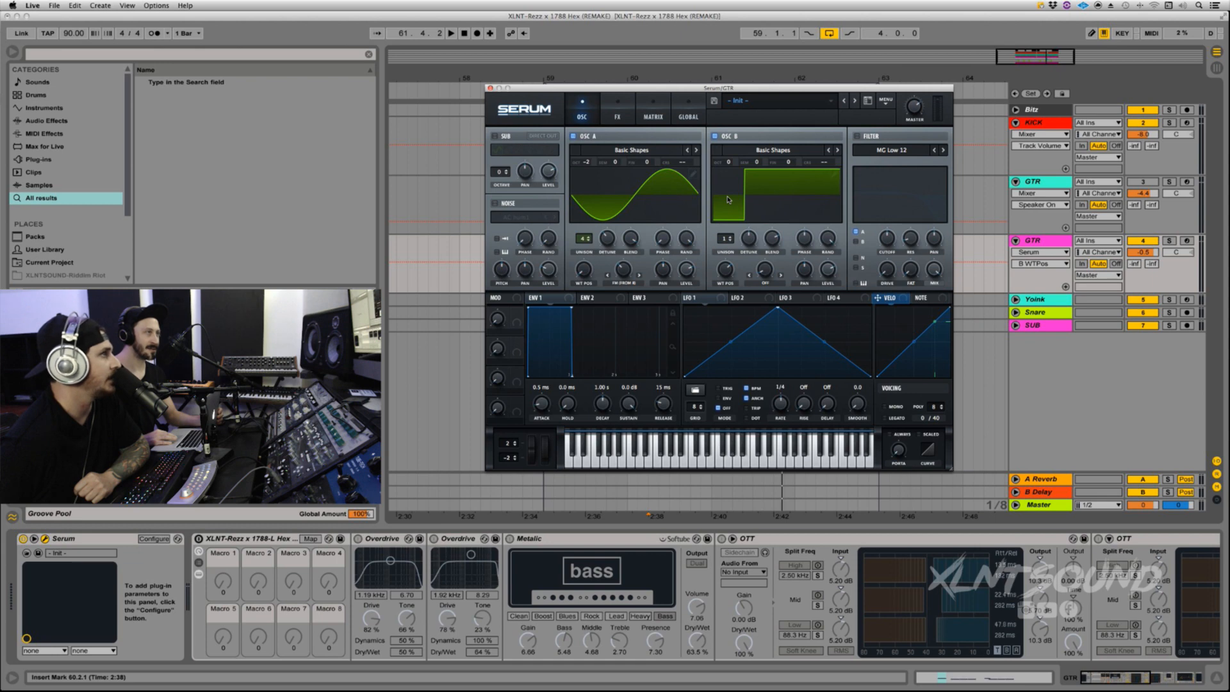
Give oscillator B 2 unison voices with reduced detune and set its octave to -1.
{"action": "left_click", "coordinate": [724, 242]}
{"action": "left_click_drag", "start_coordinate": [723, 242], "coordinate": [725, 237]}
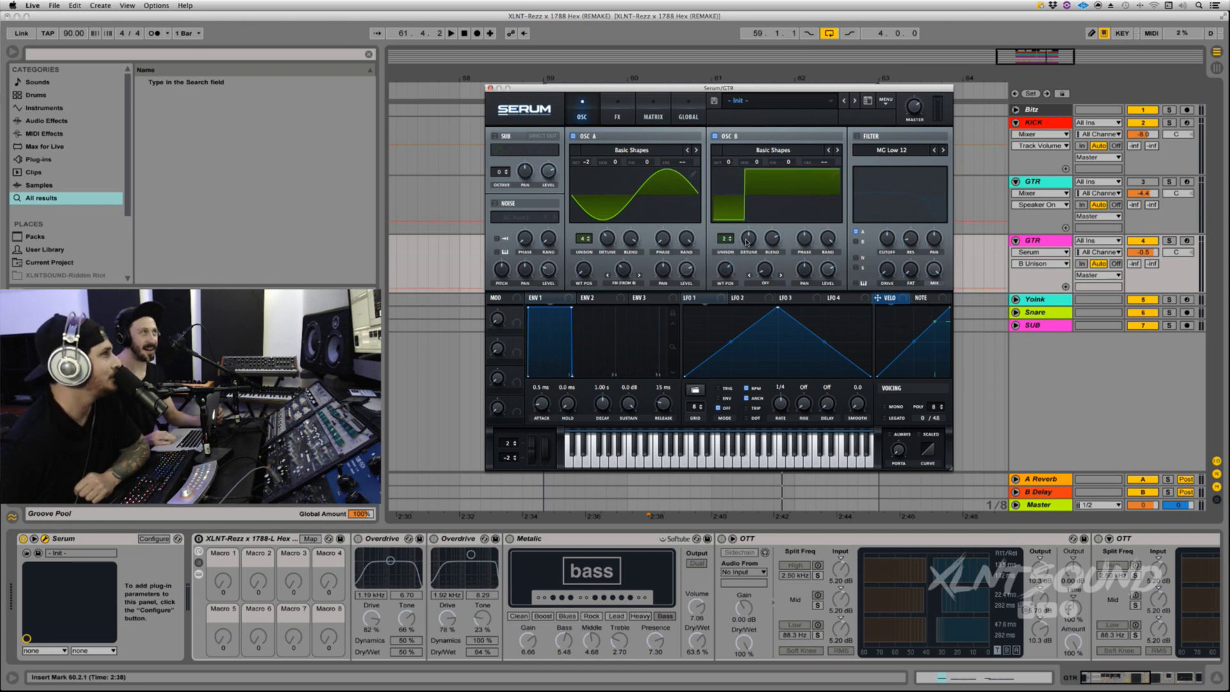
{"action": "left_click_drag", "start_coordinate": [752, 238], "coordinate": [748, 266]}
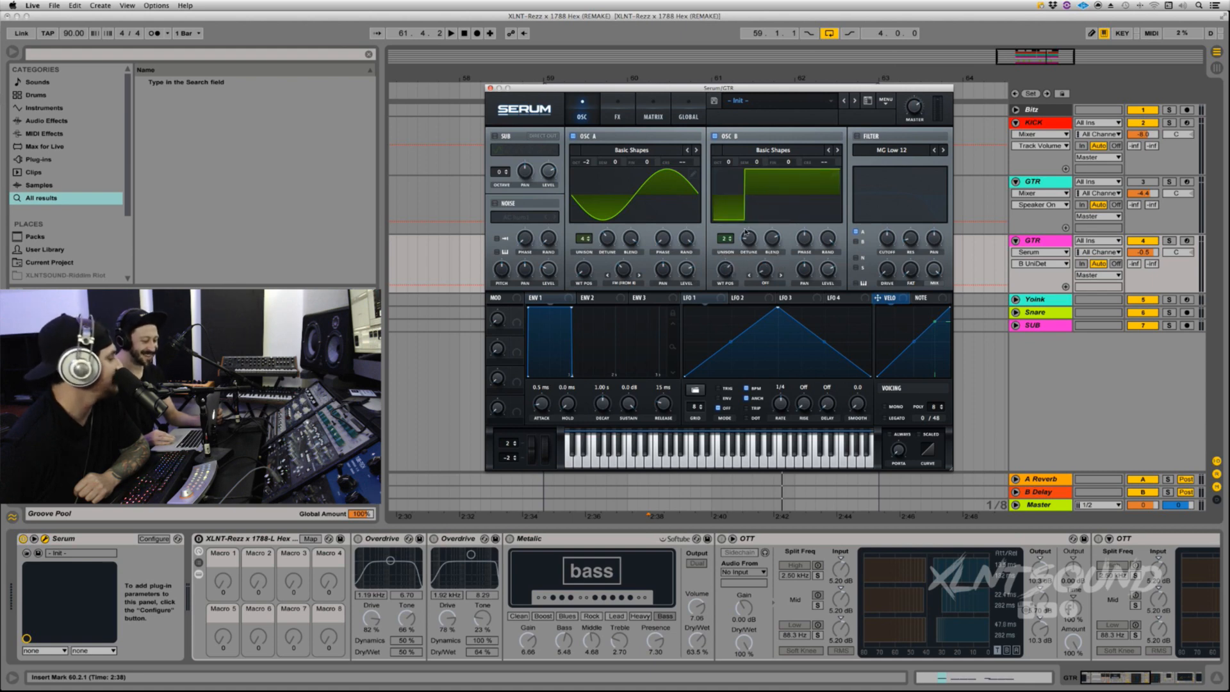
{"action": "left_click_drag", "start_coordinate": [727, 164], "coordinate": [728, 177]}
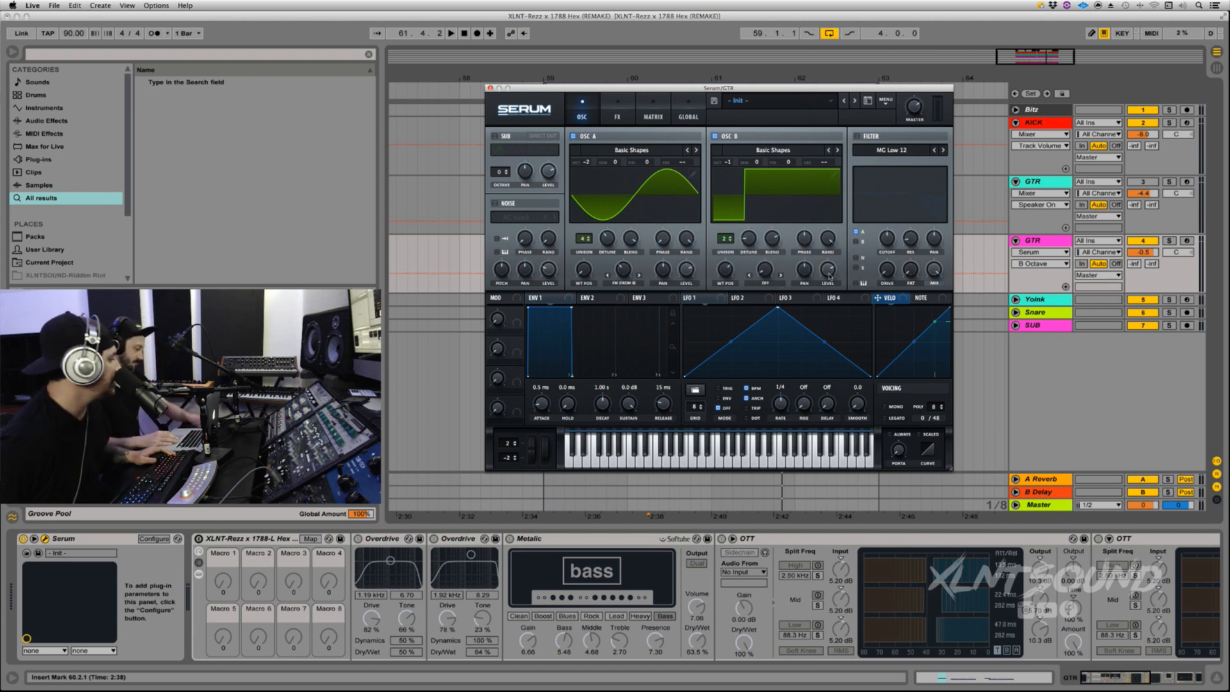
{"action": "left_click", "coordinate": [829, 274]}
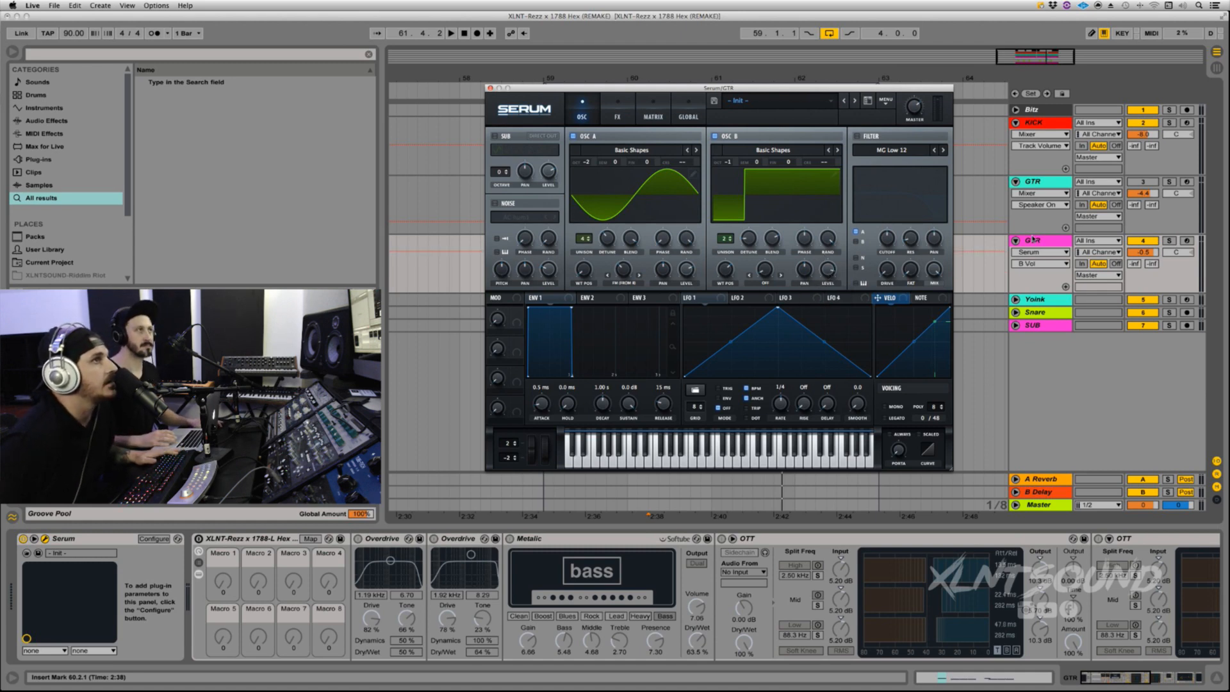
Solo the duplicate GTR track and audition the patch in playback, uncovering the arrangement to point out the bass notes.
{"action": "left_click", "coordinate": [1168, 241]}
{"action": "key", "text": "space"}
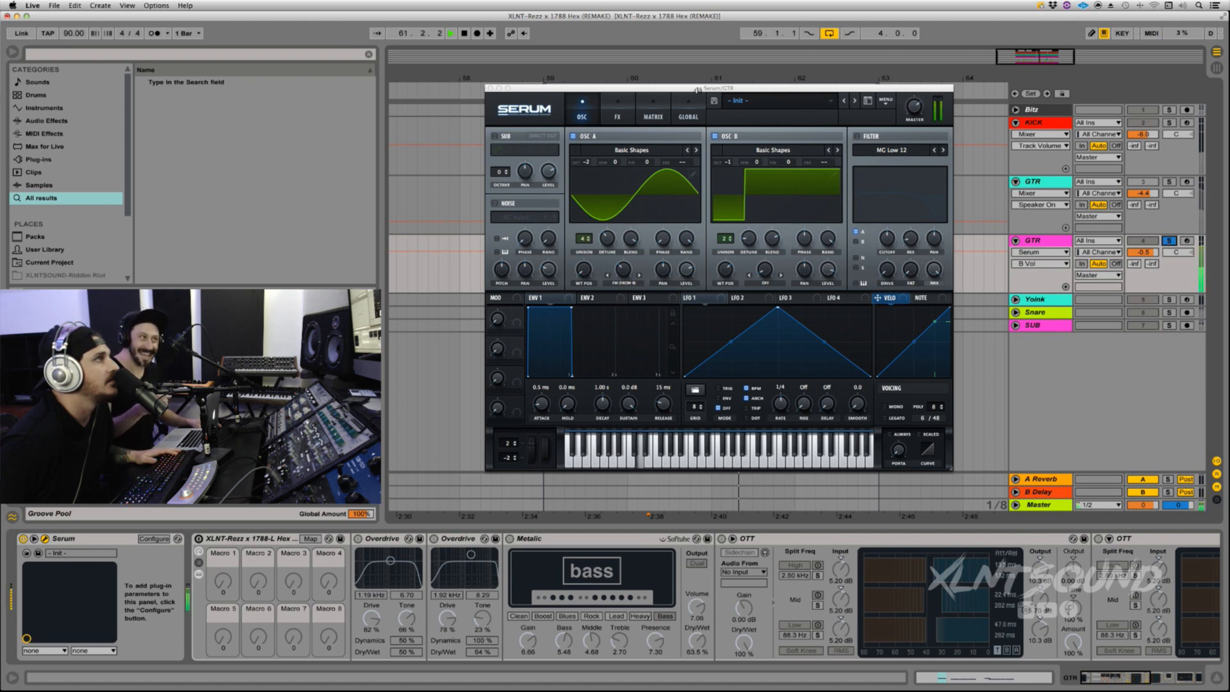
{"action": "left_click_drag", "start_coordinate": [769, 87], "coordinate": [922, 294]}
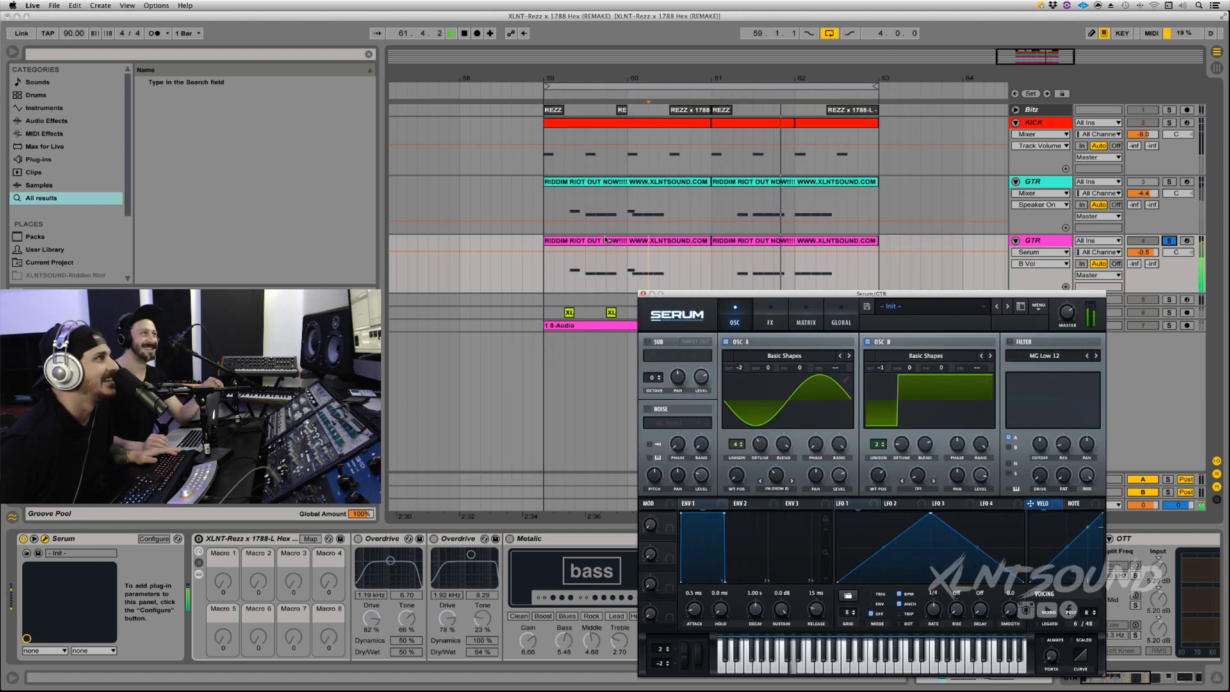
{"action": "left_click", "coordinate": [564, 216]}
{"action": "left_click_drag", "start_coordinate": [564, 216], "coordinate": [580, 216]}
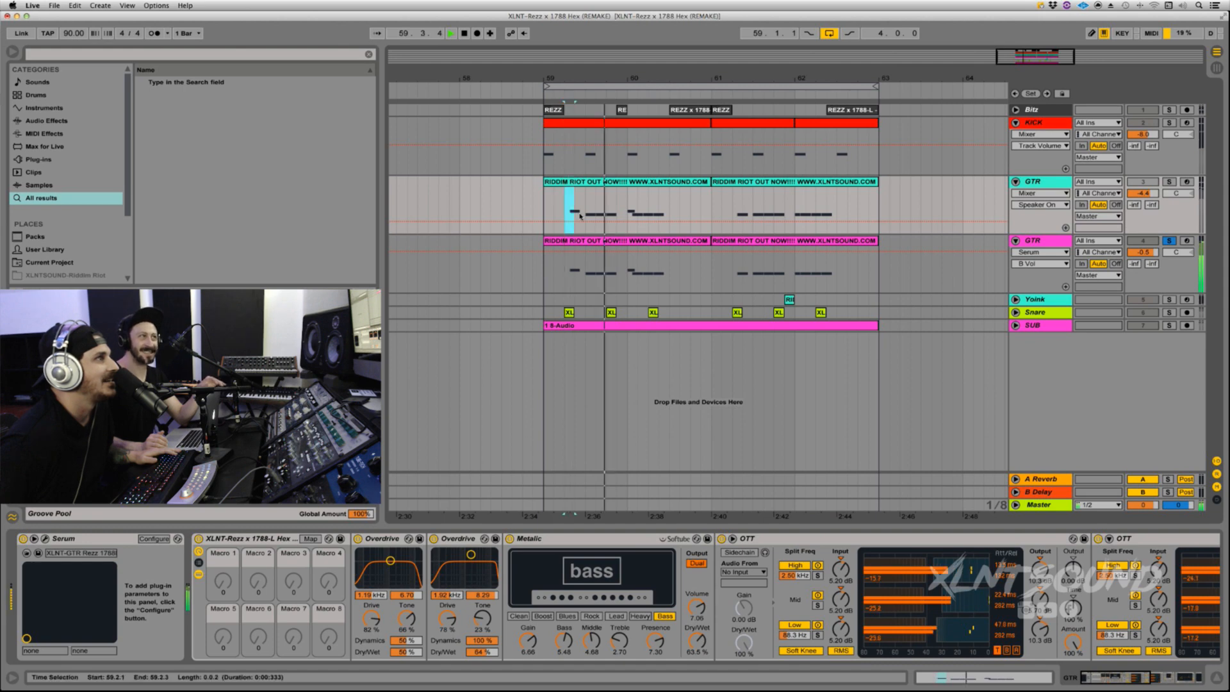
{"action": "left_click_drag", "start_coordinate": [575, 269], "coordinate": [683, 267]}
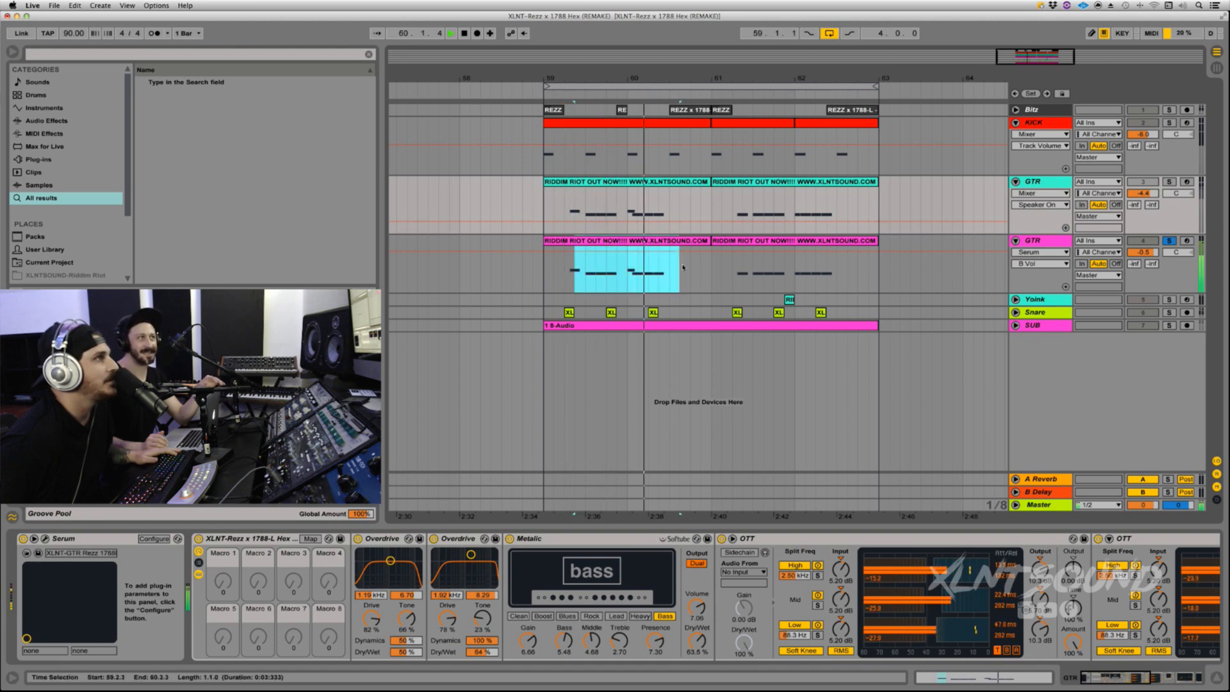
Stop playback and examine the duplicate GTR clip's MIDI notes and pitch bend envelope in an enlarged clip editor.
{"action": "double_click", "coordinate": [646, 242]}
{"action": "key", "text": "space"}
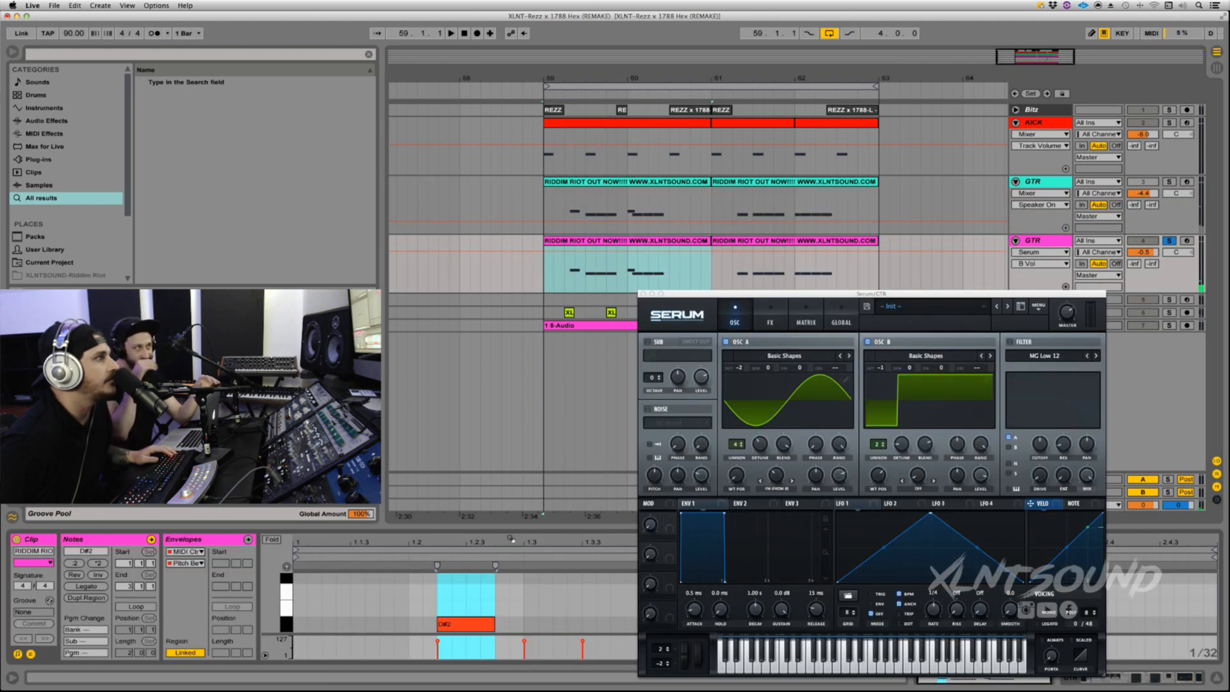
{"action": "left_click_drag", "start_coordinate": [504, 527], "coordinate": [504, 296]}
{"action": "left_click", "coordinate": [247, 540]}
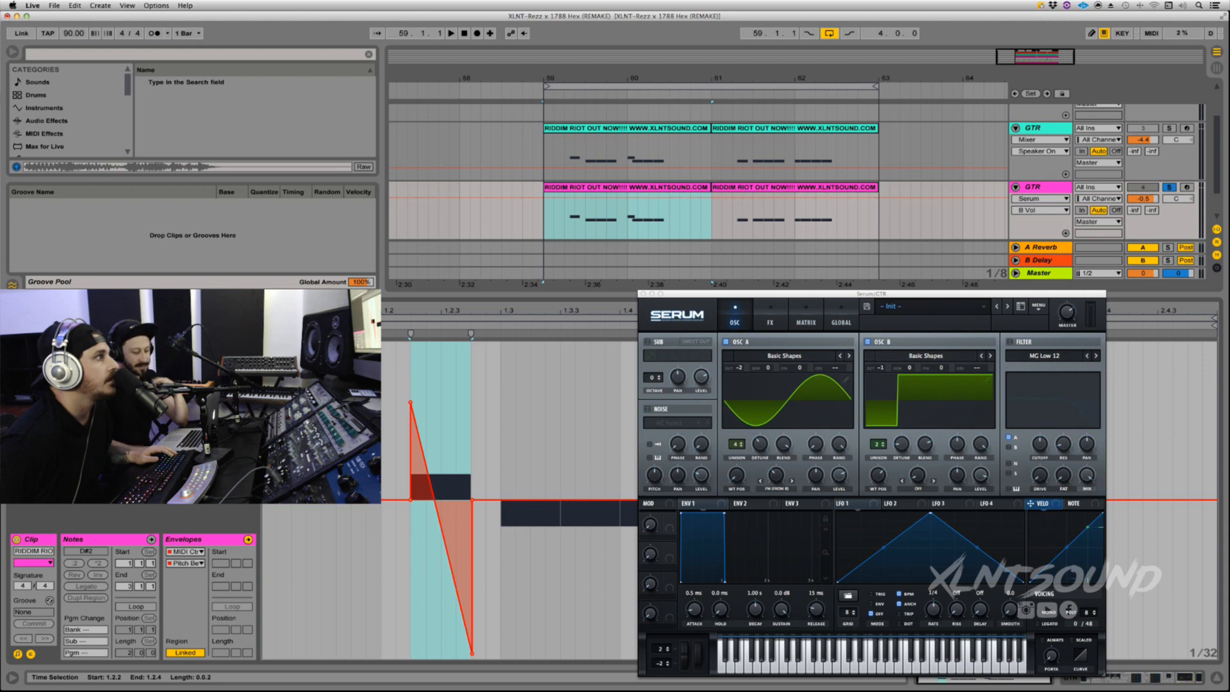
{"action": "left_click", "coordinate": [247, 540]}
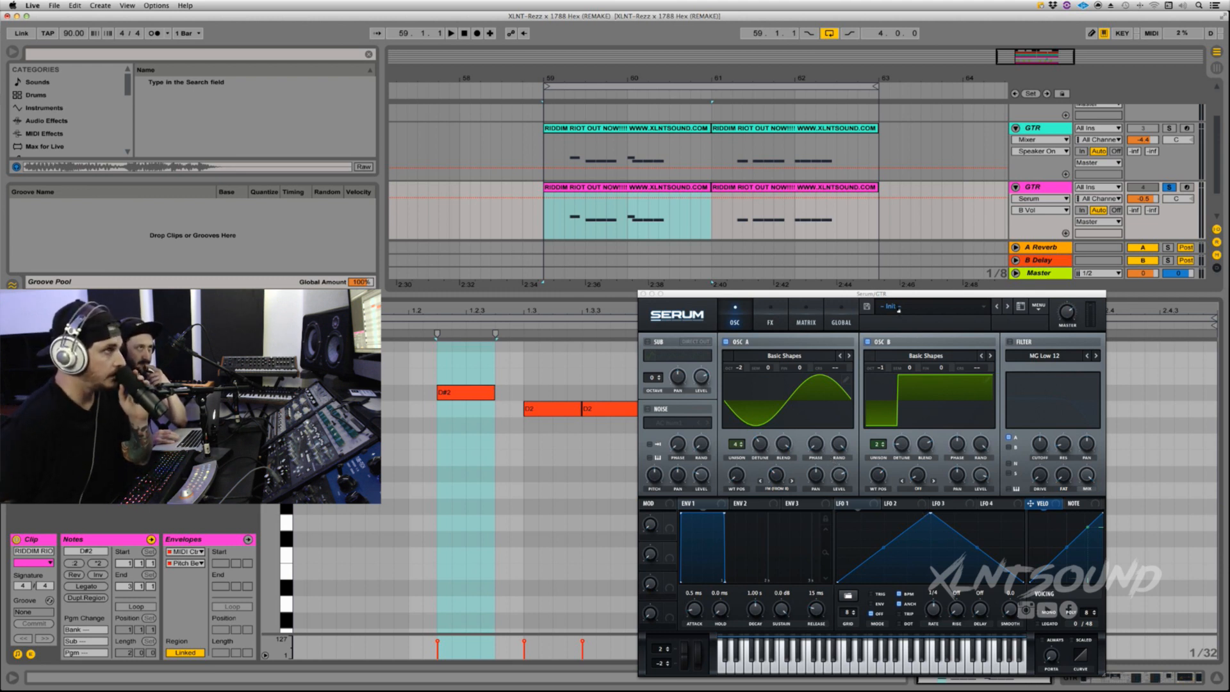
Reposition the Serum window, enable its filter, and set the filter type to MG Low 24.
{"action": "left_click_drag", "start_coordinate": [891, 294], "coordinate": [810, 152]}
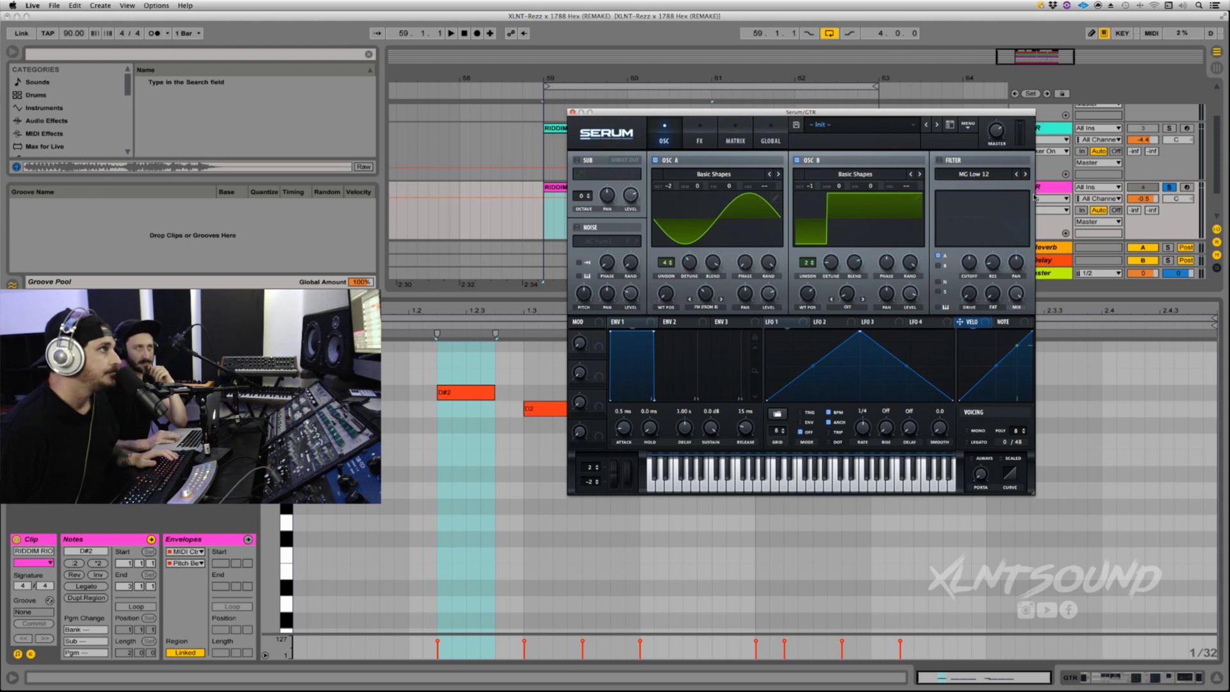
{"action": "left_click_drag", "start_coordinate": [839, 112], "coordinate": [883, 135]}
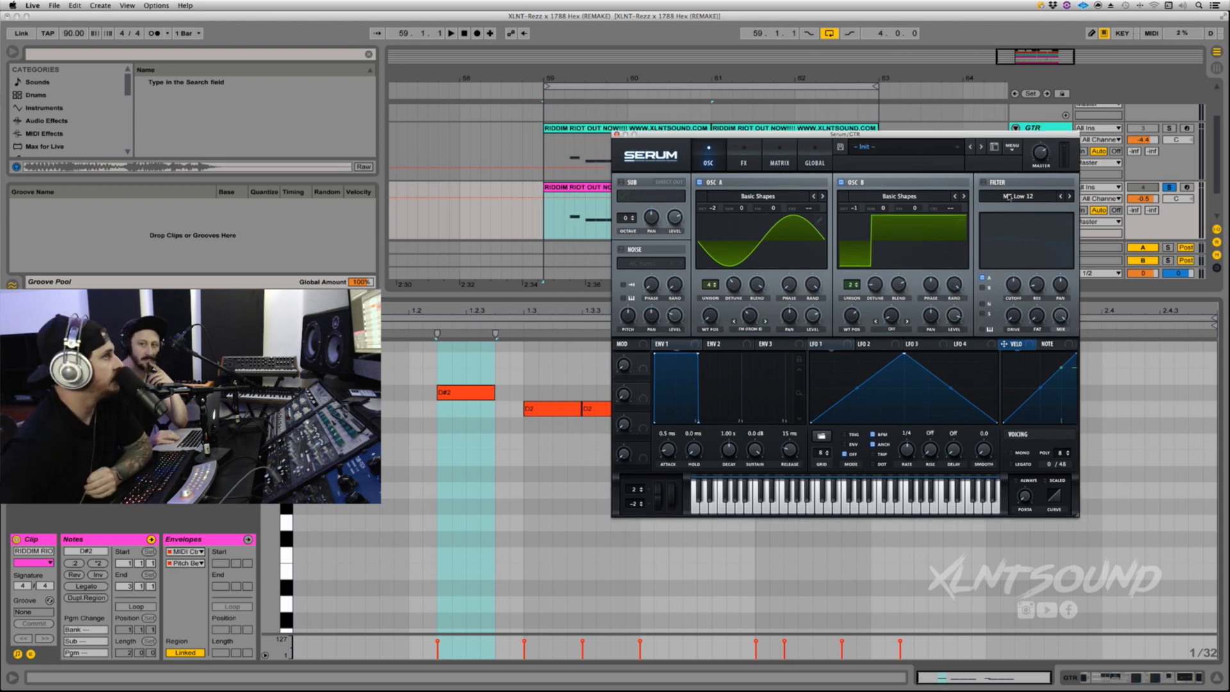
{"action": "left_click", "coordinate": [984, 183]}
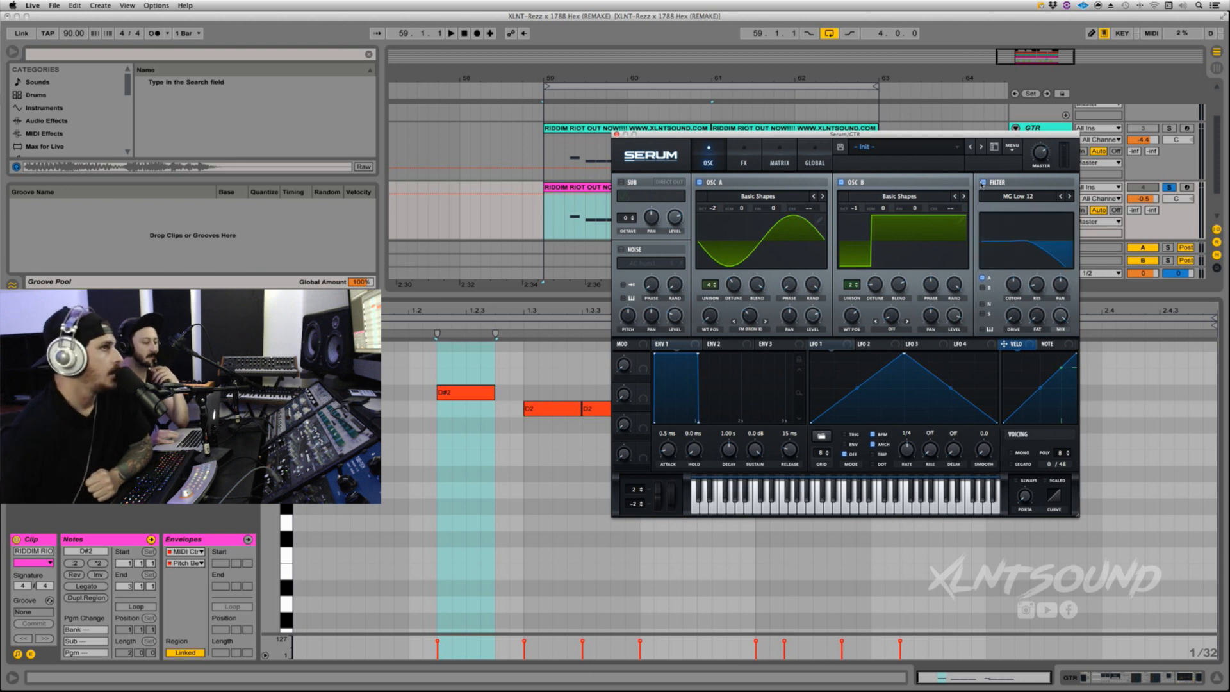
{"action": "left_click", "coordinate": [1068, 196]}
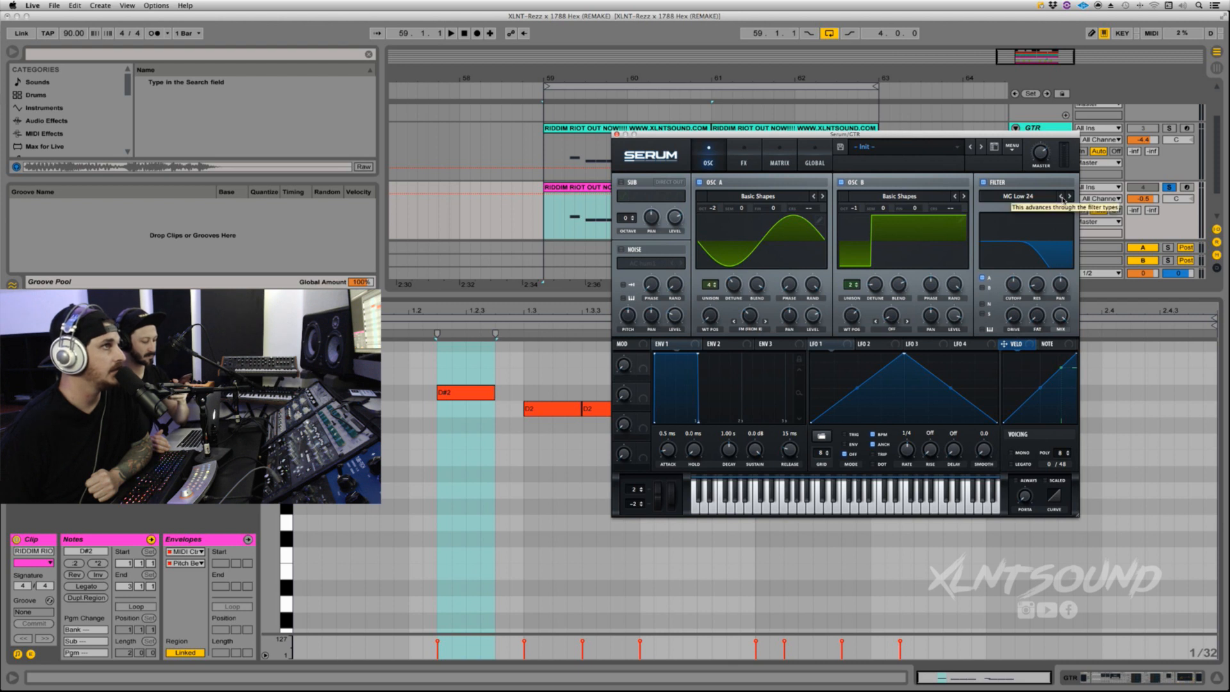
{"action": "left_click", "coordinate": [1061, 199]}
{"action": "left_click", "coordinate": [1061, 199]}
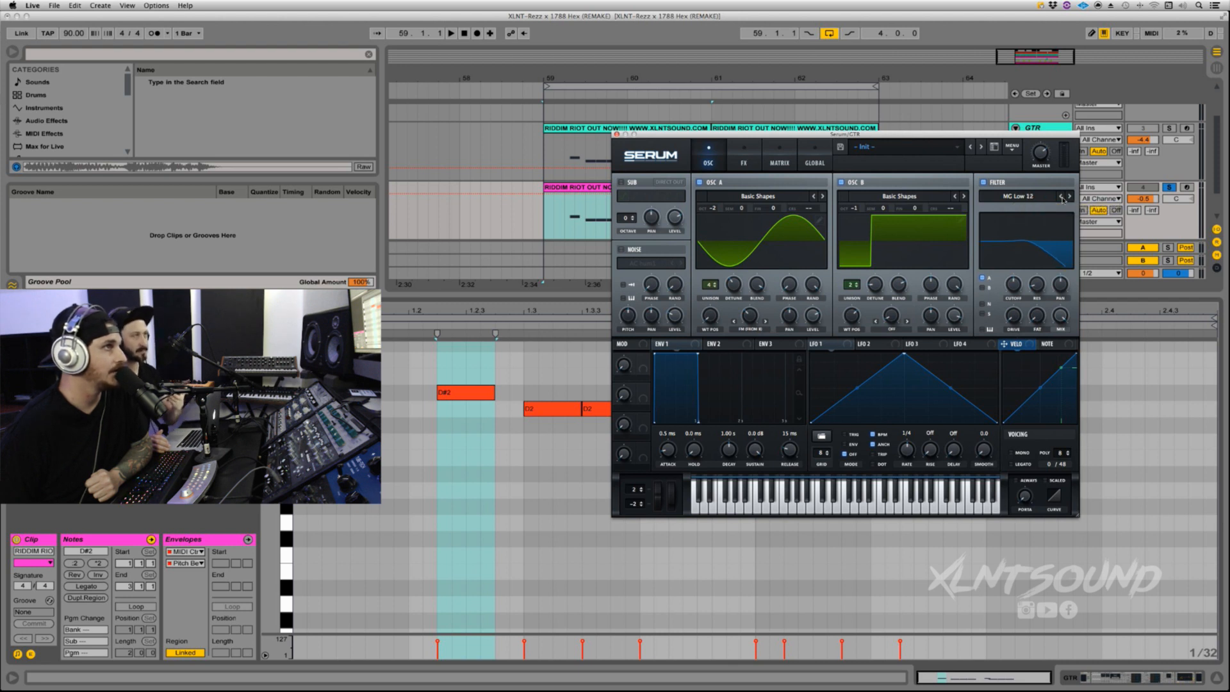
{"action": "left_click", "coordinate": [1070, 198]}
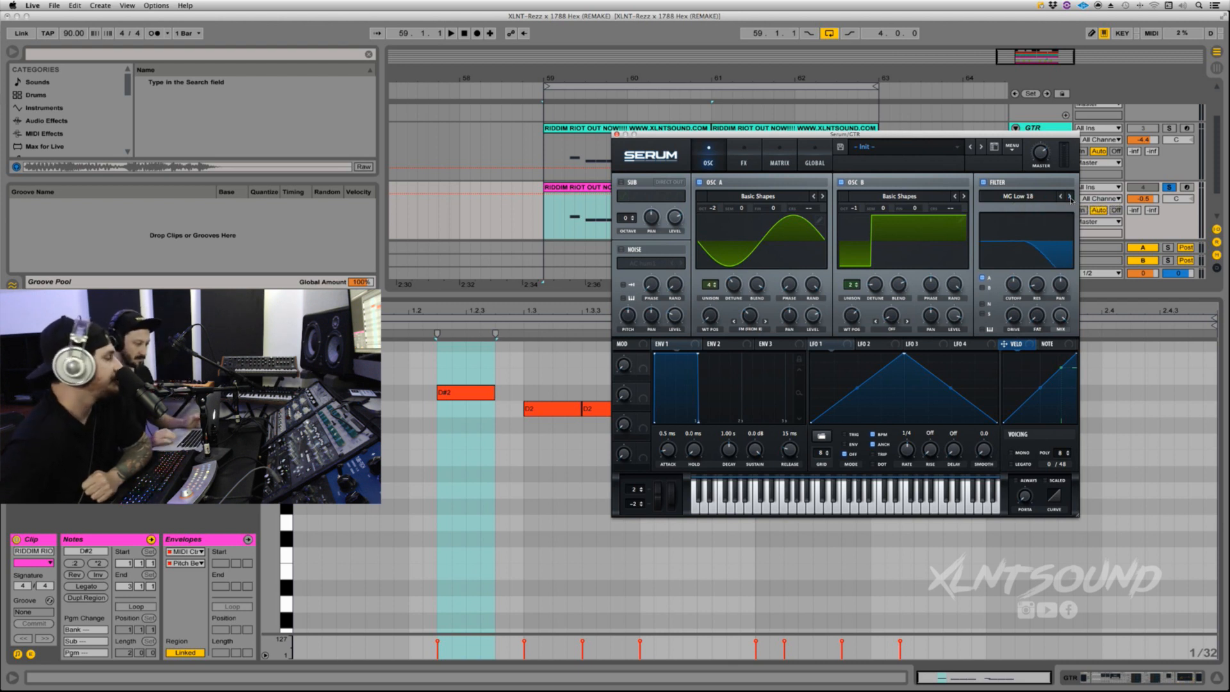
{"action": "left_click", "coordinate": [1070, 198]}
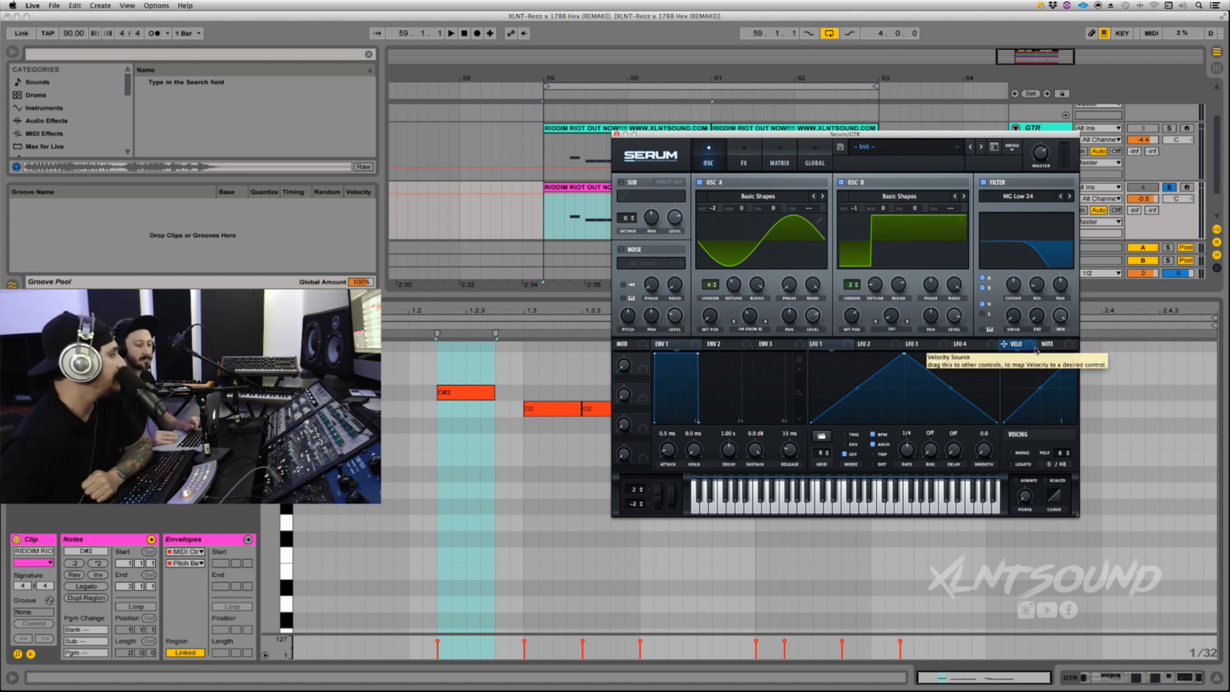
Raise the MG Low 24 filter's cutoff, adjust its drive and fat controls, and audition the patch in playback.
{"action": "left_click_drag", "start_coordinate": [1035, 349], "coordinate": [1015, 288]}
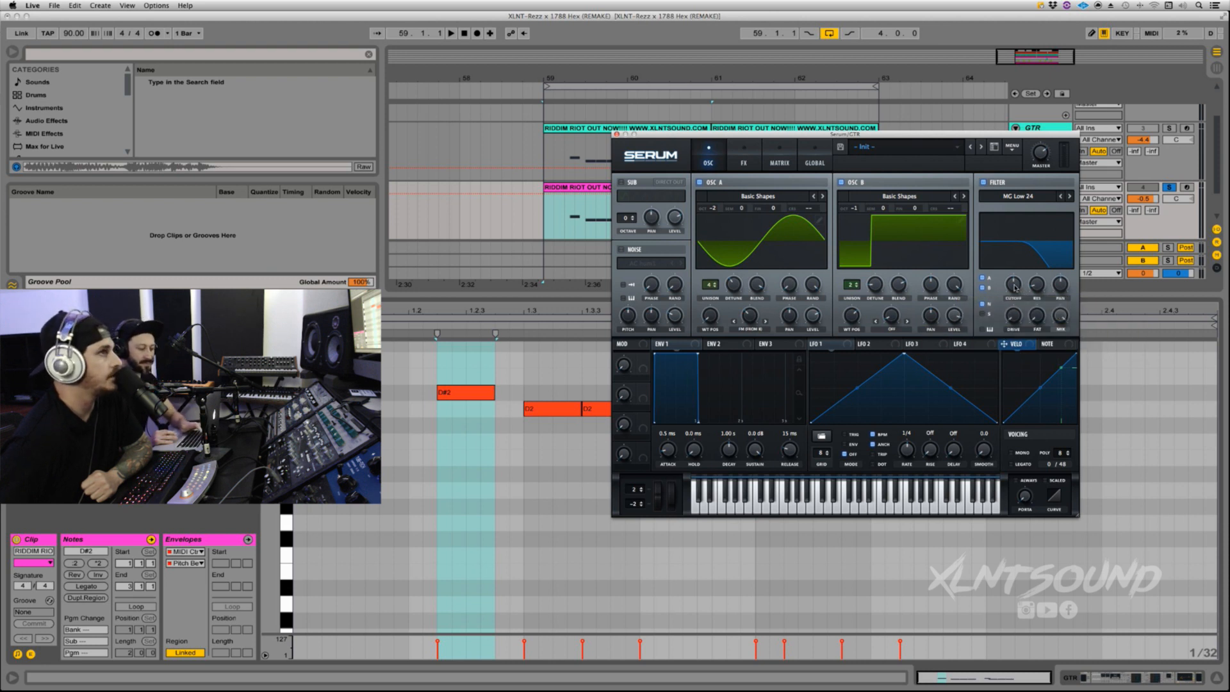
{"action": "left_click_drag", "start_coordinate": [1014, 288], "coordinate": [1013, 270]}
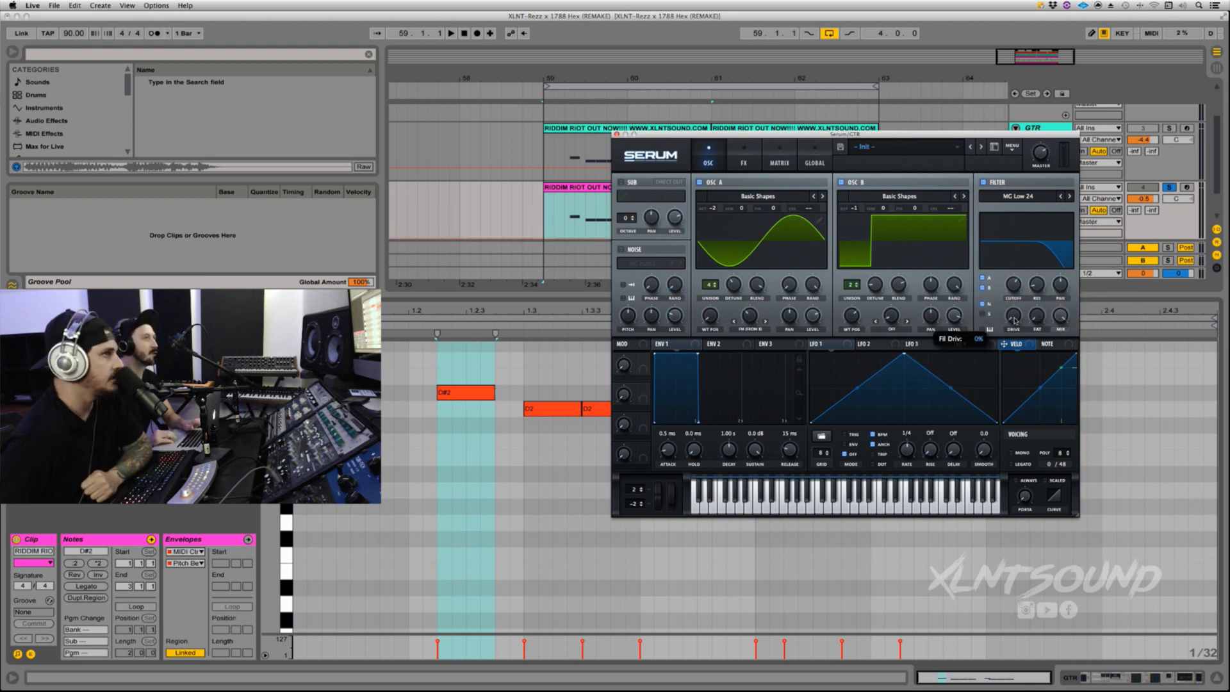
{"action": "left_click_drag", "start_coordinate": [1014, 320], "coordinate": [1014, 314]}
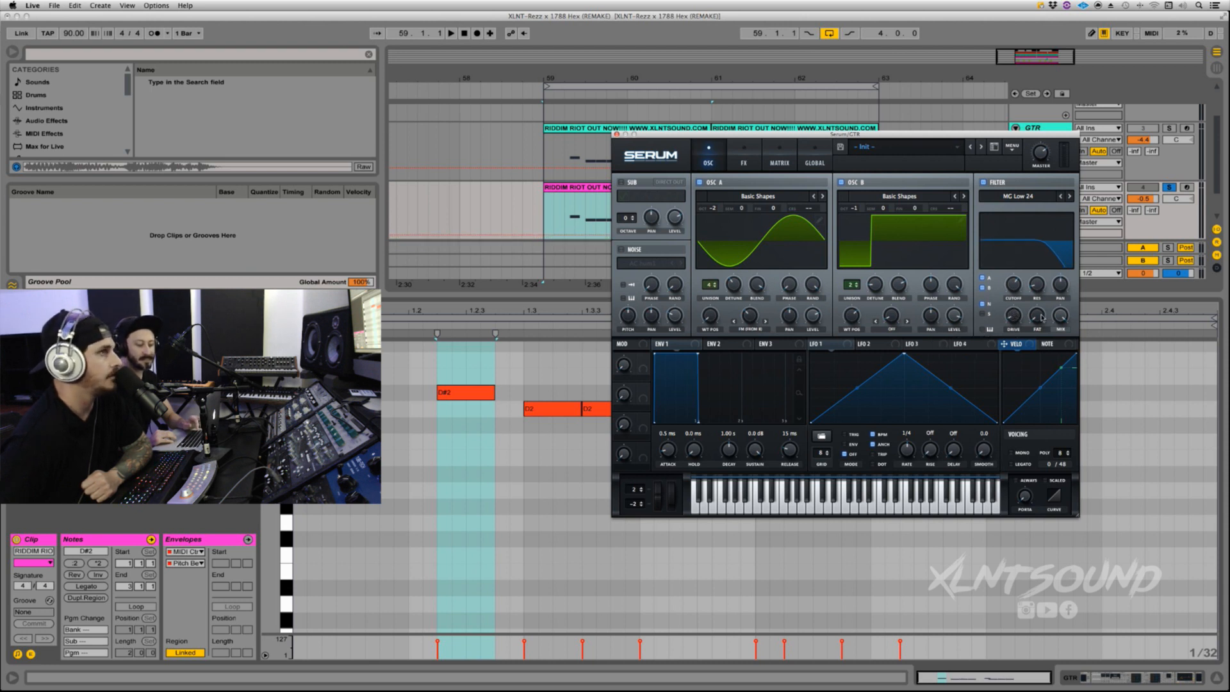
{"action": "left_click", "coordinate": [1038, 319]}
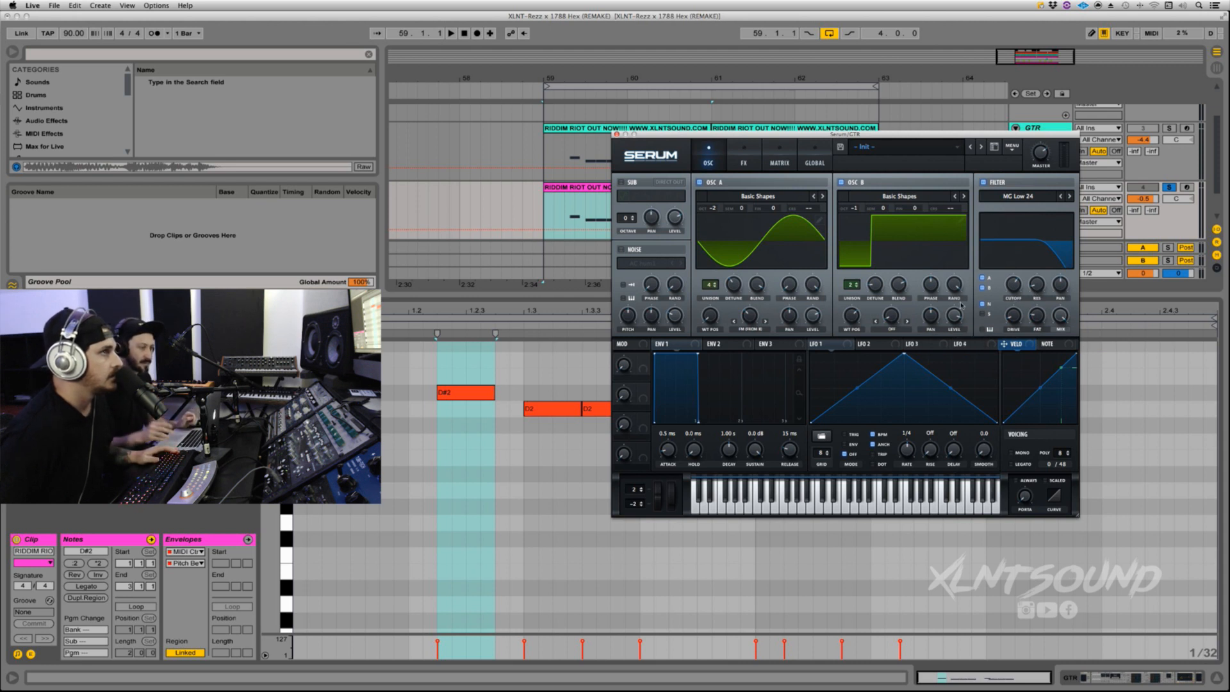
{"action": "key", "text": "space"}
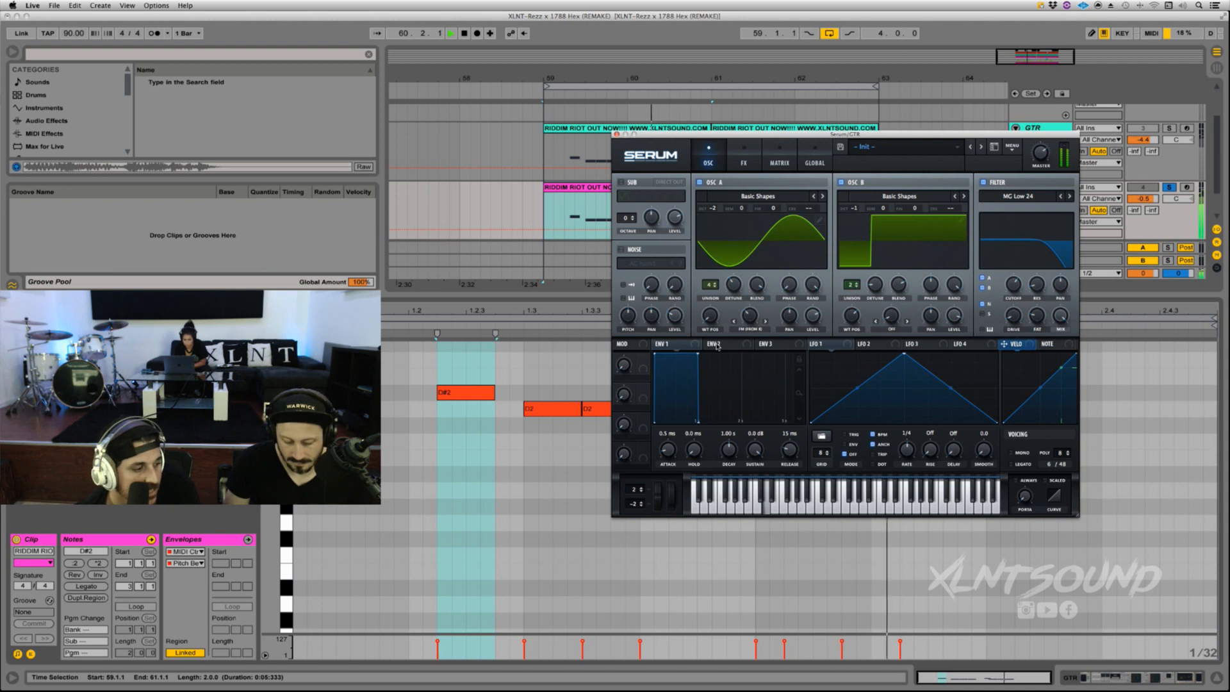
{"action": "key", "text": "space"}
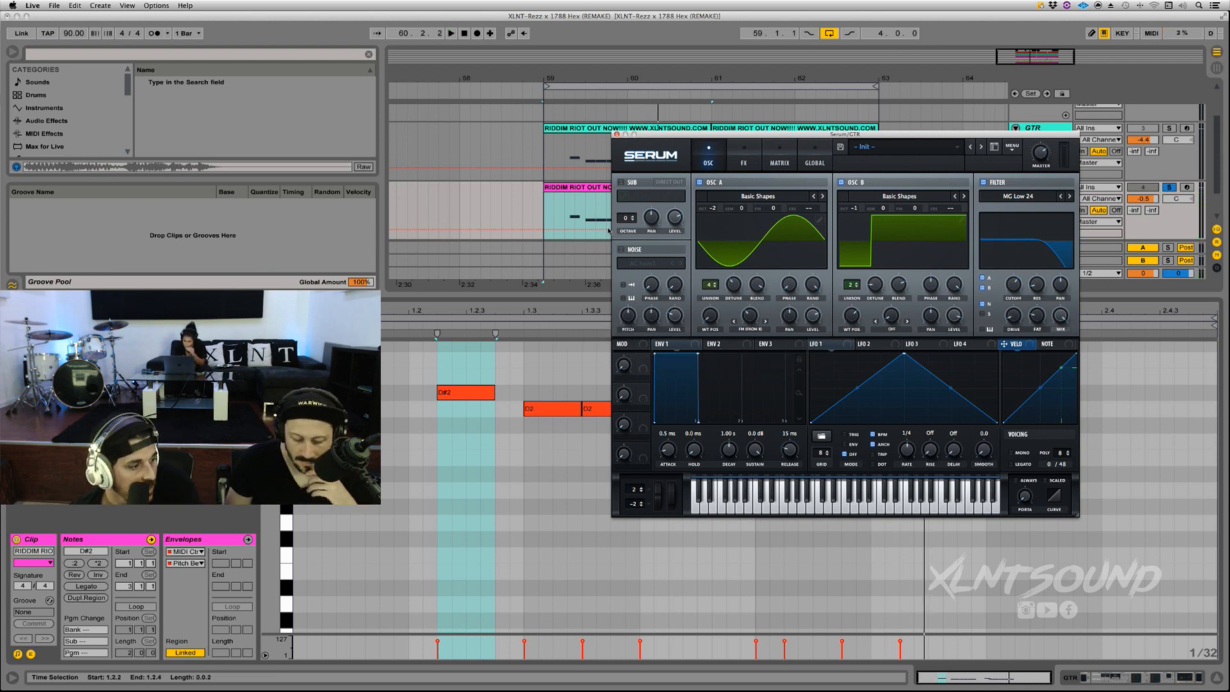
Enable the sub oscillator, set its octave to -1, and route it to direct out.
{"action": "left_click", "coordinate": [621, 181]}
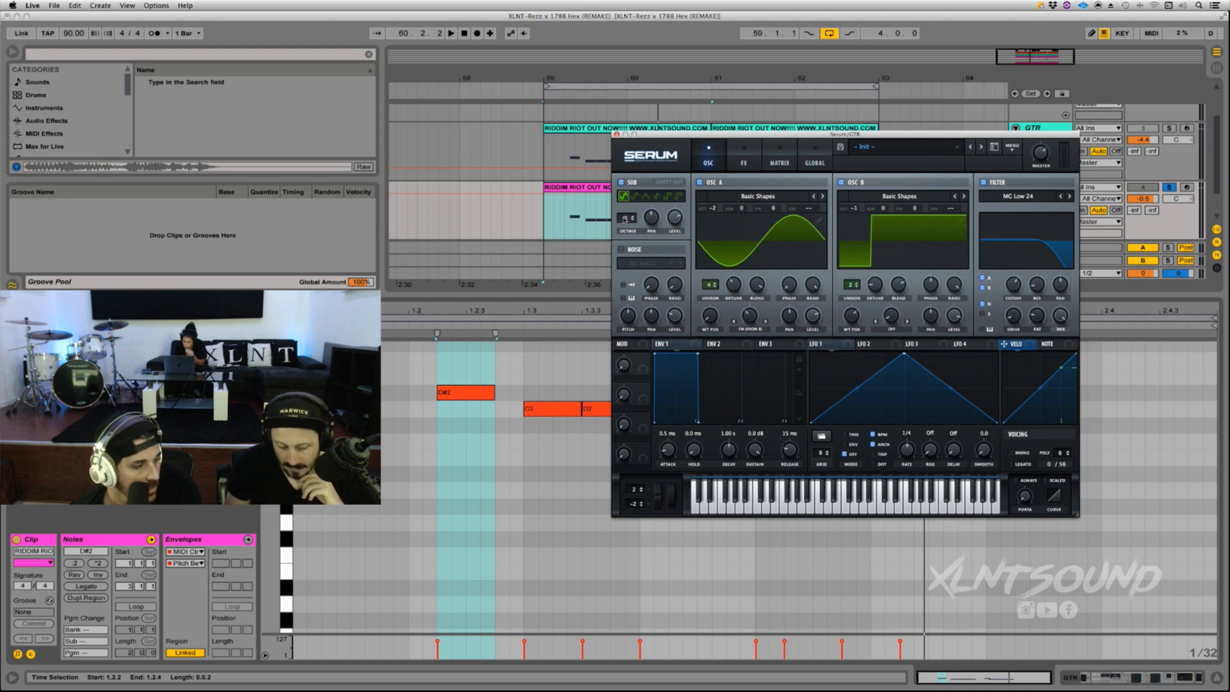
{"action": "left_click_drag", "start_coordinate": [625, 219], "coordinate": [627, 225]}
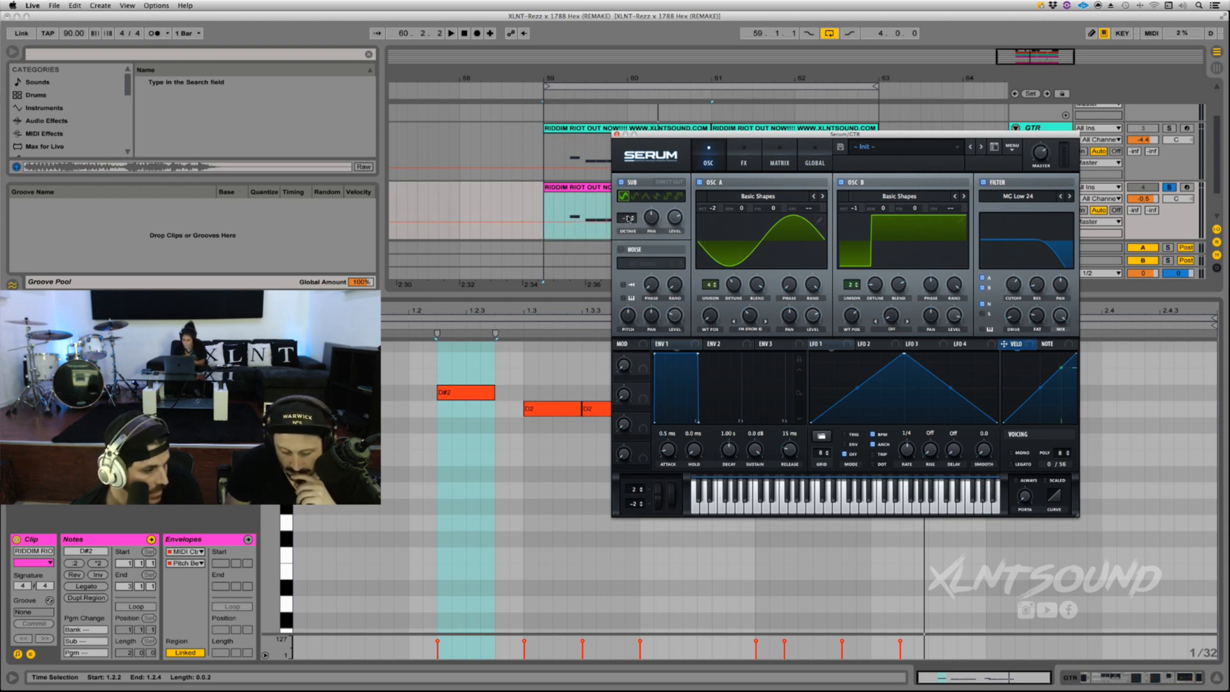
{"action": "left_click", "coordinate": [670, 182]}
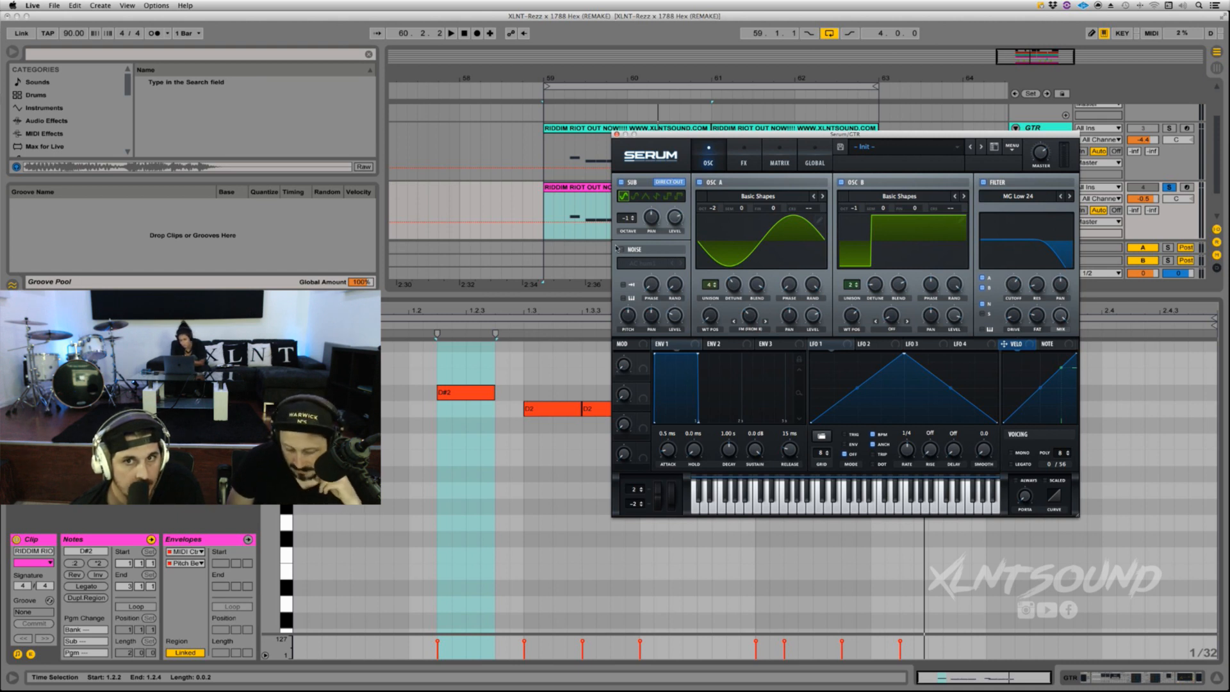
Enable the noise oscillator with the Organics sample AC hum1, lower its level to about 15%, and audition the patch.
{"action": "left_click", "coordinate": [620, 249]}
{"action": "left_click", "coordinate": [647, 263]}
{"action": "mouse_move", "coordinate": [654, 277]}
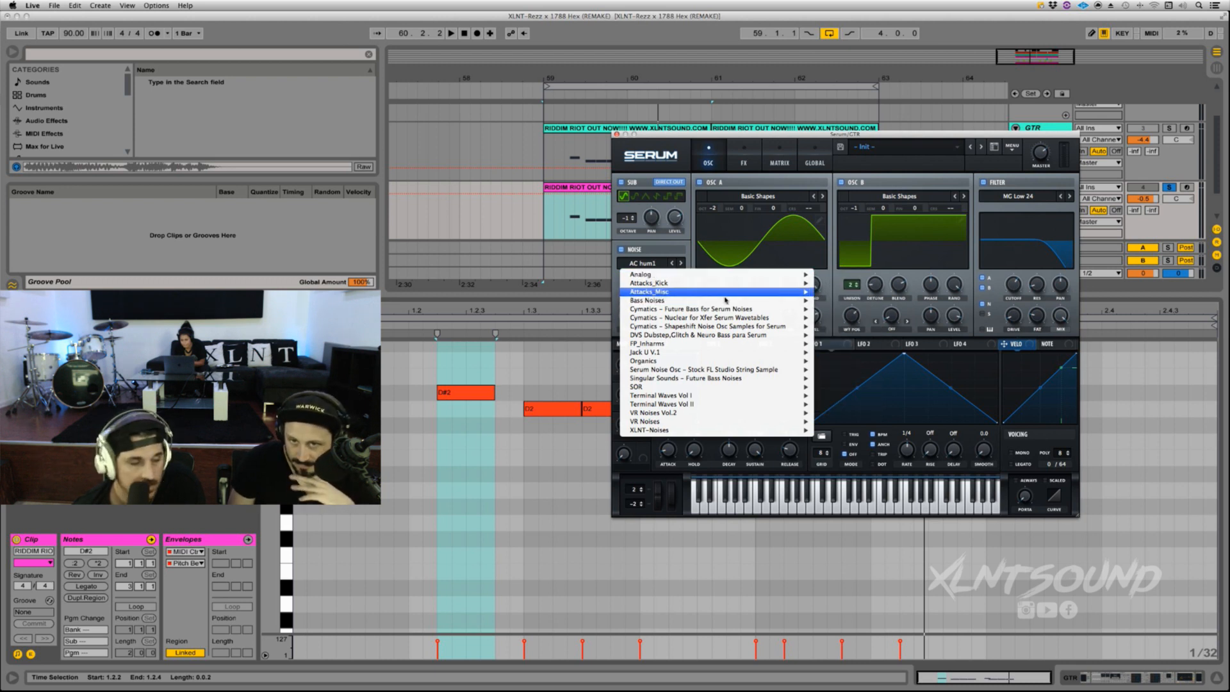
{"action": "mouse_move", "coordinate": [695, 369]}
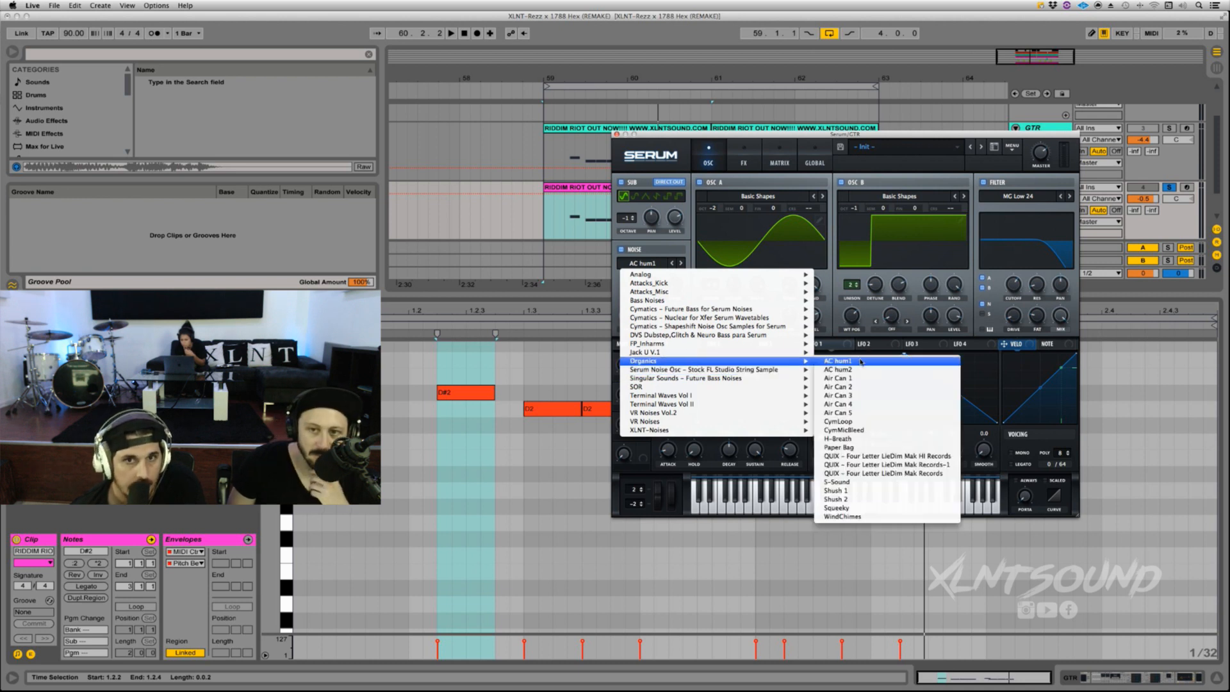
{"action": "left_click", "coordinate": [861, 362]}
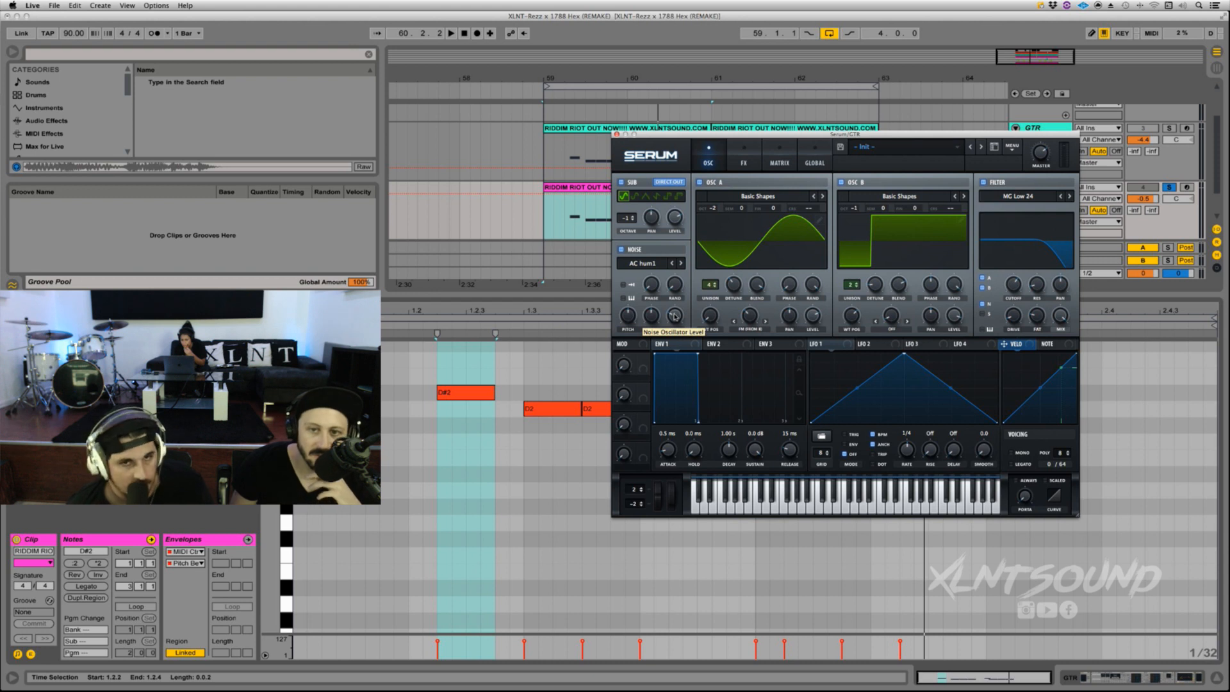
{"action": "left_click_drag", "start_coordinate": [674, 315], "coordinate": [673, 324]}
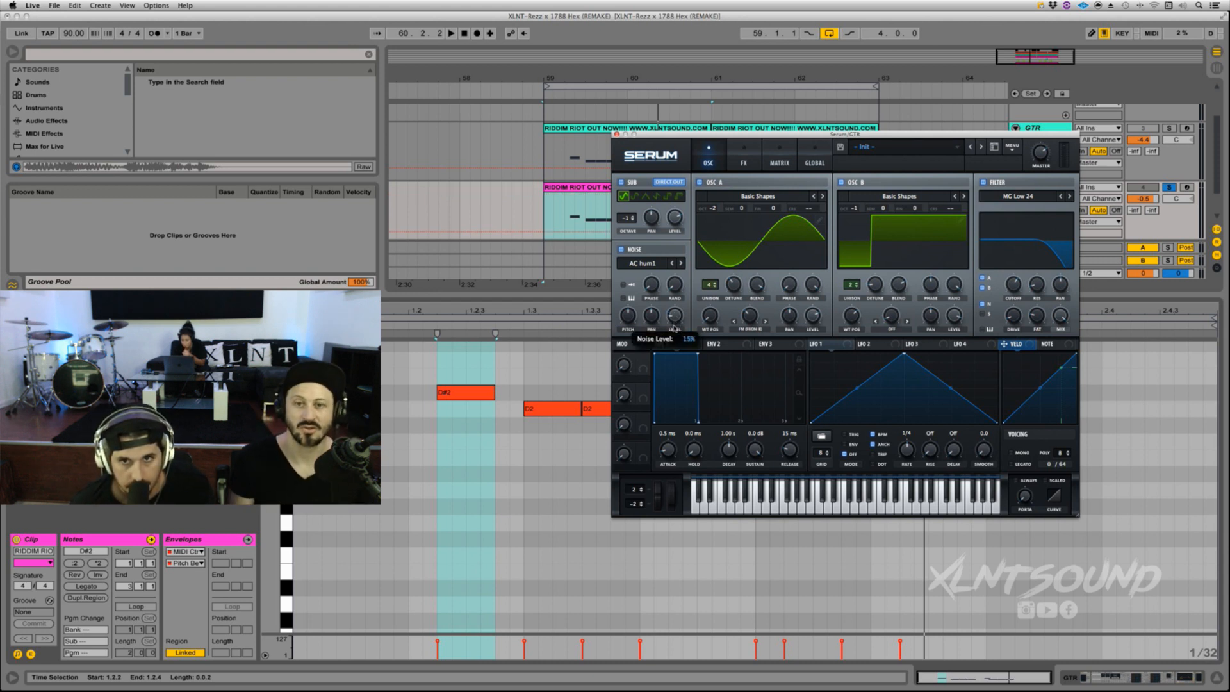
{"action": "left_click_drag", "start_coordinate": [675, 328], "coordinate": [674, 329]}
{"action": "key", "text": "space"}
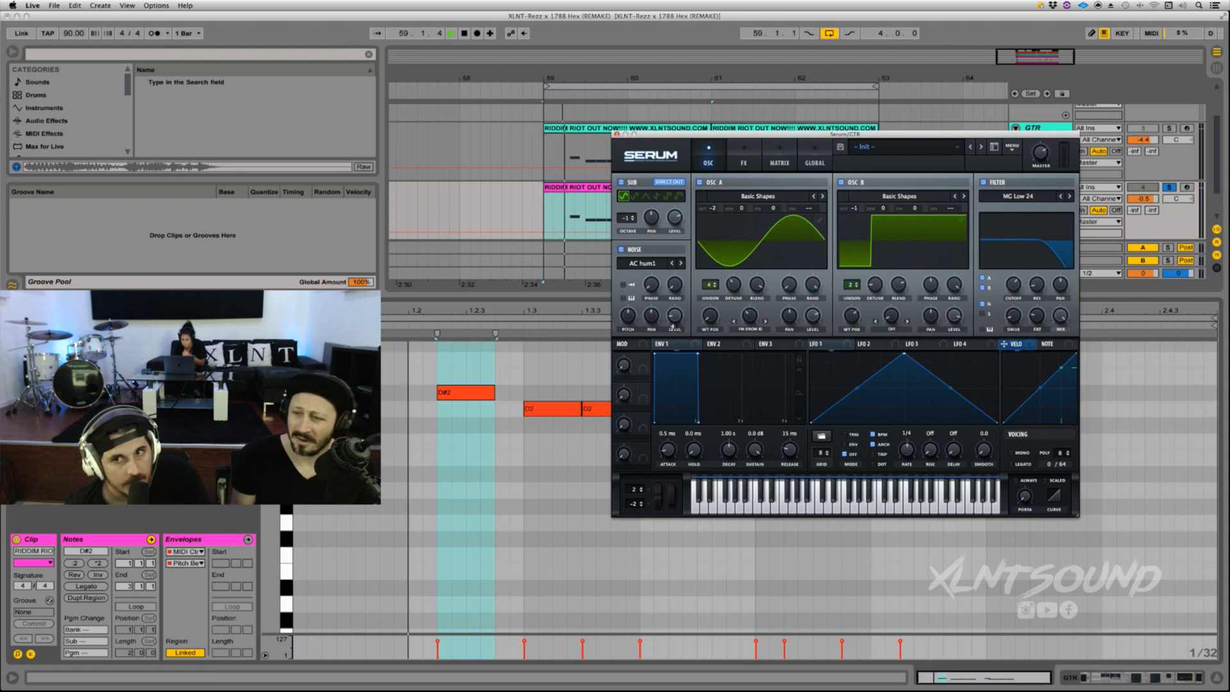
{"action": "key", "text": "space"}
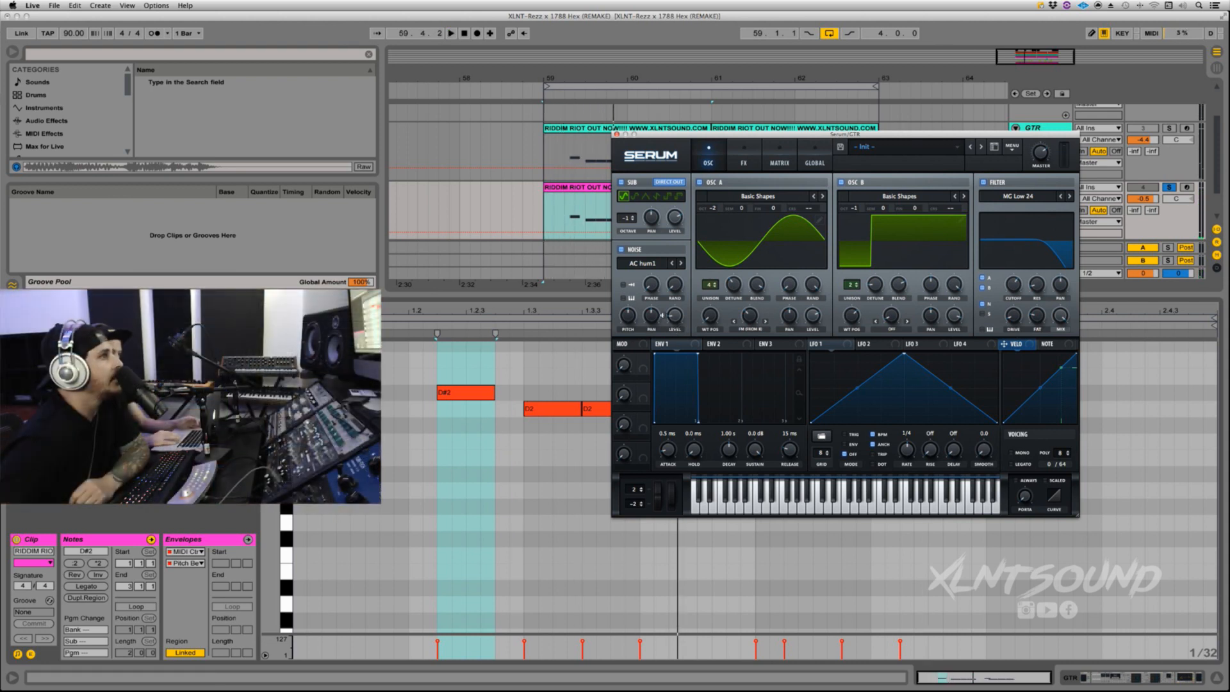
Shape envelope 2 with 0.0 ms attack, a shortened decay, 56.19% sustain and 0.2 ms release.
{"action": "left_click", "coordinate": [718, 344]}
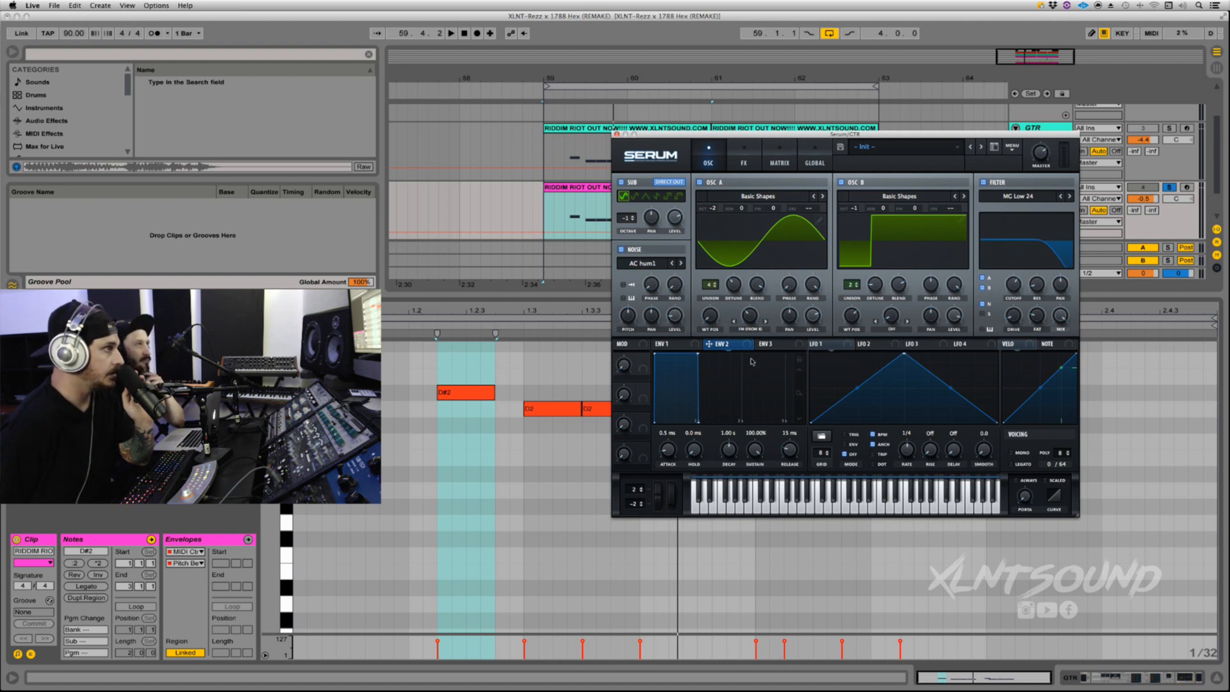
{"action": "left_click_drag", "start_coordinate": [698, 355], "coordinate": [667, 393]}
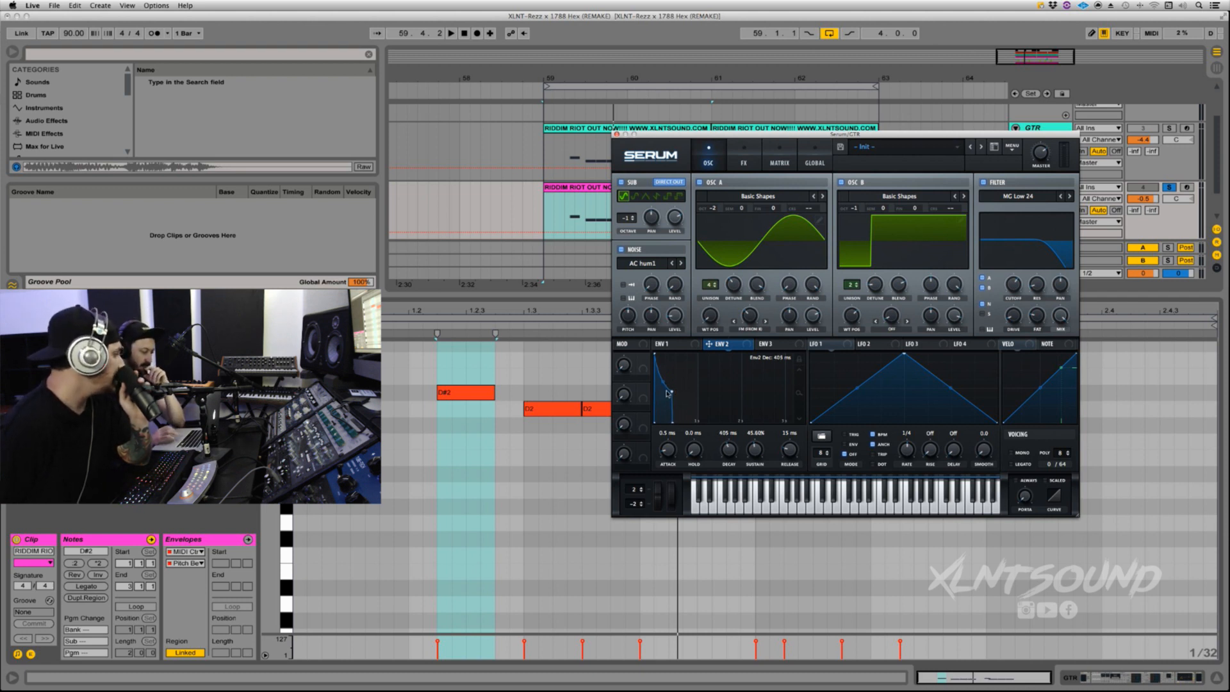
{"action": "left_click_drag", "start_coordinate": [669, 454], "coordinate": [671, 473]}
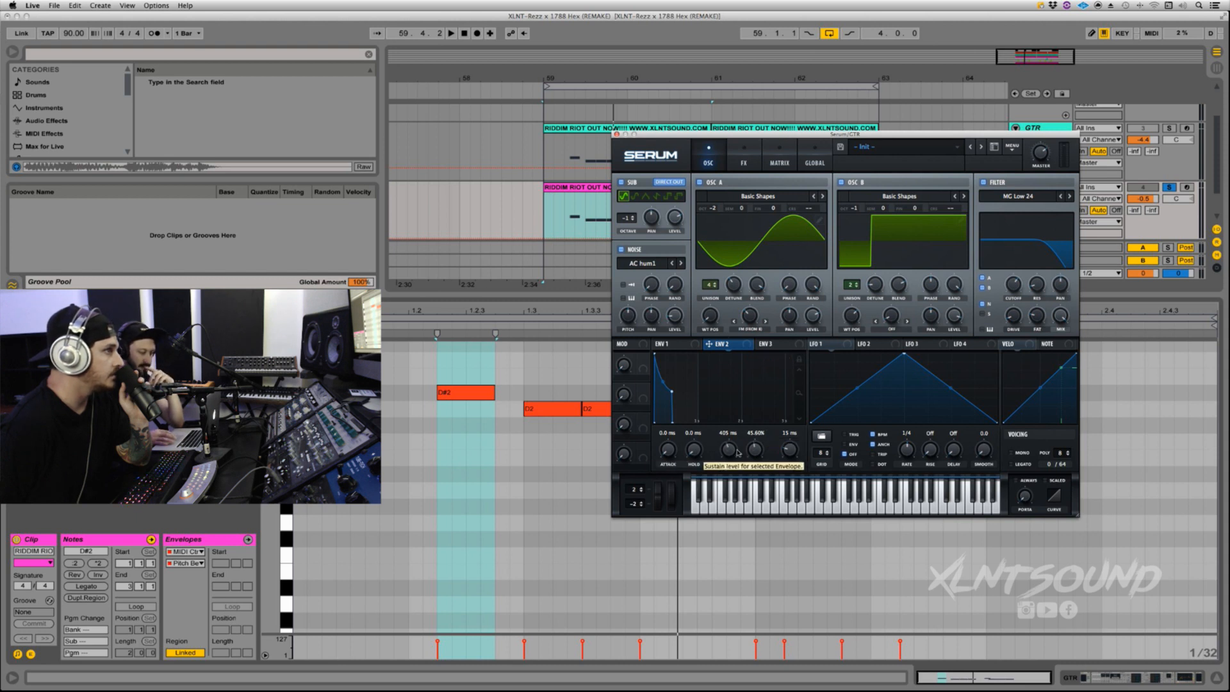
{"action": "left_click_drag", "start_coordinate": [736, 452], "coordinate": [731, 454]}
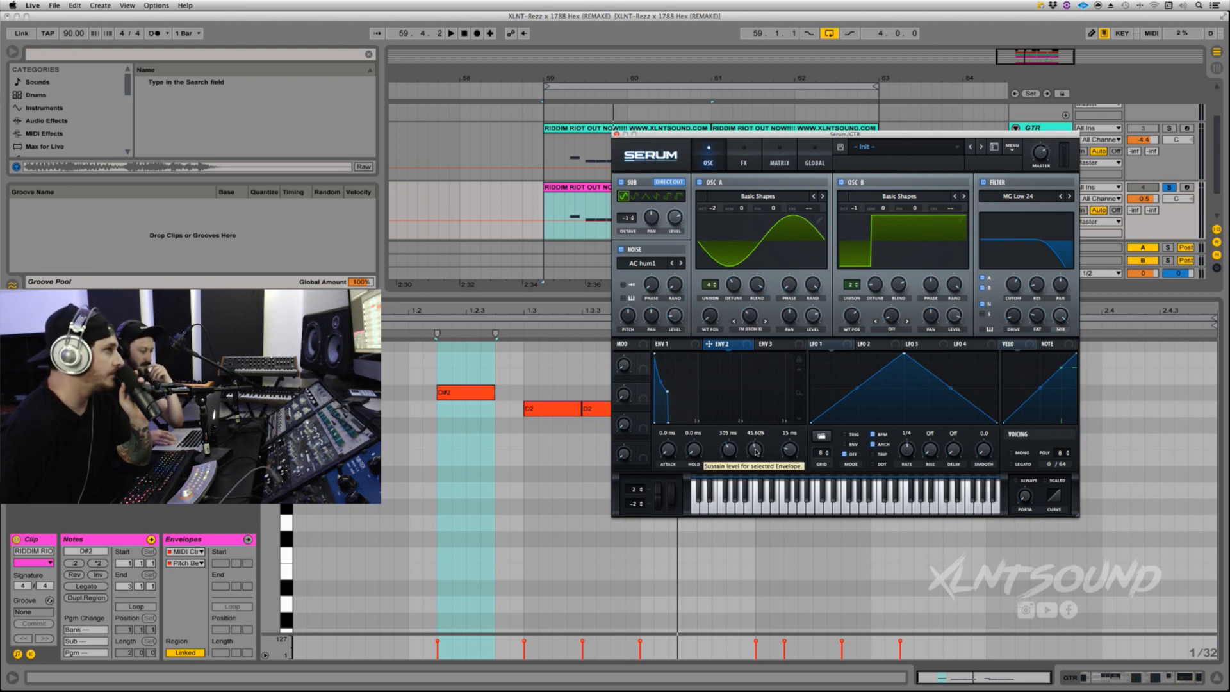
{"action": "left_click", "coordinate": [756, 451]}
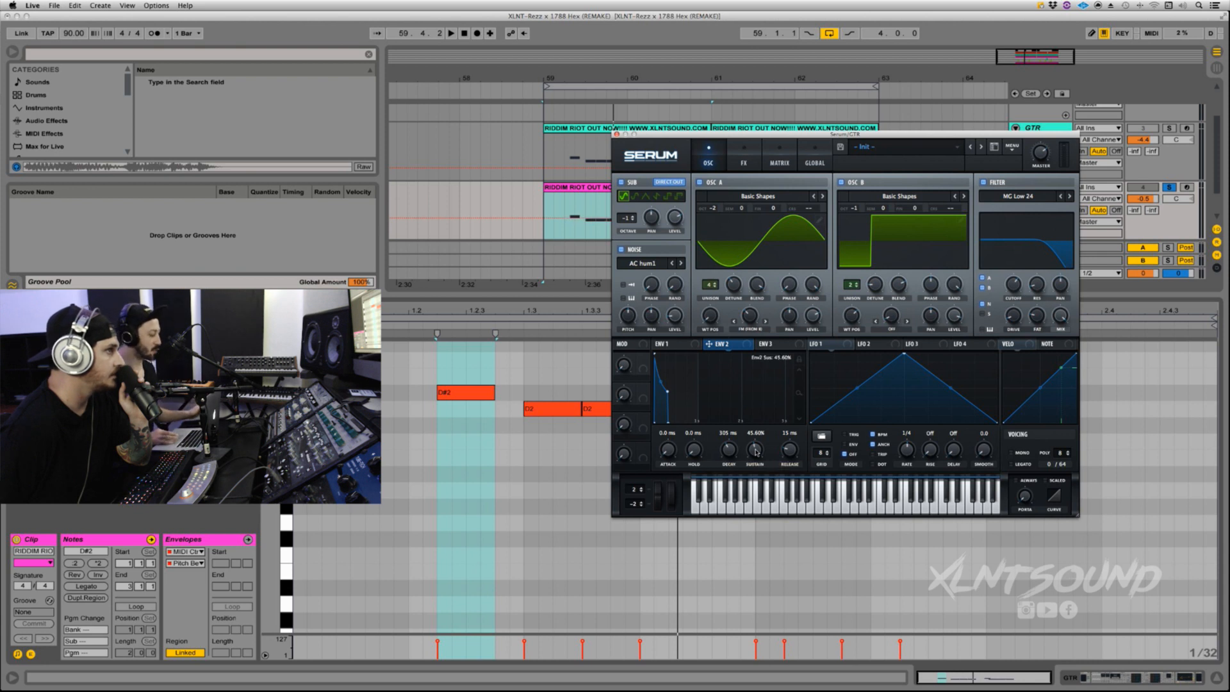
{"action": "left_click_drag", "start_coordinate": [756, 450], "coordinate": [756, 441]}
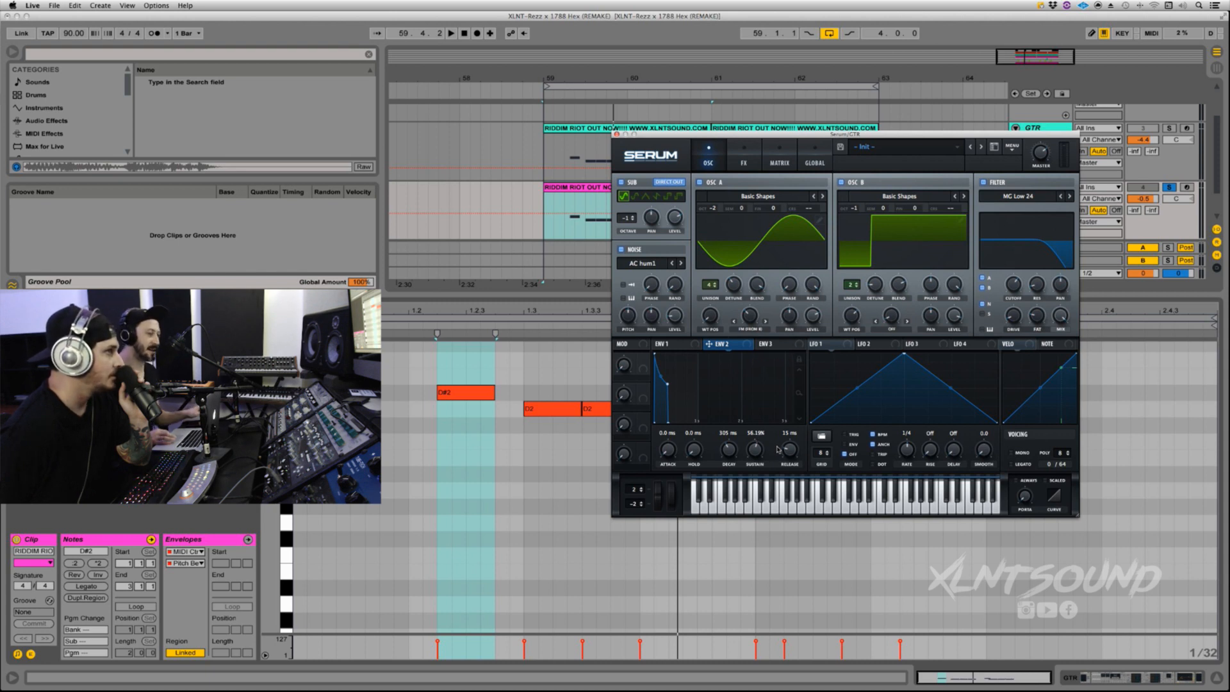
{"action": "left_click_drag", "start_coordinate": [788, 448], "coordinate": [788, 460]}
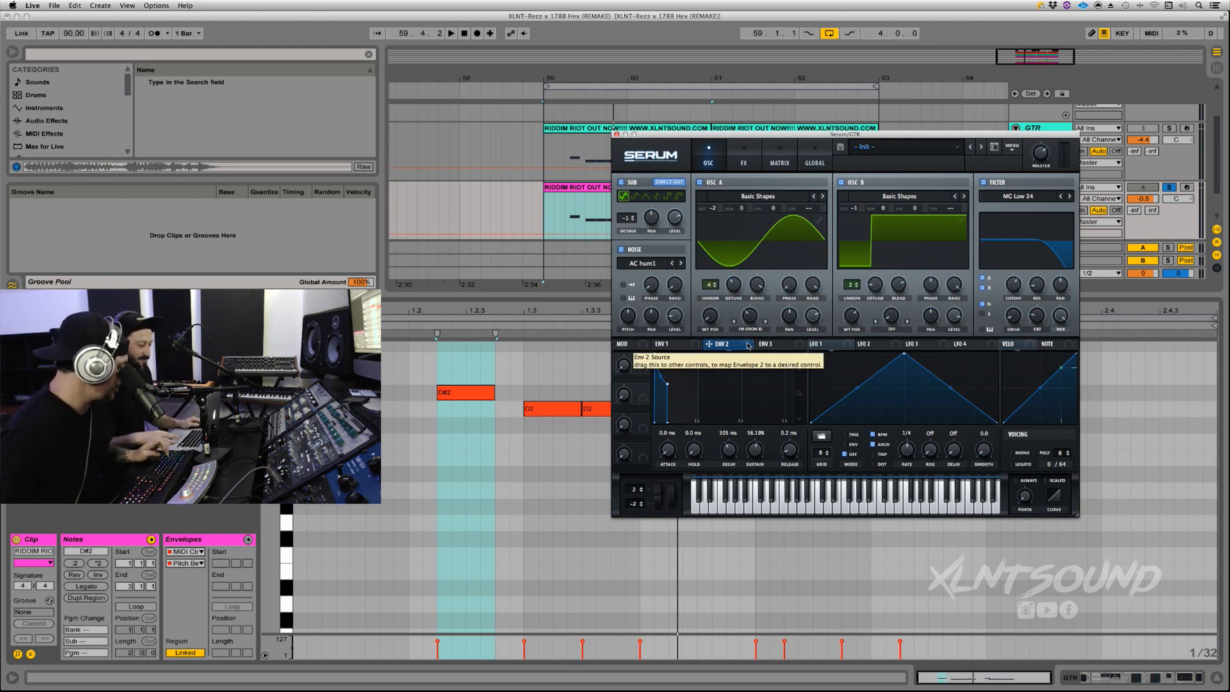
Map envelope 2 to the filter cutoff, increase the modulation amount, and audition the patch in playback.
{"action": "left_click_drag", "start_coordinate": [747, 346], "coordinate": [1007, 283]}
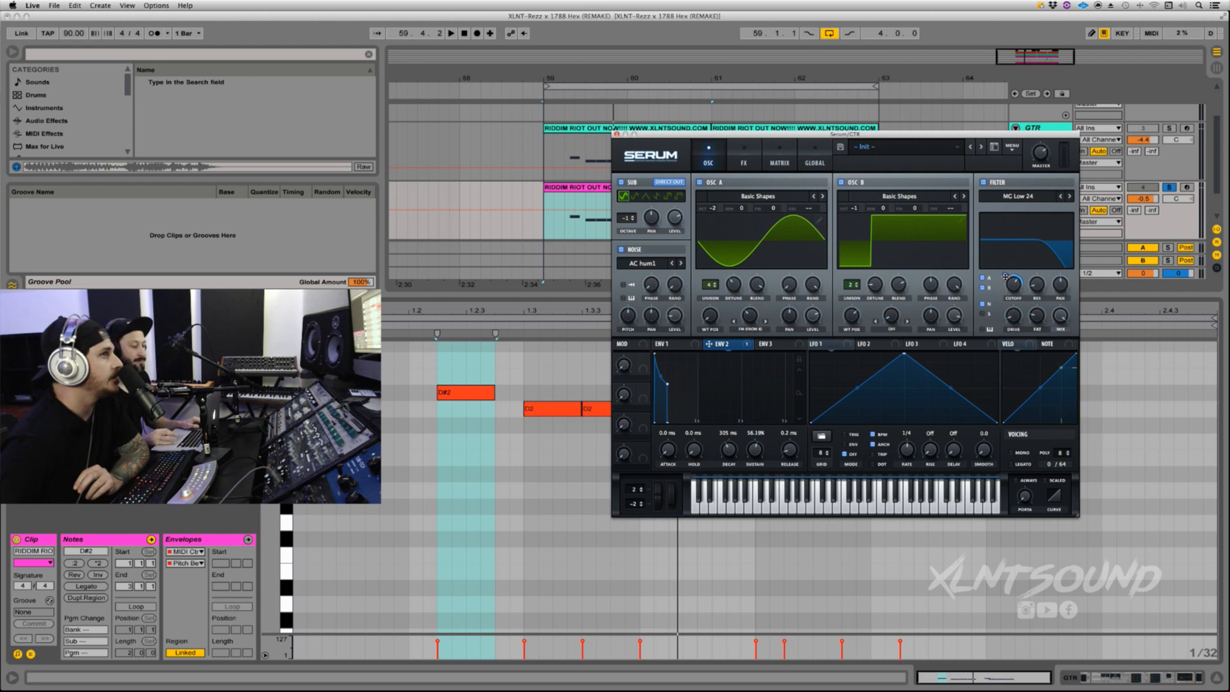
{"action": "left_click_drag", "start_coordinate": [1005, 277], "coordinate": [1005, 257]}
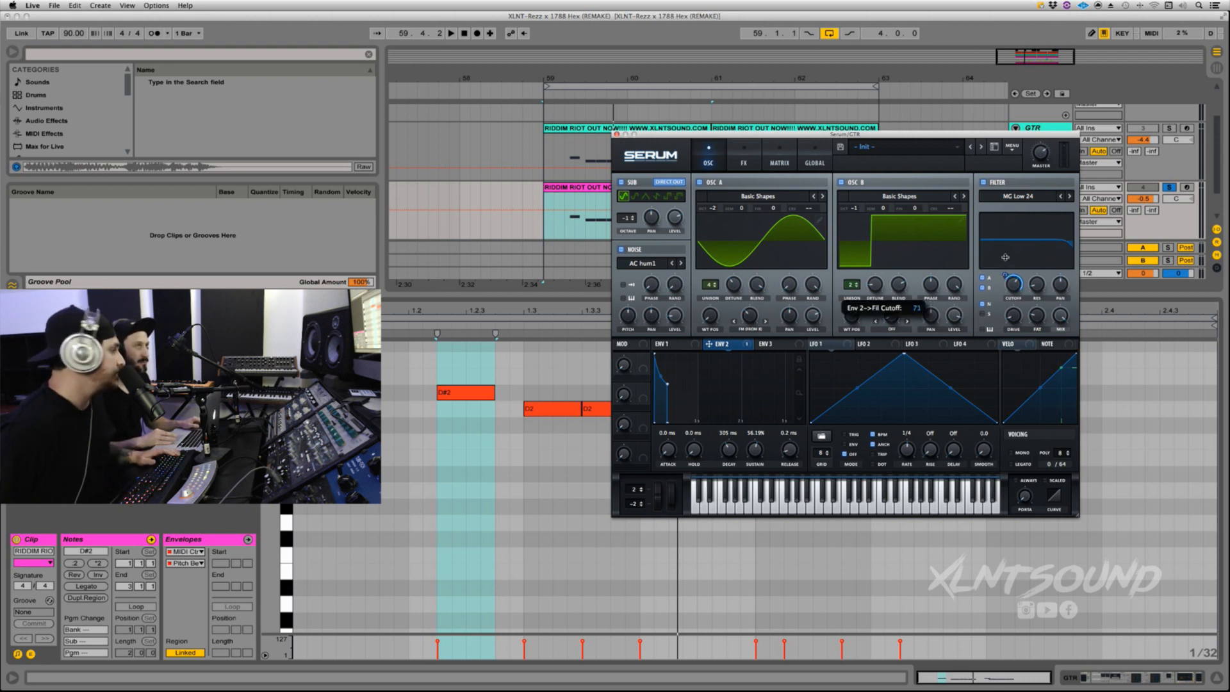
{"action": "left_click_drag", "start_coordinate": [1005, 257], "coordinate": [1006, 235]}
{"action": "key", "text": "space"}
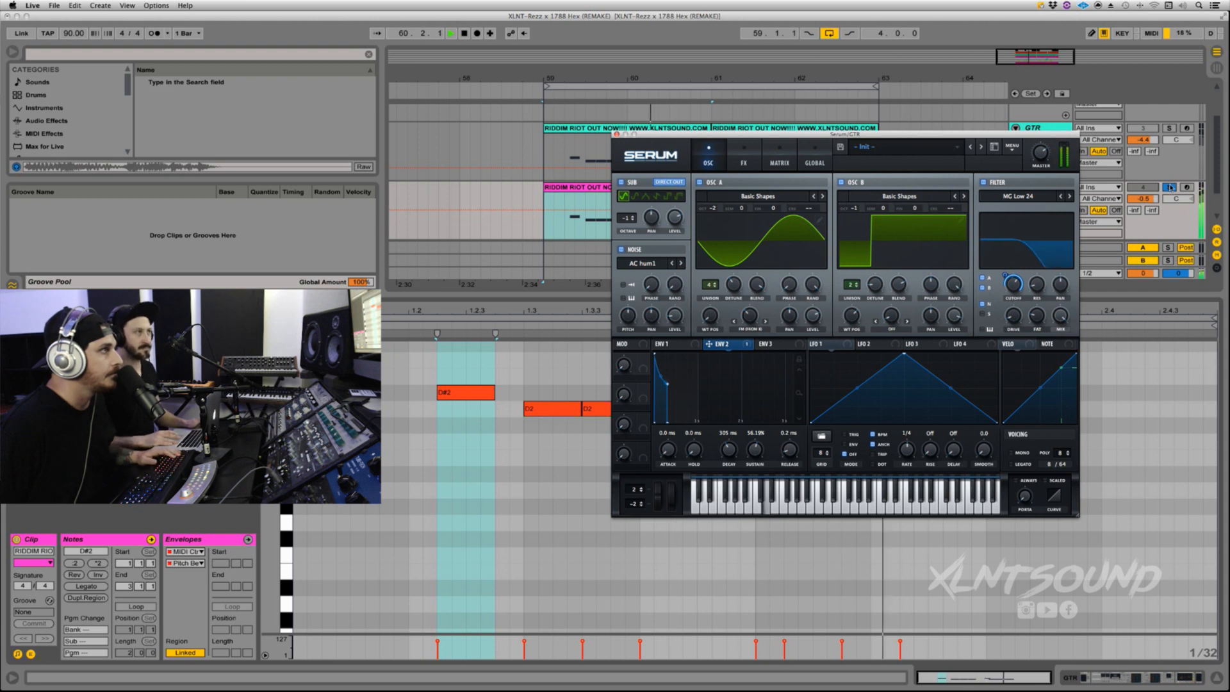
{"action": "key", "text": "space"}
Activate and unsolo the duplicate GTR track during playback, then stop.
{"action": "key", "text": "space"}
{"action": "left_click", "coordinate": [1144, 186]}
{"action": "left_click", "coordinate": [1170, 188]}
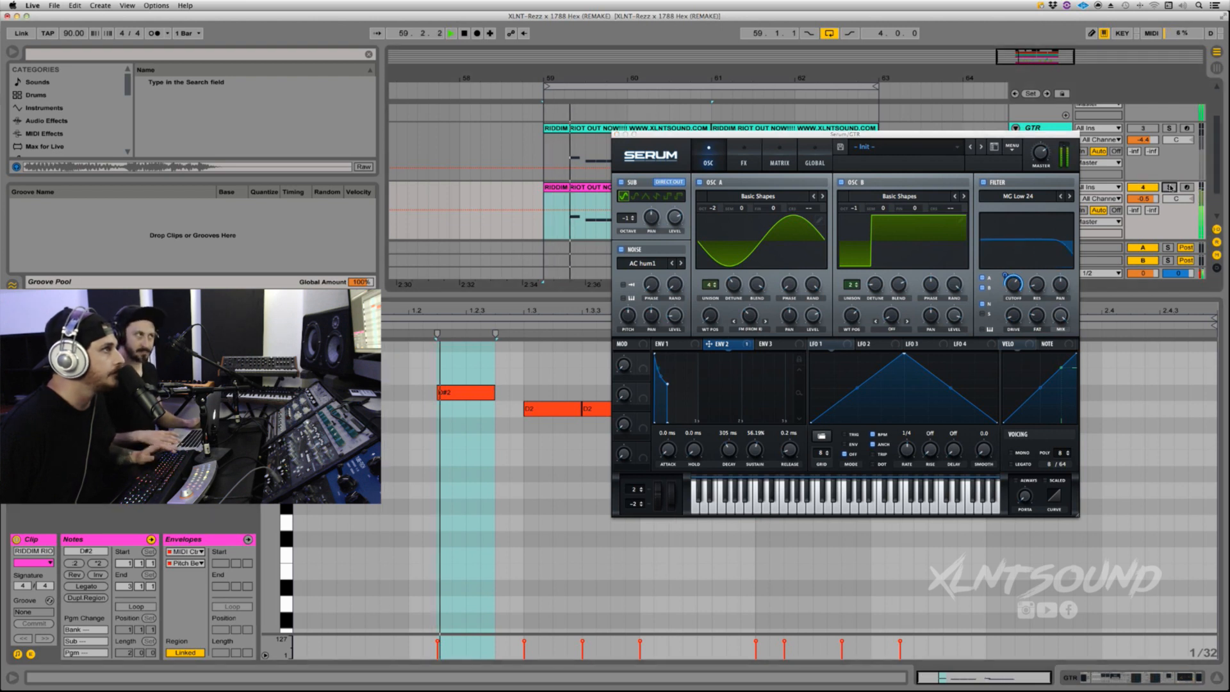
{"action": "key", "text": "space"}
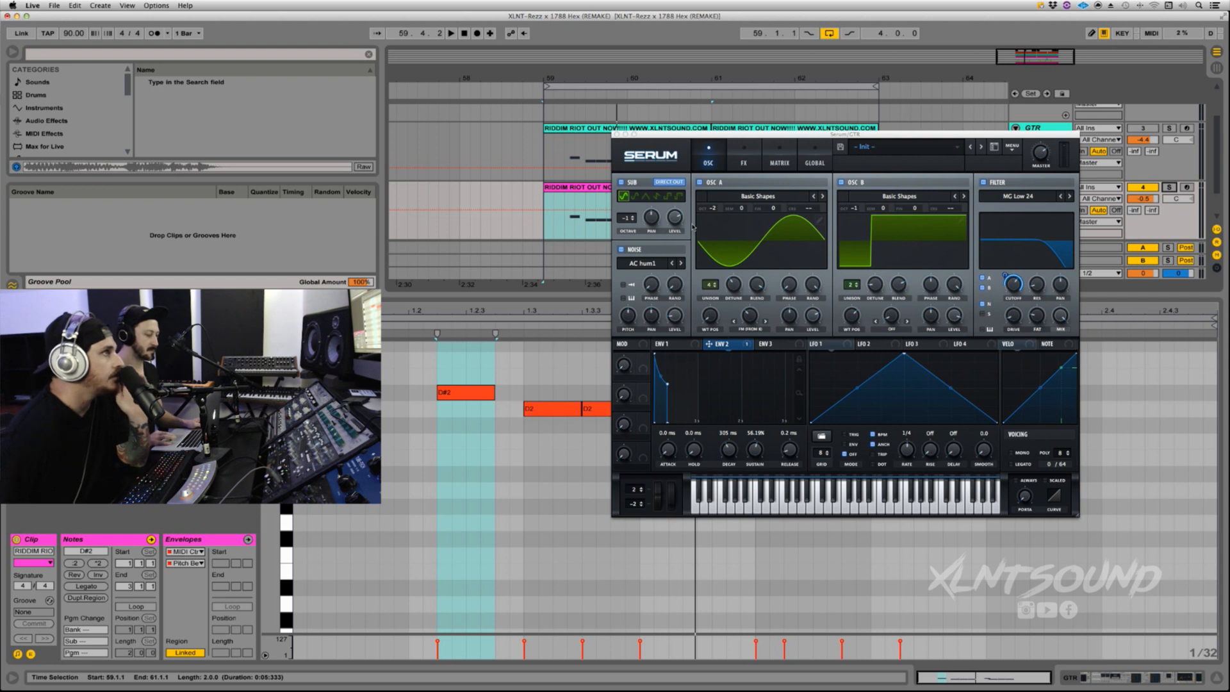
Load the saved effect chain 1788GTR.fxr into Serum's effects rack.
{"action": "left_click", "coordinate": [740, 158]}
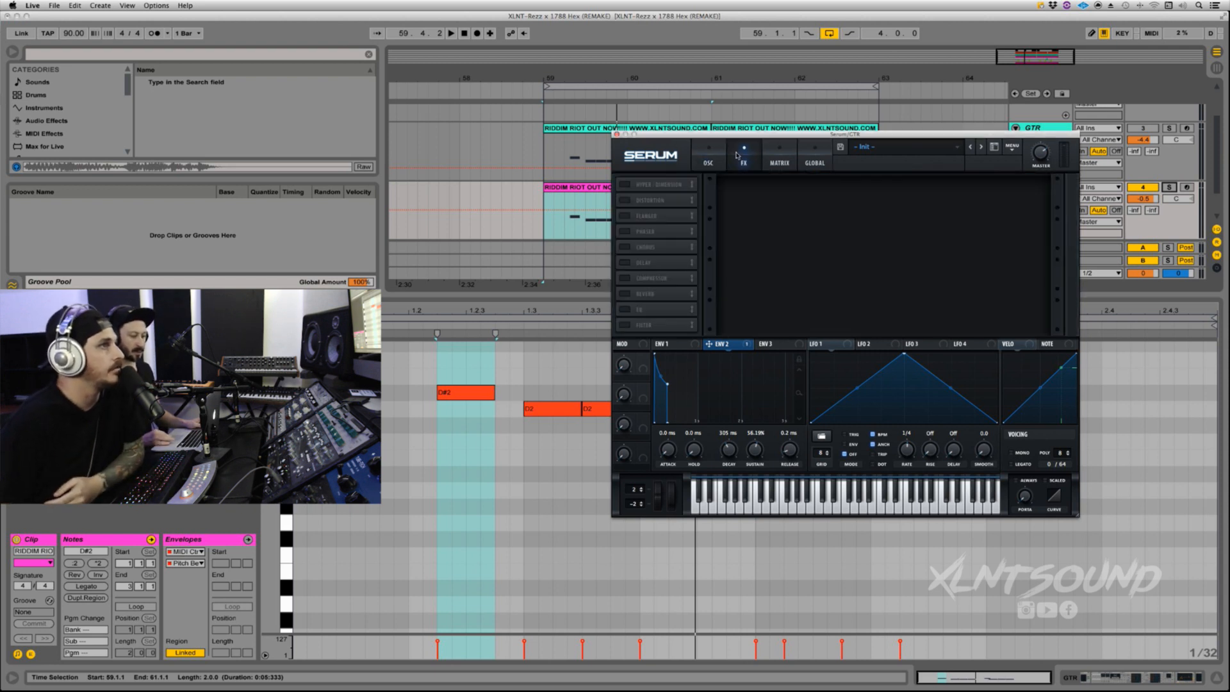
{"action": "left_click", "coordinate": [1012, 150]}
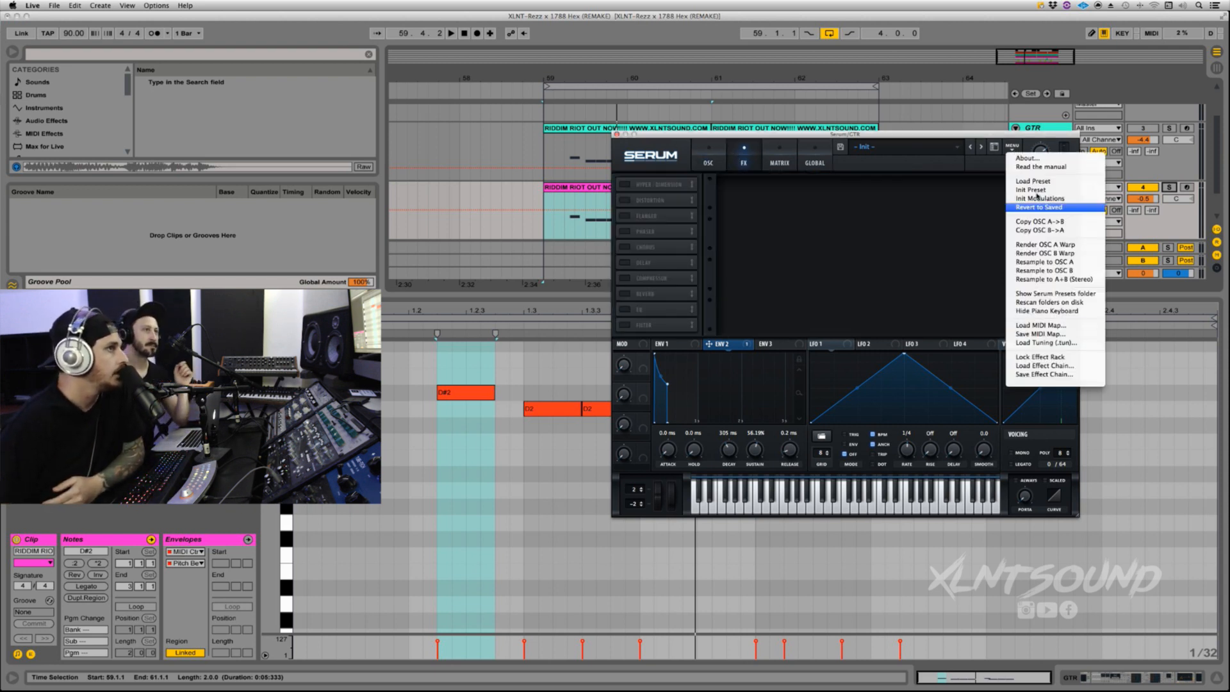
{"action": "left_click", "coordinate": [1057, 366]}
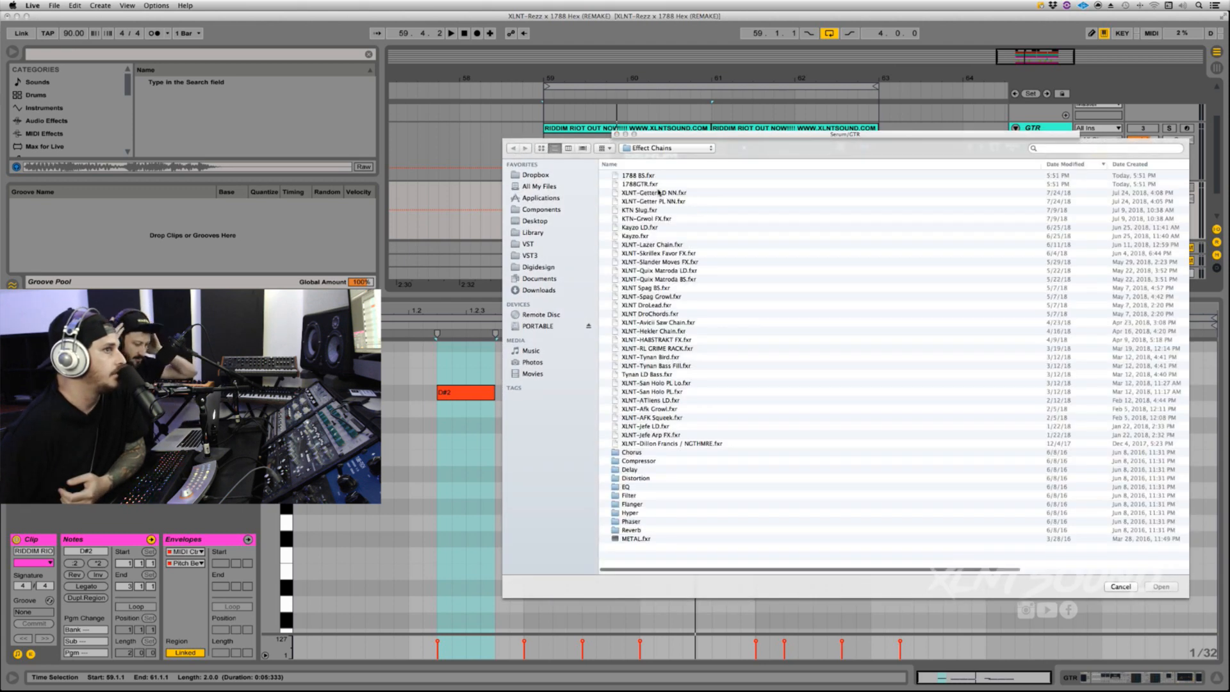
{"action": "left_click", "coordinate": [637, 185]}
{"action": "left_click", "coordinate": [1161, 587]}
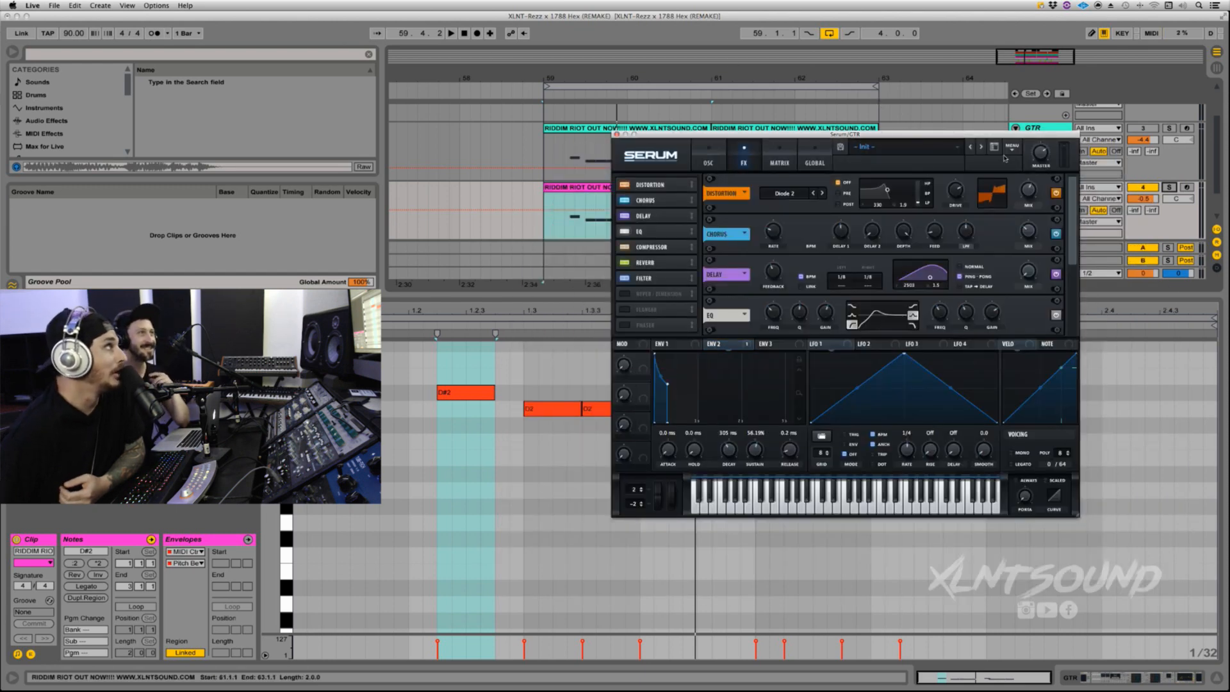
Switch off the chorus, delay, EQ, compressor and filter effects in Serum's rack, keeping only distortion on.
{"action": "left_click", "coordinate": [1057, 236]}
{"action": "left_click", "coordinate": [1057, 274]}
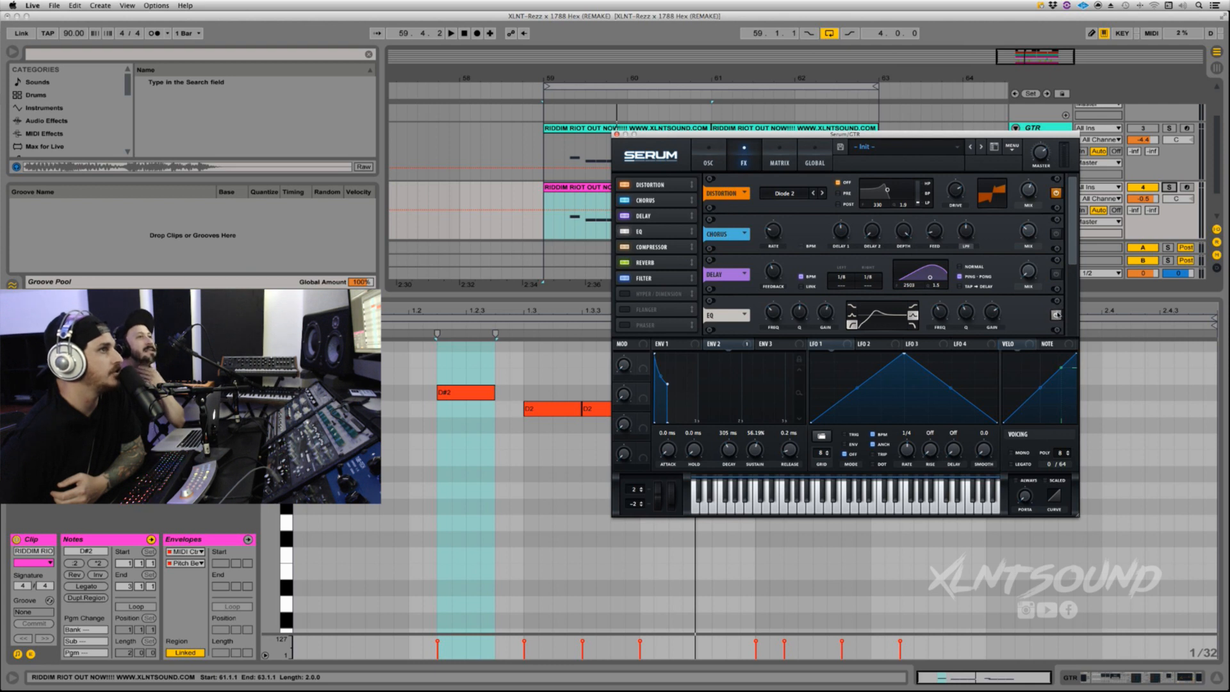
{"action": "left_click", "coordinate": [1056, 315]}
{"action": "scroll", "coordinate": [1073, 268], "scroll_direction": "down", "scroll_amount": 1}
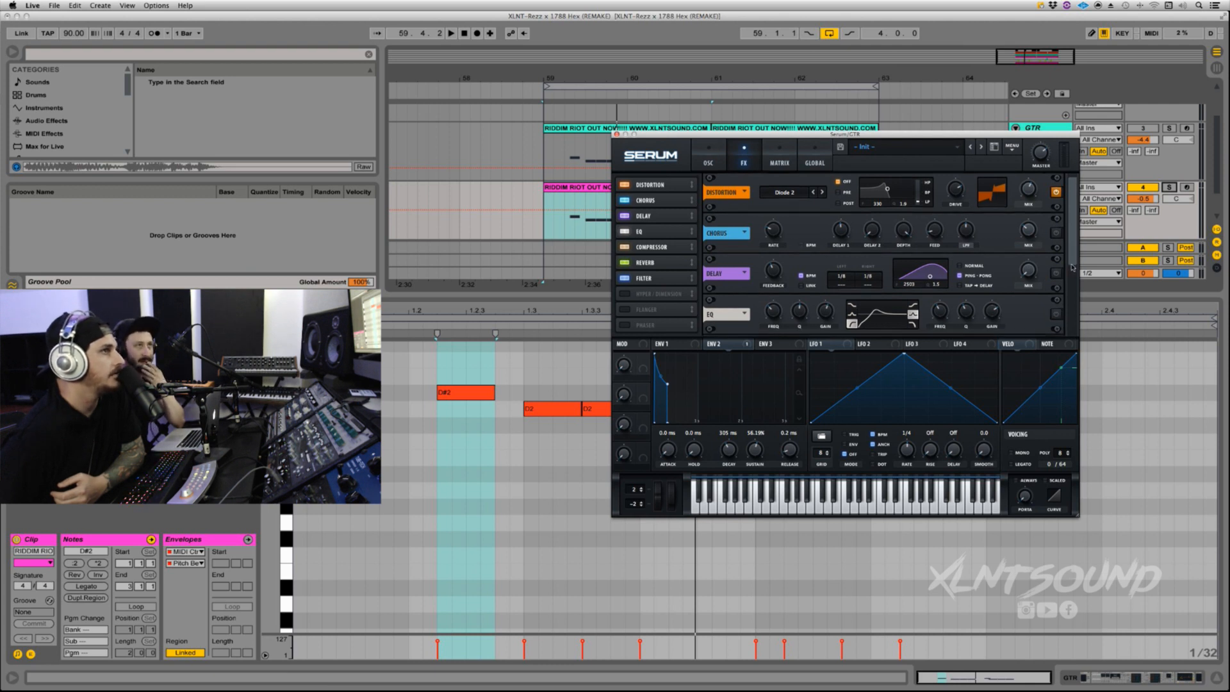
{"action": "scroll", "coordinate": [1072, 268], "scroll_direction": "down", "scroll_amount": 3}
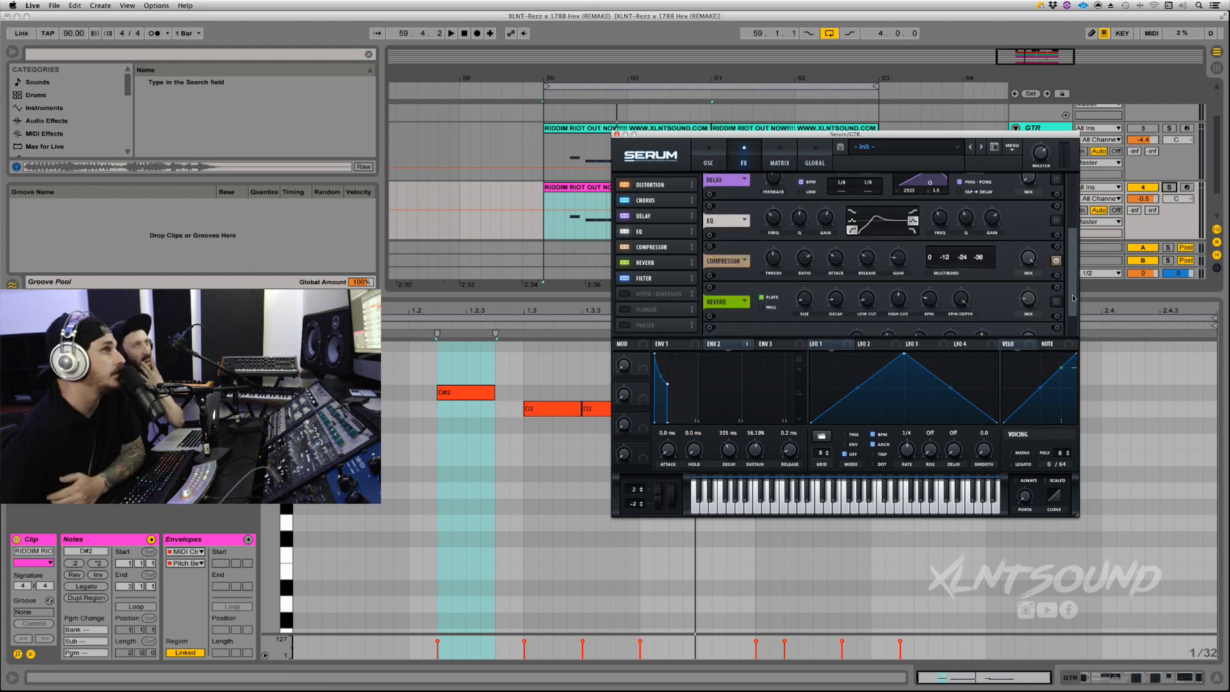
{"action": "scroll", "coordinate": [1073, 298], "scroll_direction": "down", "scroll_amount": 2}
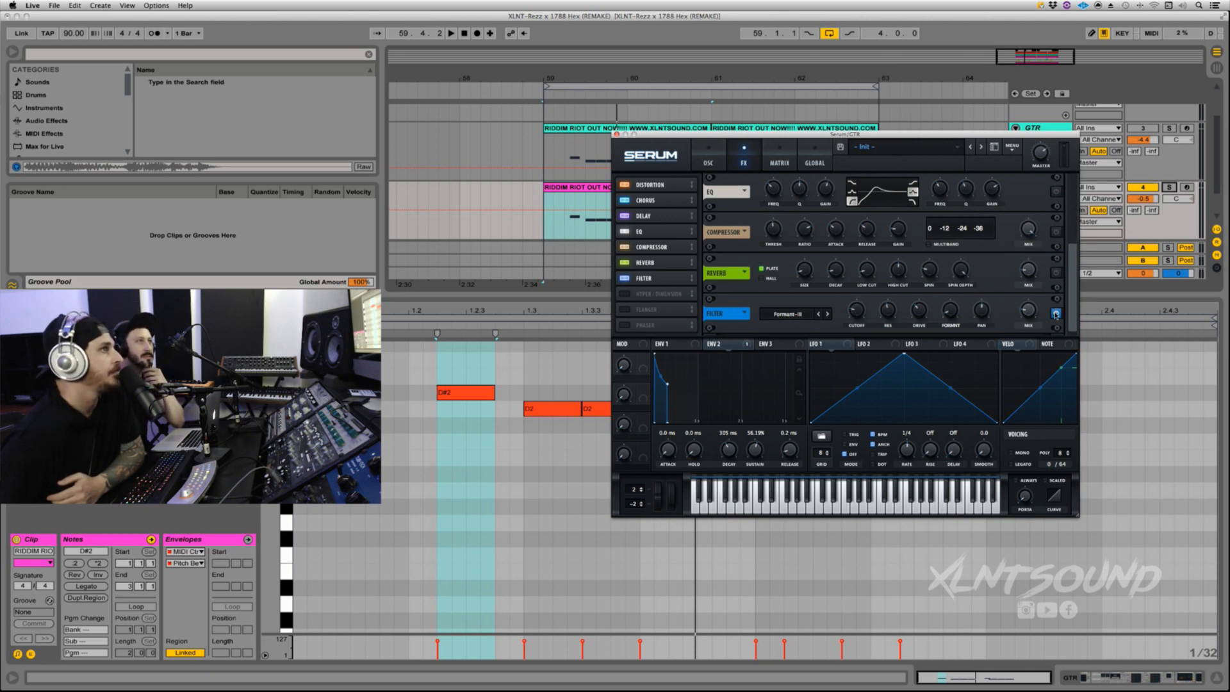
{"action": "scroll", "coordinate": [1056, 313], "scroll_direction": "up", "scroll_amount": 3}
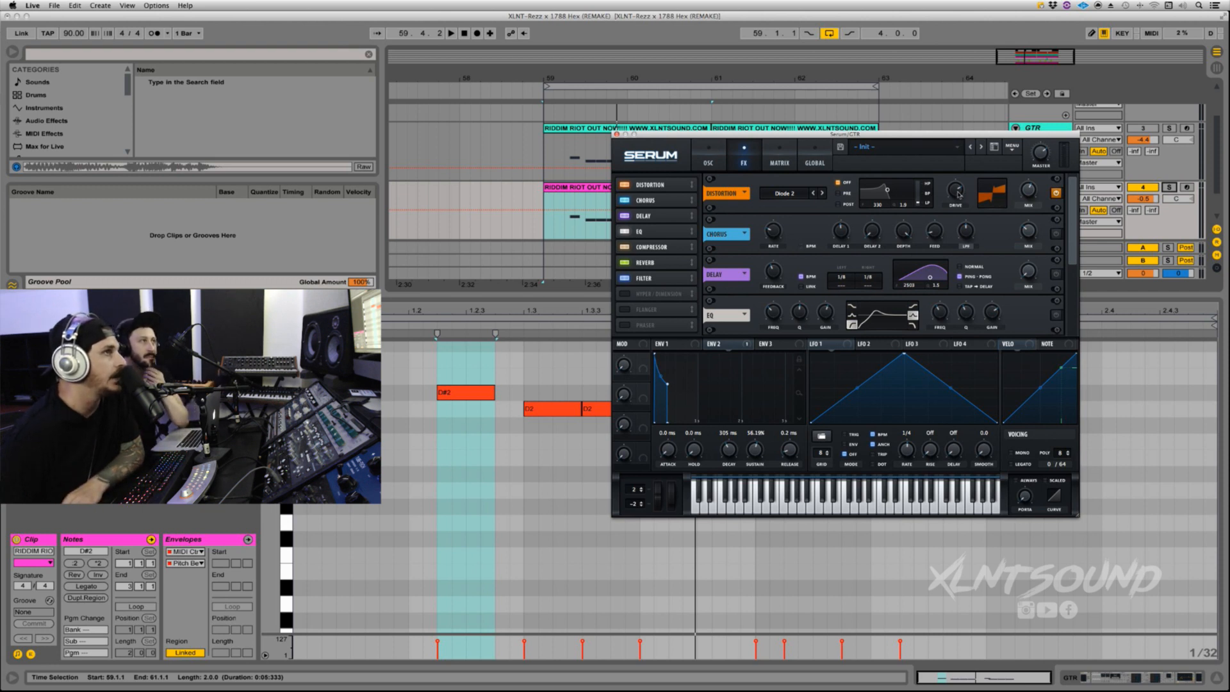
Solo the duplicate GTR track and audition the patch with only the distortion effect, then stop playback.
{"action": "left_click", "coordinate": [1033, 191]}
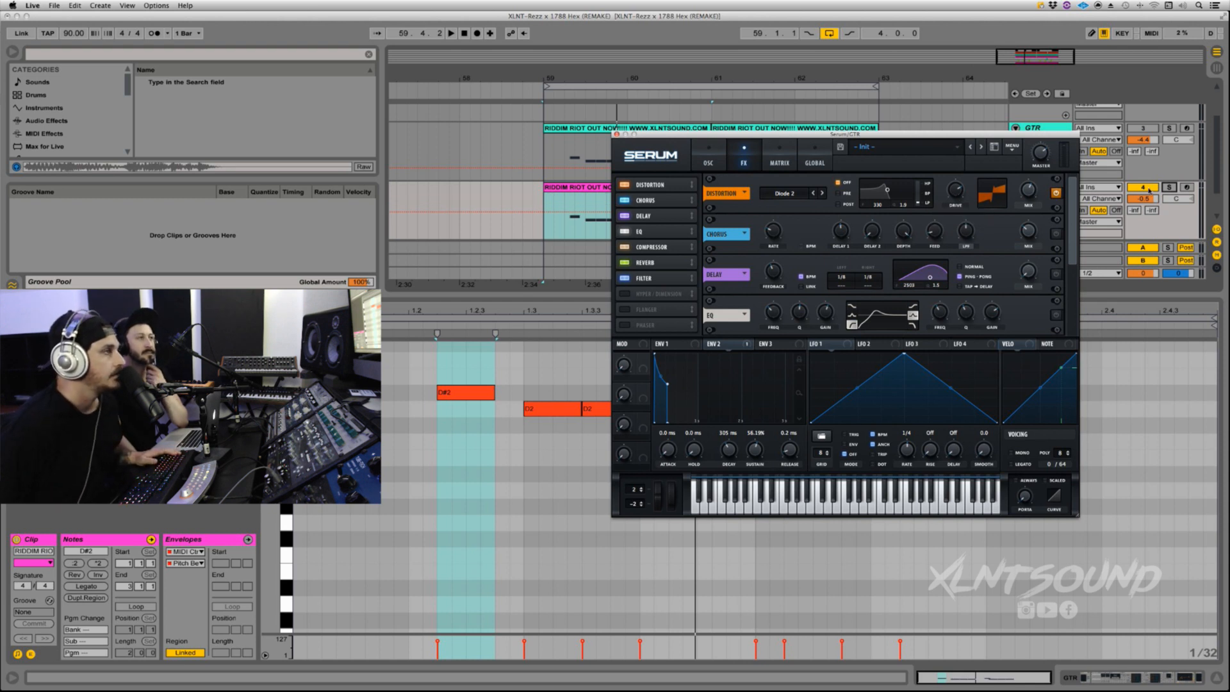
{"action": "left_click", "coordinate": [1169, 187]}
{"action": "key", "text": "space"}
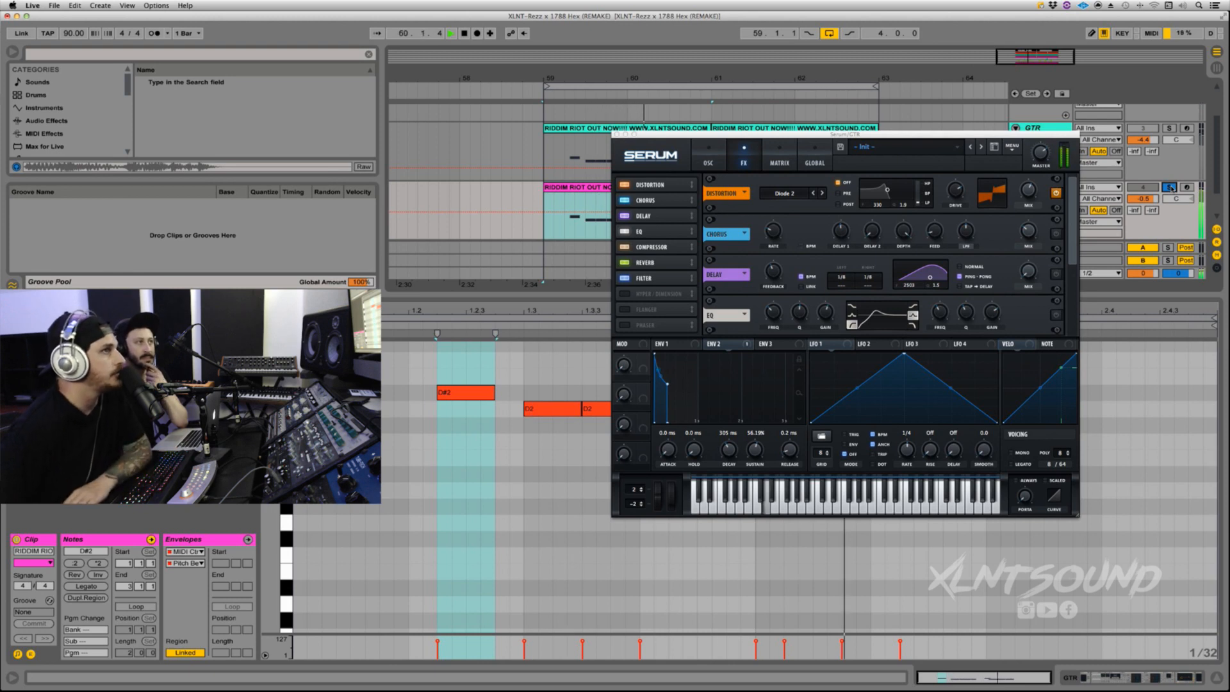
{"action": "key", "text": "space"}
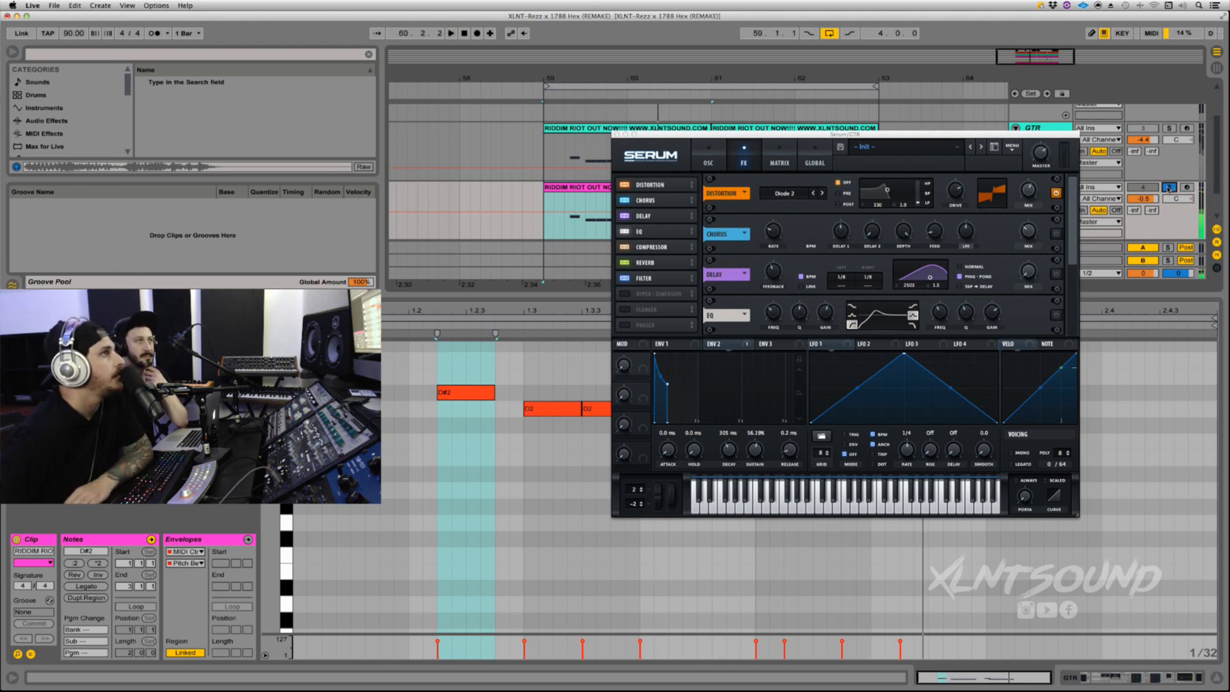
Switch the chorus effect back on, check its rate, delay, feedback and mix settings, and audition the patch.
{"action": "left_click", "coordinate": [1056, 234]}
{"action": "mouse_move", "coordinate": [774, 236]}
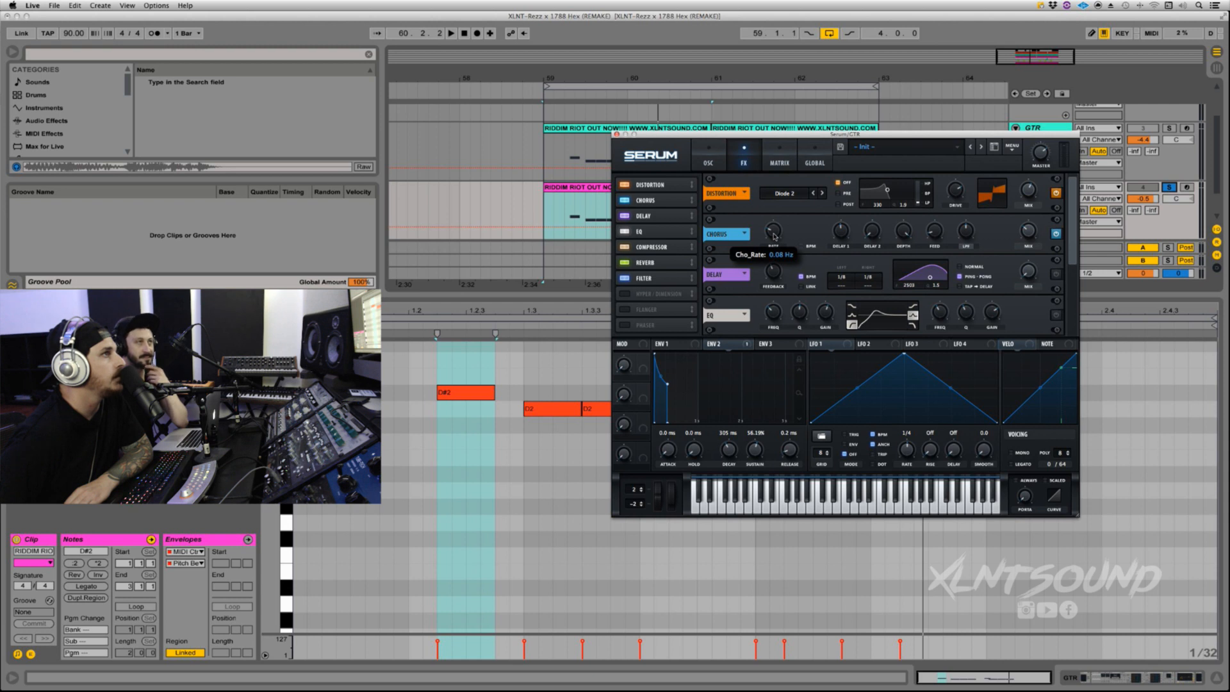
{"action": "mouse_move", "coordinate": [843, 235]}
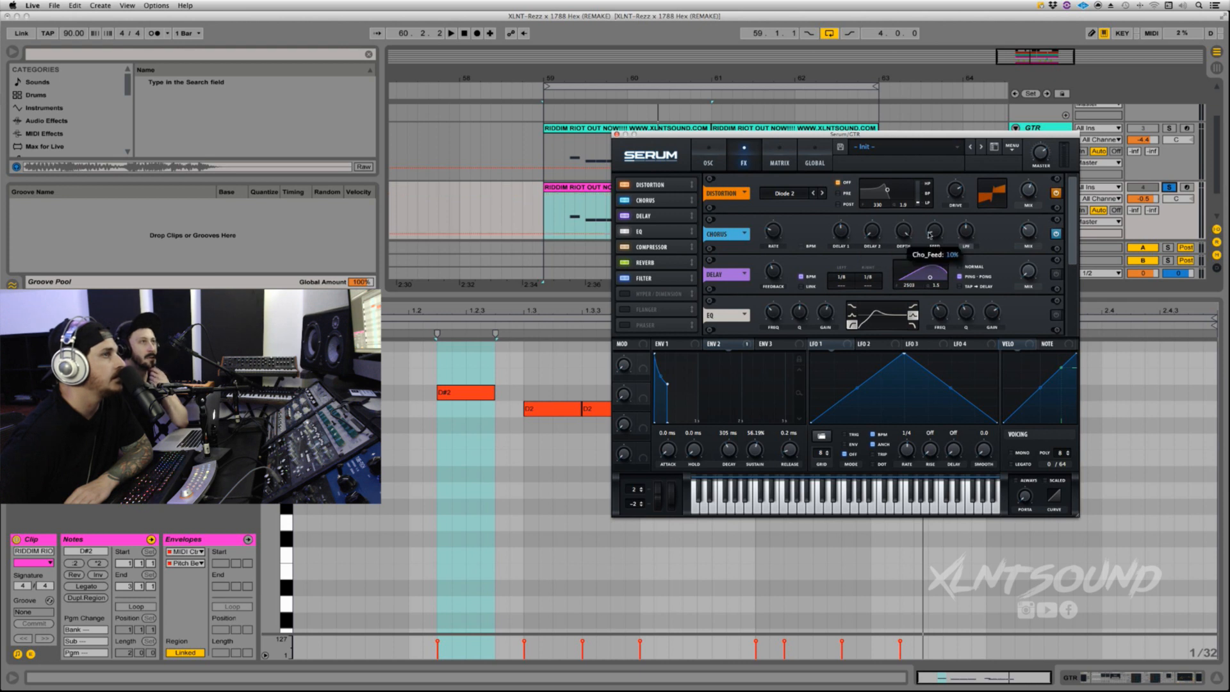
{"action": "mouse_move", "coordinate": [967, 234]}
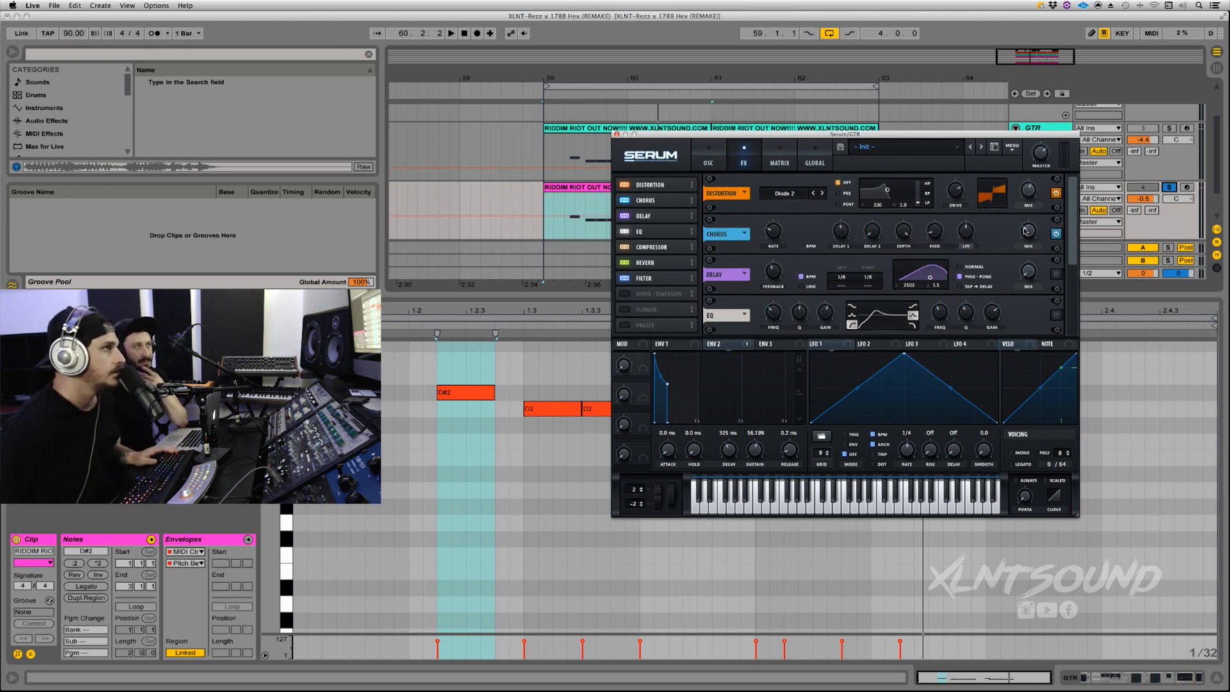
{"action": "mouse_move", "coordinate": [1026, 230]}
{"action": "key", "text": "space"}
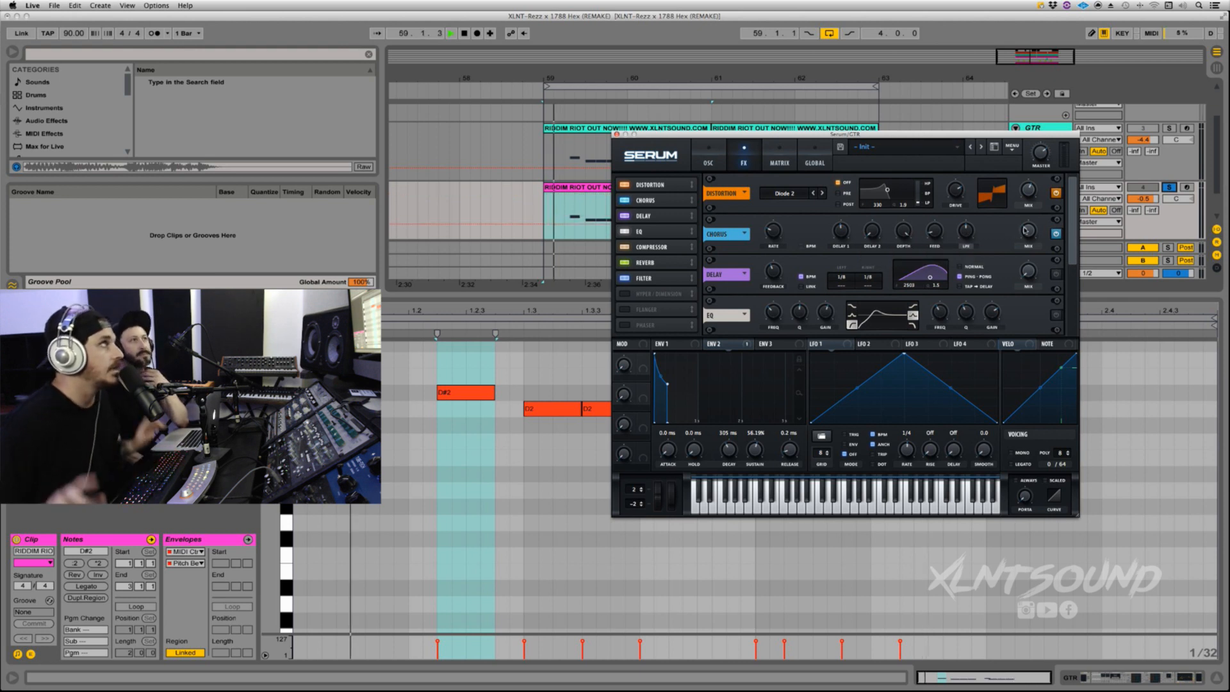
{"action": "key", "text": "space"}
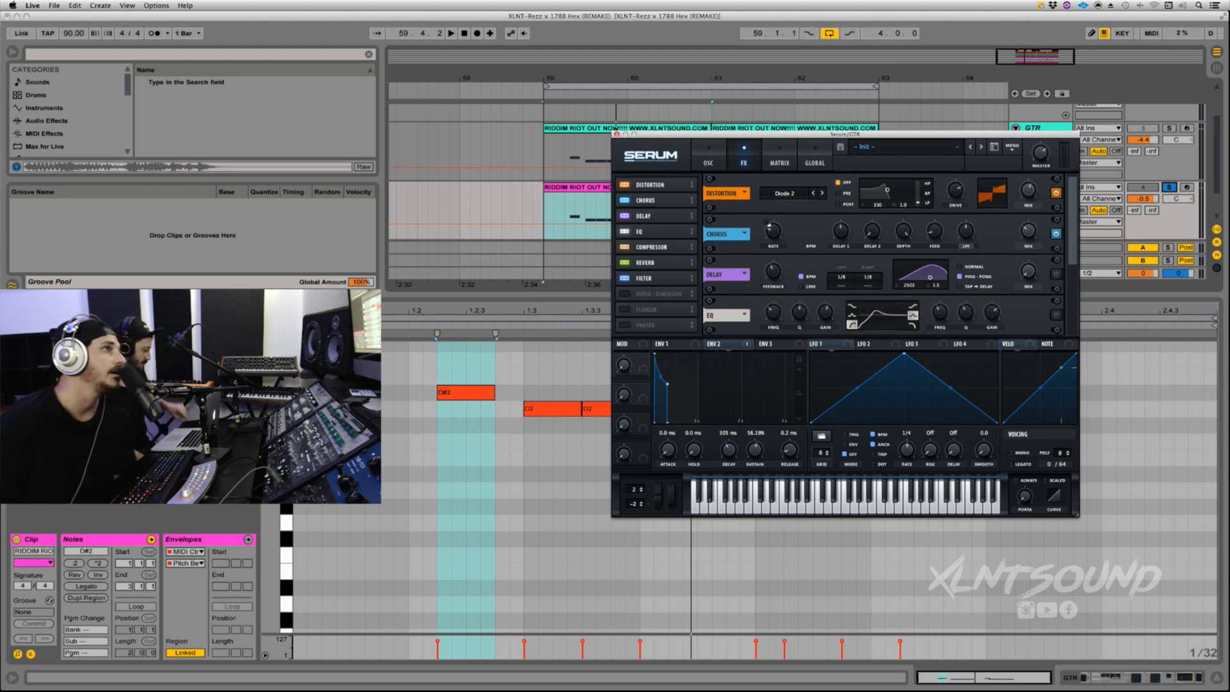
Switch the delay effect back on and set its wet mix to 43% during playback.
{"action": "left_click", "coordinate": [1056, 274]}
{"action": "mouse_move", "coordinate": [777, 276]}
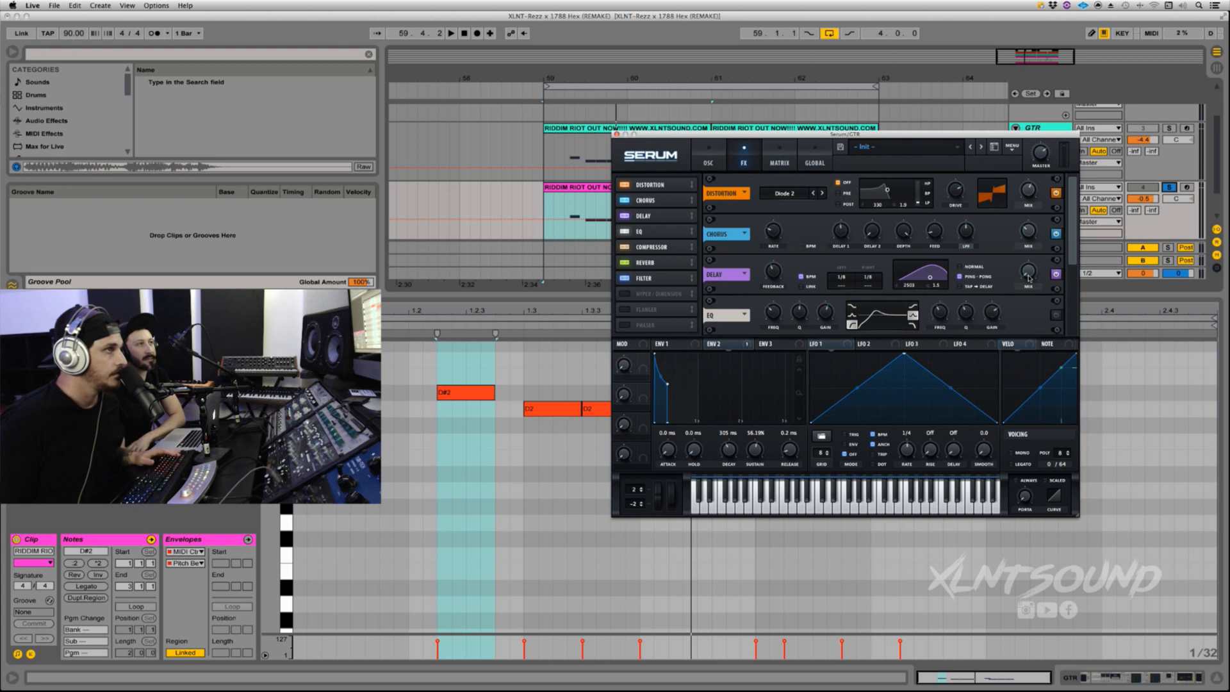
{"action": "key", "text": "space"}
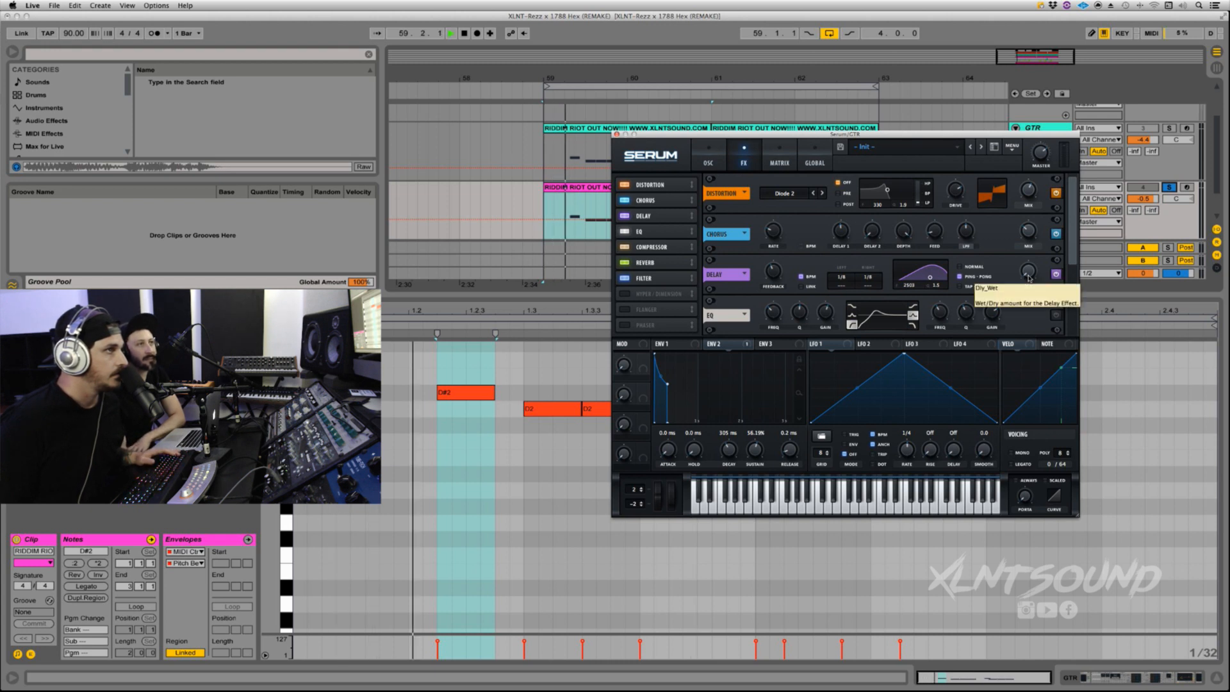
{"action": "left_click_drag", "start_coordinate": [1028, 275], "coordinate": [1015, 241]}
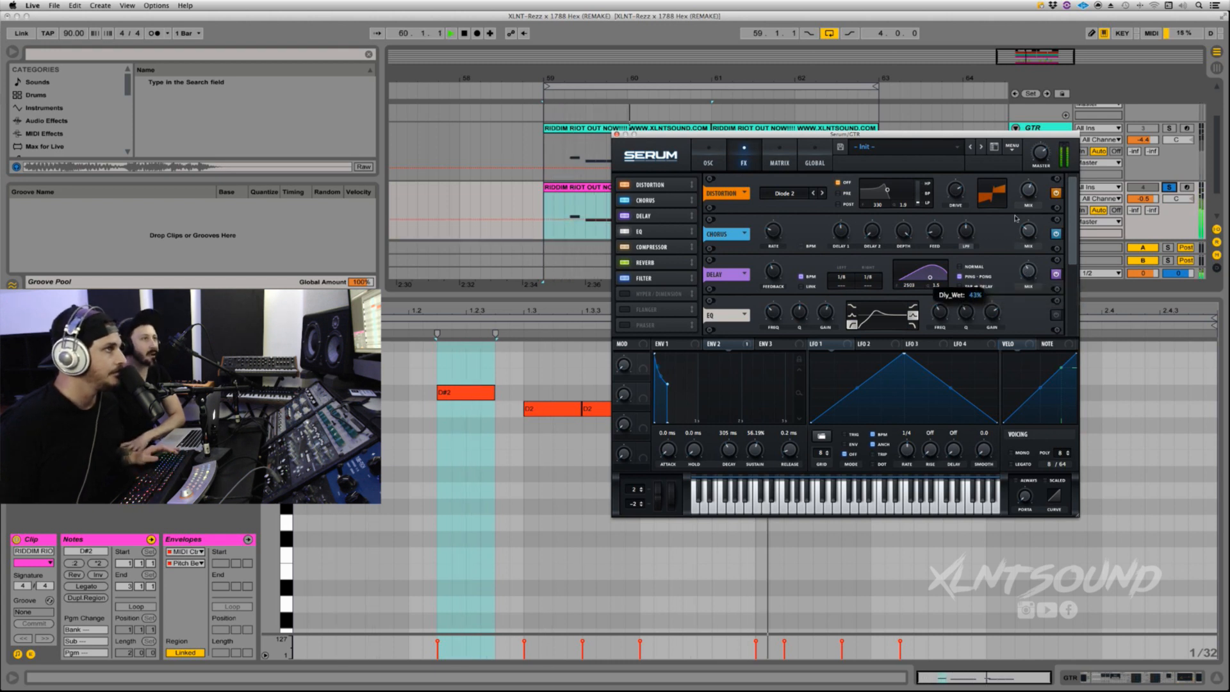
{"action": "key", "text": "space"}
Switch the EQ effect back on, map envelope 2 to its low-band frequency, and start playback to audition it.
{"action": "scroll", "coordinate": [1064, 259], "scroll_direction": "down", "scroll_amount": 2}
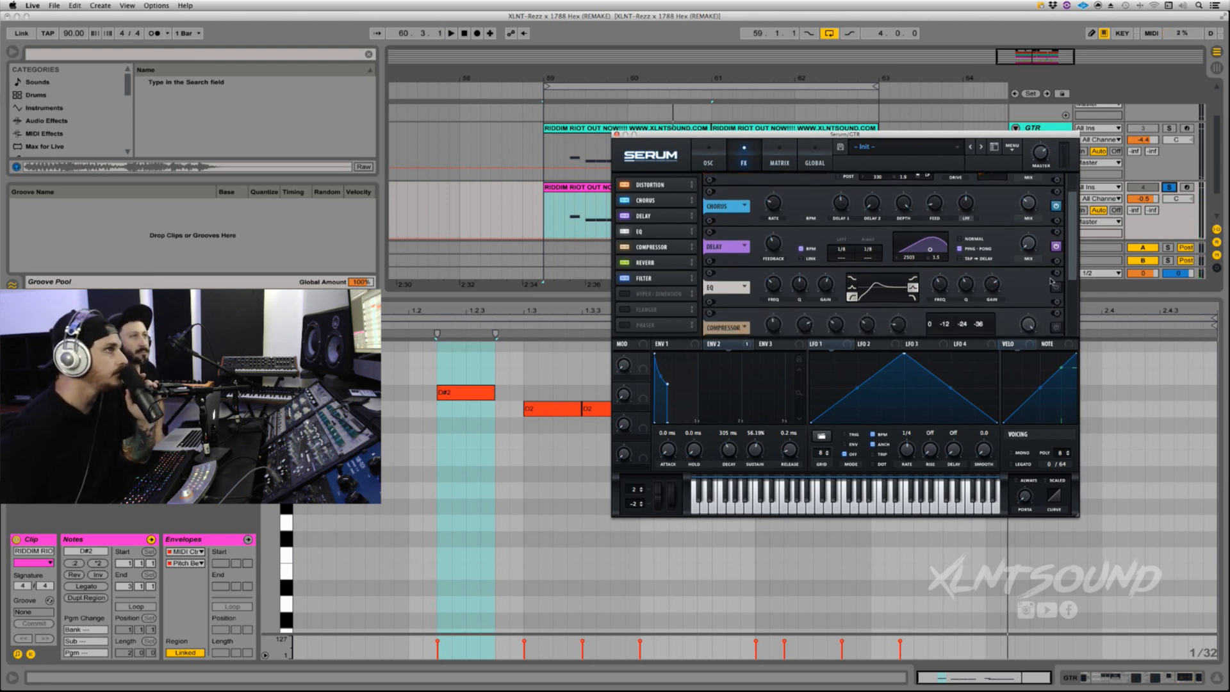
{"action": "left_click", "coordinate": [1056, 287]}
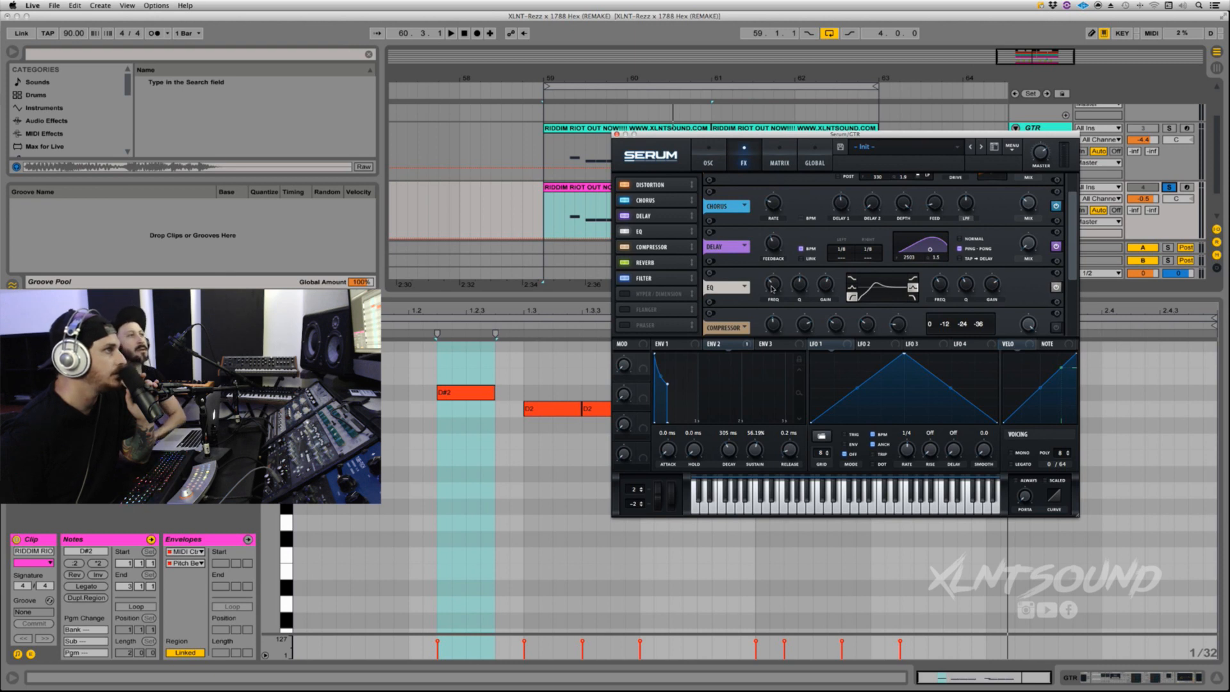
{"action": "mouse_move", "coordinate": [772, 288]}
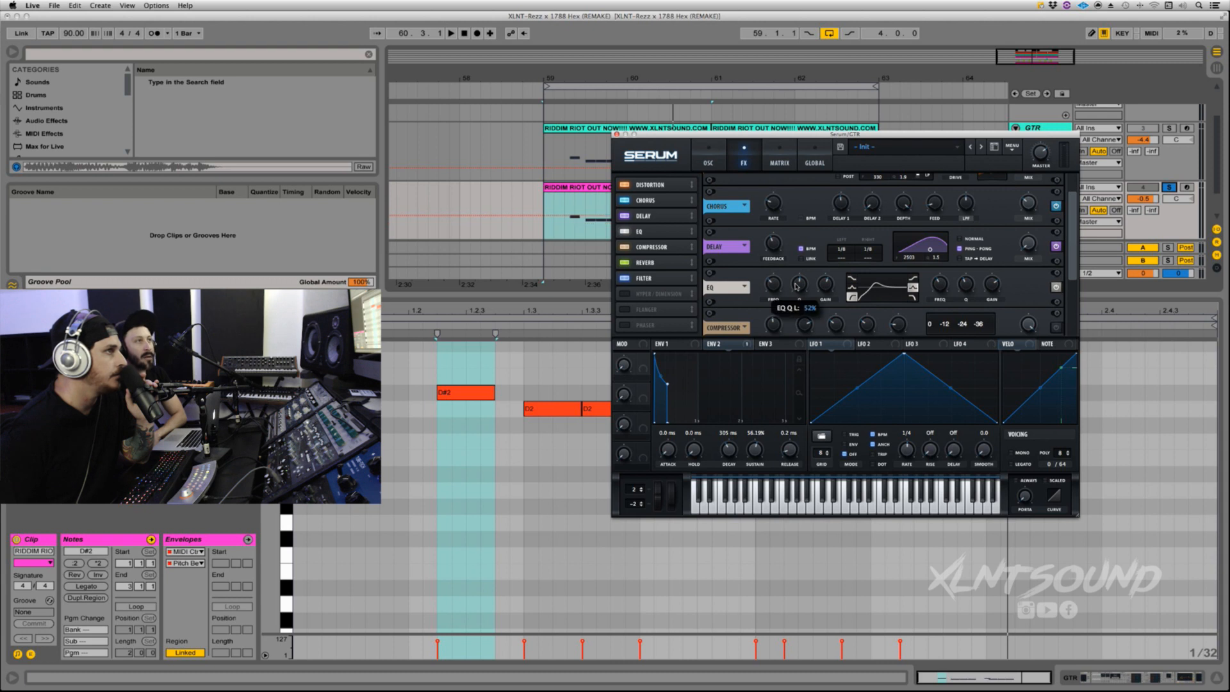
{"action": "mouse_move", "coordinate": [834, 286]}
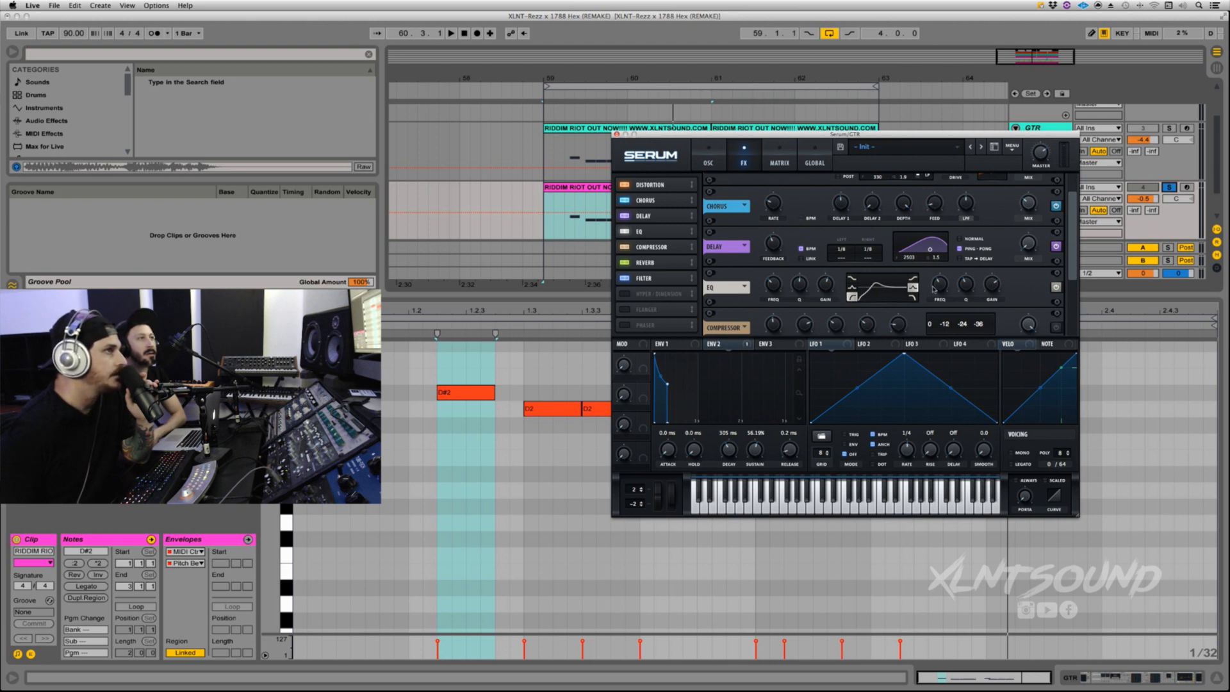
{"action": "mouse_move", "coordinate": [937, 288]}
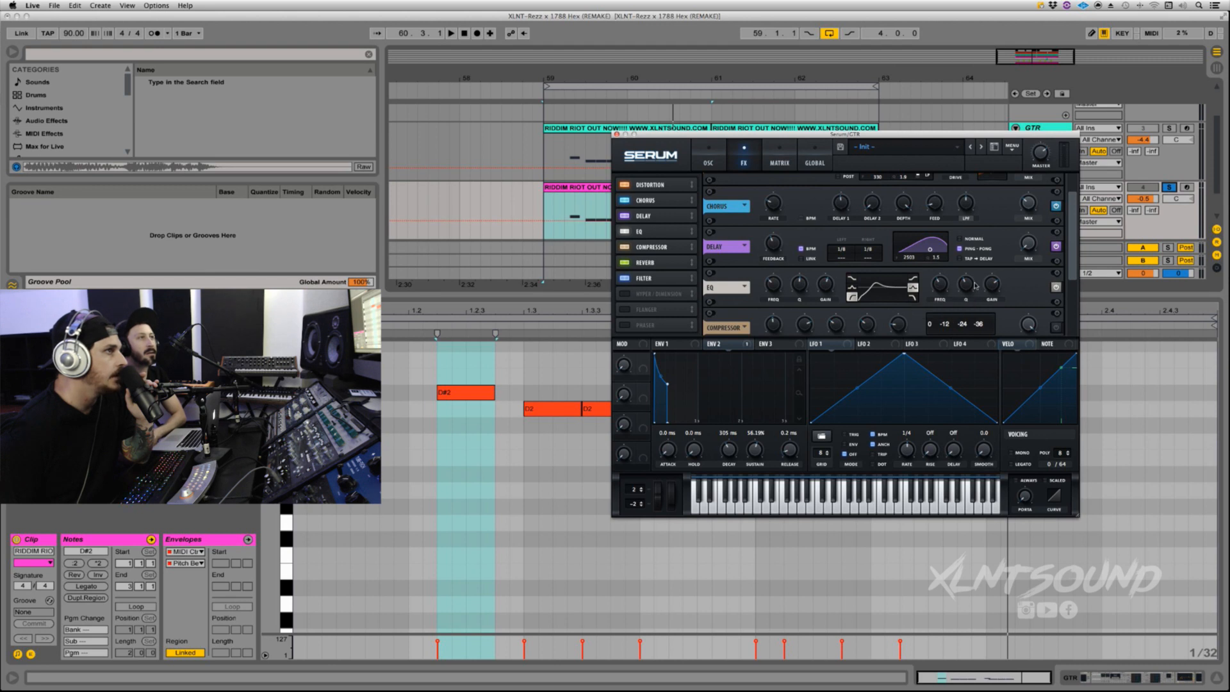
{"action": "mouse_move", "coordinate": [975, 285]}
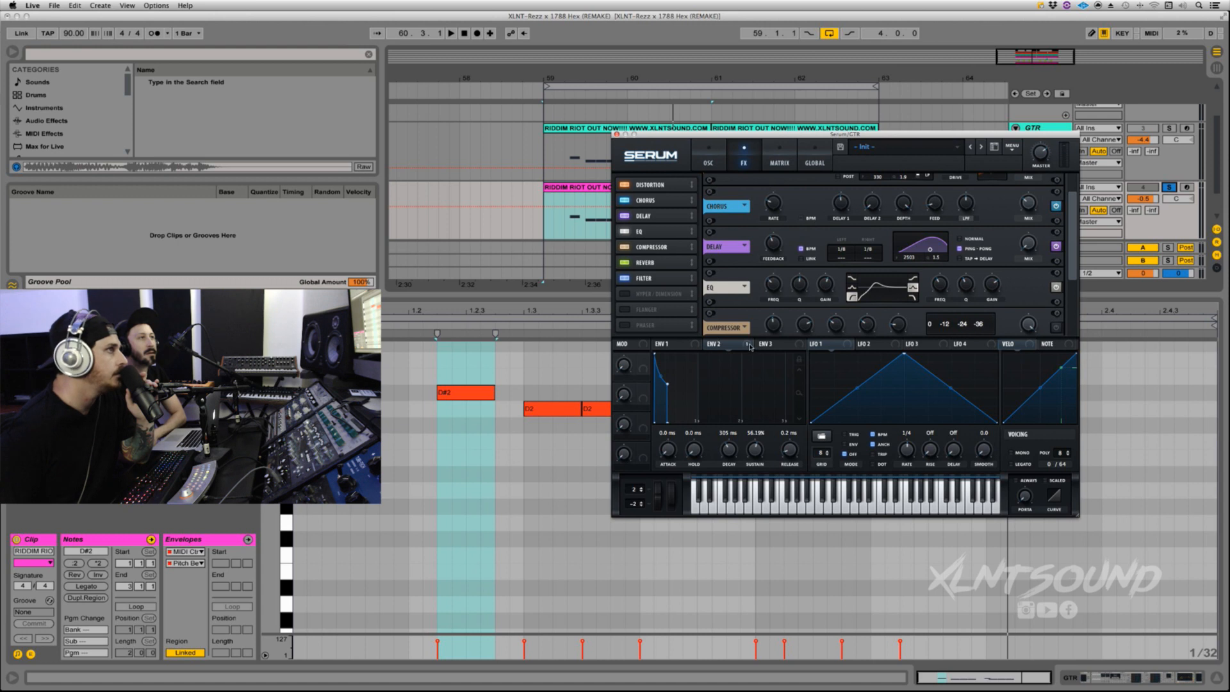
{"action": "left_click_drag", "start_coordinate": [721, 344], "coordinate": [766, 299]}
{"action": "key", "text": "space"}
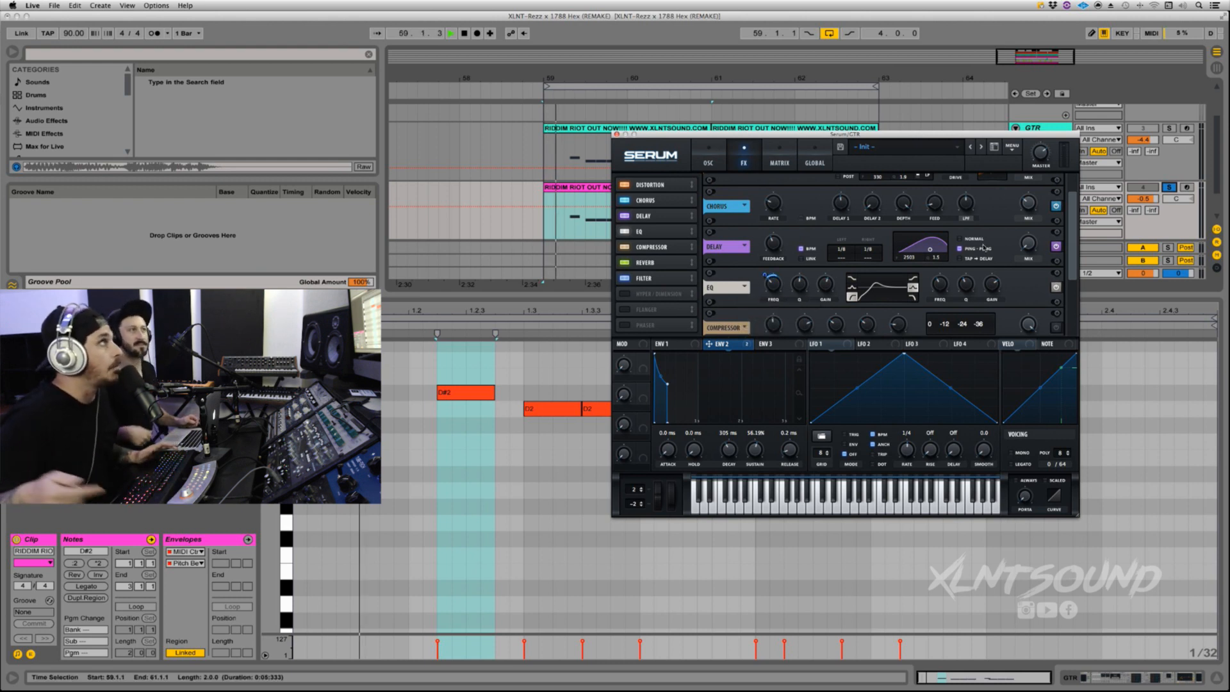
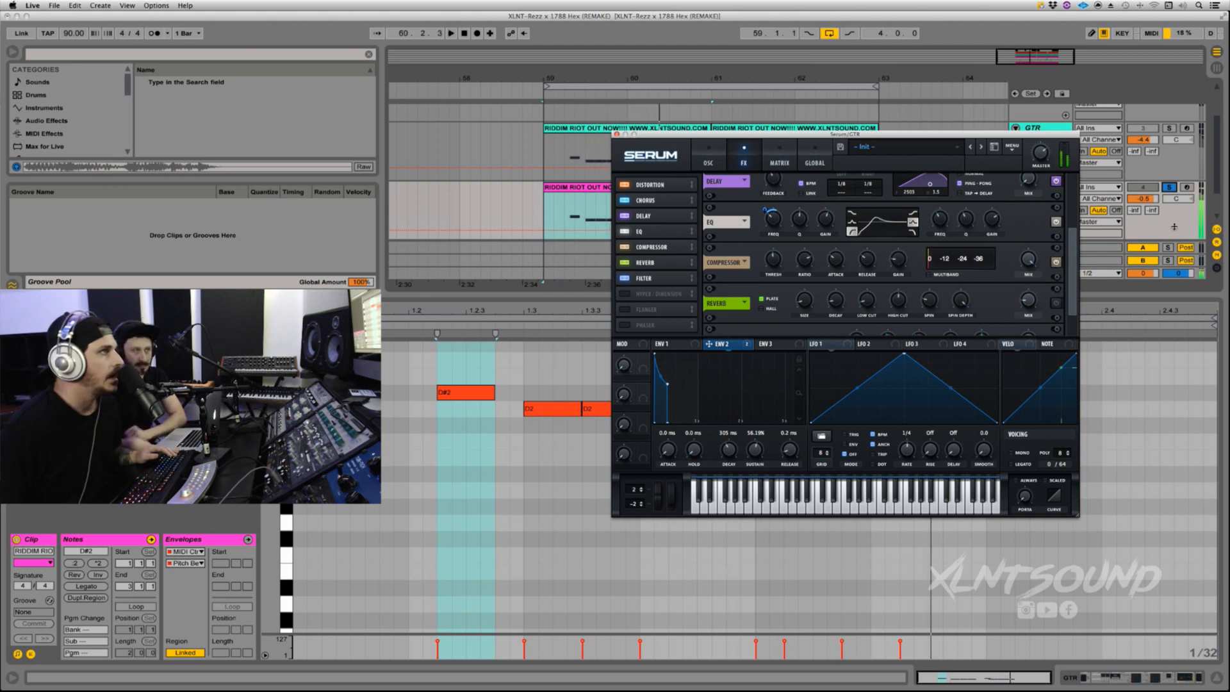
Check the Formant-III filter effect's type and settings, and adjust its wet mix during playback.
{"action": "scroll", "coordinate": [1069, 253], "scroll_direction": "down", "scroll_amount": 2}
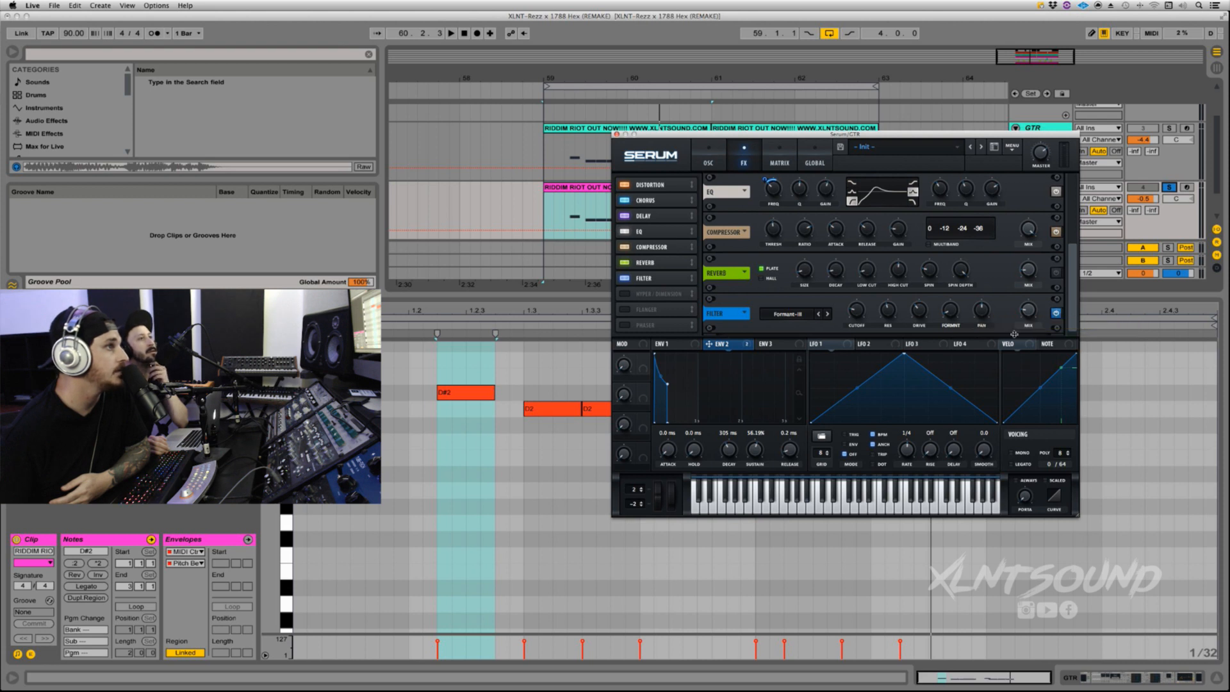
{"action": "left_click", "coordinate": [793, 315]}
{"action": "mouse_move", "coordinate": [805, 351]}
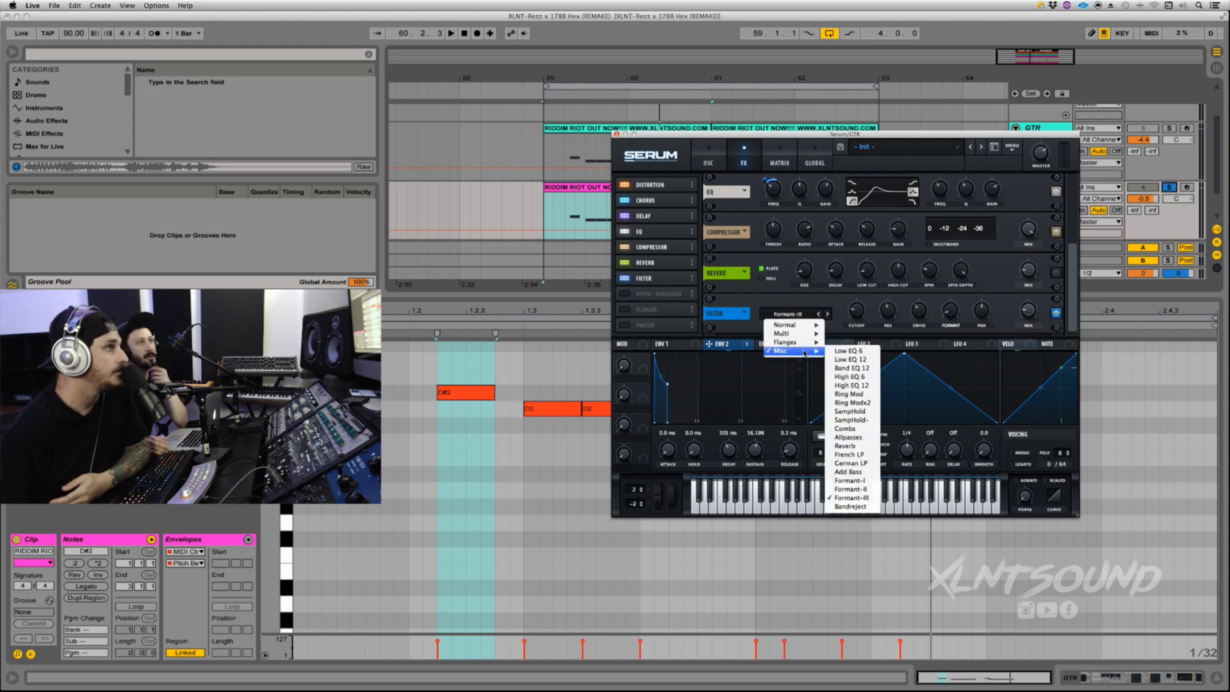
{"action": "left_click", "coordinate": [829, 301]}
{"action": "mouse_move", "coordinate": [858, 313]}
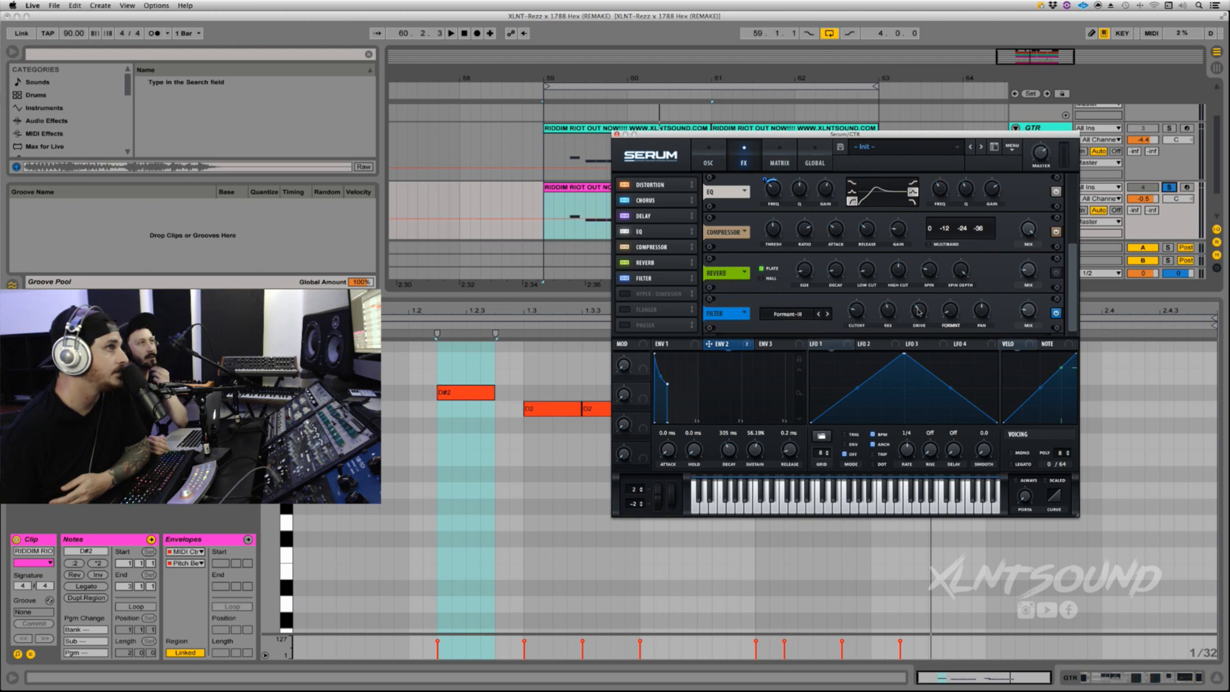
{"action": "mouse_move", "coordinate": [946, 313]}
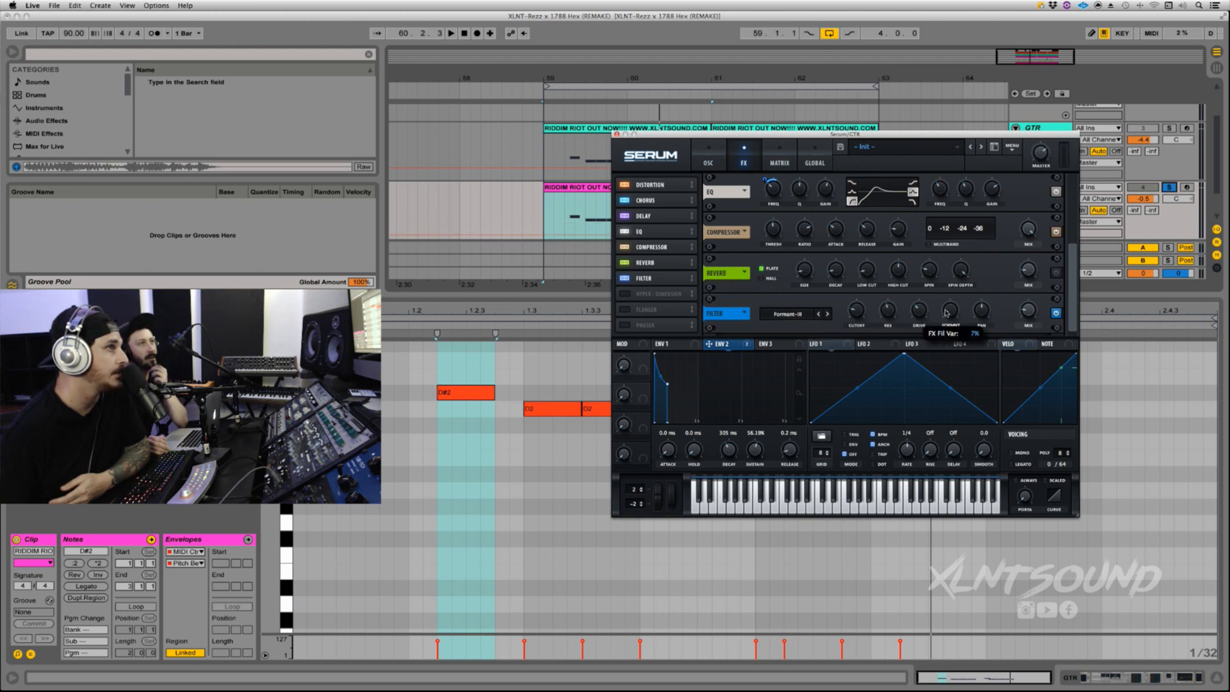
{"action": "mouse_move", "coordinate": [1031, 314]}
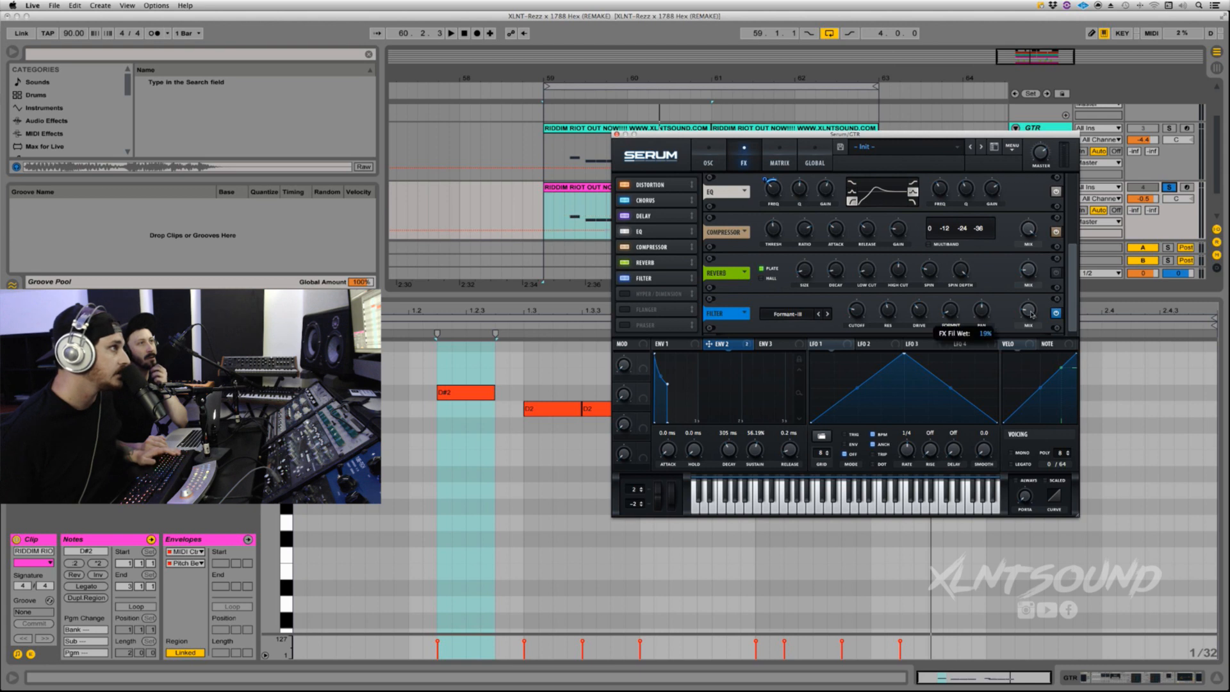
{"action": "key", "text": "space"}
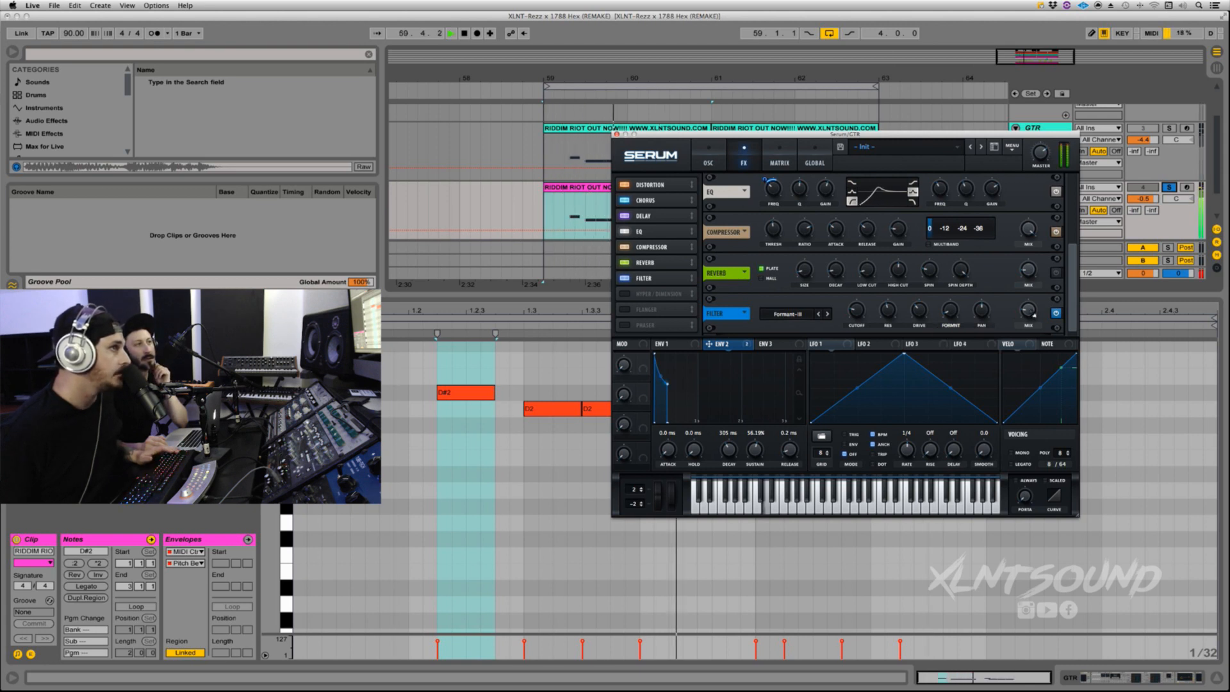
{"action": "left_click_drag", "start_coordinate": [1031, 313], "coordinate": [1005, 287]}
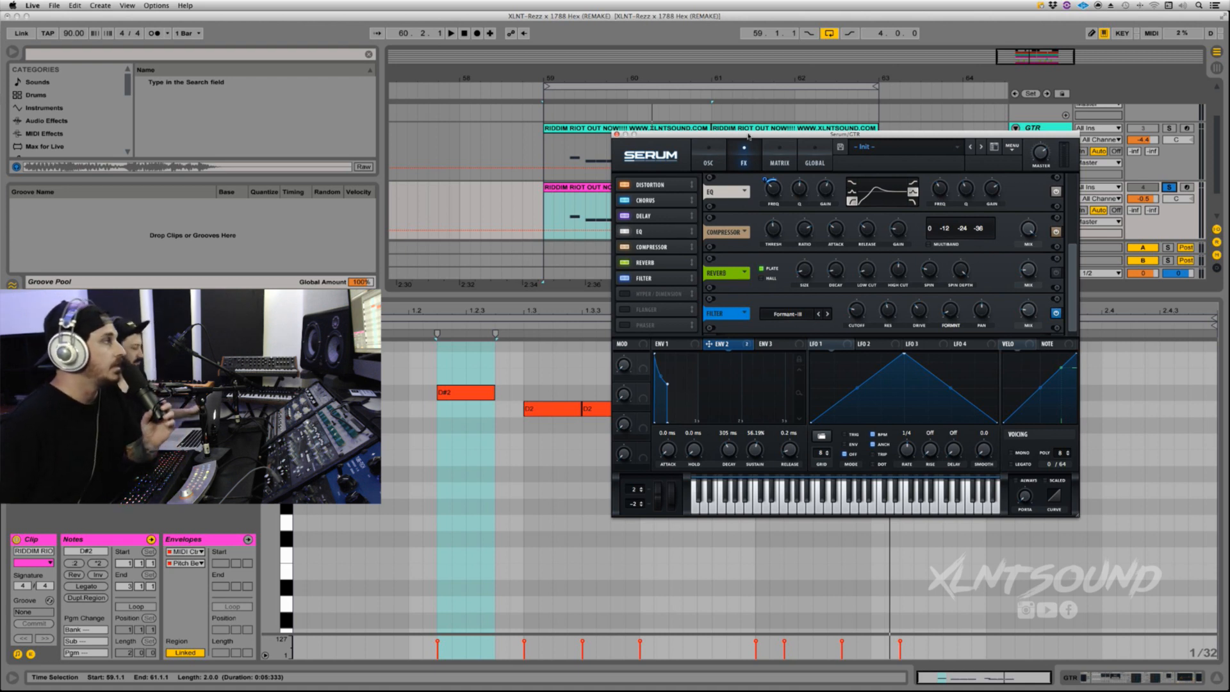
Review the patch's oscillator, effects and modulation matrix pages, and close the Serum window.
{"action": "left_click", "coordinate": [709, 151]}
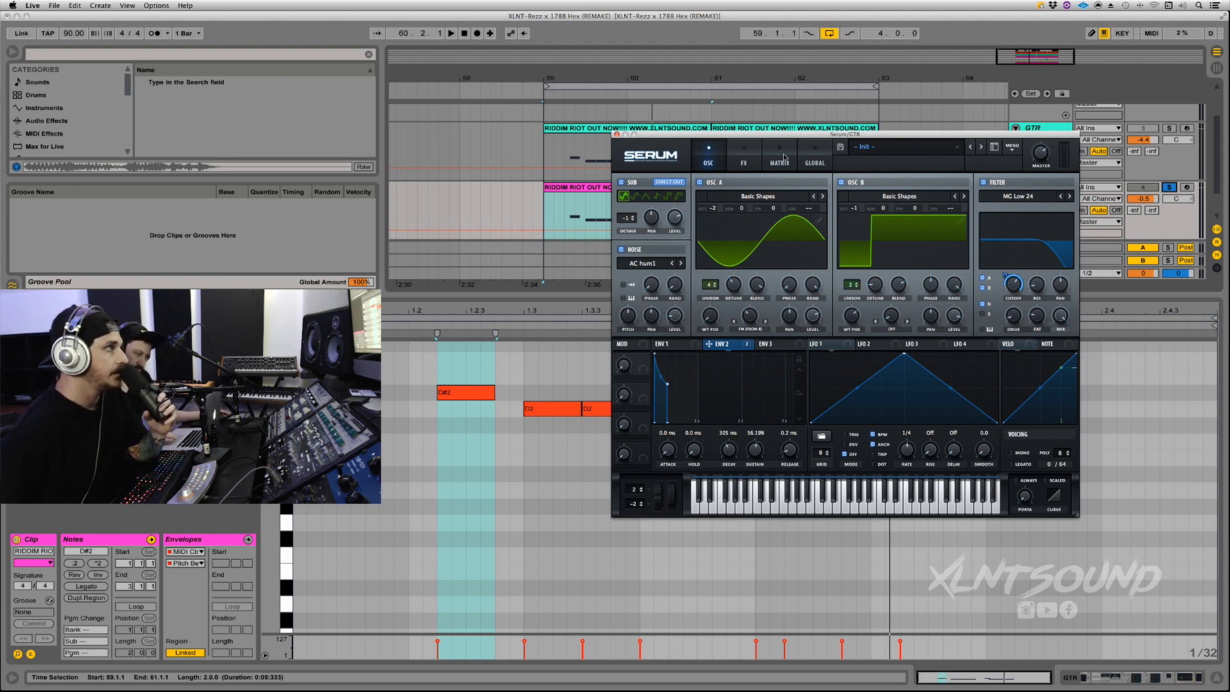
{"action": "left_click", "coordinate": [747, 161]}
{"action": "left_click", "coordinate": [778, 162]}
{"action": "left_click", "coordinate": [744, 162]}
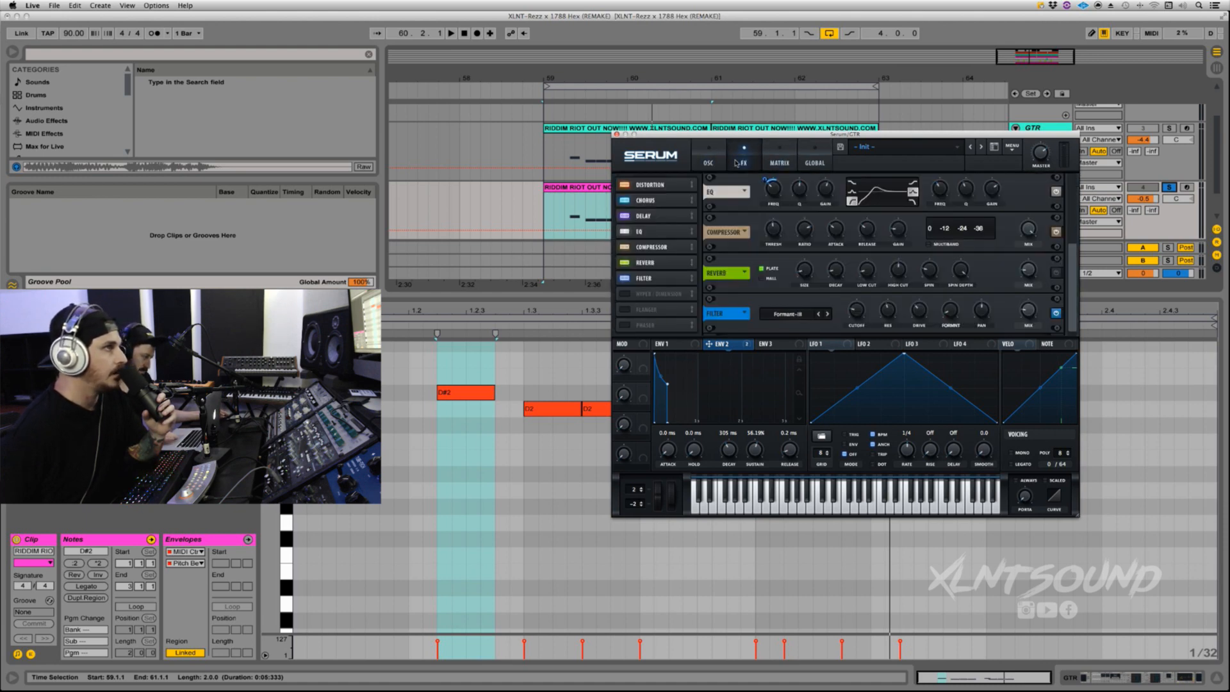
{"action": "left_click", "coordinate": [709, 162]}
{"action": "left_click", "coordinate": [751, 162]}
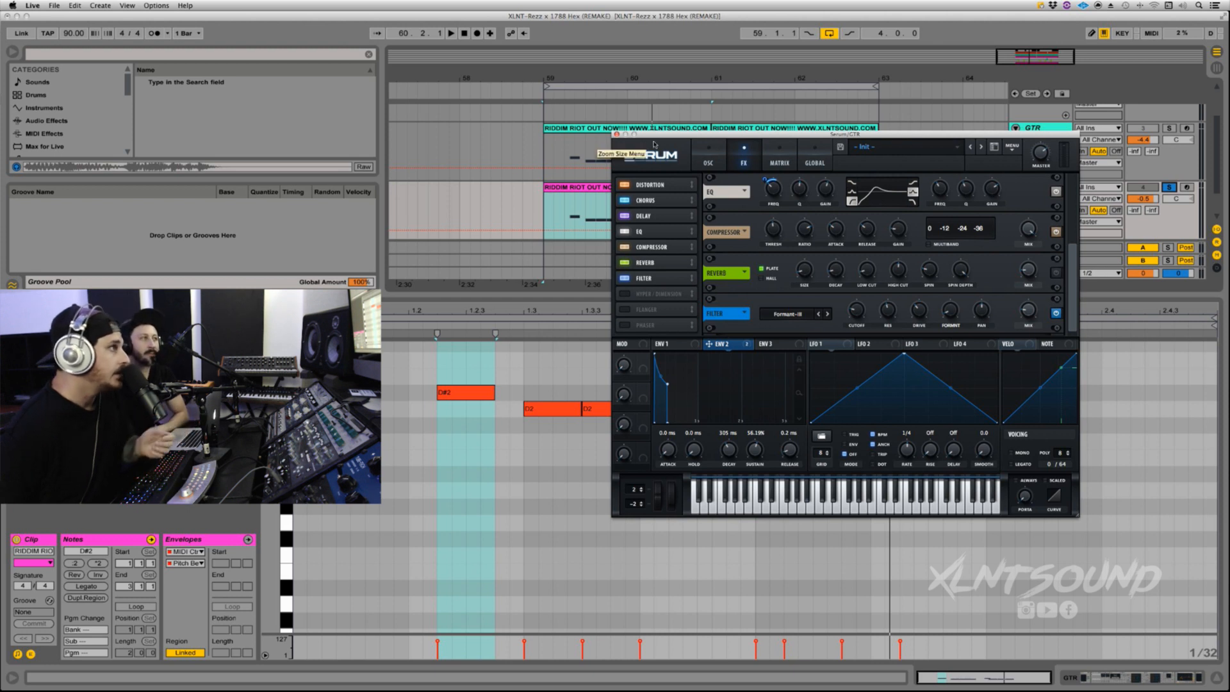
{"action": "left_click", "coordinate": [616, 134]}
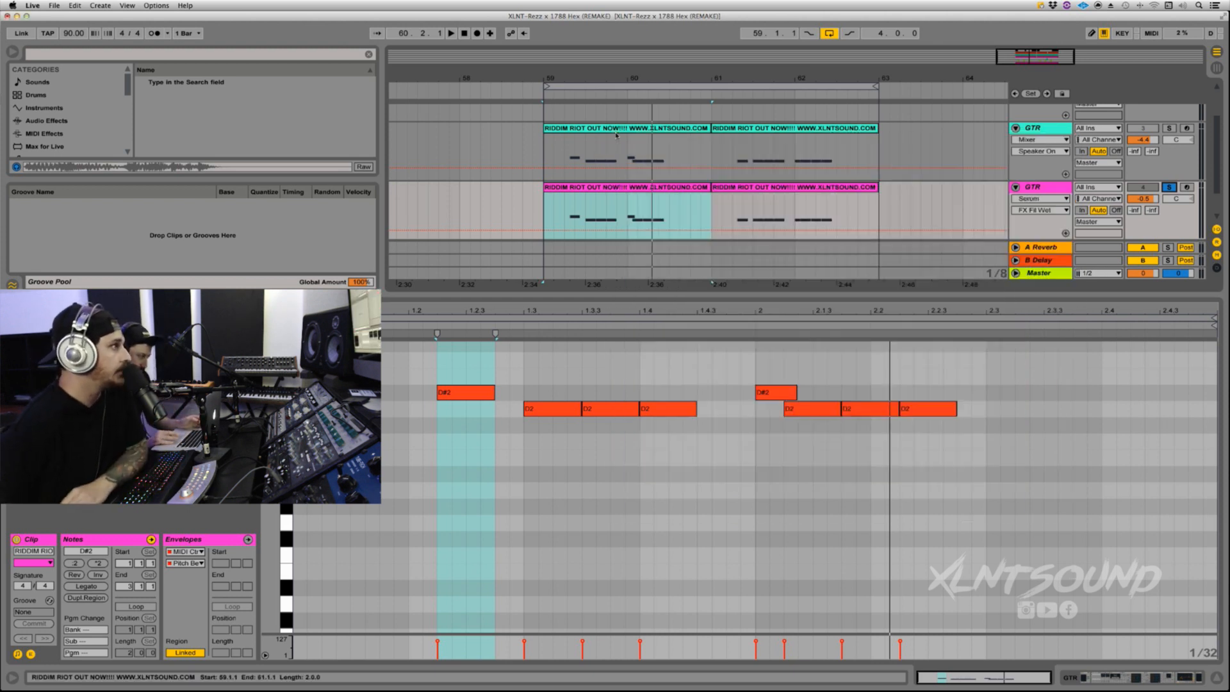
Show the duplicated GTR track's device chain, switch its effect rack on, and bypass the second Overdrive and the Metalic amp.
{"action": "key", "text": "shift+Tab"}
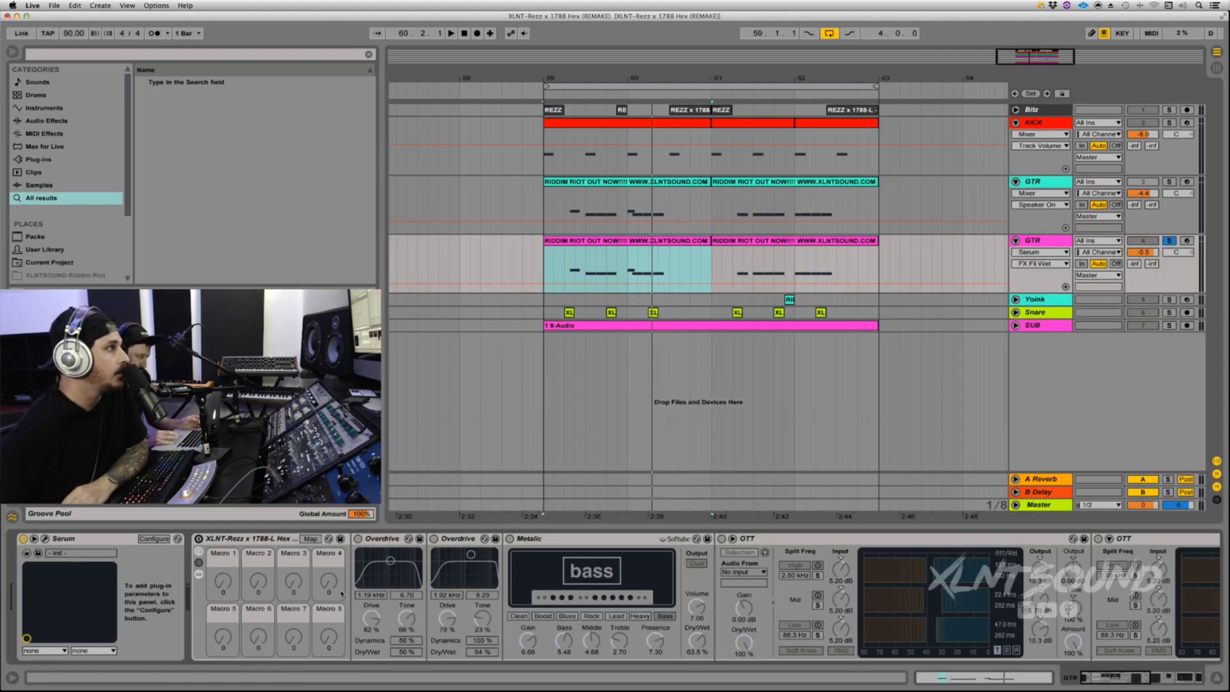
{"action": "left_click", "coordinate": [199, 539]}
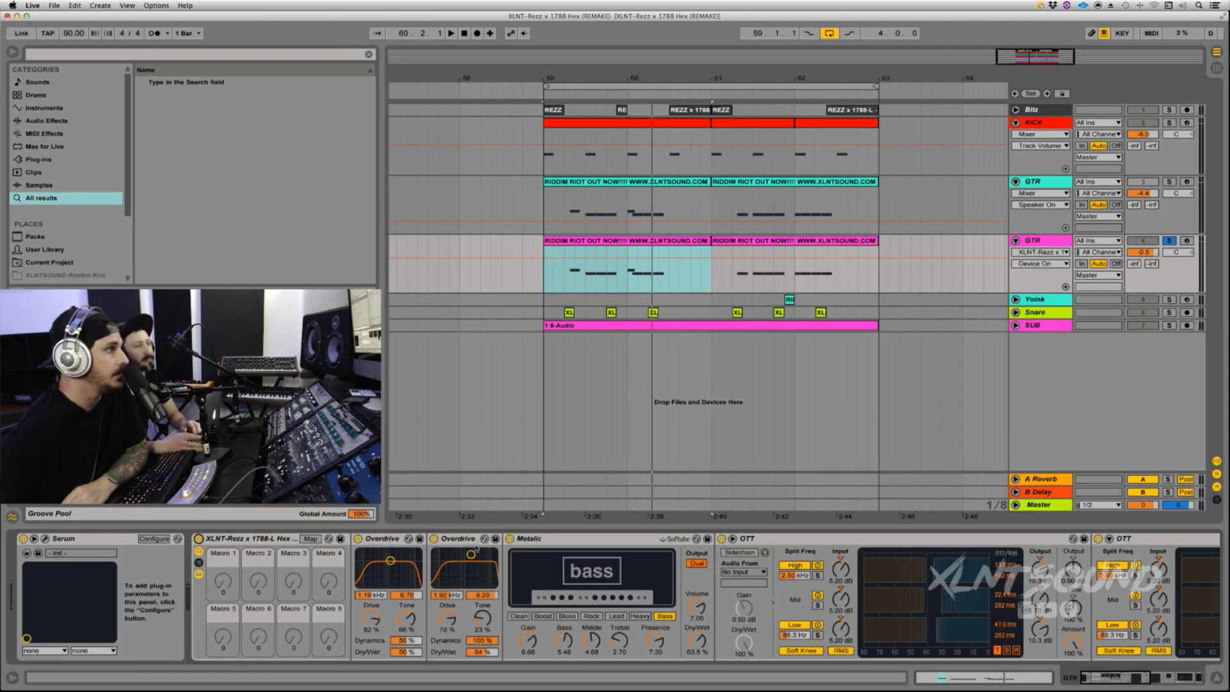
{"action": "left_click", "coordinate": [434, 539]}
{"action": "left_click", "coordinate": [509, 539]}
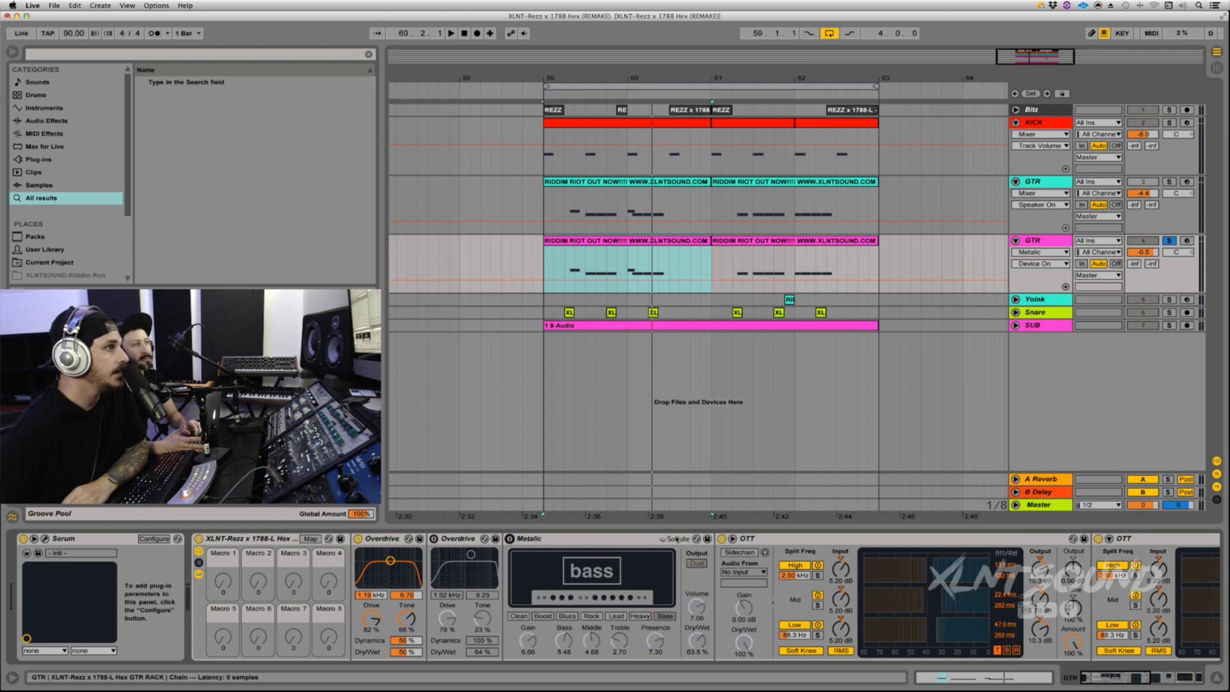
Bypass both OTT compressors and the Saturator, check the EQ Eight and LFOTool, and return to the start of the chain.
{"action": "left_click", "coordinate": [721, 539]}
{"action": "scroll", "coordinate": [801, 544], "scroll_direction": "right", "scroll_amount": 5}
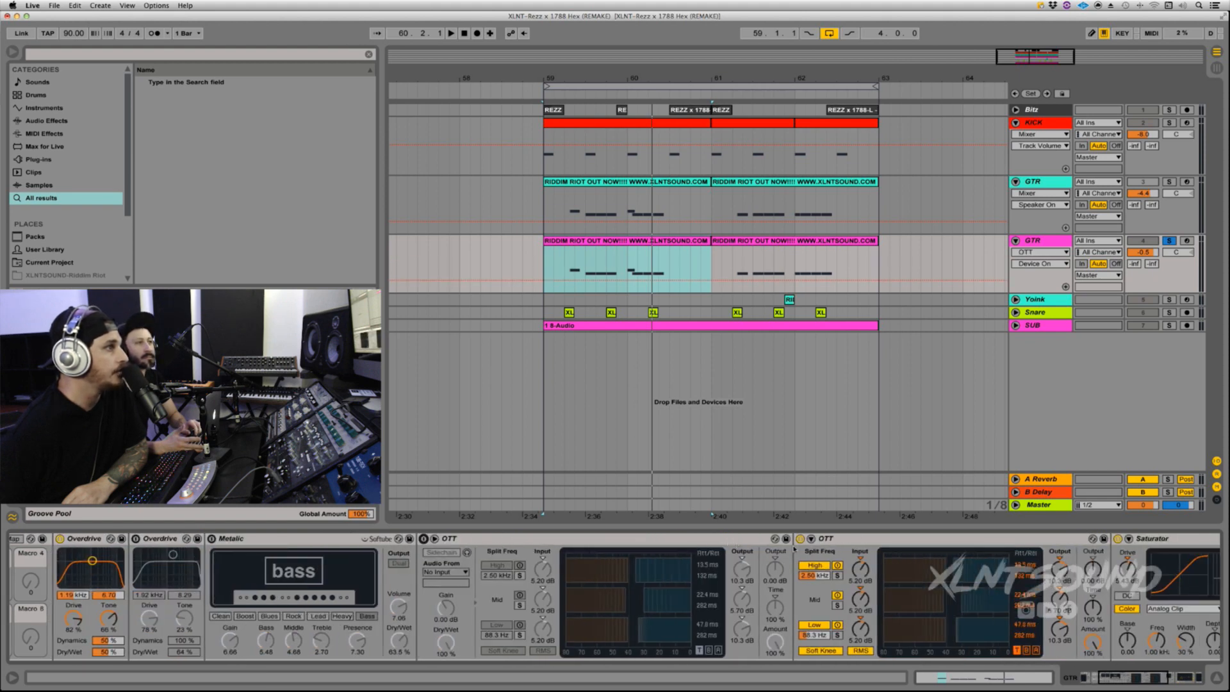
{"action": "left_click", "coordinate": [800, 539]}
{"action": "scroll", "coordinate": [768, 544], "scroll_direction": "right", "scroll_amount": 5}
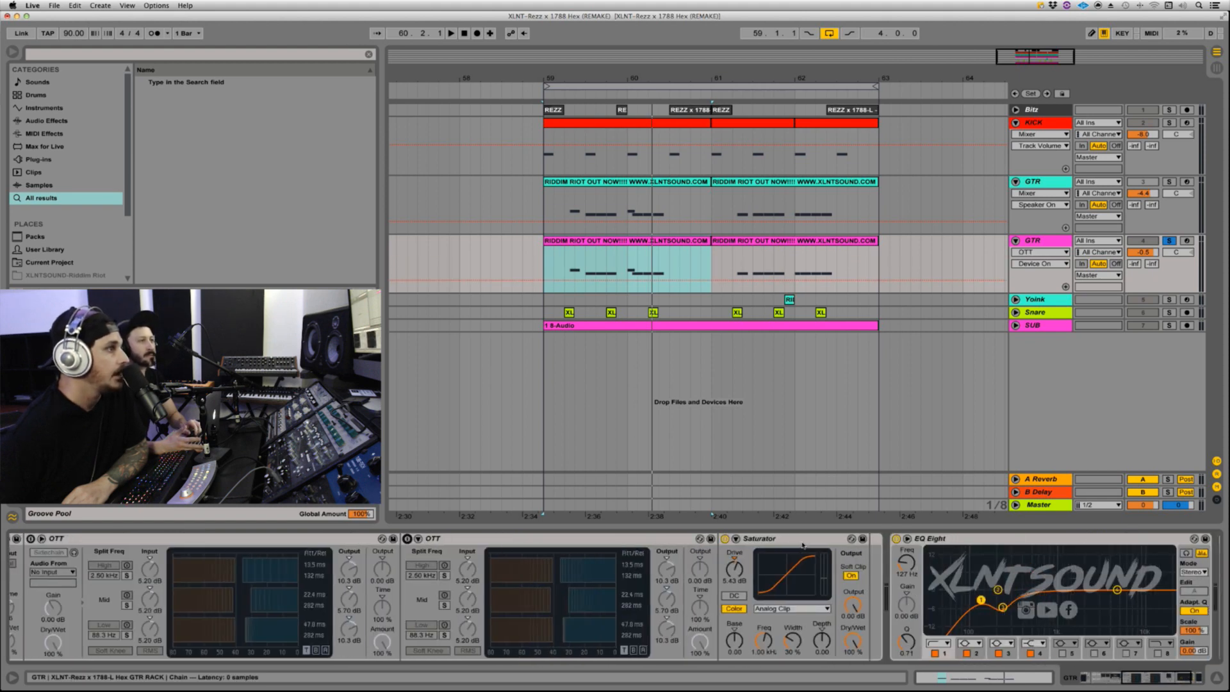
{"action": "left_click", "coordinate": [725, 539]}
{"action": "scroll", "coordinate": [751, 544], "scroll_direction": "right", "scroll_amount": 5}
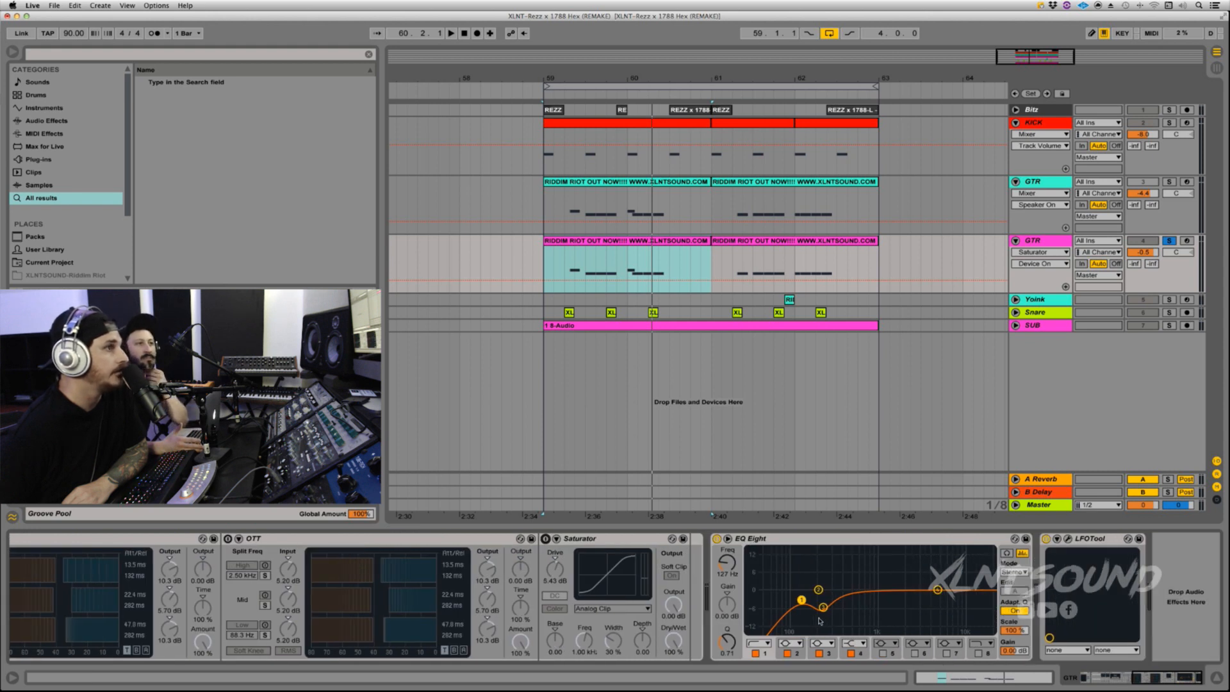
{"action": "left_click", "coordinate": [1060, 543]}
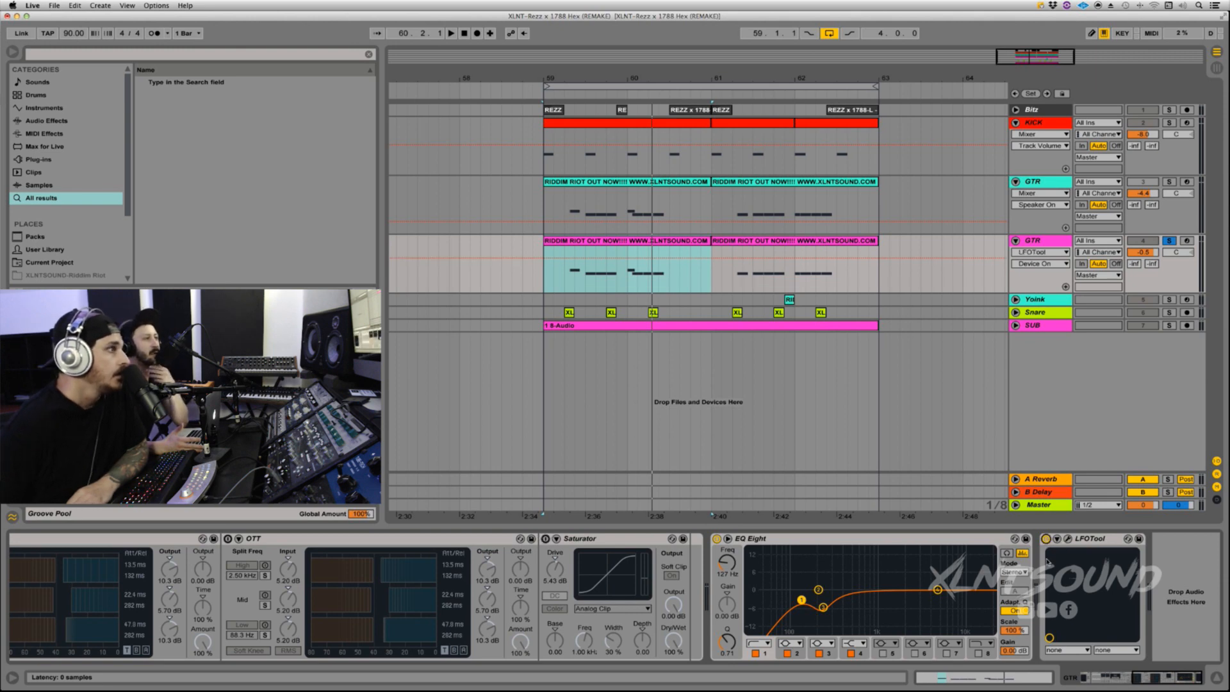
{"action": "scroll", "coordinate": [883, 581], "scroll_direction": "left", "scroll_amount": 10}
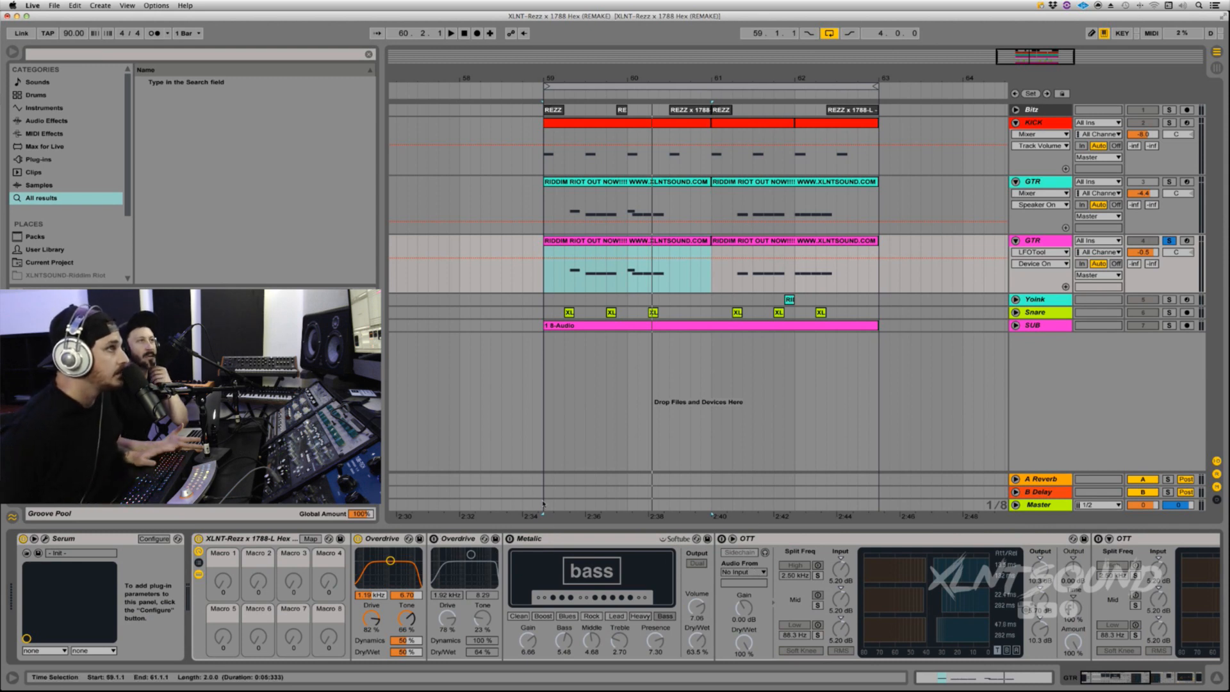
Unsolo the duplicated GTR track and audition it in the full mix with only the first Overdrive distorting it.
{"action": "left_click", "coordinate": [1168, 240]}
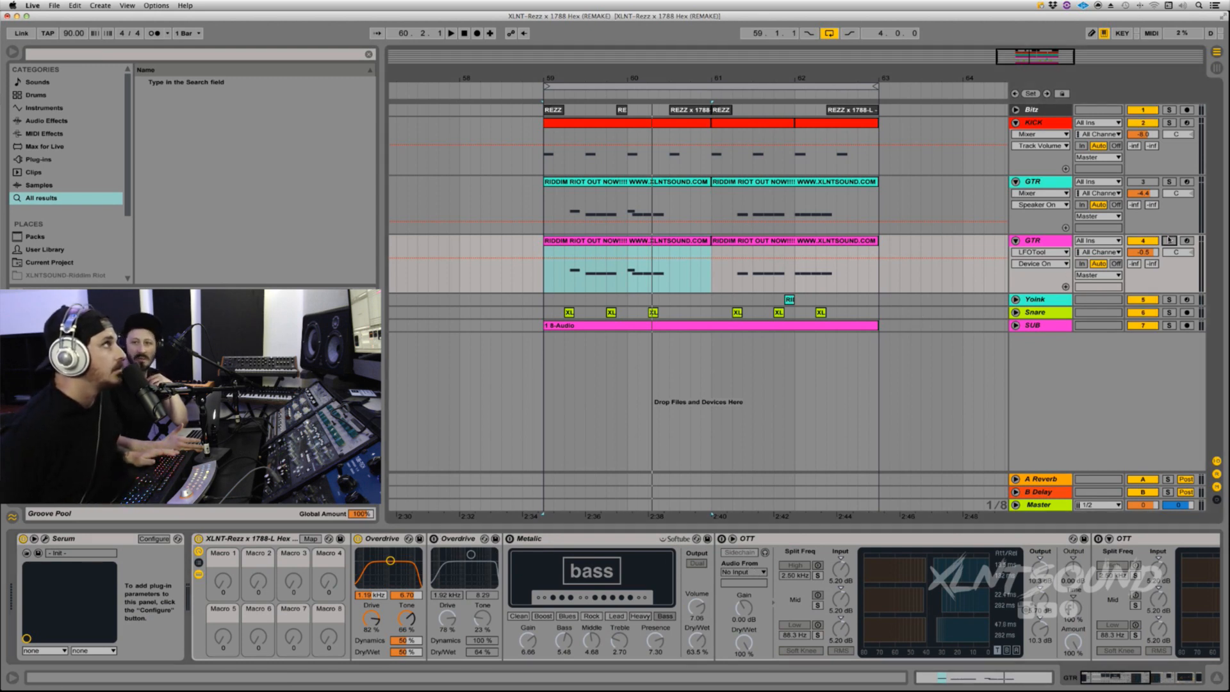
{"action": "key", "text": "space"}
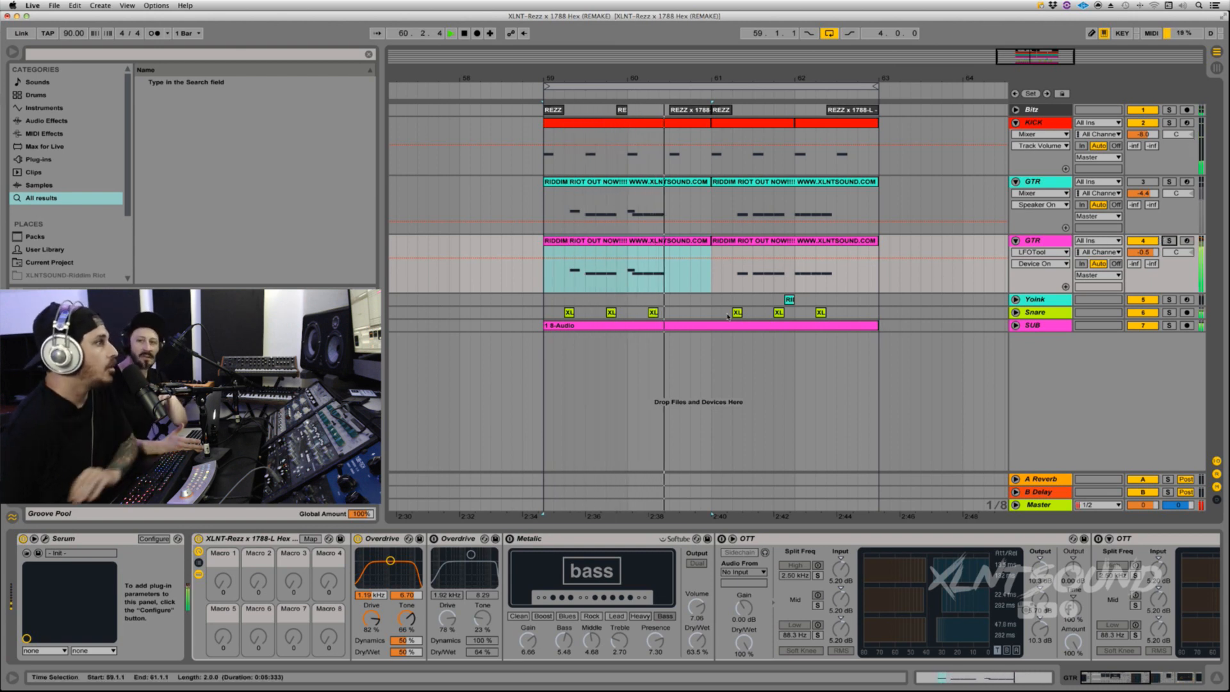
{"action": "key", "text": "space"}
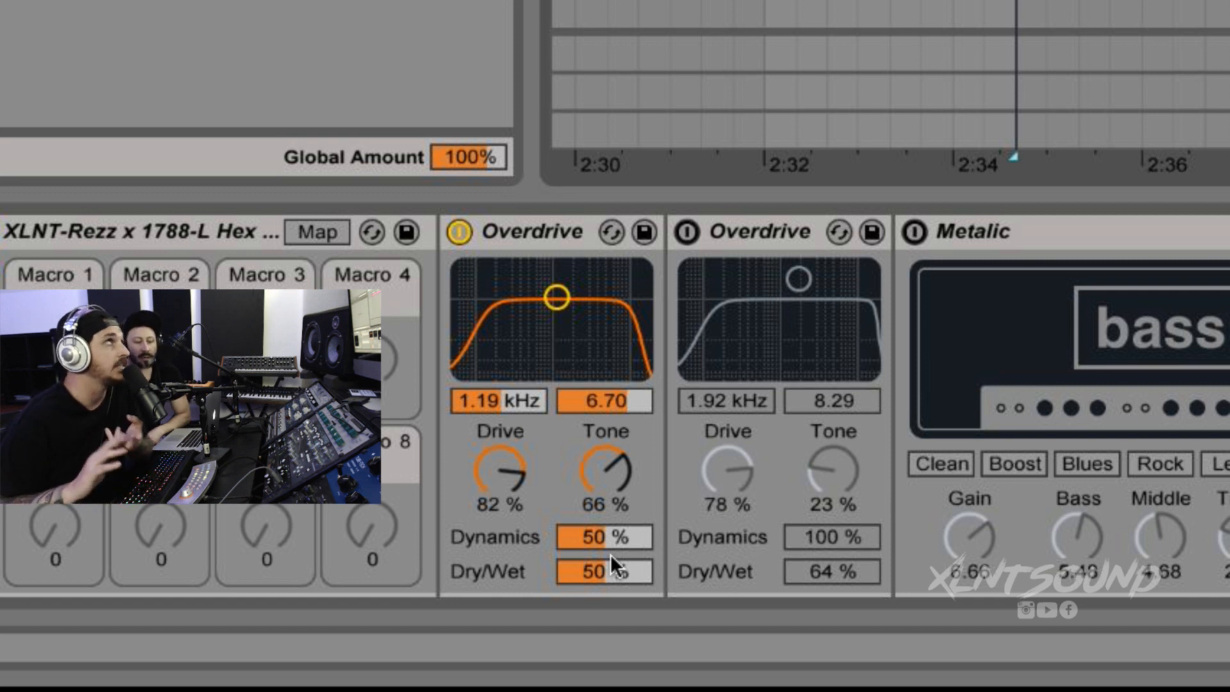
Switch the second Overdrive back on and check its drive and tone settings.
{"action": "key", "text": "plus"}
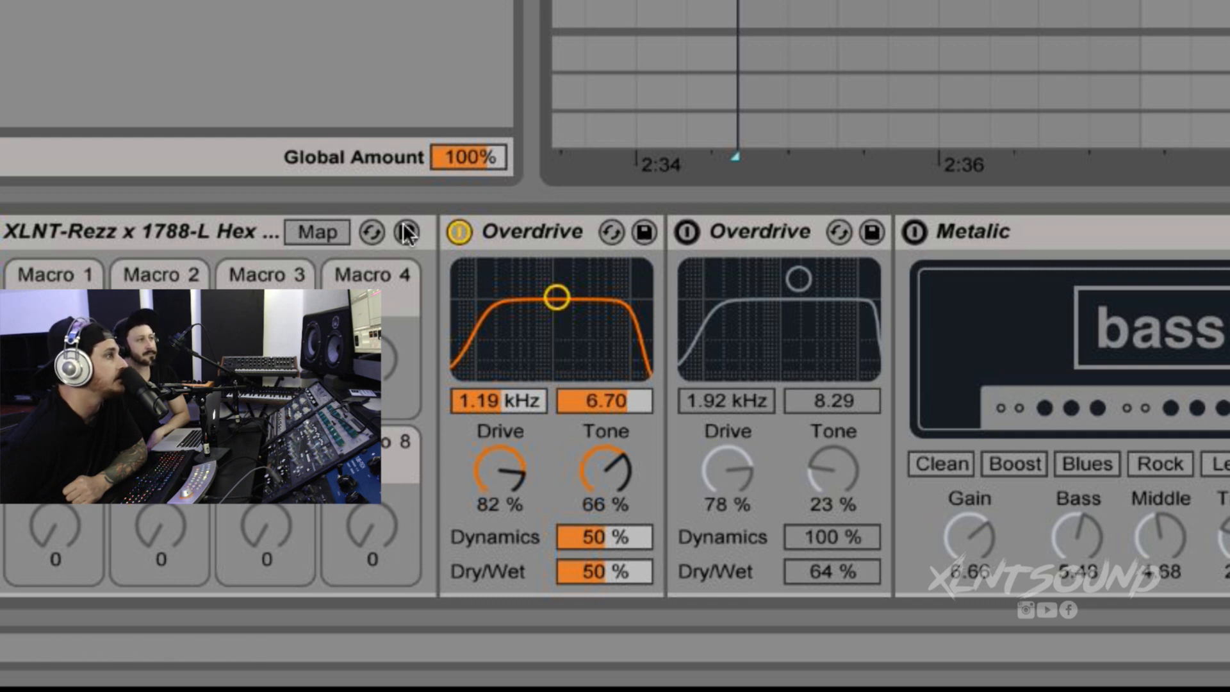
{"action": "left_click", "coordinate": [686, 232]}
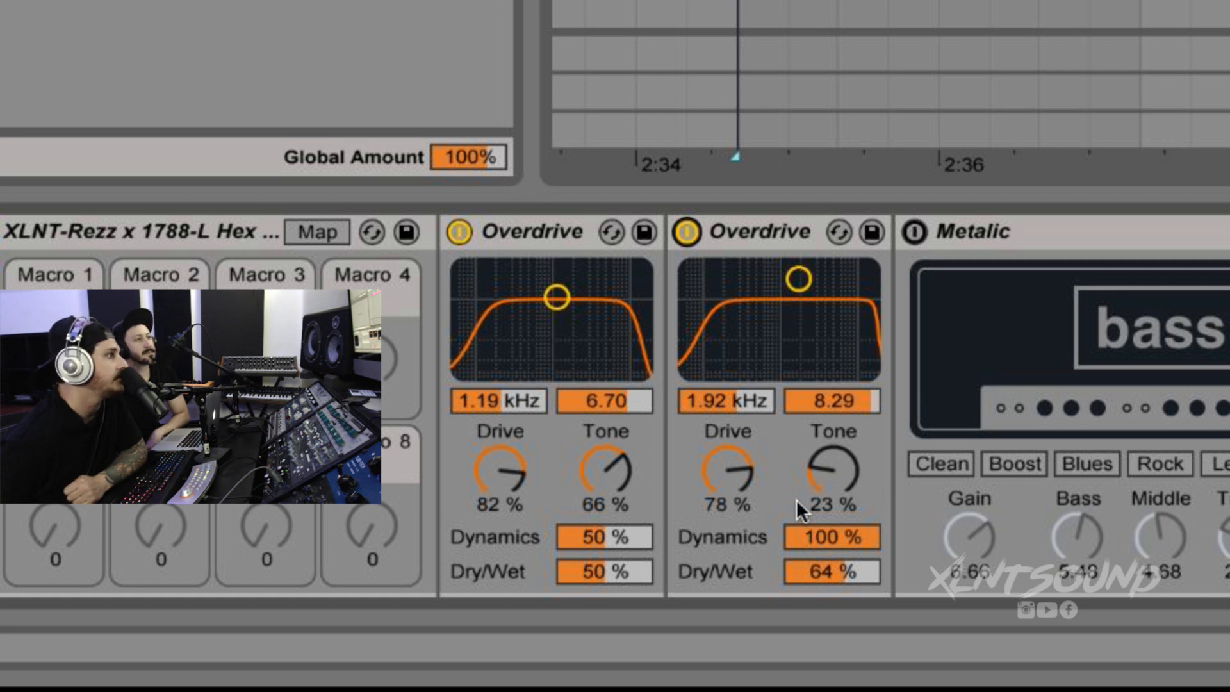
{"action": "left_click", "coordinate": [725, 470]}
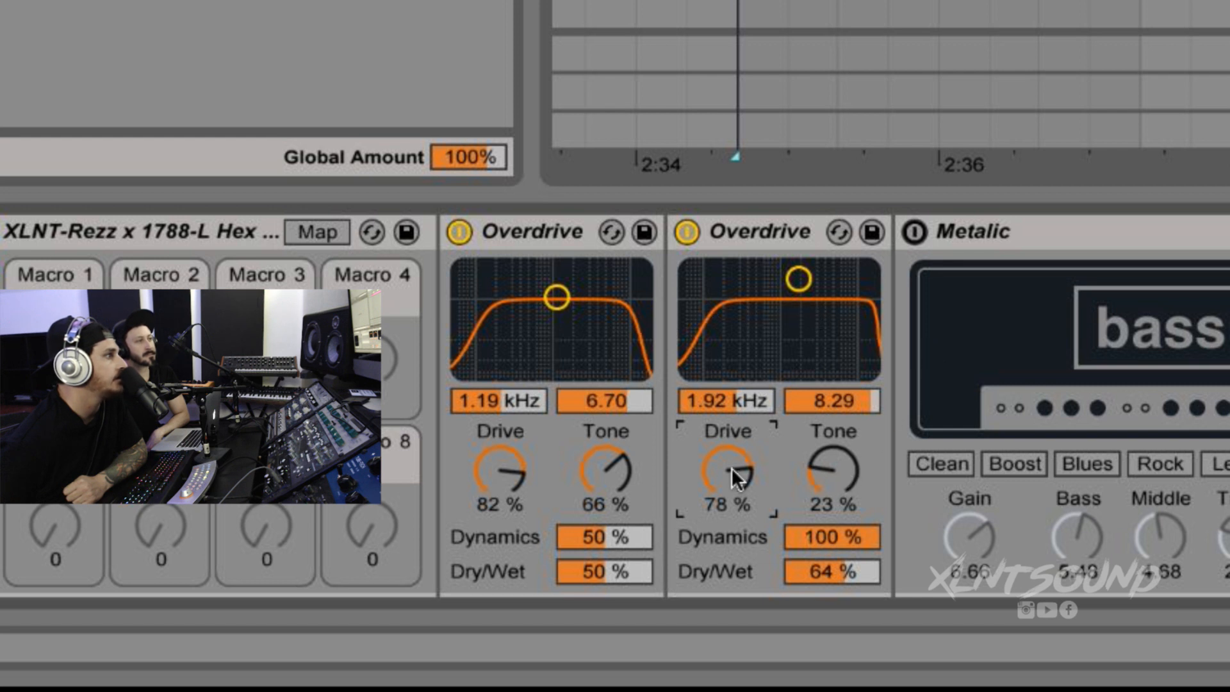
{"action": "left_click", "coordinate": [852, 472]}
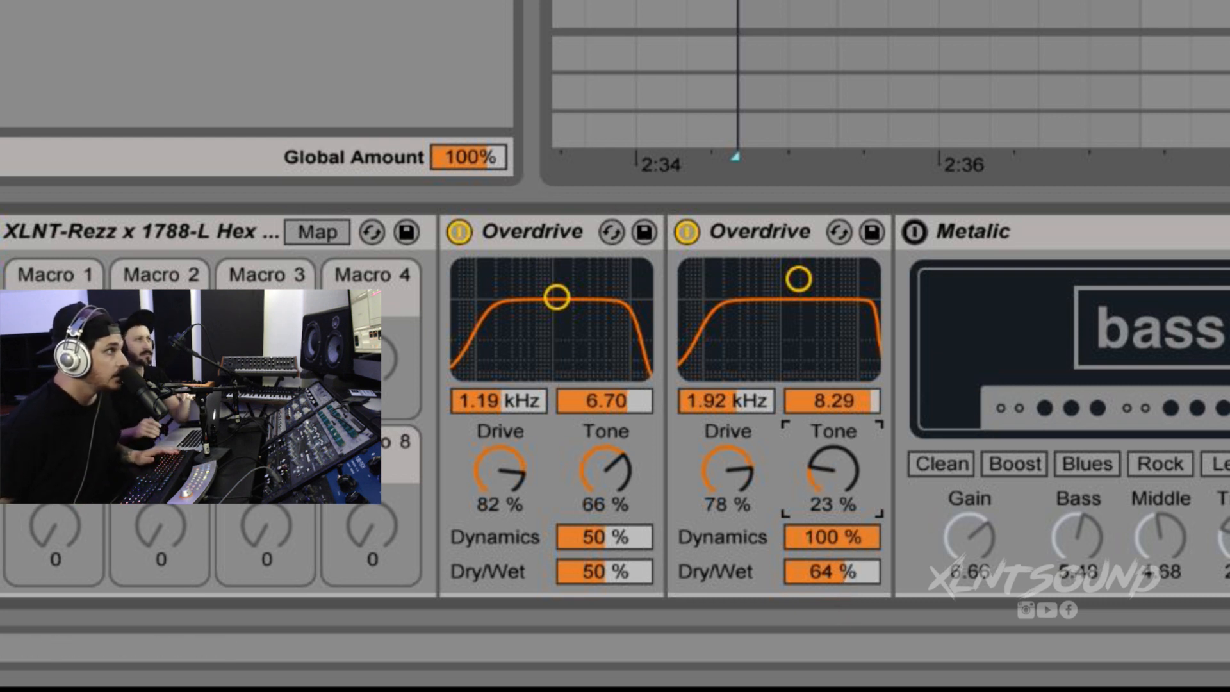
Audition the two Overdrives together and switch the Metalic bass amp back on.
{"action": "key", "text": "space"}
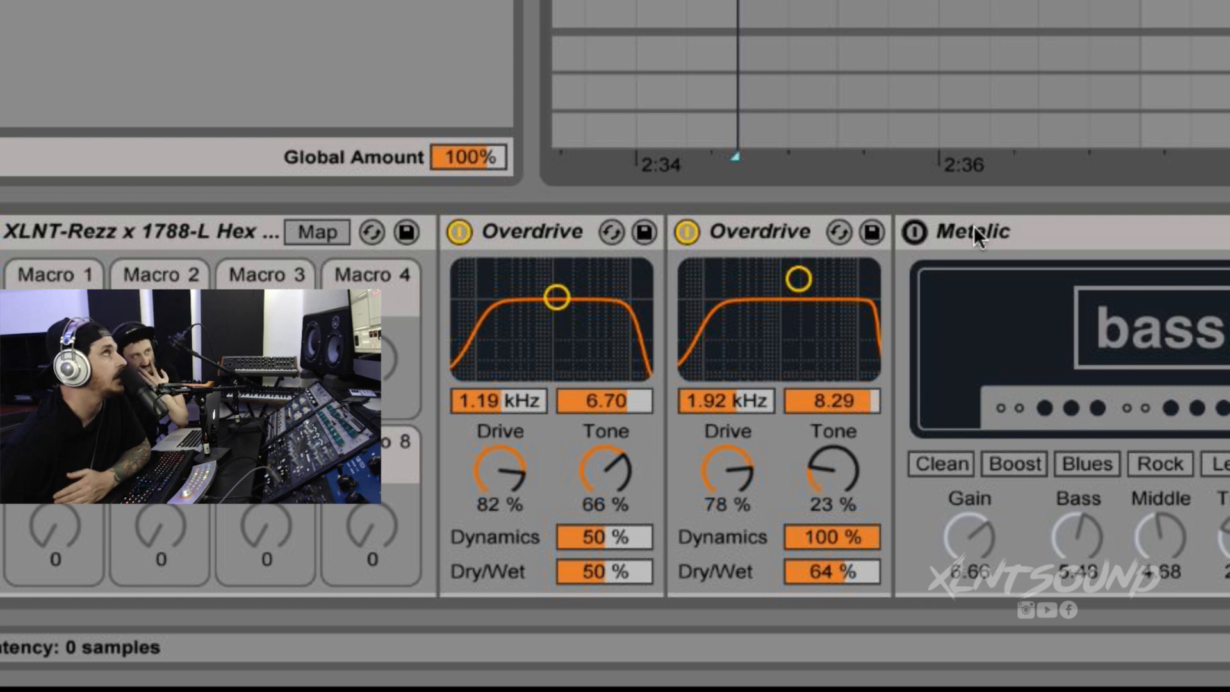
{"action": "left_click", "coordinate": [994, 230]}
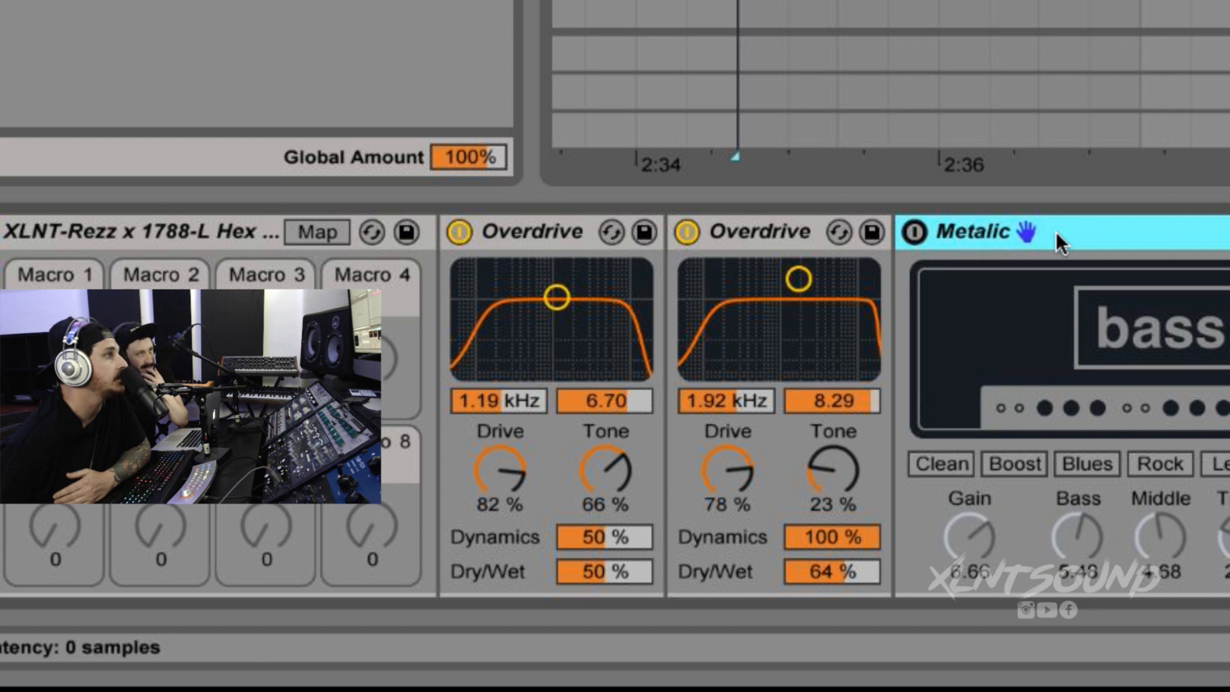
{"action": "left_click", "coordinate": [914, 232]}
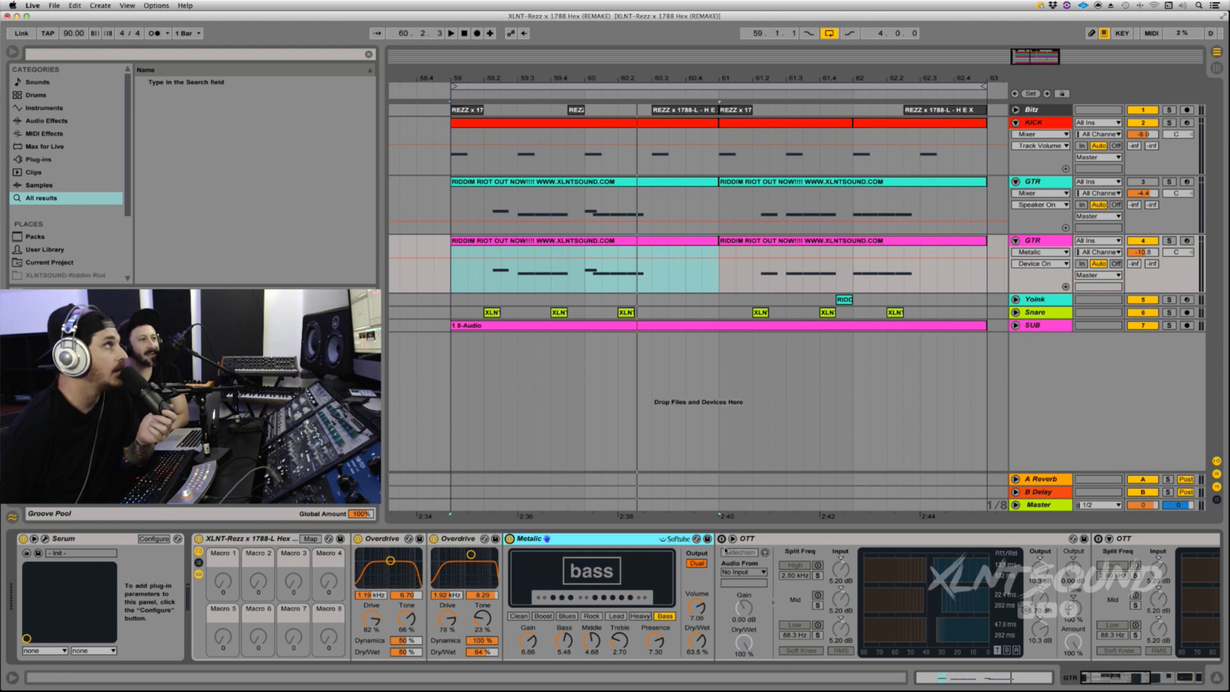
Switch both OTT multiband compressors after the Metalic amp back on.
{"action": "scroll", "coordinate": [725, 551], "scroll_direction": "right", "scroll_amount": 5}
{"action": "scroll", "coordinate": [725, 549], "scroll_direction": "right", "scroll_amount": 2}
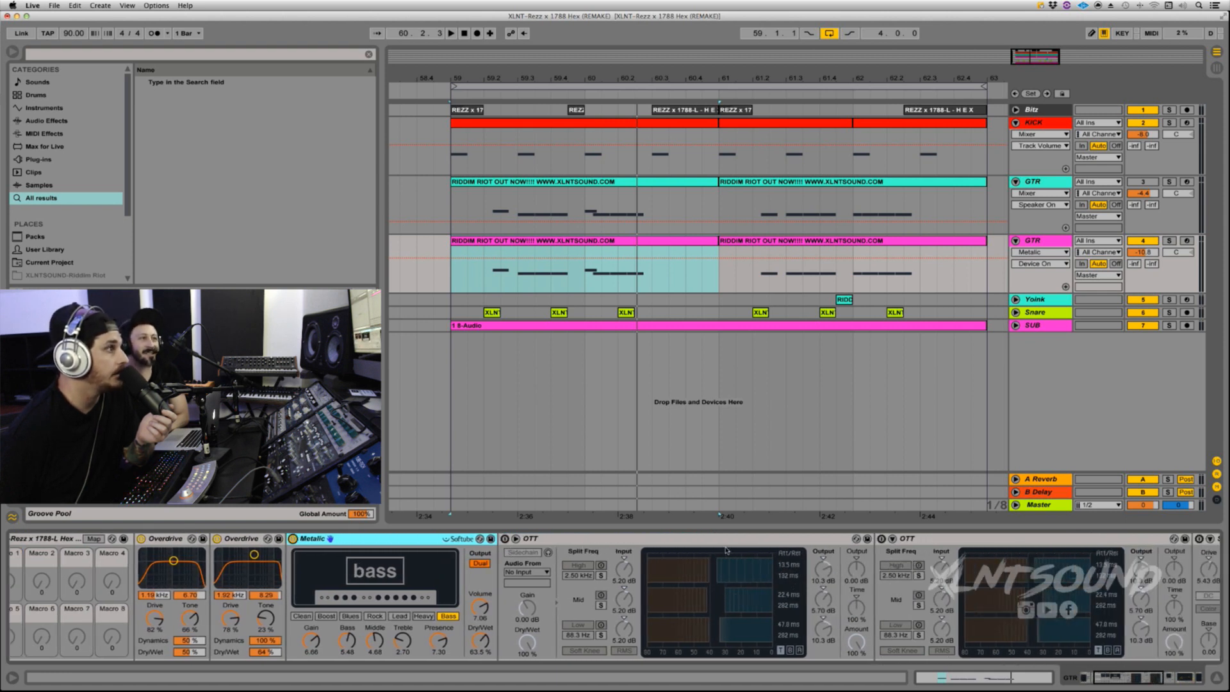
{"action": "scroll", "coordinate": [725, 550], "scroll_direction": "right", "scroll_amount": 3}
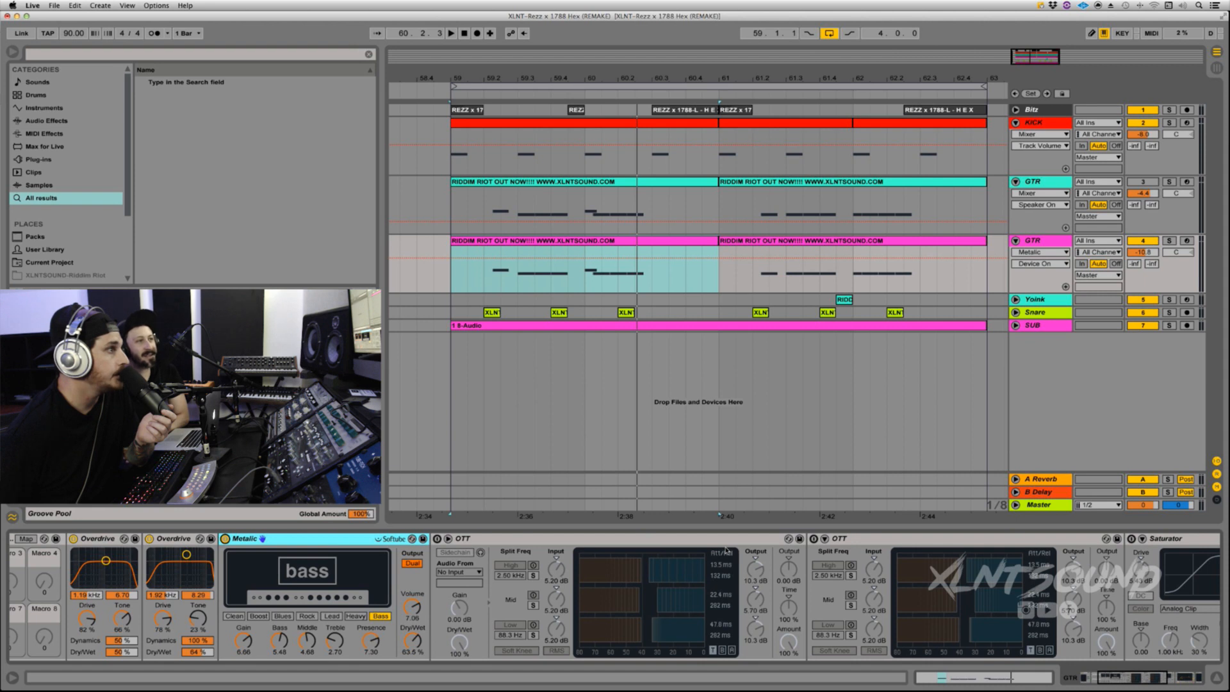
{"action": "scroll", "coordinate": [725, 550], "scroll_direction": "right", "scroll_amount": 1}
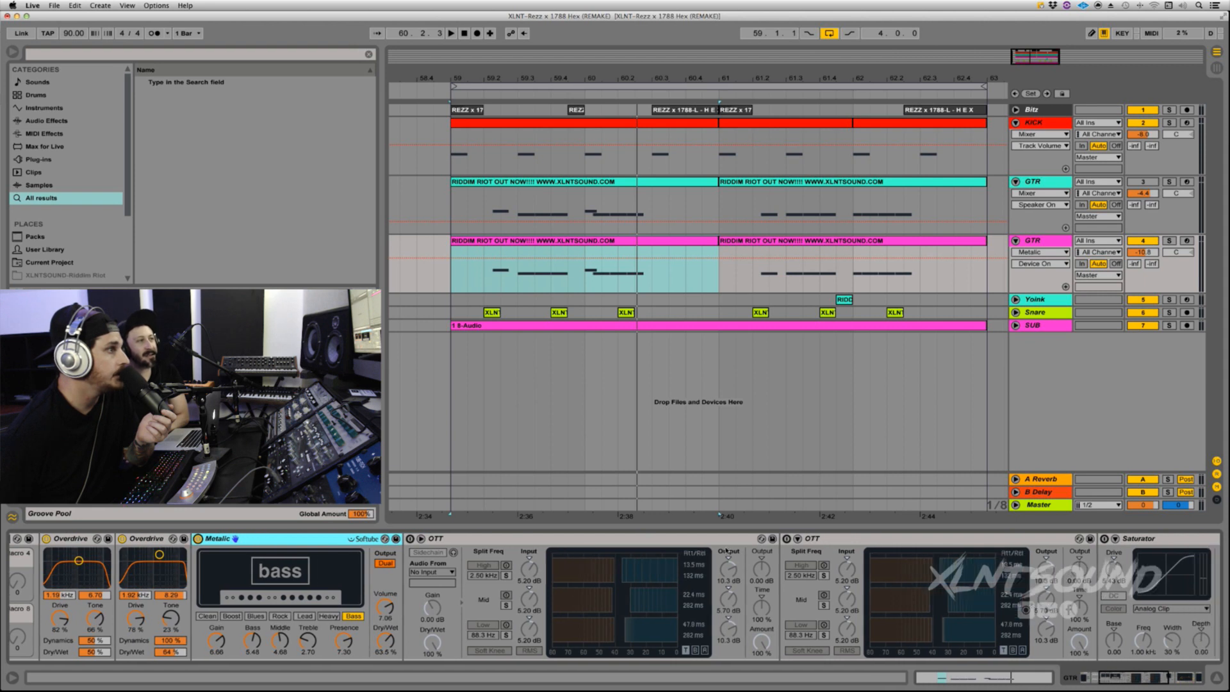
{"action": "left_click", "coordinate": [411, 540]}
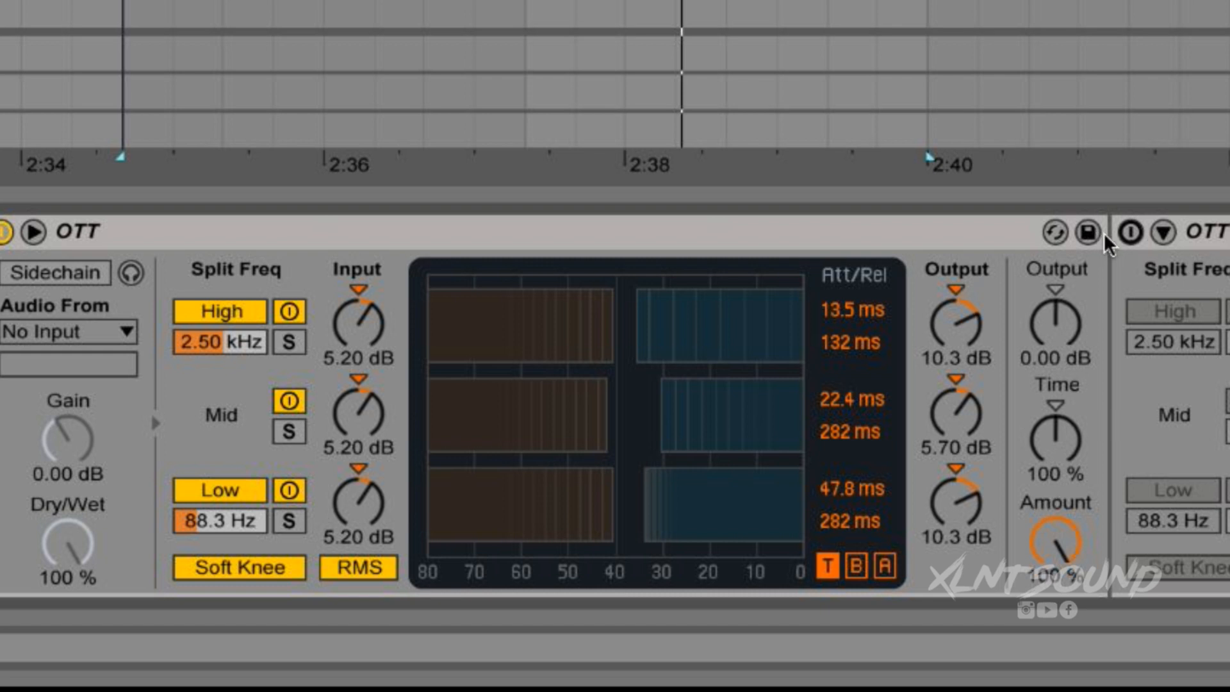
{"action": "left_click", "coordinate": [1125, 233]}
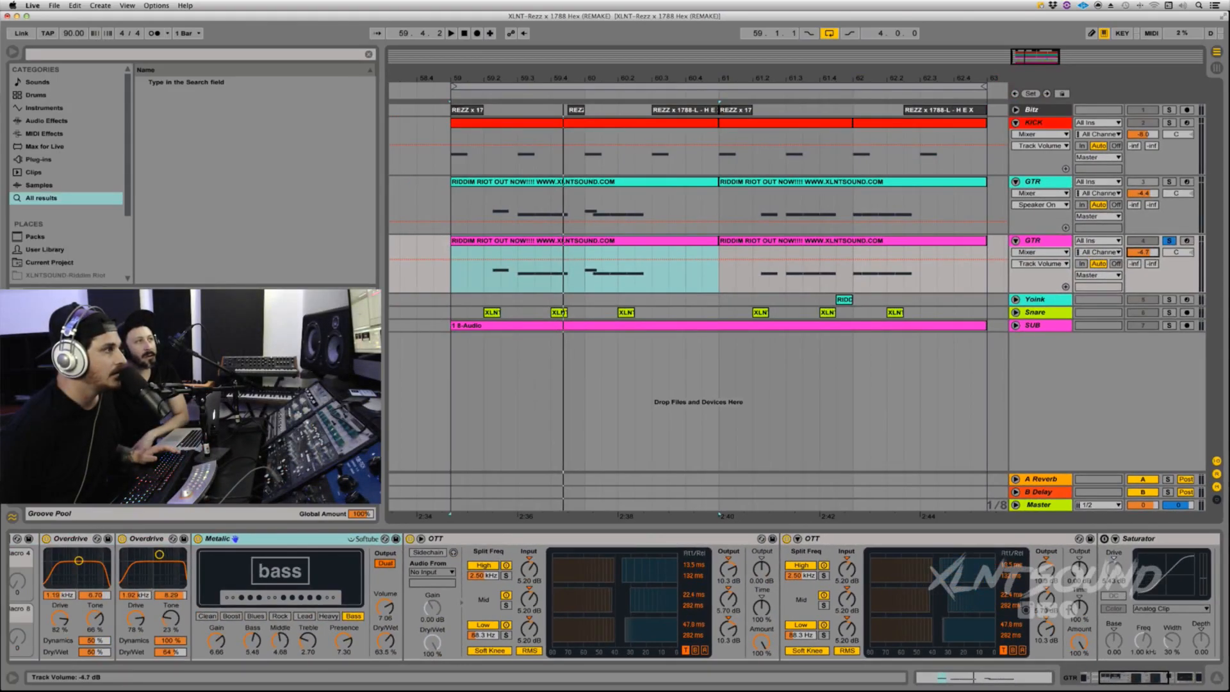
Audition the duplicated GTR track soloed, unsolo it, and play it within the full mix.
{"action": "key", "text": "space"}
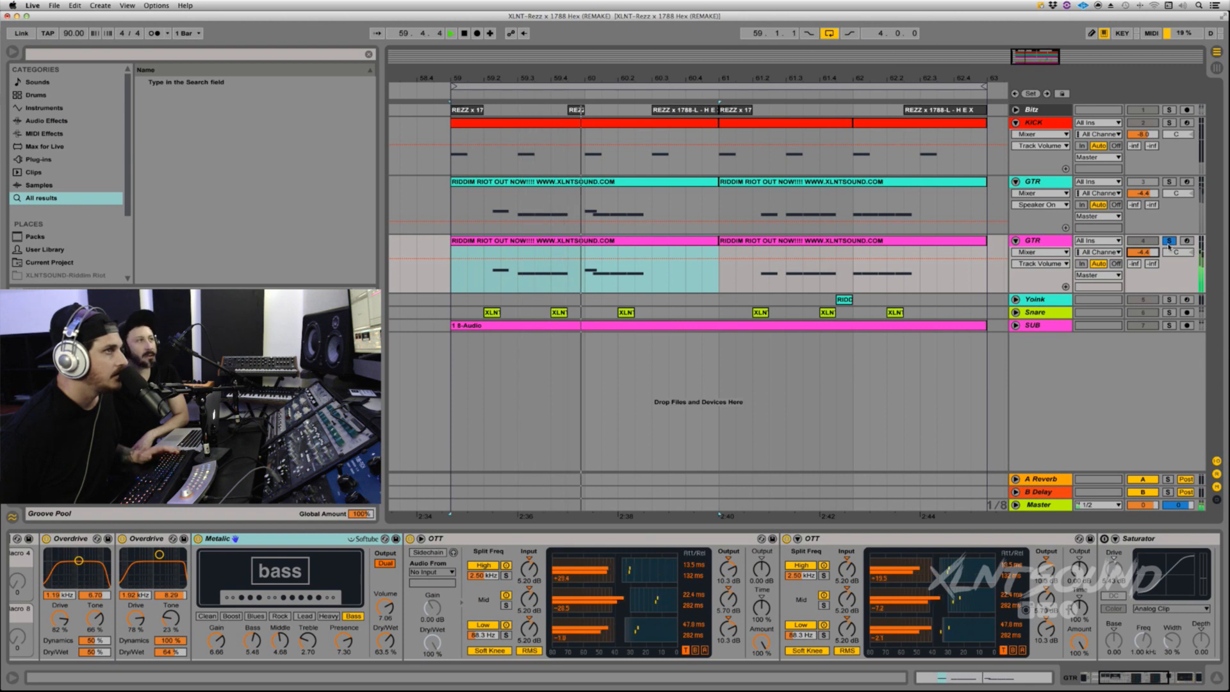
{"action": "key", "text": "space"}
{"action": "left_click", "coordinate": [1168, 244]}
{"action": "key", "text": "space"}
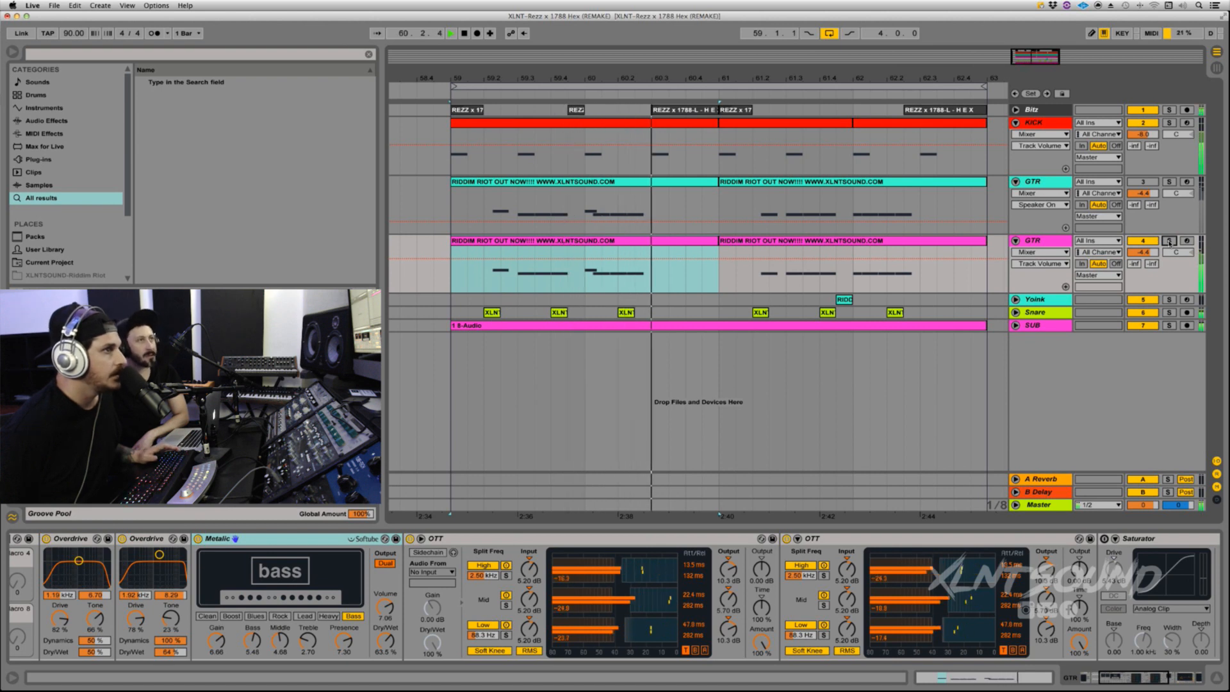
{"action": "key", "text": "space"}
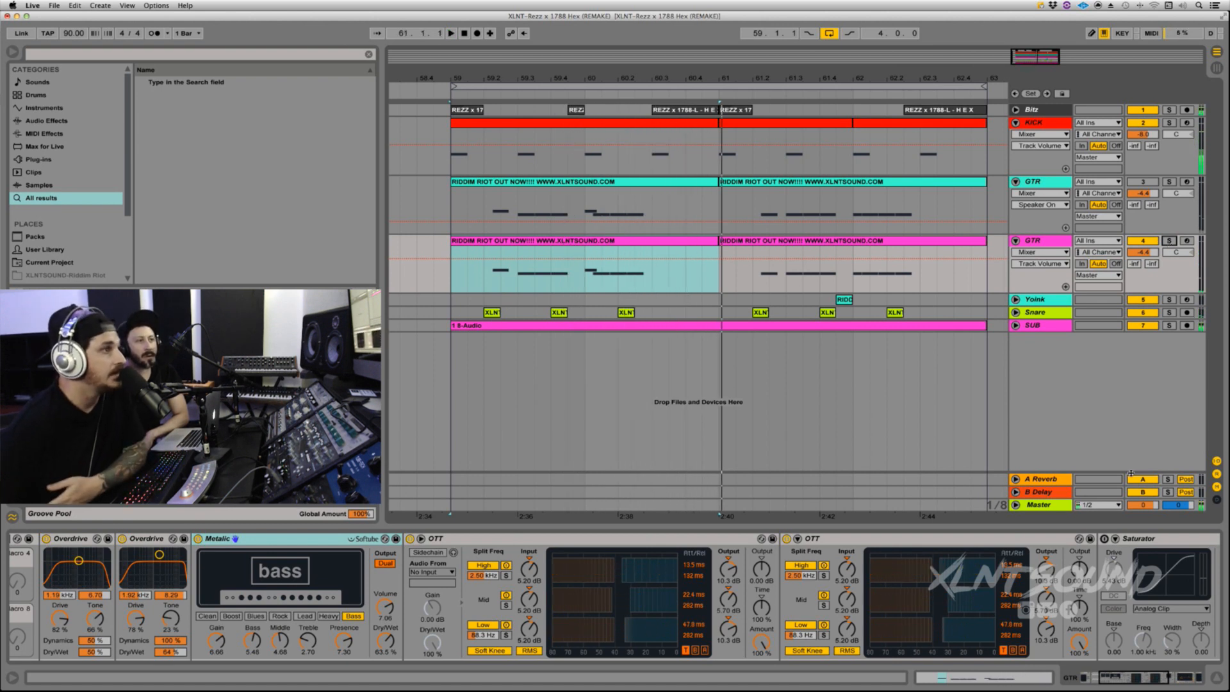
Switch the Saturator back on and audition the full mix from bar 61.
{"action": "scroll", "coordinate": [1078, 634], "scroll_direction": "right", "scroll_amount": 10}
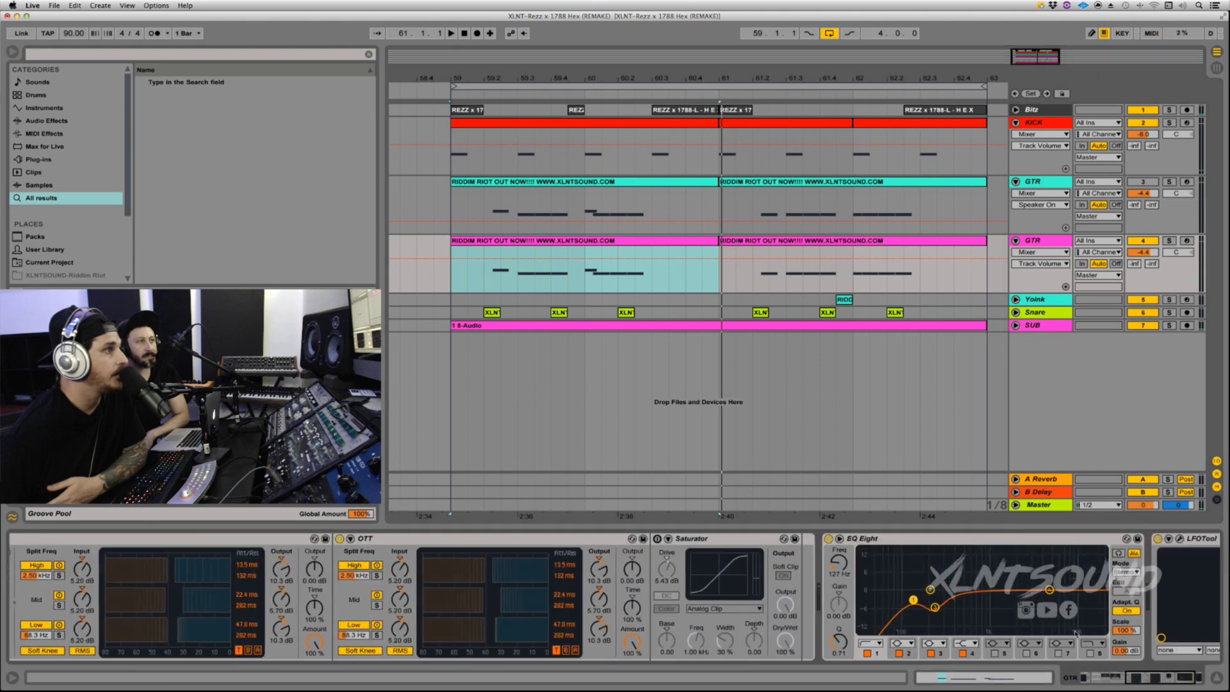
{"action": "left_click", "coordinate": [739, 561]}
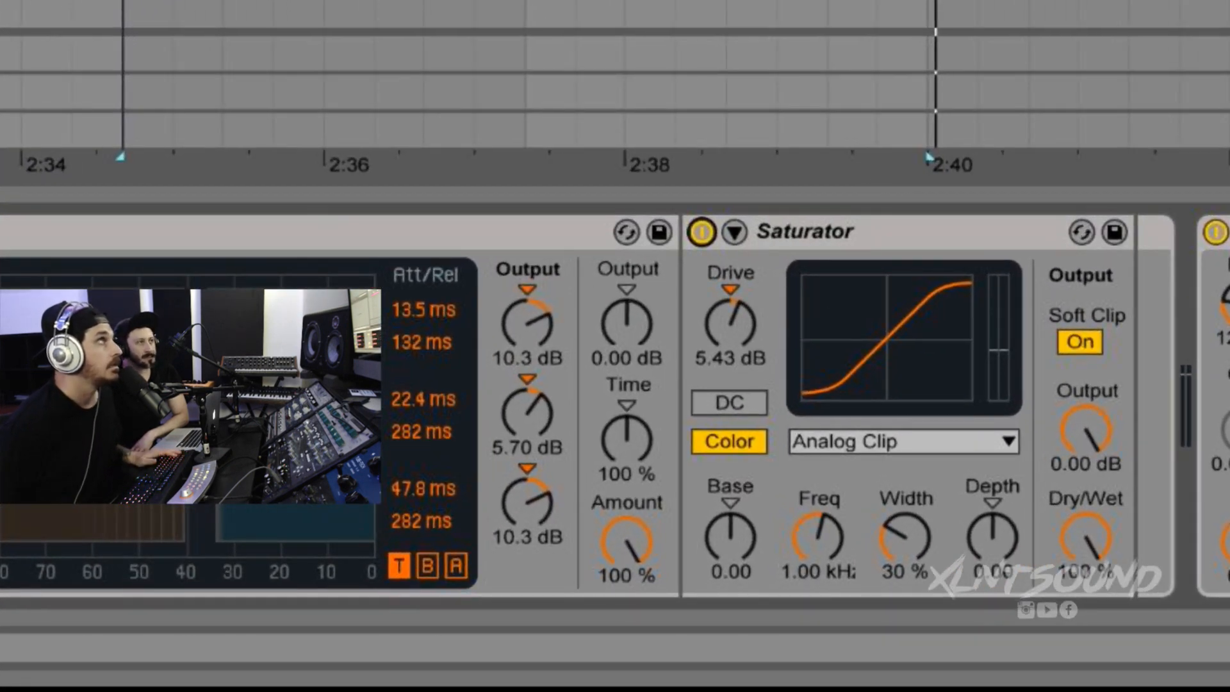
{"action": "key", "text": "space"}
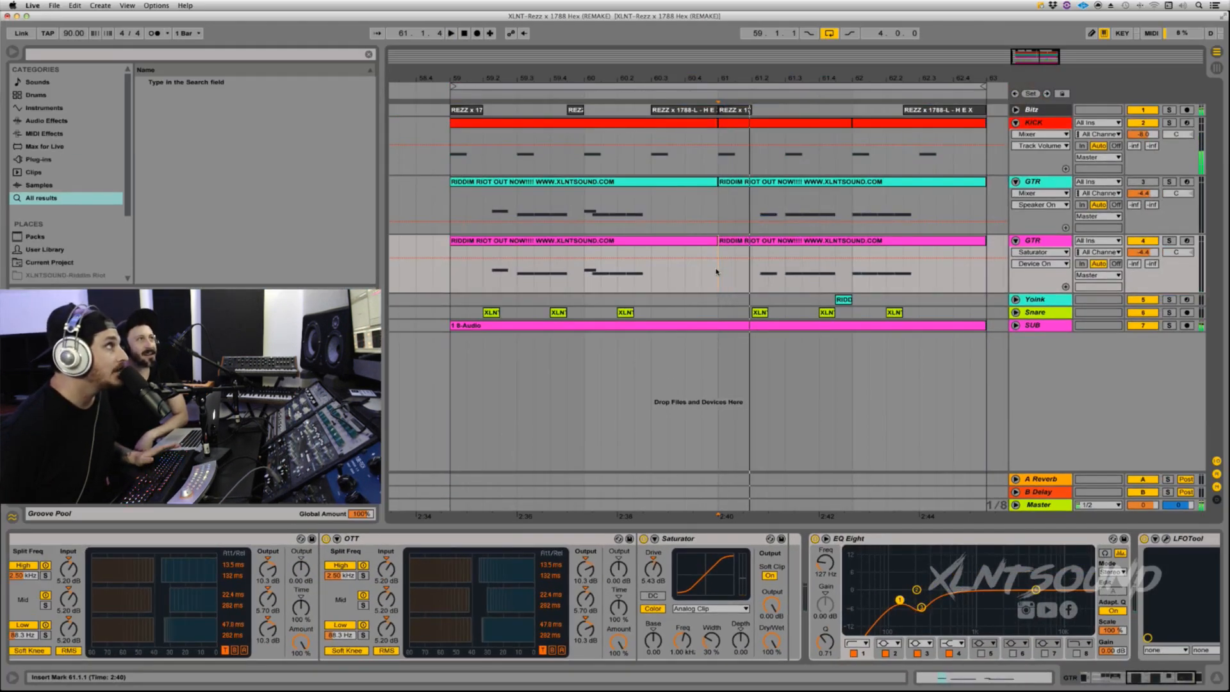
{"action": "key", "text": "space"}
{"action": "left_click_drag", "start_coordinate": [764, 77], "coordinate": [764, 69]}
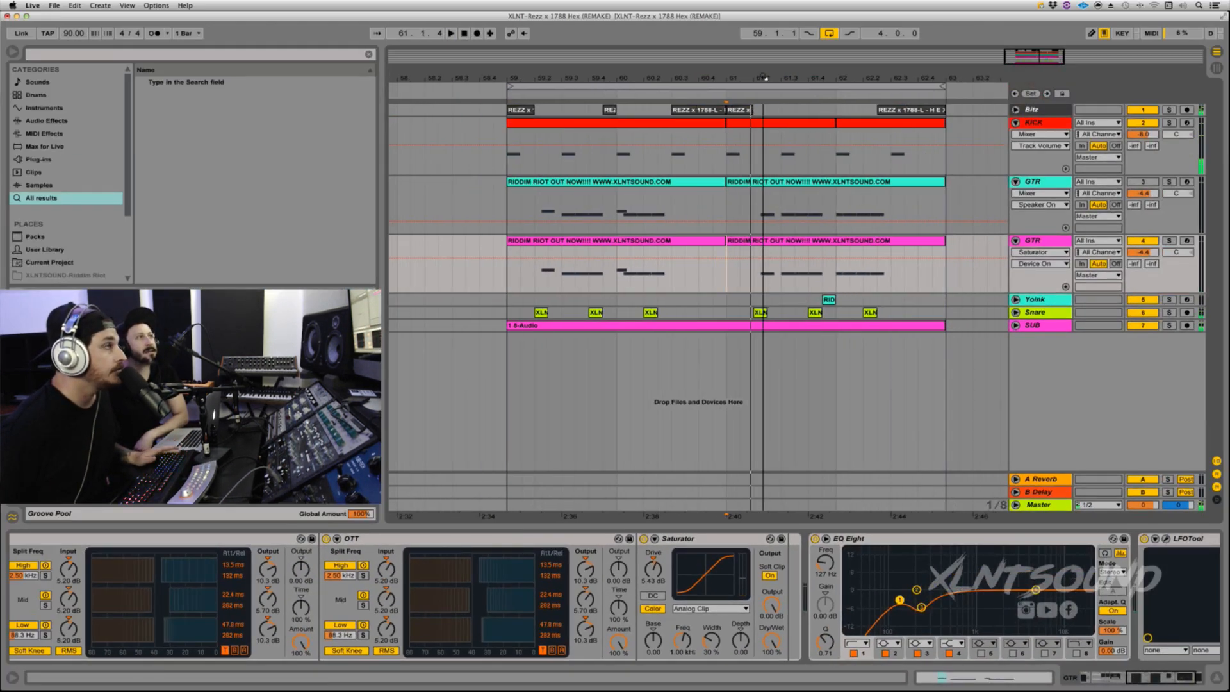
{"action": "key", "text": "space"}
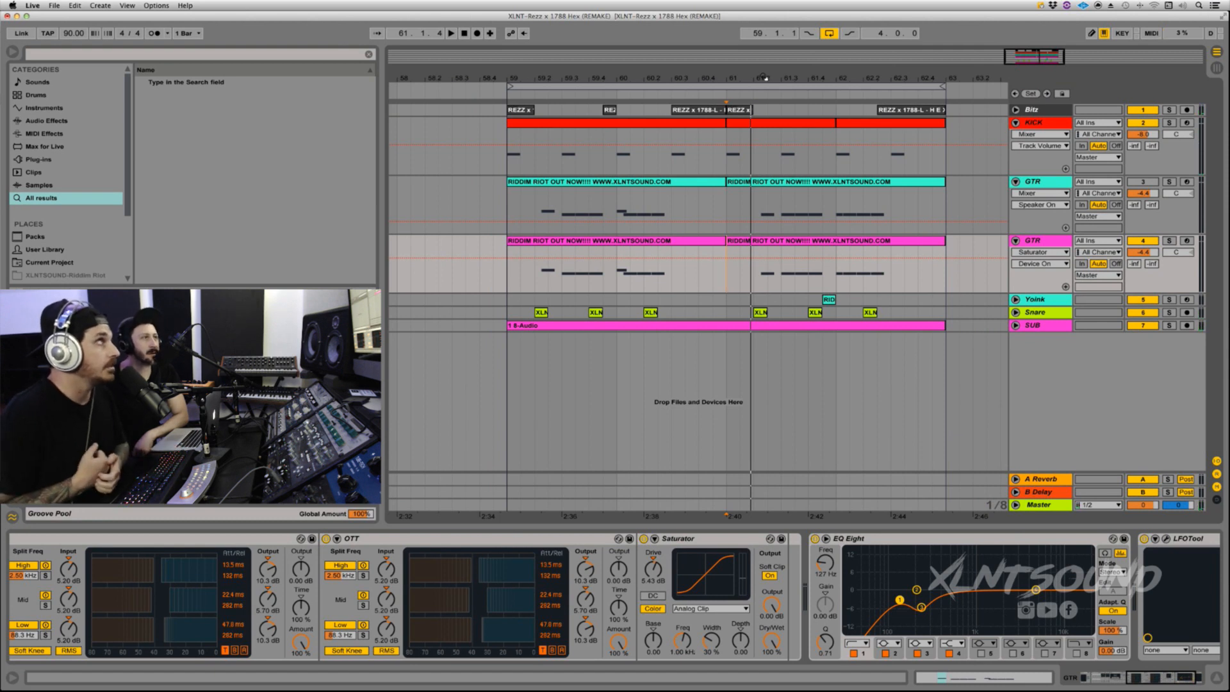
{"action": "key", "text": "space"}
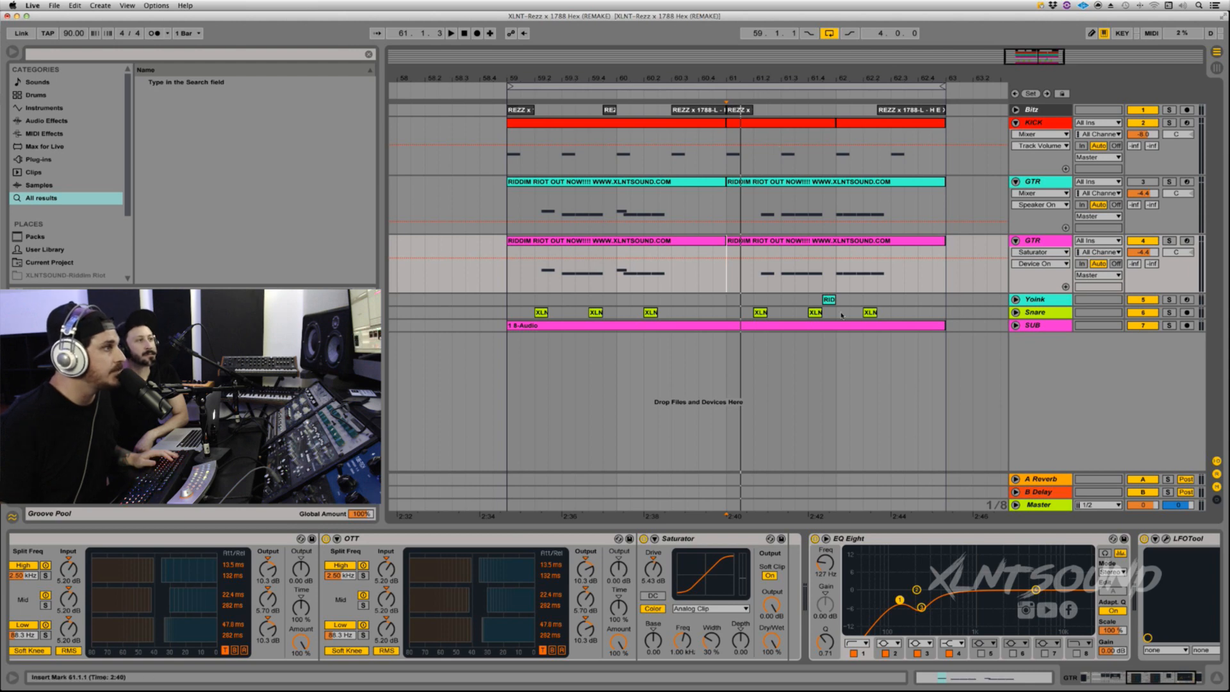
{"action": "scroll", "coordinate": [922, 595], "scroll_direction": "left", "scroll_amount": 10}
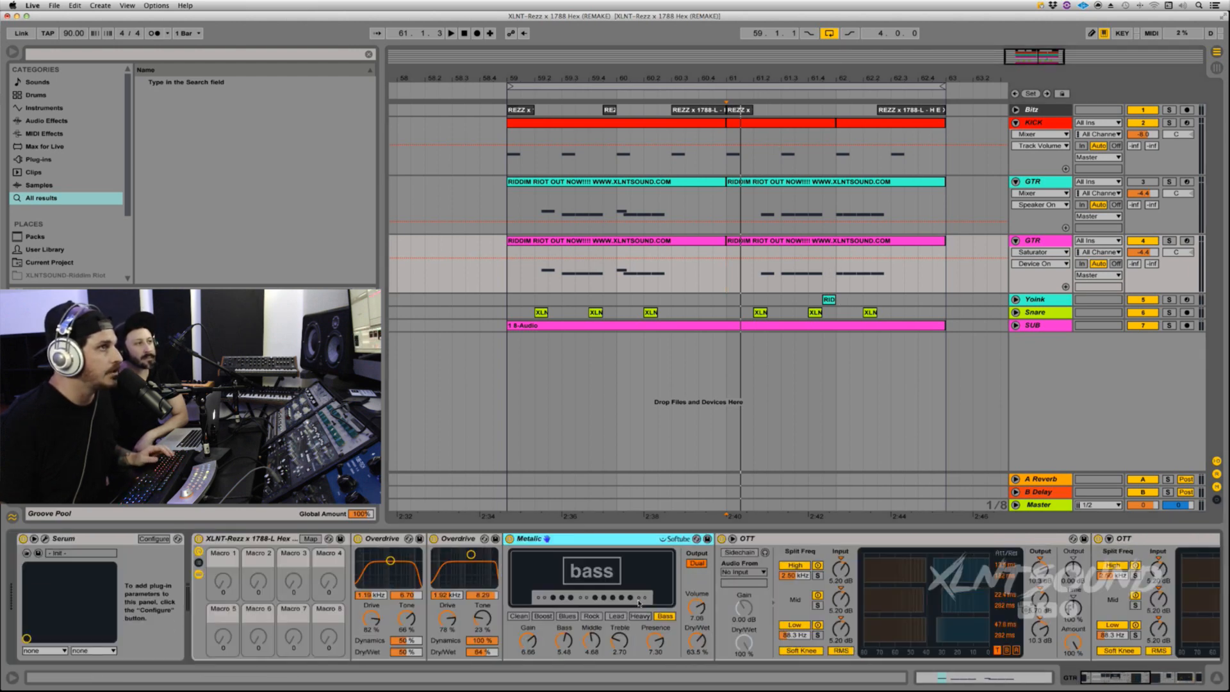
{"action": "scroll", "coordinate": [929, 350], "scroll_direction": "left", "scroll_amount": 3}
{"action": "scroll", "coordinate": [865, 262], "scroll_direction": "right", "scroll_amount": 3}
{"action": "scroll", "coordinate": [865, 262], "scroll_direction": "right", "scroll_amount": 3}
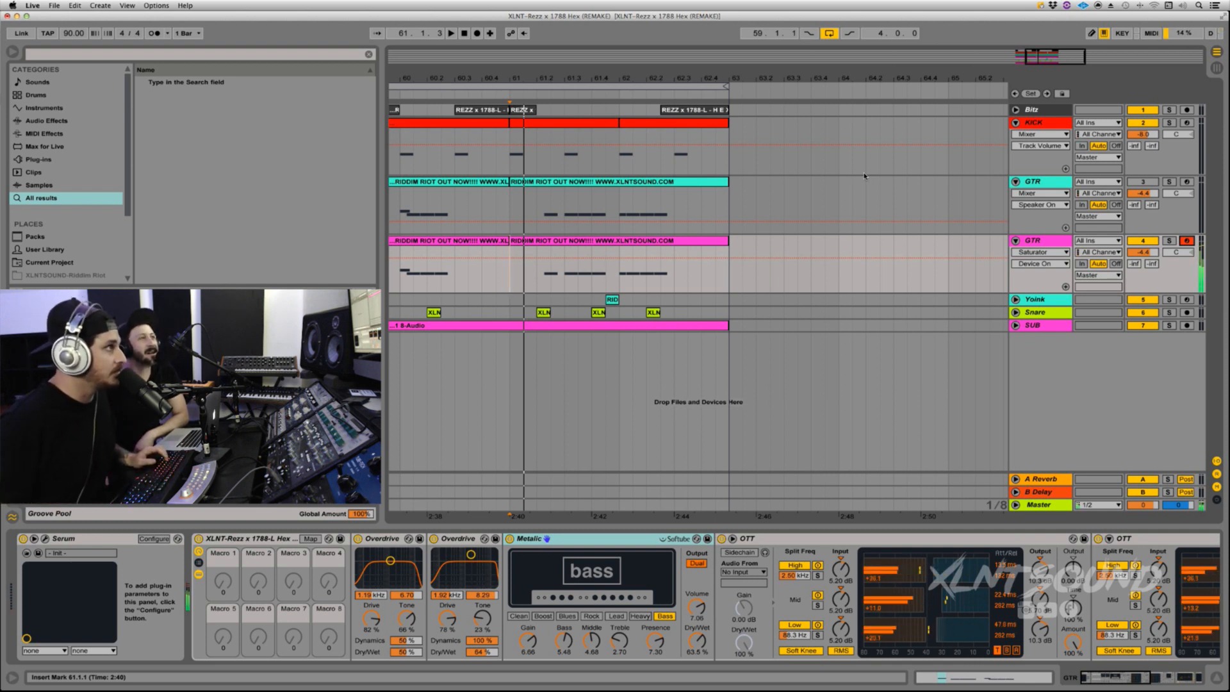
{"action": "left_click_drag", "start_coordinate": [679, 82], "coordinate": [679, 68]}
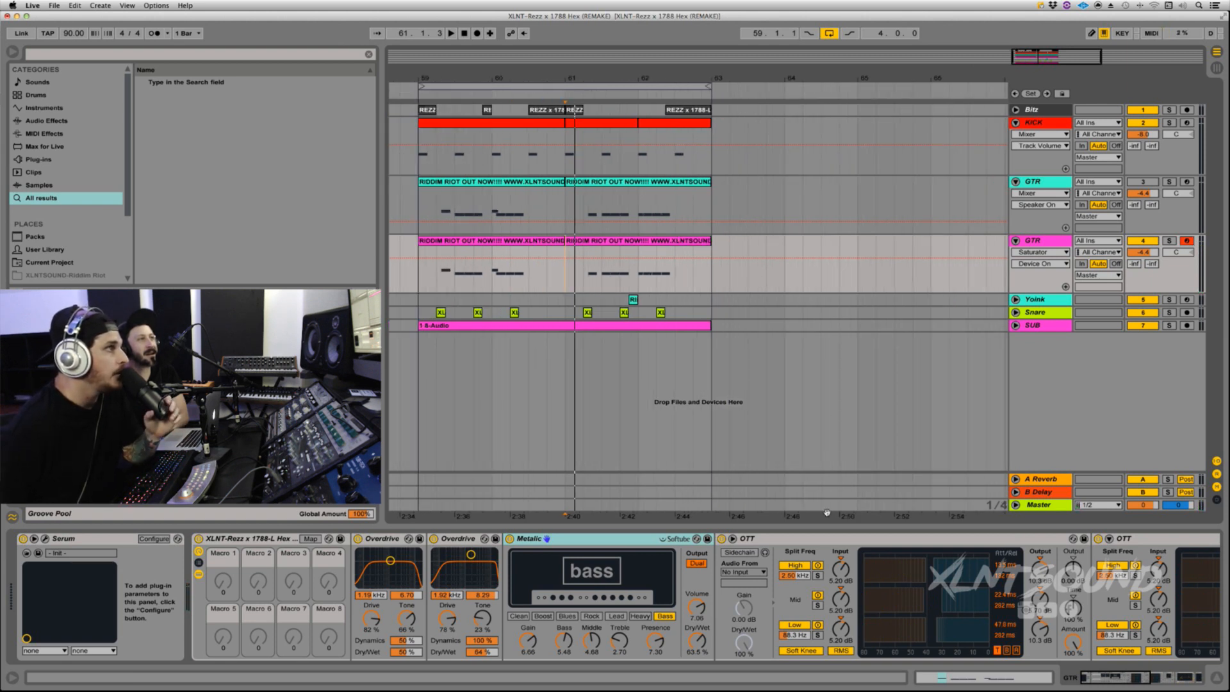
Solo the Yoink track and audition its clip at the end of bar 61.
{"action": "left_click", "coordinate": [629, 301]}
{"action": "left_click", "coordinate": [1168, 299]}
{"action": "key", "text": "space"}
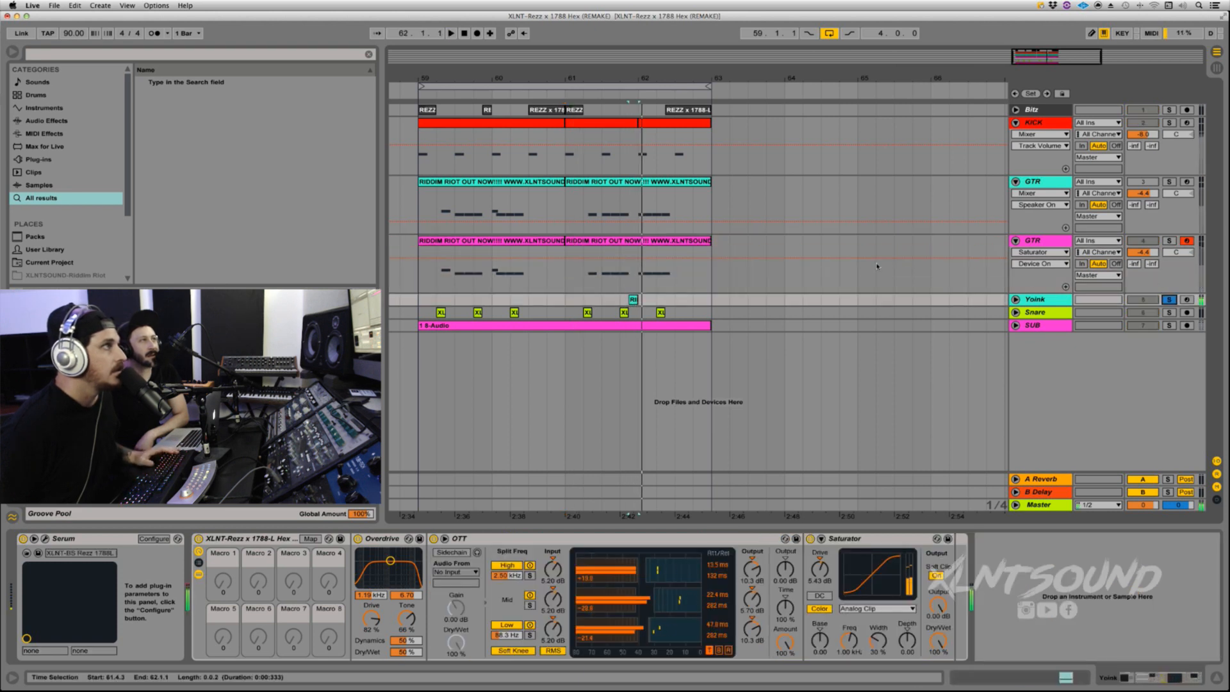
{"action": "key", "text": "space"}
{"action": "left_click_drag", "start_coordinate": [638, 77], "coordinate": [706, 65]}
{"action": "key", "text": "space"}
{"action": "key", "text": "space"}
{"action": "key", "text": "space"}
Unfold the Yoink track, duplicate it, and unsolo the original.
{"action": "left_click", "coordinate": [1015, 299]}
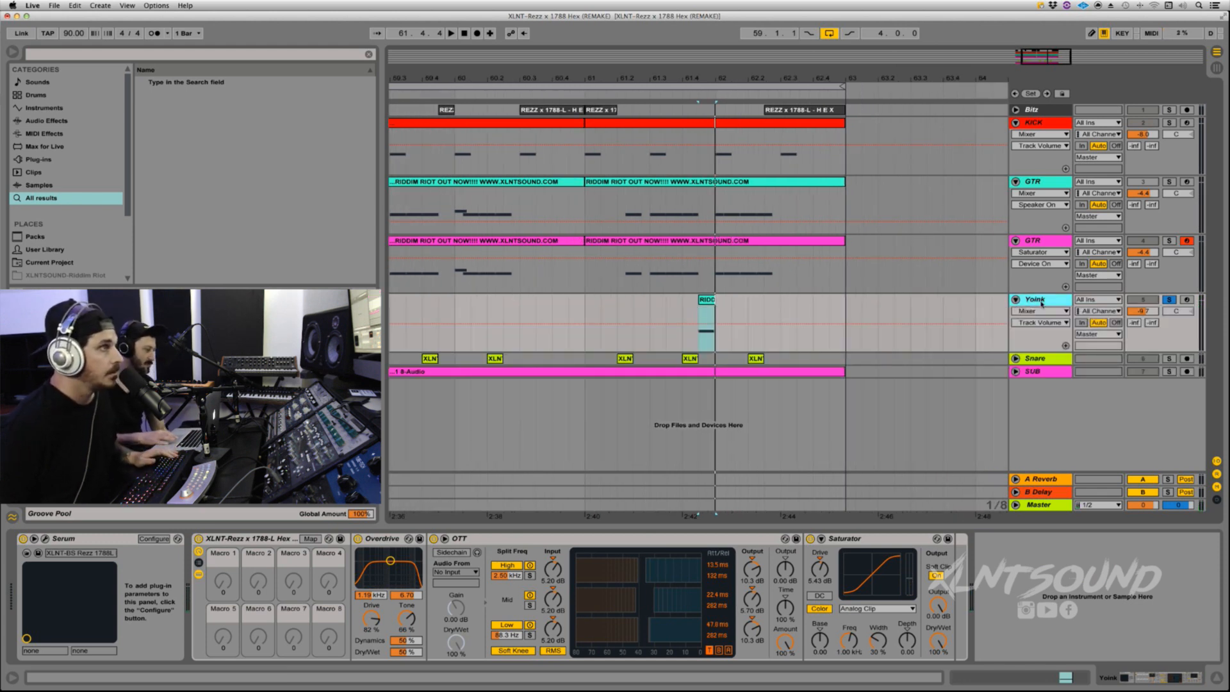
{"action": "key", "text": "super+d"}
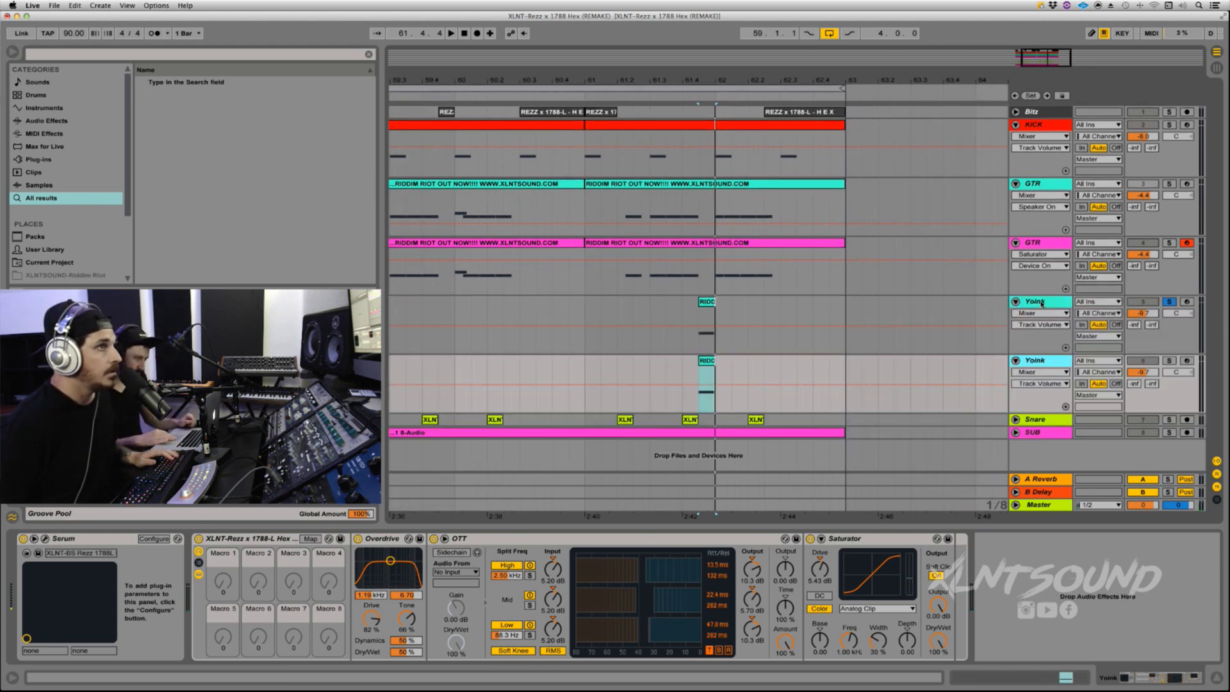
{"action": "left_click", "coordinate": [1068, 303]}
{"action": "left_click", "coordinate": [1168, 302]}
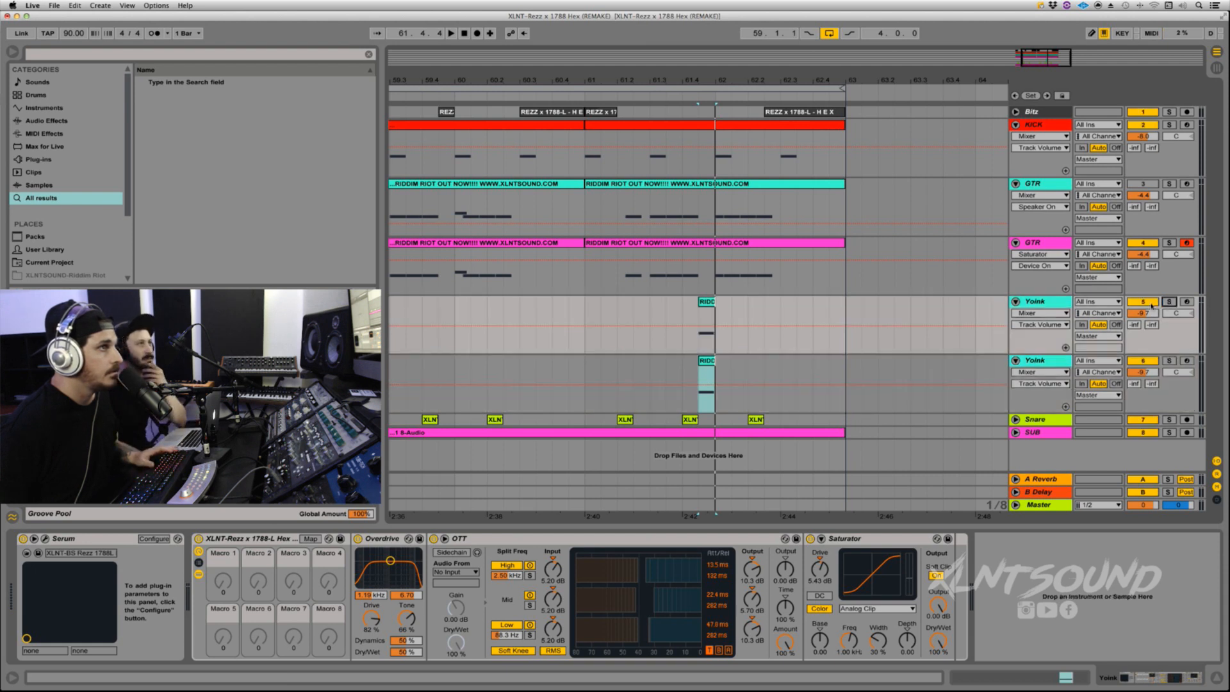
Mute the original Yoink track and play the duplicate within the full mix.
{"action": "key", "text": "space"}
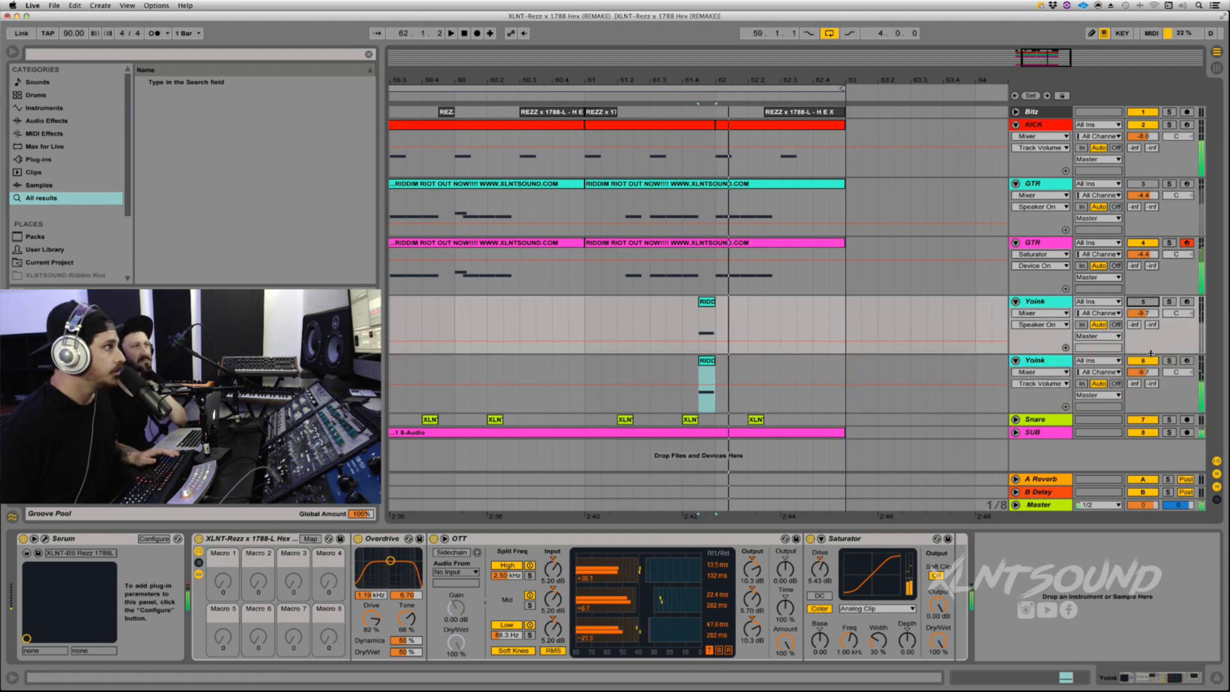
{"action": "key", "text": "space"}
{"action": "key", "text": "space"}
{"action": "key", "text": "space"}
Switch off the effect rack on the duplicated Yoink track and open its Serum in an enlarged window.
{"action": "left_click", "coordinate": [1036, 361]}
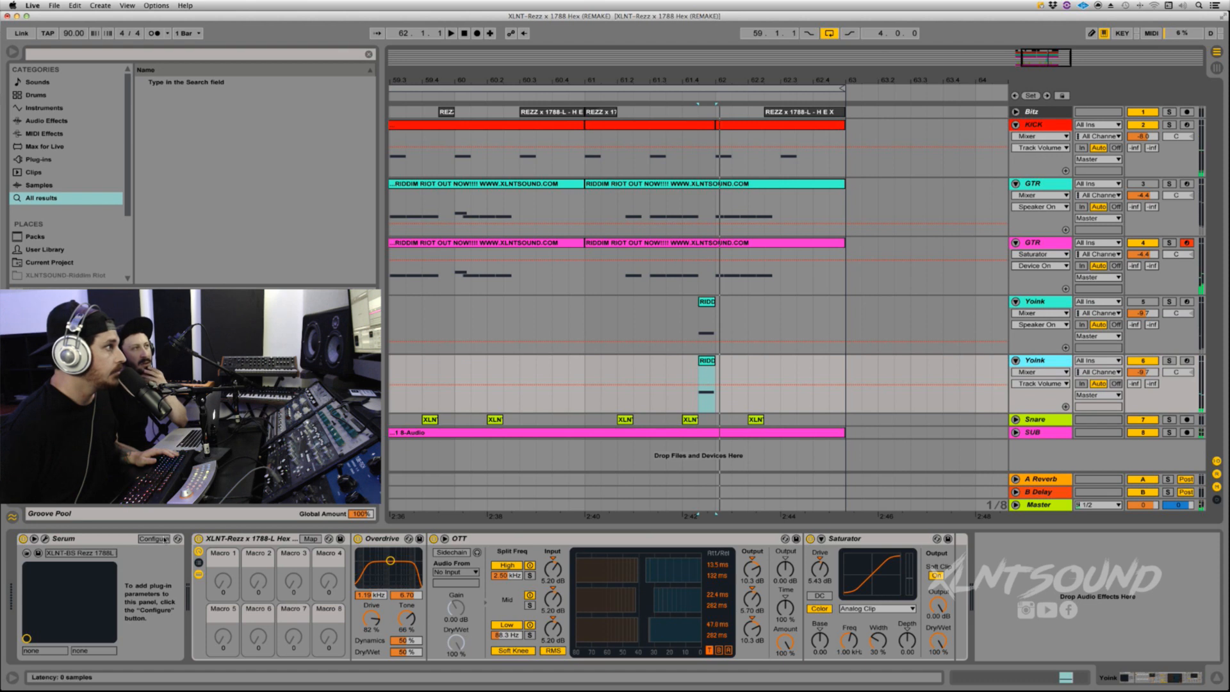
{"action": "left_click", "coordinate": [198, 538]}
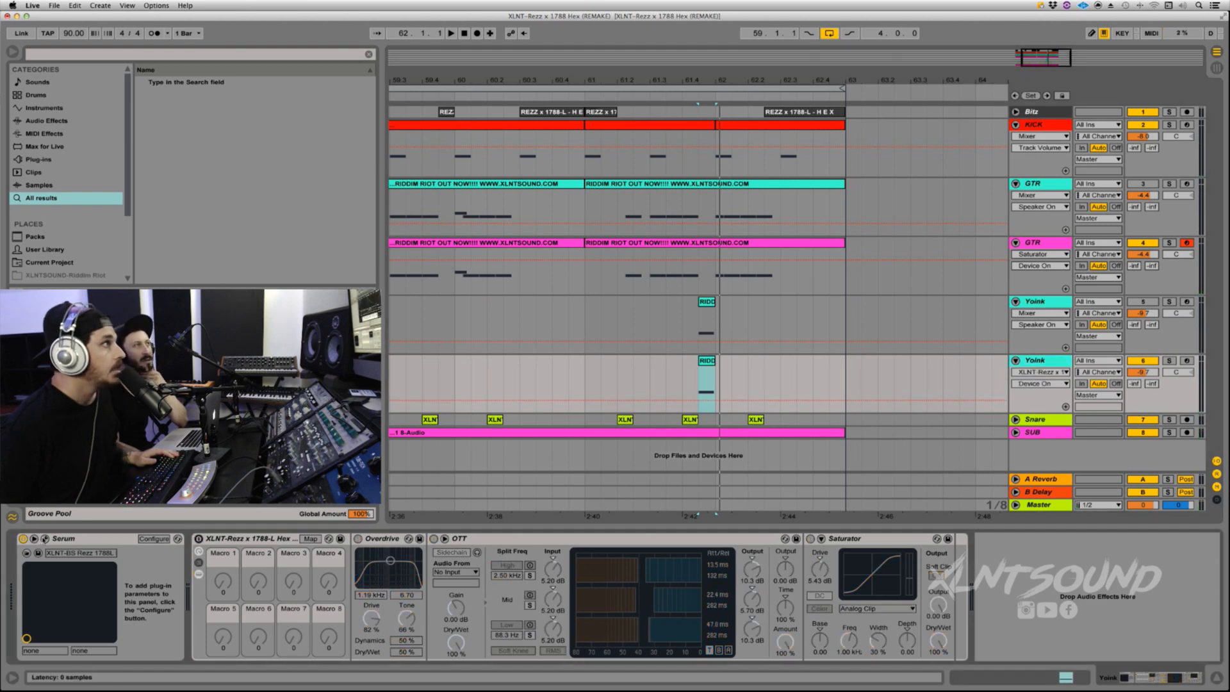
{"action": "left_click", "coordinate": [45, 538]}
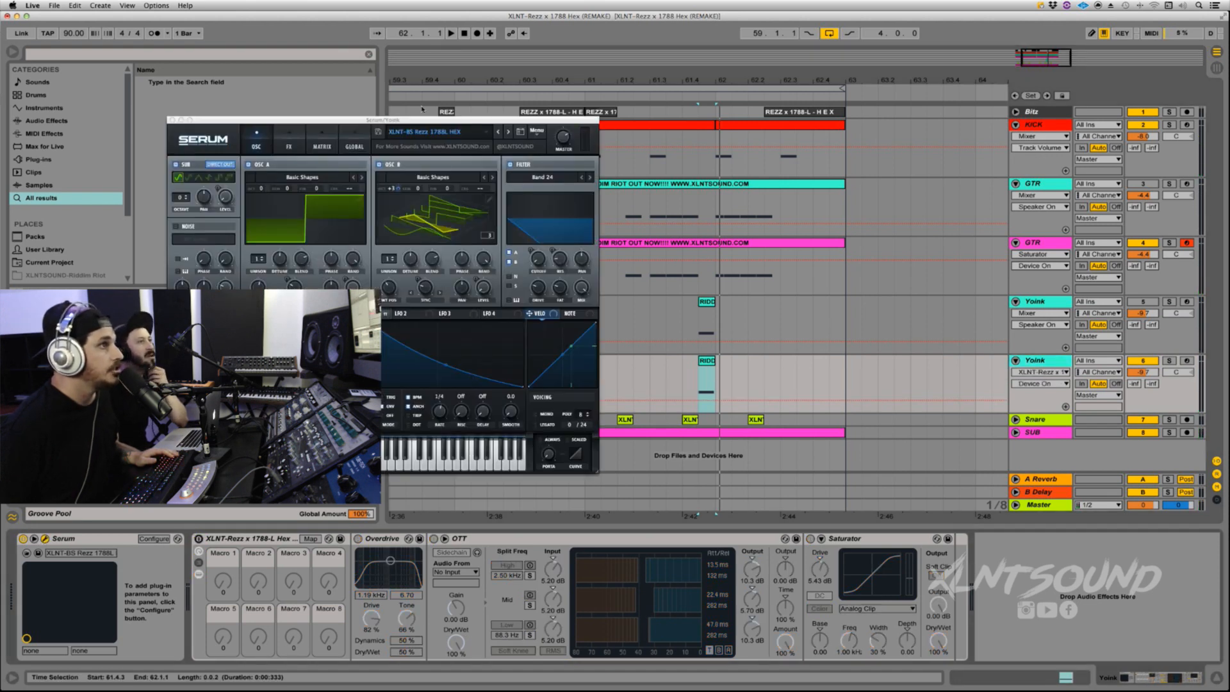
{"action": "left_click_drag", "start_coordinate": [419, 125], "coordinate": [751, 96]}
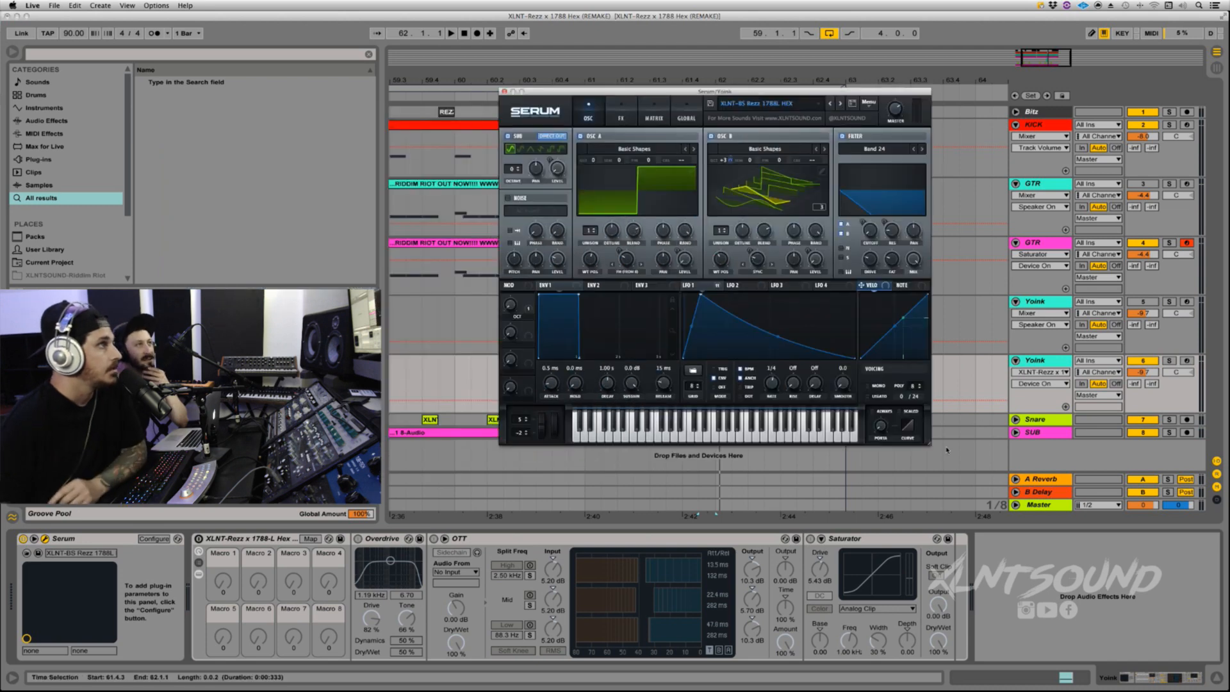
{"action": "left_click_drag", "start_coordinate": [930, 444], "coordinate": [1024, 471]}
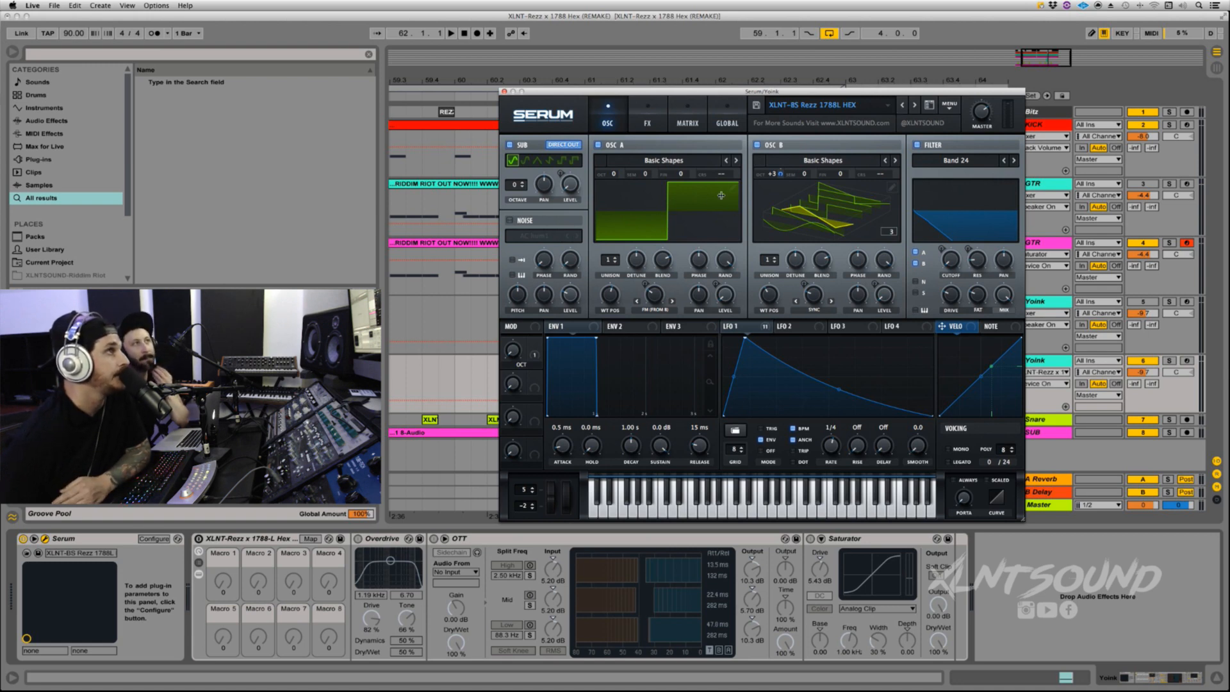
Reset Serum to the Init preset and audition the duplicated Yoink track soloed.
{"action": "left_click", "coordinate": [949, 106]}
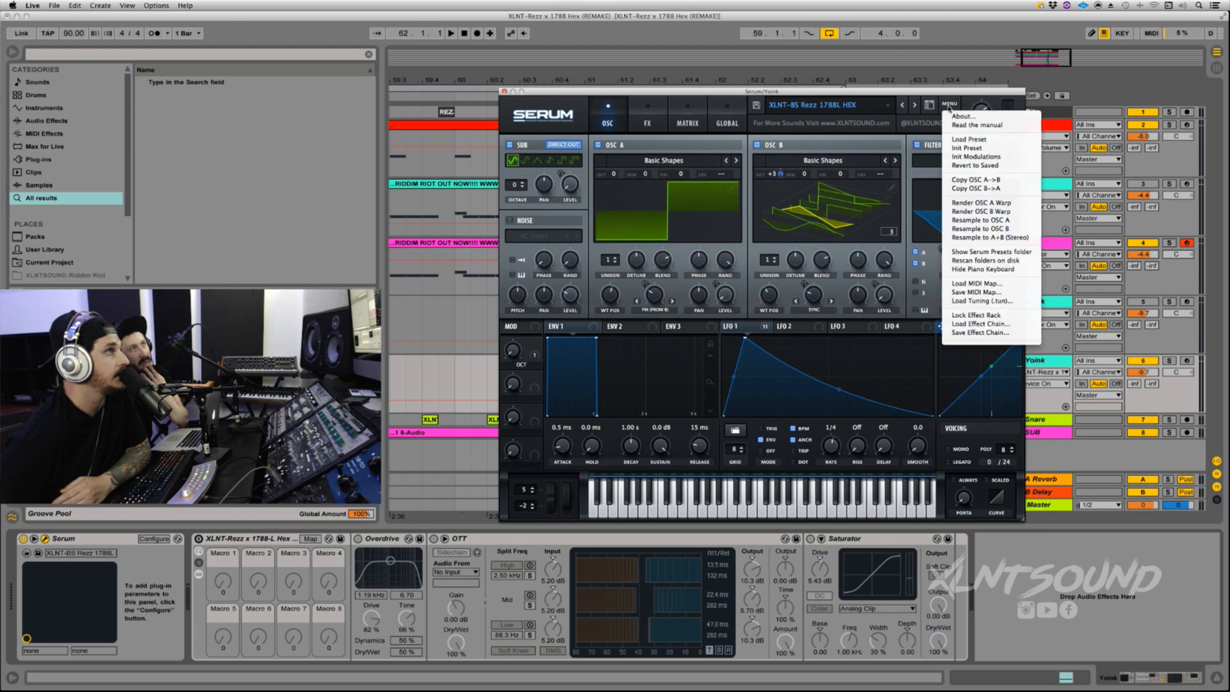
{"action": "left_click", "coordinate": [962, 149]}
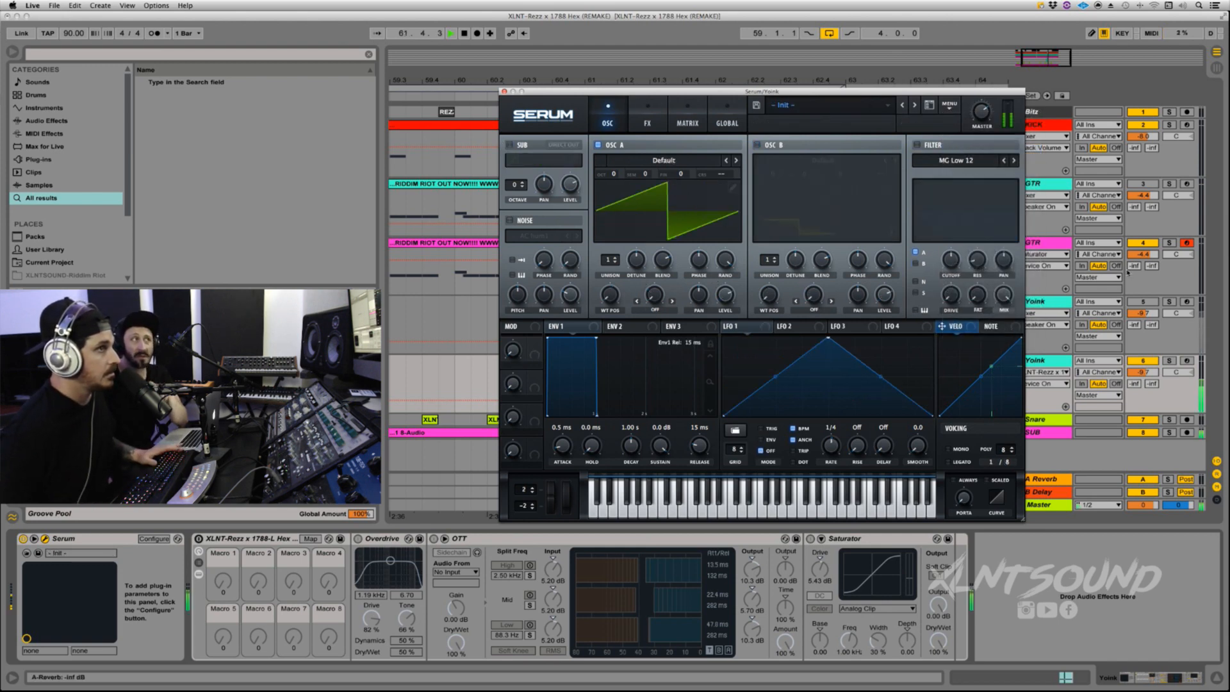
{"action": "left_click", "coordinate": [1170, 361]}
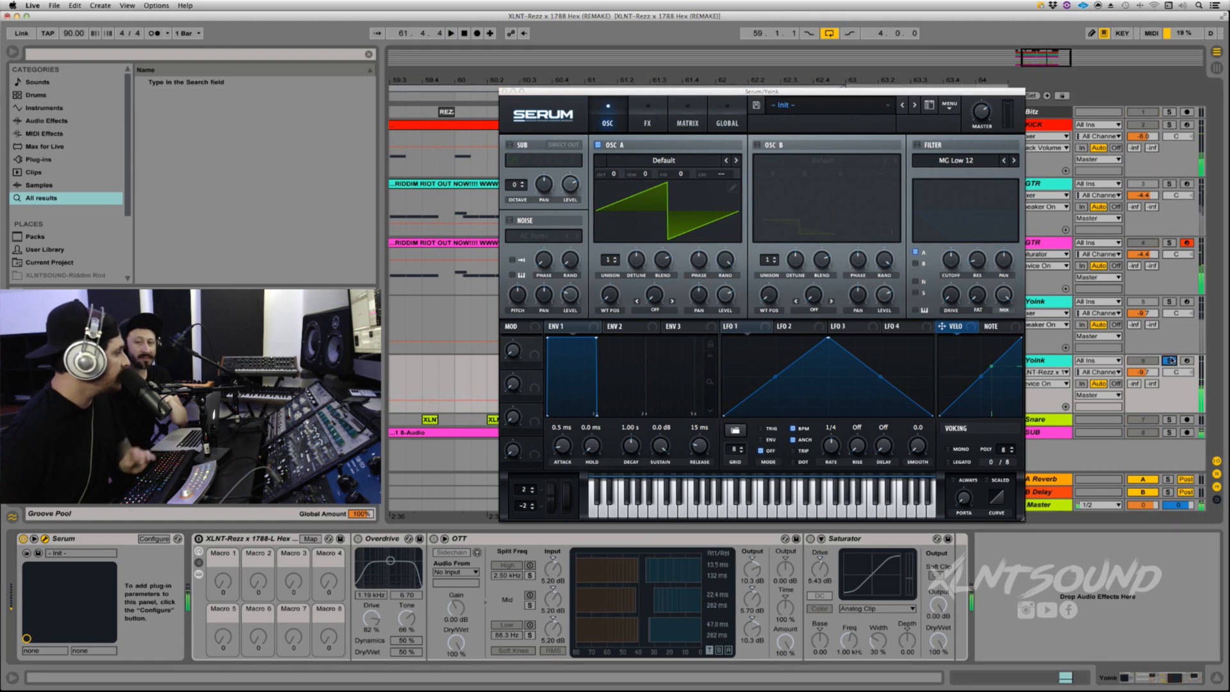
{"action": "key", "text": "space"}
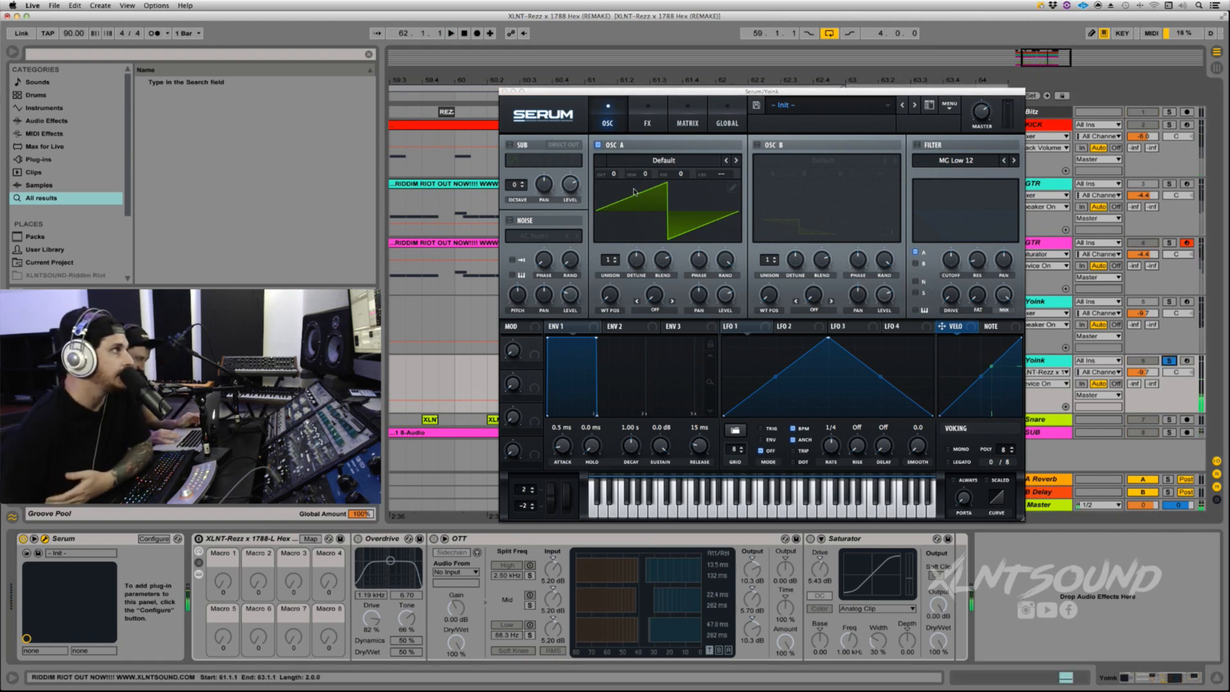
Load the Analog wavetable Basic Shapes into Serum's OSC A.
{"action": "left_click", "coordinate": [635, 160]}
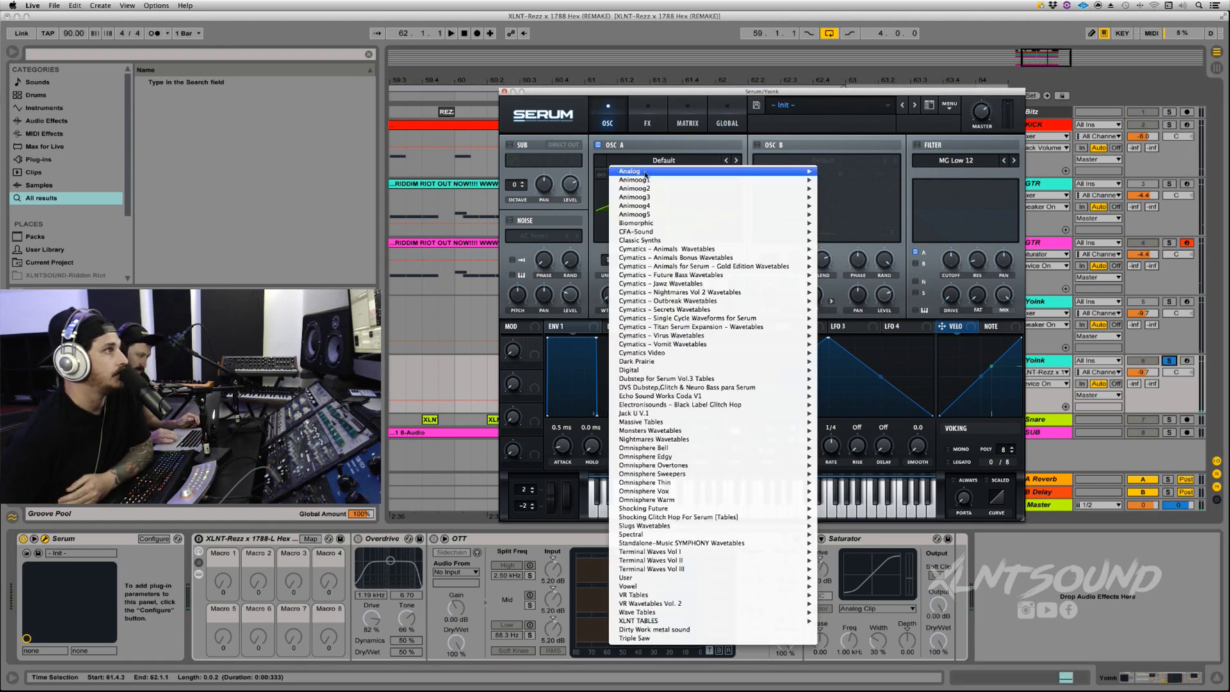
{"action": "mouse_move", "coordinate": [651, 199]}
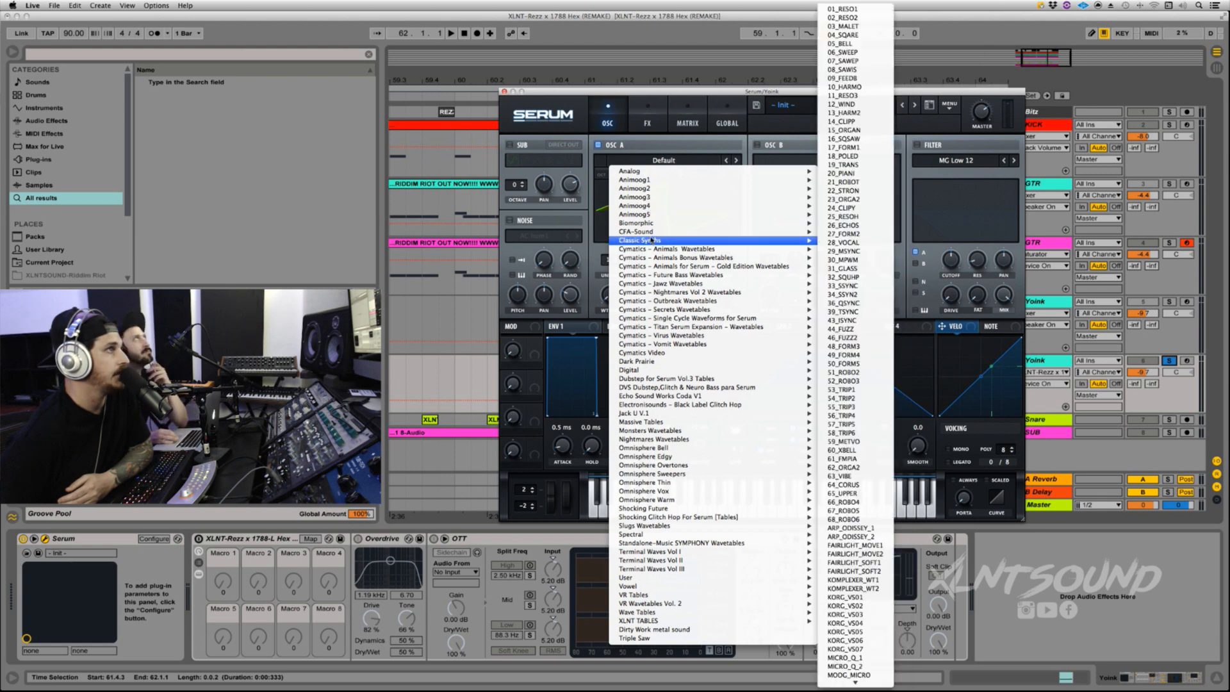
{"action": "mouse_move", "coordinate": [663, 173]}
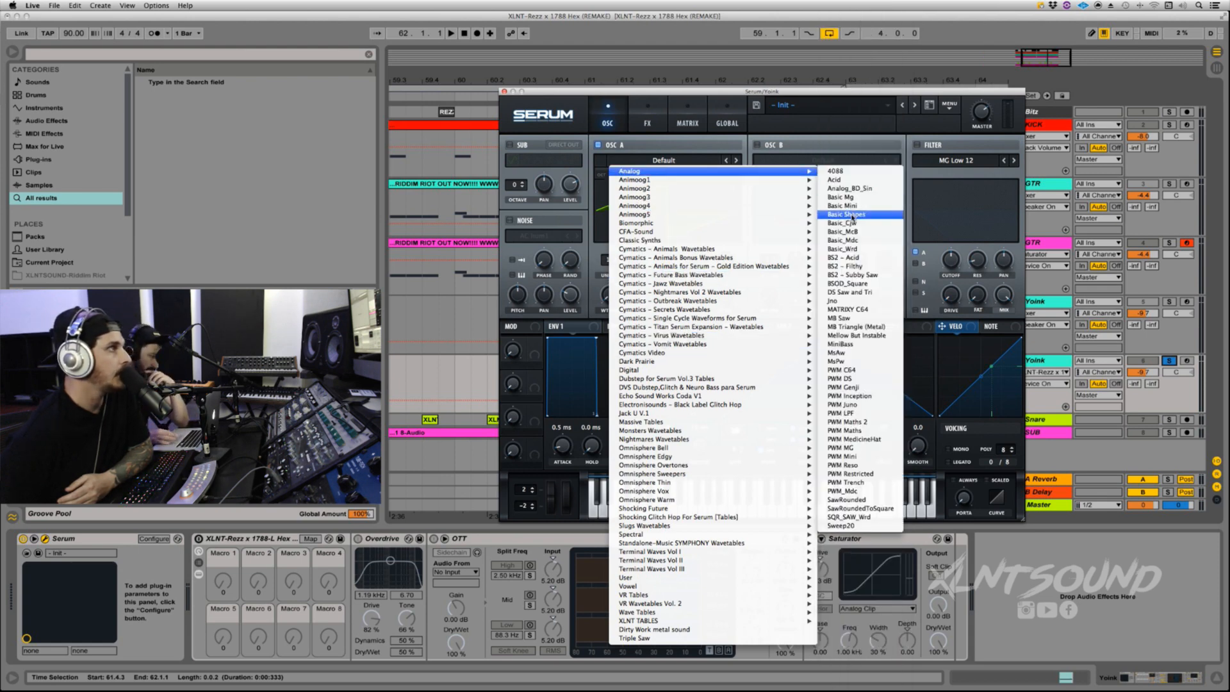
{"action": "left_click", "coordinate": [853, 216]}
{"action": "left_click", "coordinate": [736, 160]}
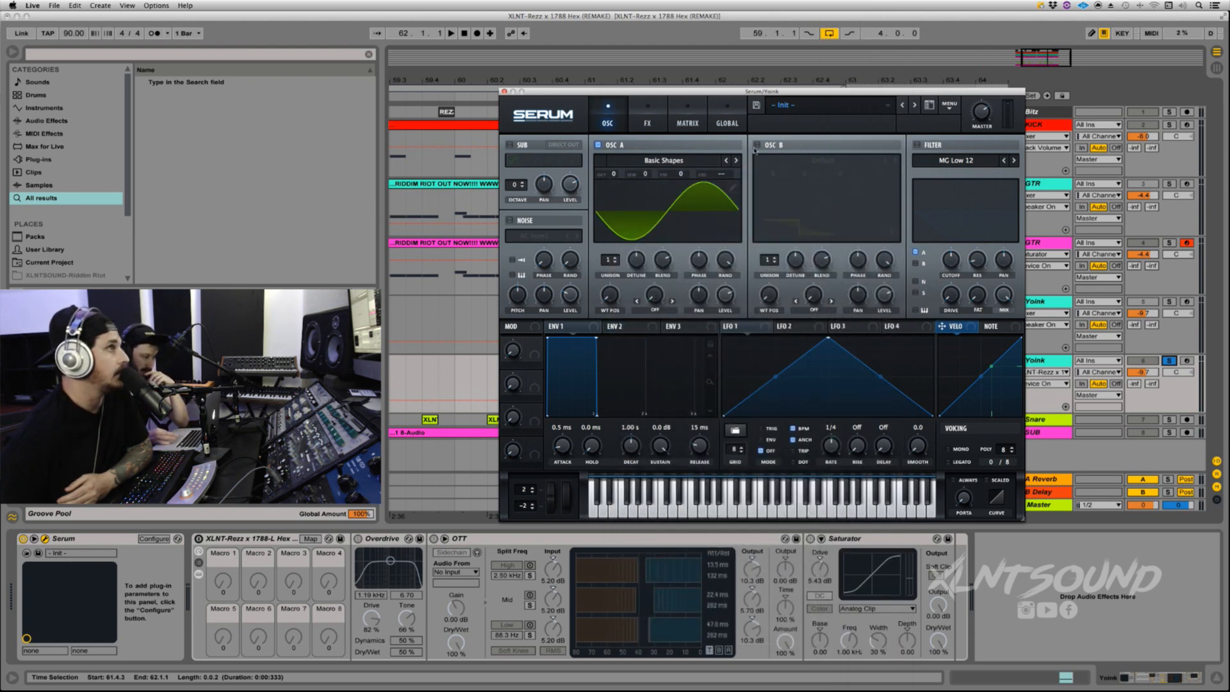
Enable OSC B, load the Basic Shapes wavetable into it, and turn its level down.
{"action": "left_click", "coordinate": [758, 146]}
{"action": "left_click", "coordinate": [817, 160]}
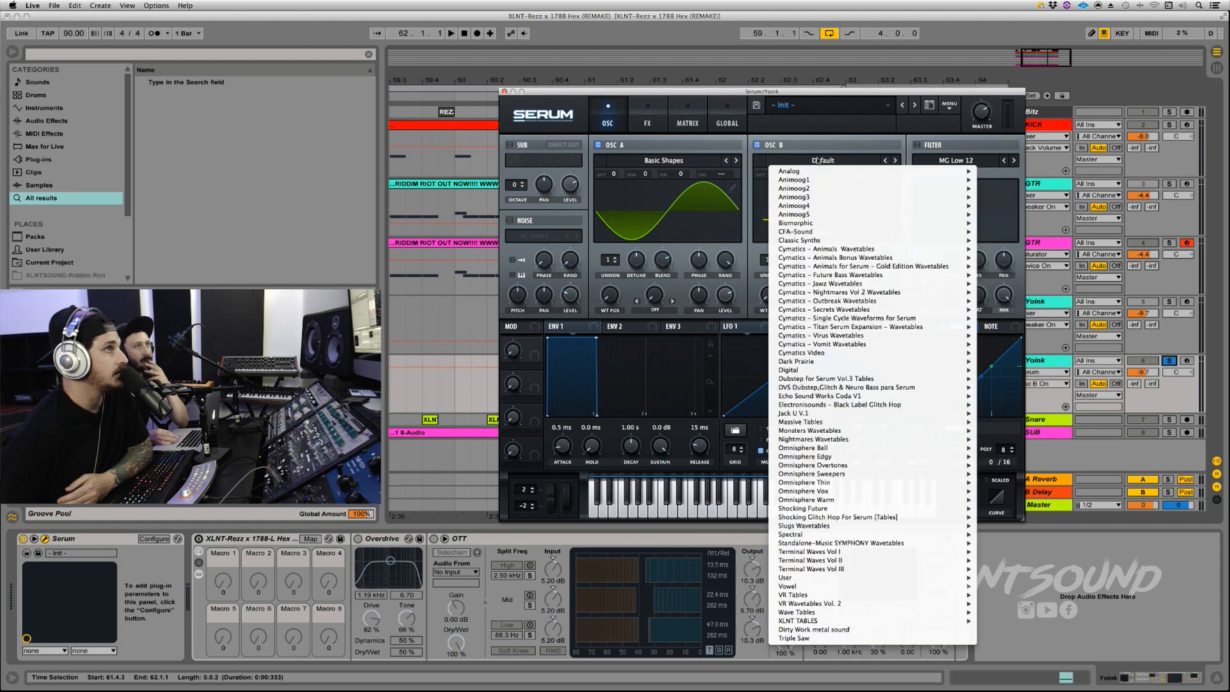
{"action": "mouse_move", "coordinate": [833, 179]}
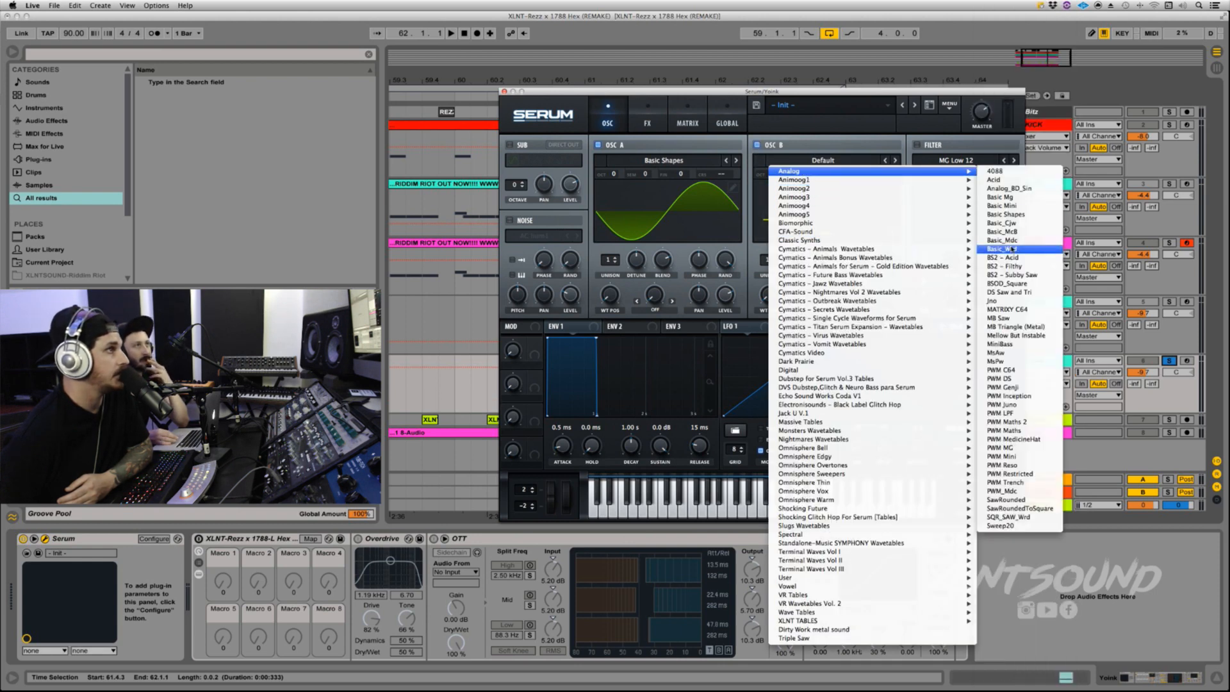
{"action": "left_click", "coordinate": [1006, 214]}
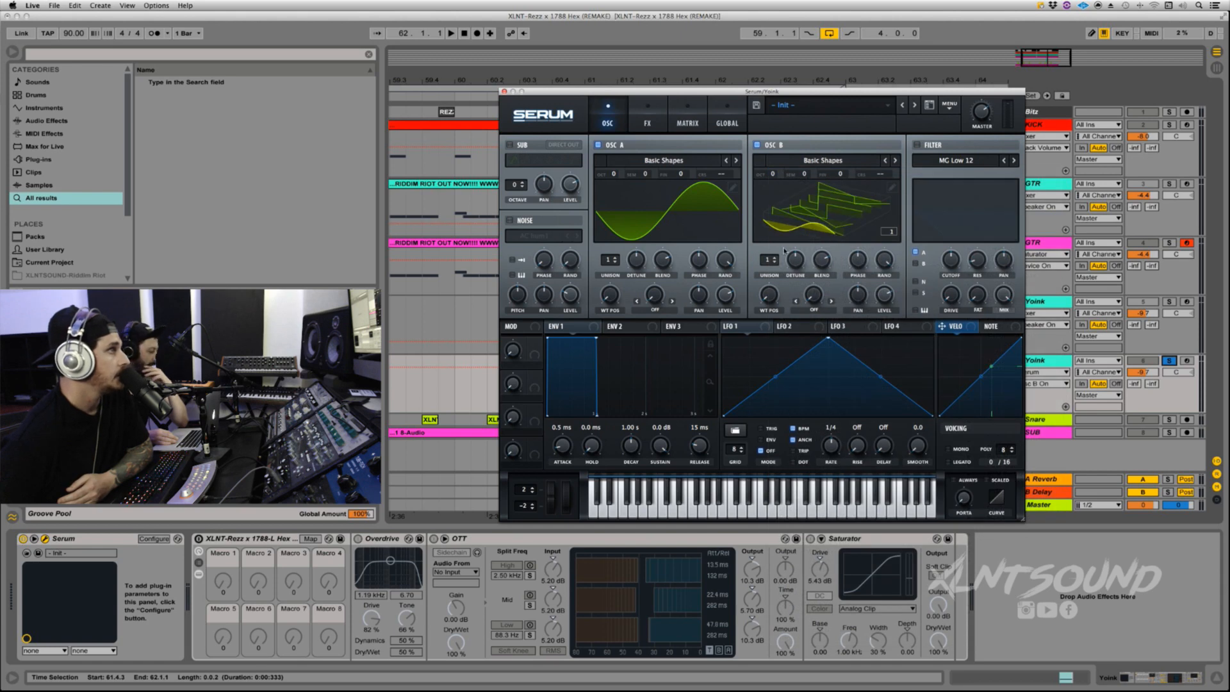
{"action": "left_click_drag", "start_coordinate": [886, 299], "coordinate": [883, 470]}
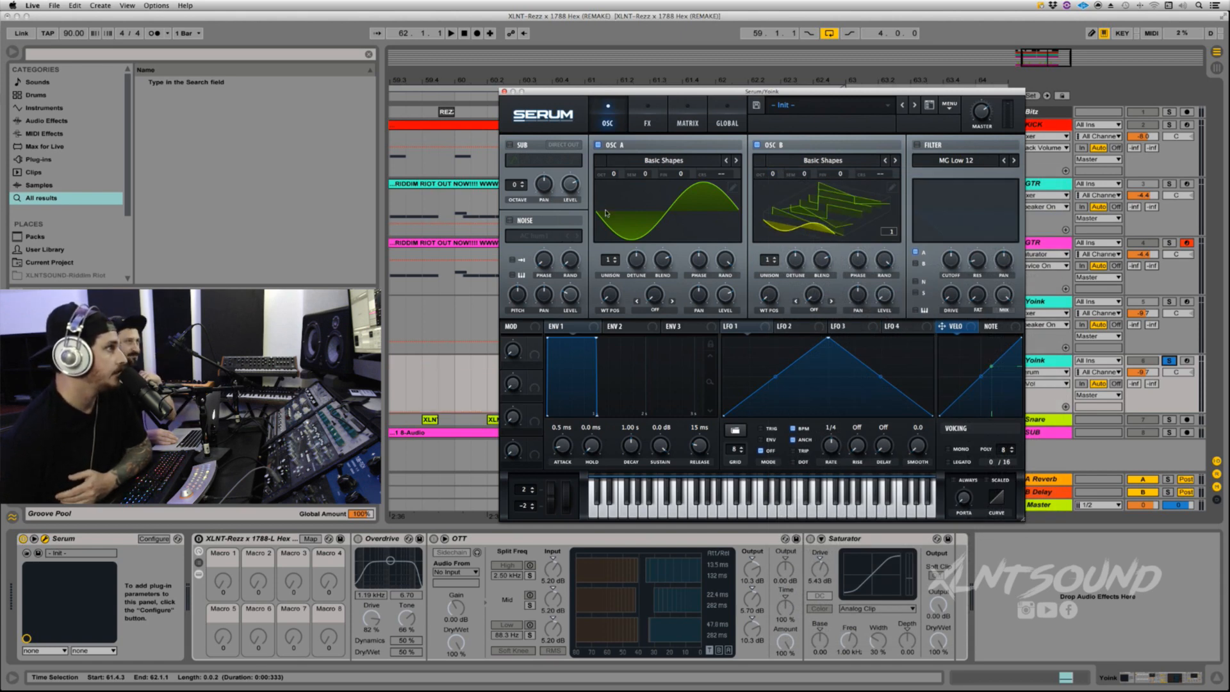
Move OSC A's wavetable position to the square wave and turn down its level.
{"action": "left_click_drag", "start_coordinate": [610, 295], "coordinate": [608, 246]}
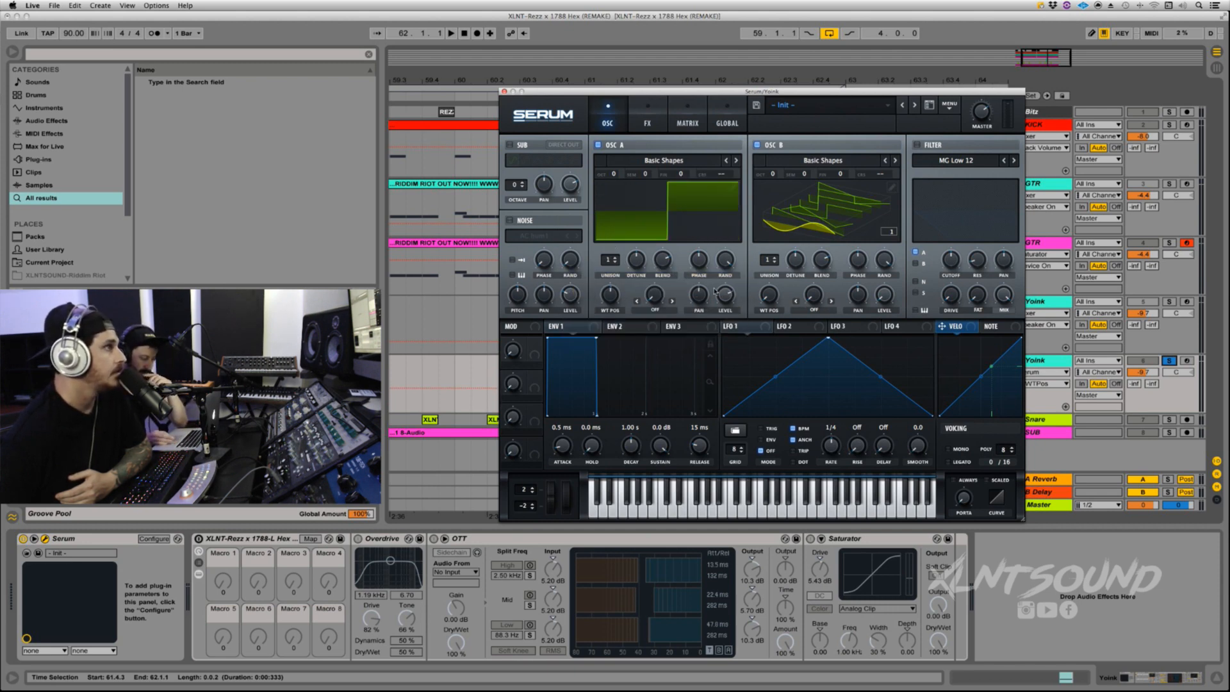
{"action": "left_click_drag", "start_coordinate": [720, 292], "coordinate": [704, 446]}
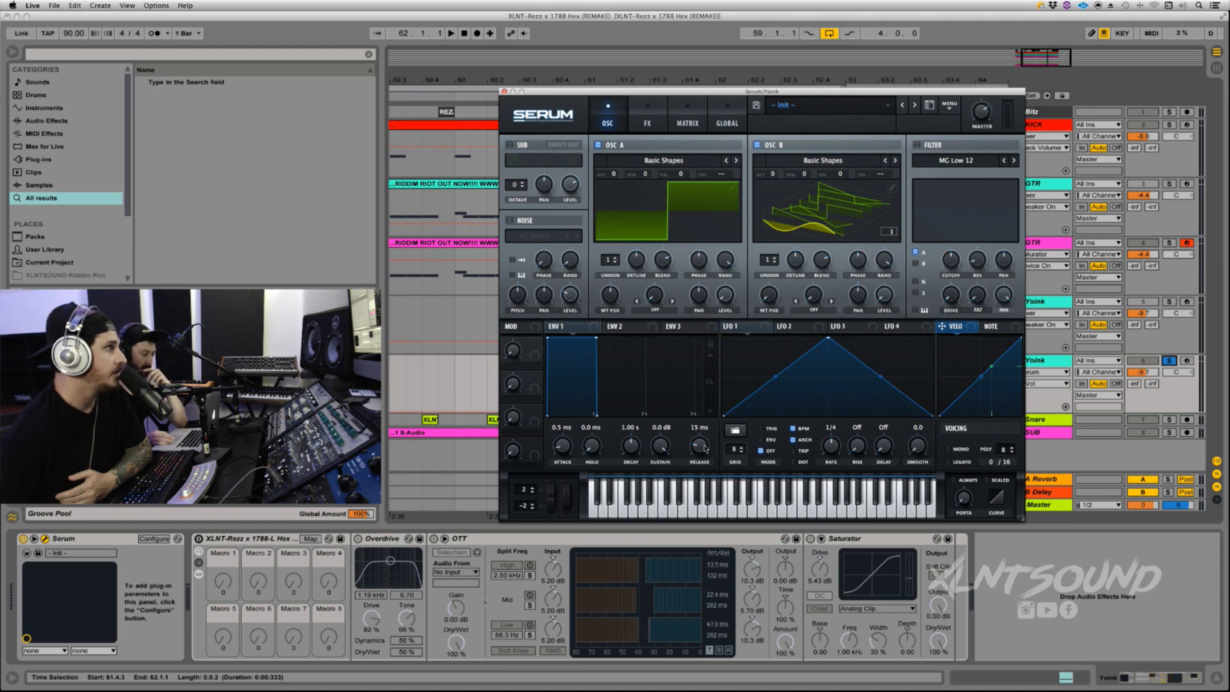
Set OSC A's warp mode to FM (from B) and raise the warp amount.
{"action": "left_click", "coordinate": [649, 311]}
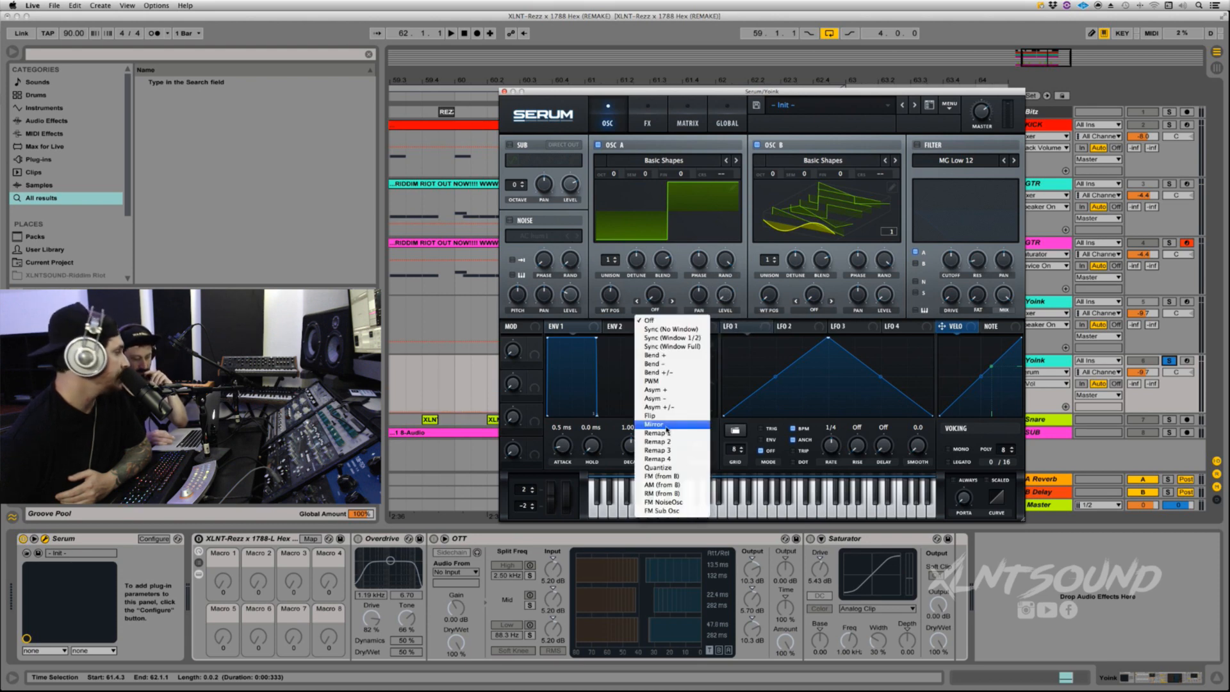
{"action": "left_click", "coordinate": [663, 478]}
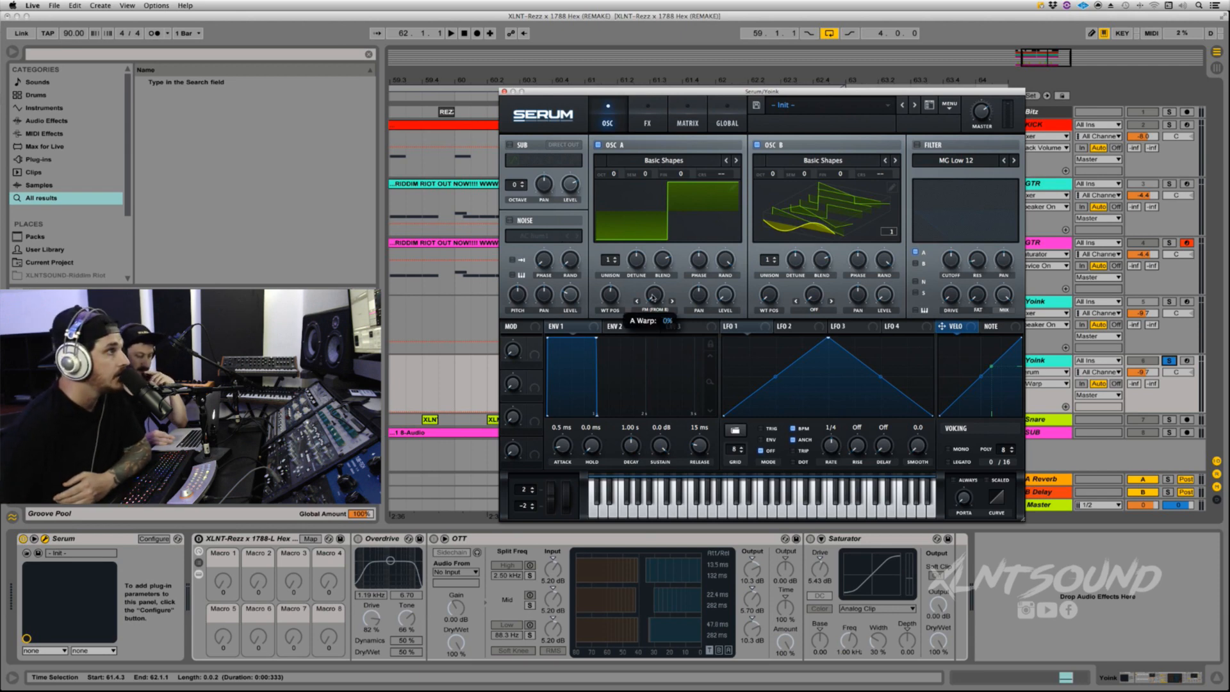
{"action": "left_click_drag", "start_coordinate": [653, 297], "coordinate": [652, 264]}
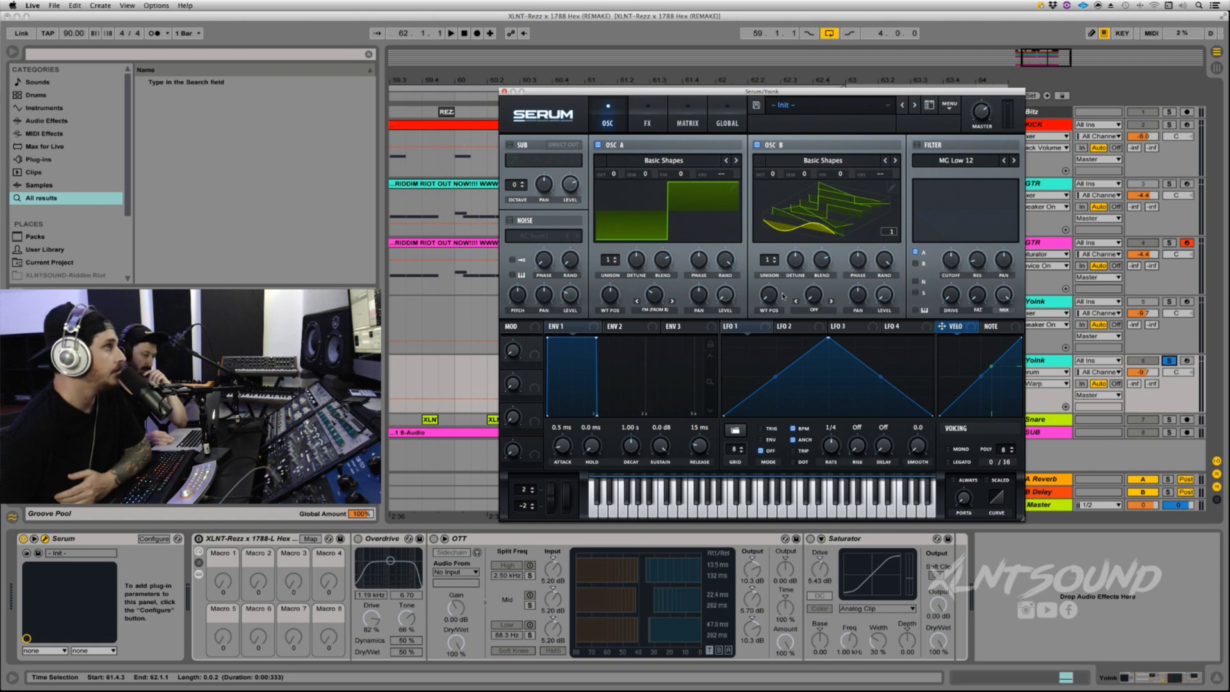
Set OSC B's wavetable position to 3, comparing its waveform in the 2D and 3D views.
{"action": "left_click", "coordinate": [821, 213]}
{"action": "left_click_drag", "start_coordinate": [769, 296], "coordinate": [769, 269]}
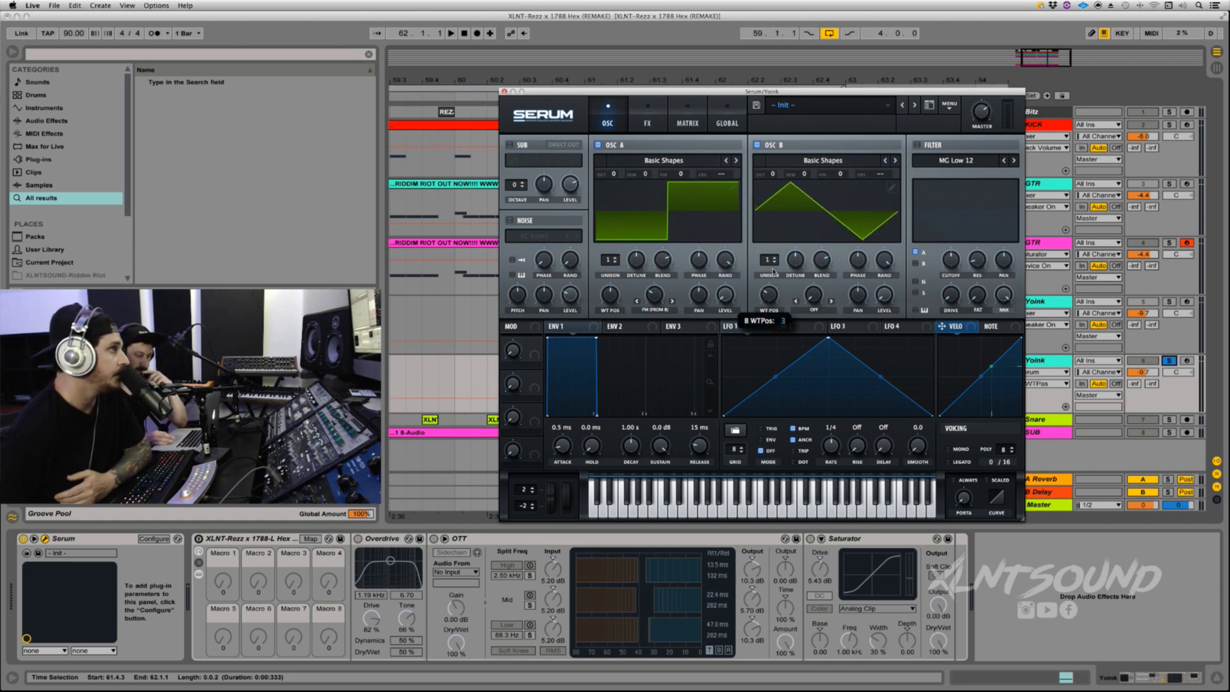
{"action": "left_click", "coordinate": [814, 213]}
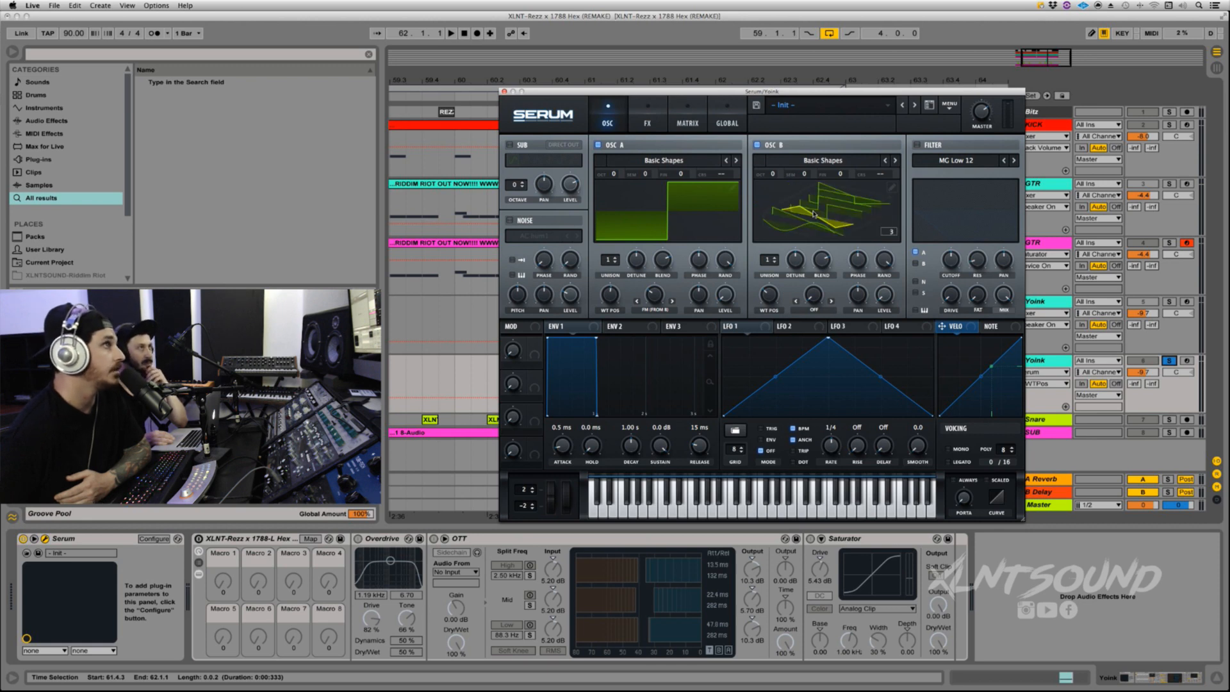
{"action": "left_click", "coordinate": [813, 213]}
{"action": "left_click", "coordinate": [814, 214]}
{"action": "left_click", "coordinate": [815, 214]}
{"action": "left_click", "coordinate": [814, 214]}
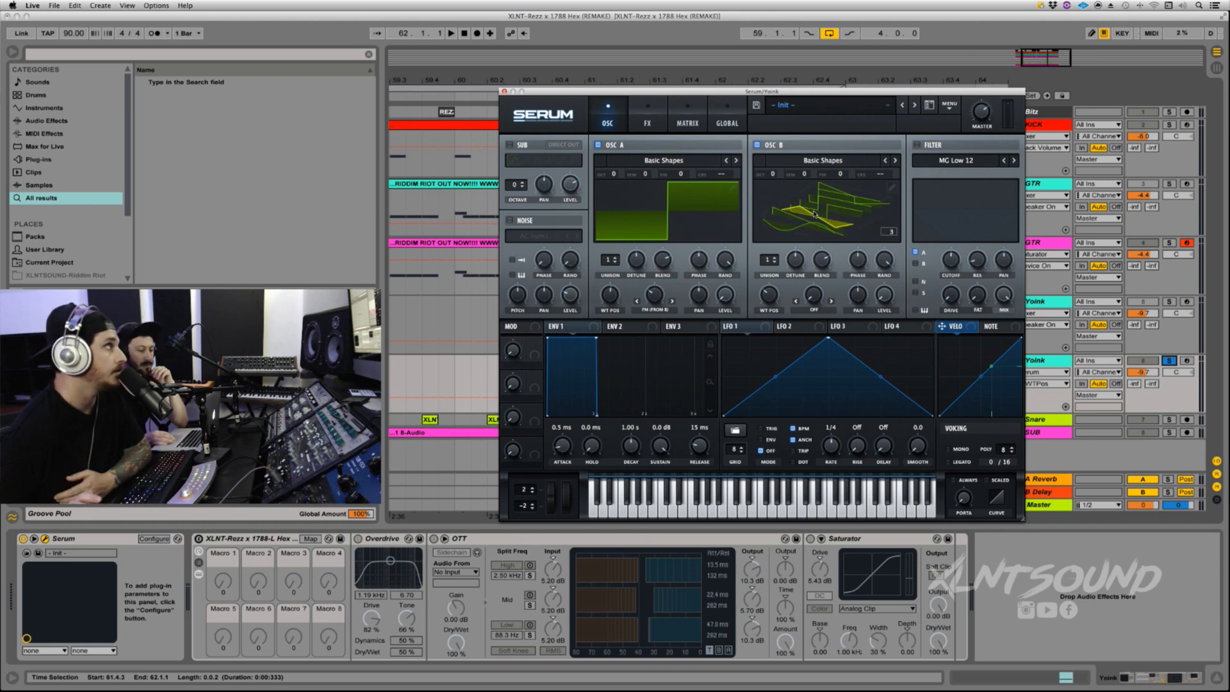
{"action": "left_click", "coordinate": [814, 213]}
{"action": "left_click", "coordinate": [814, 214]}
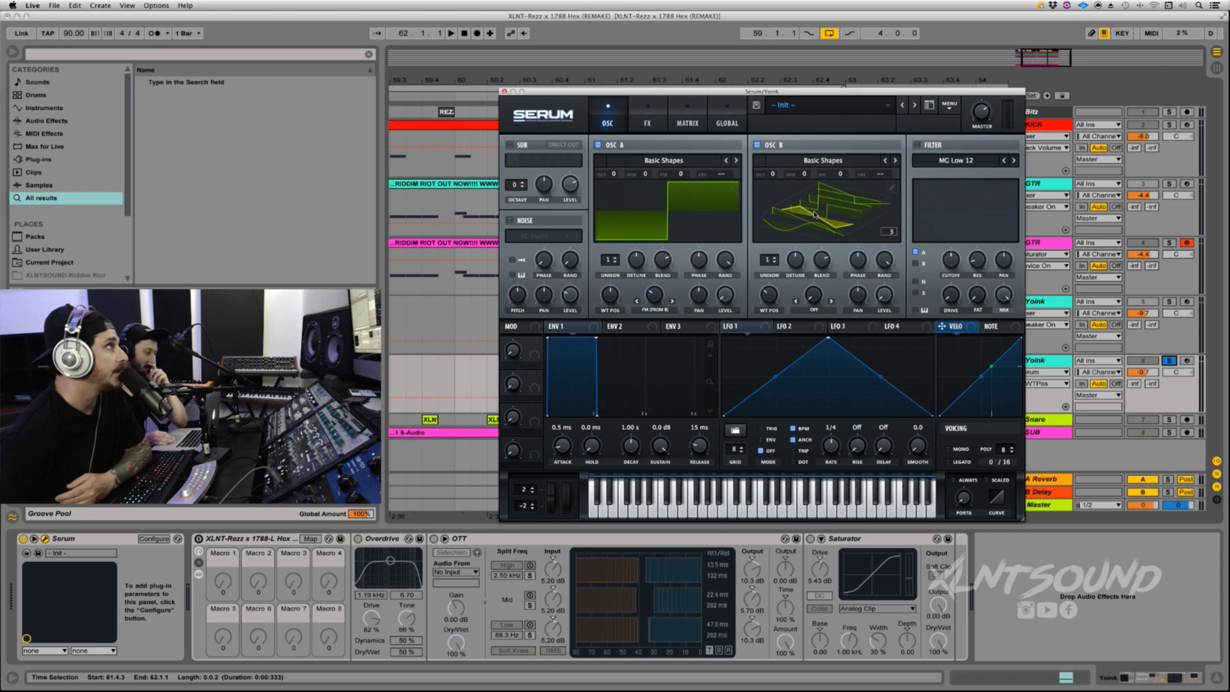
{"action": "left_click", "coordinate": [814, 213]}
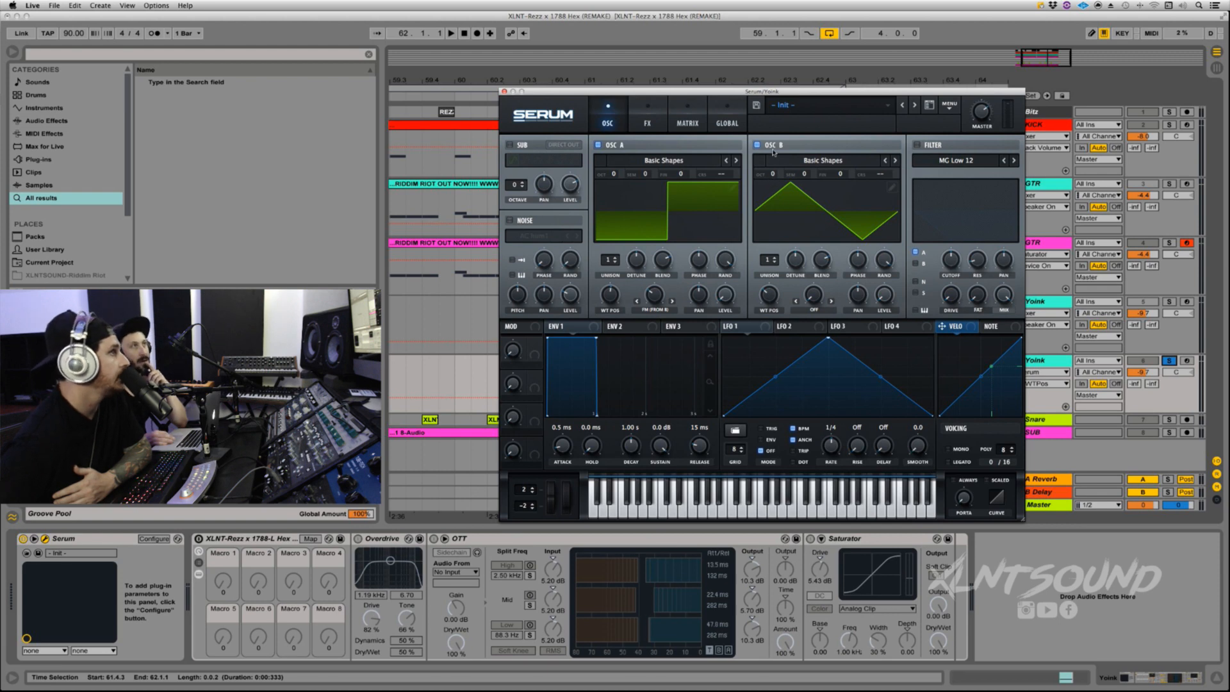
Raise OSC B's octave to +3 and set its warp mode to Sync (No Window).
{"action": "left_click_drag", "start_coordinate": [772, 174], "coordinate": [759, 124]}
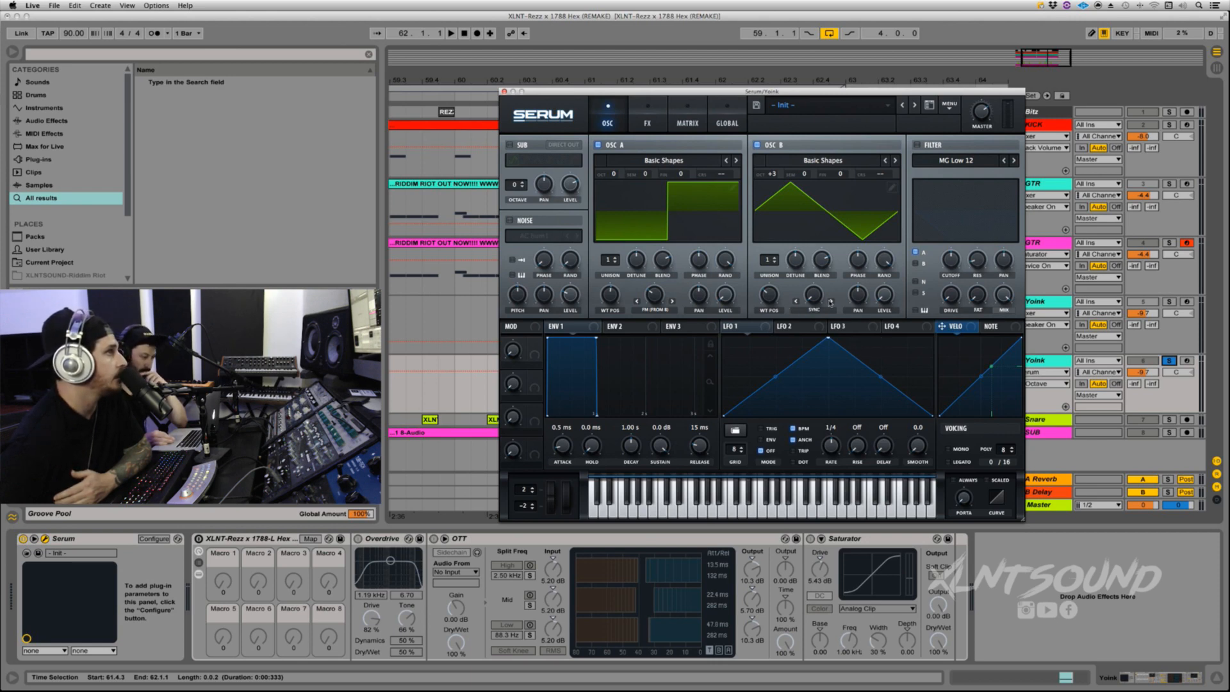
{"action": "left_click", "coordinate": [832, 304]}
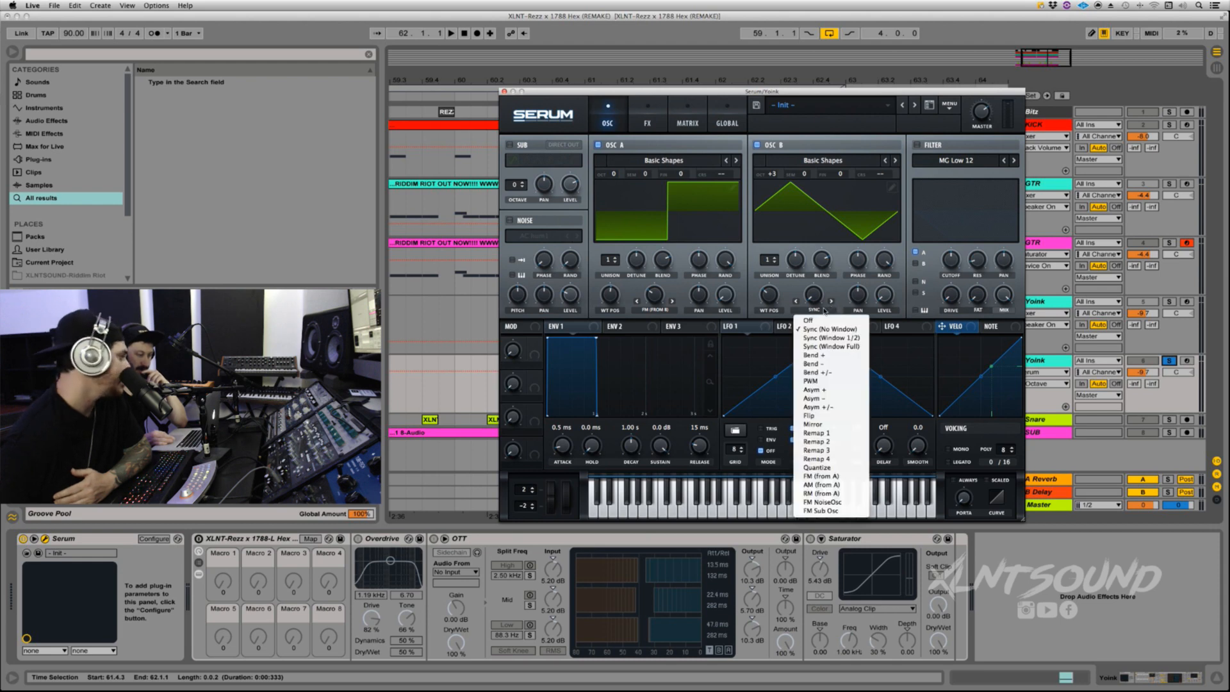
{"action": "left_click", "coordinate": [835, 297]}
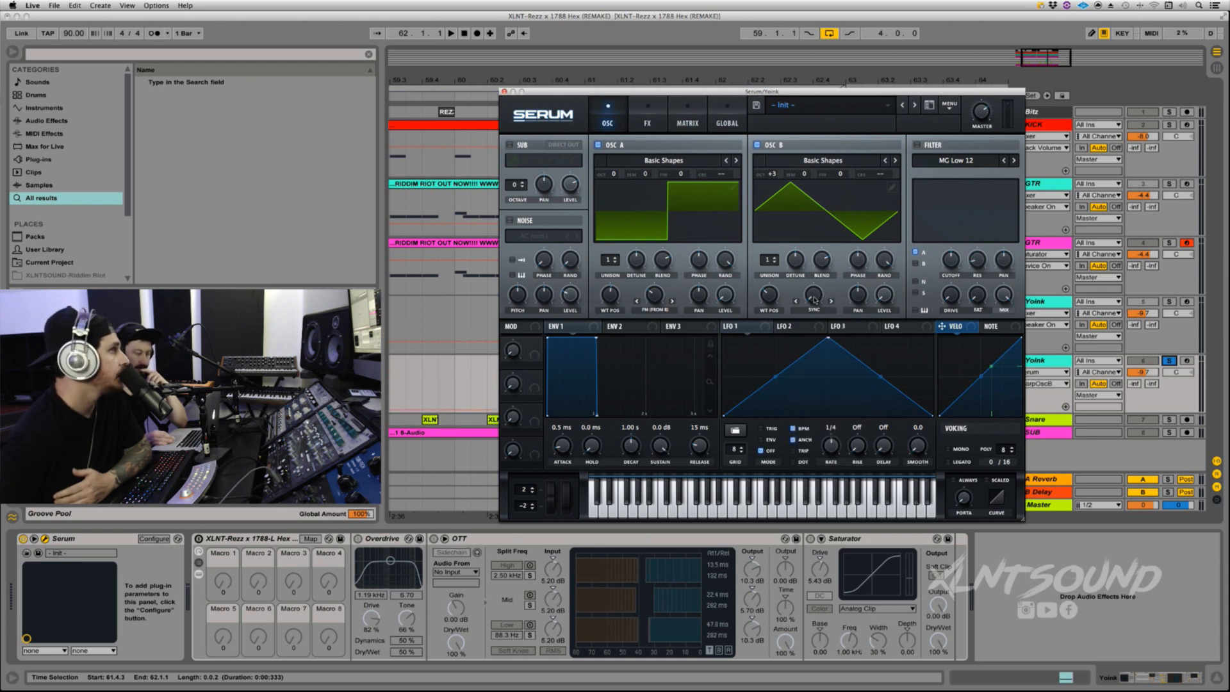
Raise OSC B's Sync warp amount and play back the selected notes to hear the sound.
{"action": "left_click_drag", "start_coordinate": [815, 299], "coordinate": [815, 280]}
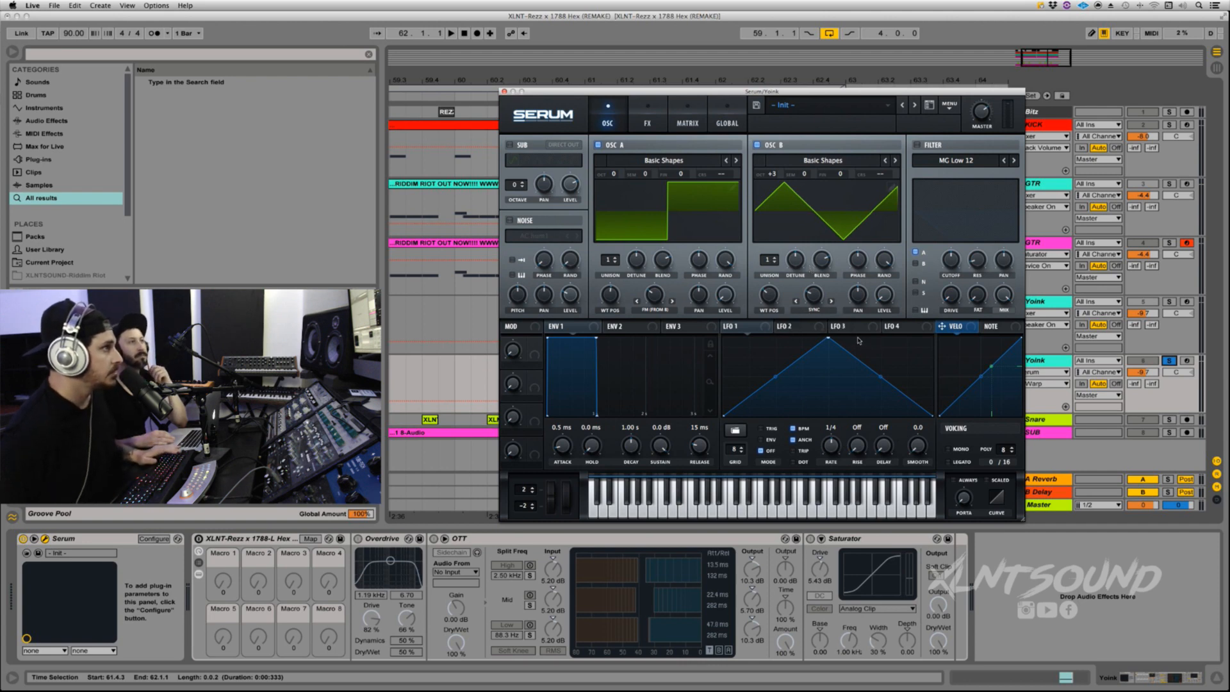
{"action": "key", "text": "space"}
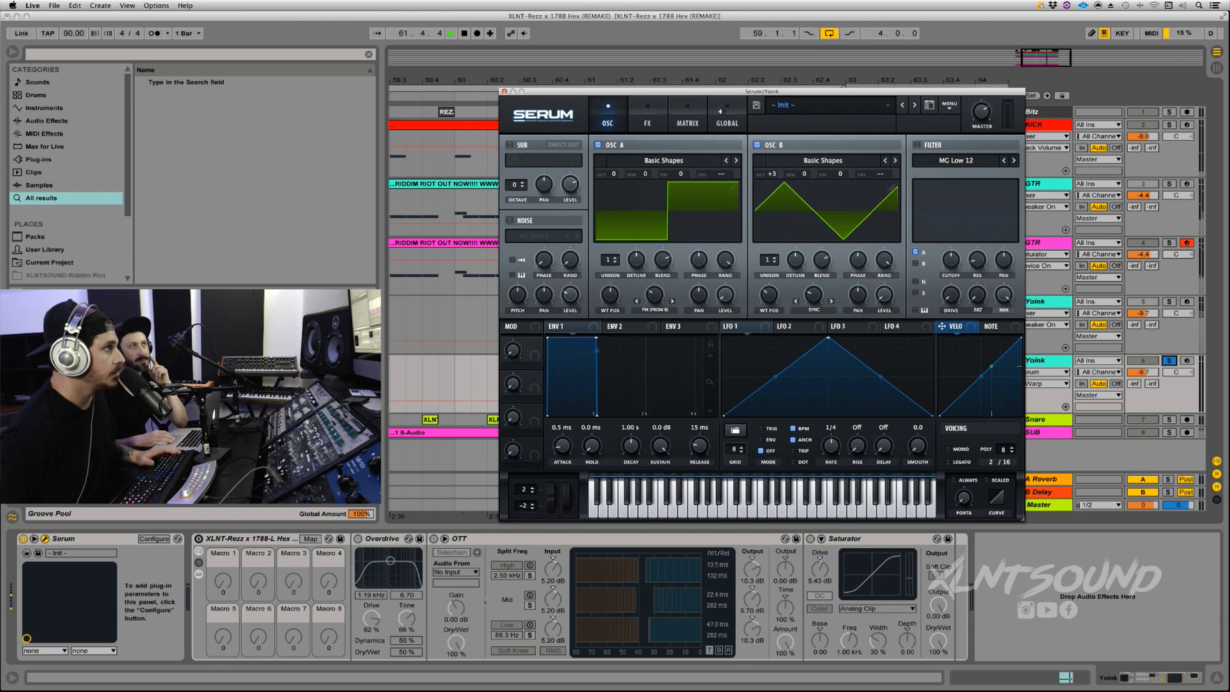
{"action": "left_click_drag", "start_coordinate": [718, 91], "coordinate": [808, 122]}
{"action": "key", "text": "space"}
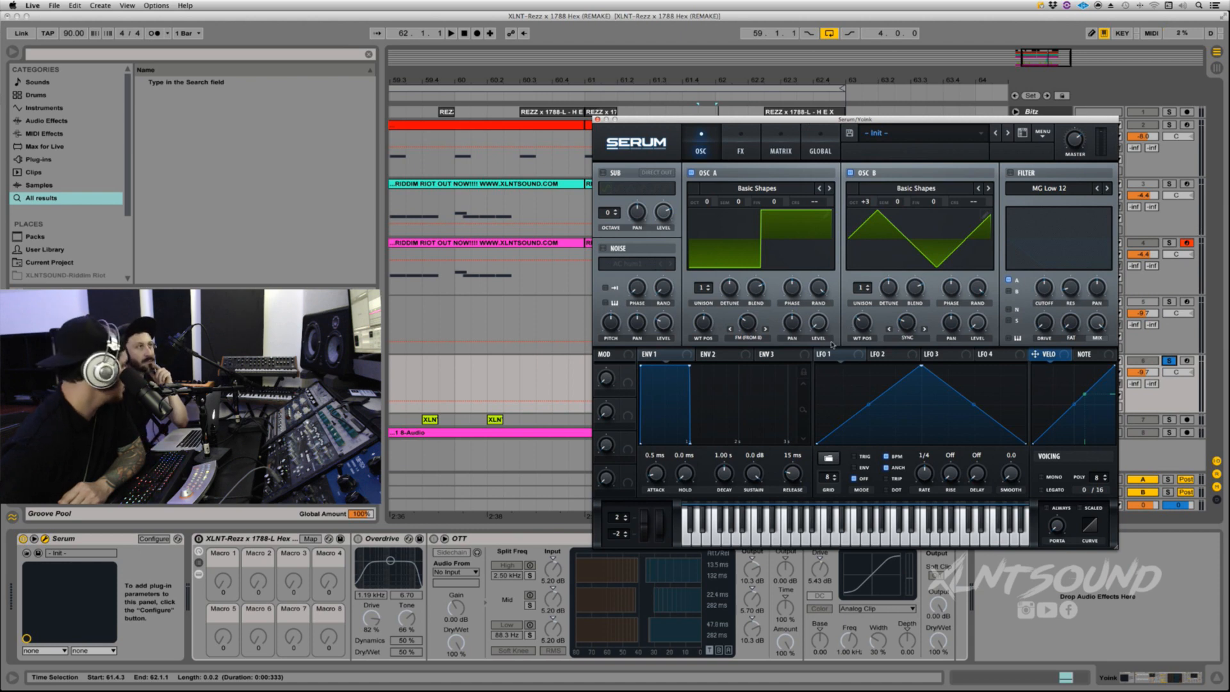
Reshape LFO 1 with an early peak and an inward-curved decay, and set its mode to Env.
{"action": "left_click_drag", "start_coordinate": [923, 366], "coordinate": [851, 343]}
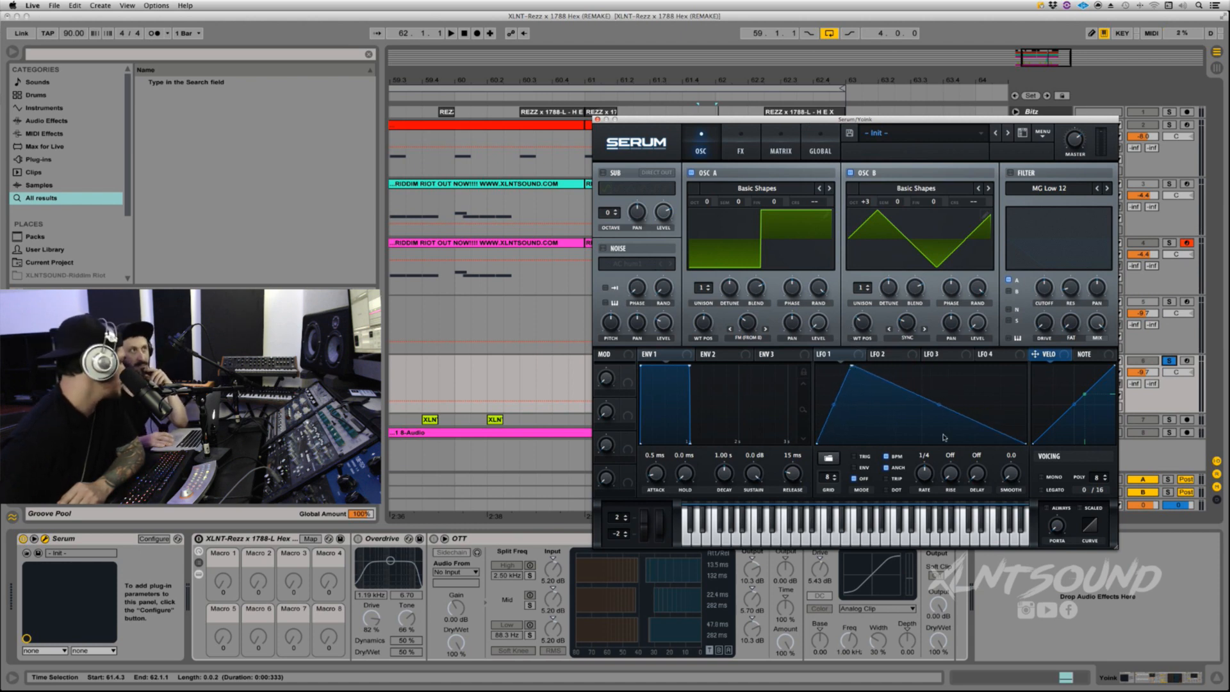
{"action": "left_click_drag", "start_coordinate": [945, 411], "coordinate": [942, 410]}
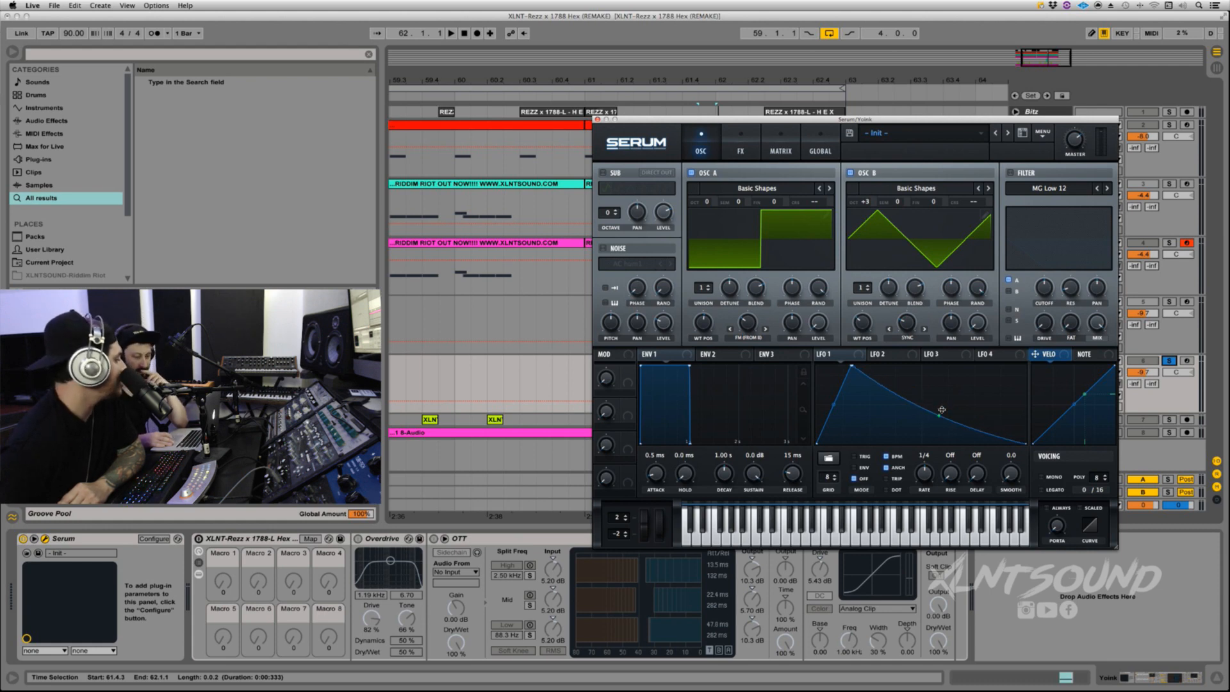
{"action": "left_click", "coordinate": [860, 468]}
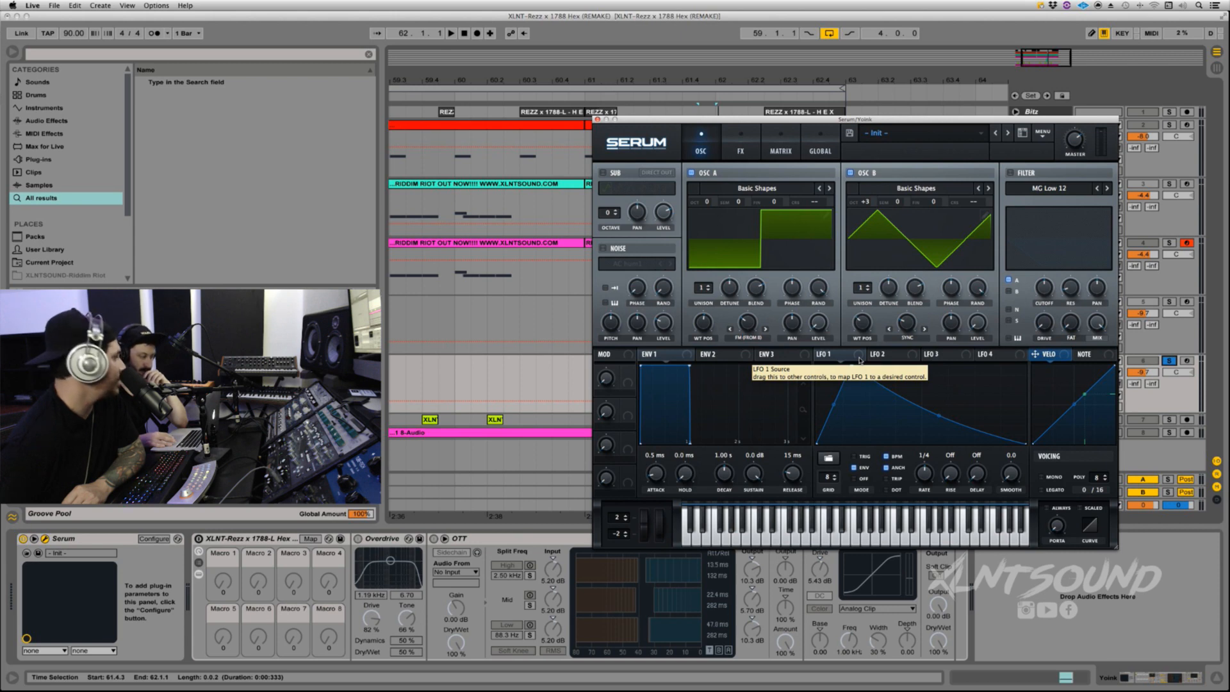
Assign LFO 1 to OSC A's level and to its warp, with a warp modulation amount of 28.
{"action": "left_click_drag", "start_coordinate": [860, 360], "coordinate": [813, 324]}
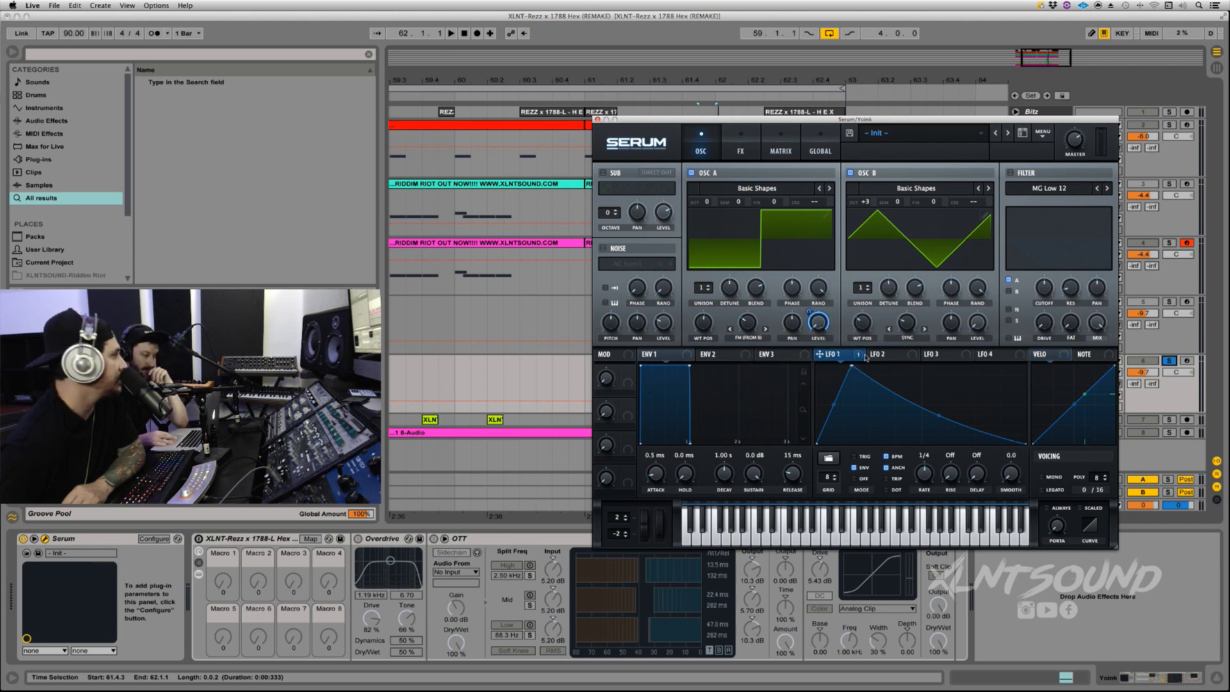
{"action": "left_click_drag", "start_coordinate": [855, 354], "coordinate": [734, 336]}
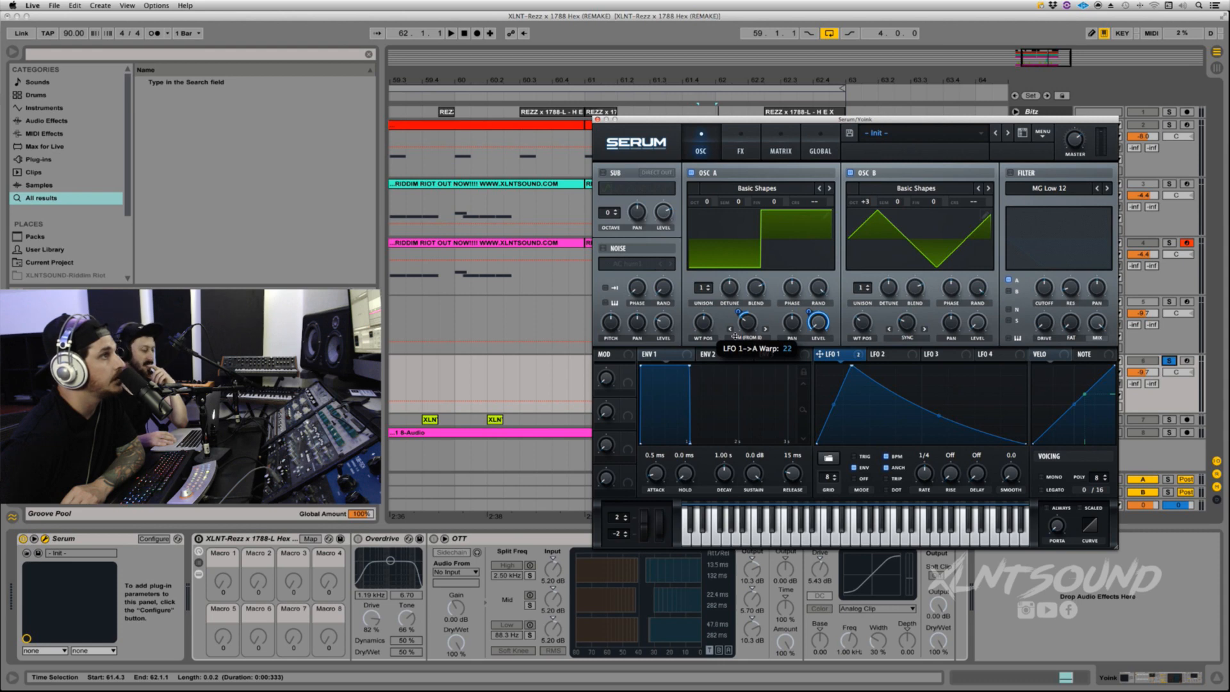
{"action": "left_click_drag", "start_coordinate": [735, 336], "coordinate": [734, 338]}
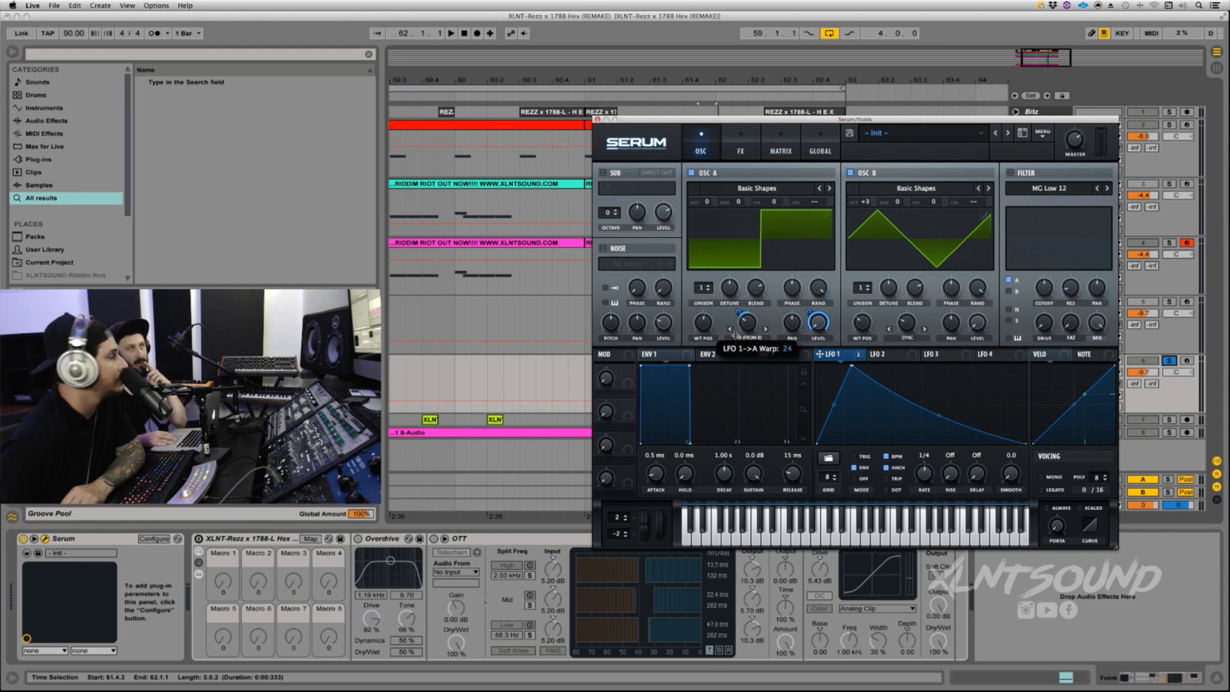
{"action": "left_click_drag", "start_coordinate": [735, 334], "coordinate": [735, 333]}
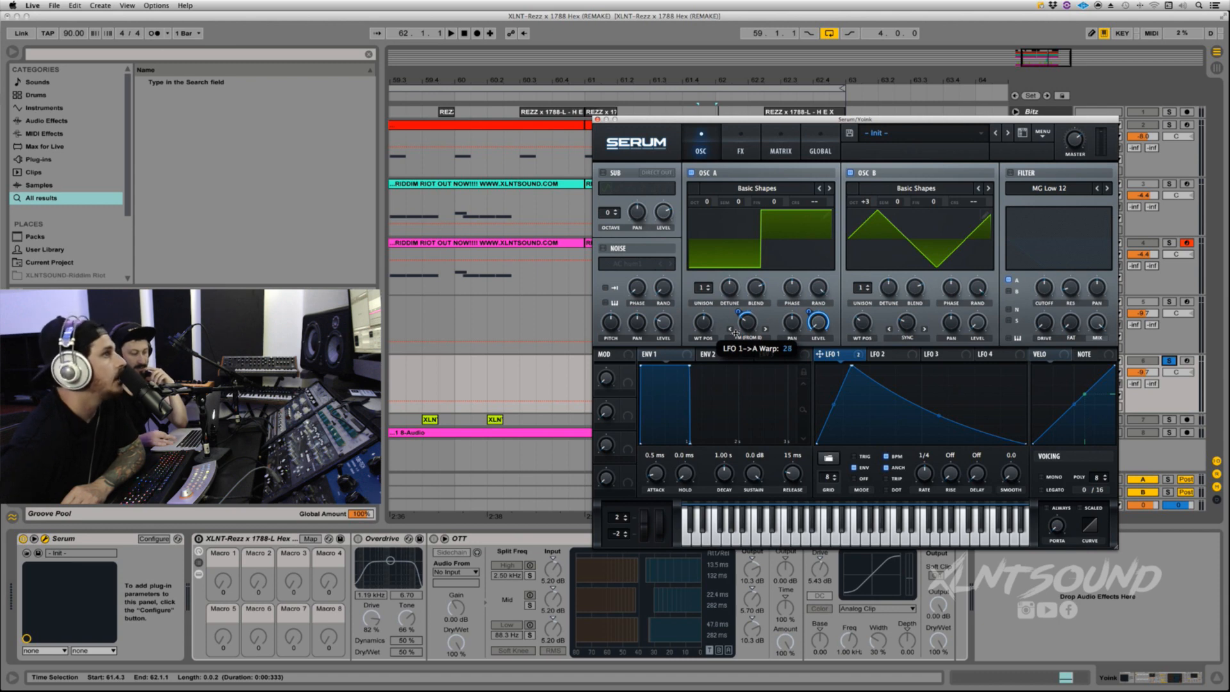
Assign LFO 1 to OSC B's warp and to its level, with a level modulation amount of about 79.
{"action": "left_click", "coordinate": [892, 358]}
{"action": "left_click", "coordinate": [855, 356]}
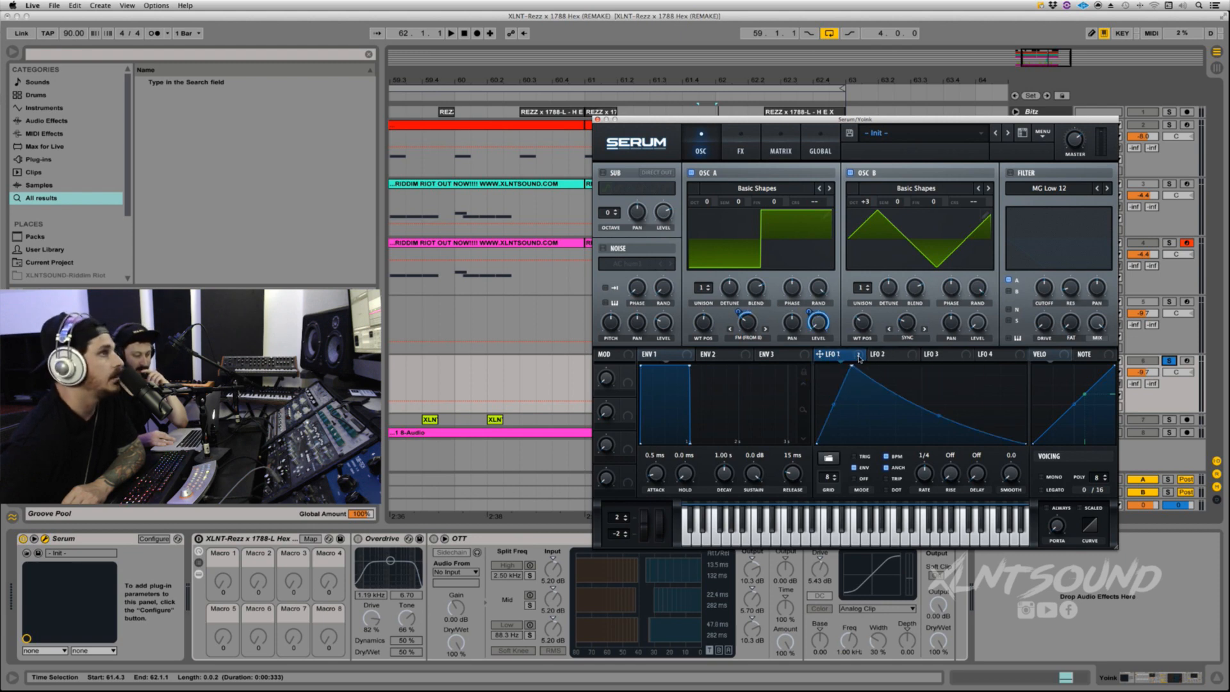
{"action": "left_click_drag", "start_coordinate": [863, 352], "coordinate": [906, 322]}
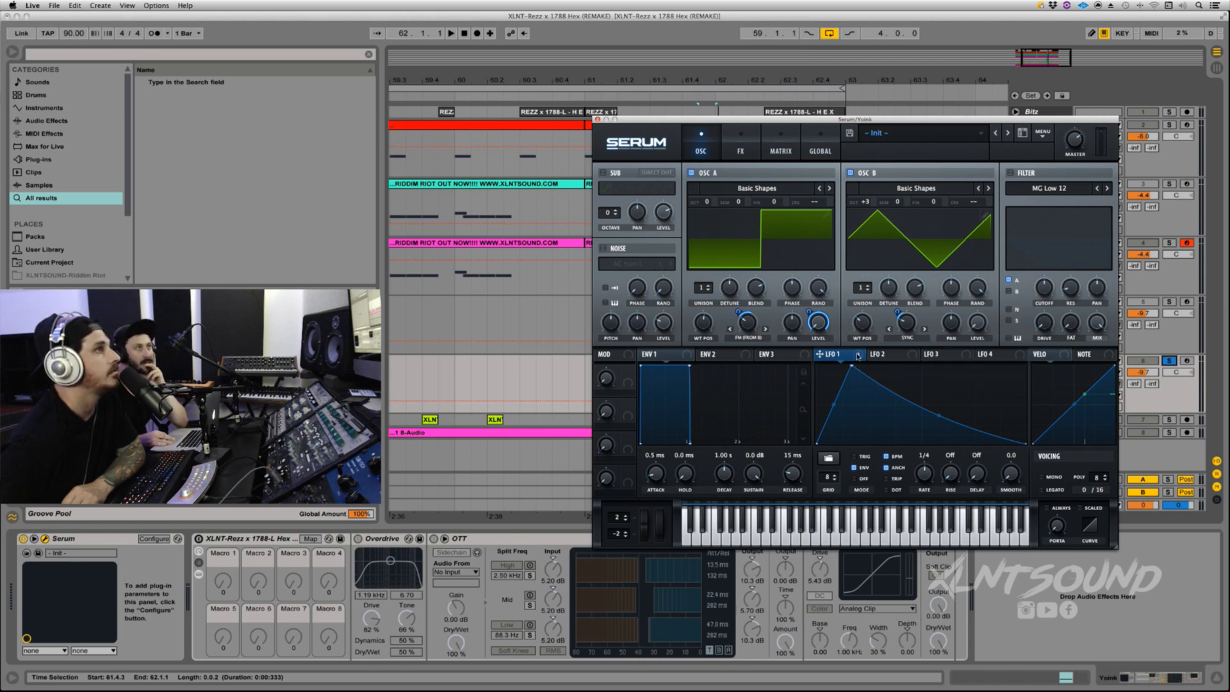
{"action": "left_click_drag", "start_coordinate": [859, 356], "coordinate": [974, 328]}
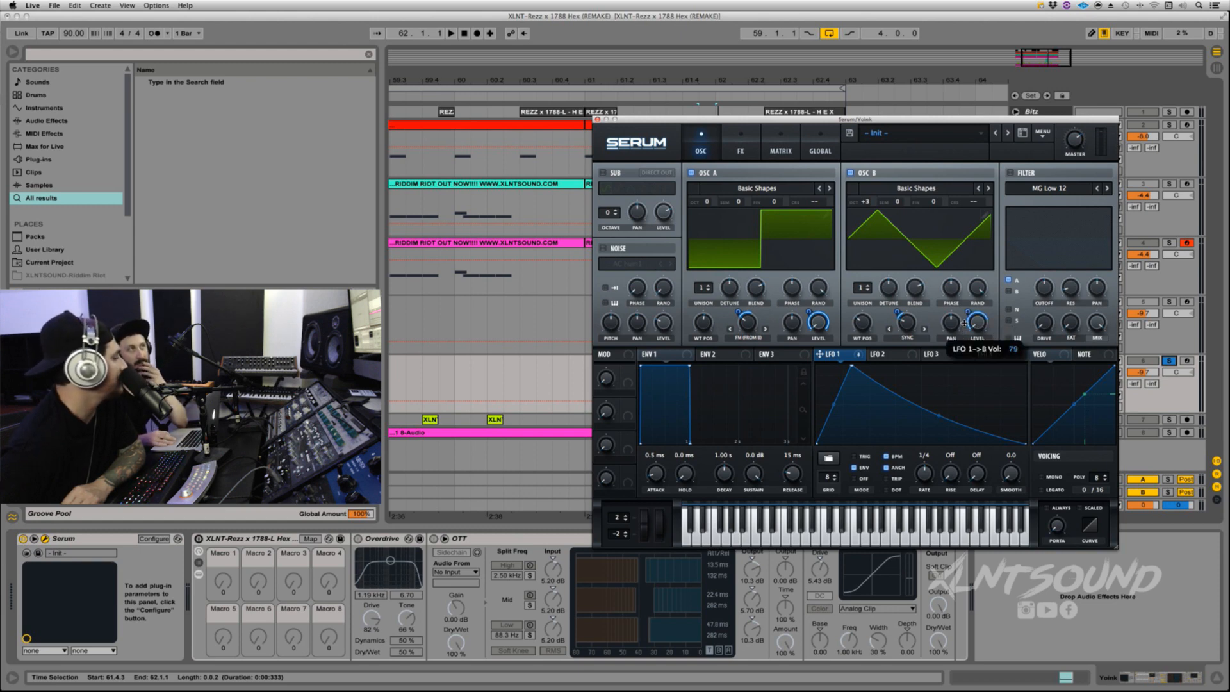
Enable the sub oscillator with Direct Out and assign LFO 1 to its level.
{"action": "left_click", "coordinate": [603, 173]}
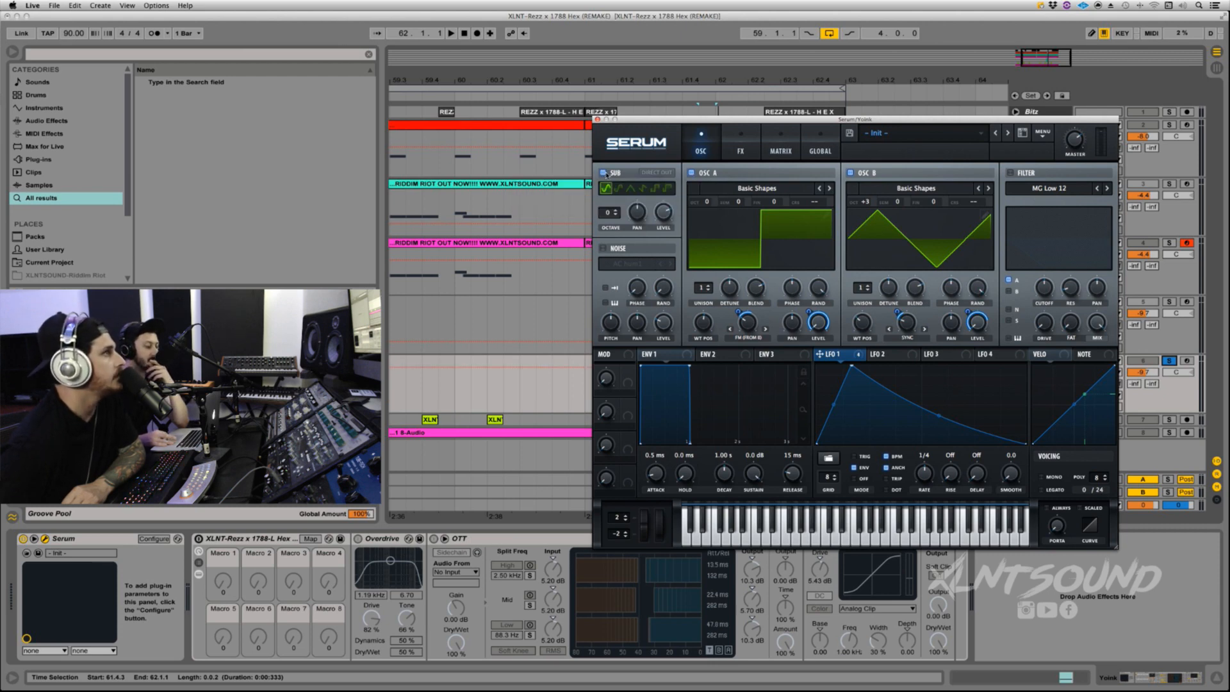
{"action": "left_click", "coordinate": [655, 173]}
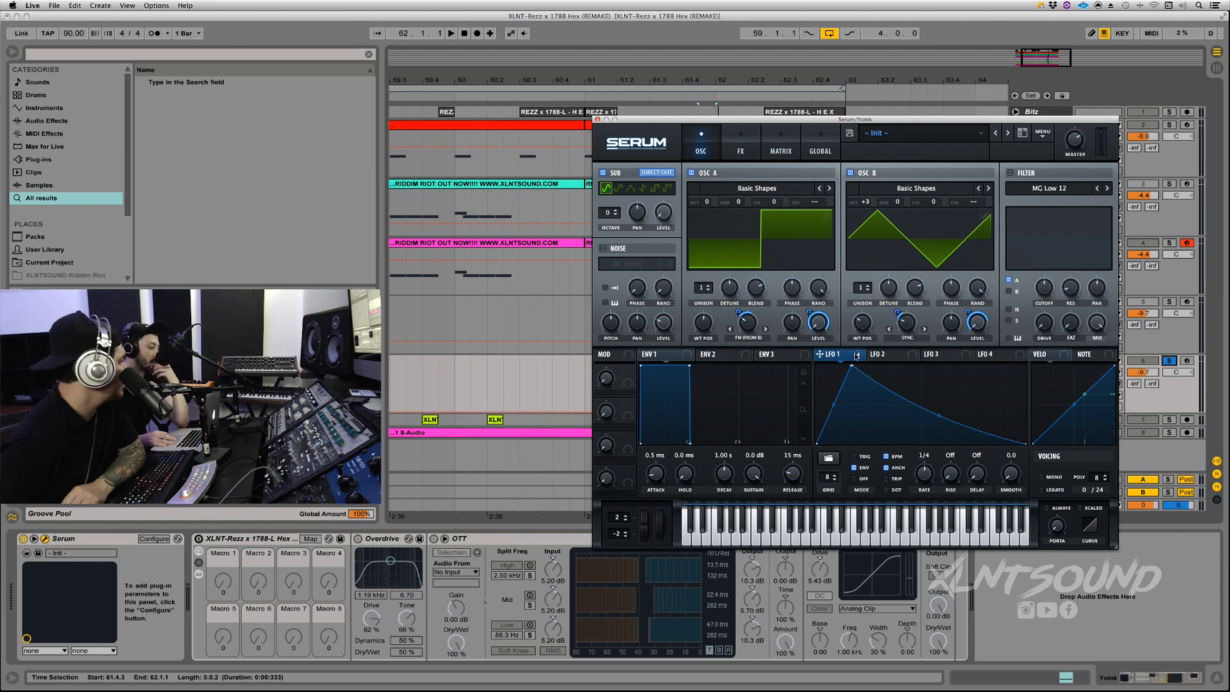
{"action": "left_click_drag", "start_coordinate": [820, 354], "coordinate": [655, 203]}
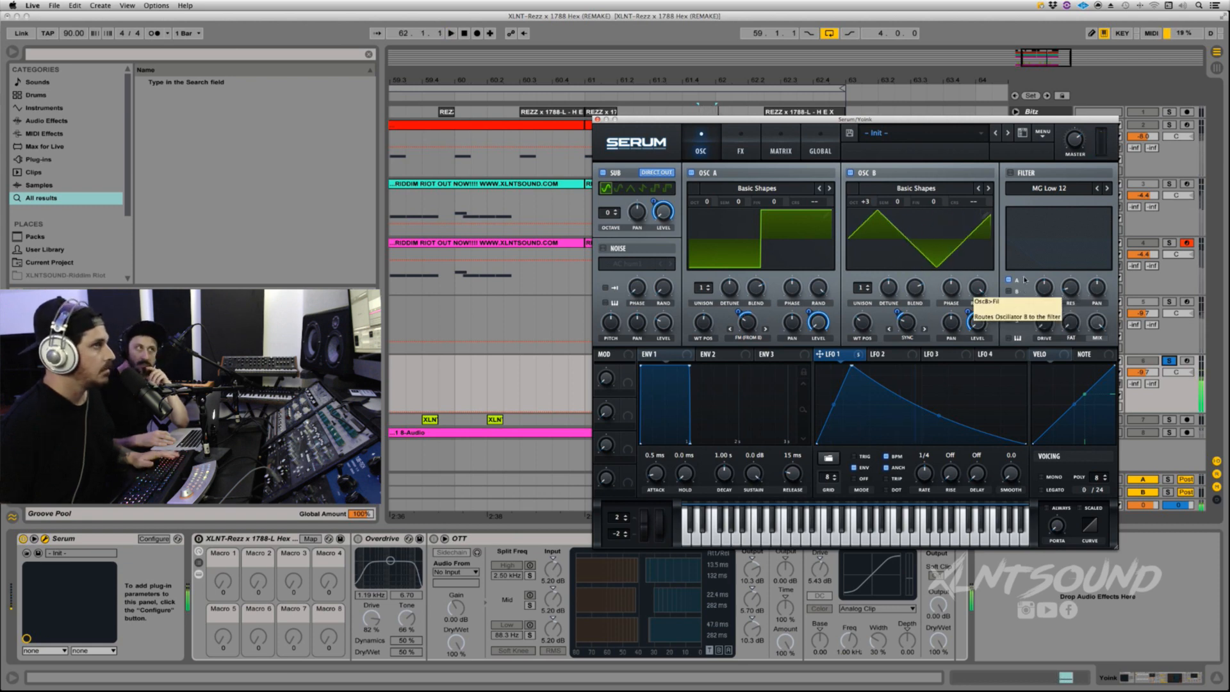
Enable the filter and go through its Misc and Normal filter types.
{"action": "mouse_move", "coordinate": [1078, 145]}
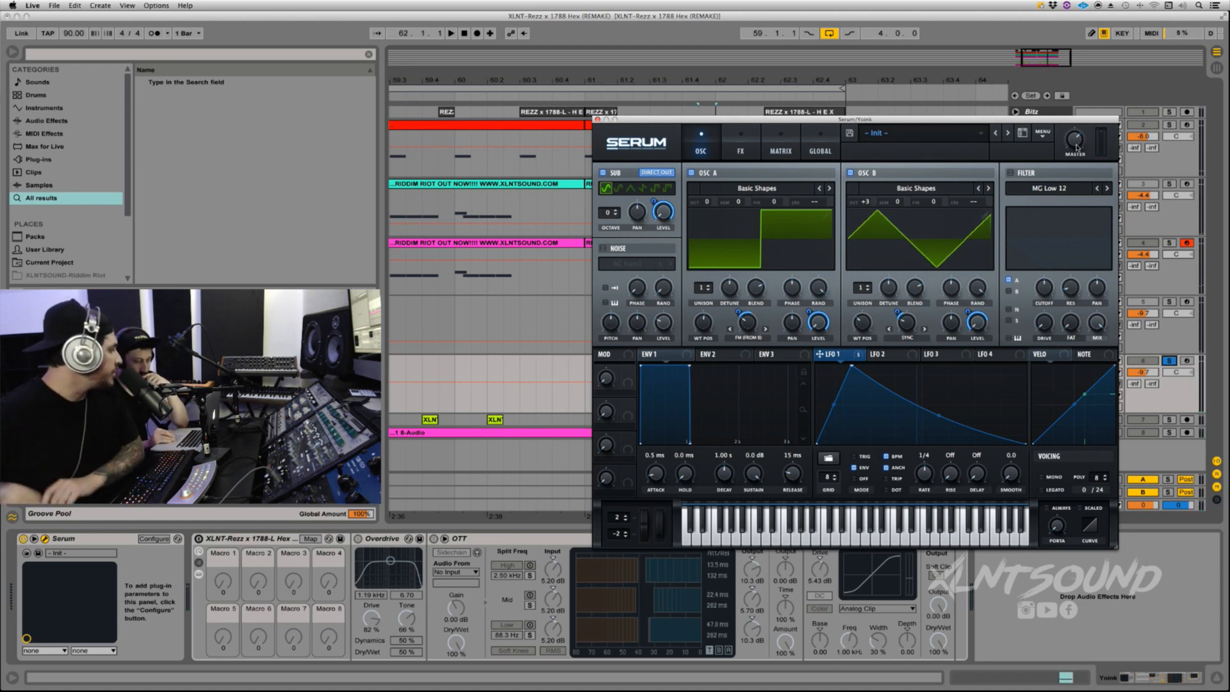
{"action": "left_click", "coordinate": [1011, 173]}
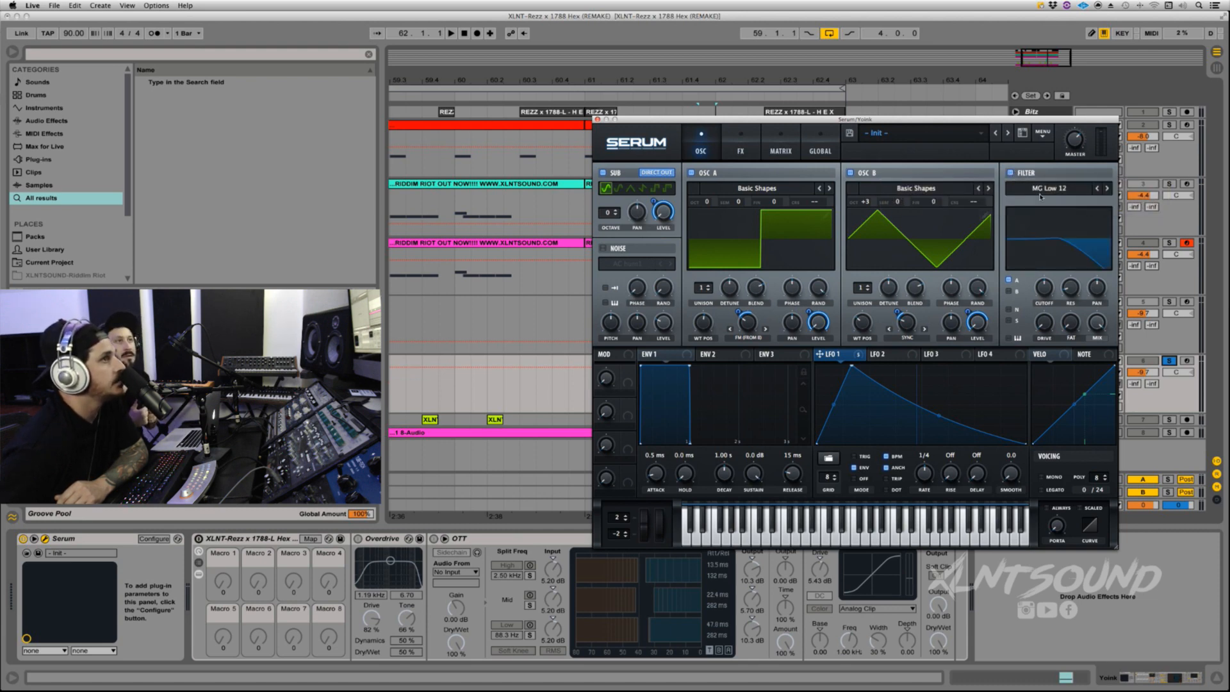
{"action": "left_click", "coordinate": [1041, 196]}
{"action": "mouse_move", "coordinate": [1037, 225]}
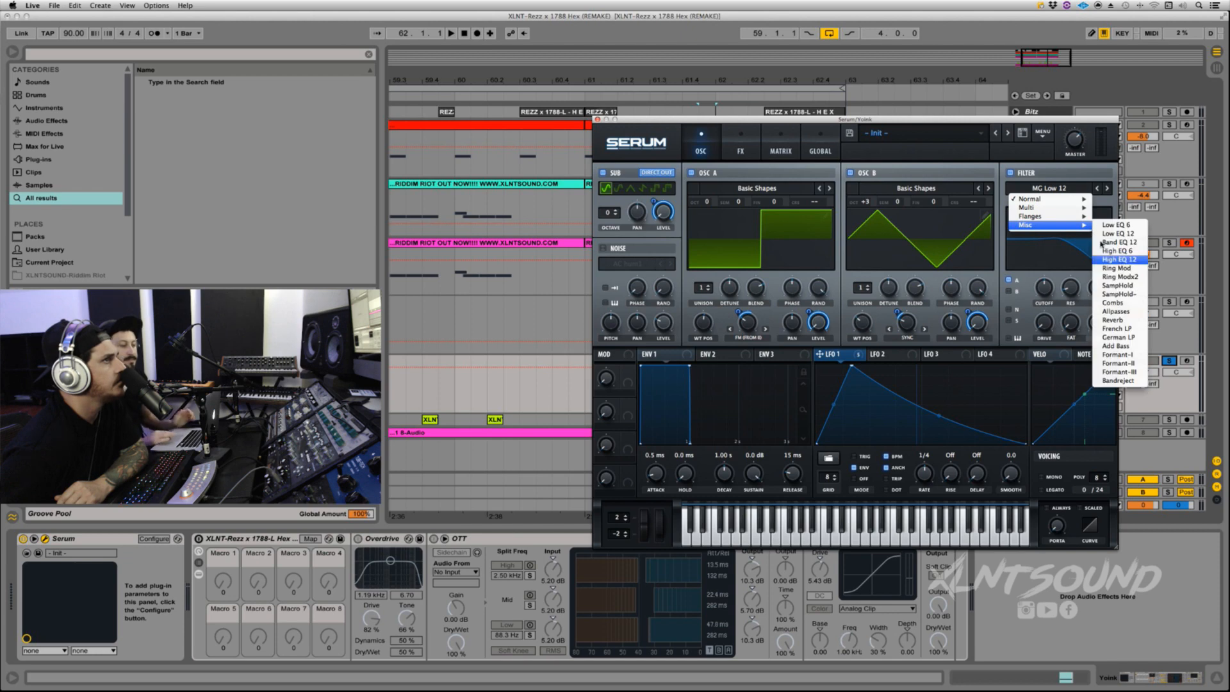
{"action": "mouse_move", "coordinate": [1067, 209]}
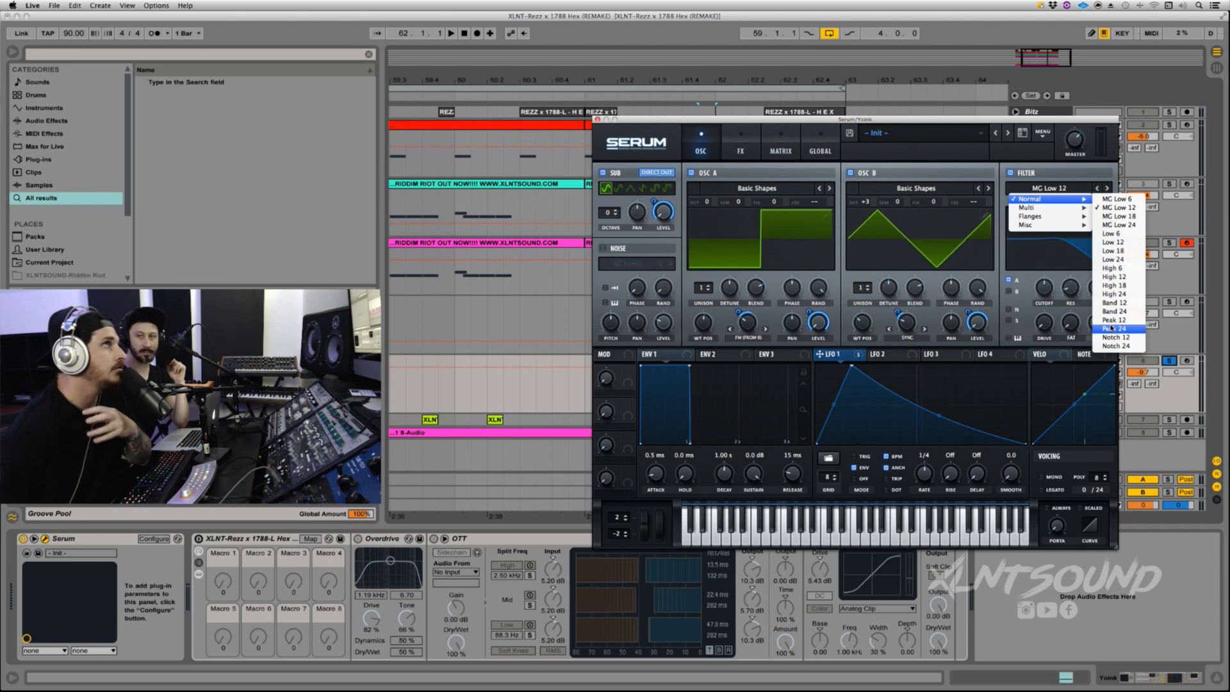
Set the filter type to Band 24, lower its cutoff to the low end, and route oscillator B through it.
{"action": "left_click", "coordinate": [1114, 311]}
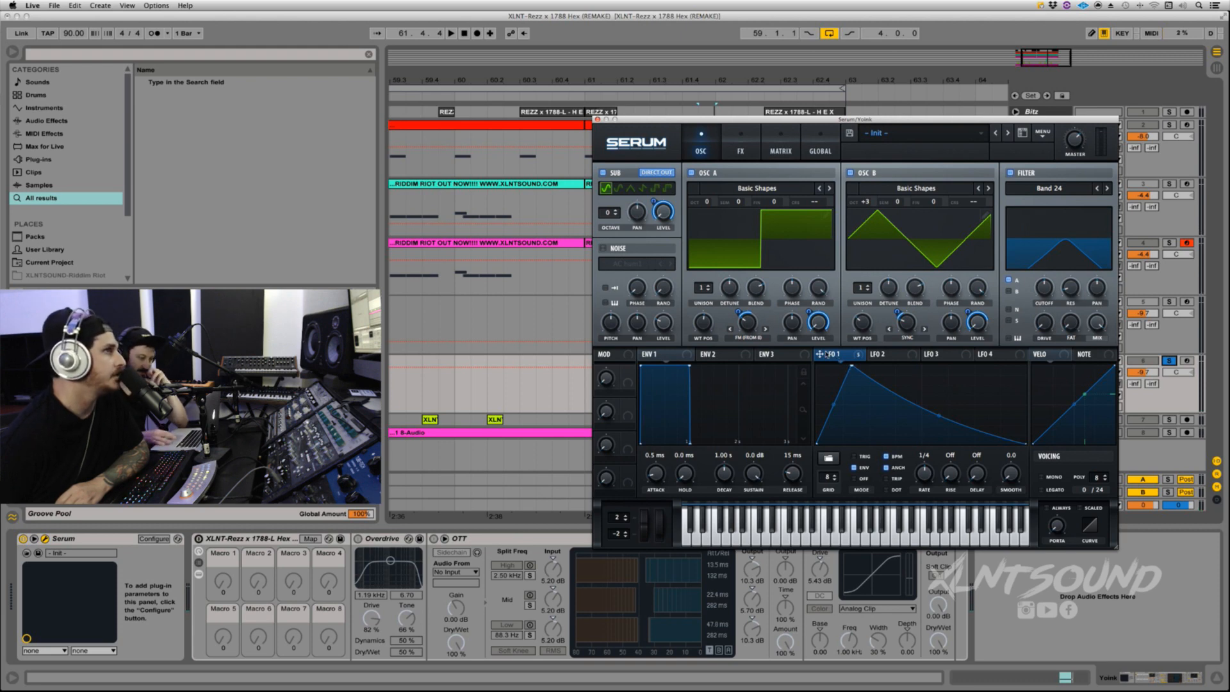
{"action": "left_click_drag", "start_coordinate": [1042, 289], "coordinate": [1012, 312]}
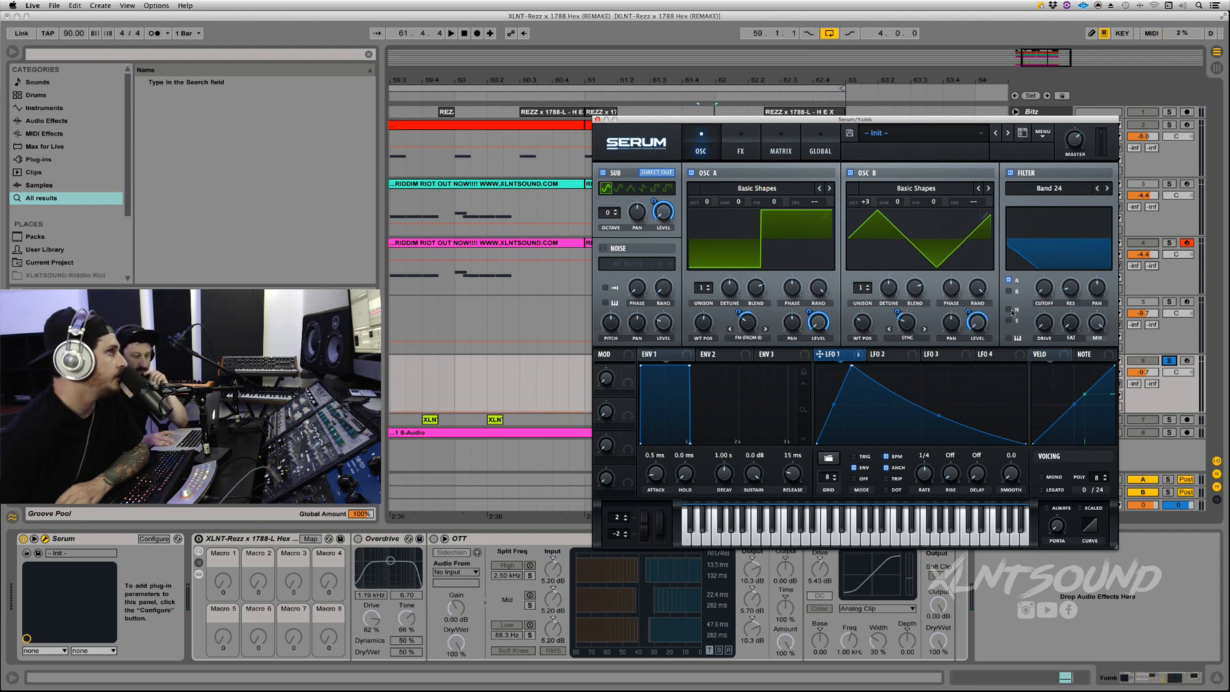
{"action": "left_click", "coordinate": [1008, 290]}
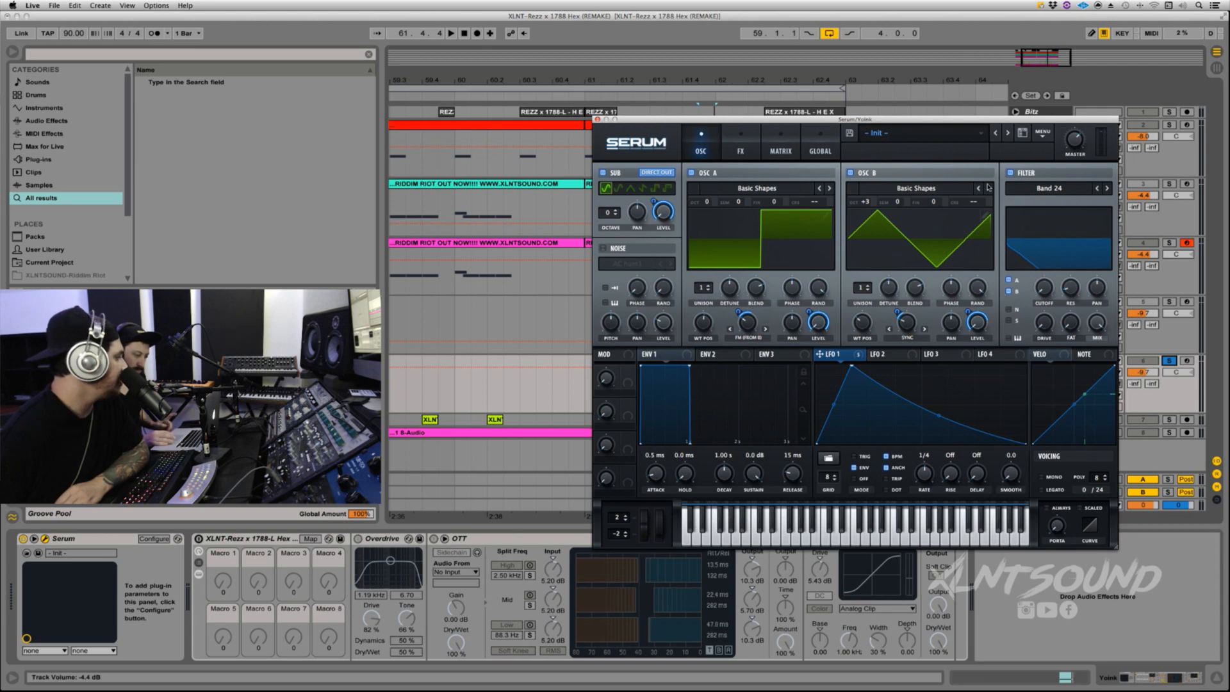
{"action": "left_click", "coordinate": [1042, 328]}
{"action": "left_click_drag", "start_coordinate": [1043, 329], "coordinate": [1042, 300]}
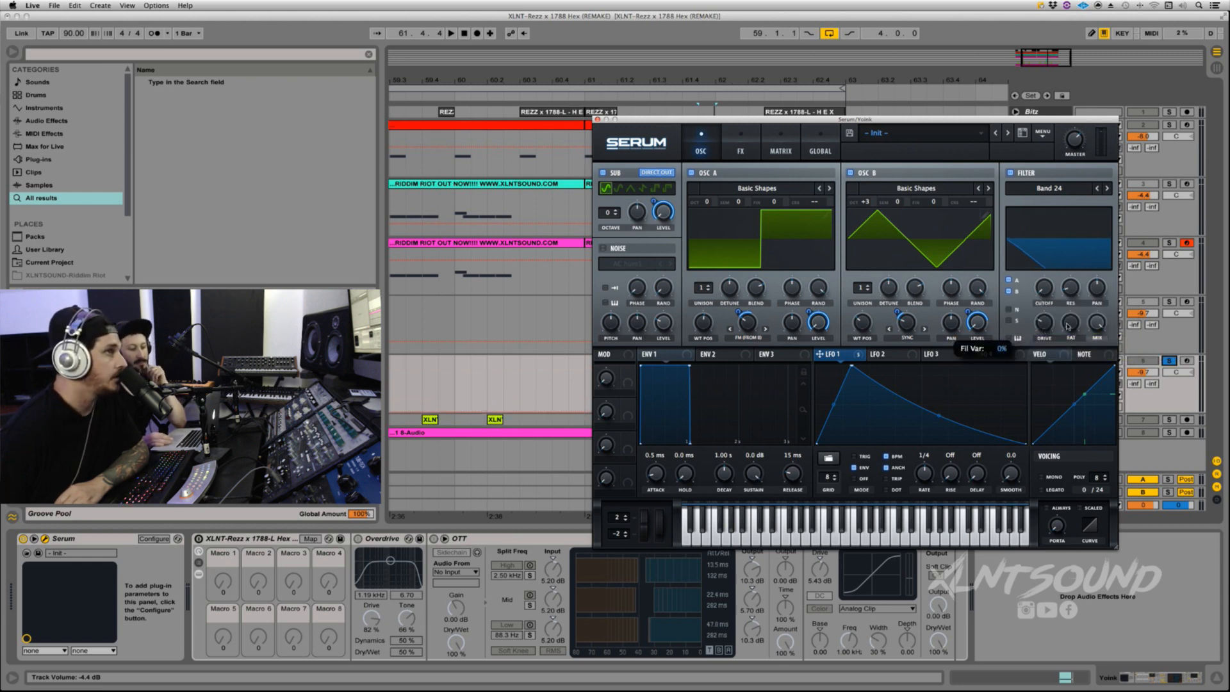
{"action": "left_click_drag", "start_coordinate": [1066, 326], "coordinate": [1068, 306]}
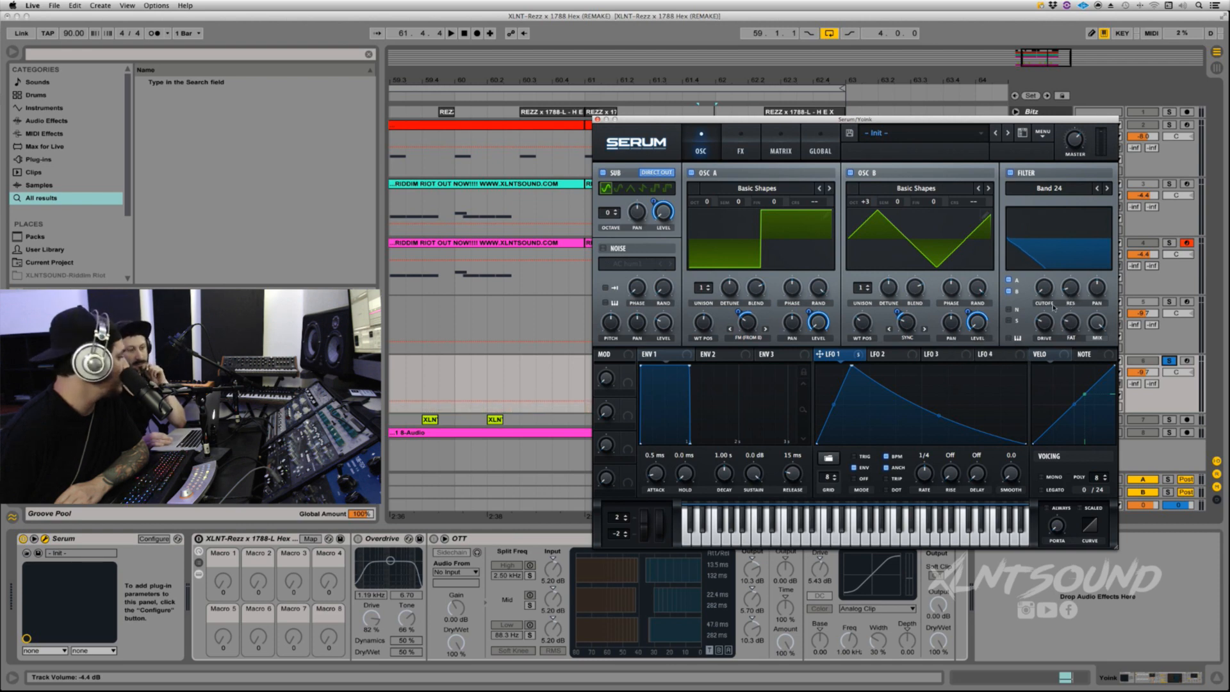
Modulate the filter's cutoff and resonance with LFO 1 and audition the sound.
{"action": "left_click_drag", "start_coordinate": [819, 354], "coordinate": [1035, 291]}
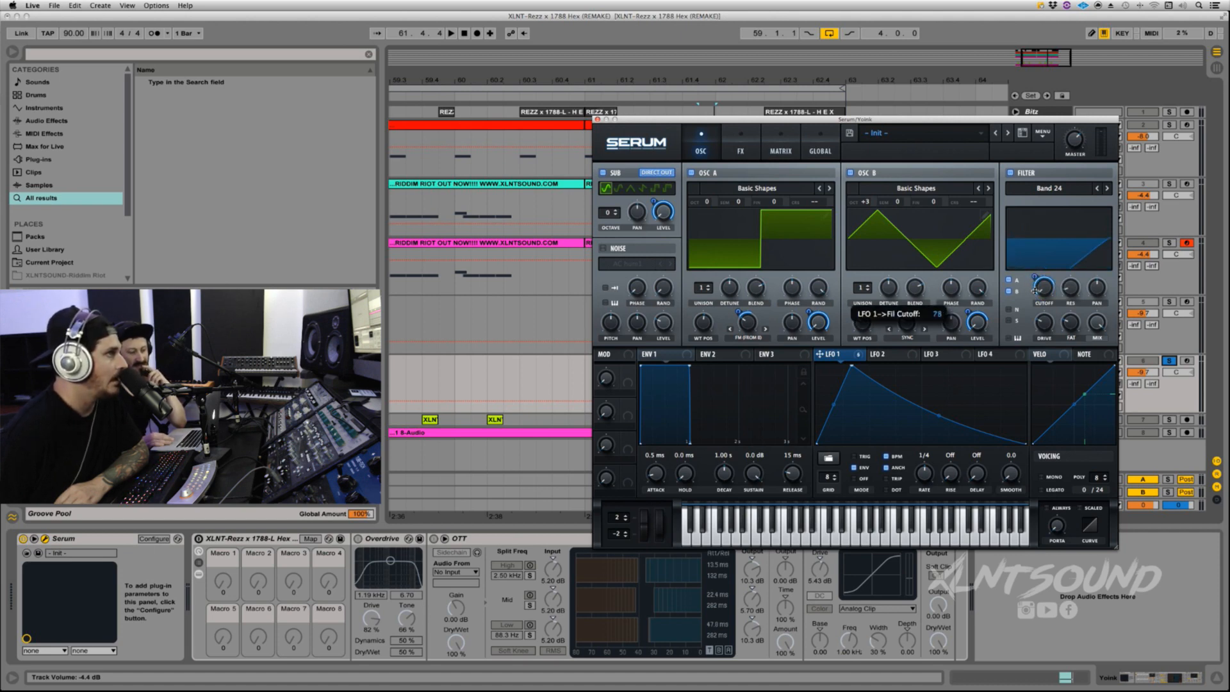
{"action": "left_click_drag", "start_coordinate": [1035, 291], "coordinate": [1035, 295]}
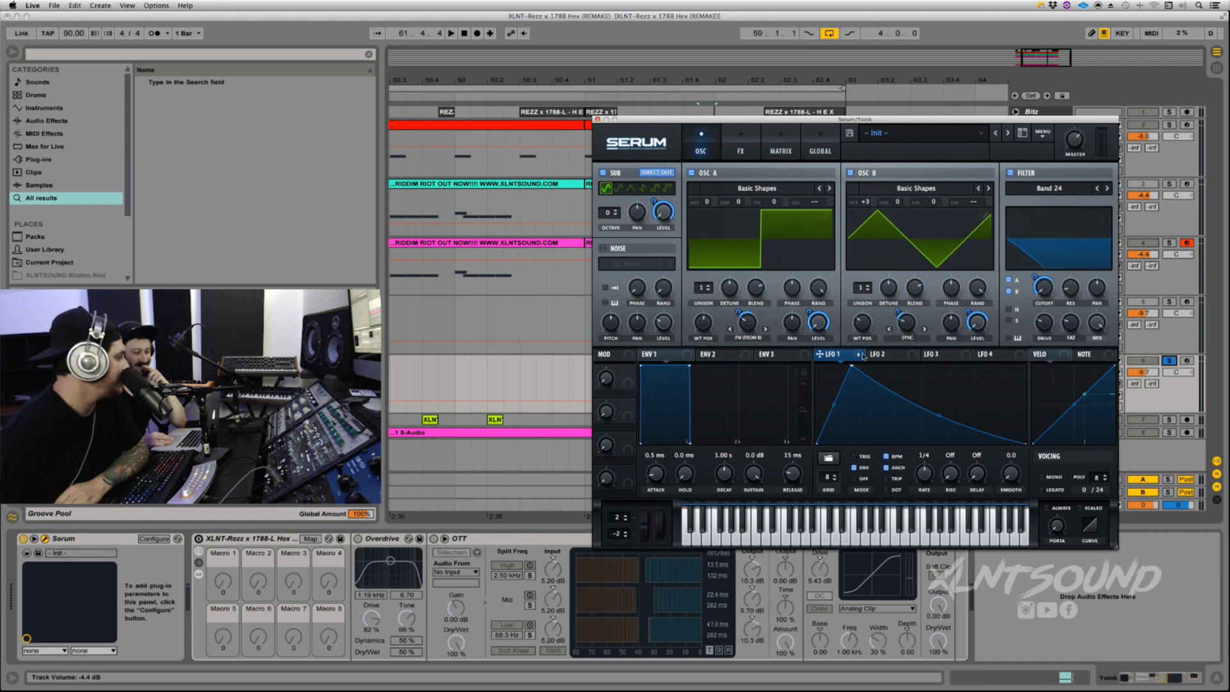
{"action": "left_click_drag", "start_coordinate": [861, 355], "coordinate": [1065, 290]}
{"action": "key", "text": "space"}
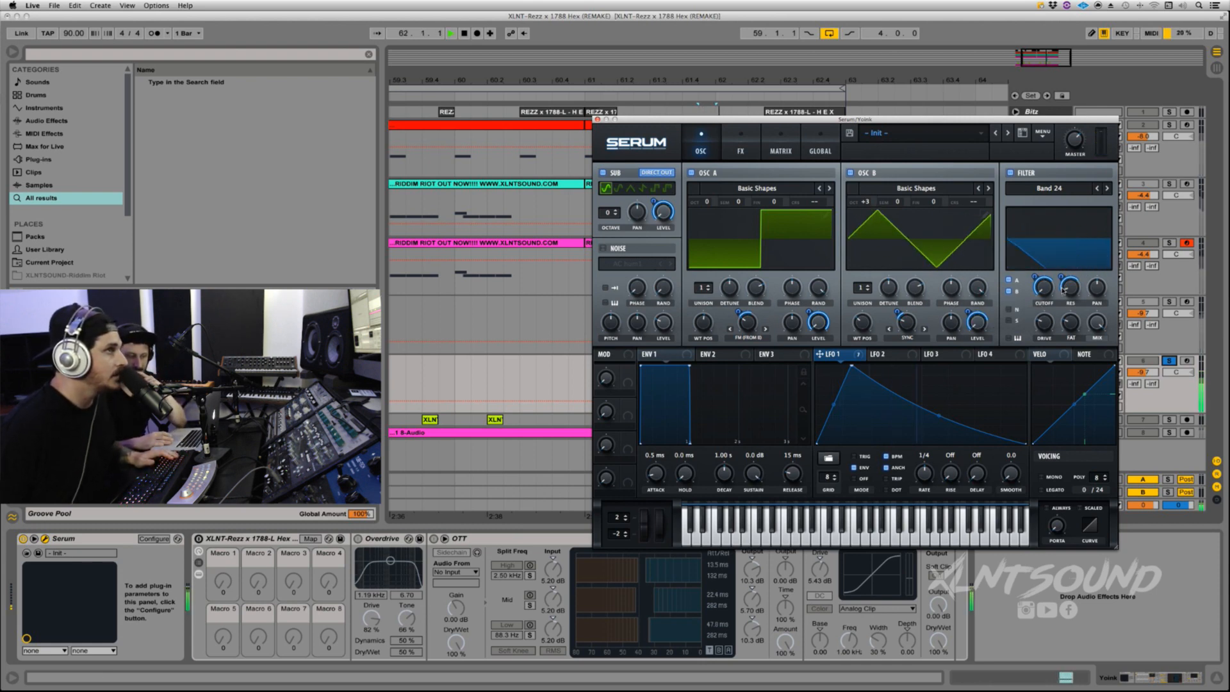
{"action": "key", "text": "space"}
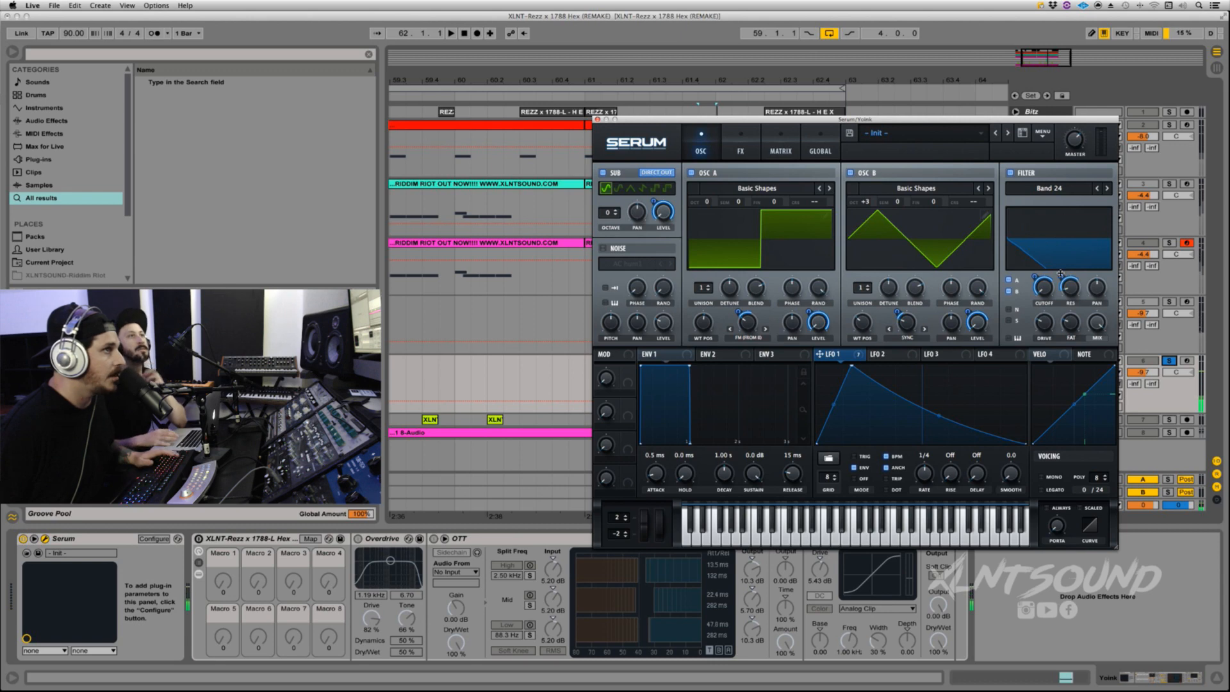
Compare the sound with LFO 1's resonance modulation bypassed and active, leaving the modulation active.
{"action": "key", "text": "space"}
{"action": "right_click", "coordinate": [1073, 290]}
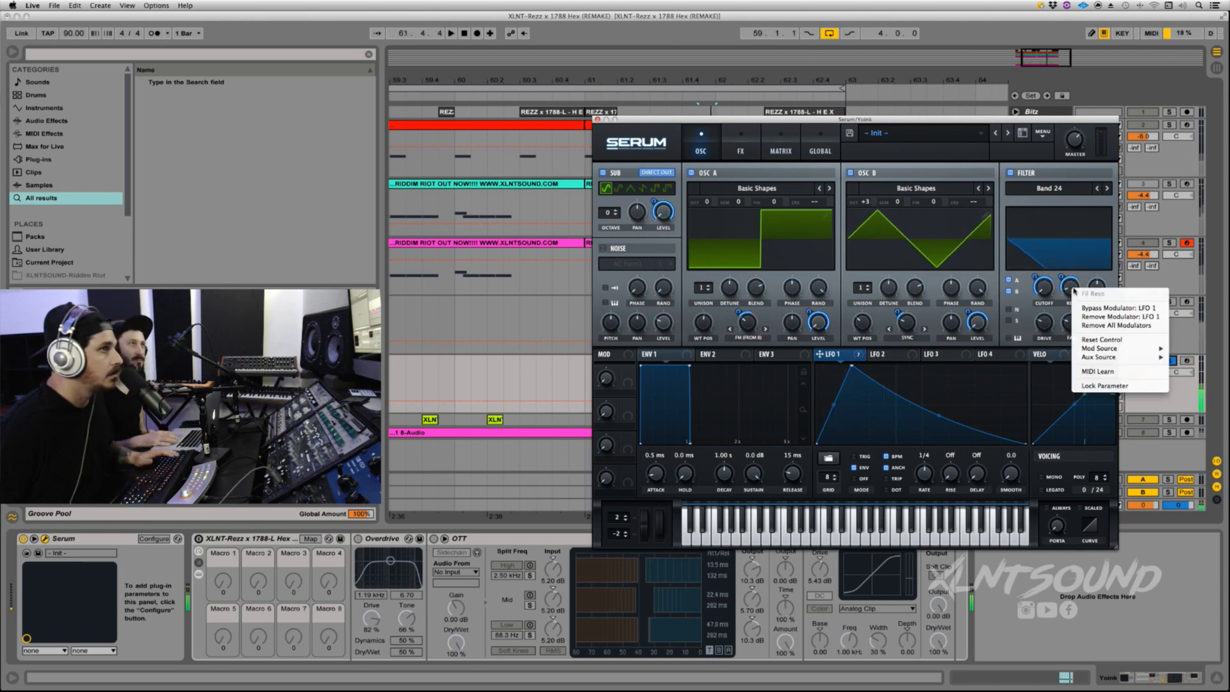
{"action": "left_click", "coordinate": [1121, 317]}
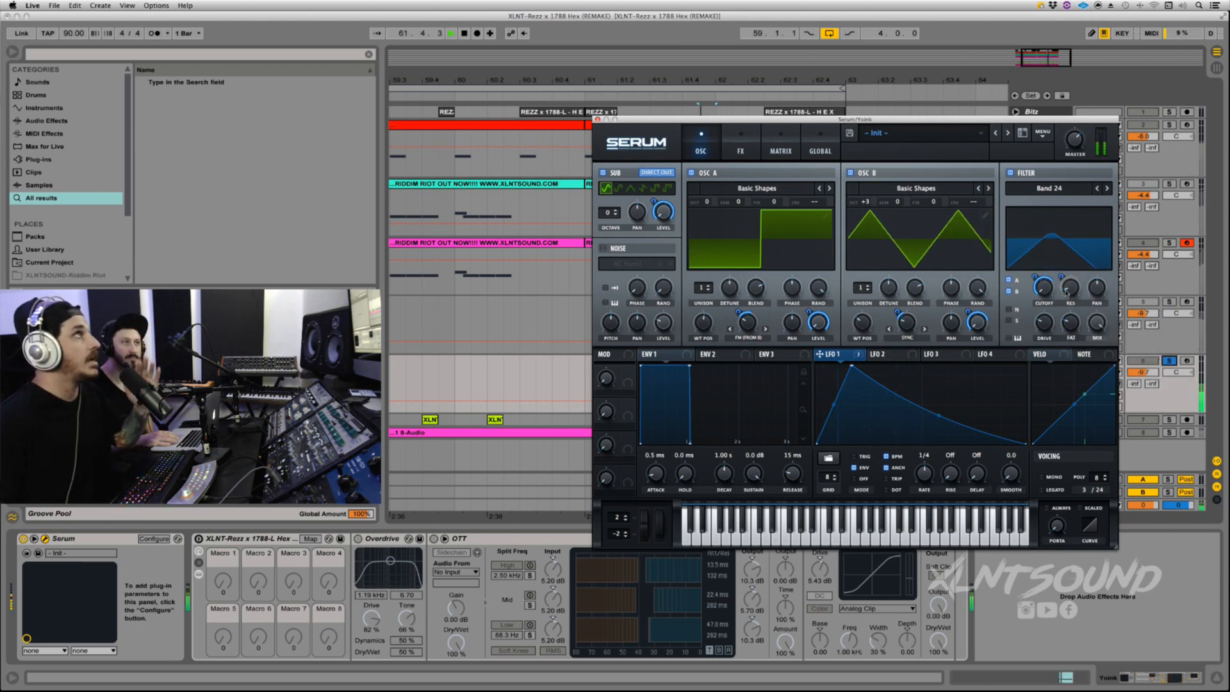
{"action": "right_click", "coordinate": [1065, 292]}
{"action": "key", "text": "space"}
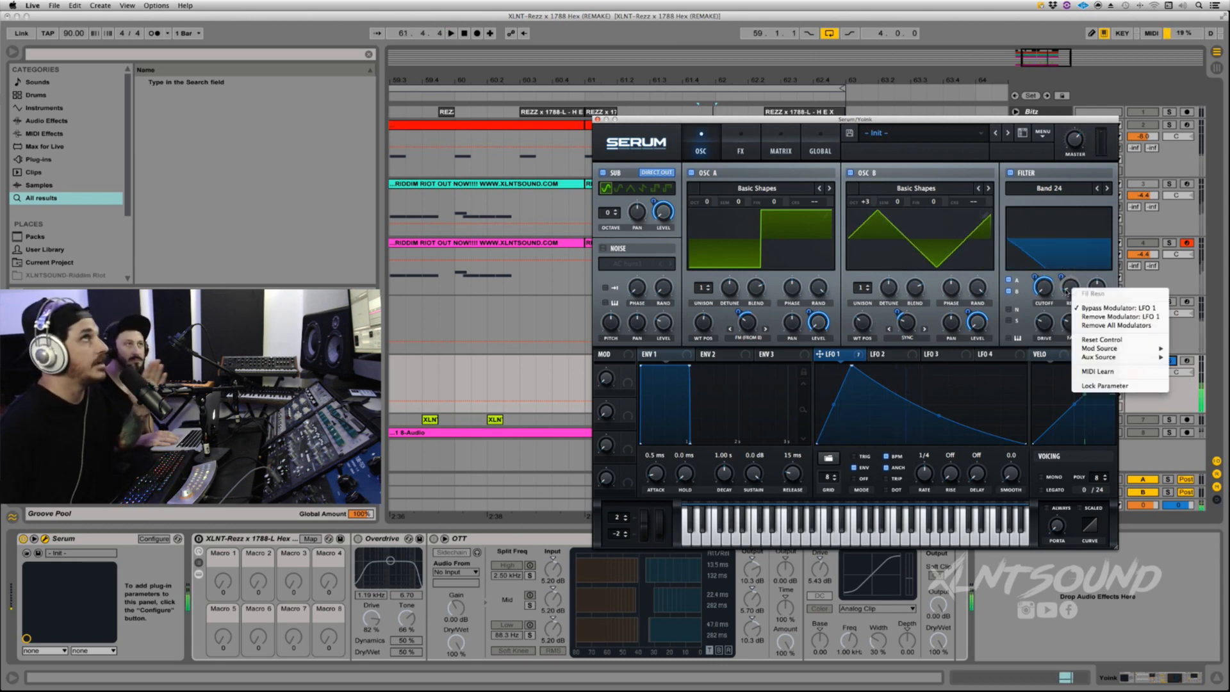
{"action": "left_click", "coordinate": [1078, 307]}
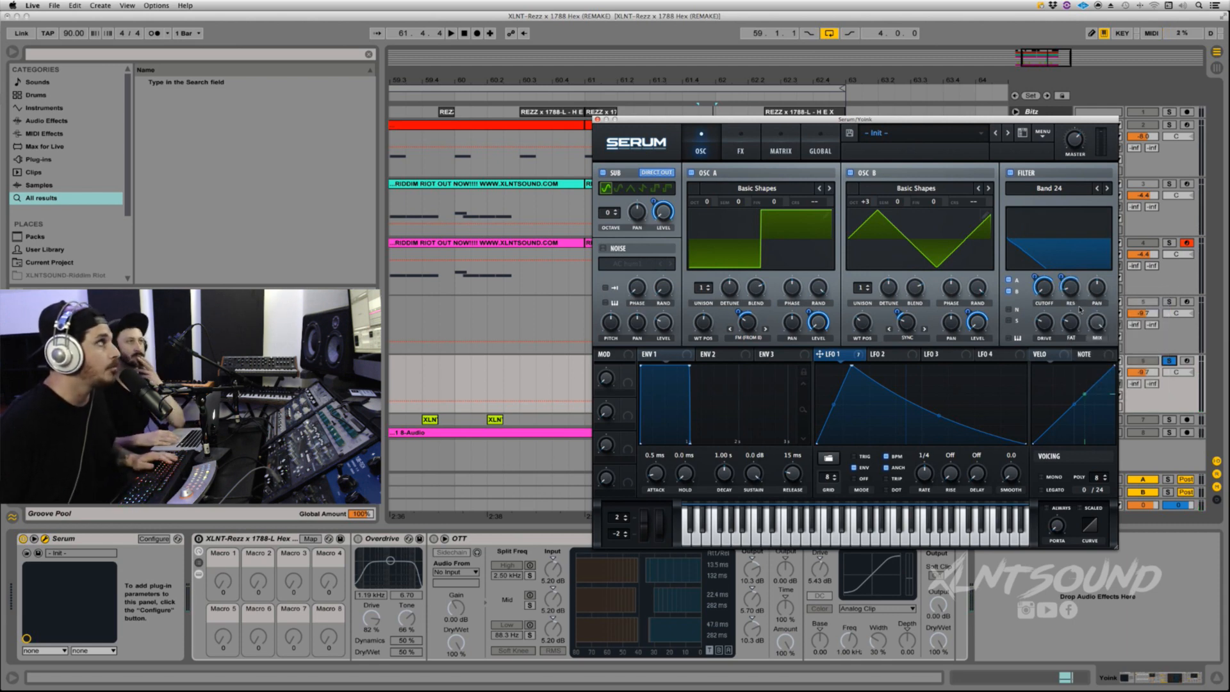
{"action": "key", "text": "space"}
{"action": "key", "text": "space"}
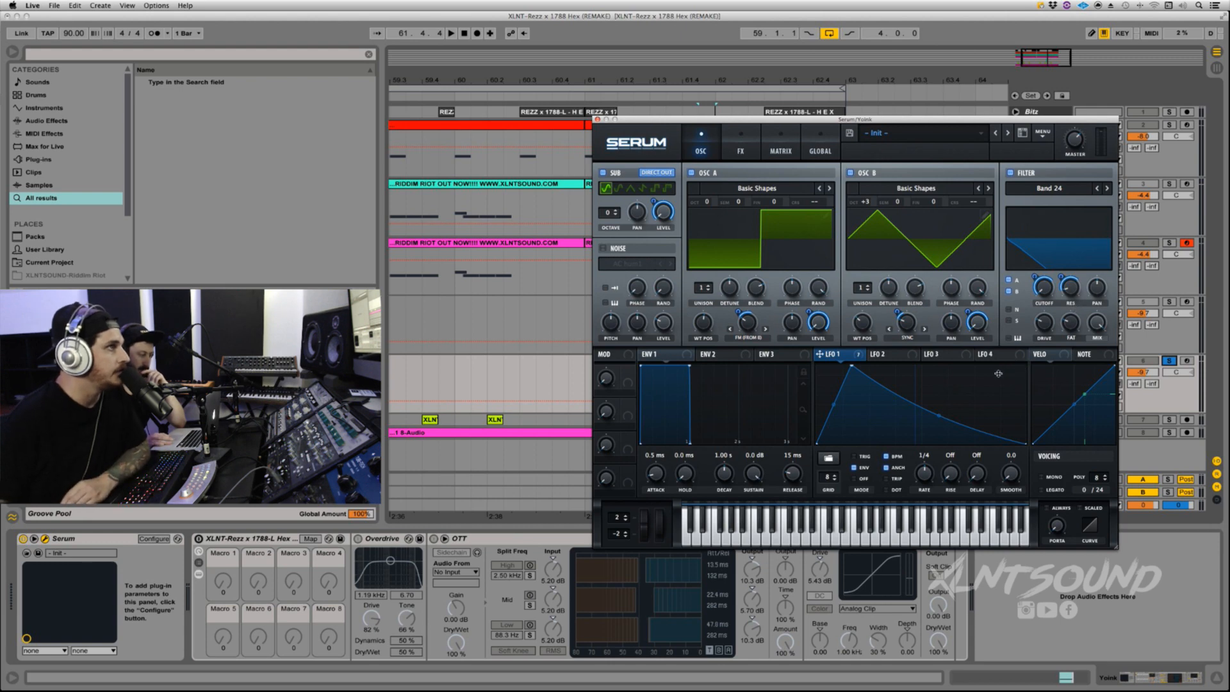
Name the first macro knob OCTAVE.
{"action": "double_click", "coordinate": [618, 388]}
{"action": "type", "text": "O"}
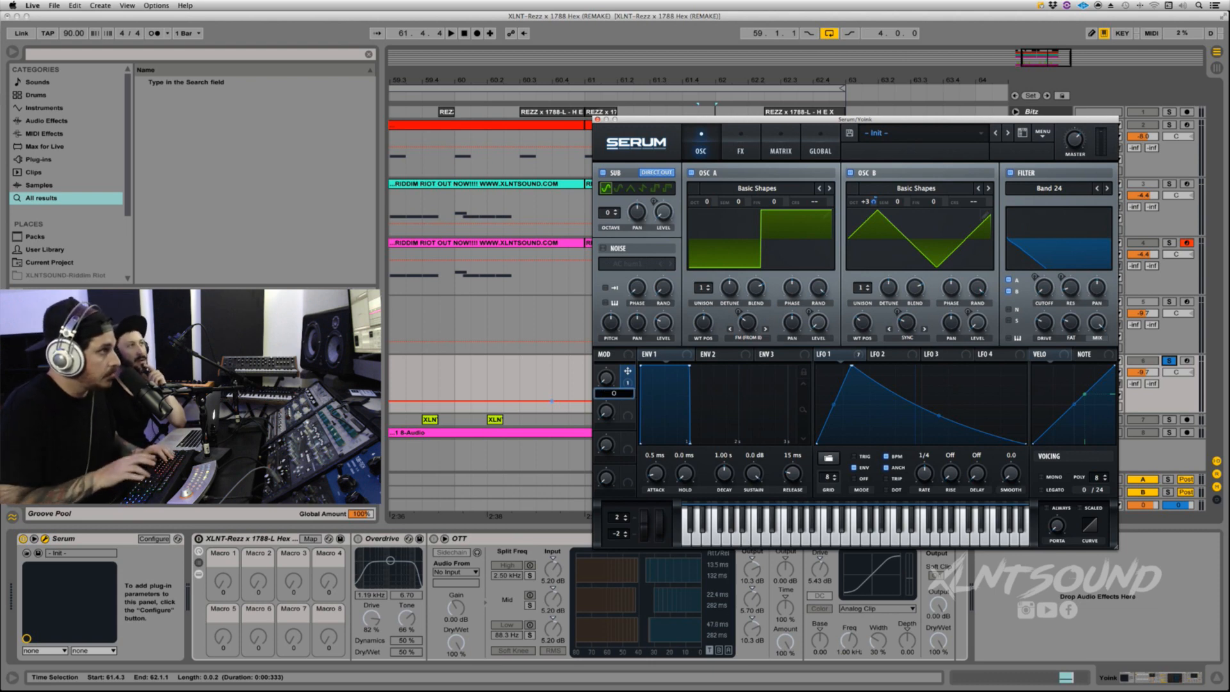
{"action": "type", "text": "CTAVE"}
{"action": "key", "text": "Return"}
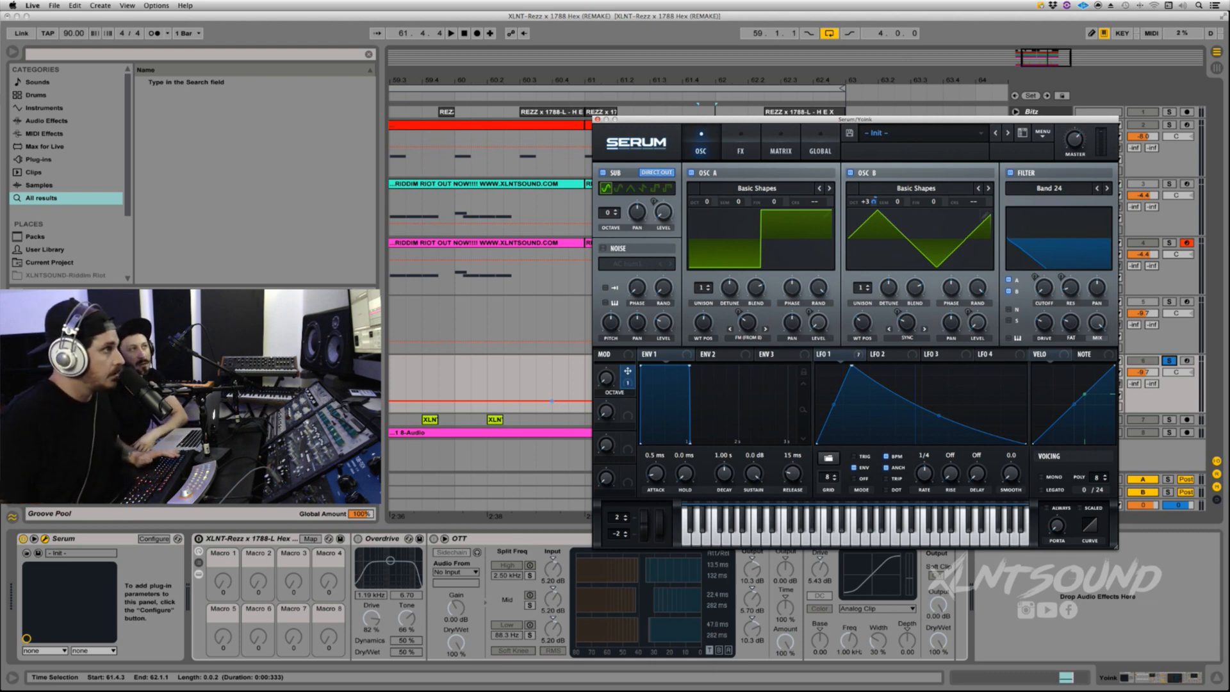
Play the loop repeatedly while trying out the OCTAVE macro to hear its effect on oscillator B.
{"action": "key", "text": "space"}
{"action": "key", "text": "space"}
{"action": "key", "text": "space"}
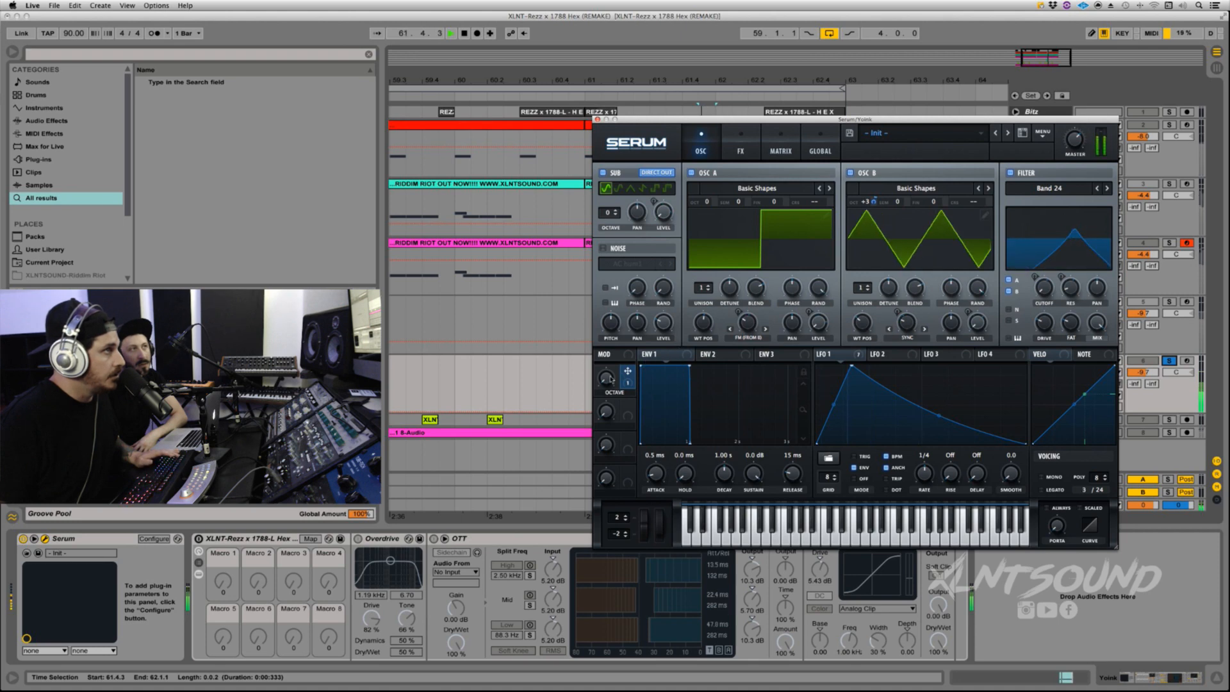
{"action": "left_click_drag", "start_coordinate": [607, 379], "coordinate": [631, 308]}
{"action": "key", "text": "space"}
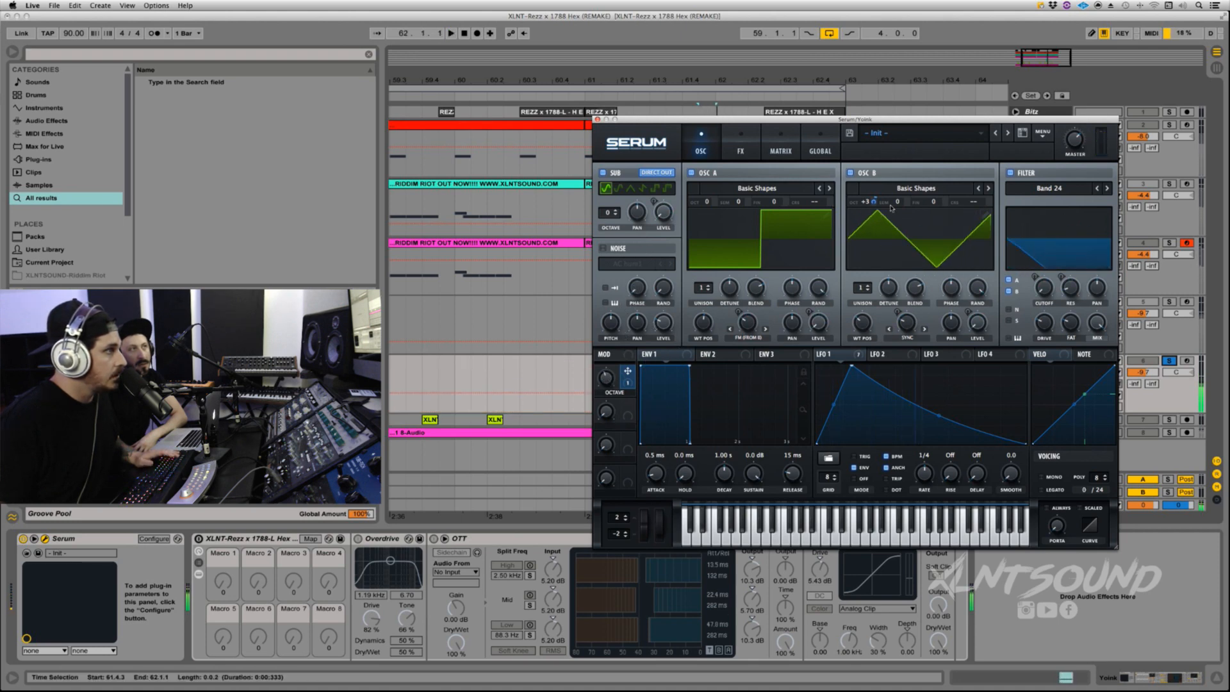
{"action": "mouse_move", "coordinate": [873, 205]}
{"action": "key", "text": "space"}
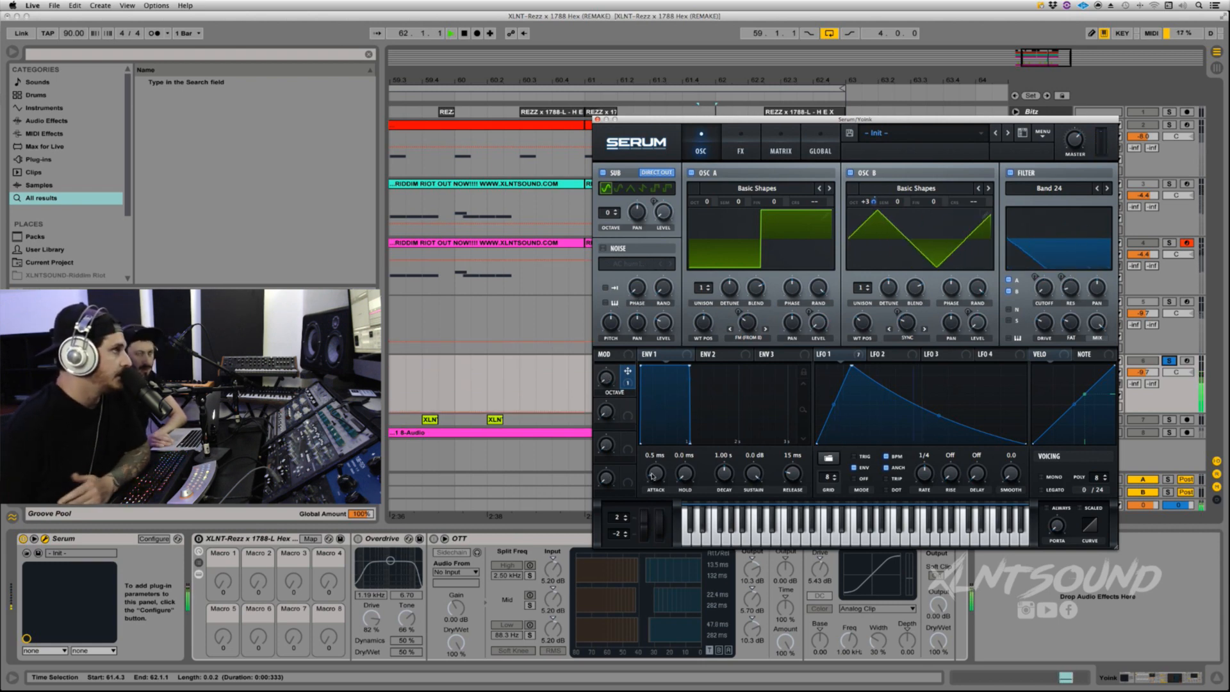
{"action": "key", "text": "space"}
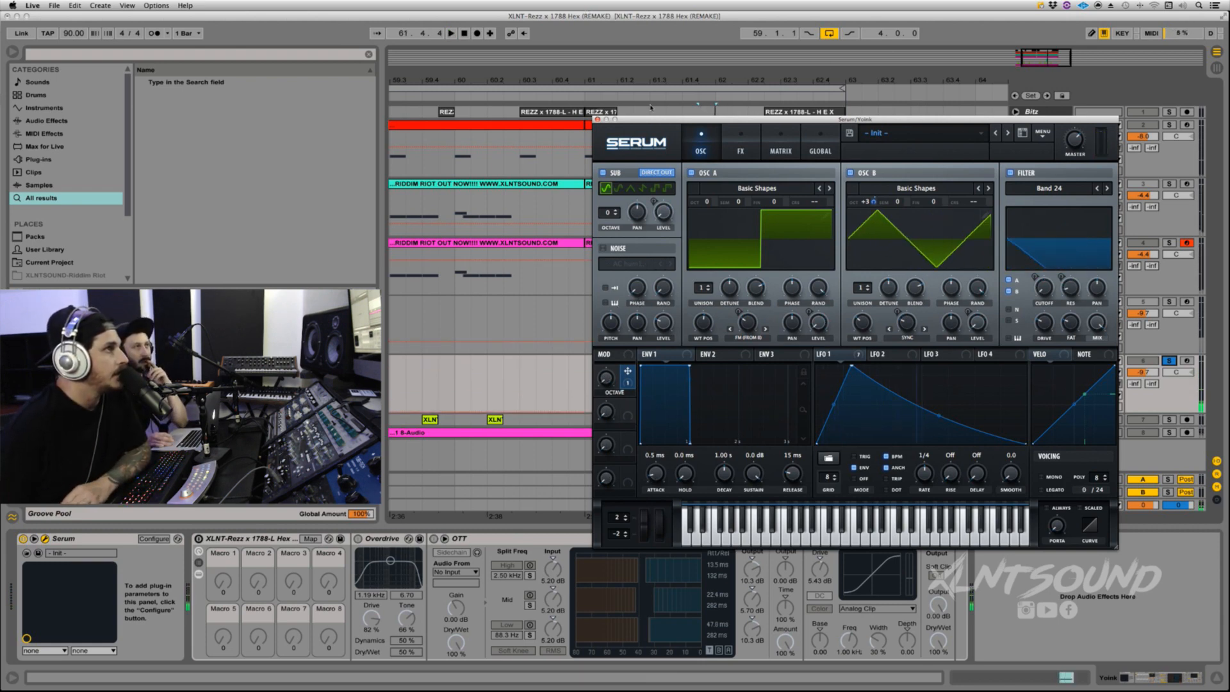
Load the effect chain file 1788 BS.fxr into Serum's effects rack.
{"action": "left_click", "coordinate": [747, 144]}
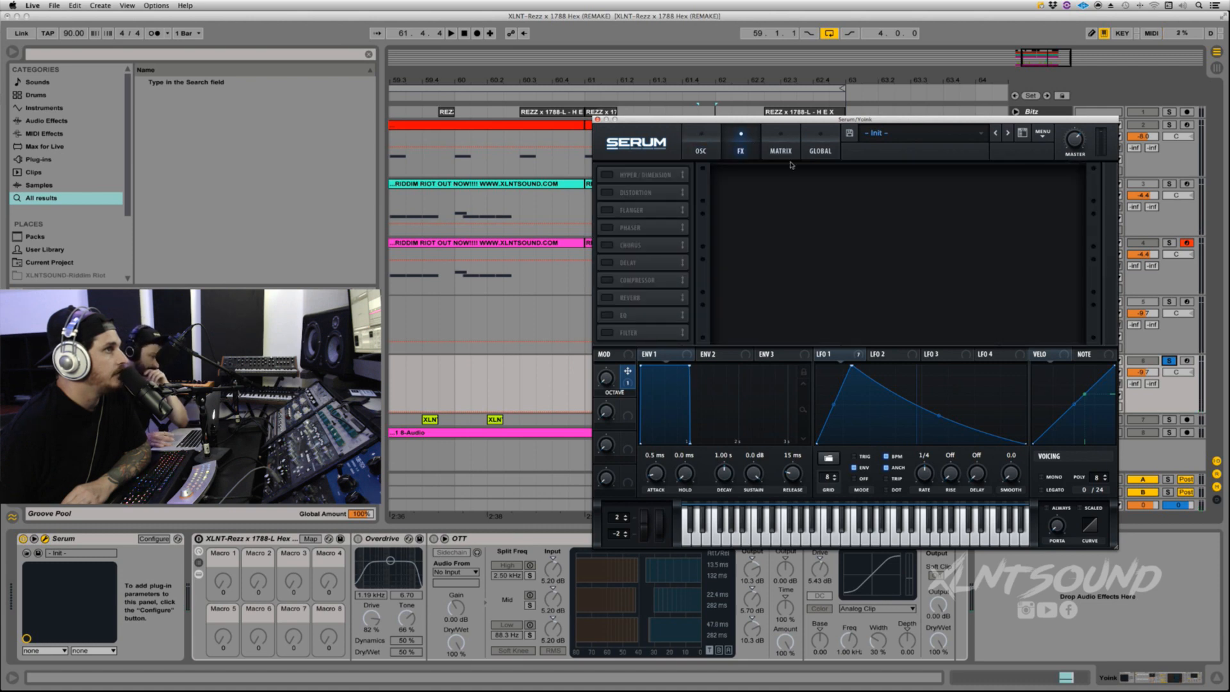
{"action": "left_click", "coordinate": [1043, 139]}
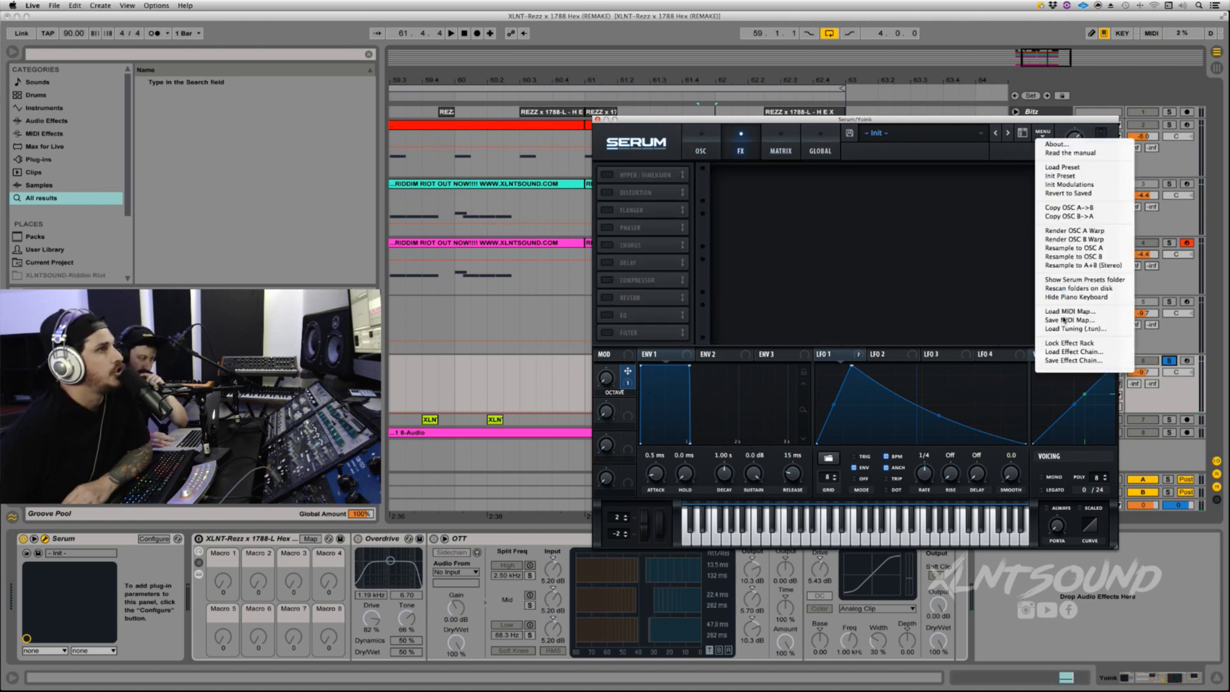
{"action": "left_click", "coordinate": [1062, 352]}
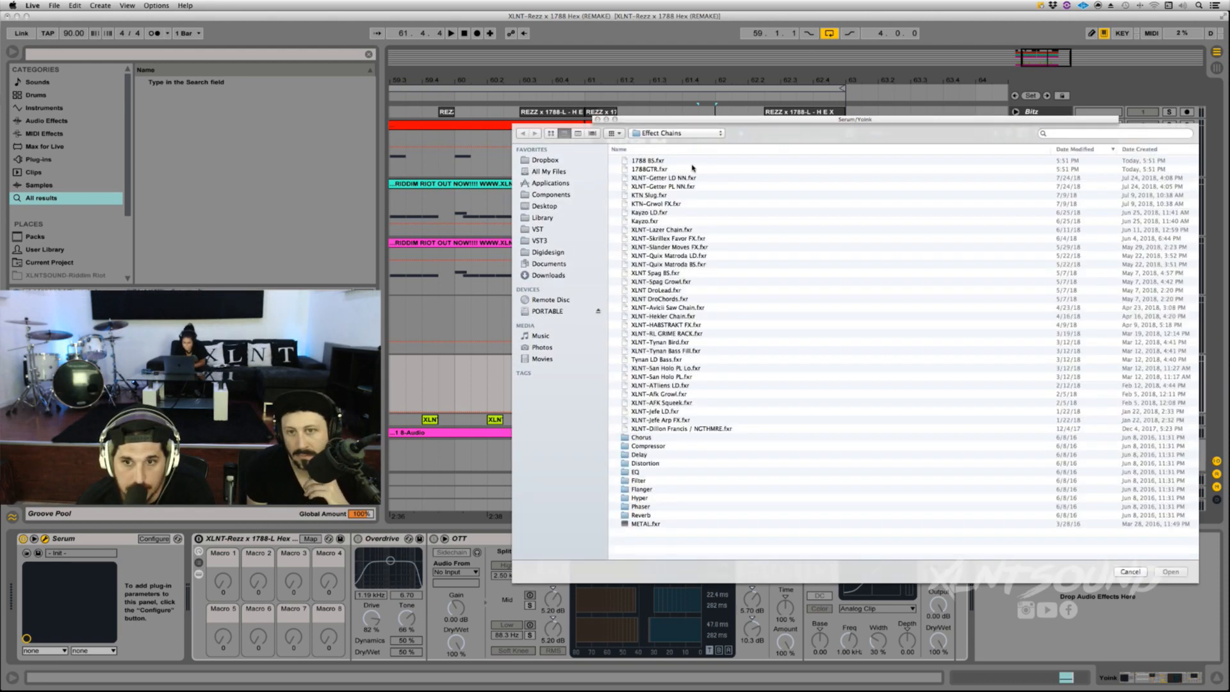
{"action": "left_click", "coordinate": [645, 163]}
{"action": "left_click", "coordinate": [1160, 571]}
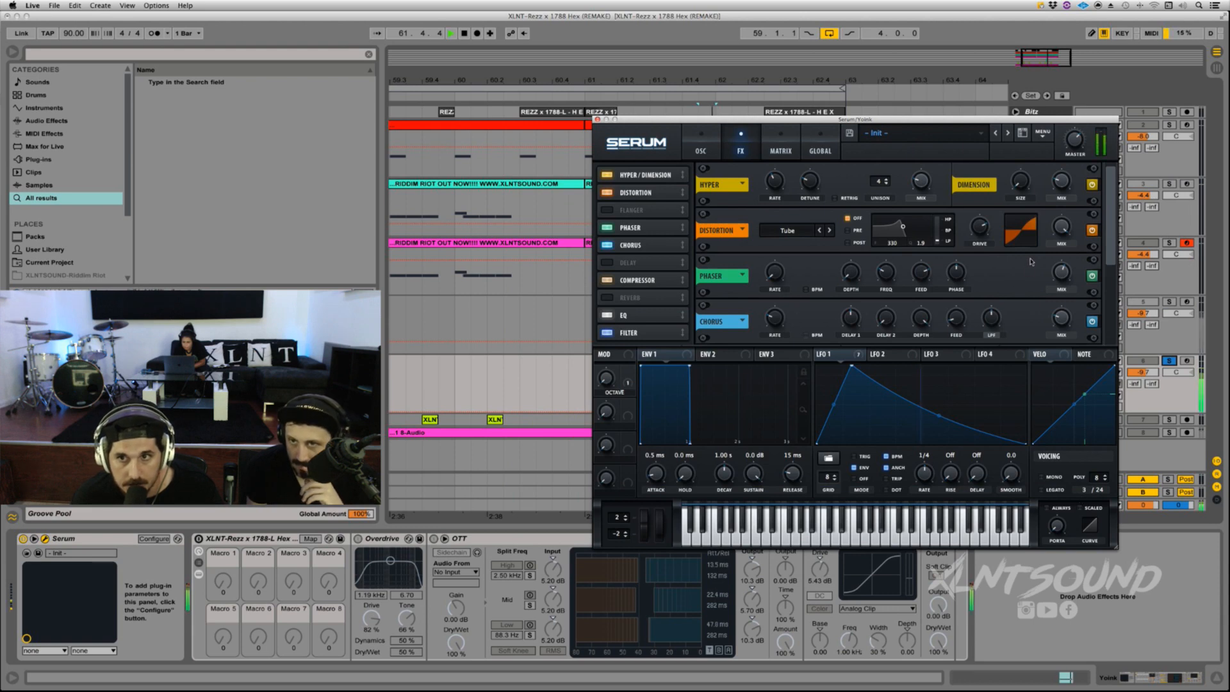
Bypass the Distortion, Phaser, Chorus, Compressor, EQ and Filter effects, leaving only Hyper/Dimension active.
{"action": "left_click", "coordinate": [1092, 230]}
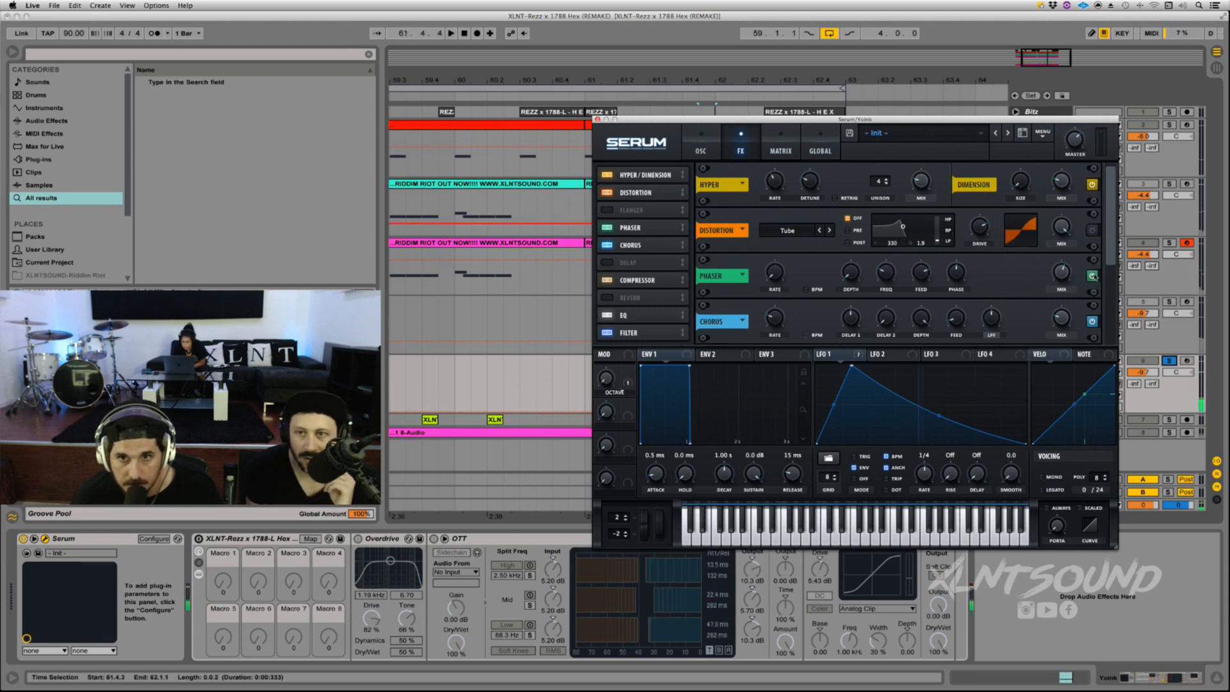
{"action": "left_click", "coordinate": [1092, 275]}
{"action": "left_click", "coordinate": [1092, 321]}
{"action": "scroll", "coordinate": [1102, 287], "scroll_direction": "down", "scroll_amount": 5}
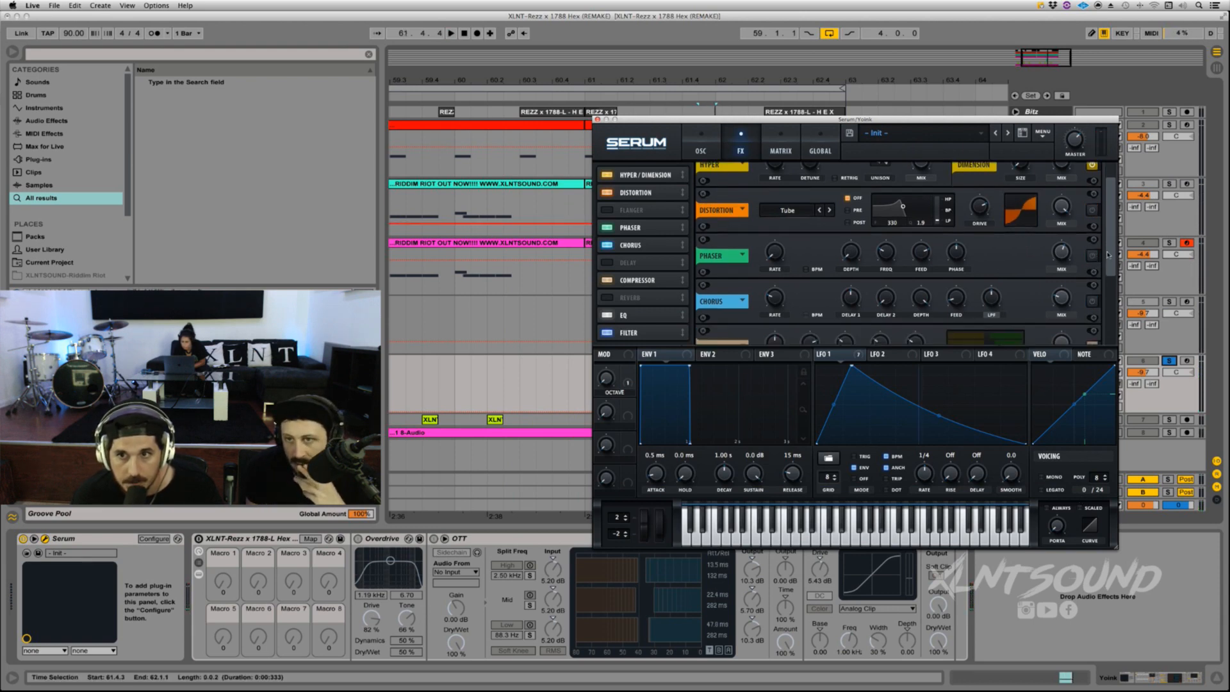
{"action": "left_click", "coordinate": [1092, 262]}
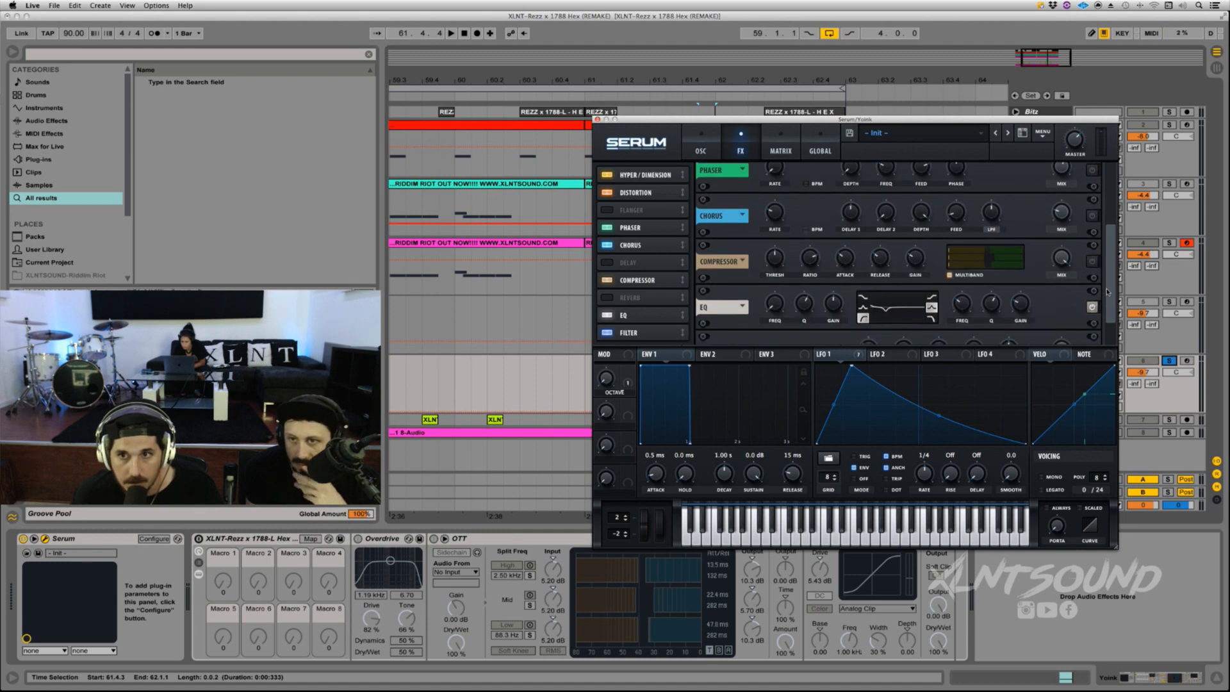
{"action": "left_click", "coordinate": [1092, 306]}
{"action": "scroll", "coordinate": [1095, 314], "scroll_direction": "down", "scroll_amount": 1}
{"action": "left_click", "coordinate": [1092, 321]}
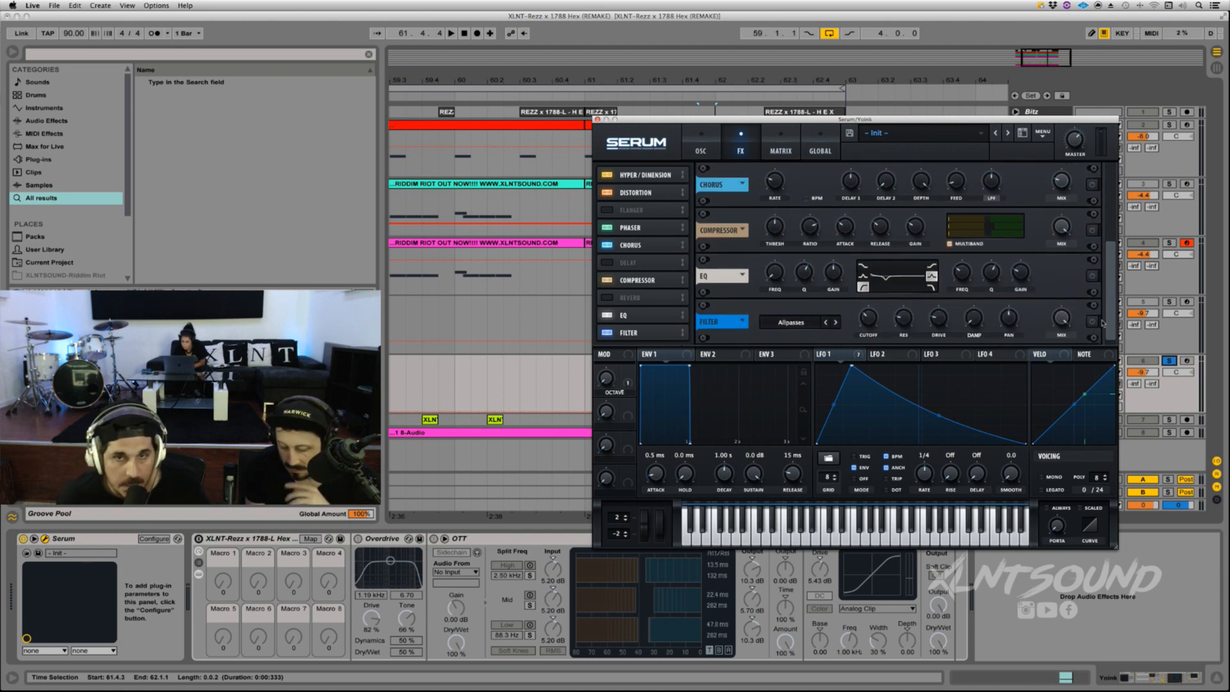
Review the Hyper/Dimension rate, detune, size and mix settings and audition the sound with only that effect active.
{"action": "scroll", "coordinate": [1103, 256], "scroll_direction": "up", "scroll_amount": 6}
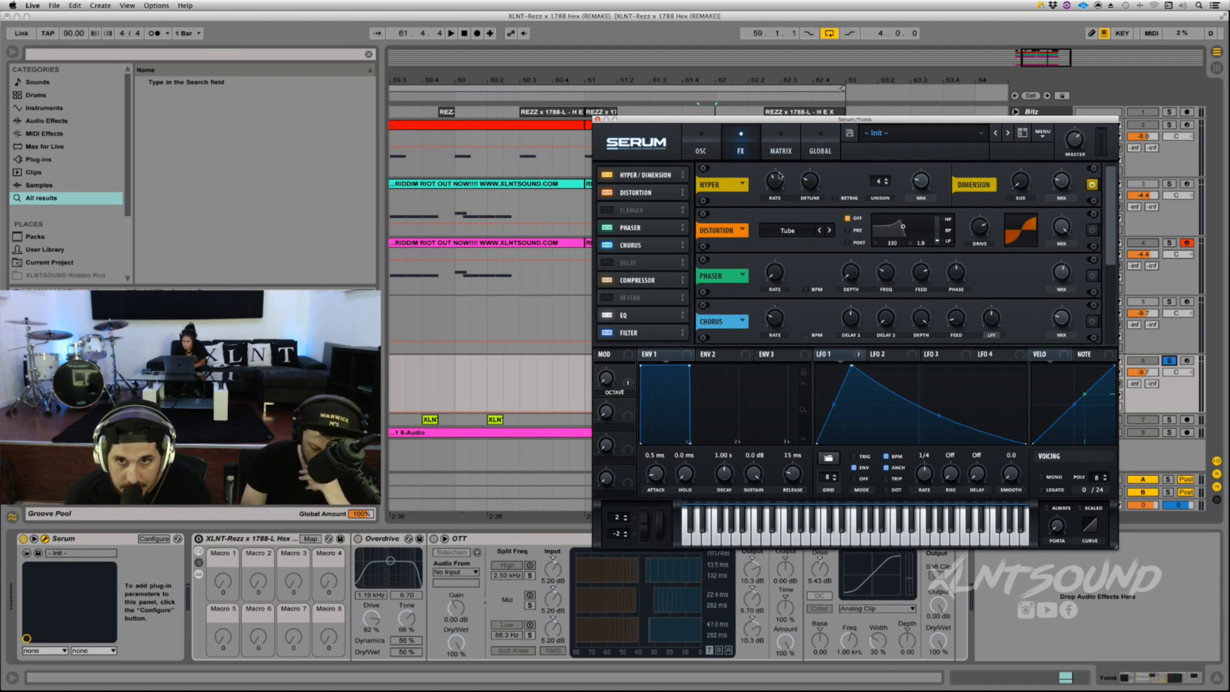
{"action": "mouse_move", "coordinate": [774, 181]}
{"action": "mouse_move", "coordinate": [815, 183]}
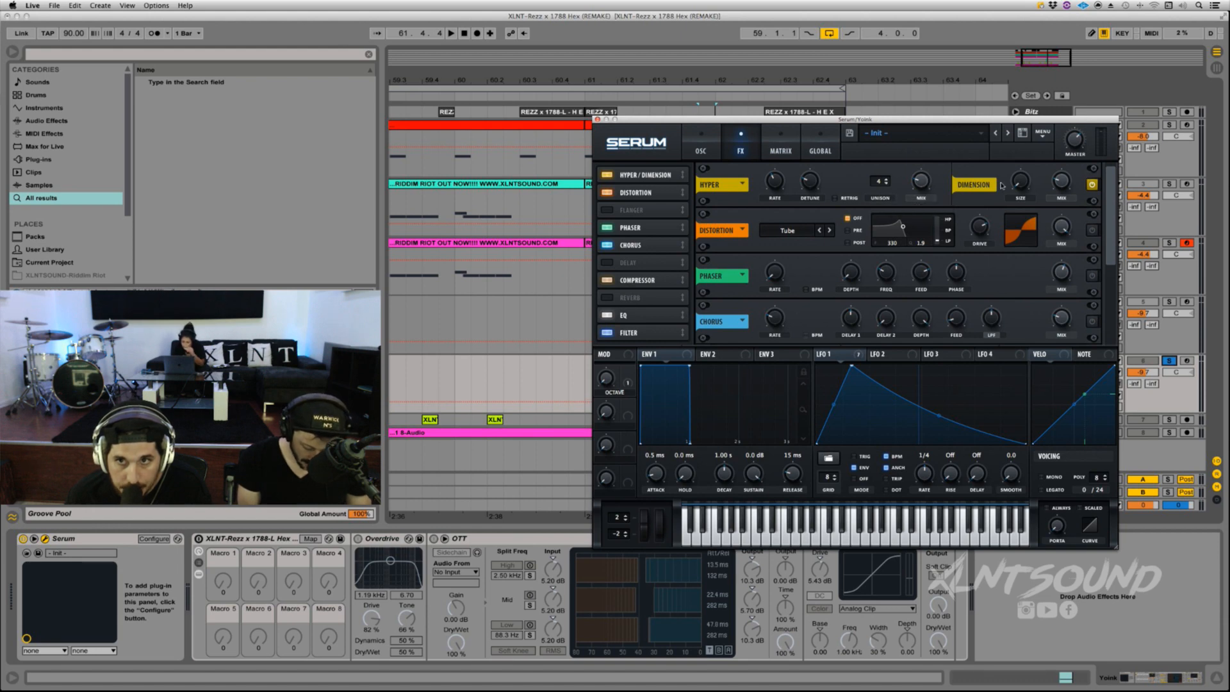
{"action": "mouse_move", "coordinate": [1012, 187]}
{"action": "mouse_move", "coordinate": [1061, 185]}
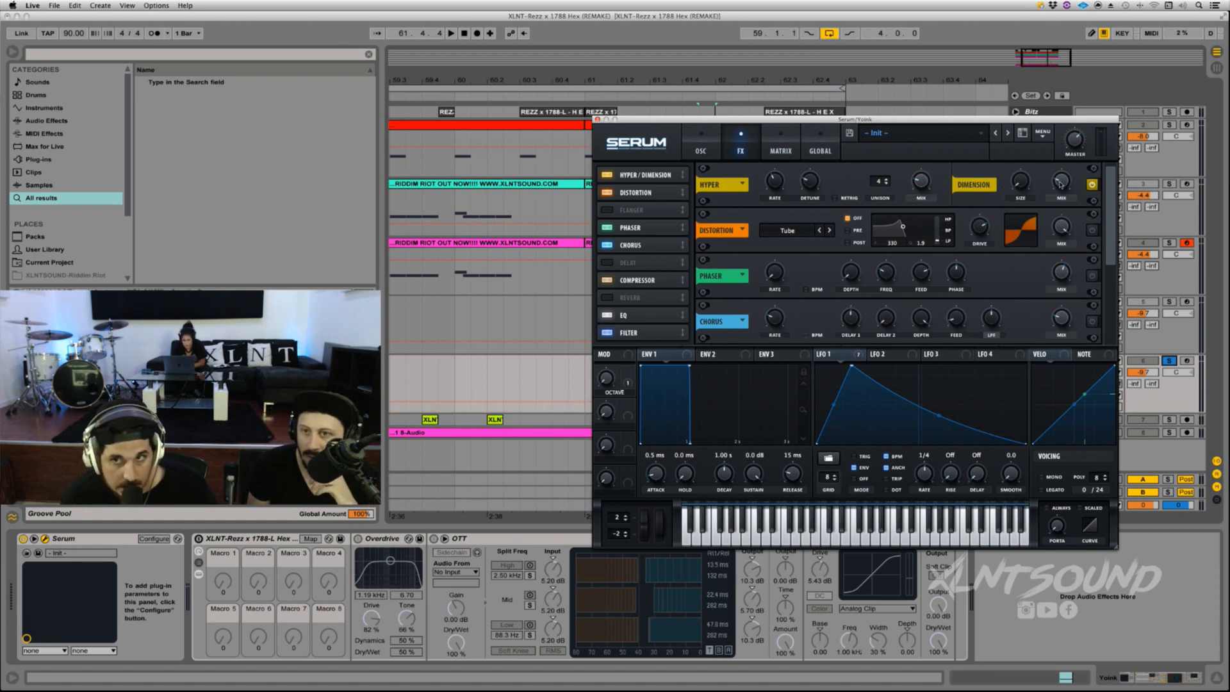
{"action": "key", "text": "space"}
{"action": "key", "text": "space"}
{"action": "key", "text": "space"}
{"action": "key", "text": "space"}
{"action": "key", "text": "space"}
{"action": "key", "text": "space"}
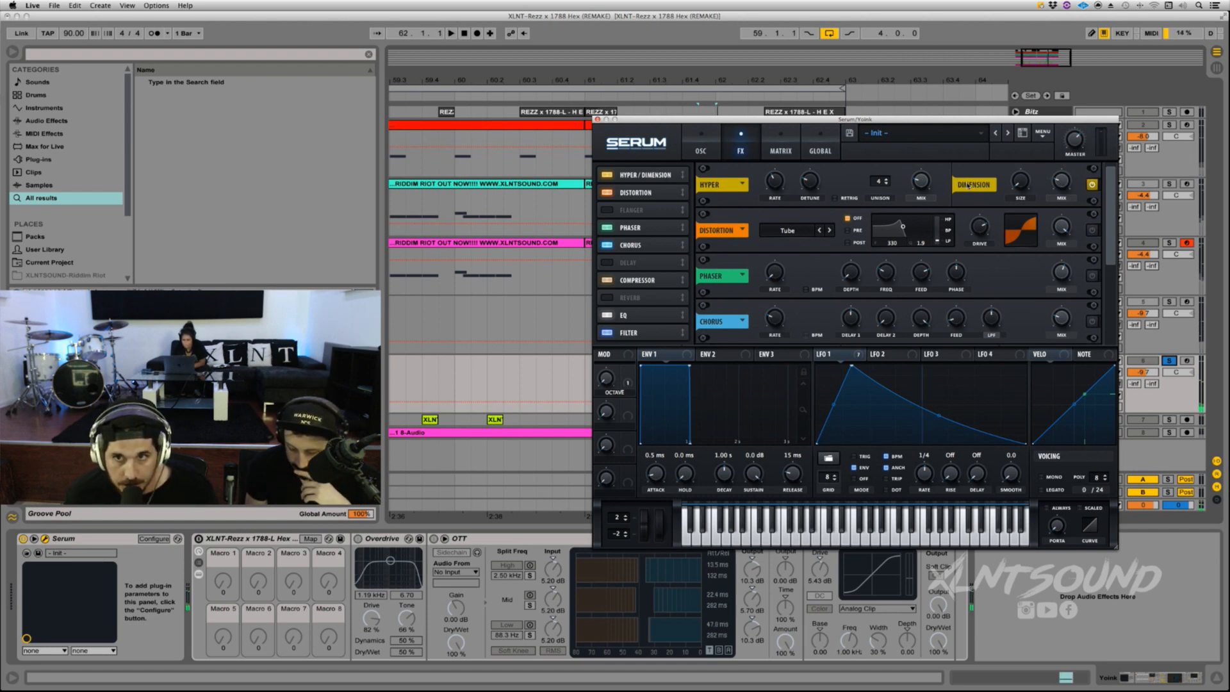
Re-enable the Distortion and Phaser effects one at a time, auditioning the loop in between.
{"action": "left_click", "coordinate": [1093, 232]}
{"action": "mouse_move", "coordinate": [984, 228]}
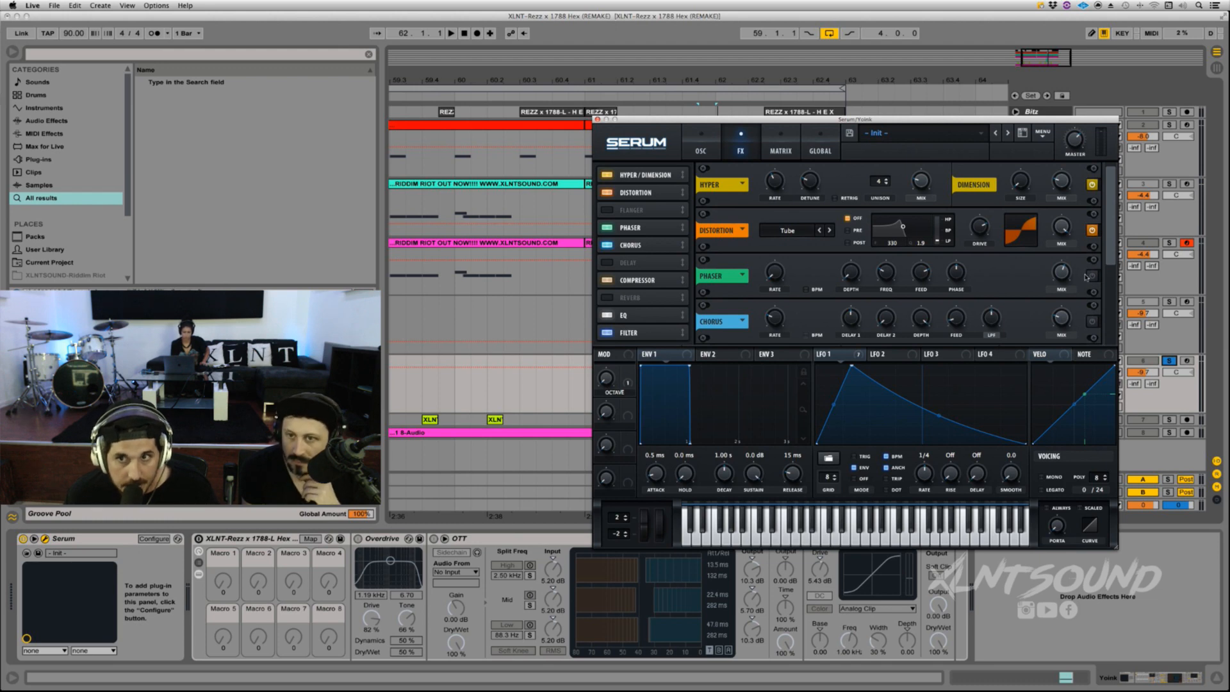
{"action": "key", "text": "space"}
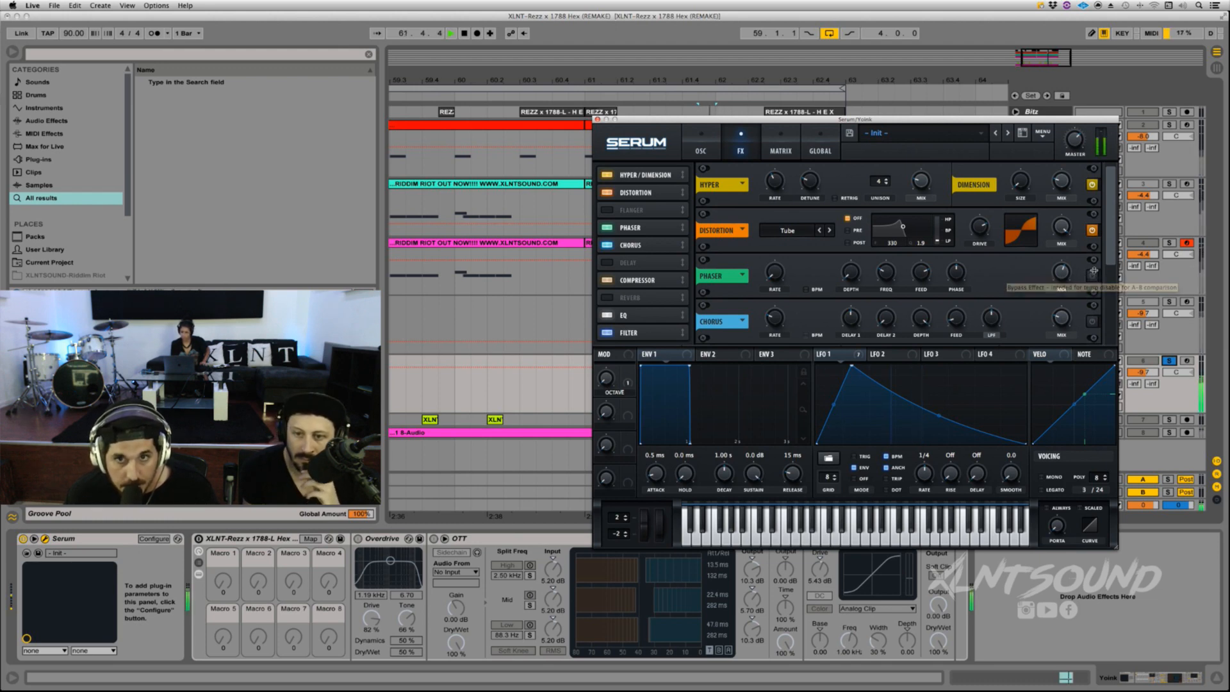
{"action": "key", "text": "space"}
{"action": "left_click", "coordinate": [1093, 272]}
{"action": "scroll", "coordinate": [1114, 285], "scroll_direction": "down", "scroll_amount": 2}
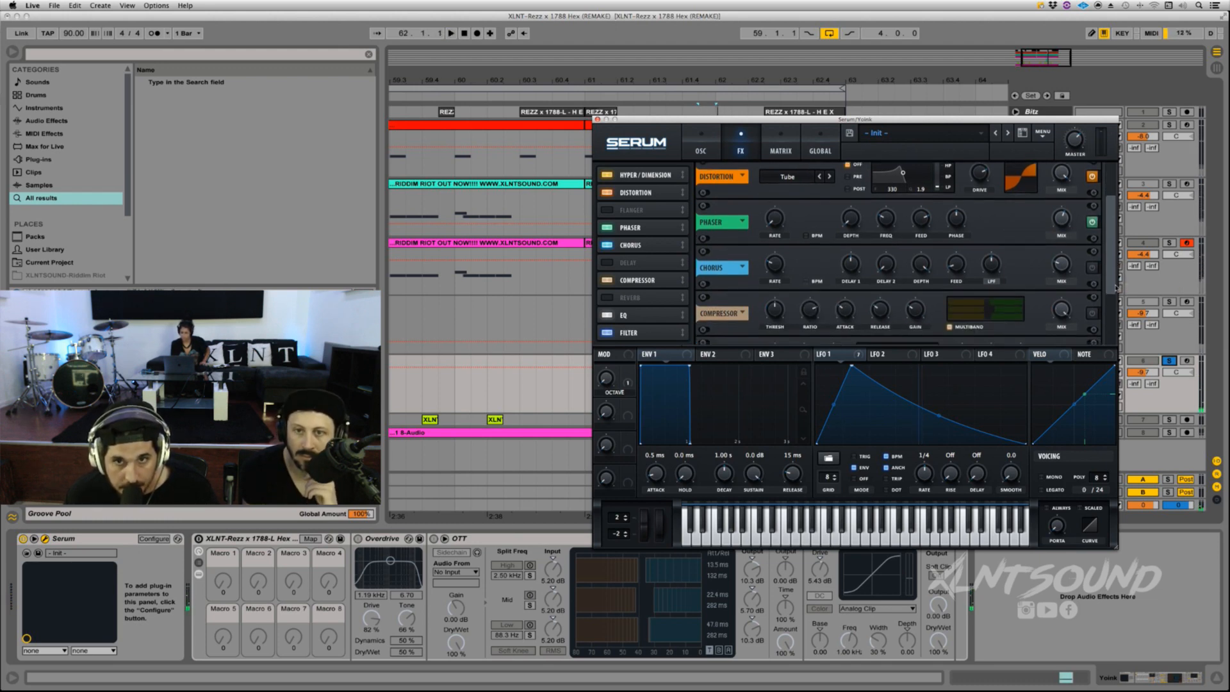
Re-enable the Chorus effect and review its rate, delay, depth, feedback and low-pass settings.
{"action": "left_click_drag", "start_coordinate": [1115, 286], "coordinate": [1115, 290]}
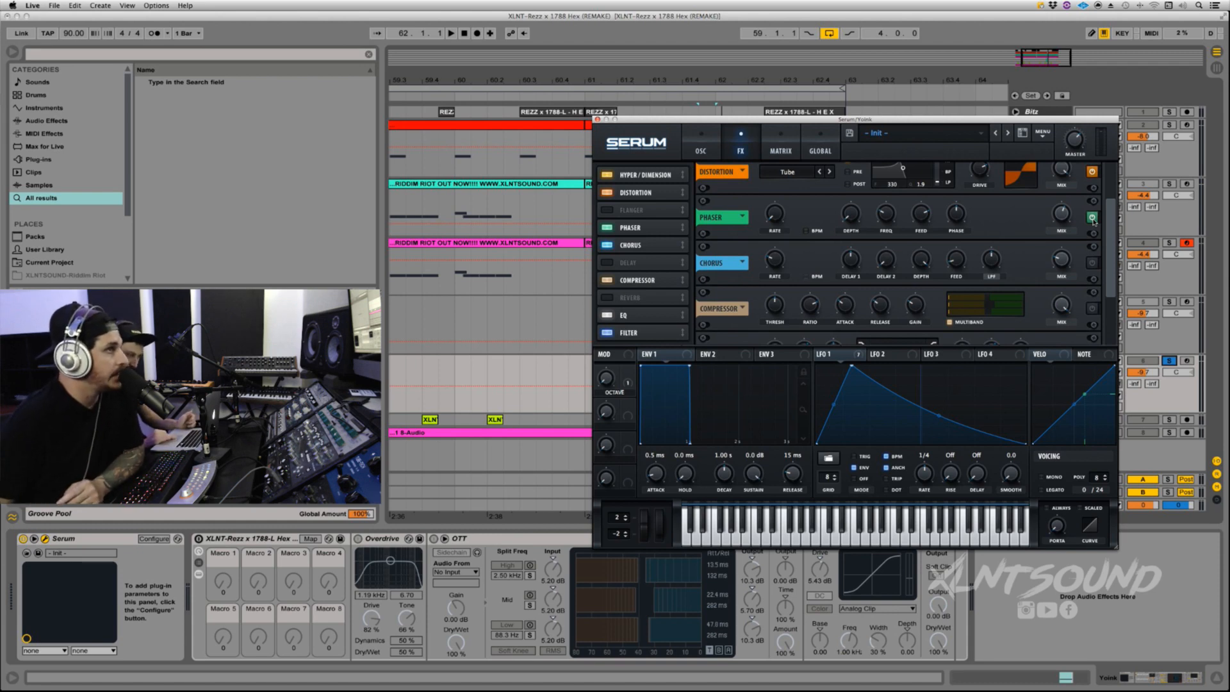
{"action": "left_click", "coordinate": [1091, 263]}
{"action": "mouse_move", "coordinate": [780, 262]}
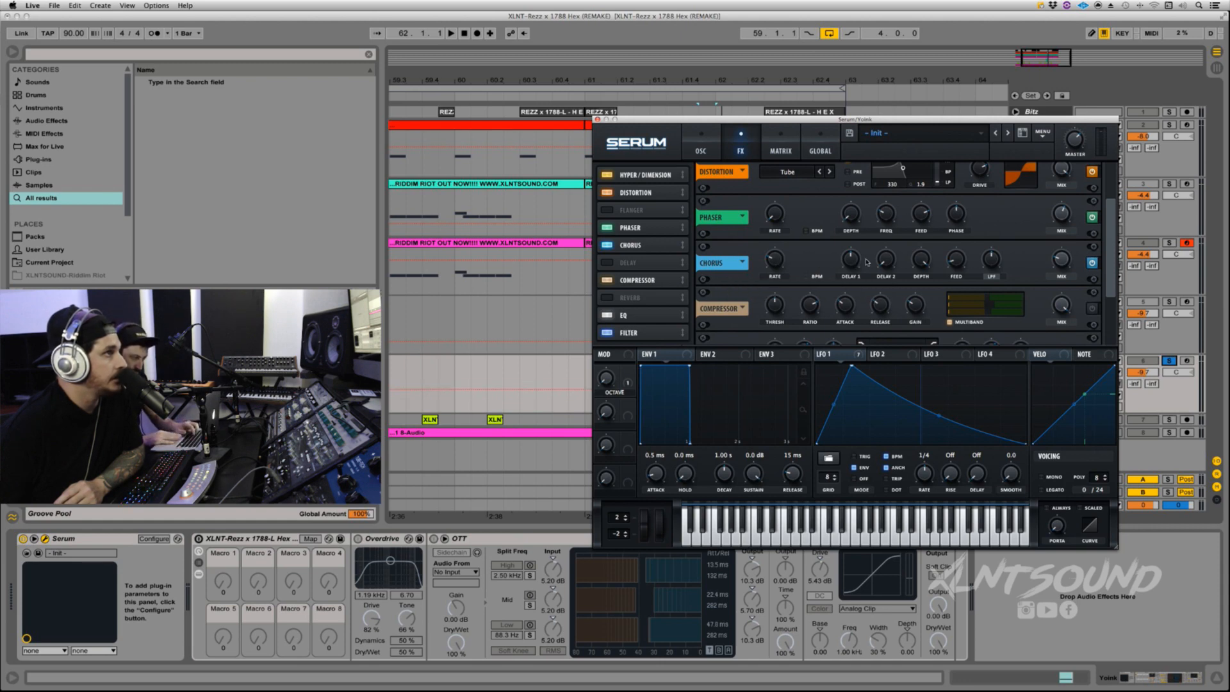
{"action": "mouse_move", "coordinate": [882, 262]}
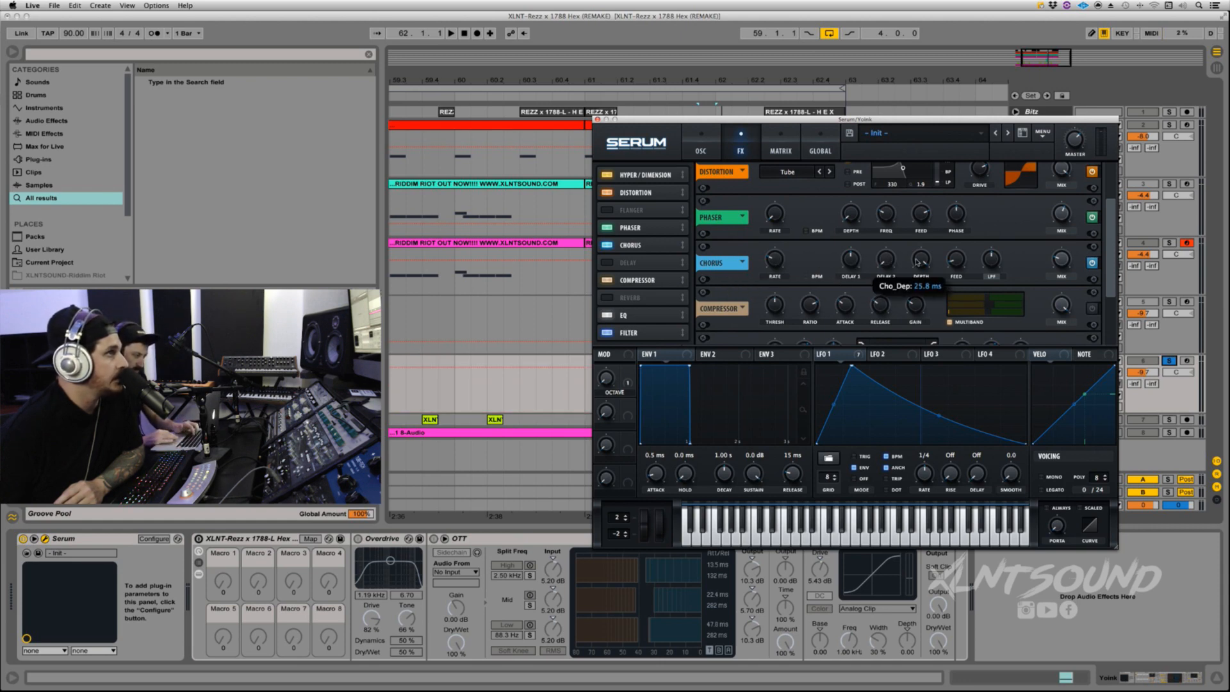
{"action": "mouse_move", "coordinate": [961, 262]}
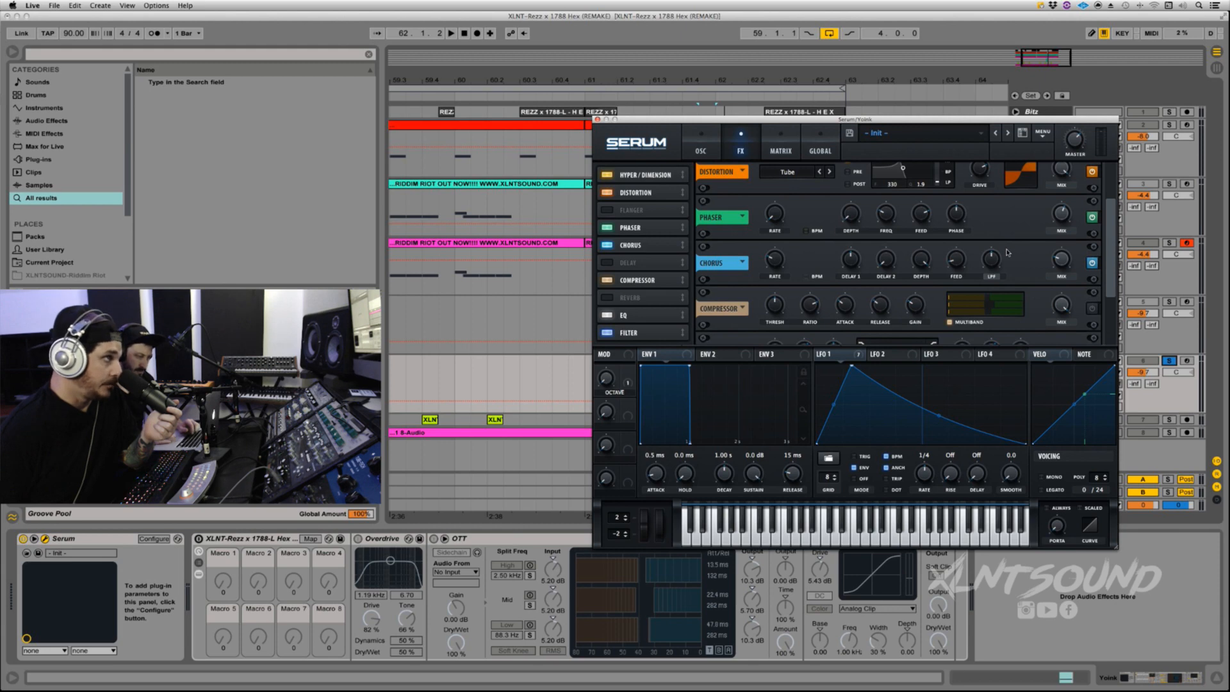
Re-enable the Compressor effect, unsolo the lower Yoink track and audition the loop with the full mix.
{"action": "scroll", "coordinate": [1084, 276], "scroll_direction": "down", "scroll_amount": 2}
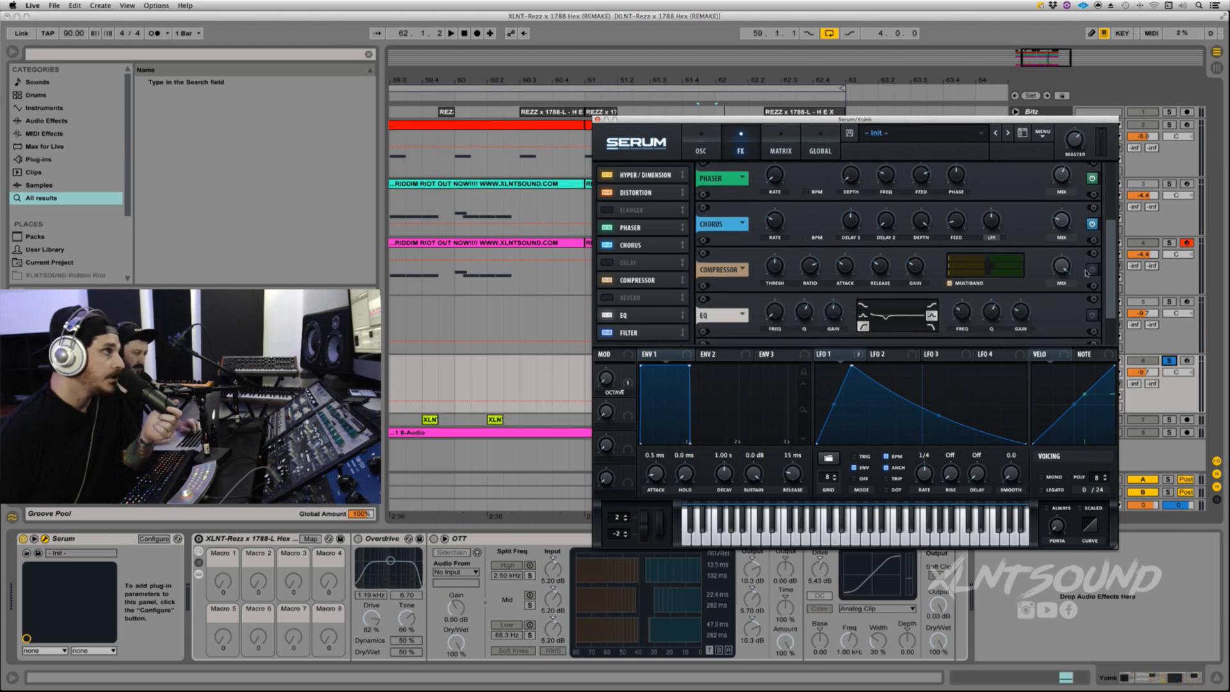
{"action": "left_click", "coordinate": [1090, 270]}
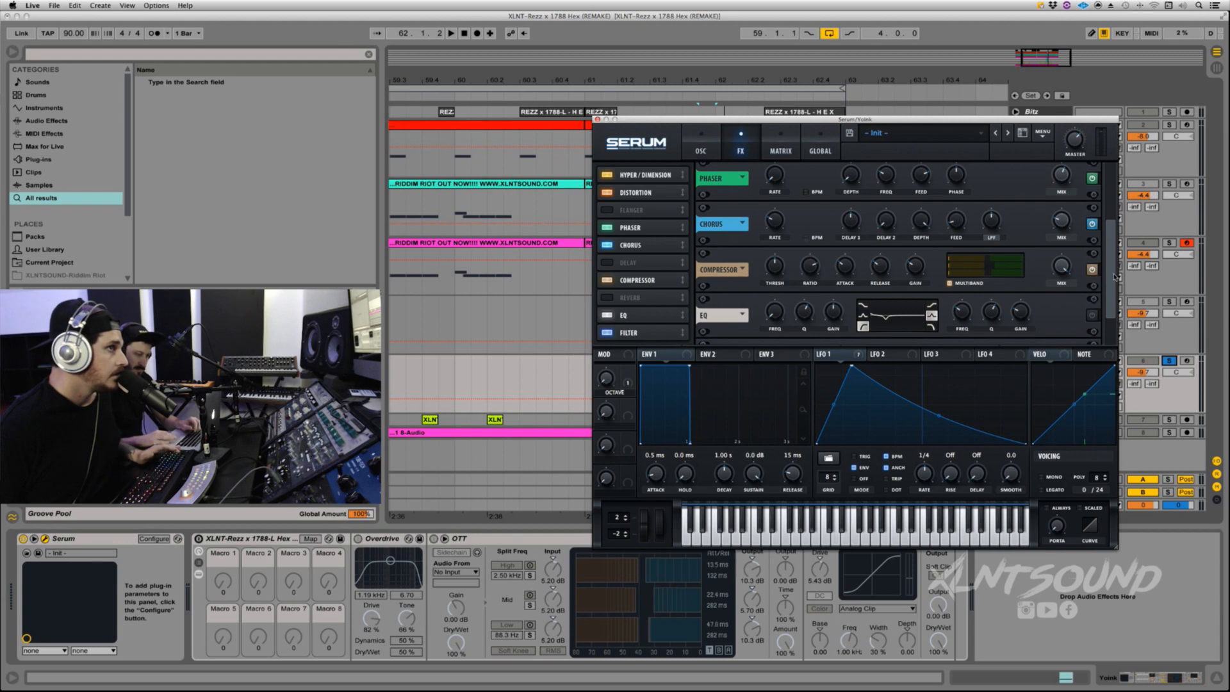
{"action": "key", "text": "space"}
{"action": "left_click", "coordinate": [1169, 361]}
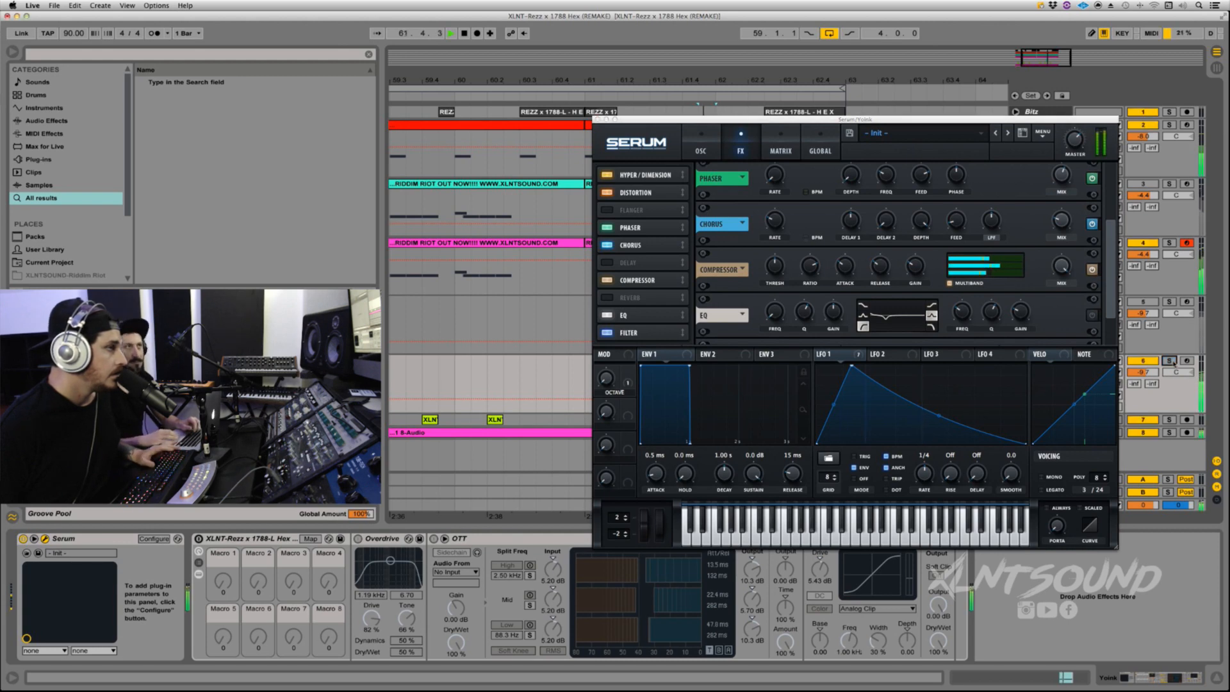
{"action": "key", "text": "space"}
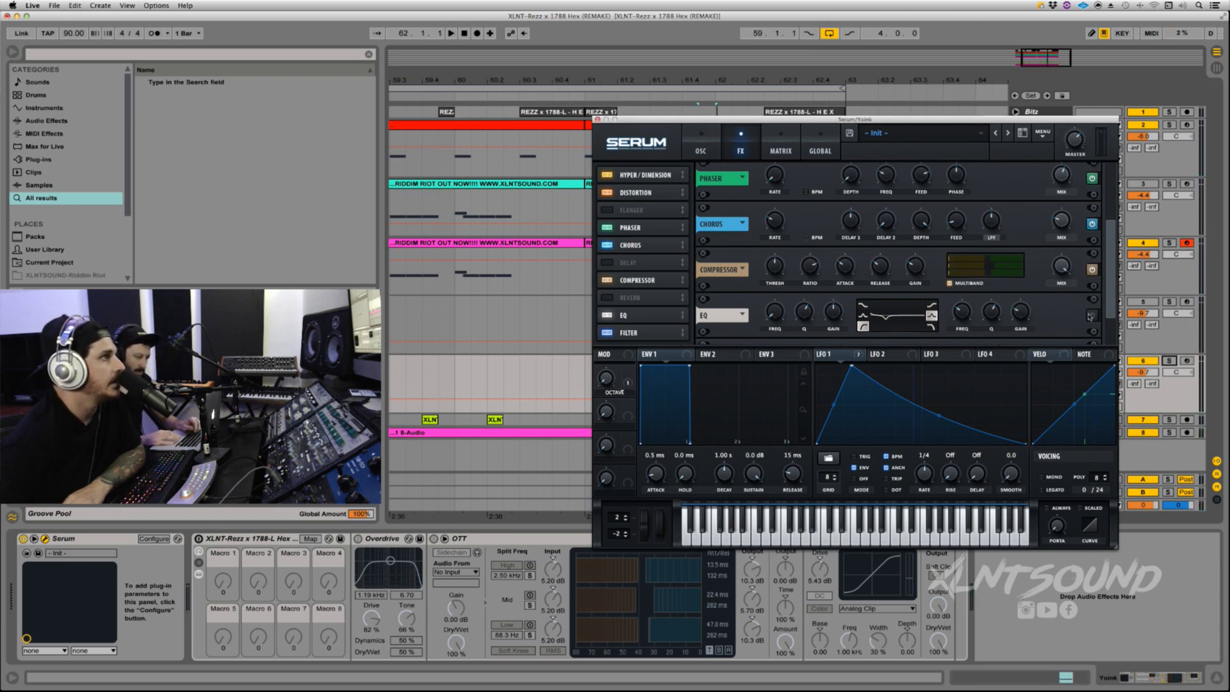
Re-enable the EQ effect and review the frequency, Q and gain of both bands.
{"action": "mouse_move", "coordinate": [767, 314]}
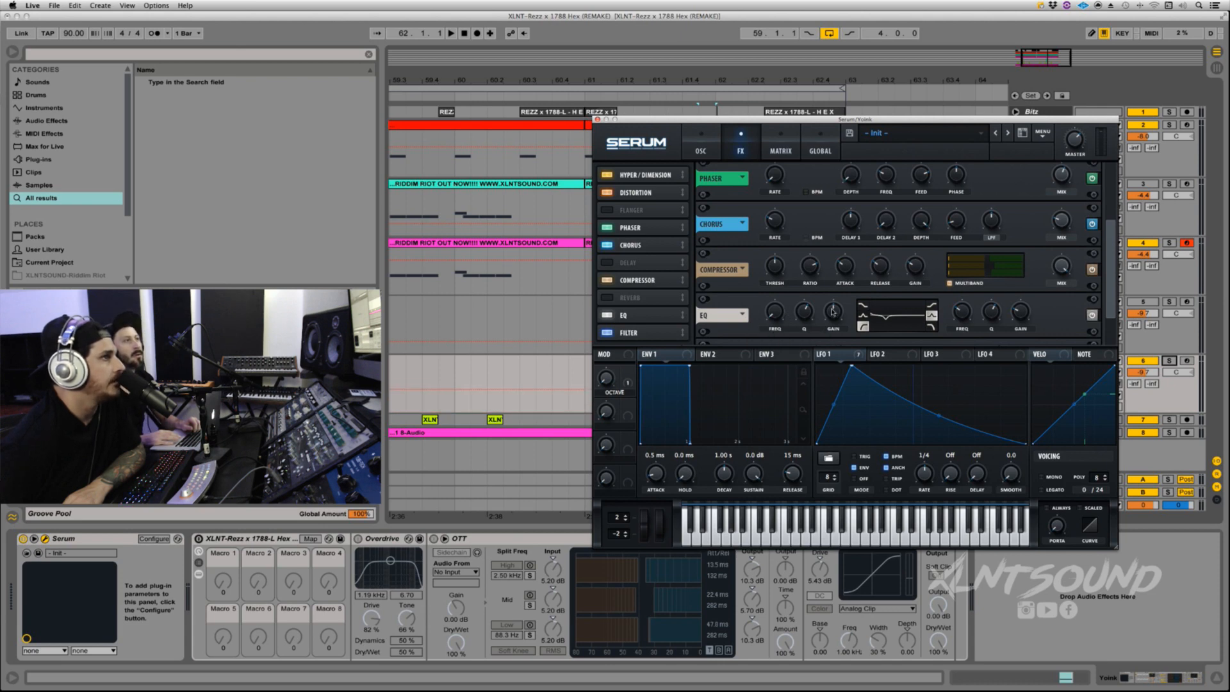
{"action": "mouse_move", "coordinate": [832, 311]}
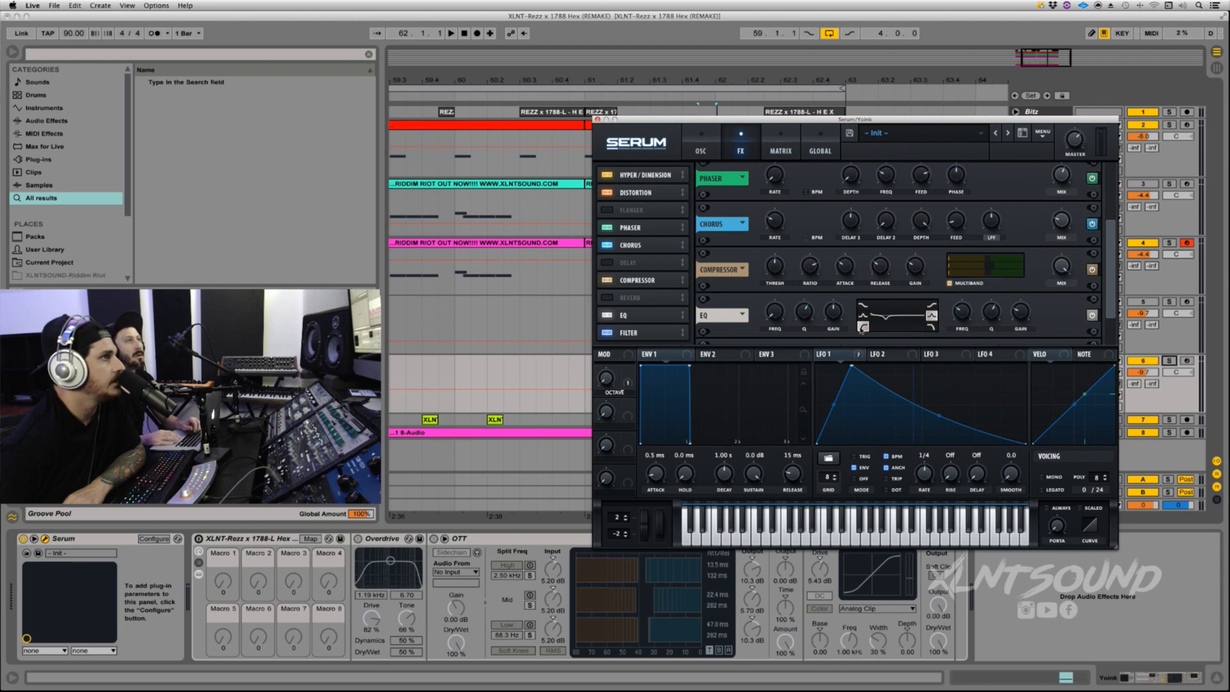
{"action": "mouse_move", "coordinate": [961, 317]}
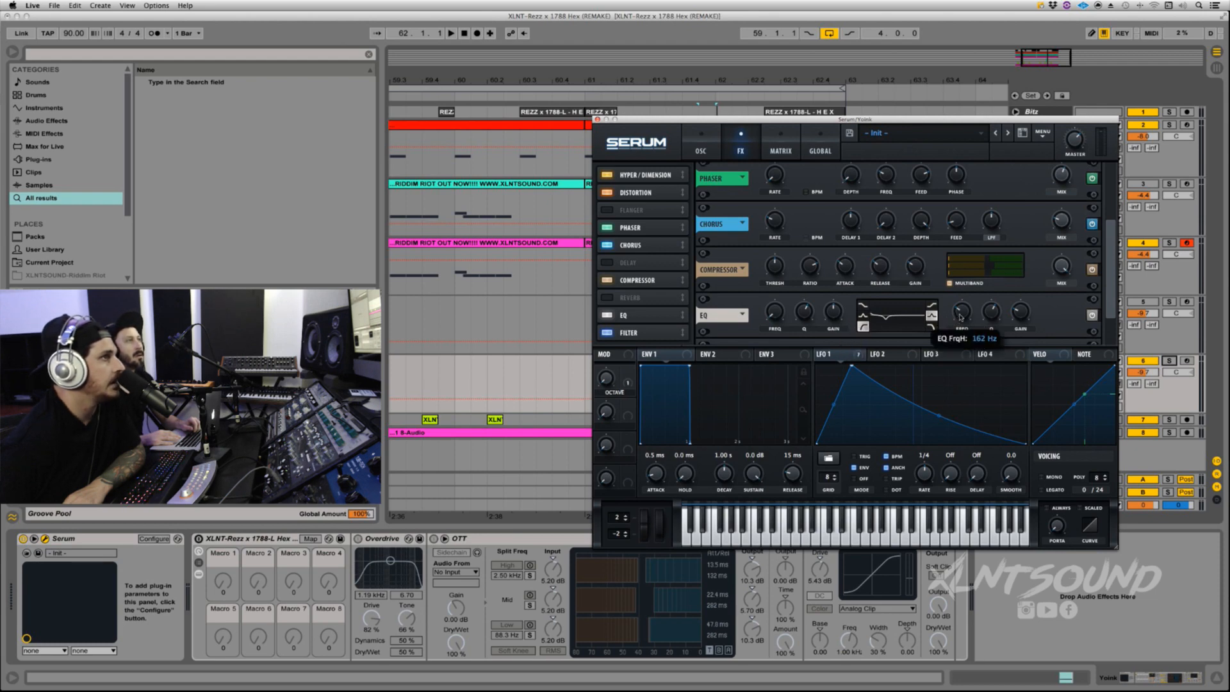
{"action": "mouse_move", "coordinate": [997, 310]}
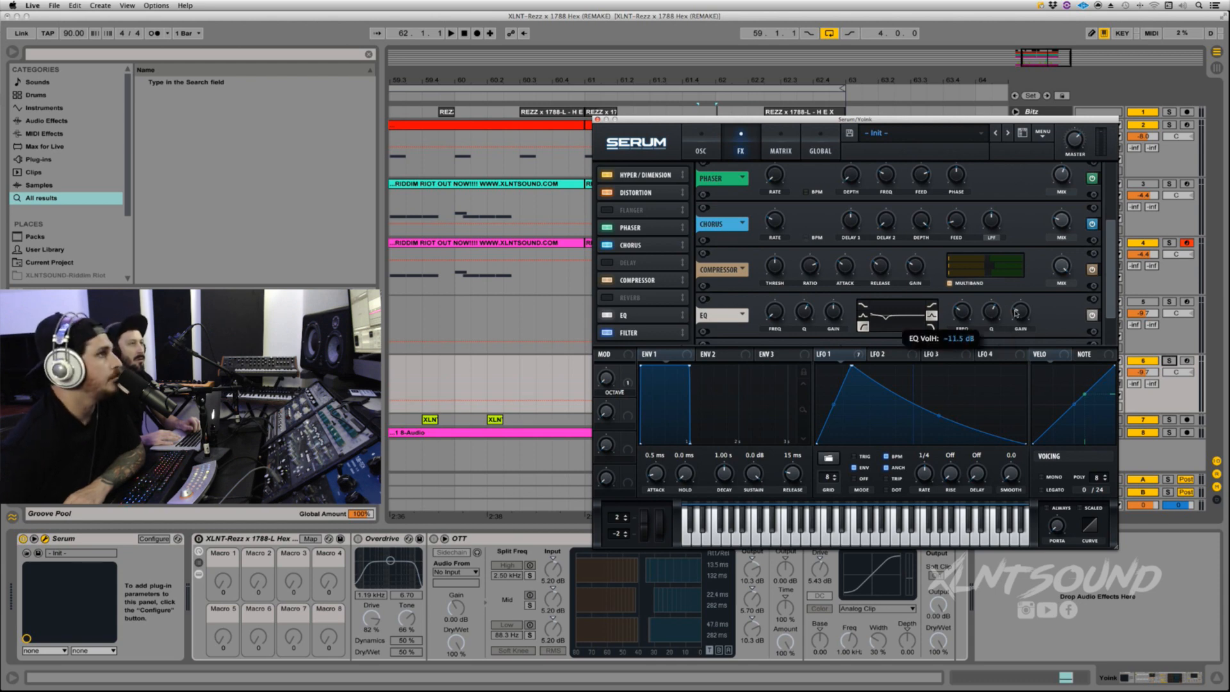
Assign LFO 1 to the frequency of both EQ bands, adjust the second band's modulation and audition the loop.
{"action": "left_click_drag", "start_coordinate": [859, 356], "coordinate": [765, 313]}
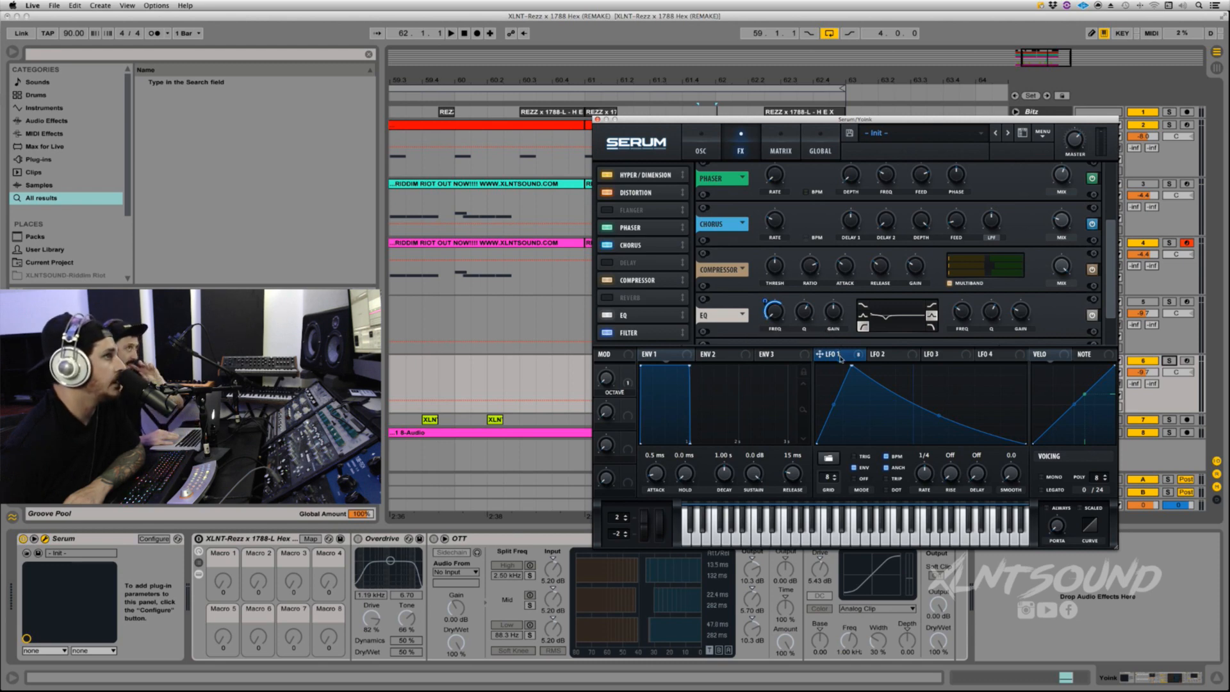
{"action": "mouse_move", "coordinate": [841, 360]}
{"action": "left_click_drag", "start_coordinate": [845, 359], "coordinate": [962, 311]}
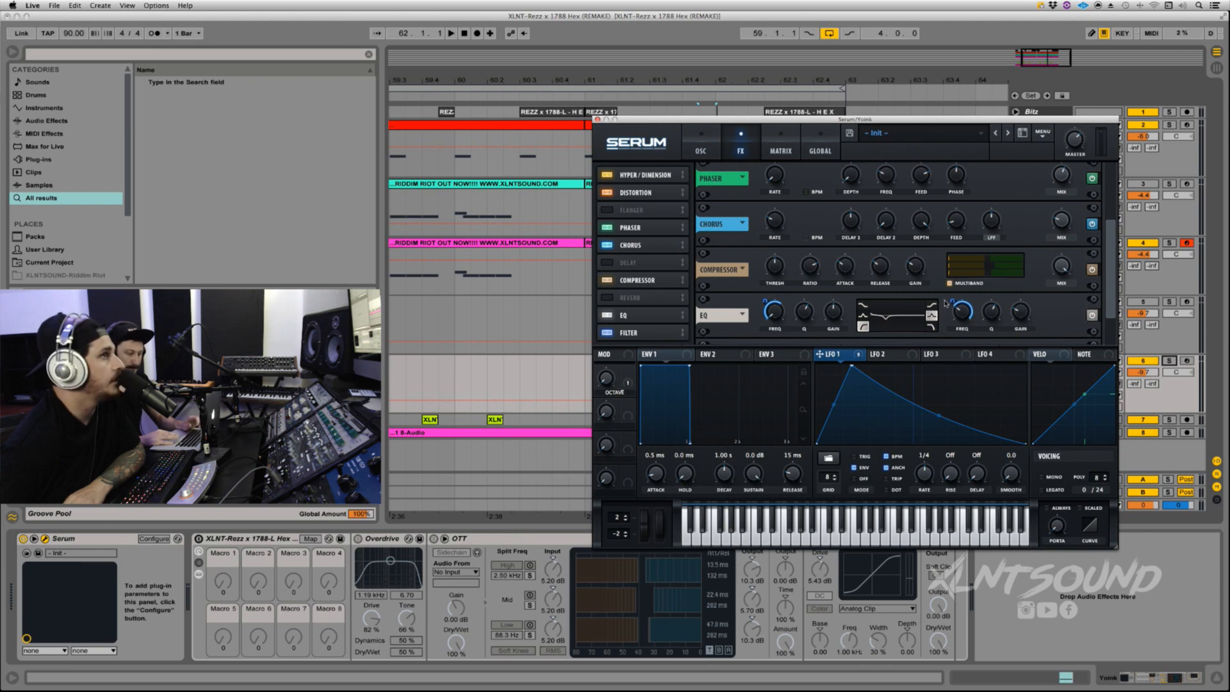
{"action": "left_click_drag", "start_coordinate": [952, 301], "coordinate": [952, 312]}
{"action": "key", "text": "space"}
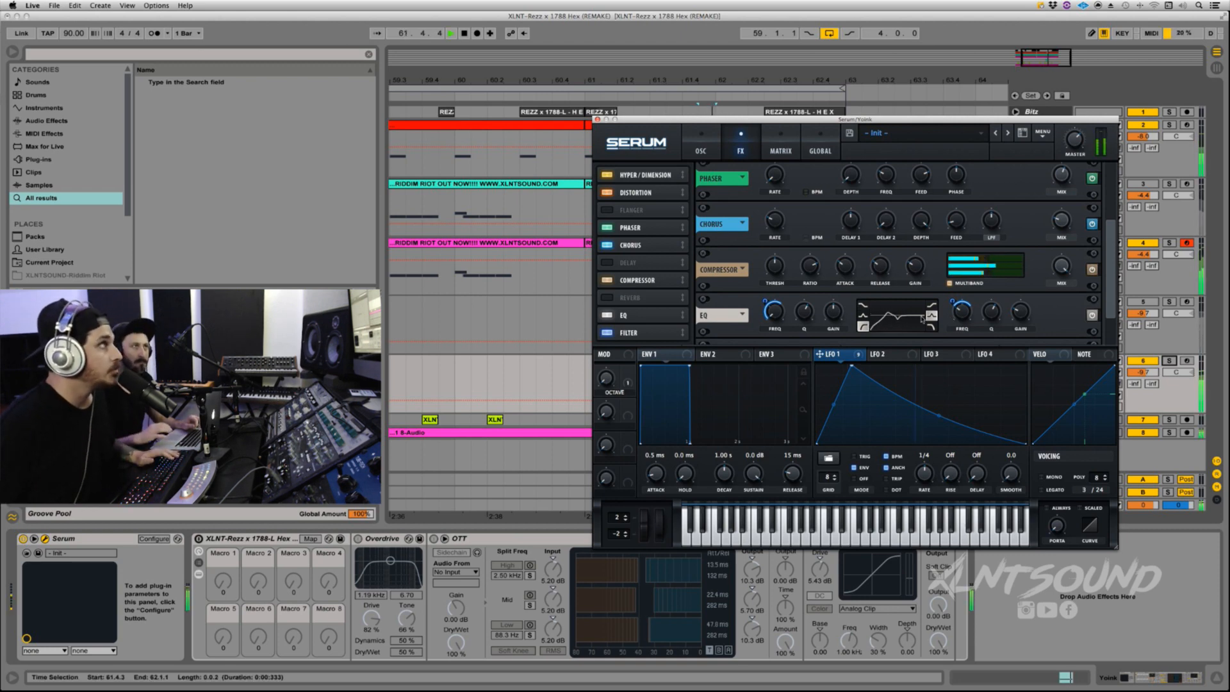
{"action": "key", "text": "space"}
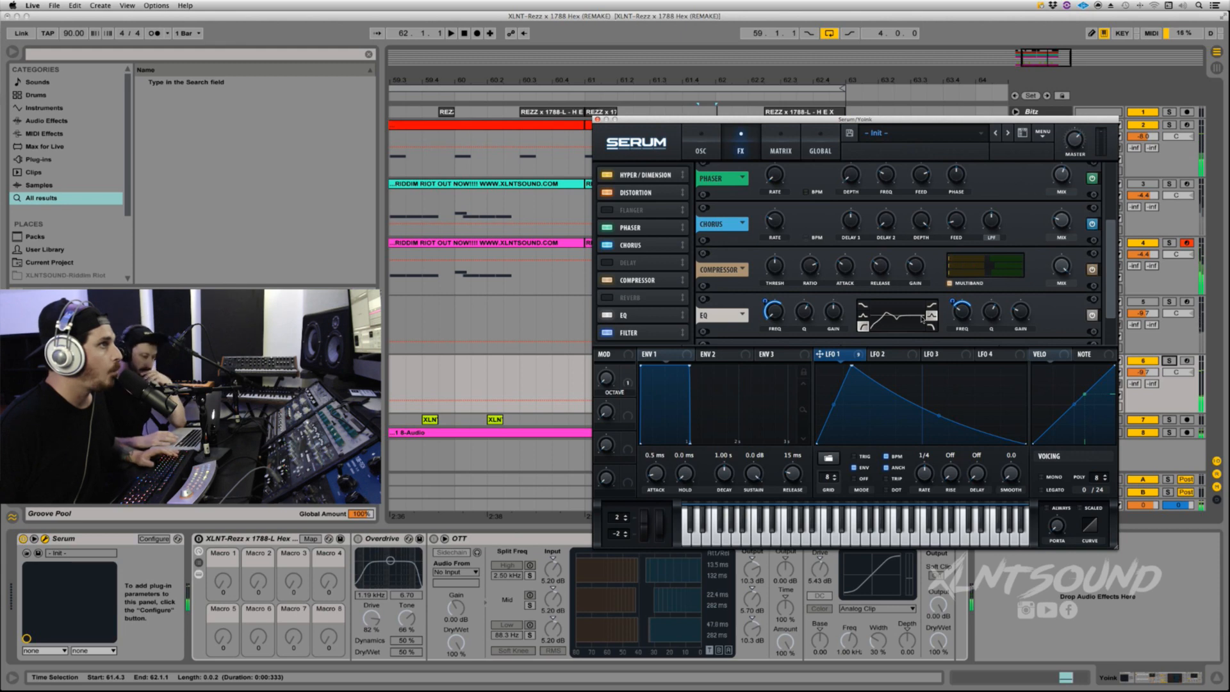
{"action": "key", "text": "space"}
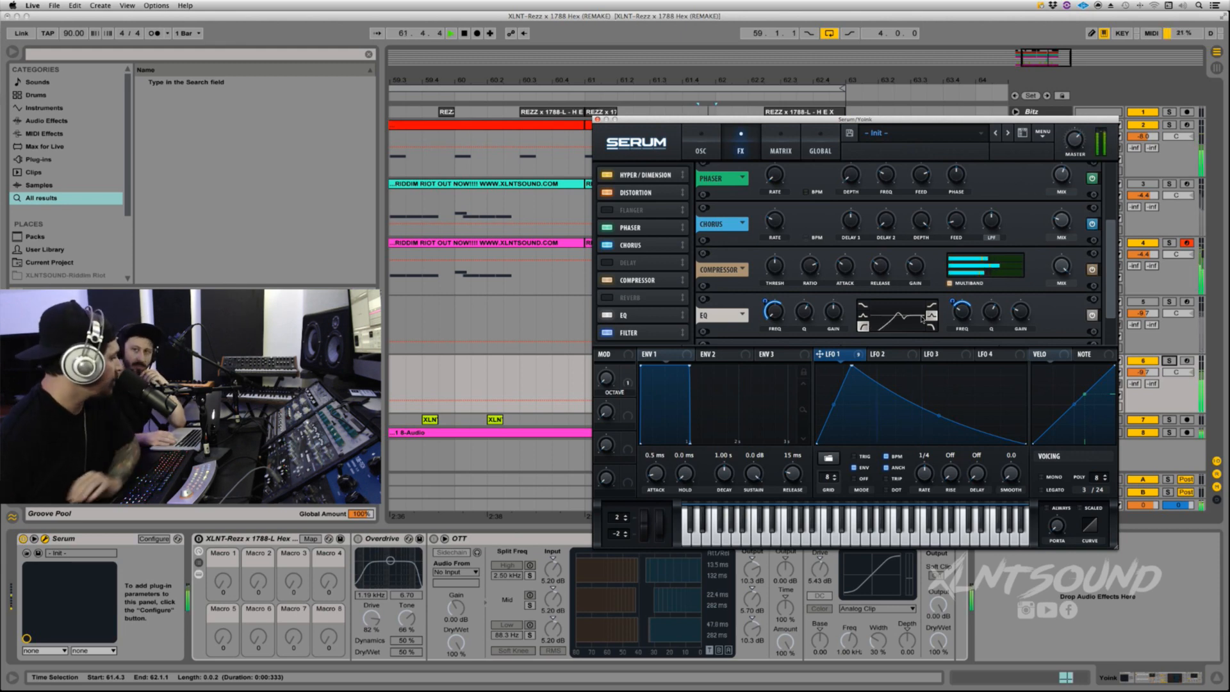
{"action": "key", "text": "space"}
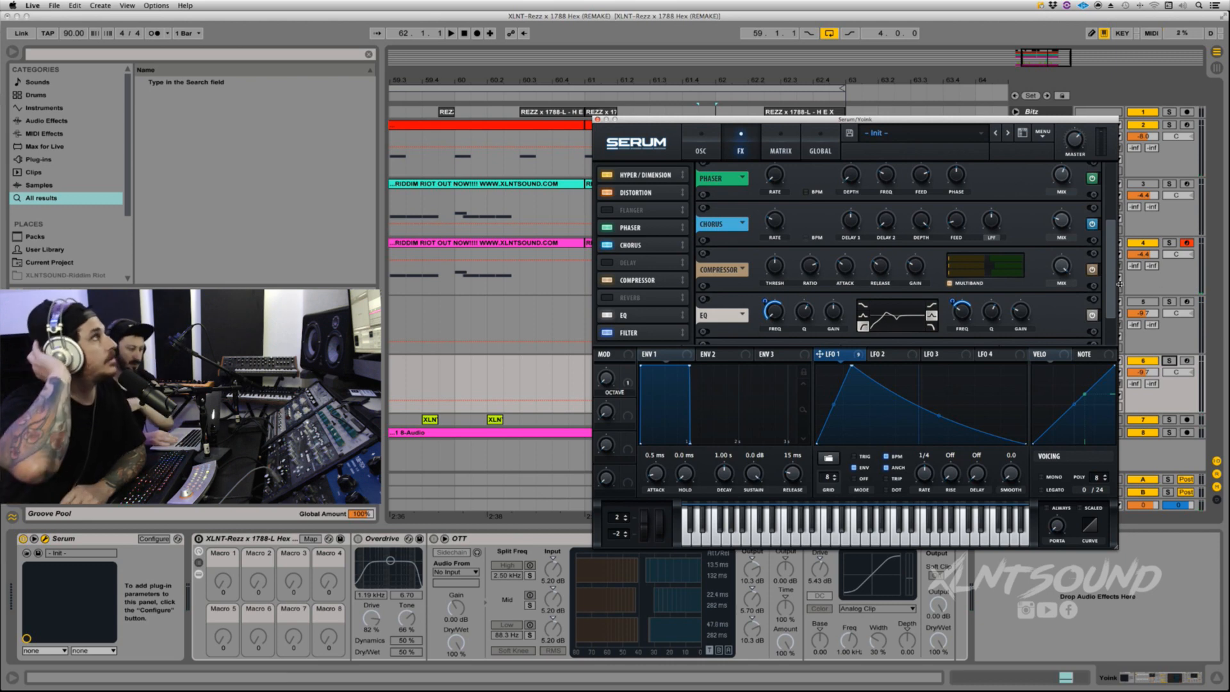
Re-enable the Allpasses Filter effect at the end of the chain and compare the loop with it on and bypassed.
{"action": "scroll", "coordinate": [1008, 300], "scroll_direction": "down", "scroll_amount": 2}
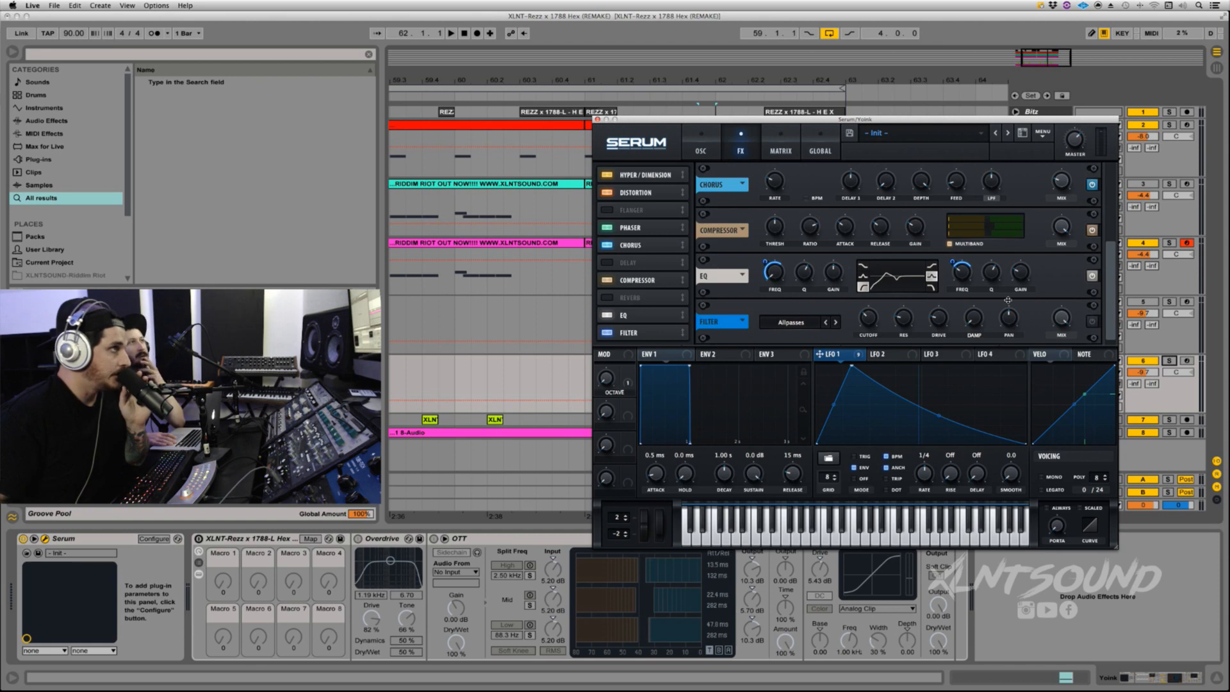
{"action": "left_click", "coordinate": [702, 146]}
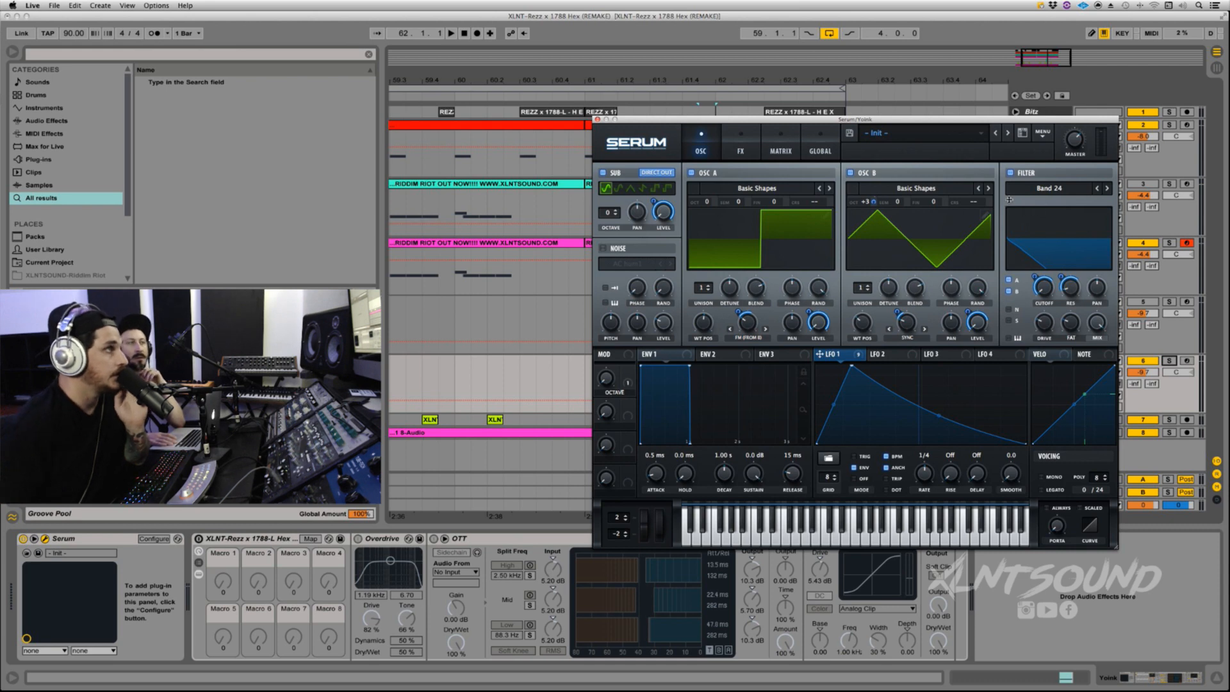
{"action": "left_click", "coordinate": [731, 142]}
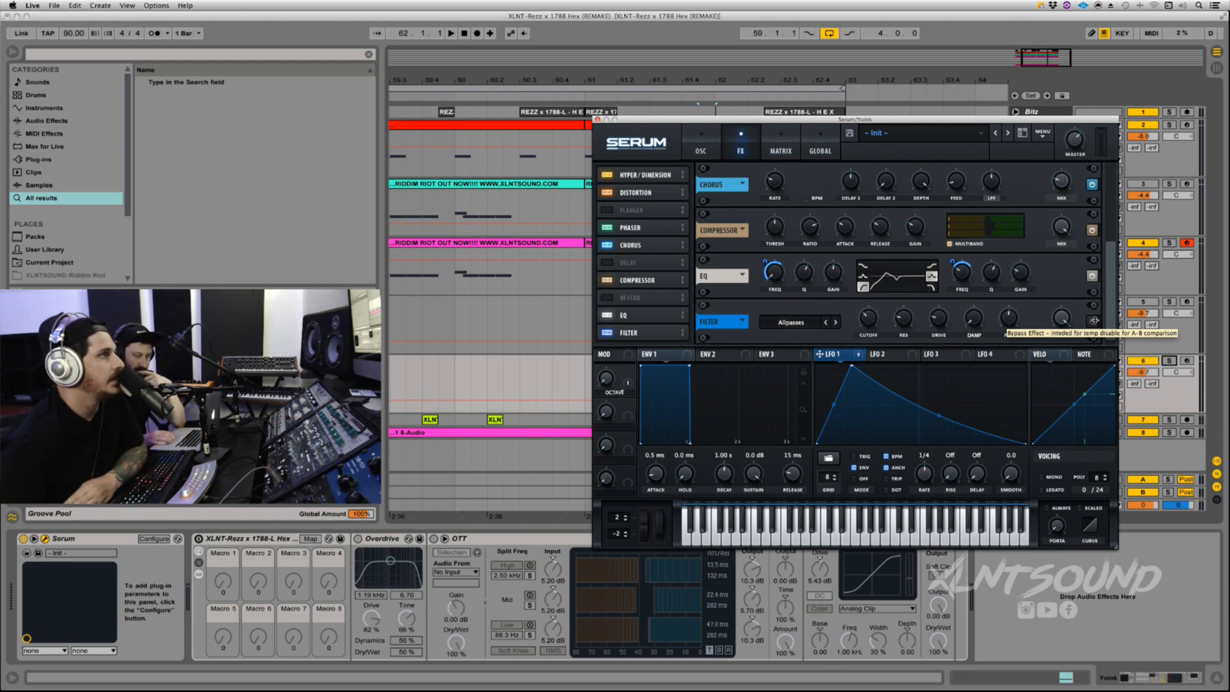
{"action": "left_click", "coordinate": [873, 318]}
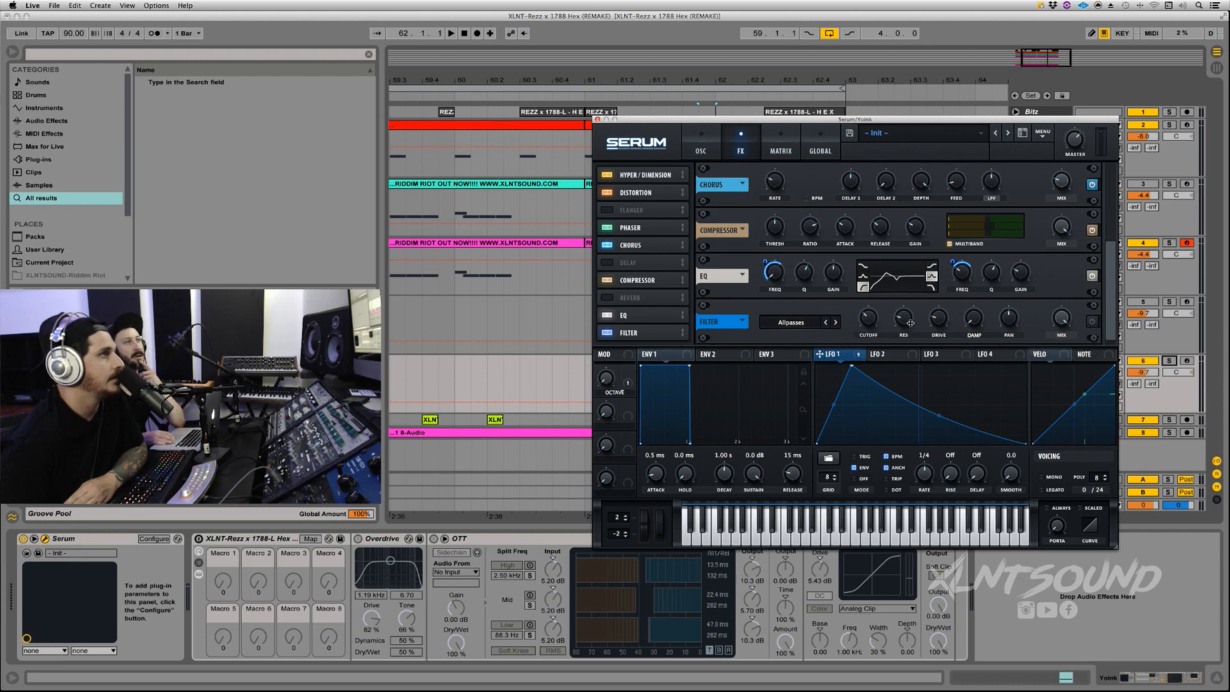
{"action": "left_click", "coordinate": [947, 323]}
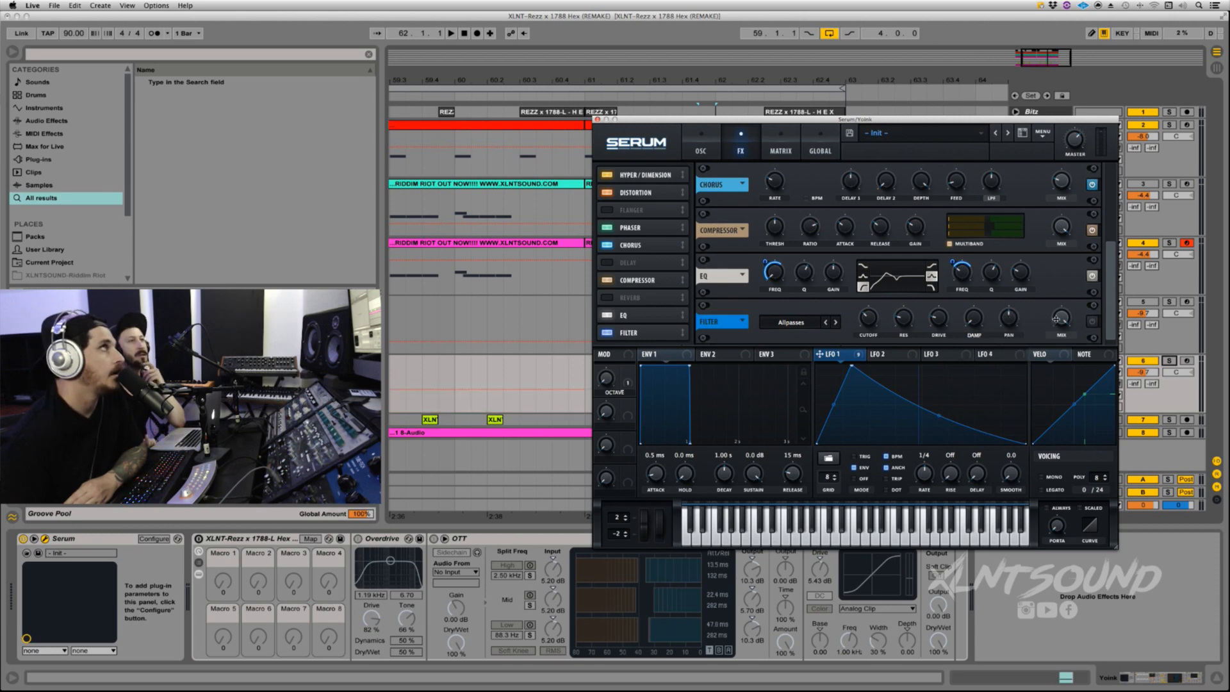
{"action": "left_click", "coordinate": [1092, 324]}
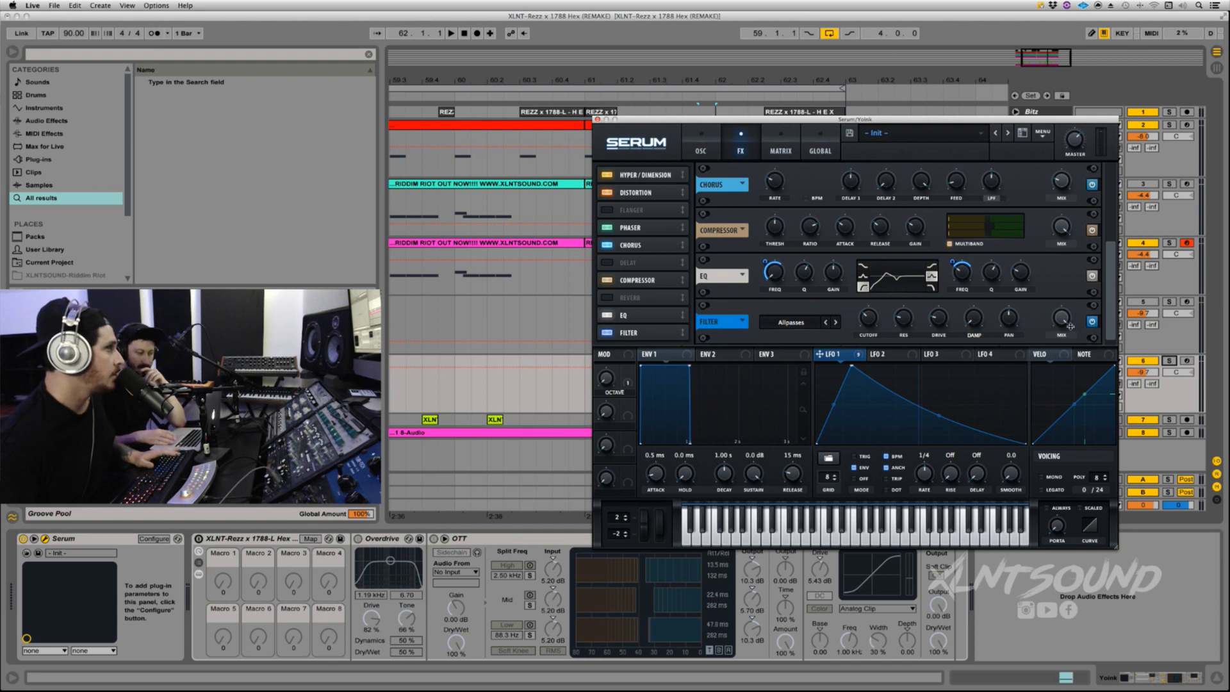
{"action": "key", "text": "space"}
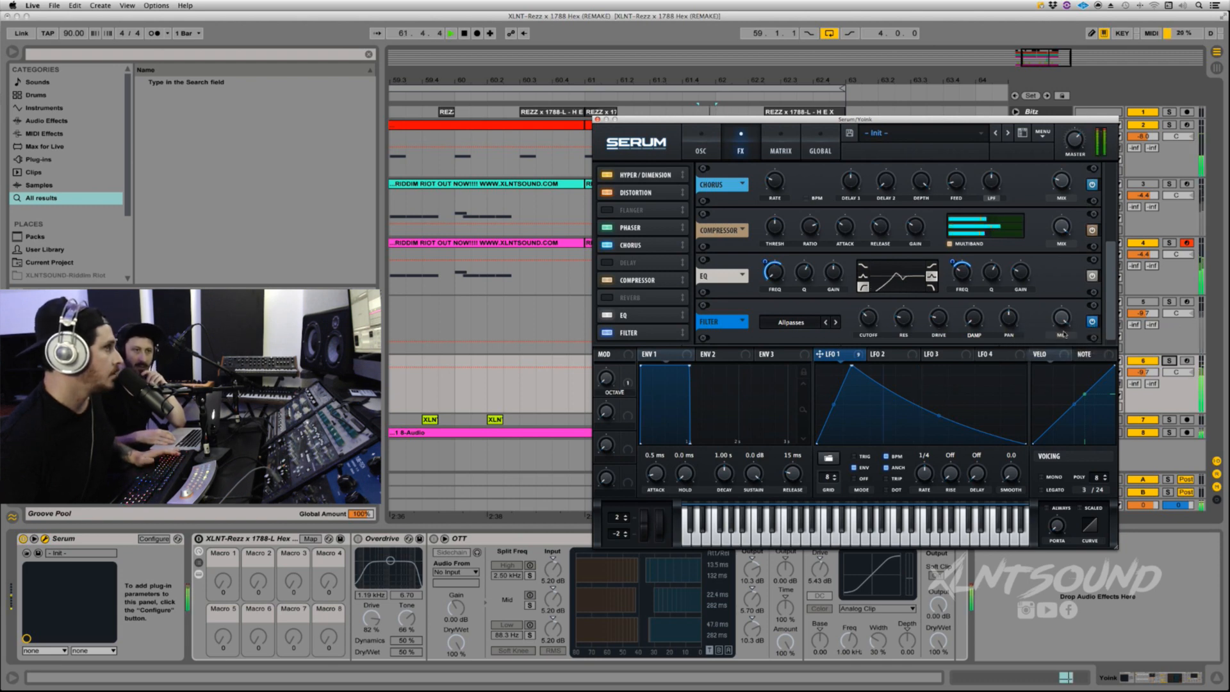
{"action": "left_click", "coordinate": [1094, 323]}
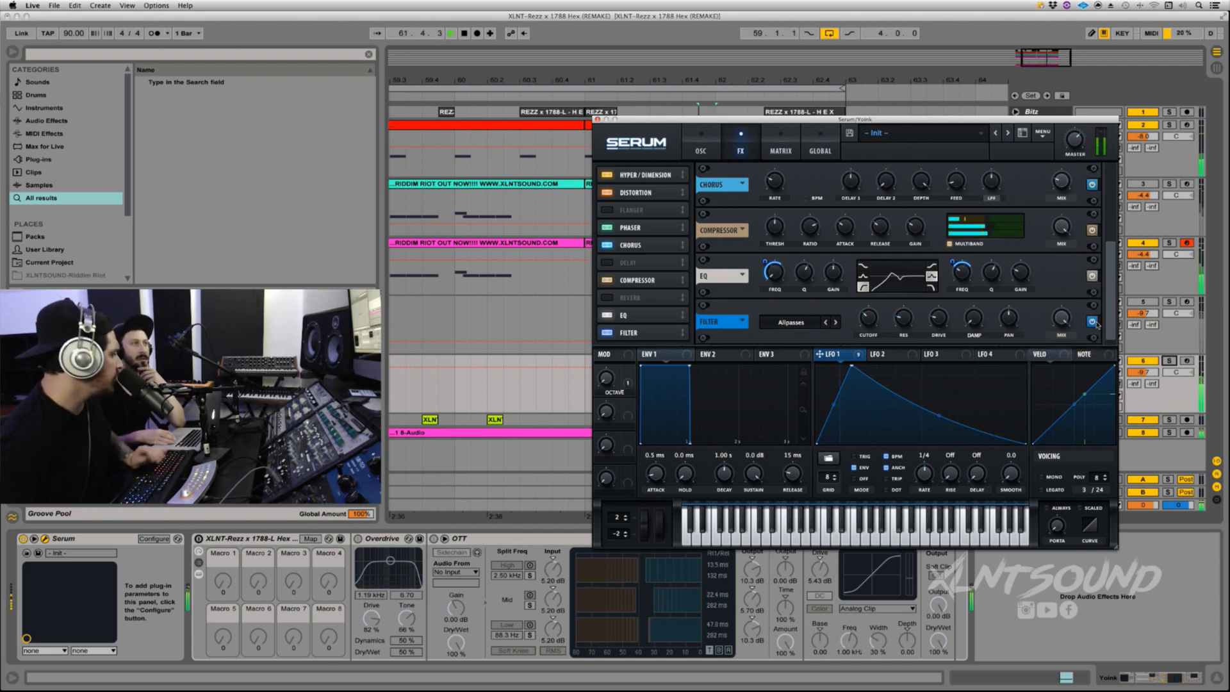
{"action": "key", "text": "space"}
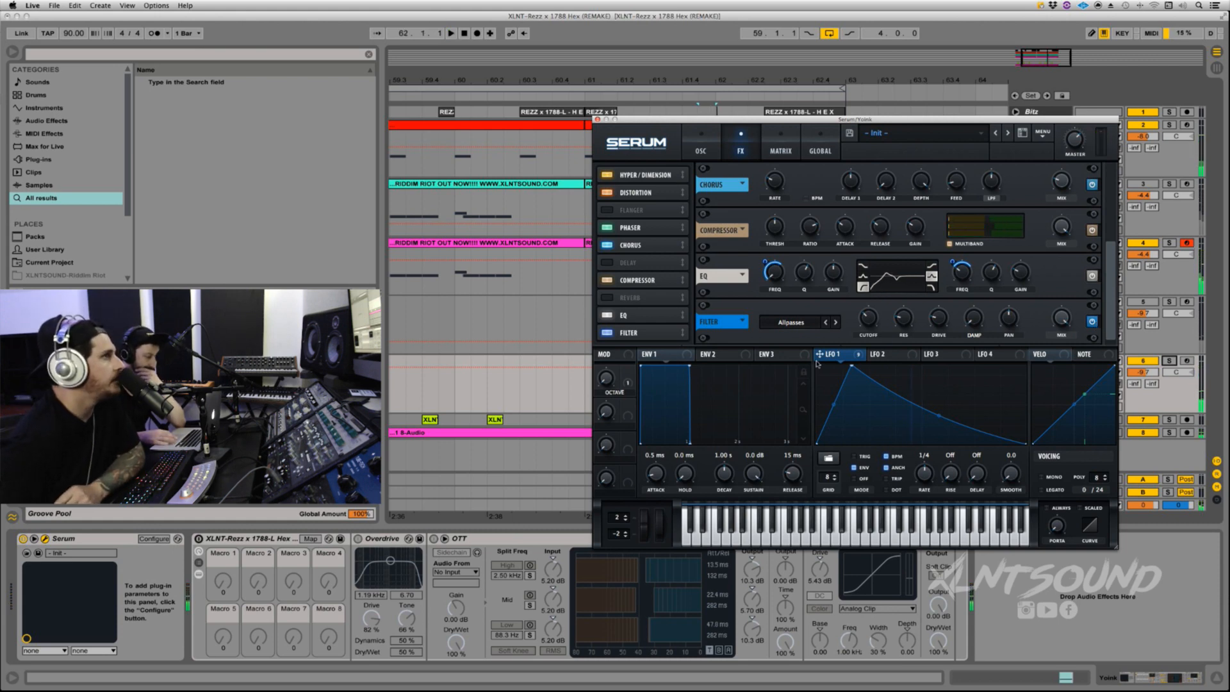
Assign LFO 1 to the Filter effect's cutoff and resonance, and audition the loop.
{"action": "mouse_move", "coordinate": [817, 363]}
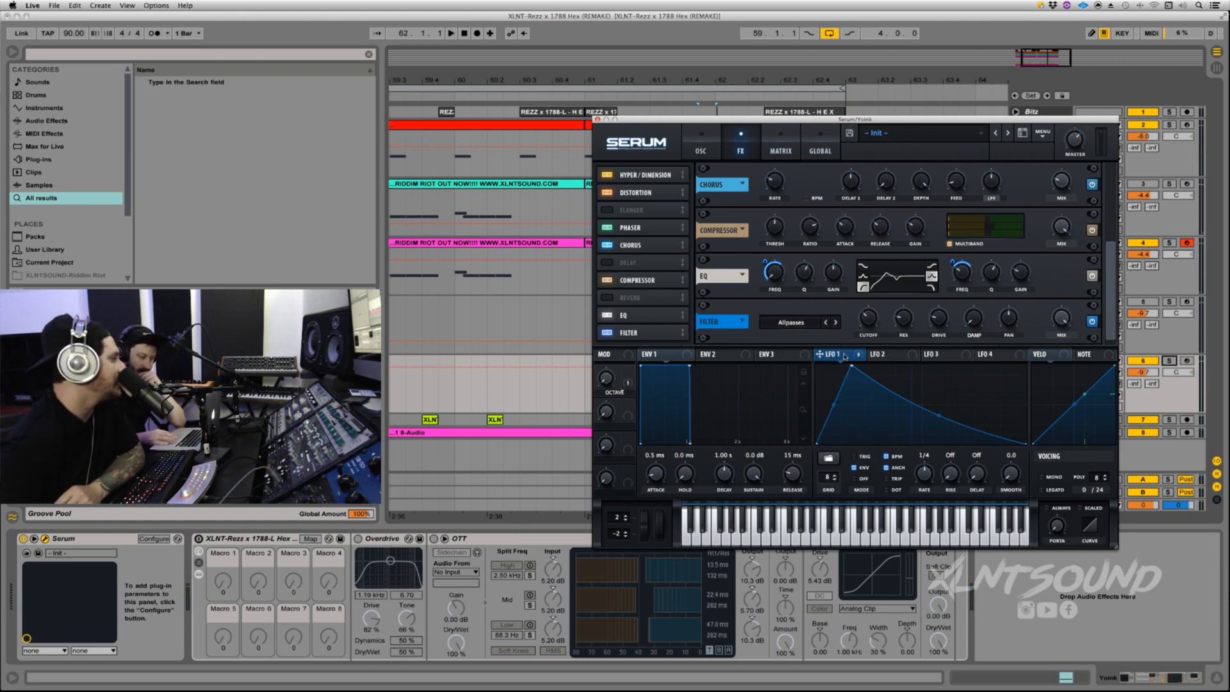
{"action": "left_click_drag", "start_coordinate": [820, 354], "coordinate": [852, 340]}
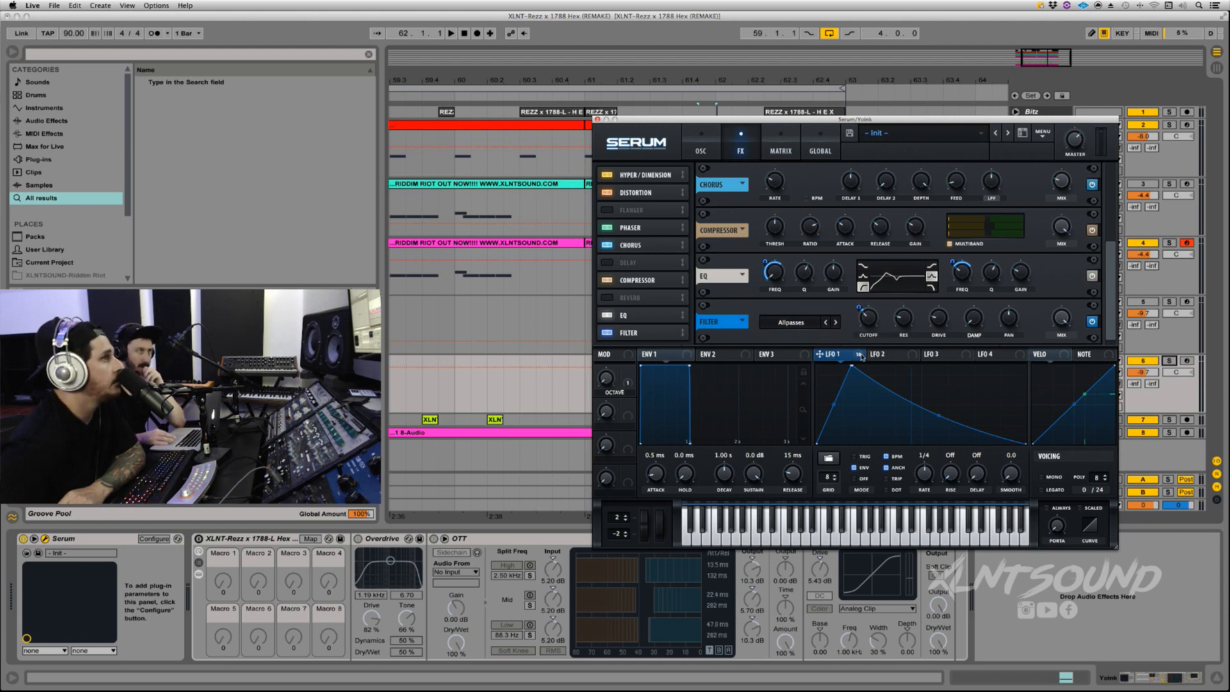
{"action": "left_click_drag", "start_coordinate": [862, 358], "coordinate": [893, 346]}
{"action": "key", "text": "space"}
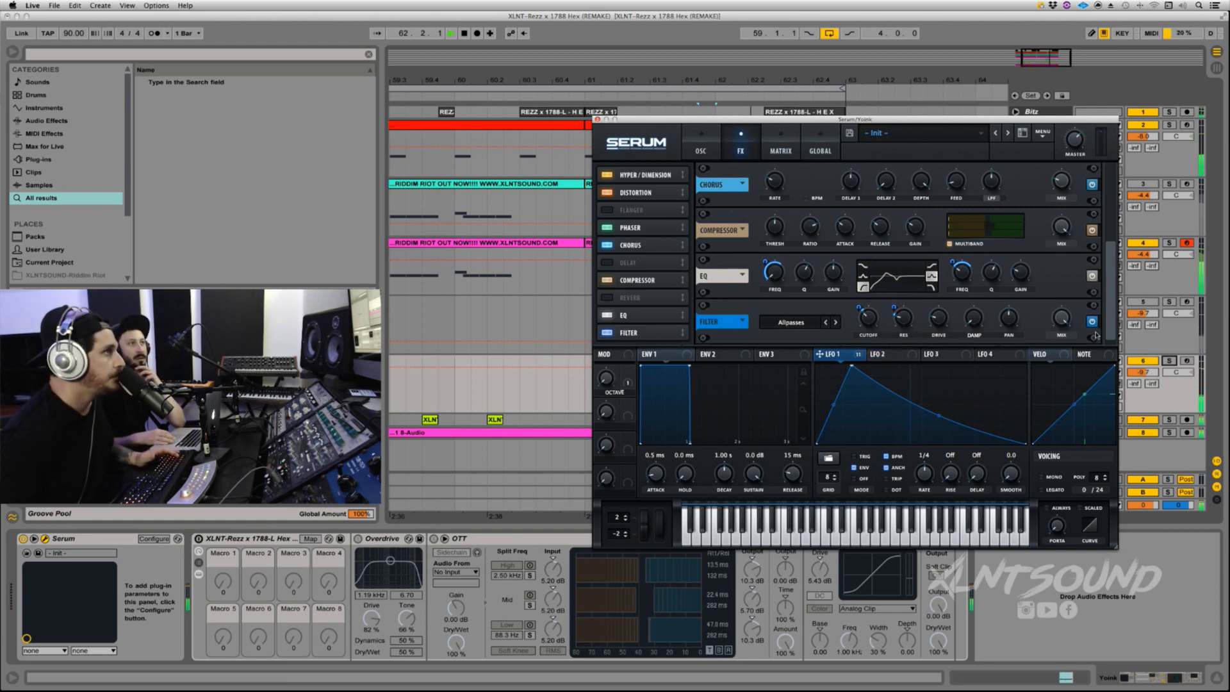
{"action": "key", "text": "space"}
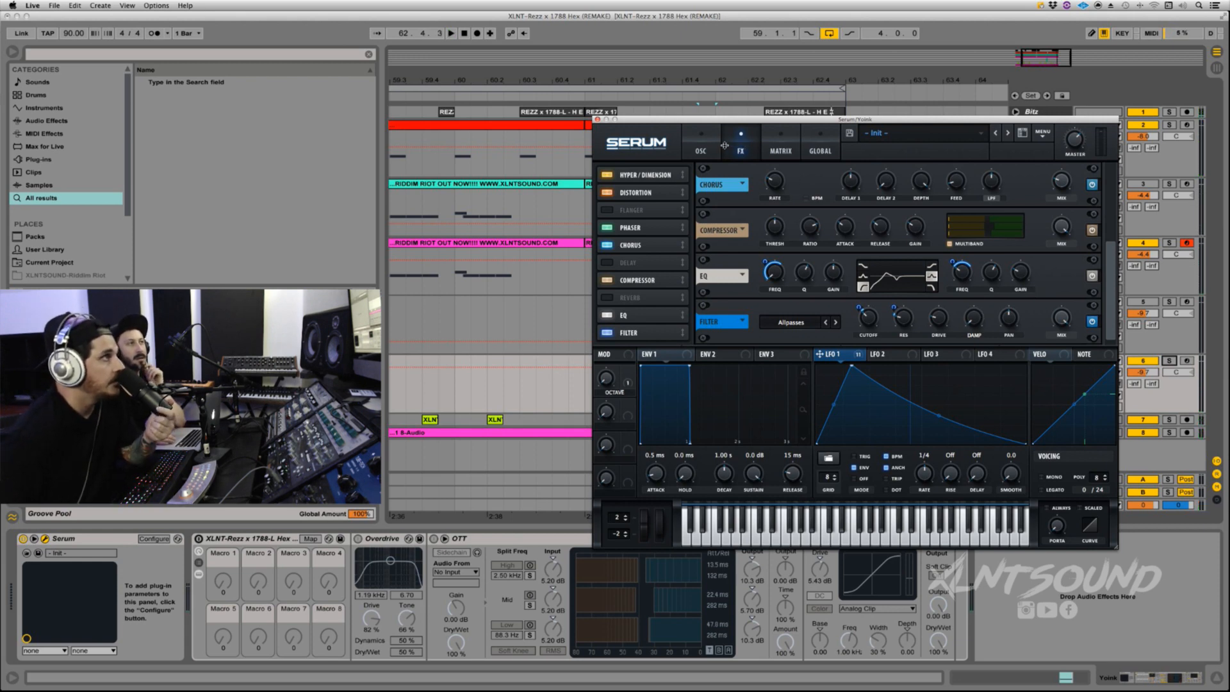
Close the Serum window and select the XLNT-Rezz x 1788-L Hex effect rack on the Yoink track.
{"action": "left_click", "coordinate": [693, 146]}
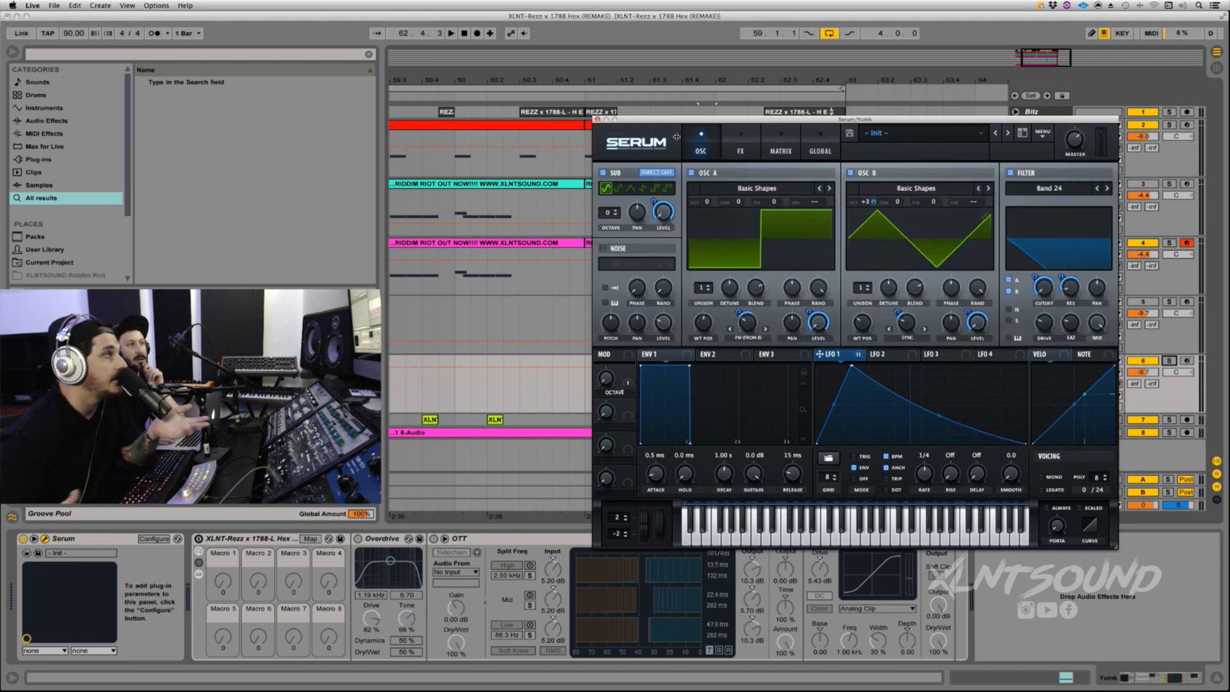
{"action": "left_click", "coordinate": [600, 119]}
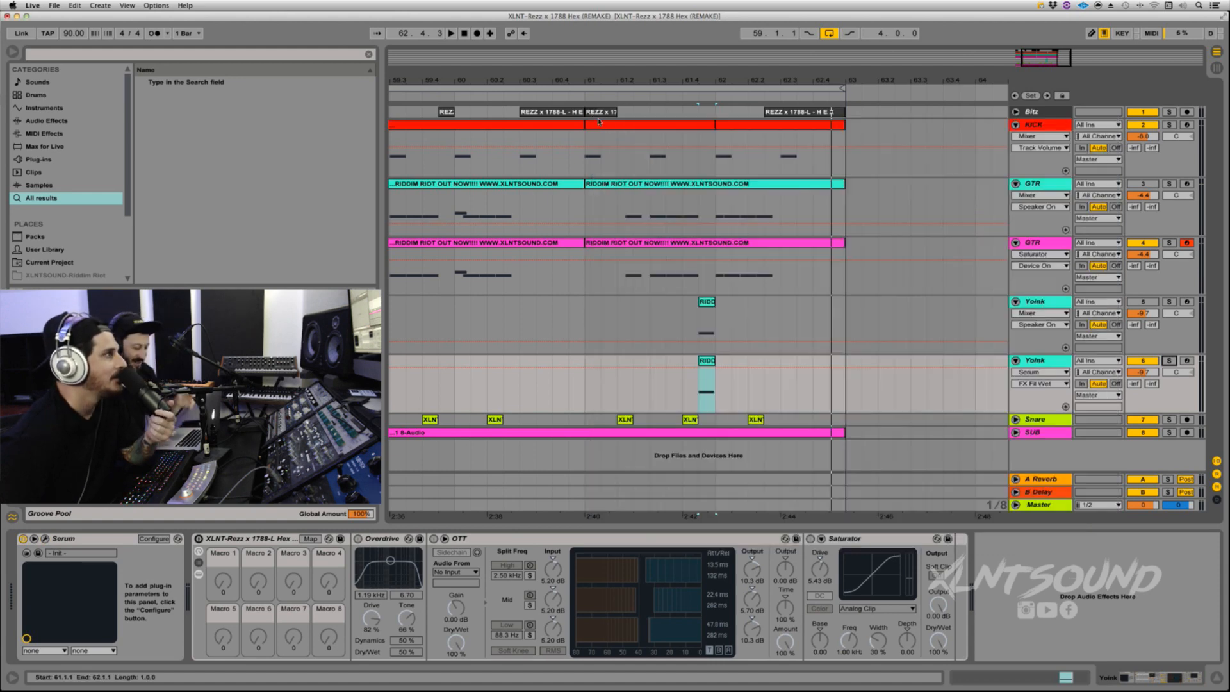
{"action": "mouse_move", "coordinate": [536, 682]}
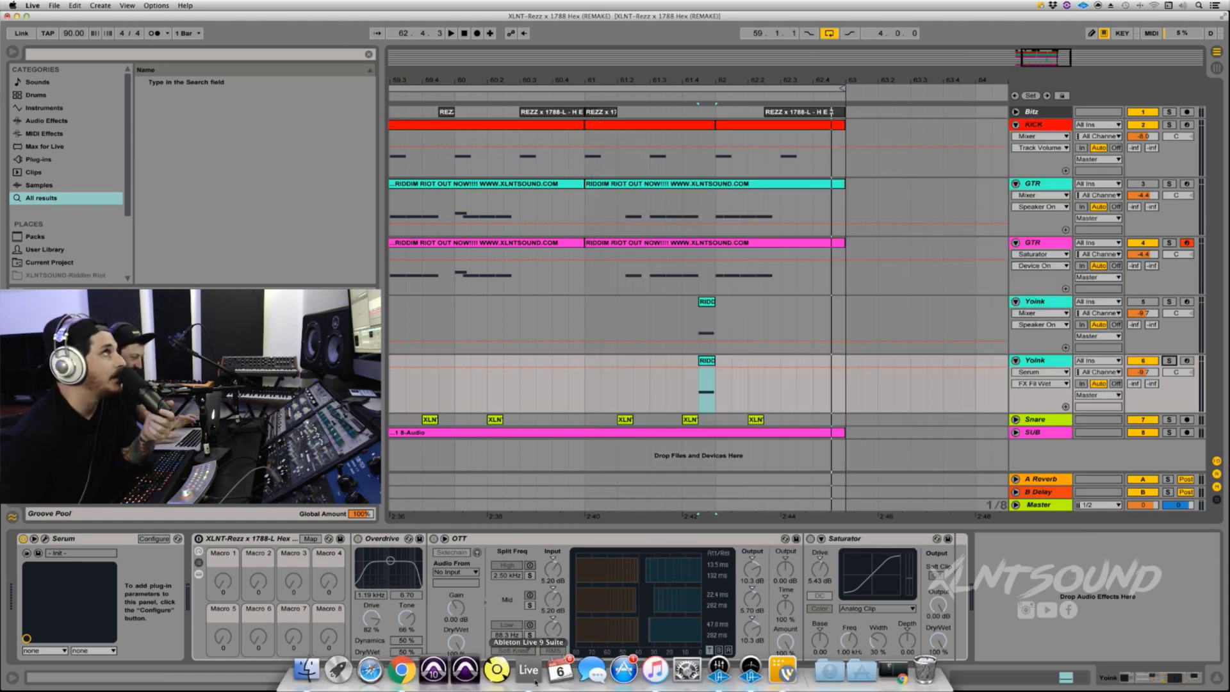
{"action": "left_click", "coordinate": [254, 539]}
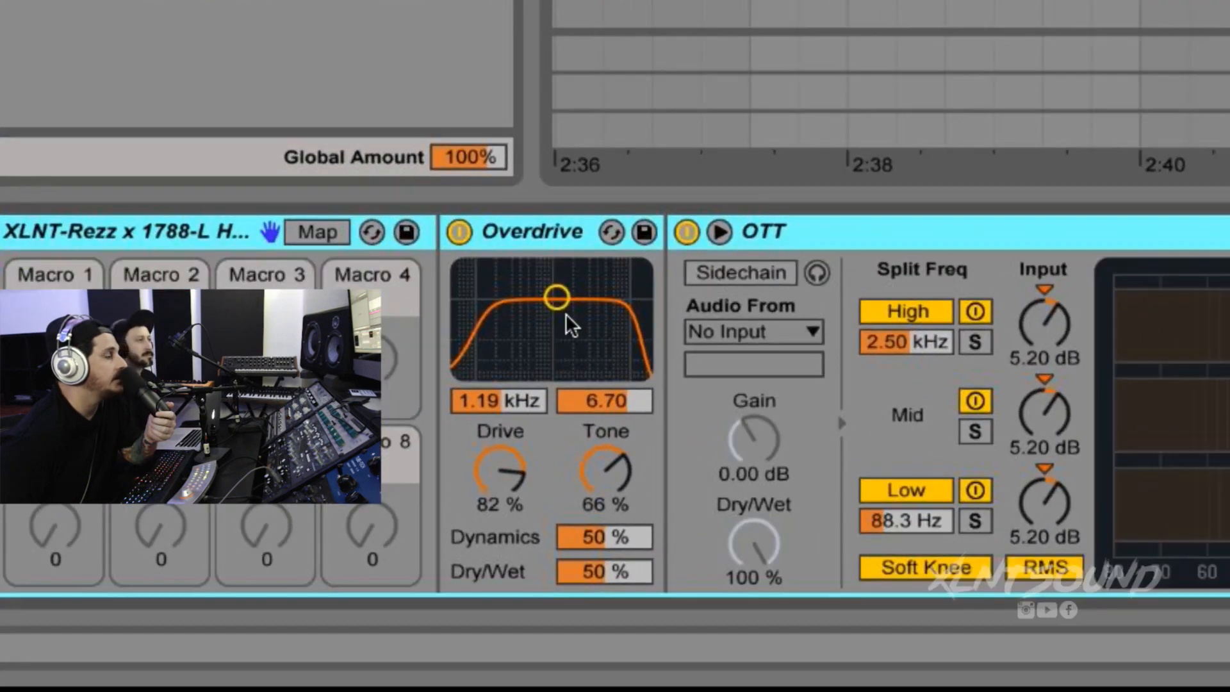
Review the Overdrive's Drive and Tone settings in the Yoink rack and listen to the loop with the arrangement in view.
{"action": "left_click", "coordinate": [509, 483]}
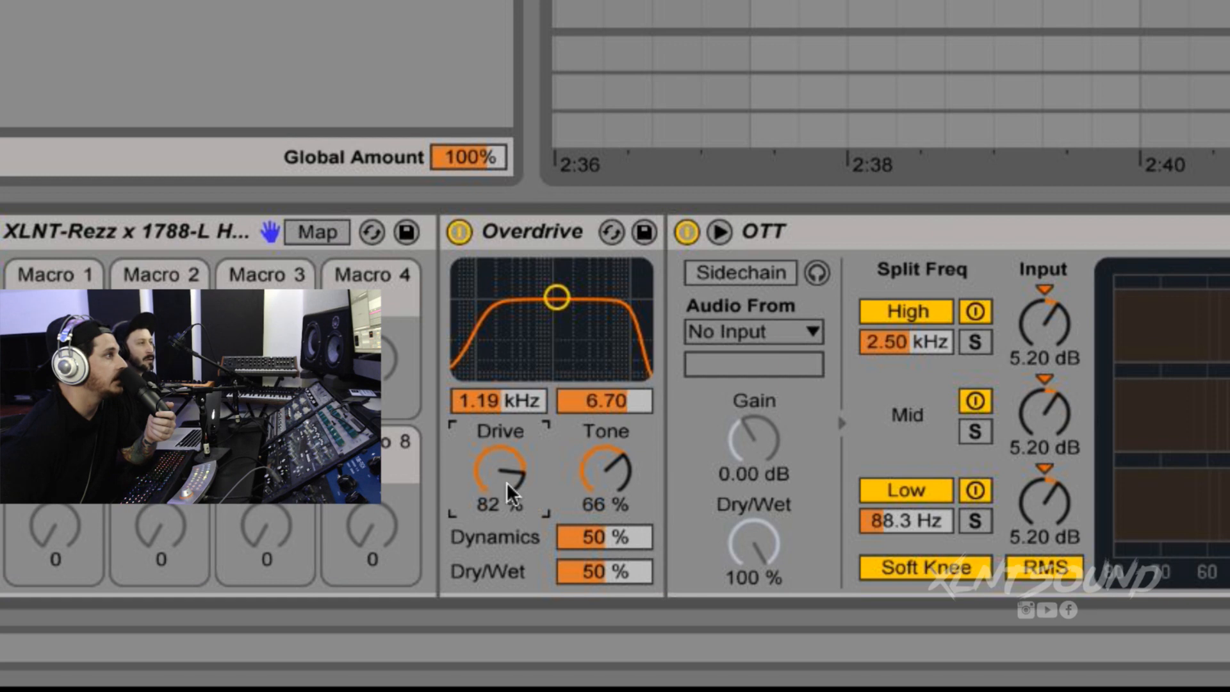
{"action": "left_click", "coordinate": [591, 473]}
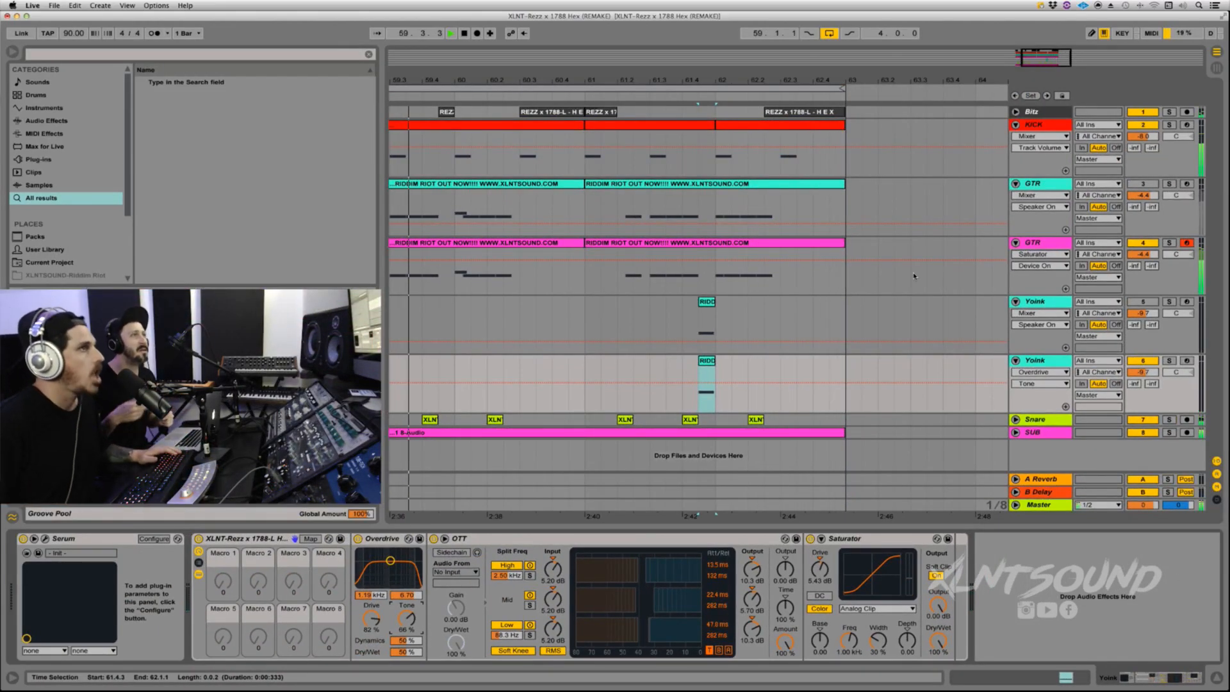
{"action": "scroll", "coordinate": [791, 285], "scroll_direction": "left", "scroll_amount": 10}
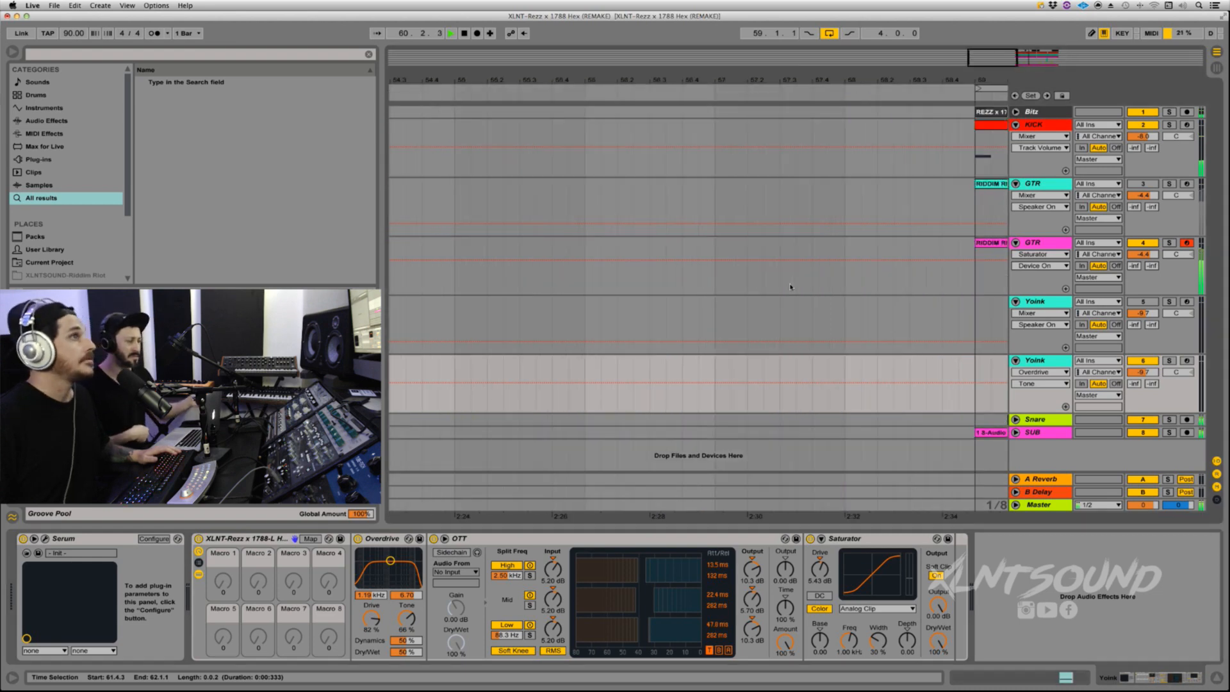
{"action": "scroll", "coordinate": [790, 287], "scroll_direction": "right", "scroll_amount": 6}
{"action": "scroll", "coordinate": [790, 286], "scroll_direction": "right", "scroll_amount": 3}
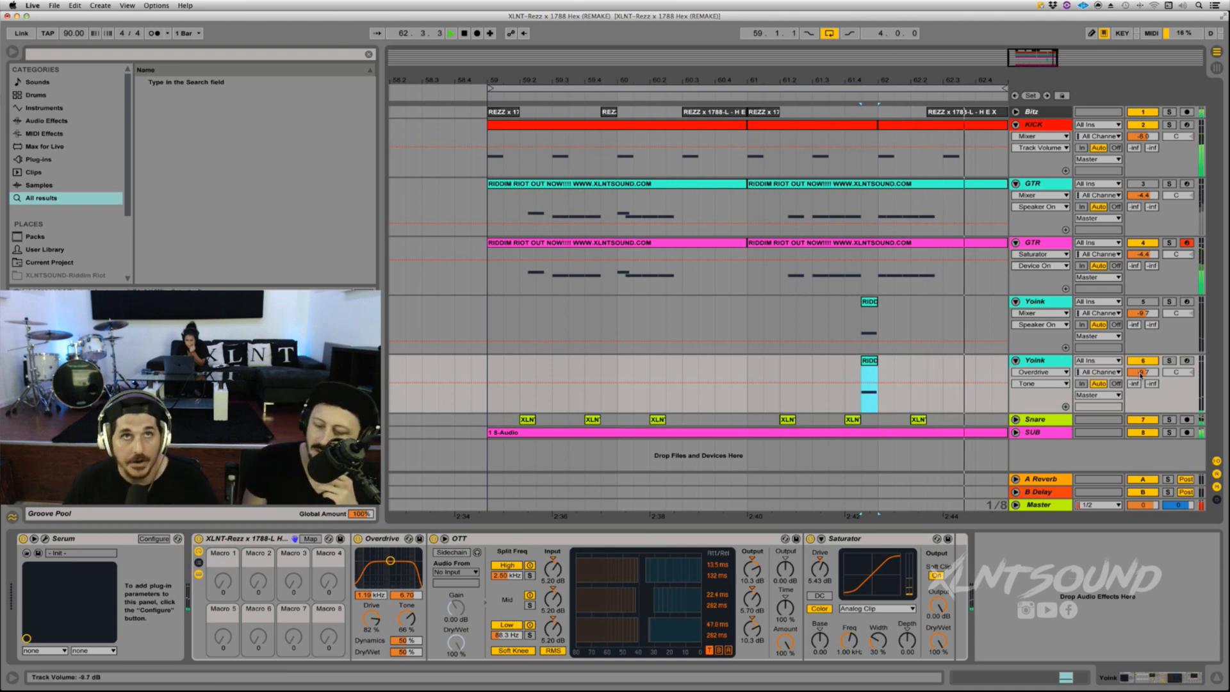
{"action": "key", "text": "space"}
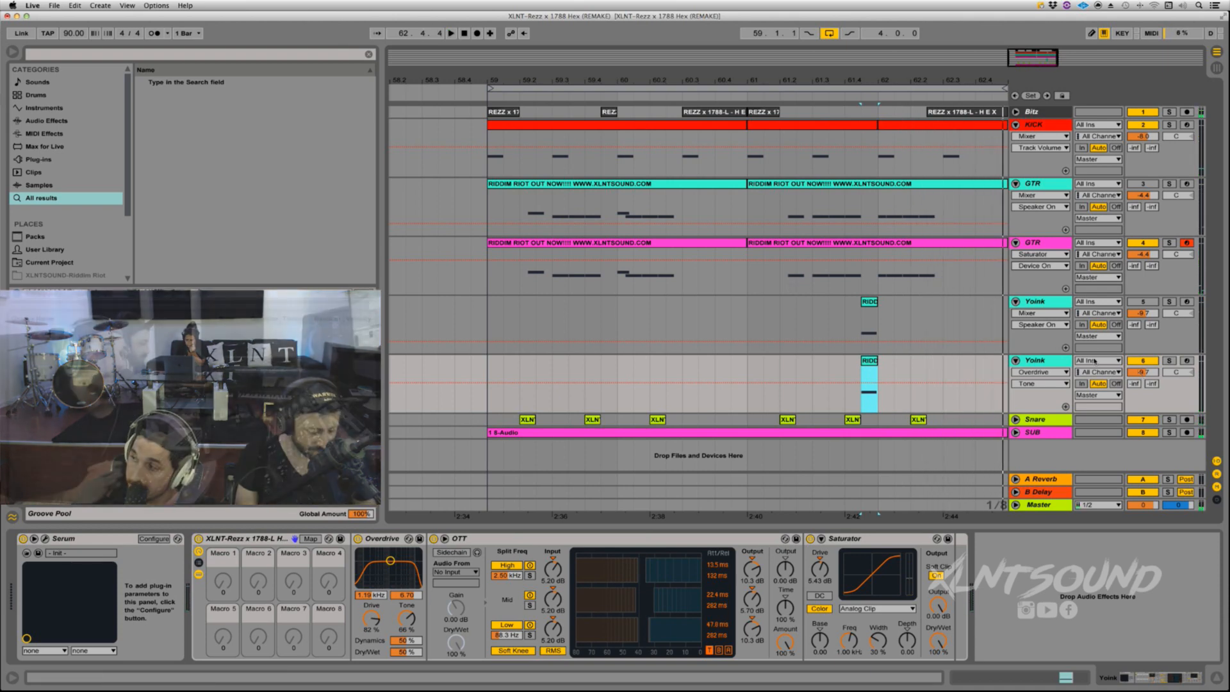
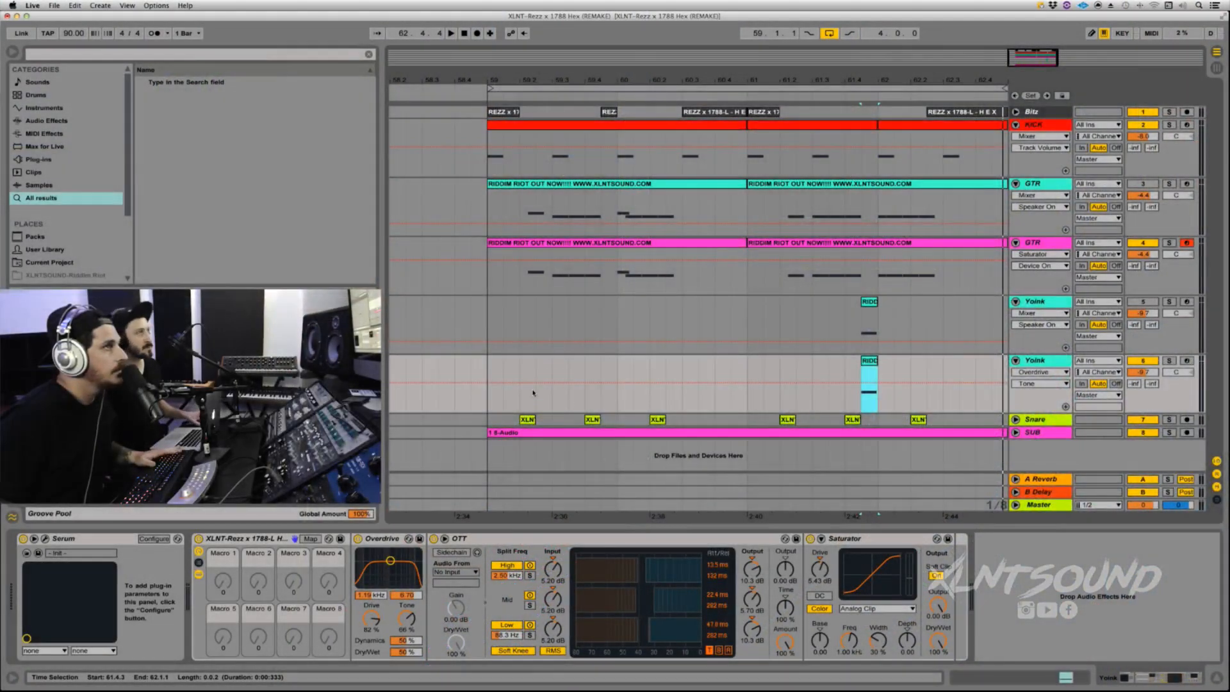
Play the arrangement briefly from the start of bar 59.
{"action": "left_click", "coordinate": [491, 362]}
{"action": "key", "text": "space"}
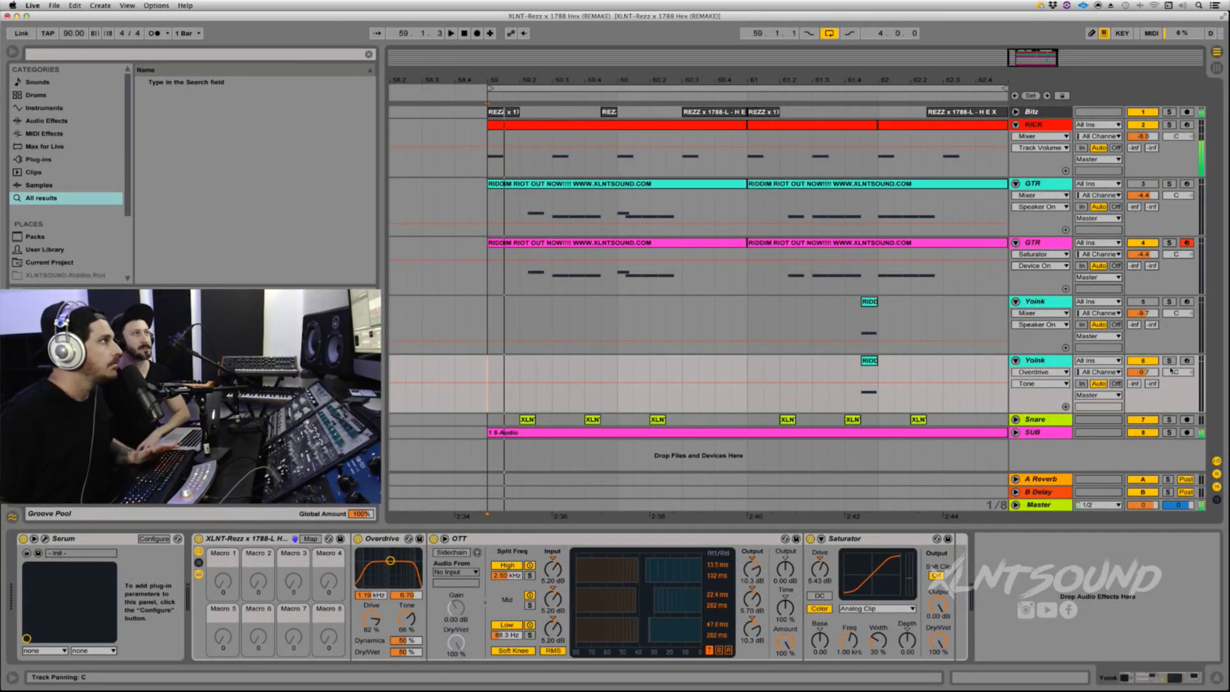
{"action": "key", "text": "space"}
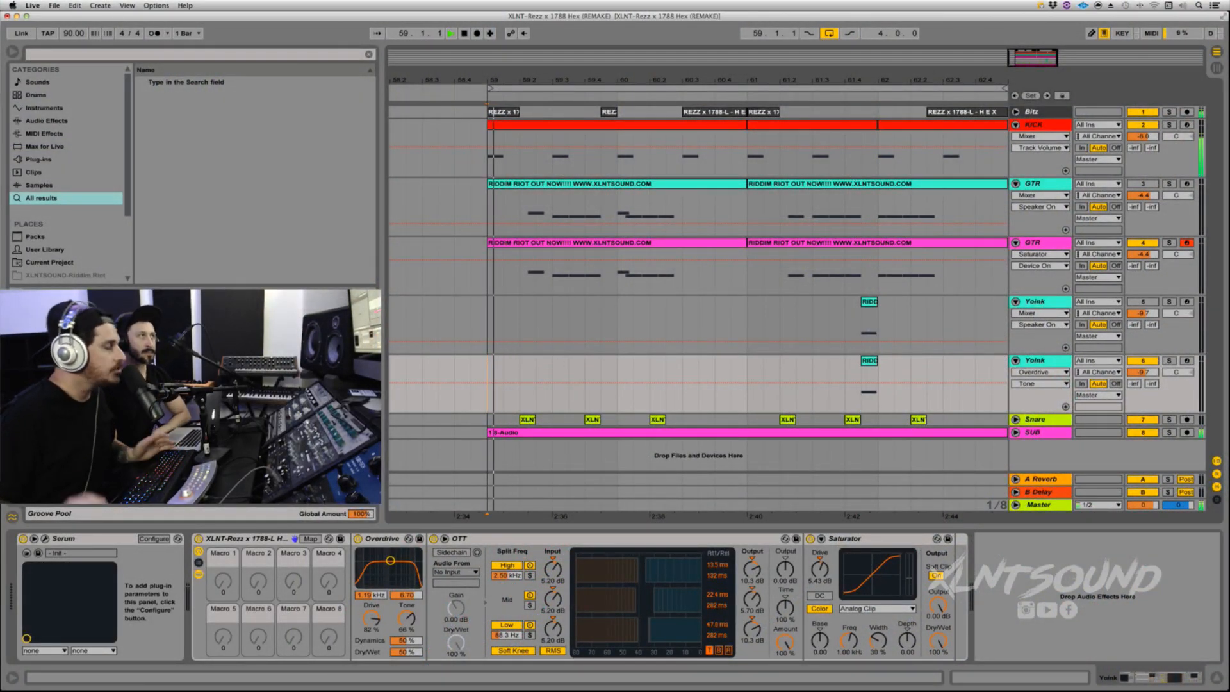
Search the browser for "CARTEL ONE SHOT" samples.
{"action": "left_click", "coordinate": [152, 56]}
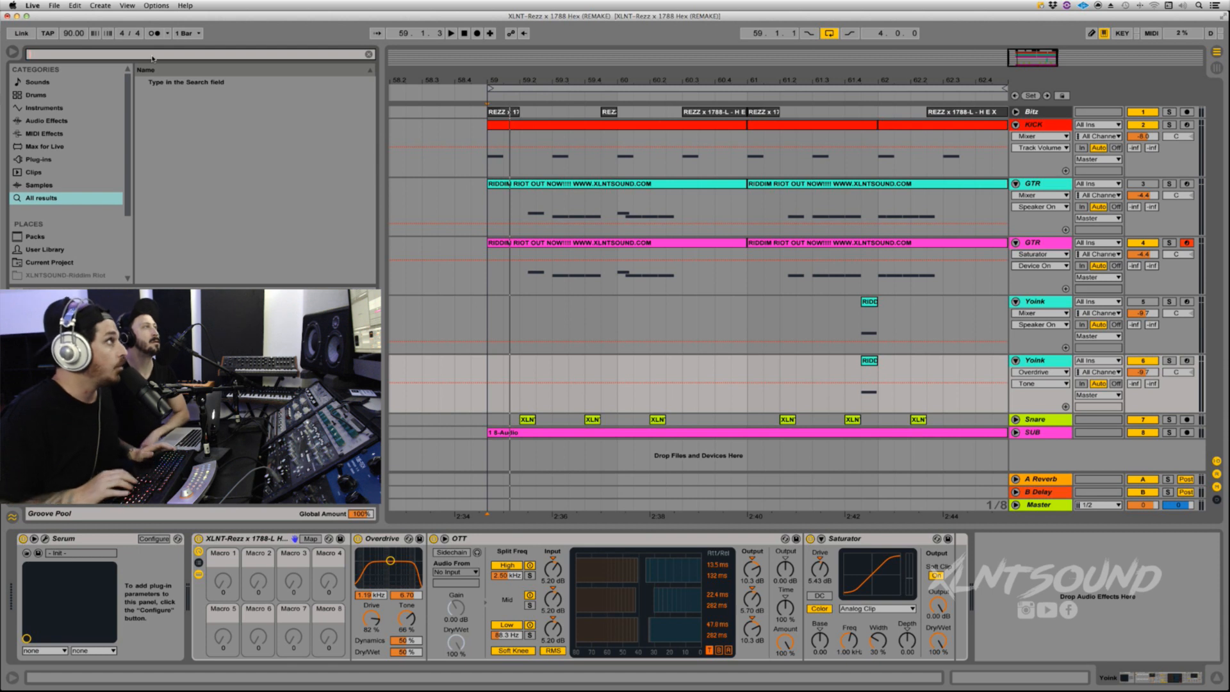
{"action": "type", "text": "CARTEL"}
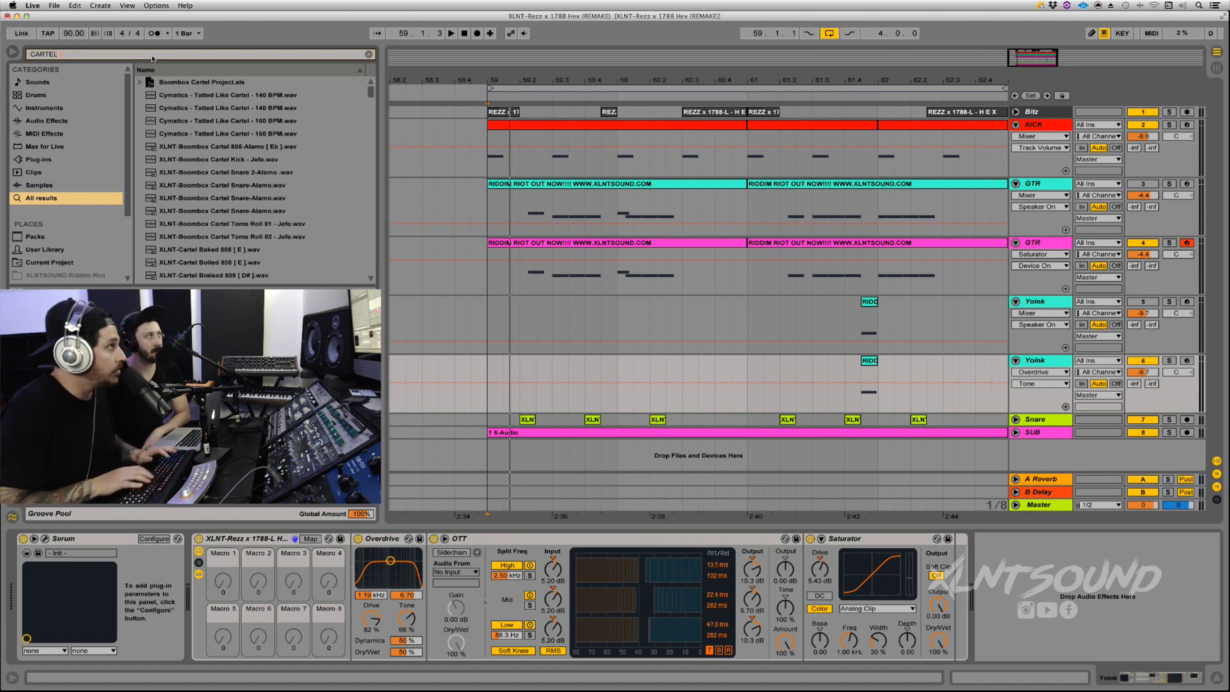
{"action": "type", "text": "ONE SHOT"}
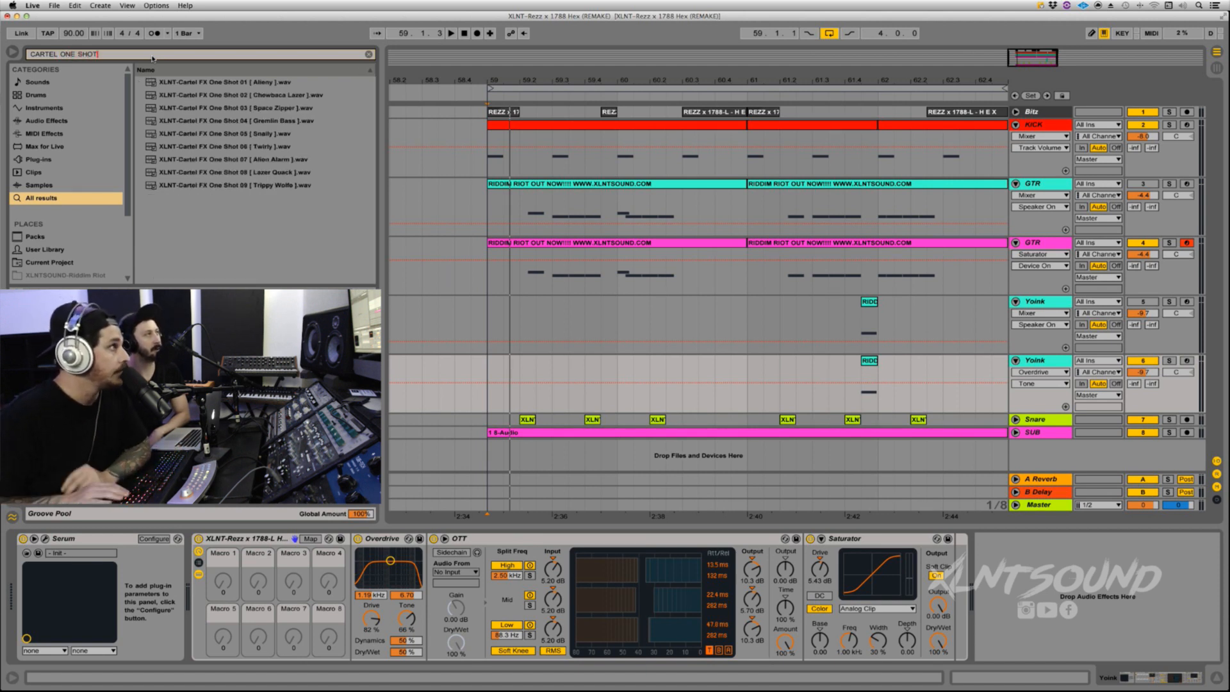
Preview the Cartel FX one-shot samples from Alieny through Trippy Wolfs, ending on Lazer Quack.
{"action": "left_click", "coordinate": [260, 94]}
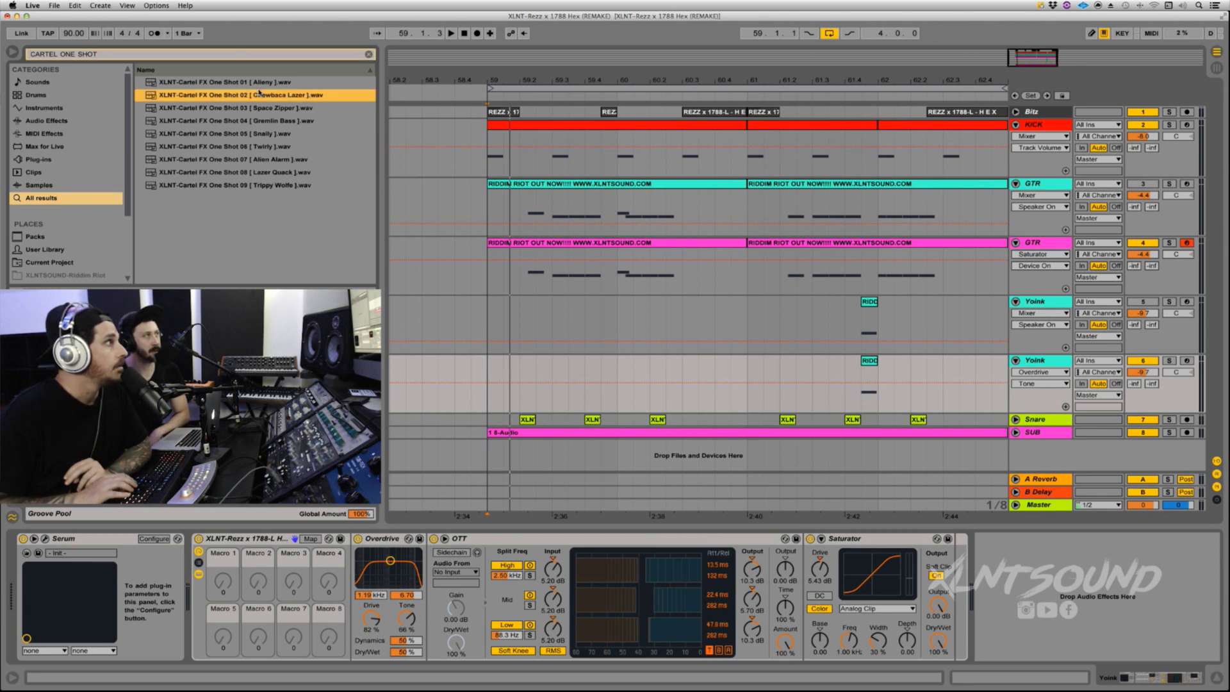
{"action": "key", "text": "Up"}
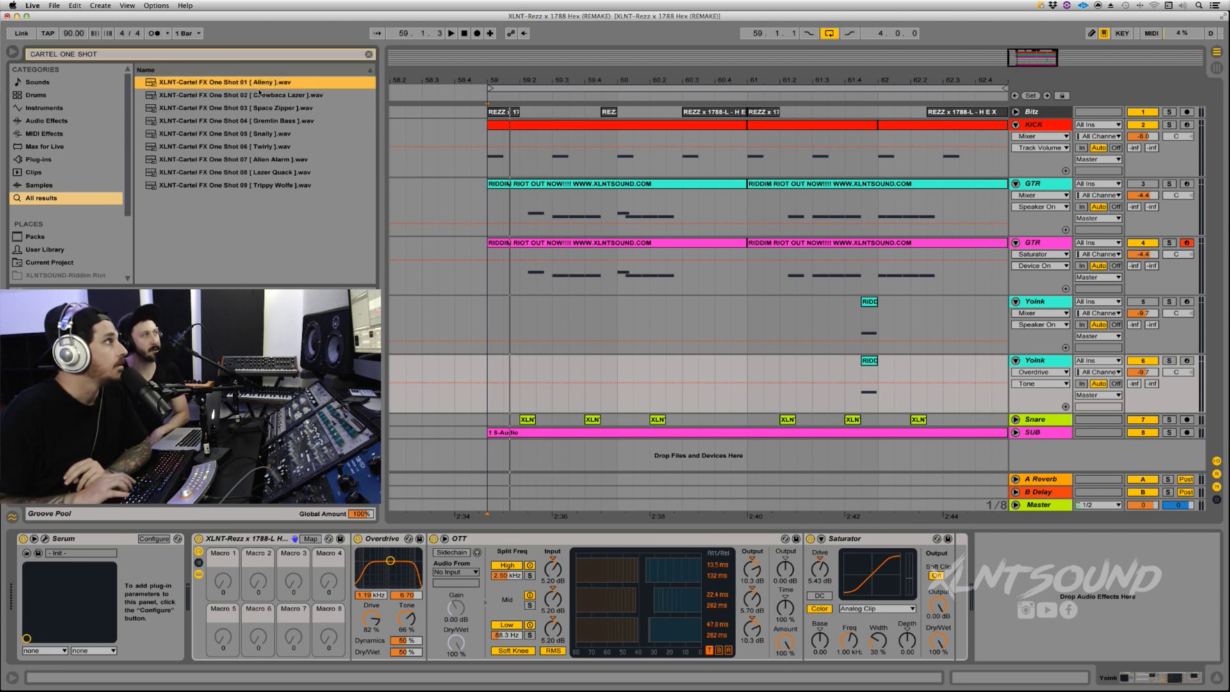
{"action": "key", "text": "Down"}
{"action": "key", "text": "Down"}
{"action": "key", "text": "Down"}
{"action": "key", "text": "Down"}
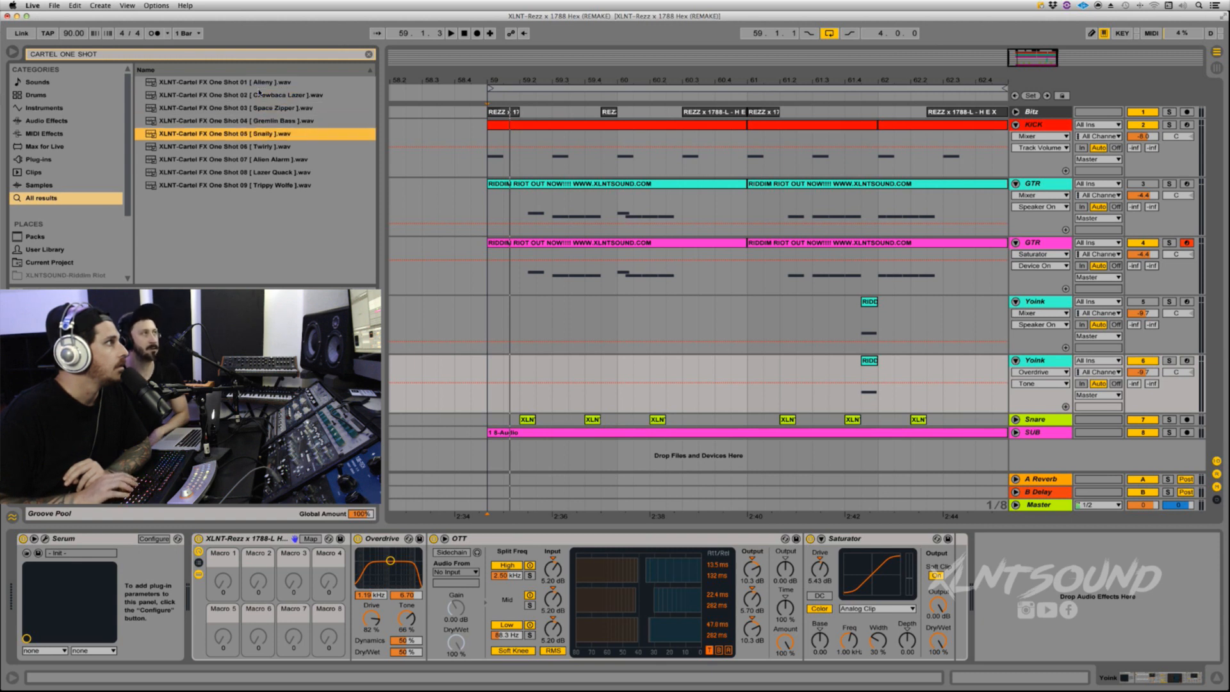
{"action": "key", "text": "Down"}
{"action": "key", "text": "Down"}
{"action": "key", "text": "Down"}
{"action": "key", "text": "Down"}
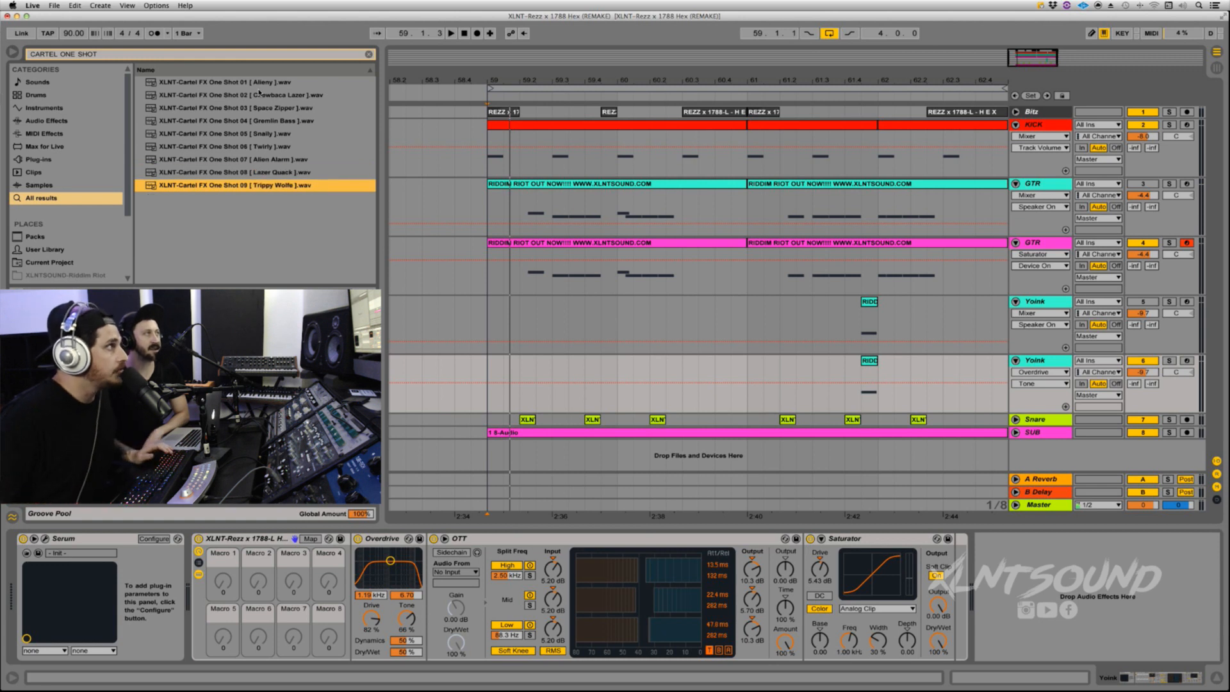
{"action": "key", "text": "Up"}
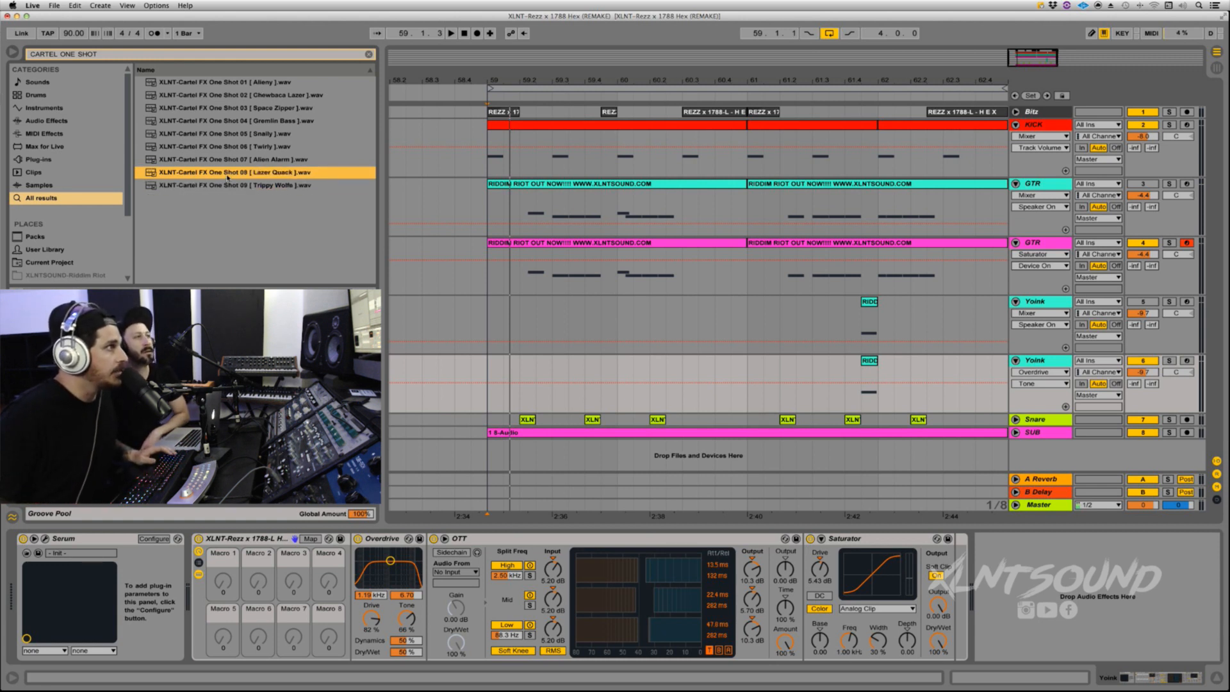
Insert an audio track between the two Yoink tracks and place the Lazer Quack one-shot on it at bar 59.
{"action": "left_click_drag", "start_coordinate": [227, 178], "coordinate": [378, 292]}
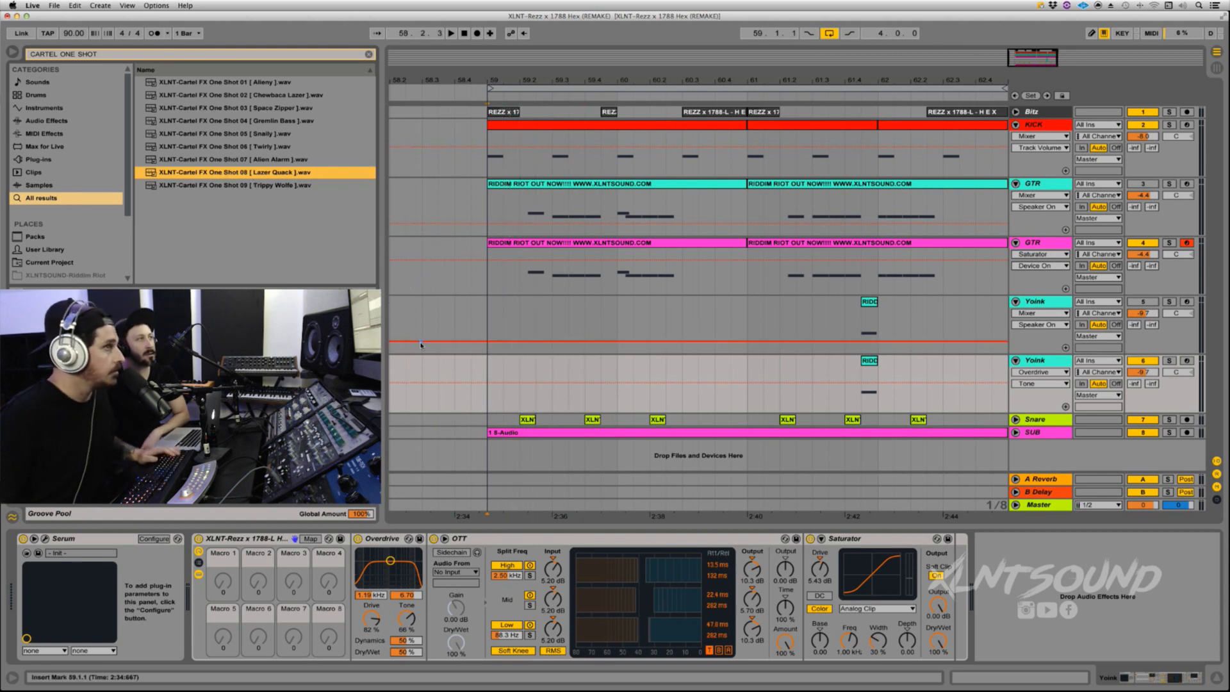
{"action": "left_click", "coordinate": [488, 321]}
{"action": "key", "text": "super+t"}
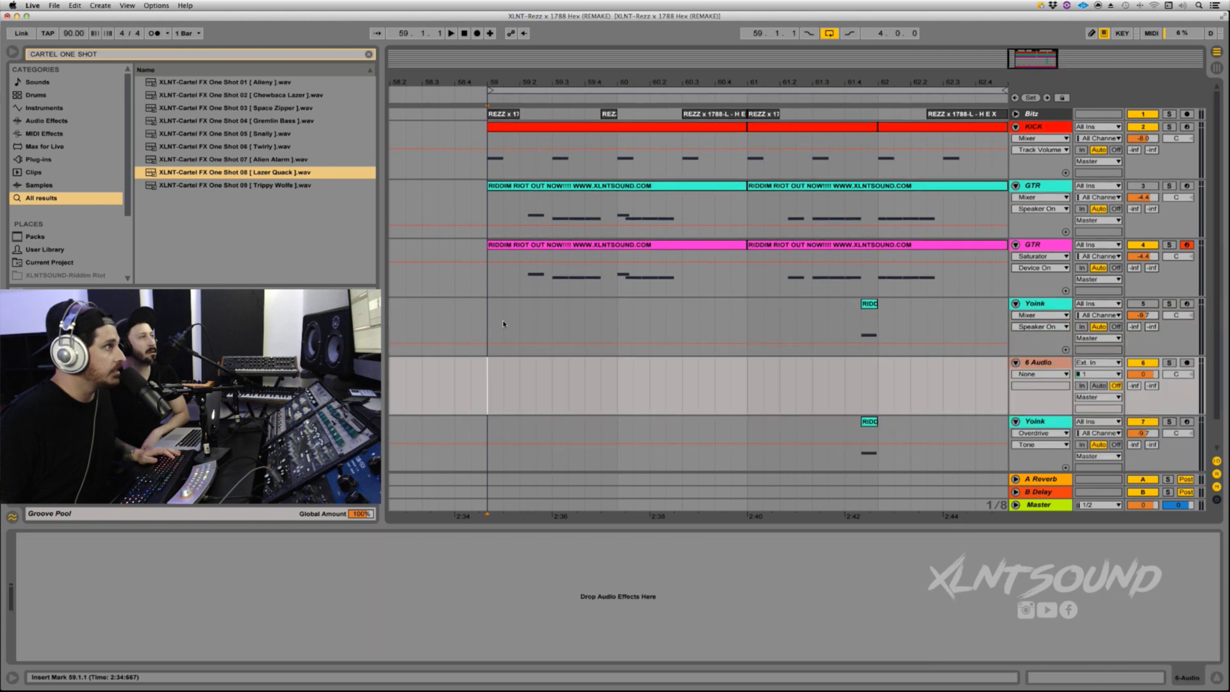
{"action": "left_click_drag", "start_coordinate": [230, 169], "coordinate": [495, 384]}
Solo the new audio track, lower its volume and audition the Lazer Quack sample.
{"action": "left_click", "coordinate": [1143, 363]}
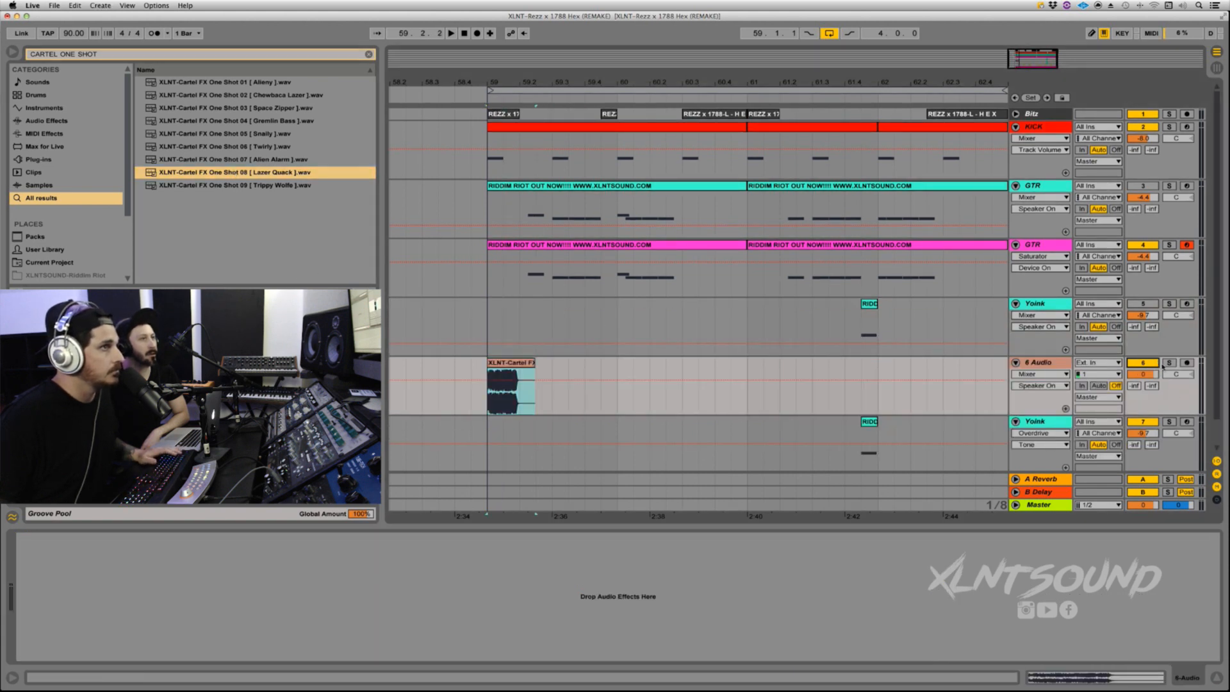
{"action": "left_click", "coordinate": [1143, 363]}
{"action": "key", "text": "space"}
{"action": "left_click", "coordinate": [1169, 362]}
{"action": "key", "text": "space"}
{"action": "key", "text": "space"}
{"action": "mouse_move", "coordinate": [1141, 388]}
{"action": "left_mouse_down"}
{"action": "mouse_move", "coordinate": [1141, 408]}
{"action": "mouse_move", "coordinate": [1130, 375]}
{"action": "left_mouse_up"}
{"action": "key", "text": "space"}
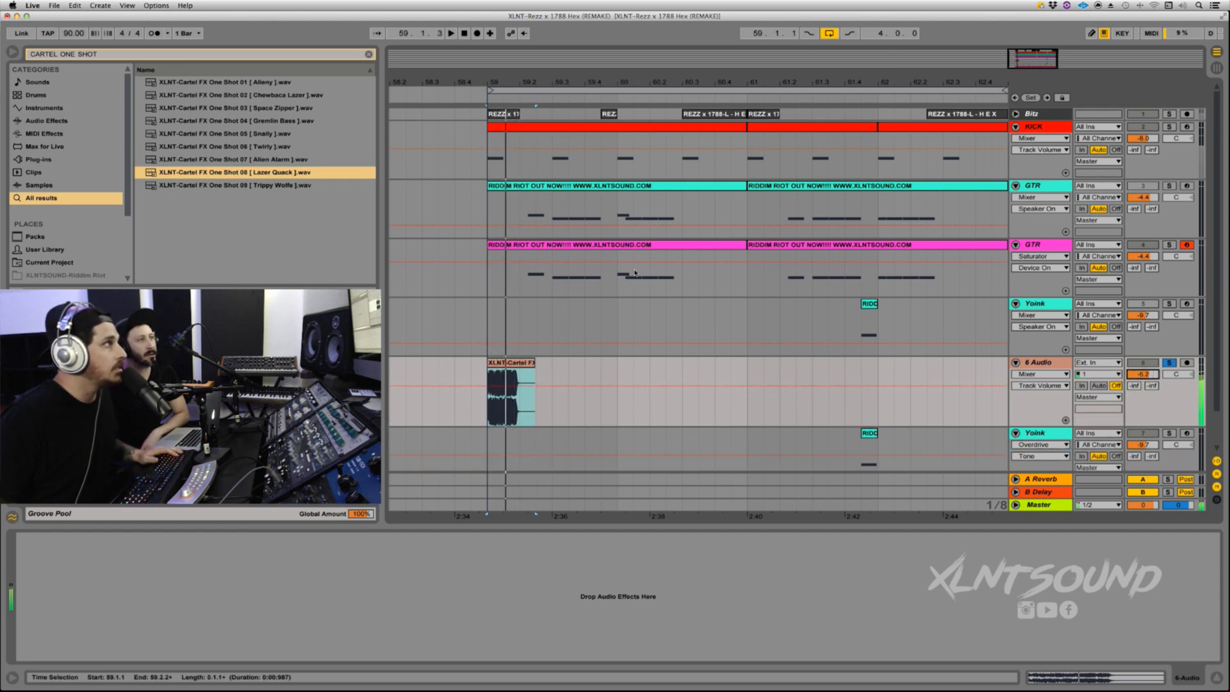
Load the OTT.adv preset onto the Lazer Quack track, set its Amount to 99 % and audition the sample.
{"action": "left_click_drag", "start_coordinate": [471, 75], "coordinate": [470, 96]}
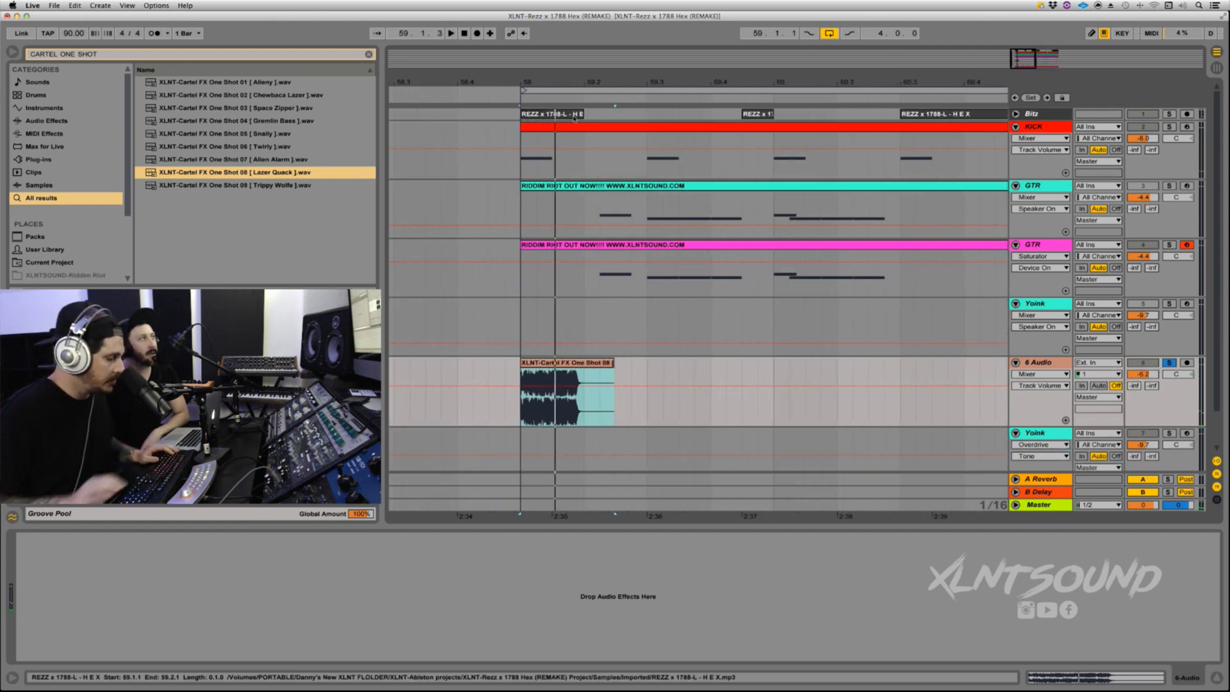
{"action": "double_click", "coordinate": [172, 54]}
{"action": "left_click", "coordinate": [172, 54]}
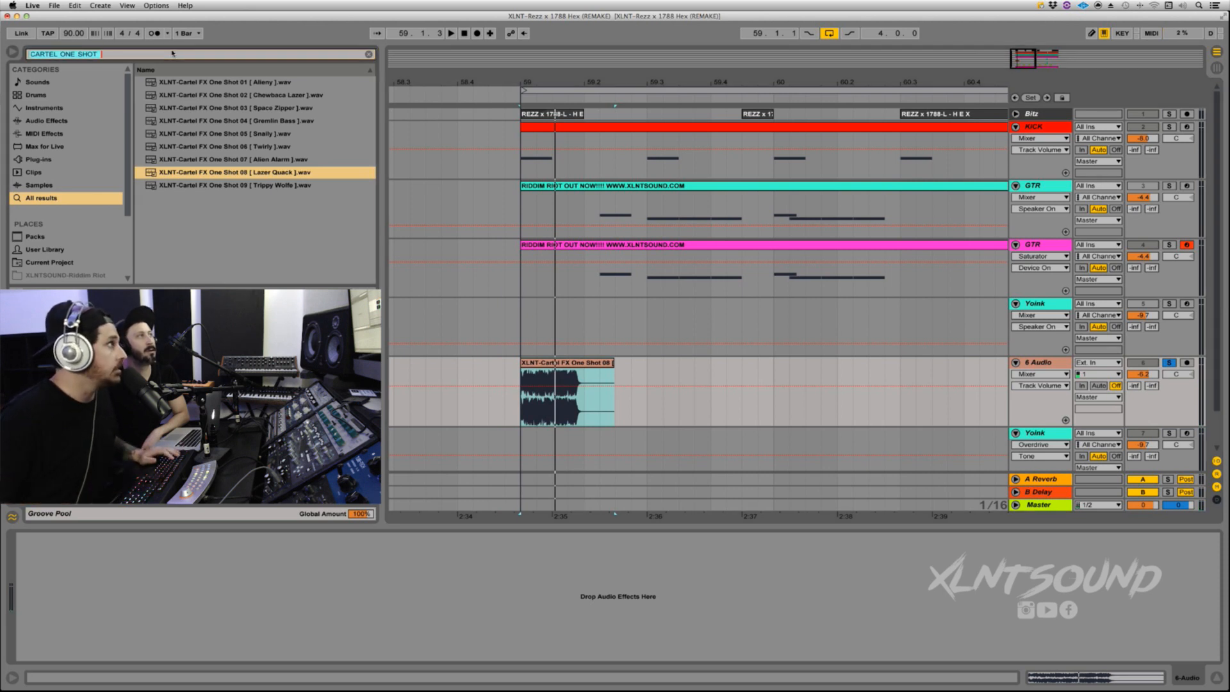
{"action": "type", "text": "OTT"}
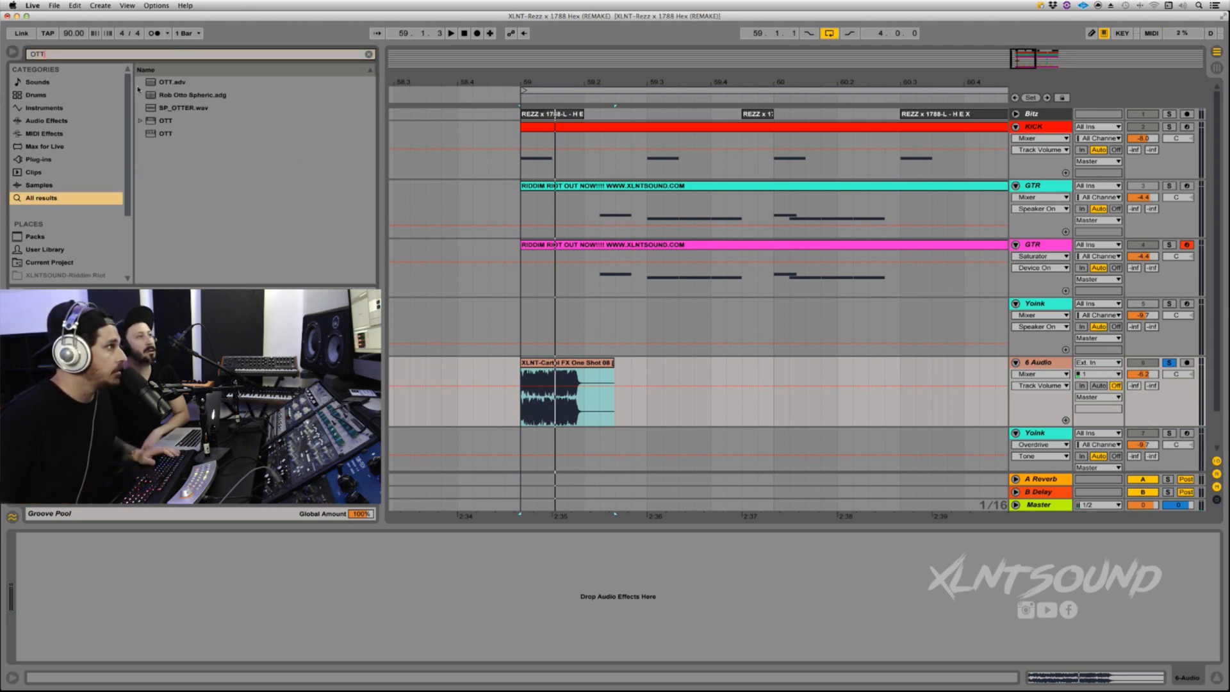
{"action": "left_click_drag", "start_coordinate": [137, 86], "coordinate": [366, 255]}
{"action": "left_click_drag", "start_coordinate": [544, 379], "coordinate": [544, 379]}
{"action": "key", "text": "space"}
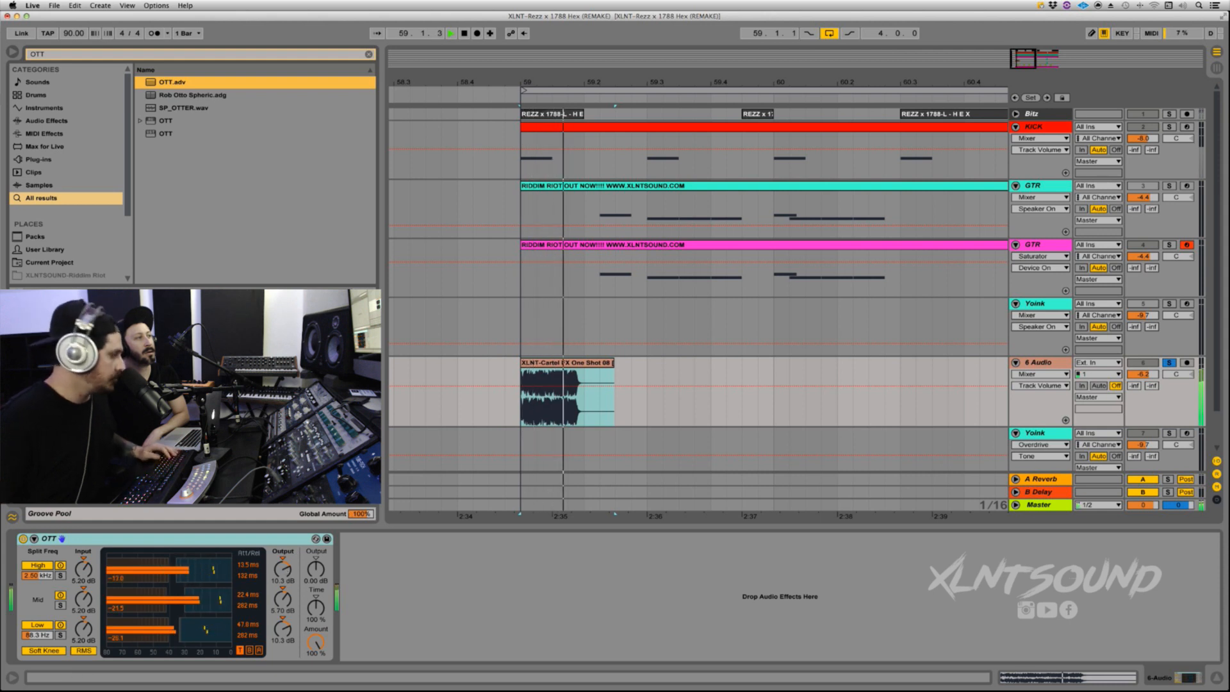
{"action": "left_click_drag", "start_coordinate": [305, 631], "coordinate": [303, 634]}
{"action": "key", "text": "space"}
Duplicate the OTT device and set the copy's Amount to 83 % while listening to the sample.
{"action": "left_click", "coordinate": [196, 543]}
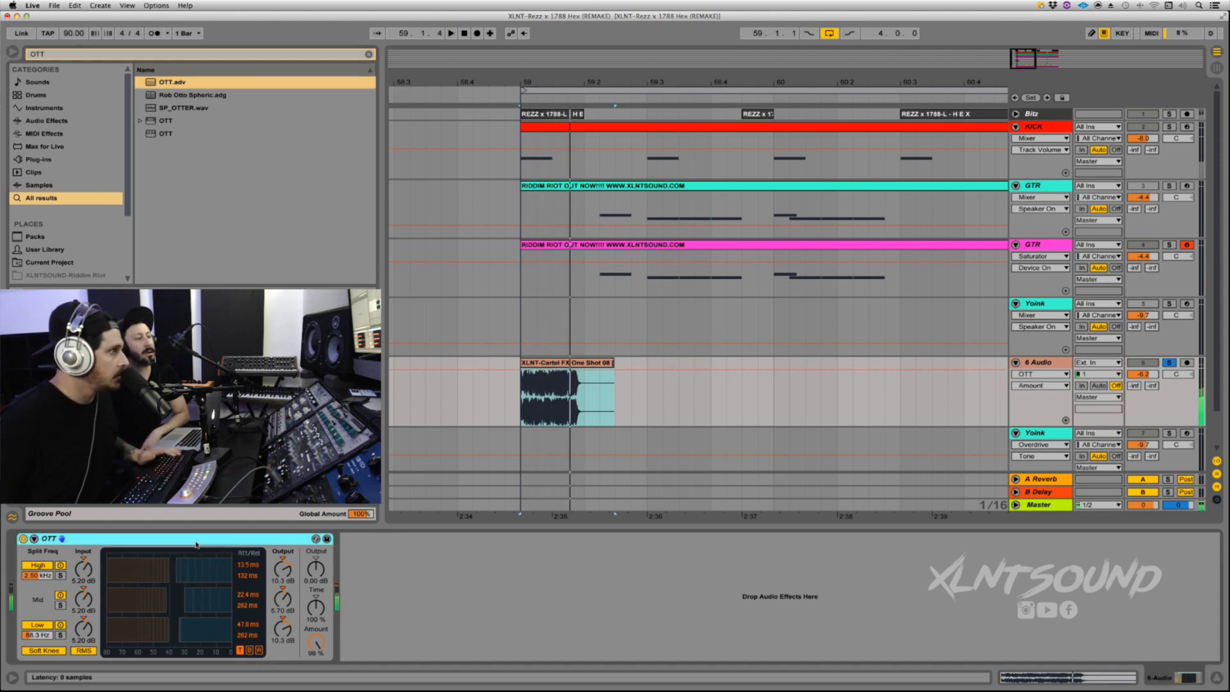
{"action": "key", "text": "super+d"}
{"action": "key", "text": "space"}
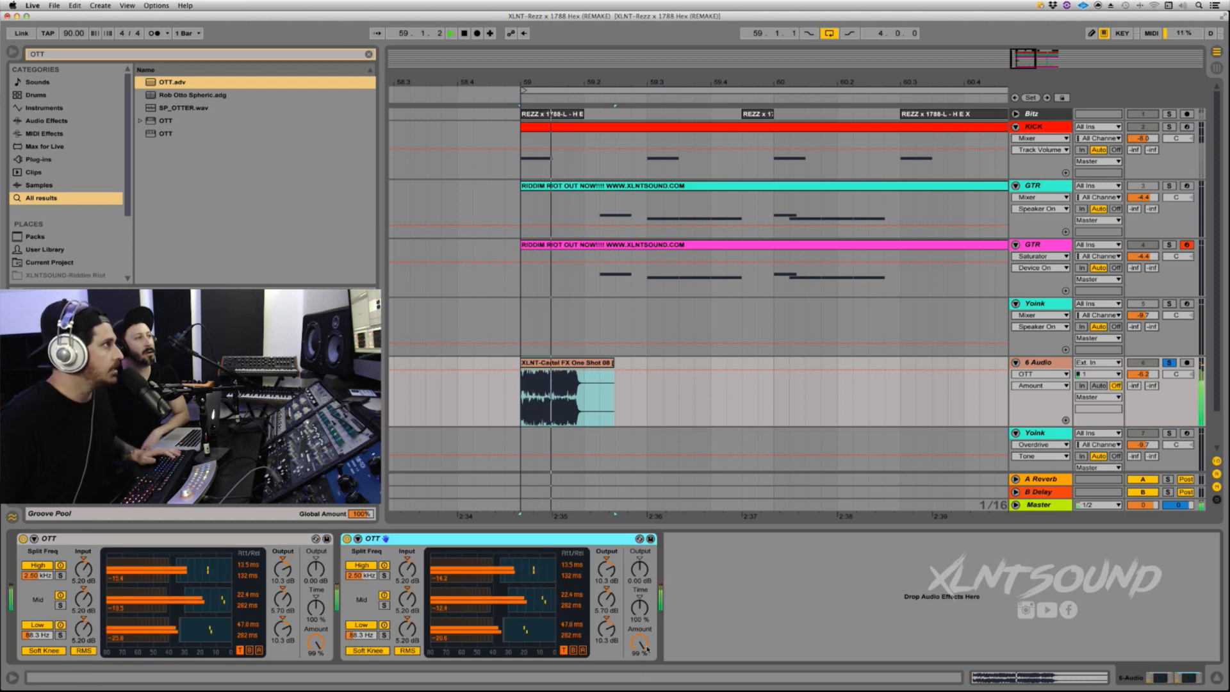
{"action": "left_click_drag", "start_coordinate": [640, 639], "coordinate": [642, 644]}
{"action": "key", "text": "space"}
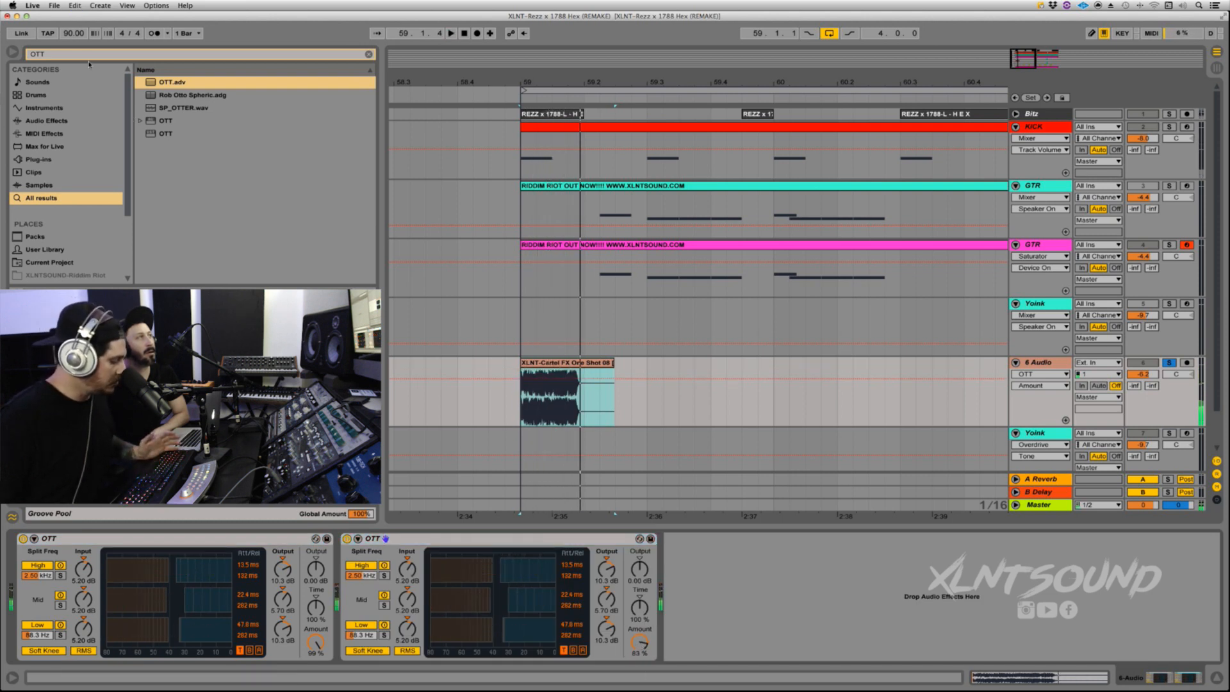
Search the browser for "OVER", add Overdrive after the second OTT and audition the sample.
{"action": "left_click", "coordinate": [57, 57]}
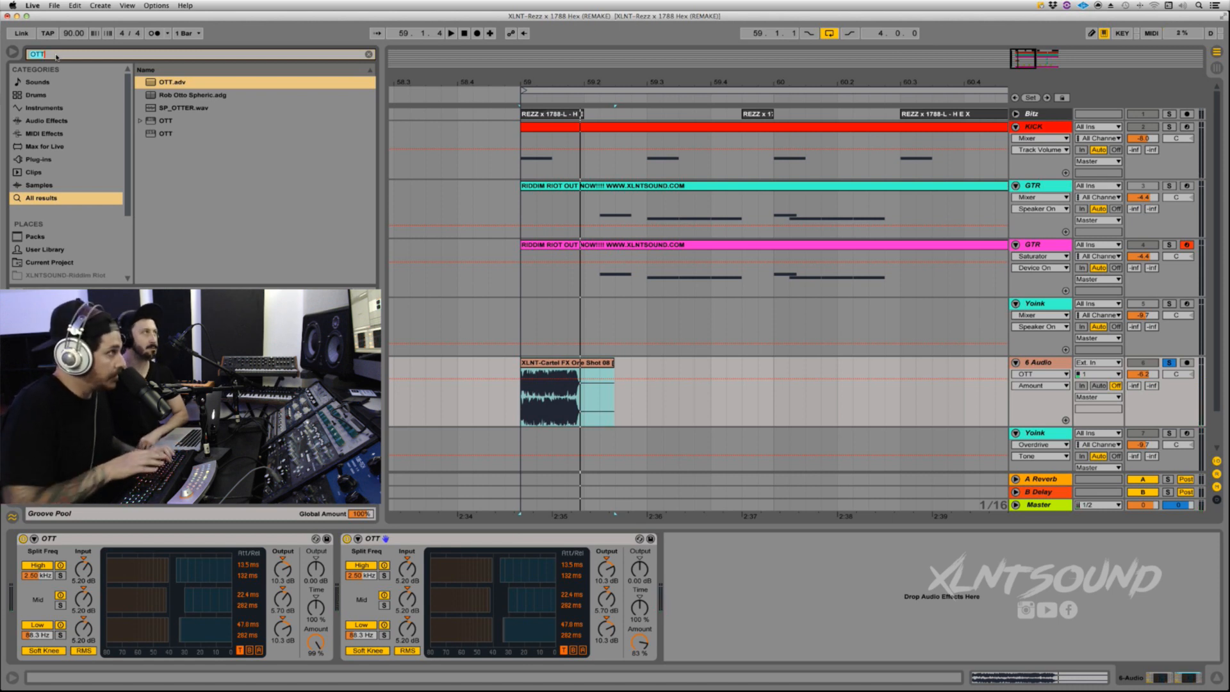
{"action": "type", "text": "OVER"}
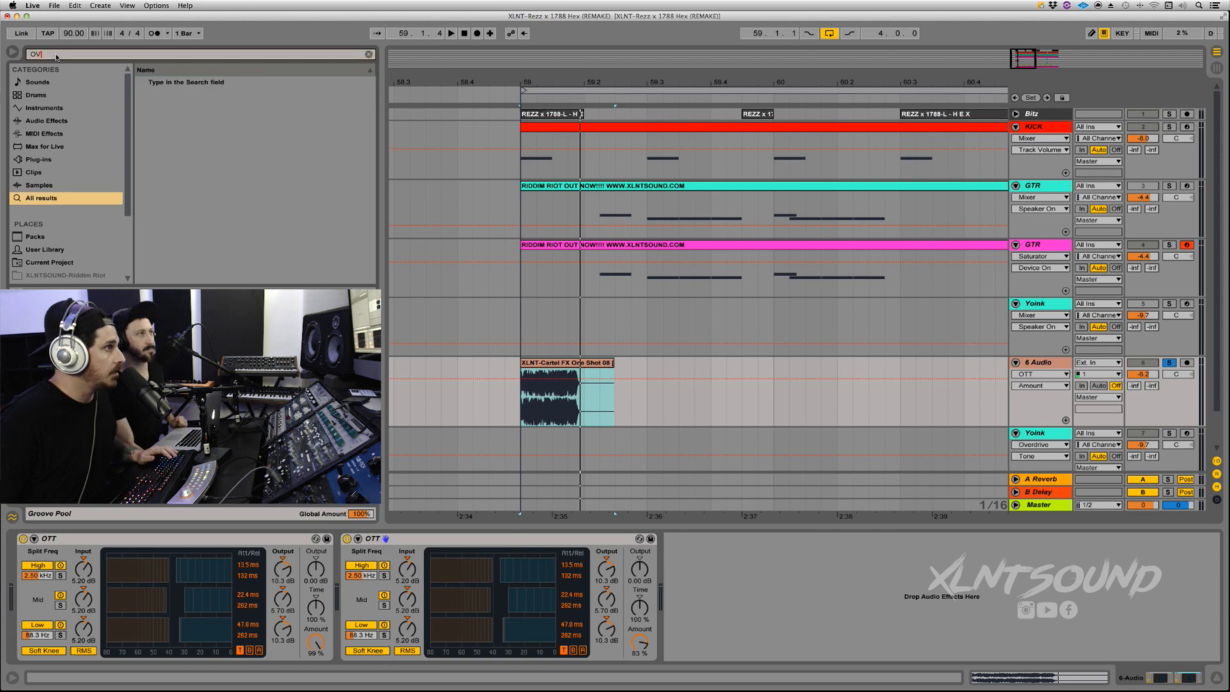
{"action": "left_click_drag", "start_coordinate": [154, 85], "coordinate": [723, 671]}
{"action": "key", "text": "space"}
{"action": "key", "text": "space"}
{"action": "key", "text": "space"}
{"action": "key", "text": "space"}
{"action": "key", "text": "space"}
{"action": "key", "text": "space"}
{"action": "key", "text": "space"}
{"action": "key", "text": "space"}
{"action": "key", "text": "space"}
{"action": "key", "text": "space"}
{"action": "key", "text": "space"}
Set the Overdrive's Drive to 40 % and listen to the sample again.
{"action": "left_click_drag", "start_coordinate": [684, 618], "coordinate": [684, 624]}
{"action": "key", "text": "space"}
{"action": "key", "text": "space"}
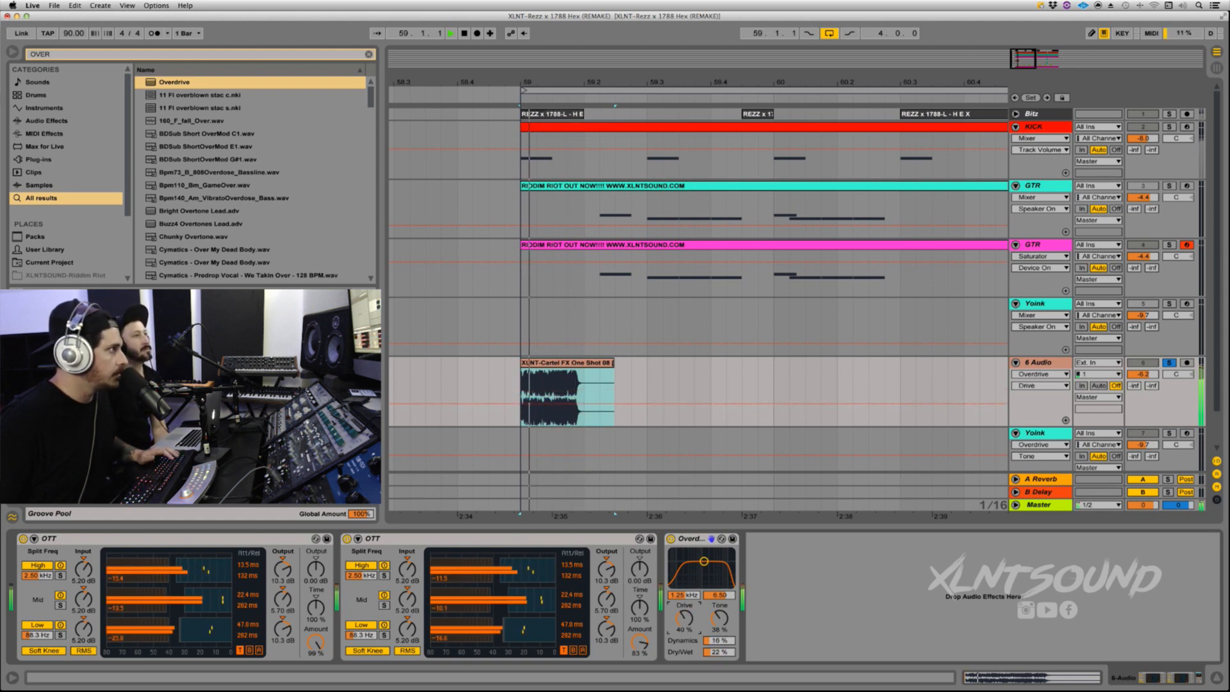
{"action": "key", "text": "space"}
Move Overdrive to the start of the device chain, before both OTTs, and audition the sample.
{"action": "left_click_drag", "start_coordinate": [690, 539], "coordinate": [65, 553]}
{"action": "key", "text": "space"}
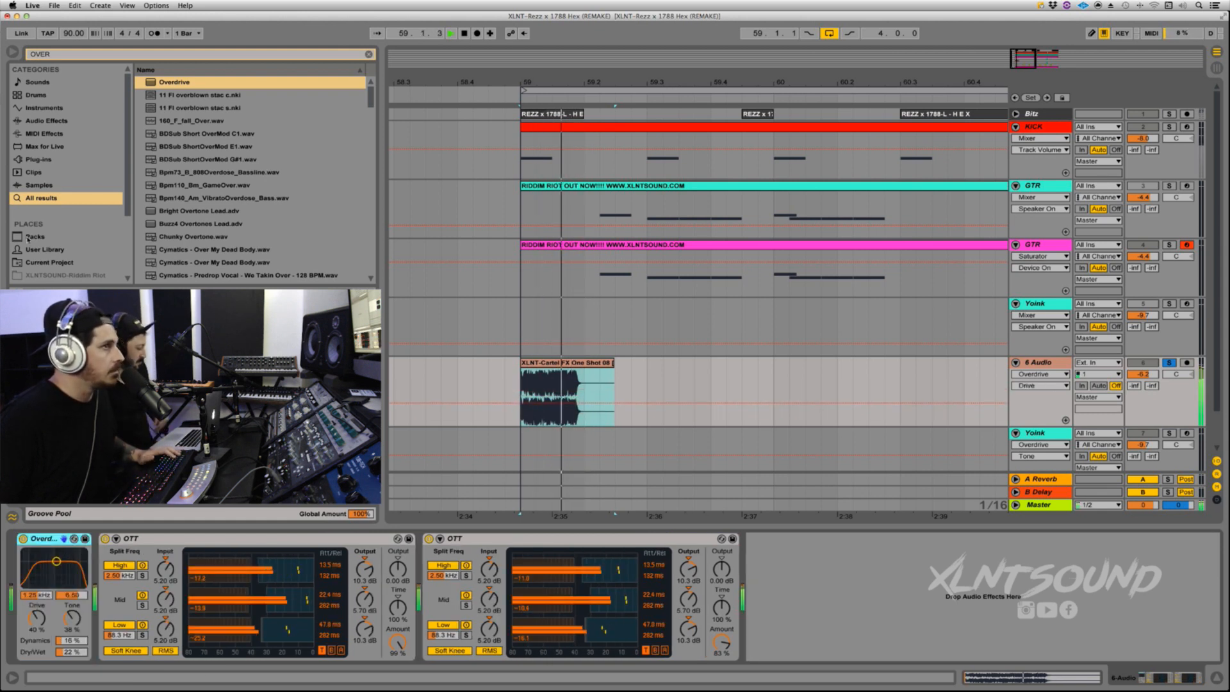
{"action": "key", "text": "space"}
{"action": "key", "text": "space"}
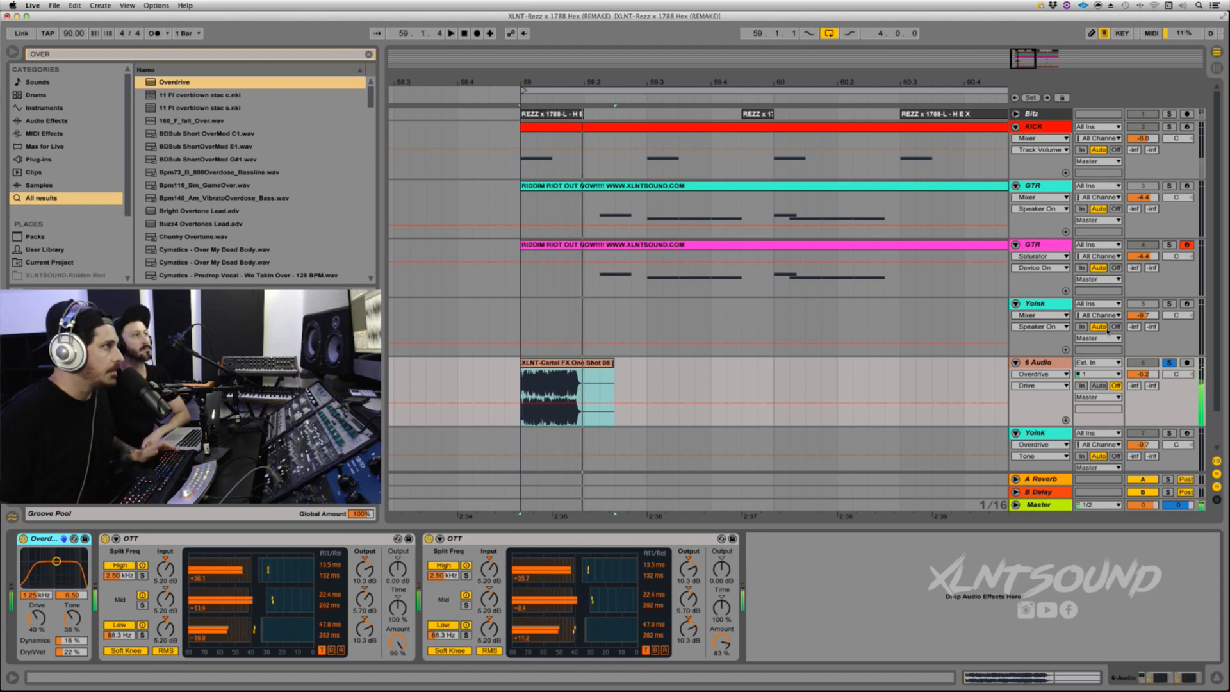
Open the Lazer Quack clip, stretch its audio by moving a tail-end warp marker to just past 1.2.2, and play it.
{"action": "double_click", "coordinate": [572, 368]}
{"action": "key", "text": "space"}
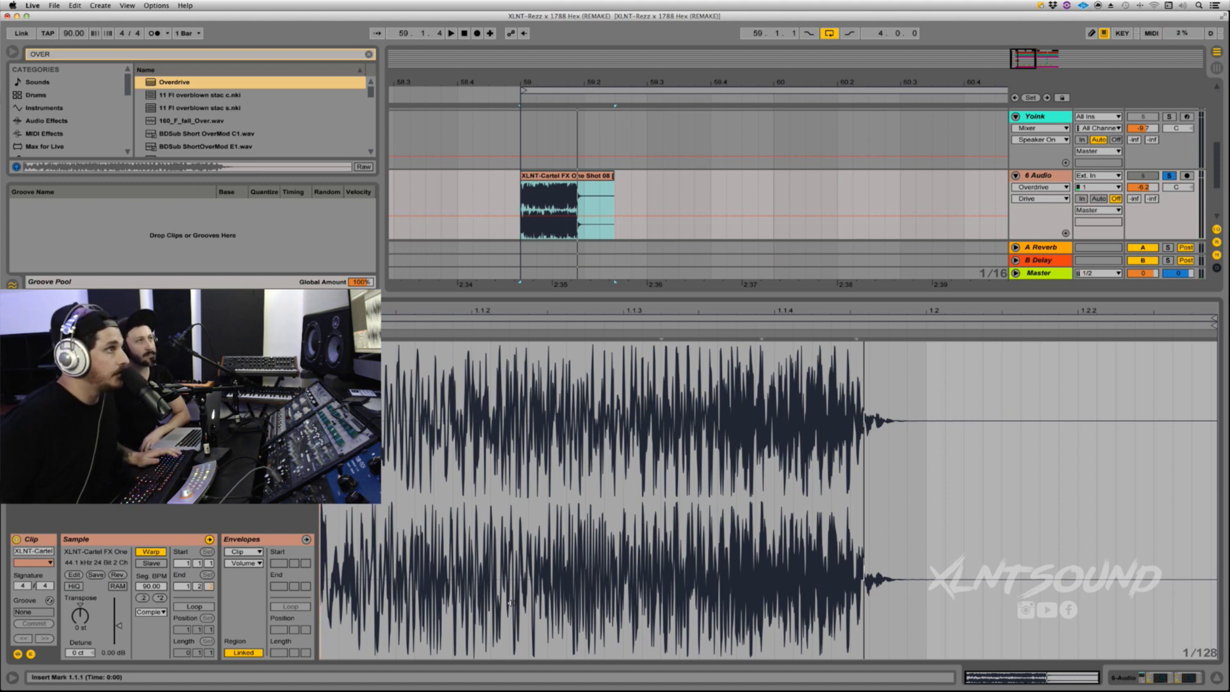
{"action": "left_click", "coordinate": [888, 336]}
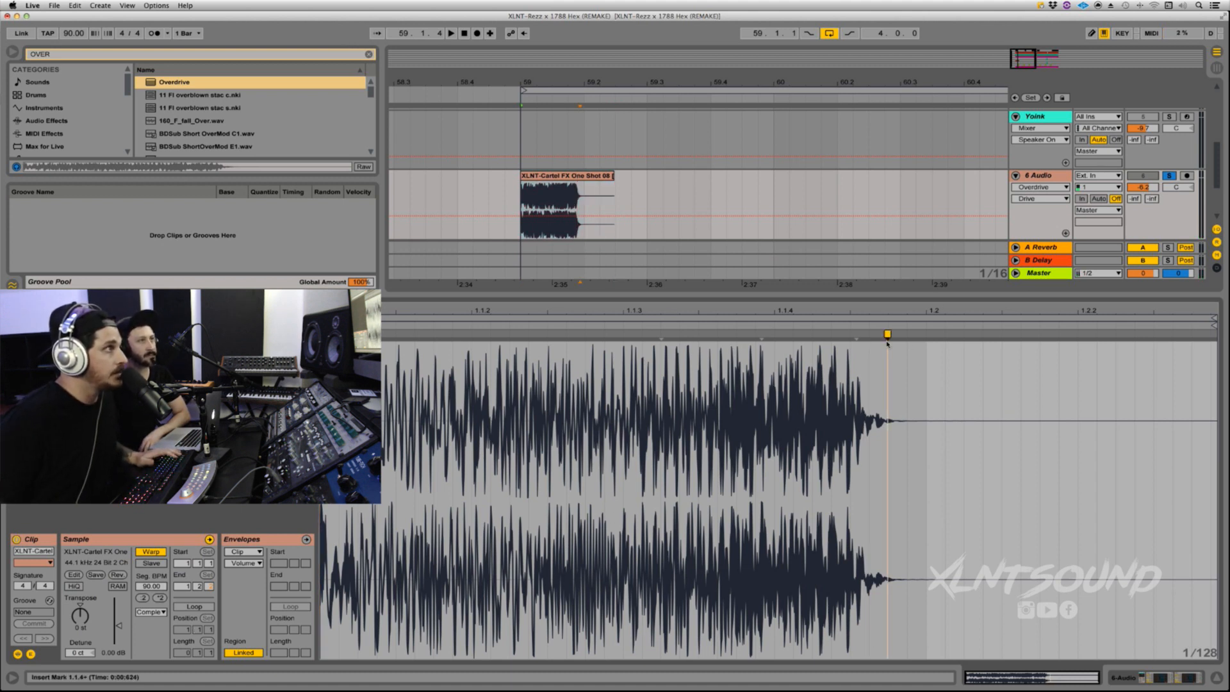
{"action": "left_click_drag", "start_coordinate": [887, 335], "coordinate": [1172, 335]}
{"action": "key", "text": "space"}
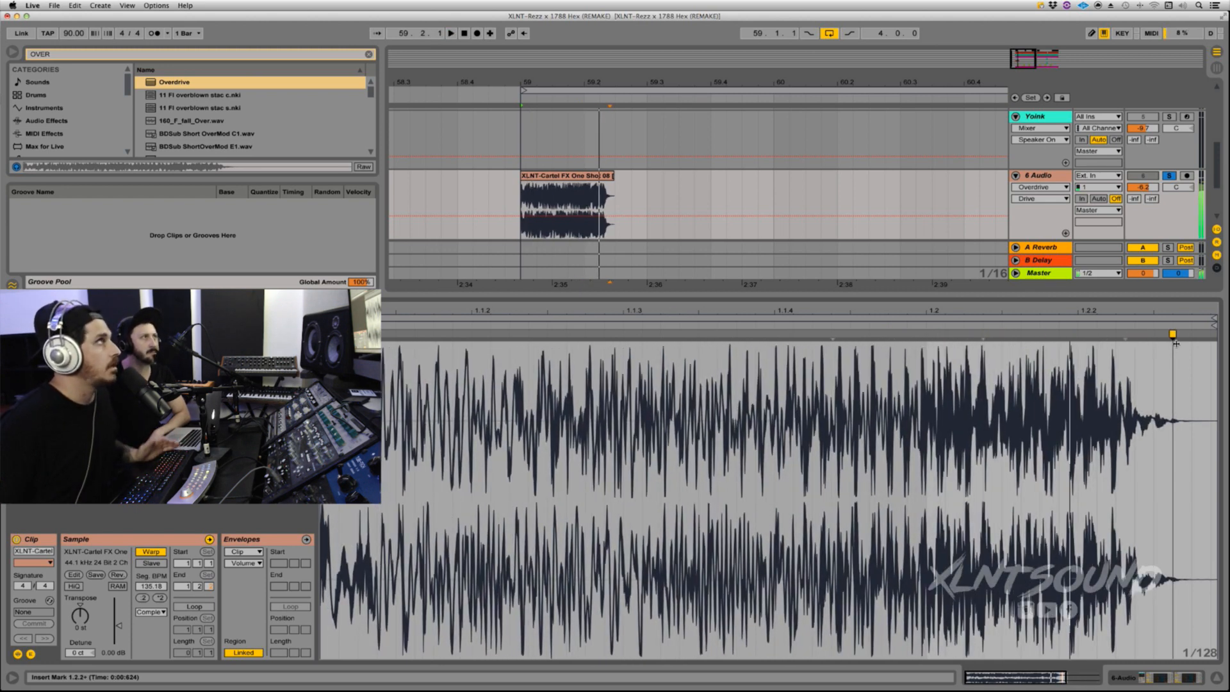
Audition the stretched Lazer Quack clip several times, starting and stopping playback.
{"action": "key", "text": "space"}
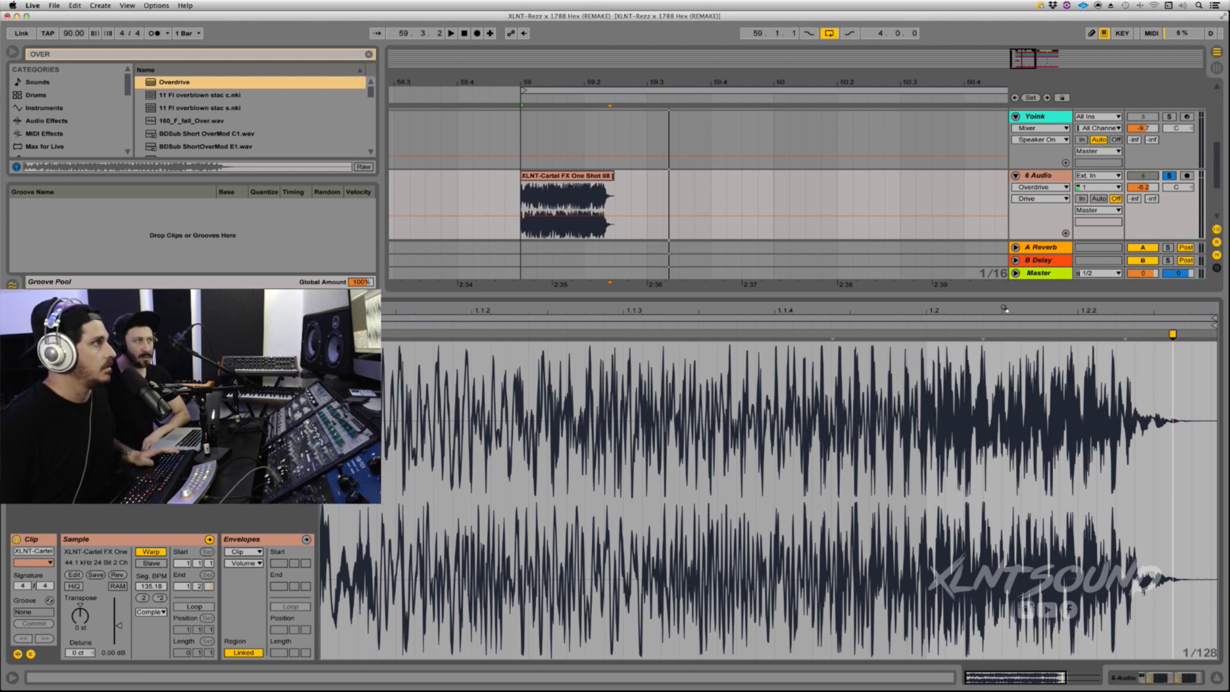
{"action": "key", "text": "space"}
{"action": "key", "text": "space"}
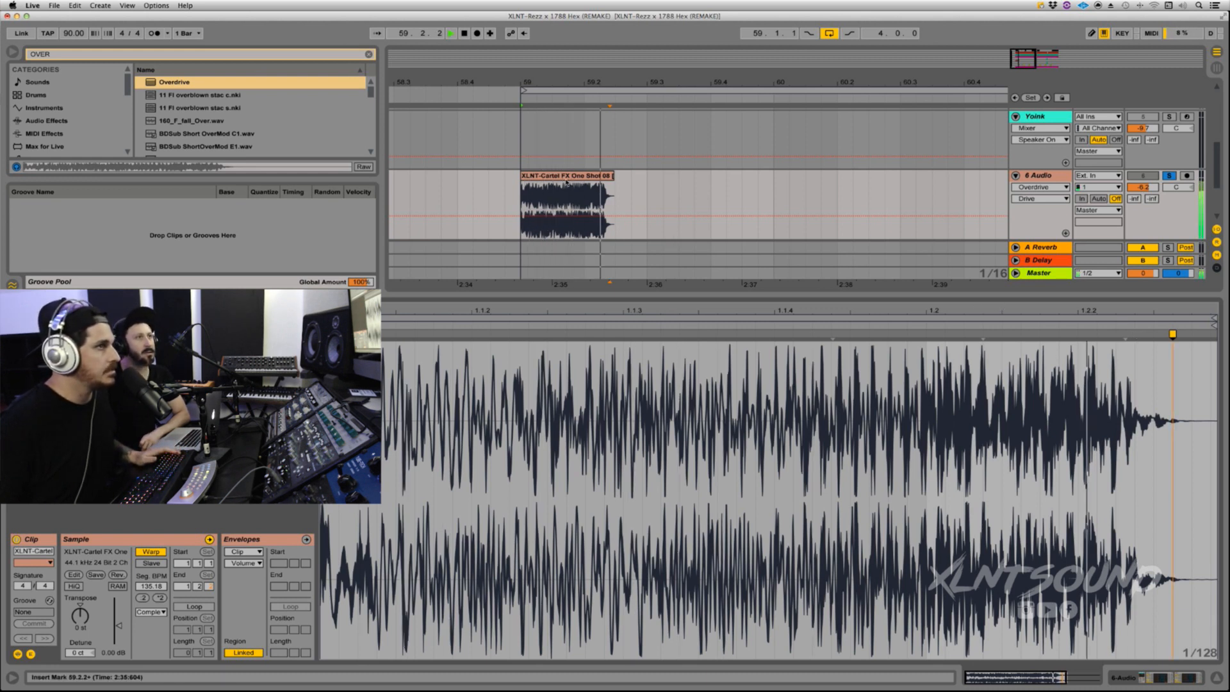
{"action": "key", "text": "space"}
{"action": "key", "text": "space"}
{"action": "key", "text": "space"}
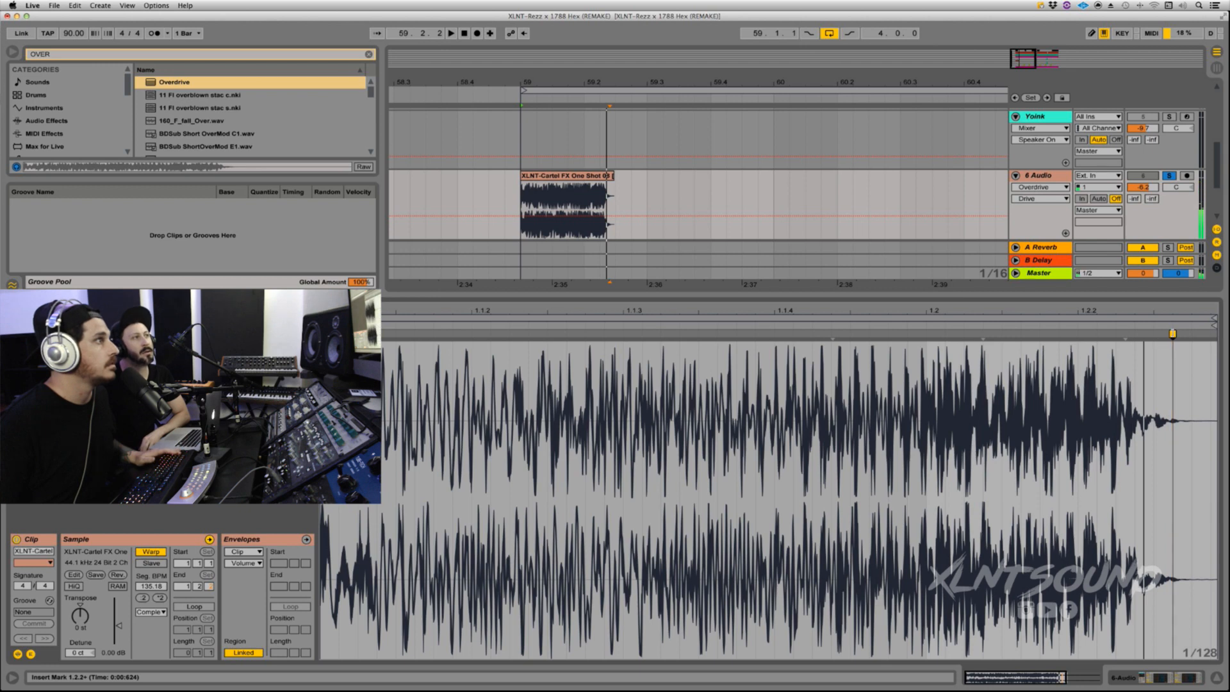
Move the tail-end warp marker back to just past 1.2 to compress the audio, and play the clip.
{"action": "mouse_move", "coordinate": [1172, 334]}
{"action": "left_mouse_down"}
{"action": "mouse_move", "coordinate": [490, 334]}
{"action": "mouse_move", "coordinate": [1092, 334]}
{"action": "mouse_move", "coordinate": [964, 334]}
{"action": "left_mouse_up"}
{"action": "key", "text": "space"}
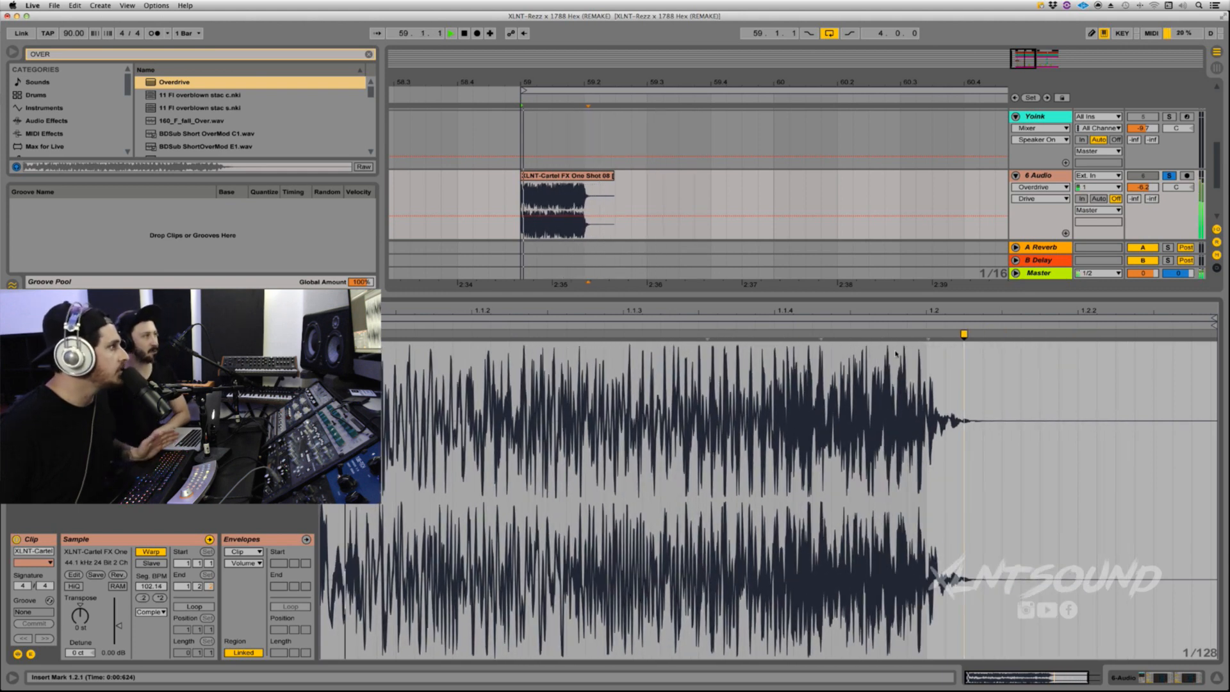
{"action": "key", "text": "space"}
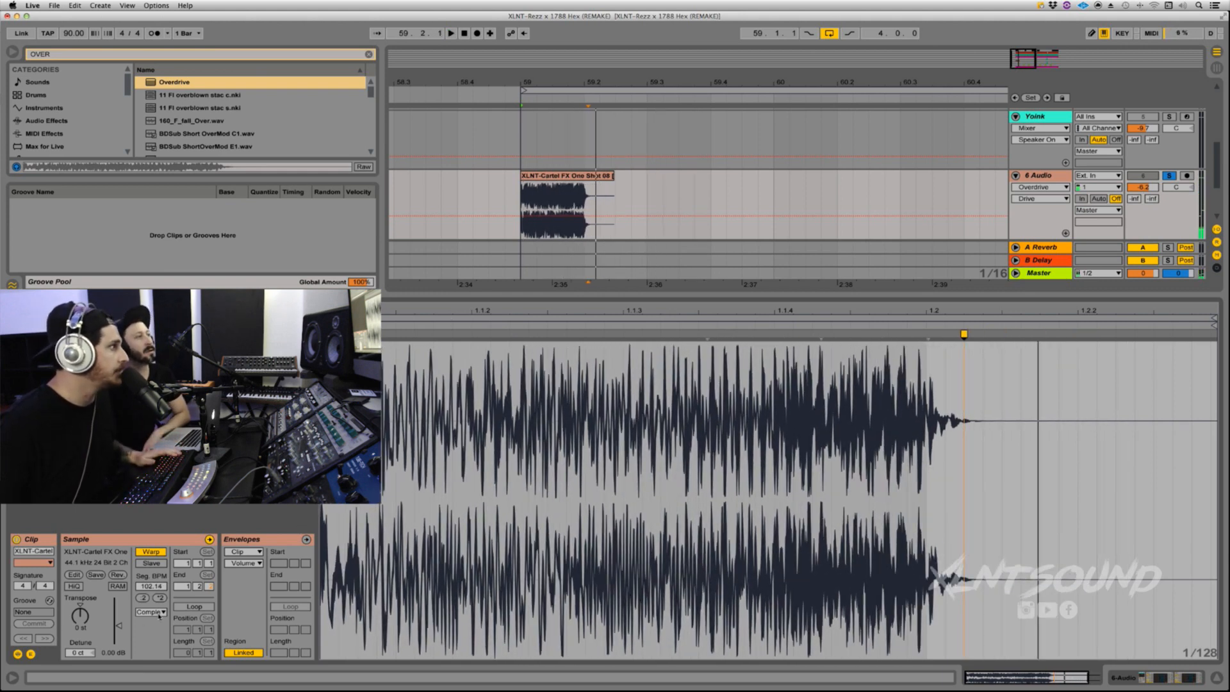
Change the clip's warp mode to Beats, audition it, and move the tail-end warp marker slightly later.
{"action": "left_click", "coordinate": [154, 612]}
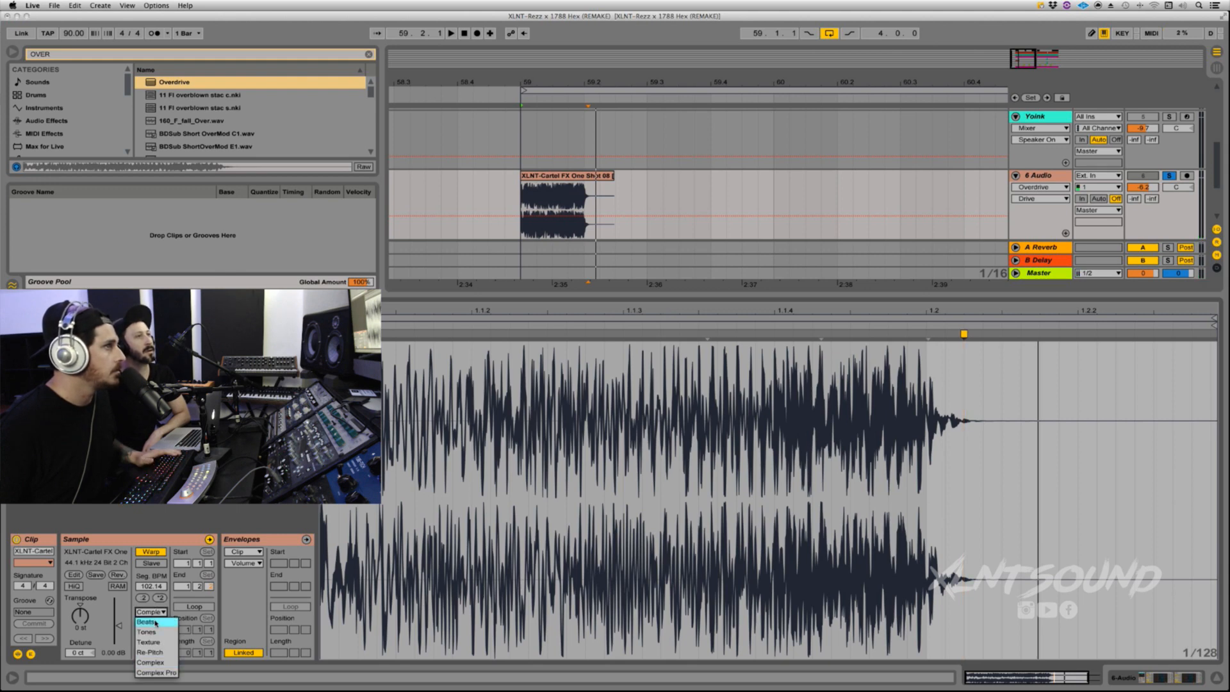
{"action": "left_click", "coordinate": [151, 613]}
{"action": "key", "text": "space"}
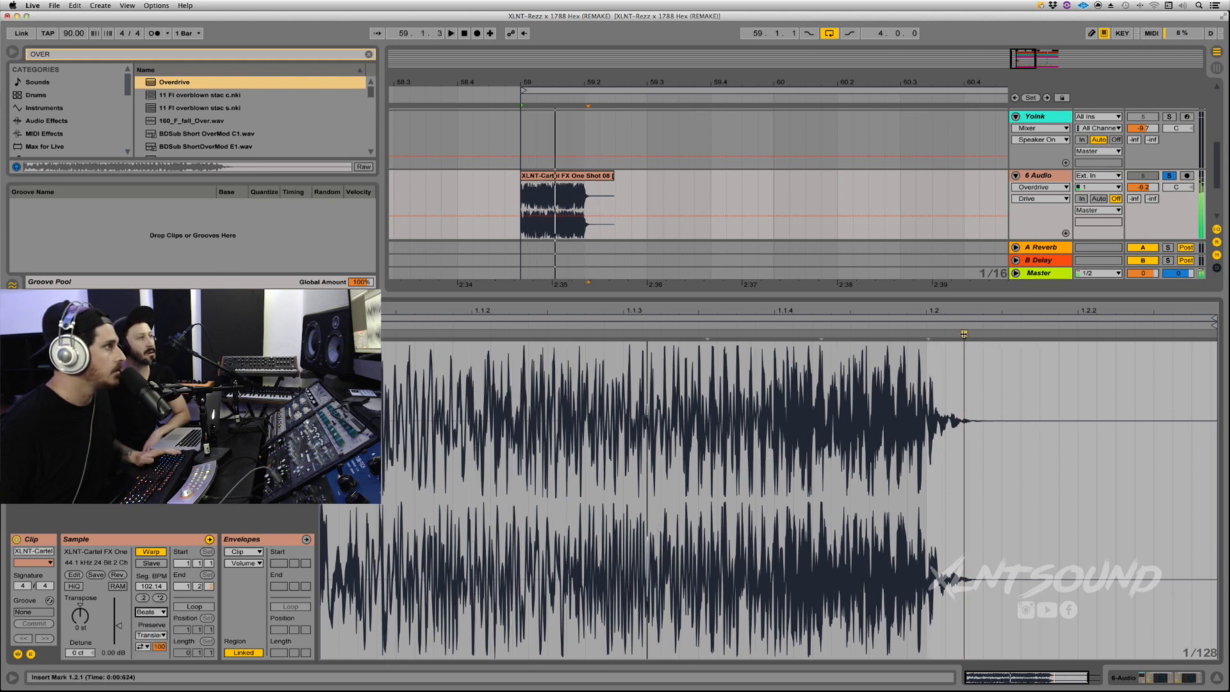
{"action": "mouse_move", "coordinate": [964, 334]}
{"action": "left_mouse_down"}
{"action": "mouse_move", "coordinate": [1226, 334]}
{"action": "mouse_move", "coordinate": [815, 348]}
{"action": "left_mouse_up"}
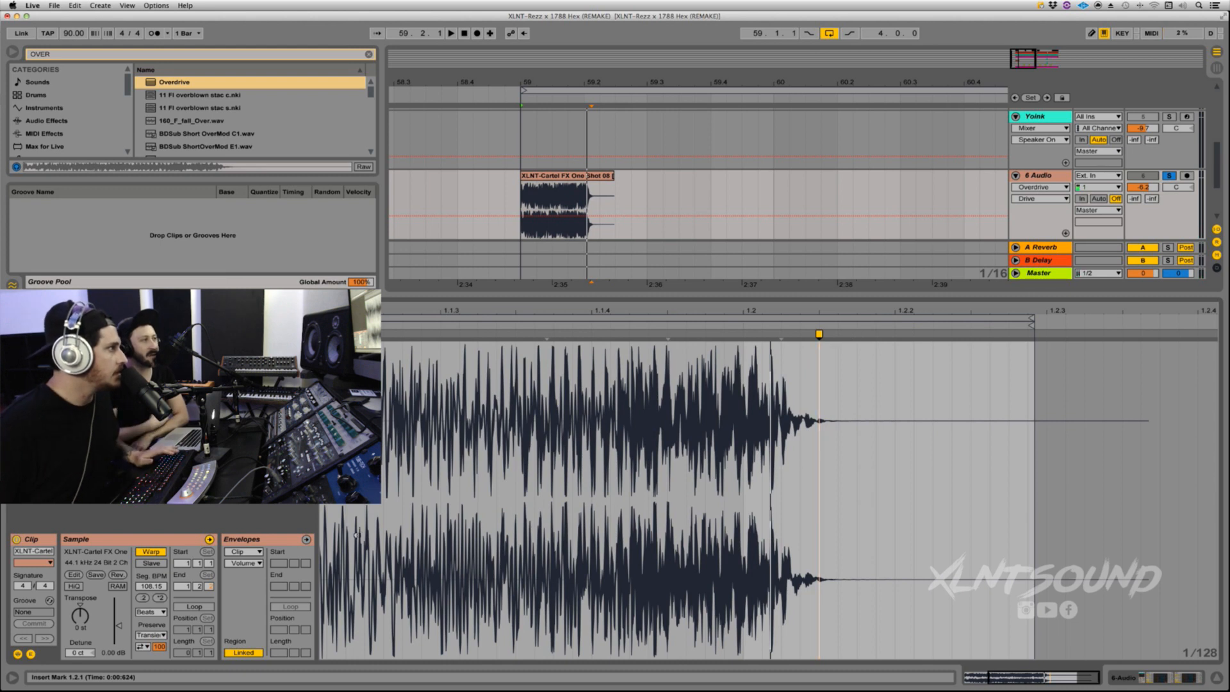
Set the Beats warp to preserve 1/16 with transient looping off and a transient envelope of 57, and listen.
{"action": "left_click", "coordinate": [146, 636]}
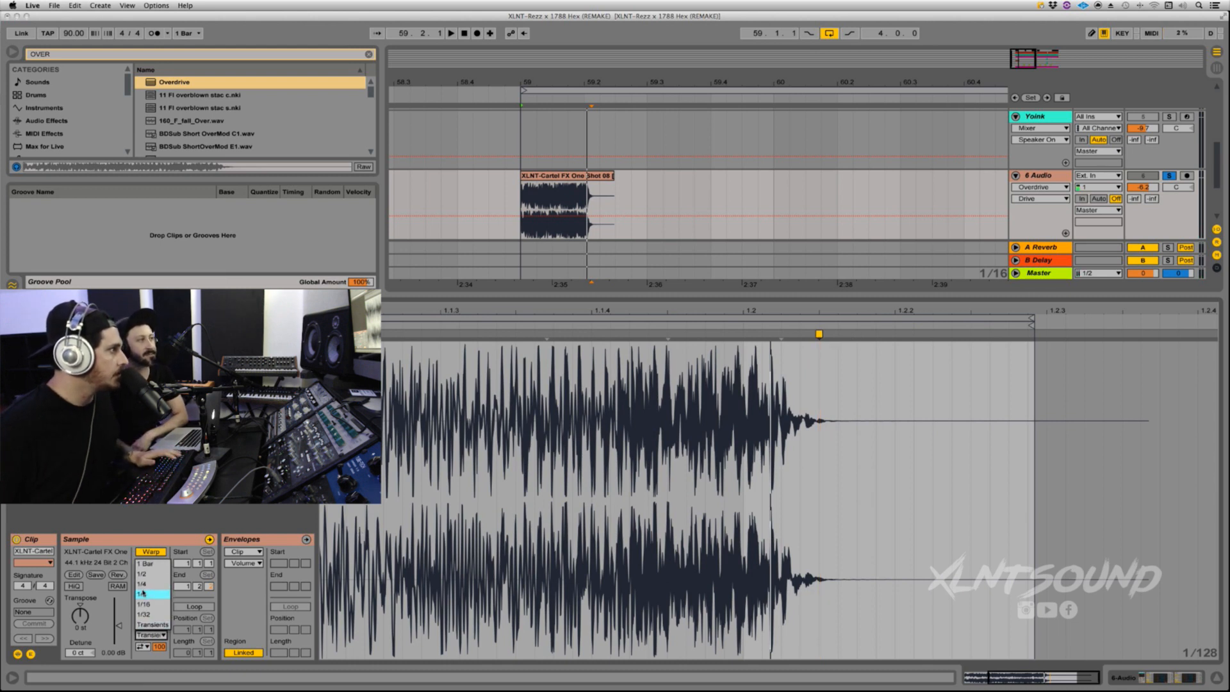
{"action": "left_click", "coordinate": [142, 605]}
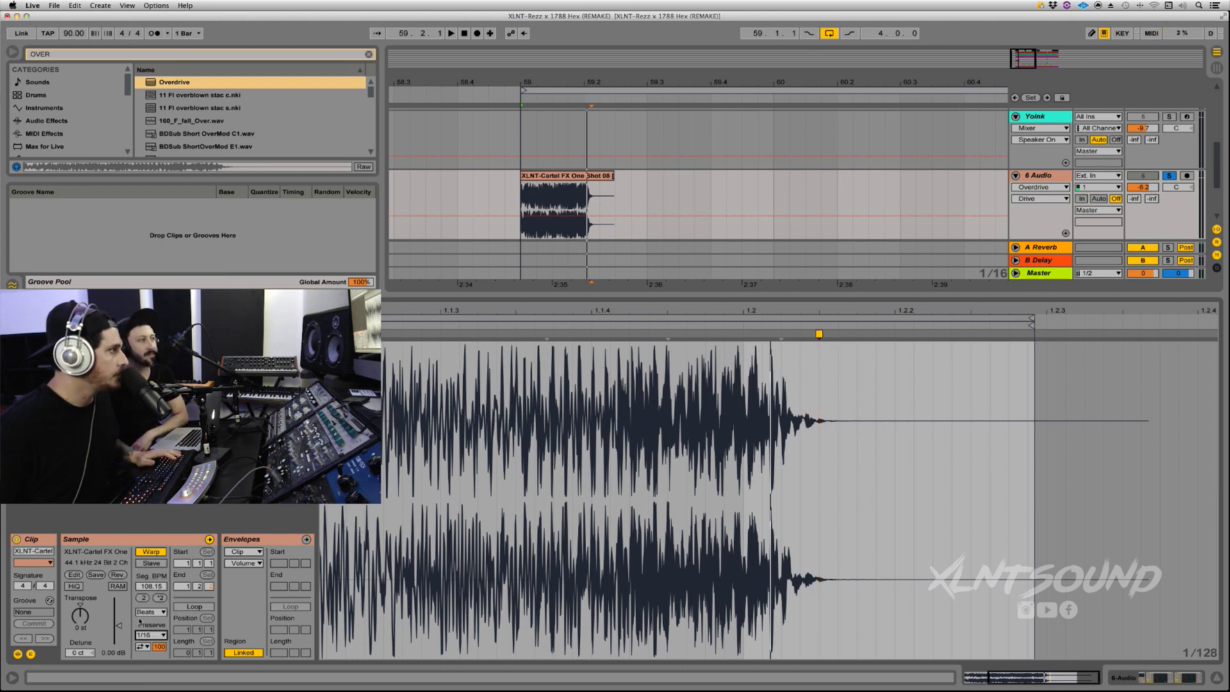
{"action": "left_click", "coordinate": [143, 647]}
{"action": "left_click", "coordinate": [144, 659]}
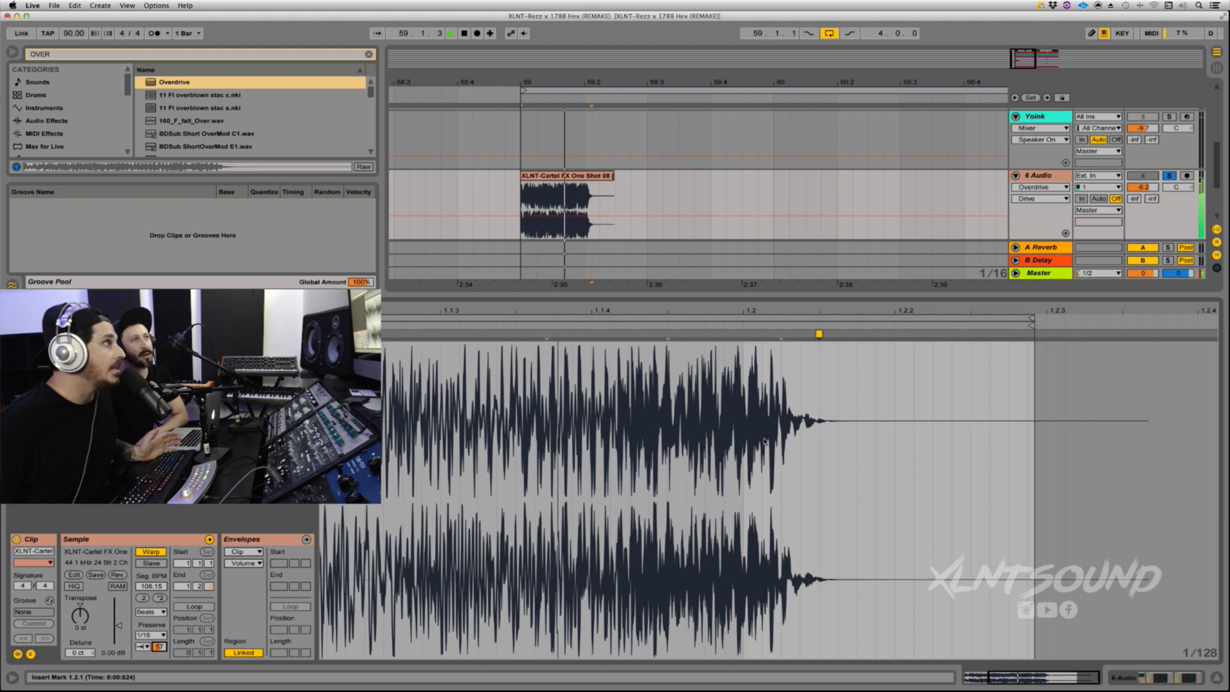
{"action": "key", "text": "space"}
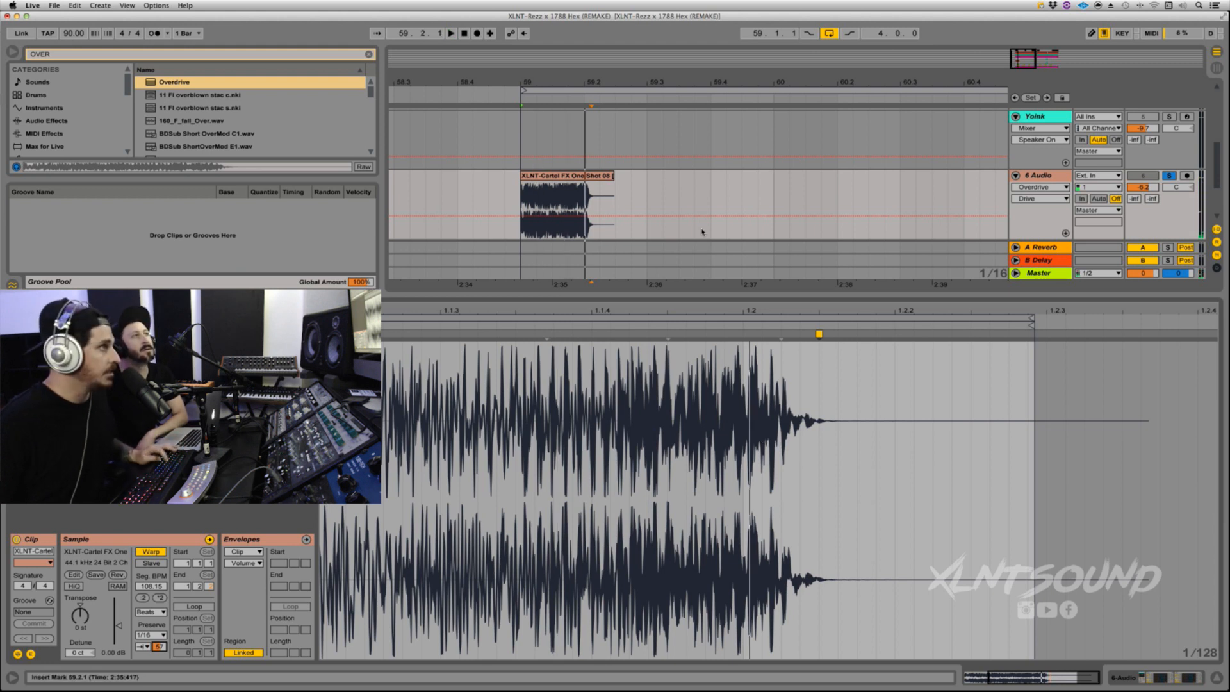
Duplicate the warped clip right behind itself, consolidate the first copy into new audio, and play it.
{"action": "left_click", "coordinate": [555, 177]}
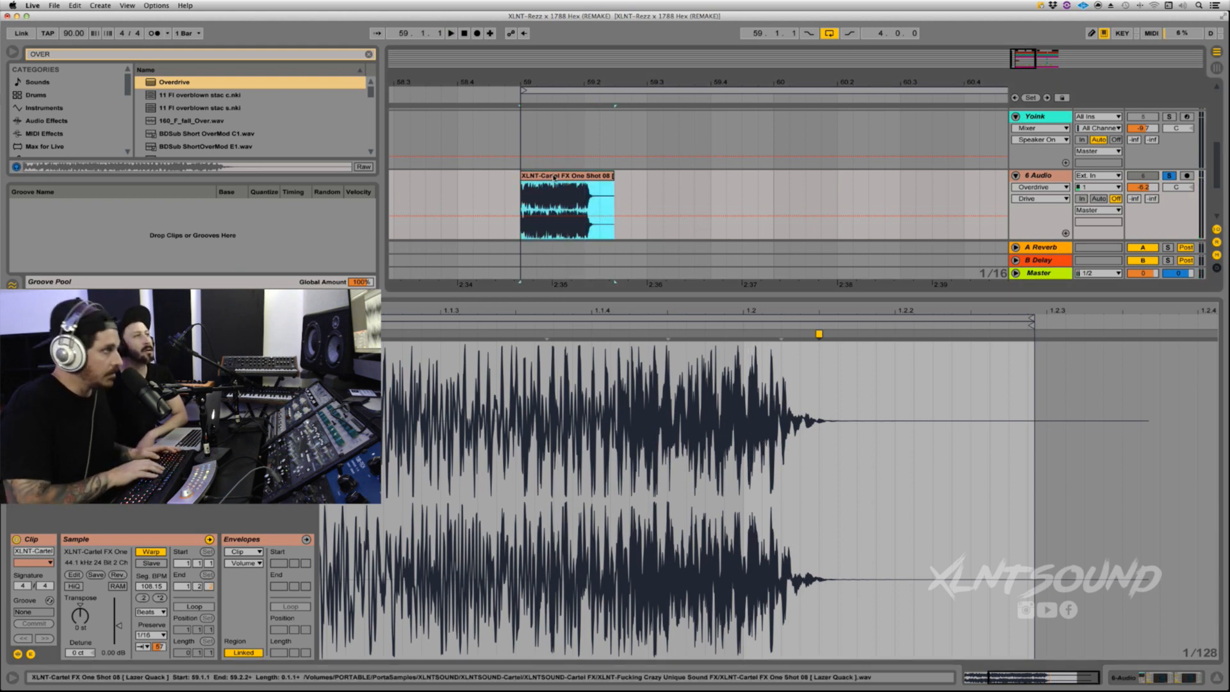
{"action": "key", "text": "super+d"}
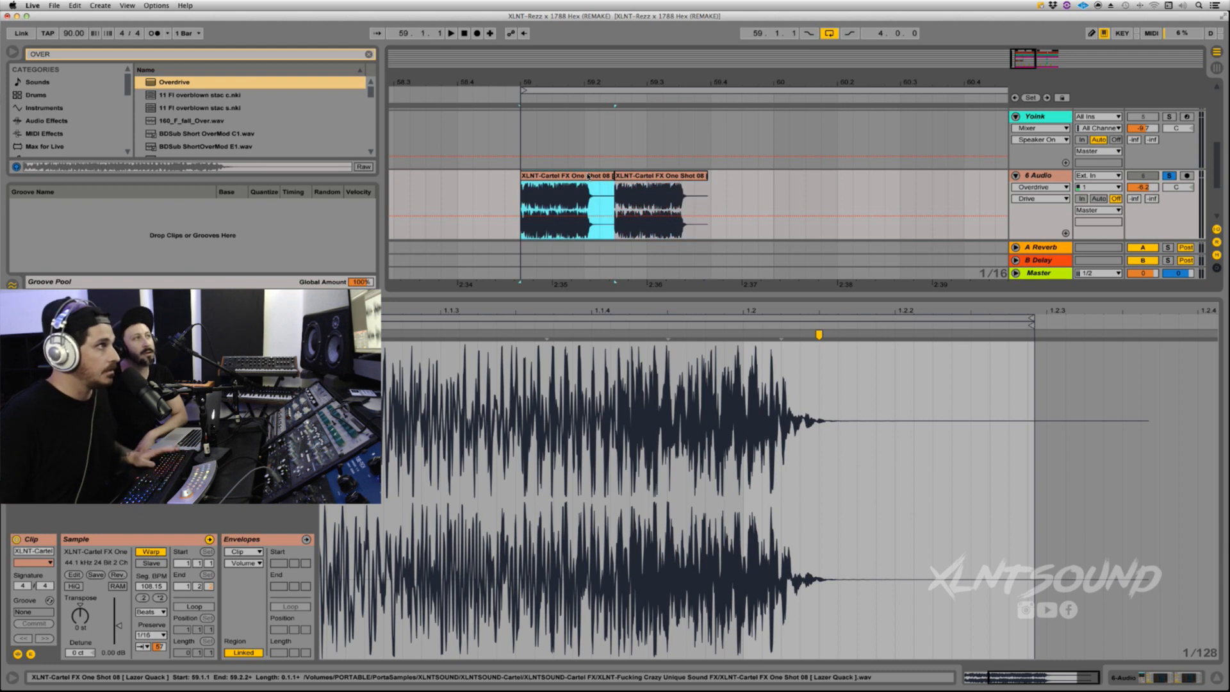
{"action": "key", "text": "super+j"}
{"action": "key", "text": "space"}
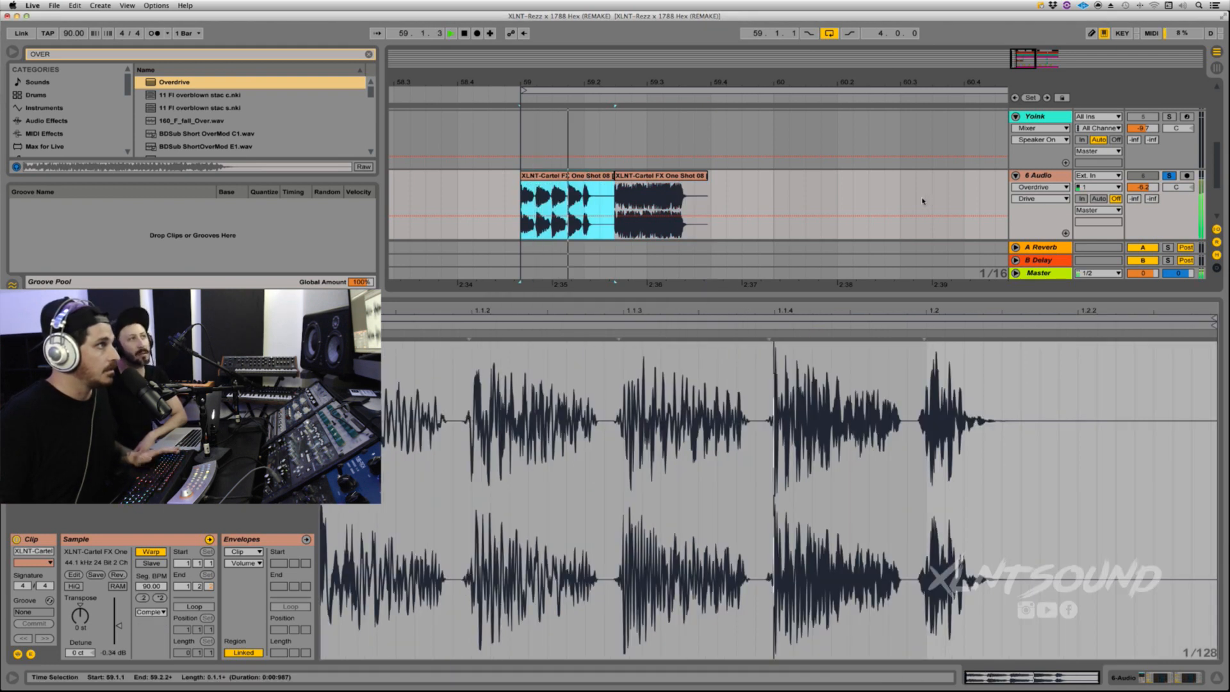
{"action": "key", "text": "space"}
{"action": "key", "text": "space"}
Select the slice from 59.1.3 to 59.1.4 in the consolidated clip and audition the gated sound.
{"action": "left_click", "coordinate": [567, 199]}
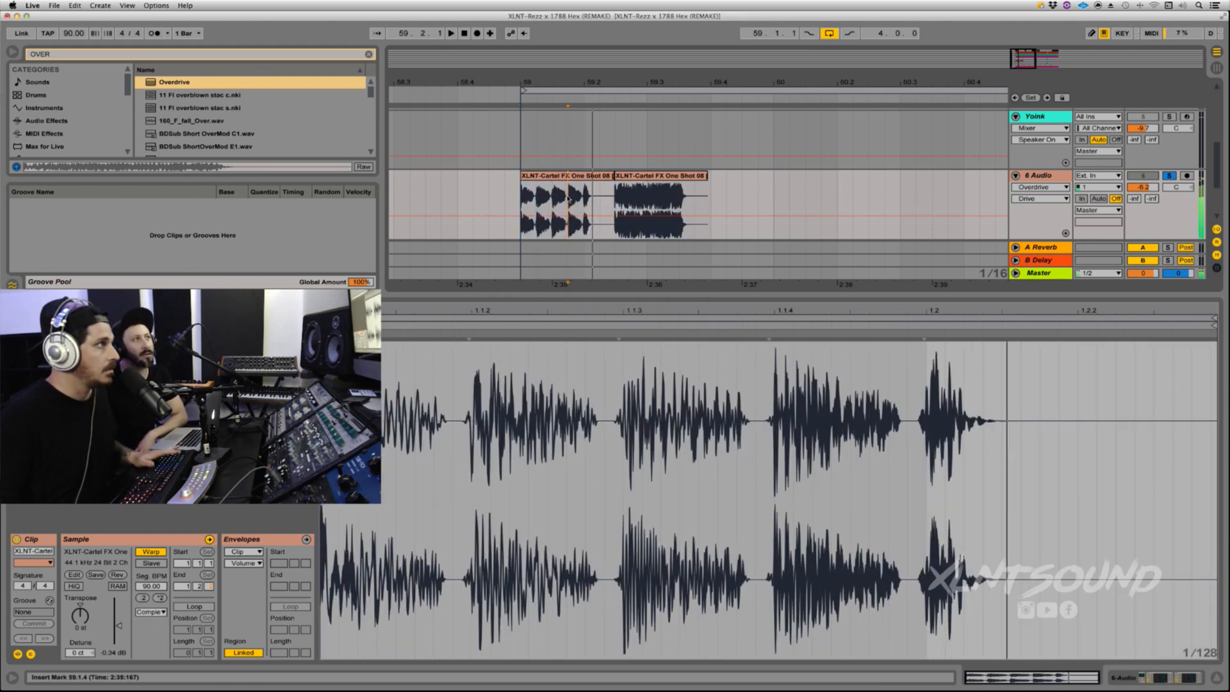
{"action": "key", "text": "shift+Left"}
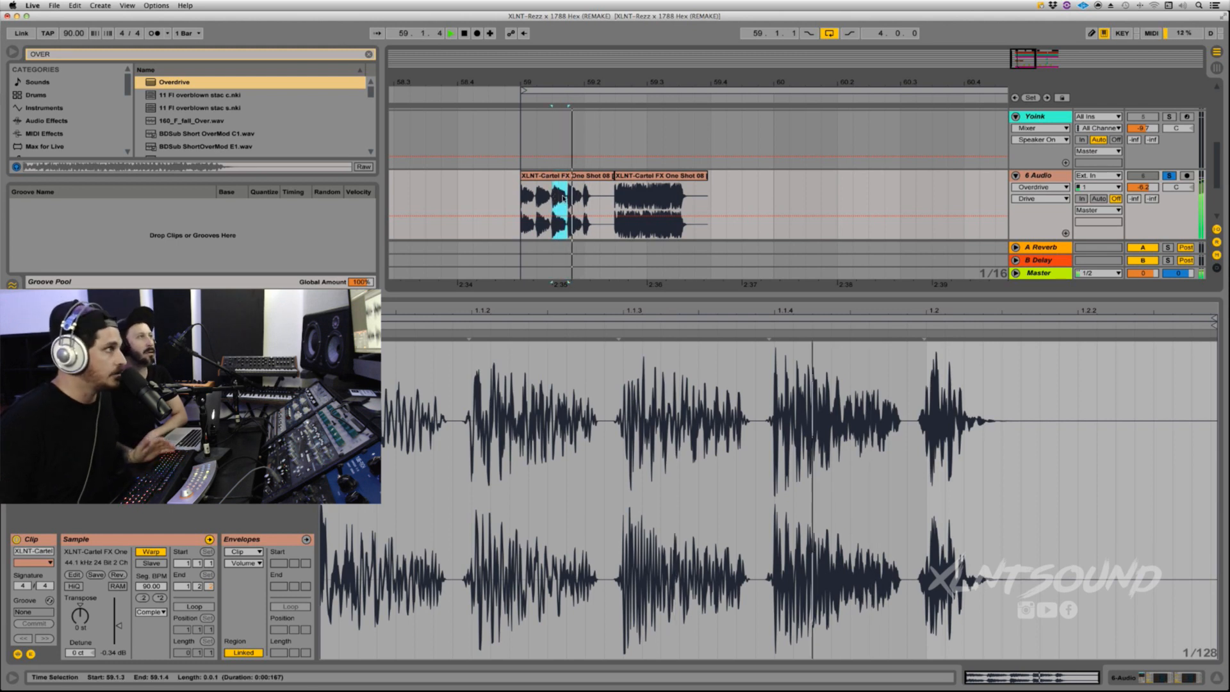
{"action": "key", "text": "space"}
{"action": "key", "text": "space"}
{"action": "key", "text": "space"}
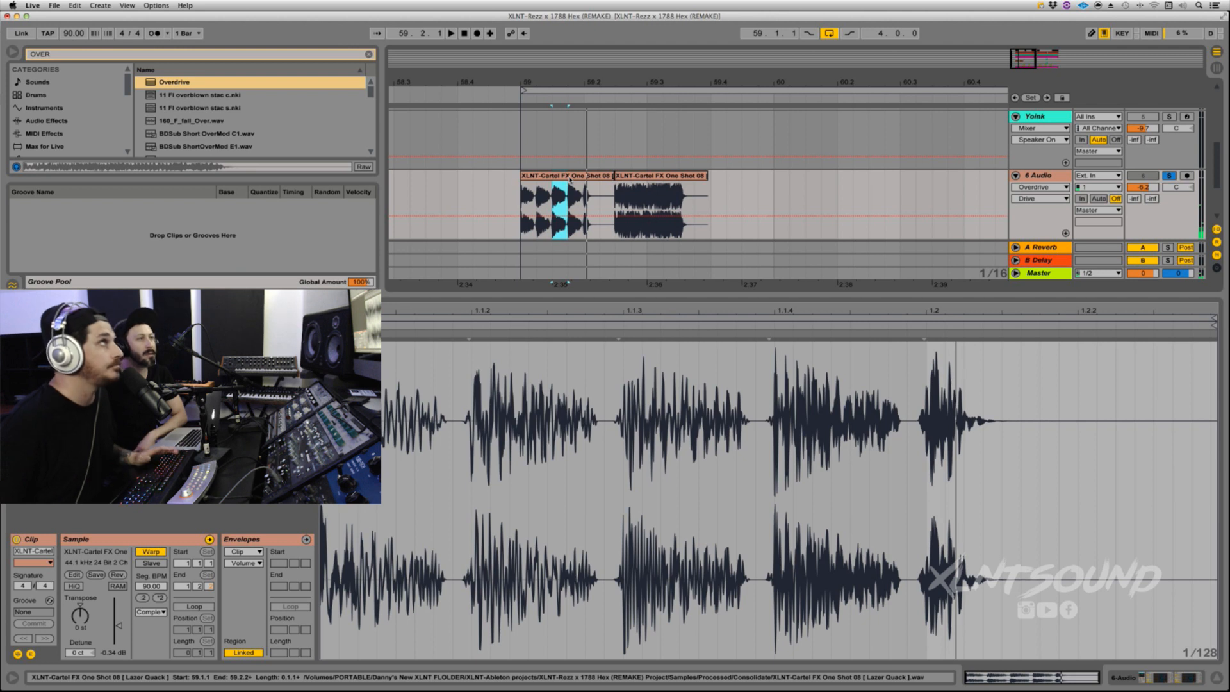
{"action": "left_click", "coordinate": [570, 176]}
{"action": "key", "text": "space"}
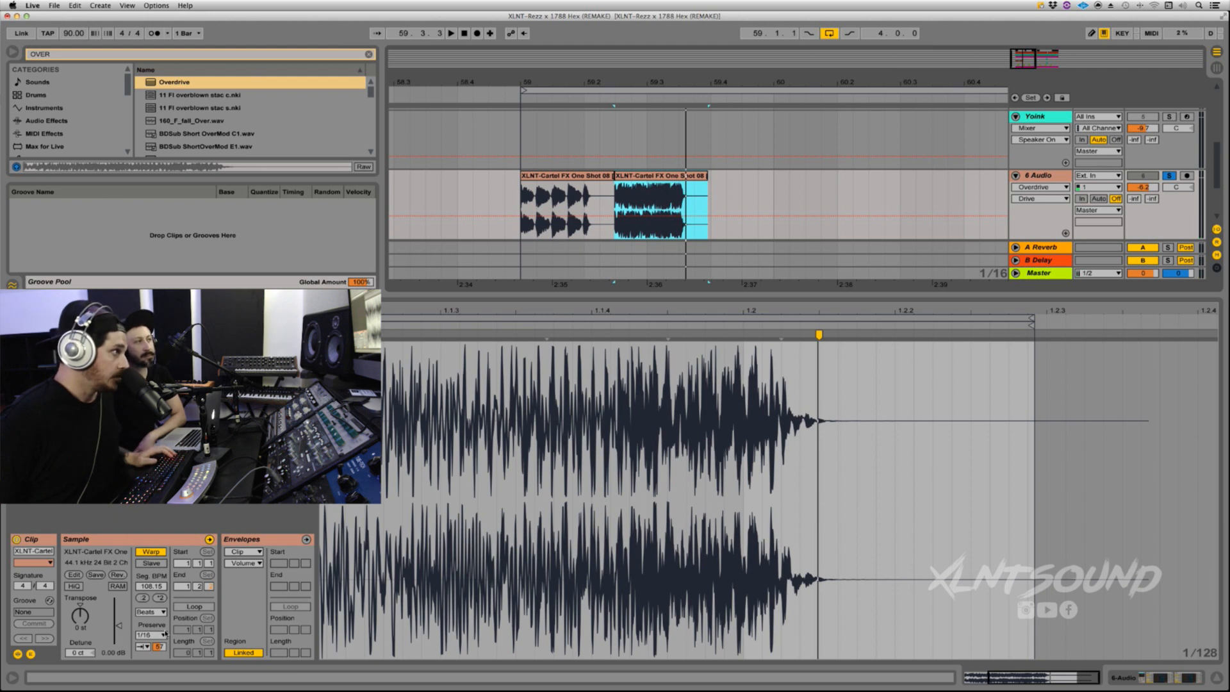
Set the second, unconsolidated clip's warp mode to Complex and audition it.
{"action": "left_click", "coordinate": [151, 611]}
{"action": "left_click", "coordinate": [158, 662]}
{"action": "key", "text": "space"}
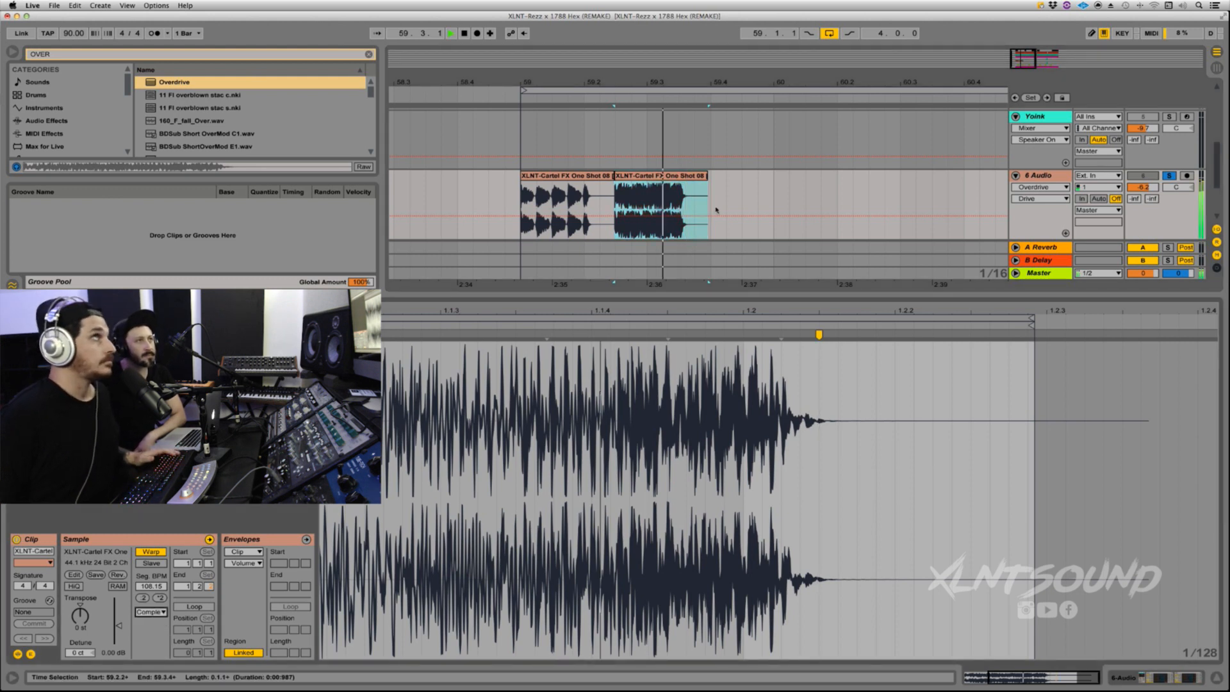
{"action": "key", "text": "space"}
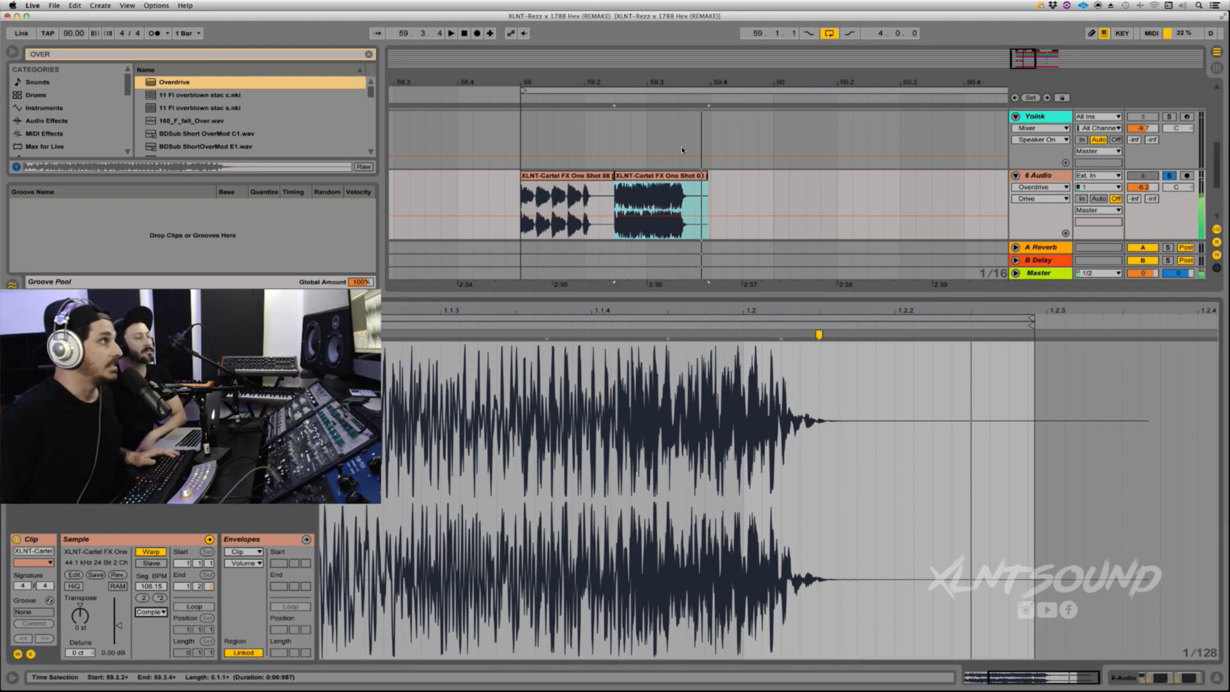
{"action": "key", "text": "space"}
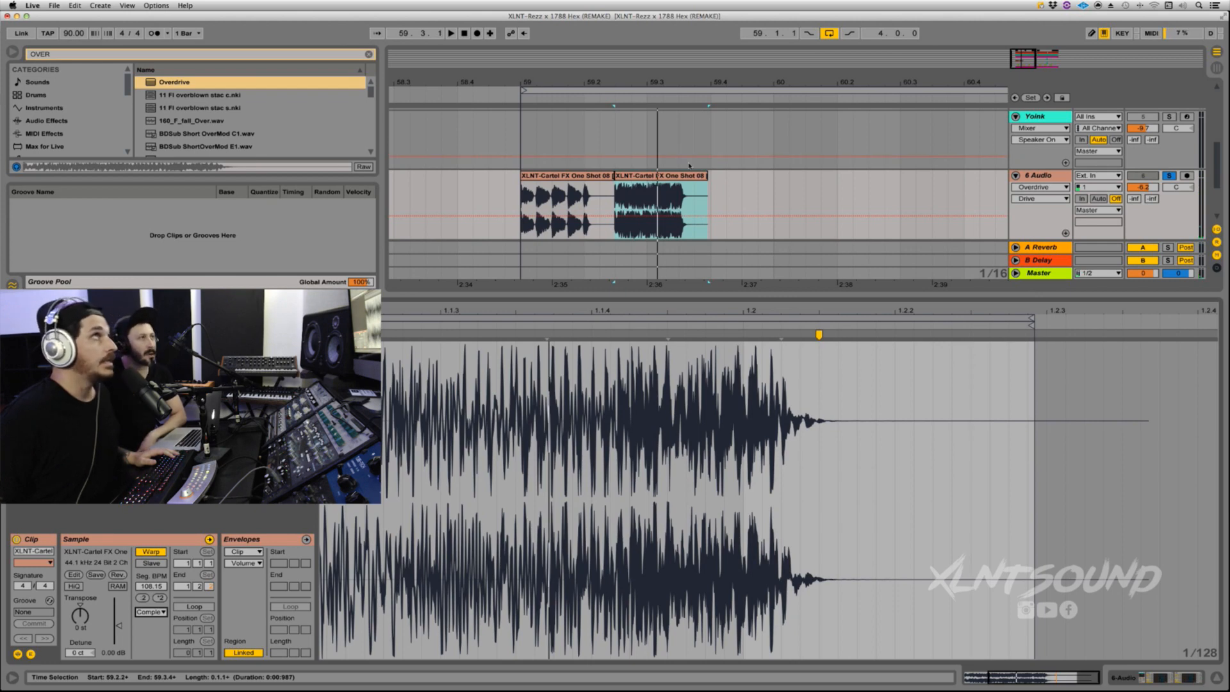
Move the second clip to about 60.1.2, consolidate it into new audio, and play it.
{"action": "left_click_drag", "start_coordinate": [656, 185], "coordinate": [845, 185]}
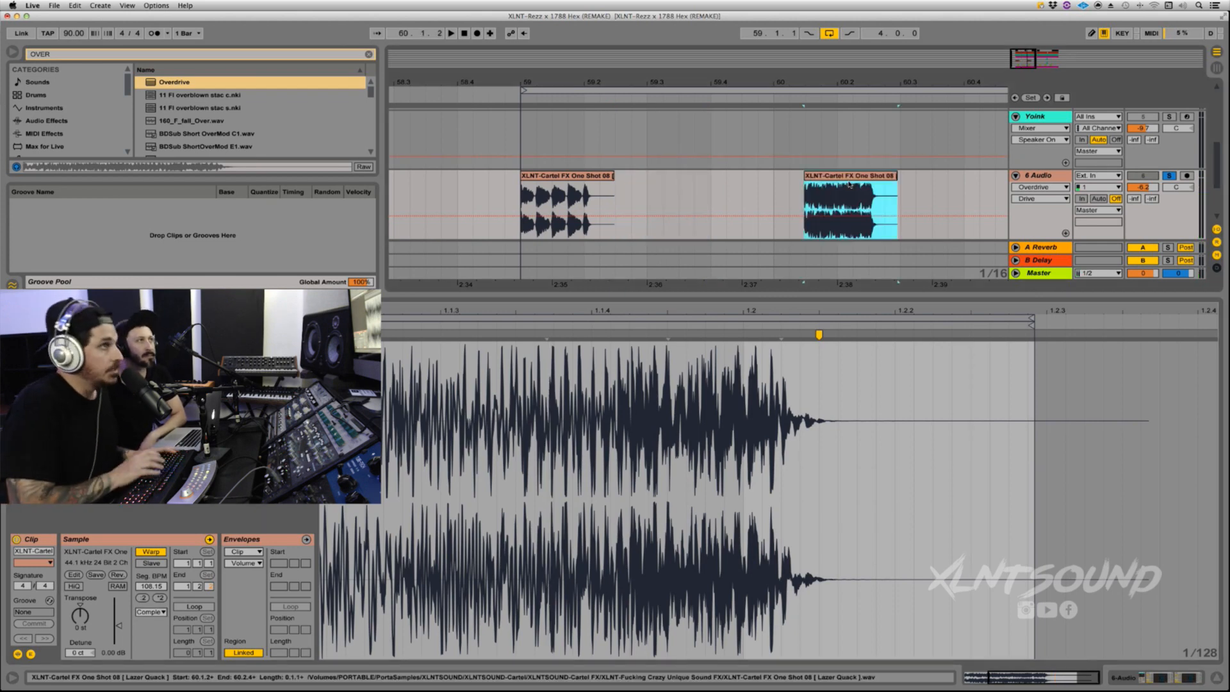
{"action": "key", "text": "super+j"}
{"action": "key", "text": "space"}
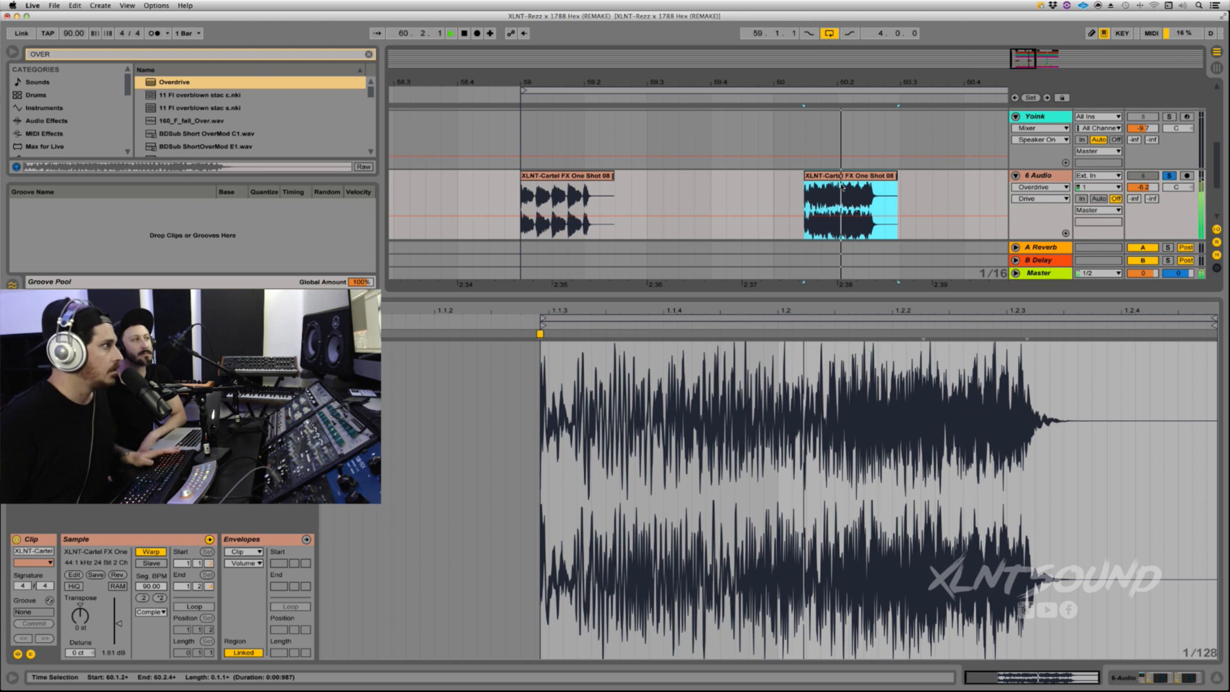
{"action": "key", "text": "space"}
Change the newly consolidated clip's warp mode to Tones with a Grain Size of 63.68, and play it.
{"action": "left_click", "coordinate": [151, 611]}
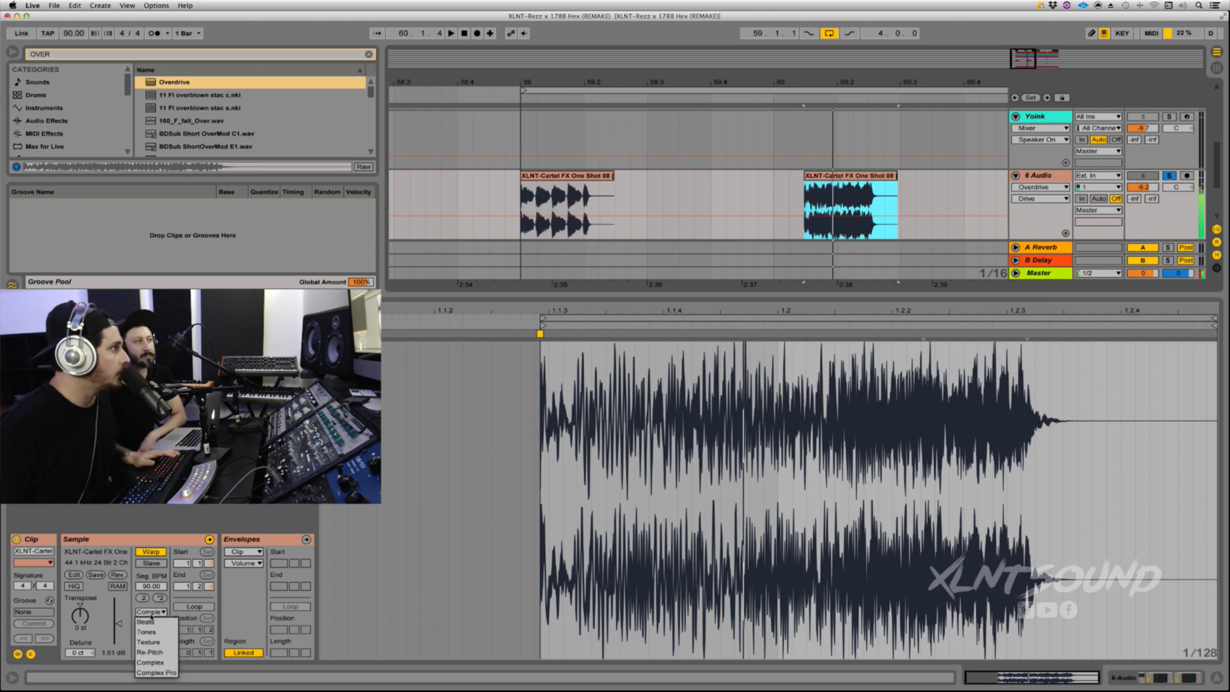
{"action": "left_click", "coordinate": [149, 632]}
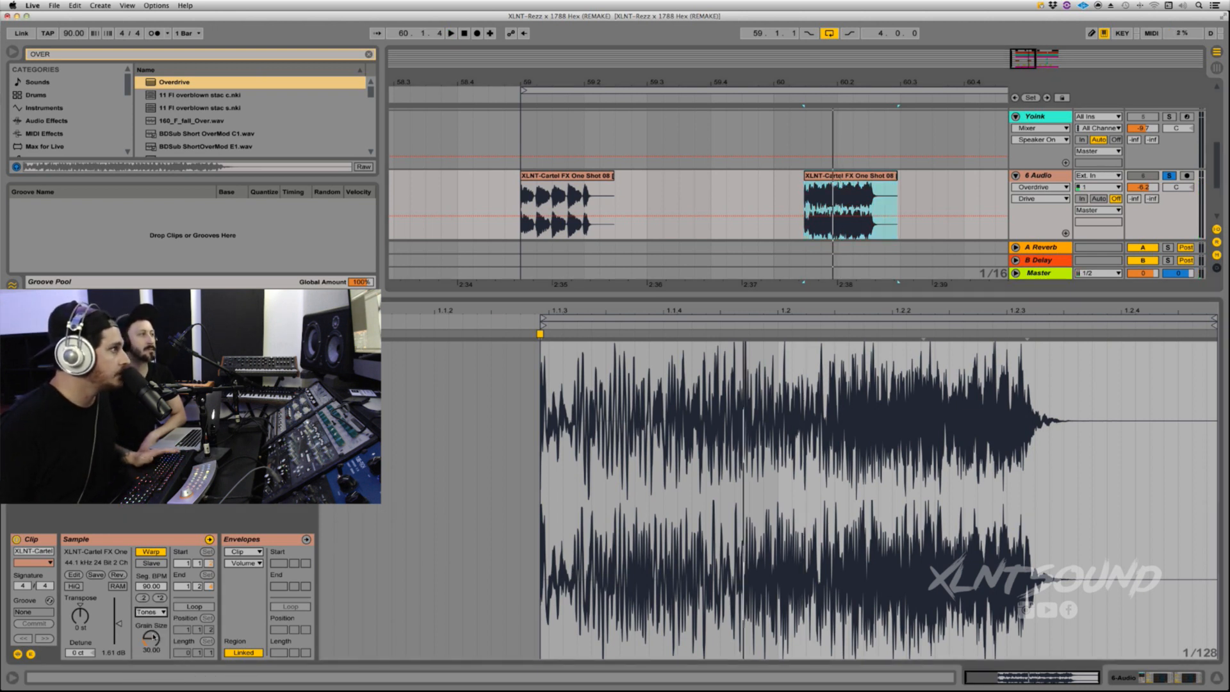
{"action": "key", "text": "space"}
{"action": "mouse_move", "coordinate": [152, 638]}
{"action": "left_mouse_down"}
{"action": "mouse_move", "coordinate": [151, 621]}
{"action": "mouse_move", "coordinate": [151, 644]}
{"action": "left_mouse_up"}
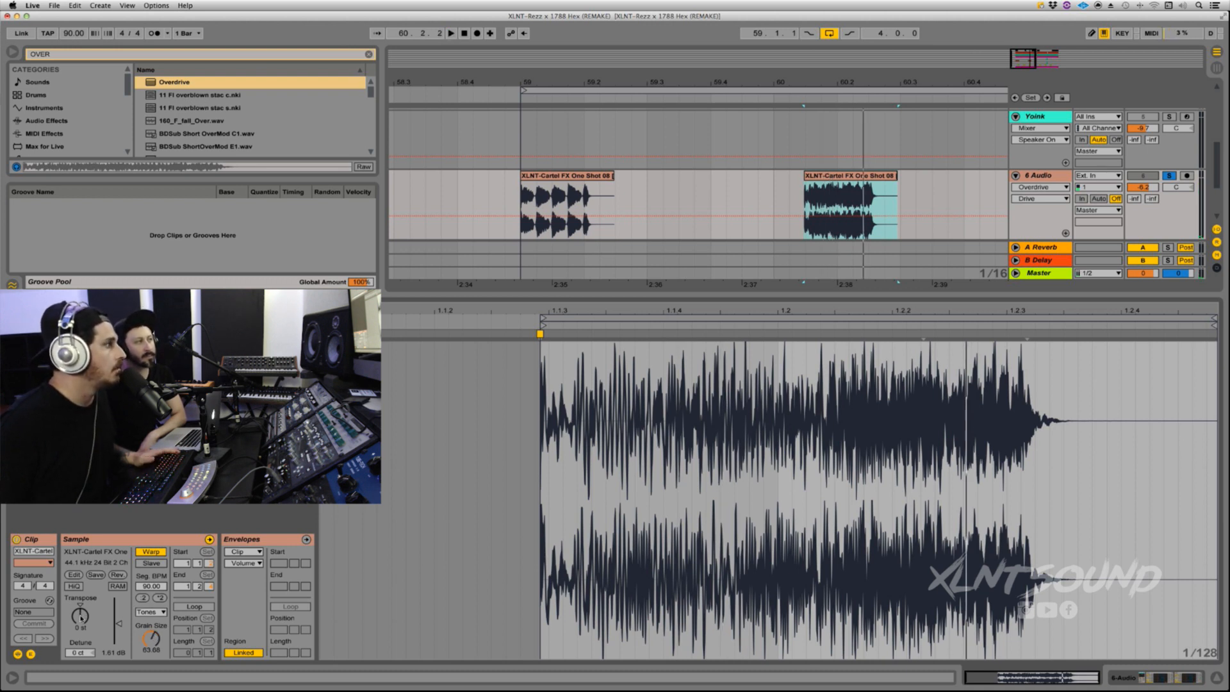
{"action": "key", "text": "space"}
Audition the clip at transpositions ranging from -21 to 48 st, and return Transpose to 0 st.
{"action": "mouse_move", "coordinate": [80, 616]}
{"action": "left_mouse_down"}
{"action": "mouse_move", "coordinate": [80, 631]}
{"action": "mouse_move", "coordinate": [80, 602]}
{"action": "mouse_move", "coordinate": [80, 634]}
{"action": "mouse_move", "coordinate": [80, 607]}
{"action": "left_mouse_up"}
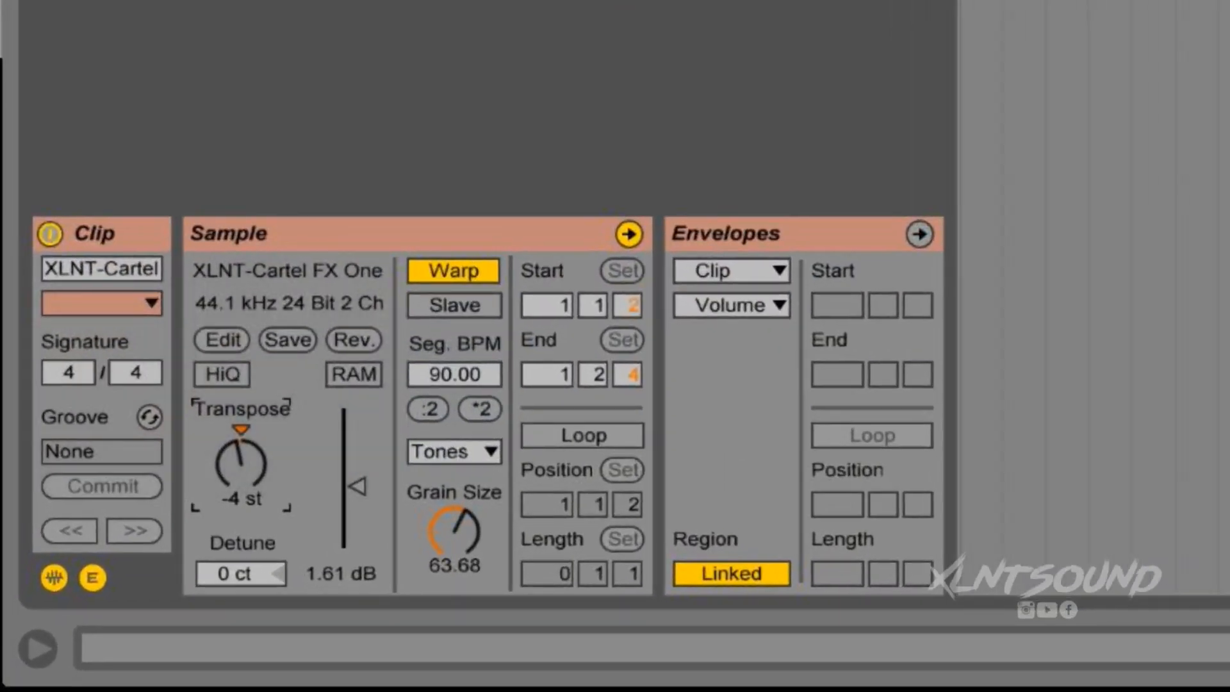
{"action": "left_click_drag", "start_coordinate": [80, 616], "coordinate": [80, 634]}
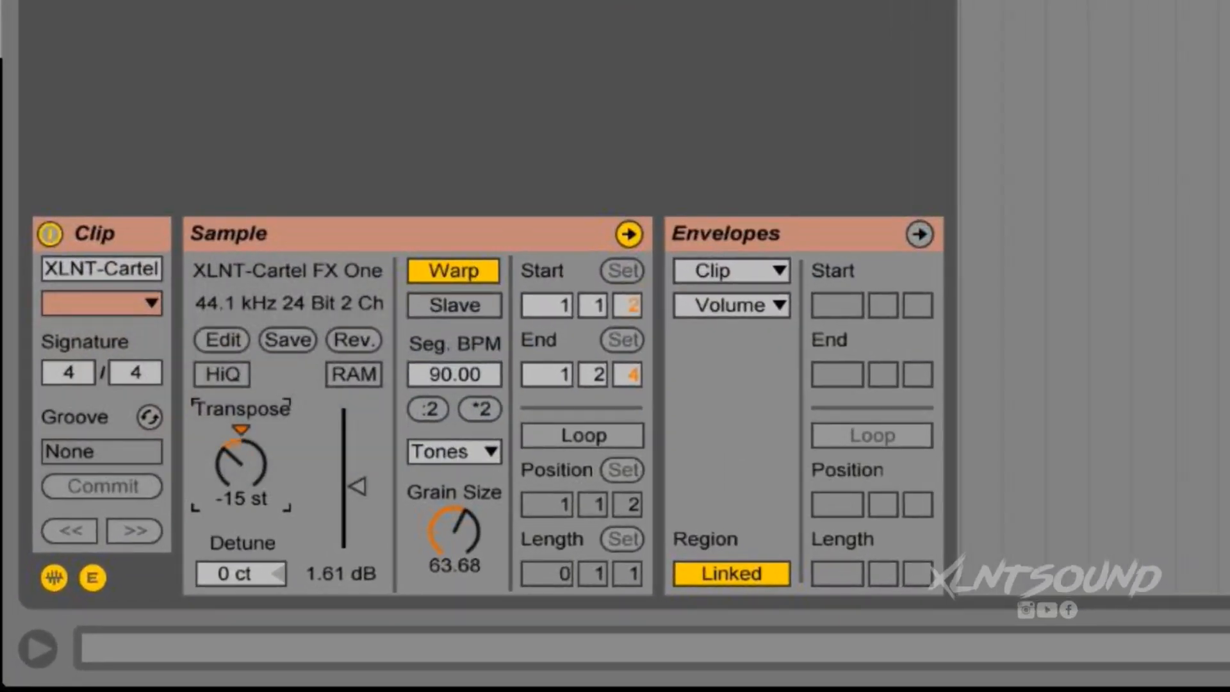
{"action": "left_click_drag", "start_coordinate": [241, 464], "coordinate": [241, 418]}
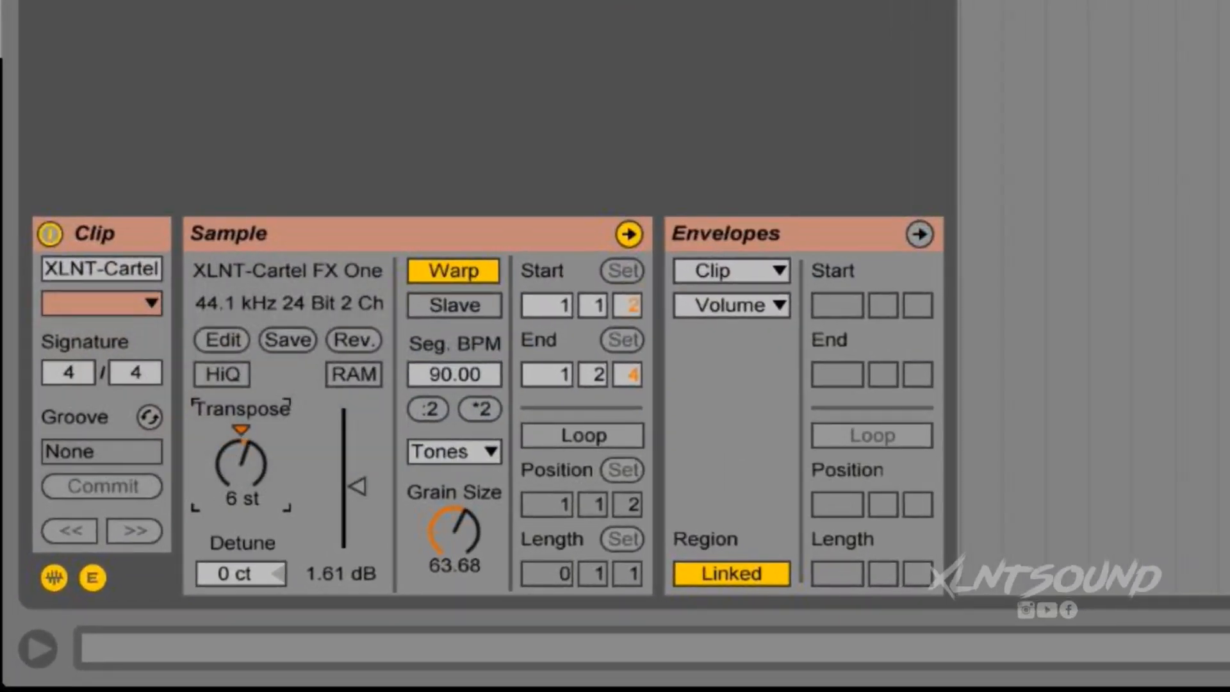
{"action": "left_click_drag", "start_coordinate": [241, 464], "coordinate": [241, 474]}
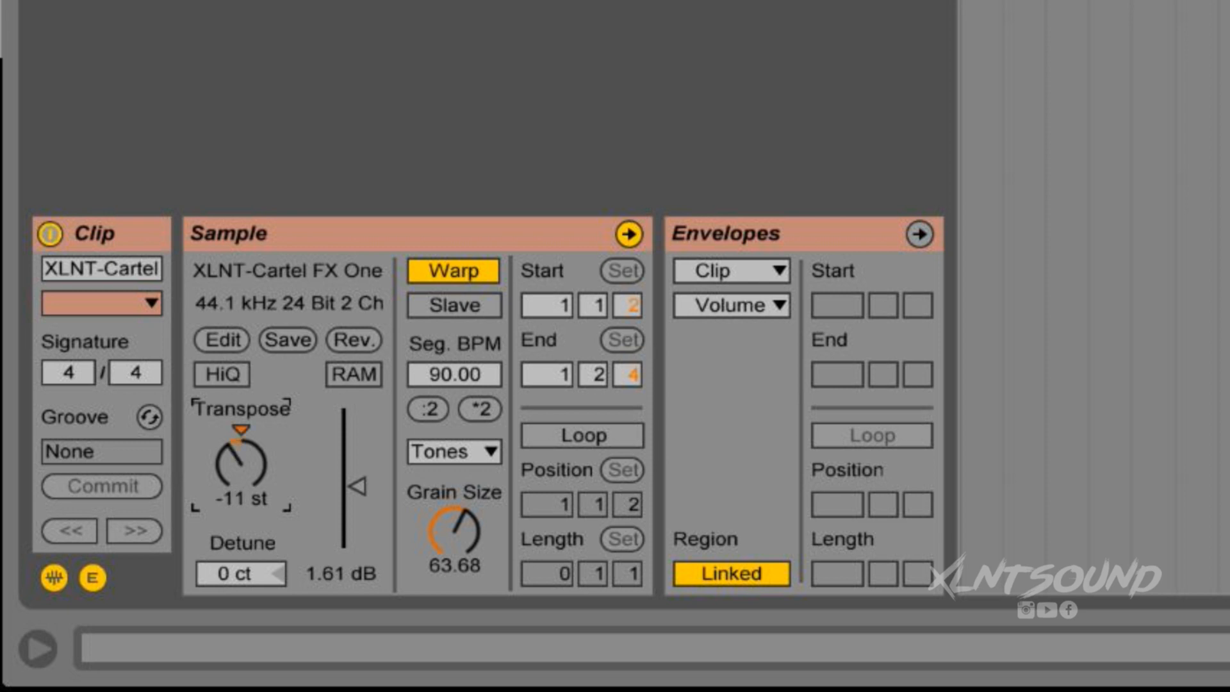
{"action": "left_click_drag", "start_coordinate": [241, 463], "coordinate": [241, 506]}
{"action": "left_click_drag", "start_coordinate": [241, 464], "coordinate": [240, 397]}
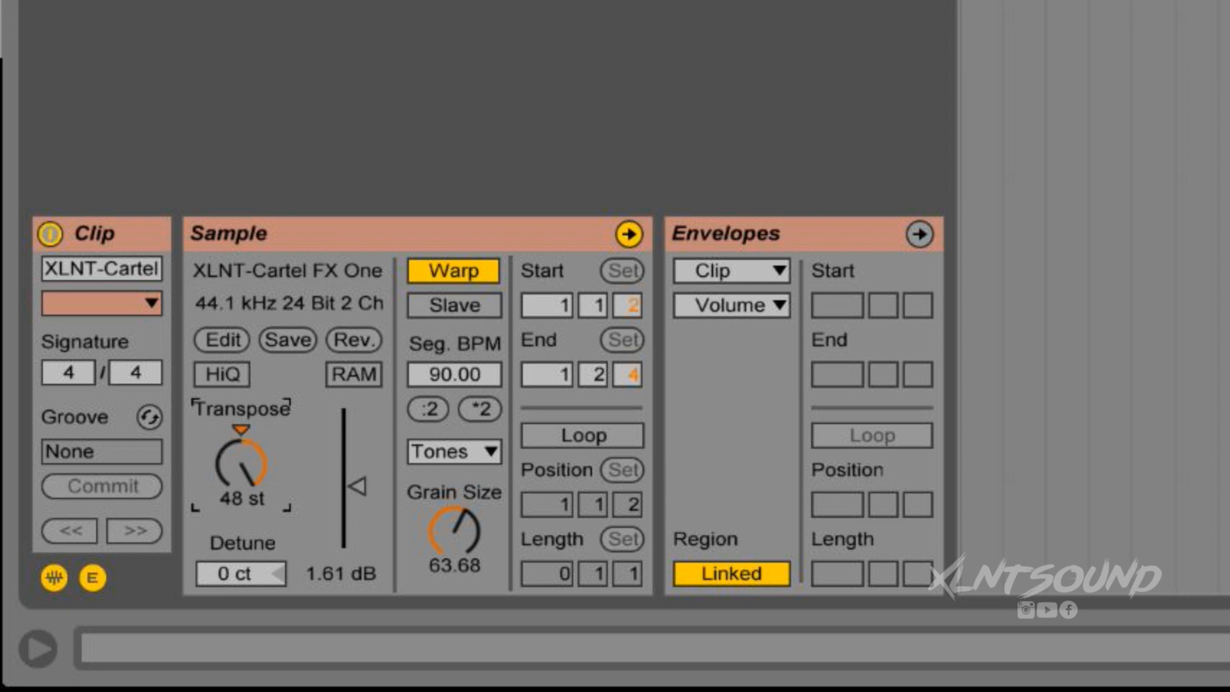
{"action": "left_click_drag", "start_coordinate": [241, 463], "coordinate": [241, 525]}
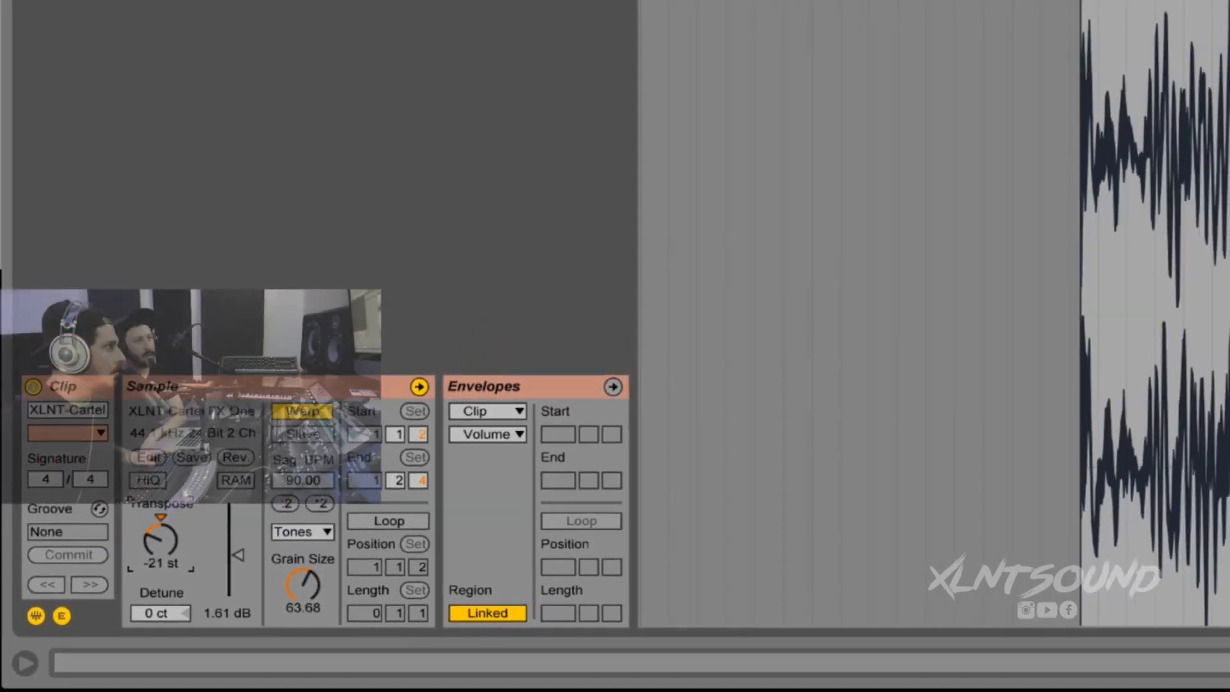
{"action": "left_click_drag", "start_coordinate": [241, 464], "coordinate": [241, 455]}
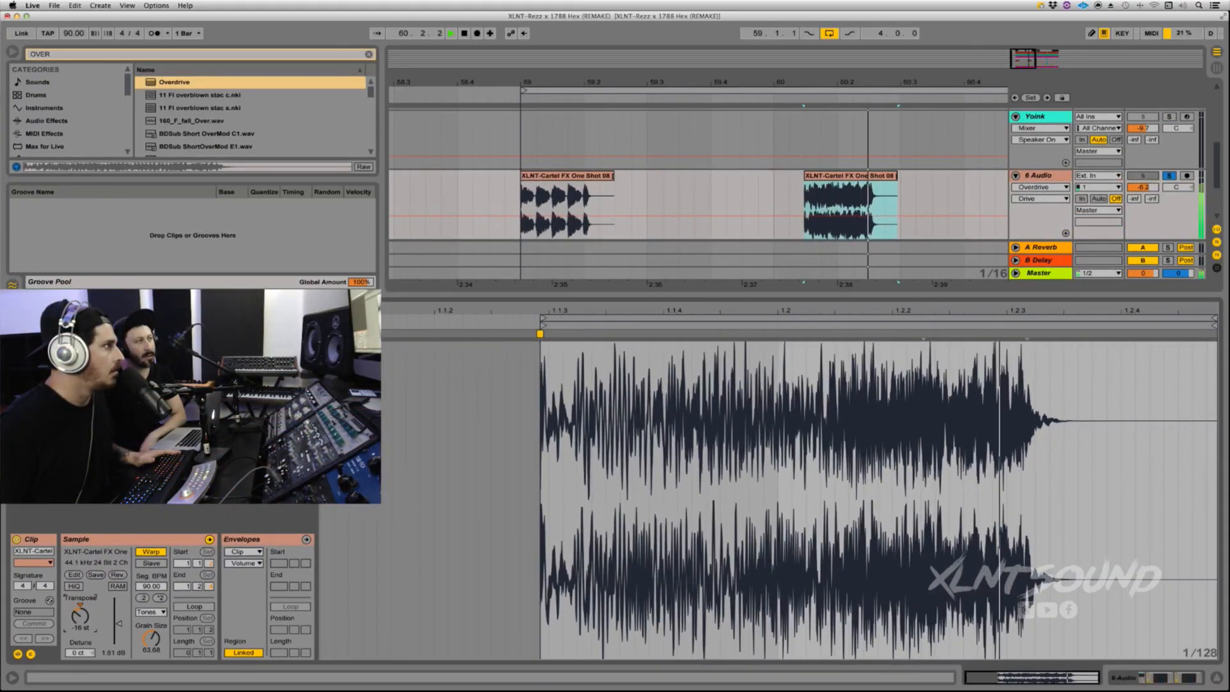
{"action": "mouse_move", "coordinate": [80, 615]}
{"action": "left_mouse_down"}
{"action": "mouse_move", "coordinate": [80, 604]}
{"action": "mouse_move", "coordinate": [80, 619]}
{"action": "left_mouse_up"}
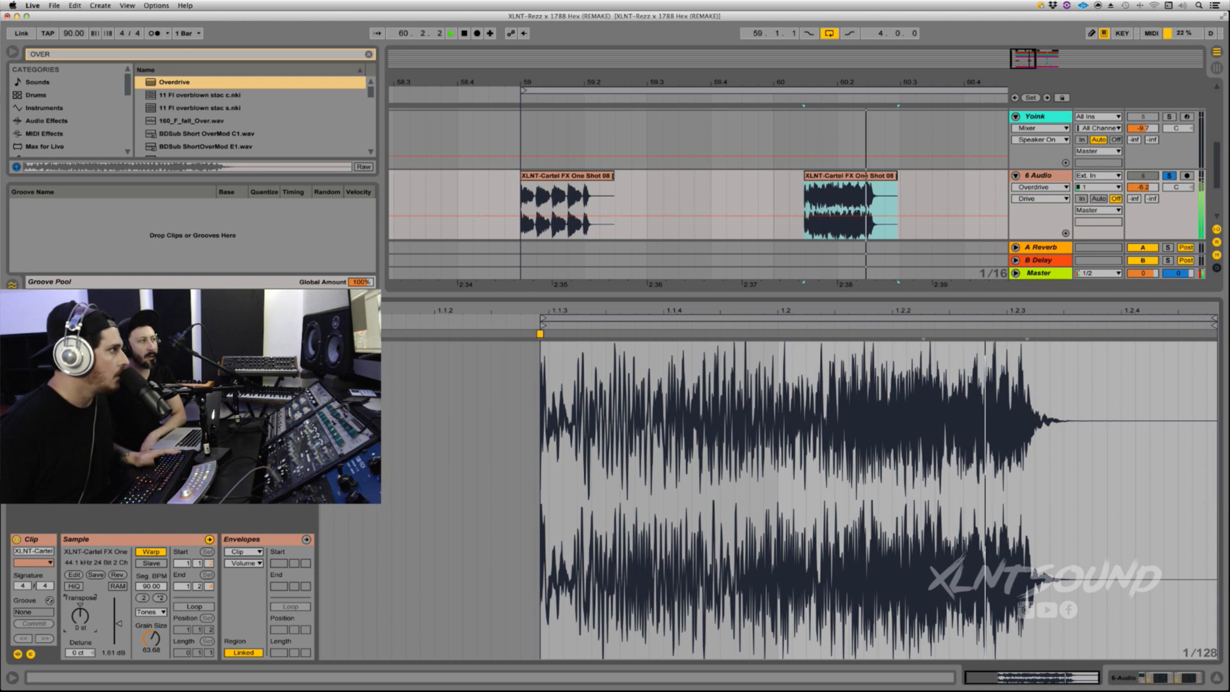
Change the clip's warp mode to Texture with Grain Size 126.38 and Flux 51.56, and play it.
{"action": "left_click", "coordinate": [147, 612]}
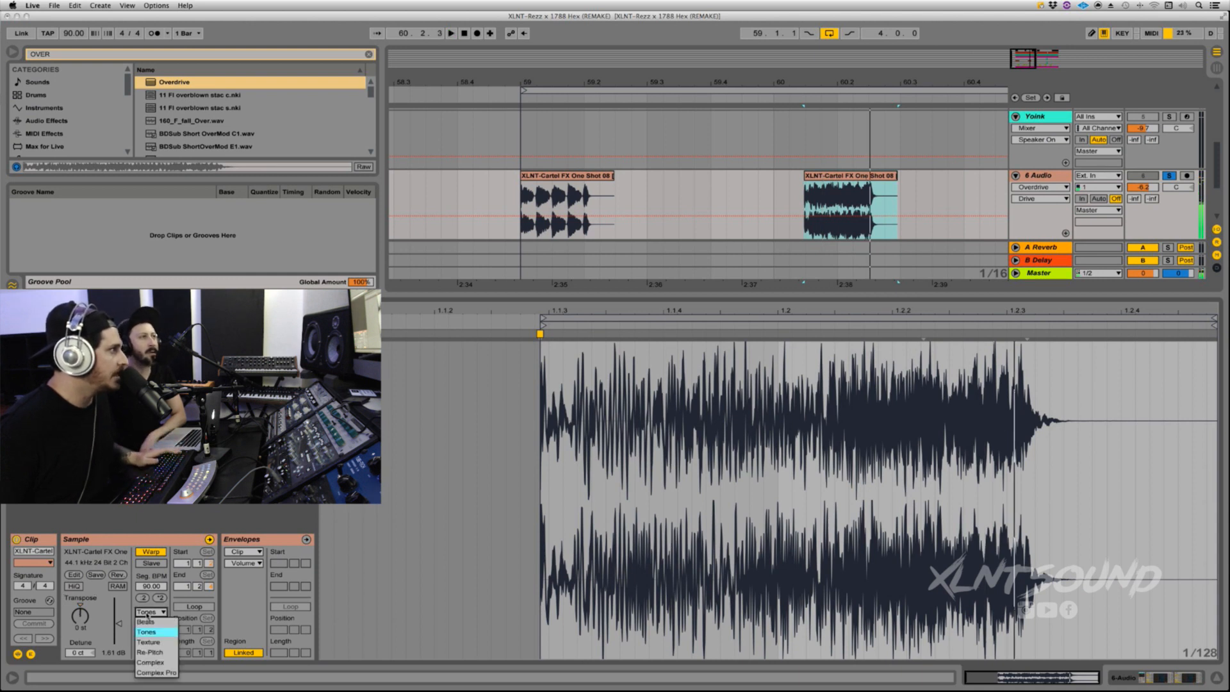
{"action": "left_click", "coordinate": [149, 642]}
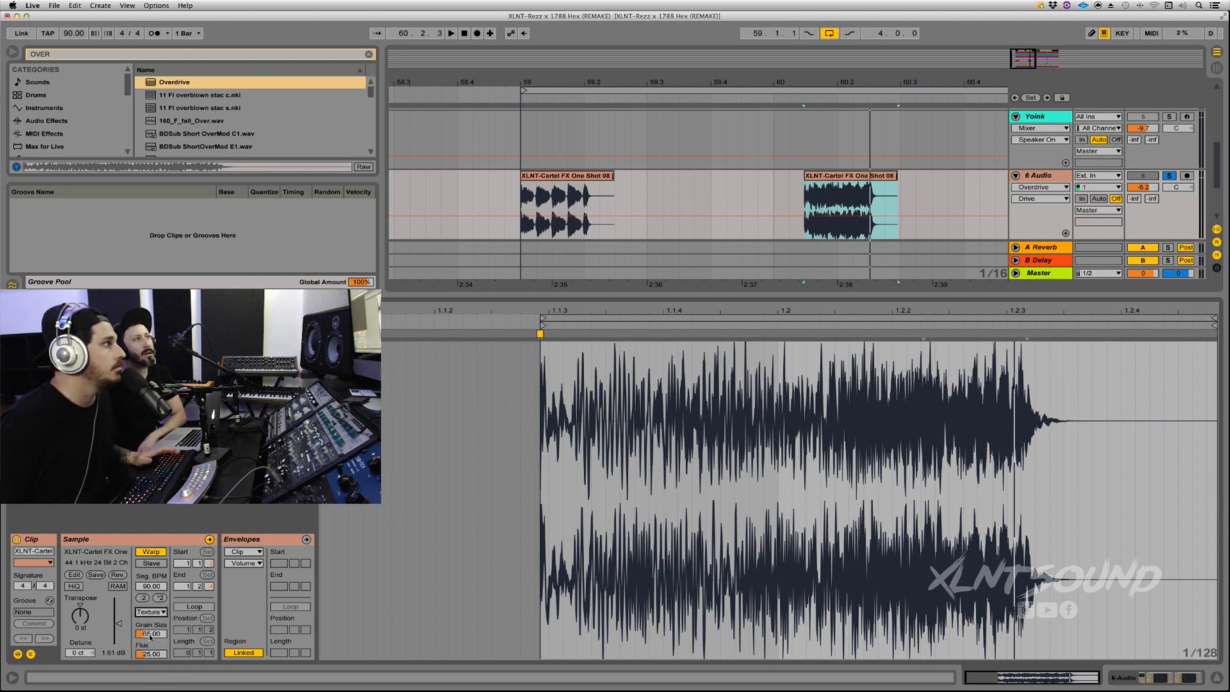
{"action": "left_click_drag", "start_coordinate": [150, 635], "coordinate": [150, 609]}
{"action": "left_click_drag", "start_coordinate": [150, 654], "coordinate": [150, 631]}
{"action": "key", "text": "space"}
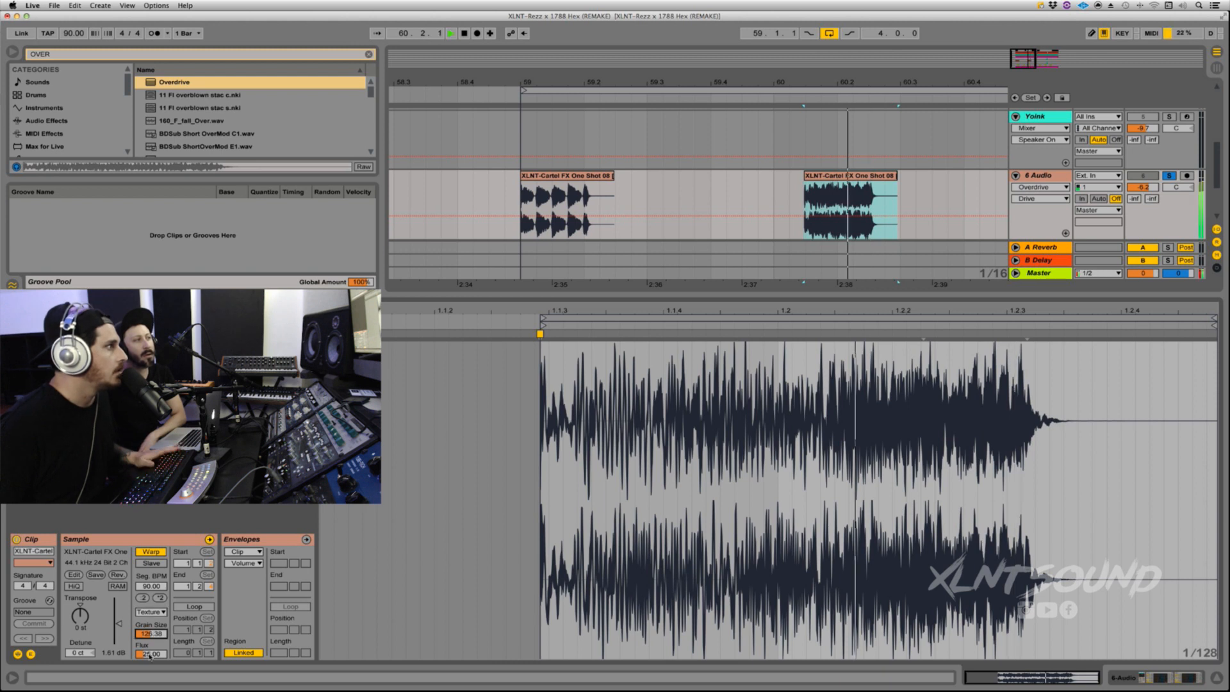
Draw a Grain Size modulation envelope that falls from the clip's start to zero near 1.2.3, with an intermediate breakpoint before 1.2.2.
{"action": "left_click", "coordinate": [252, 564]}
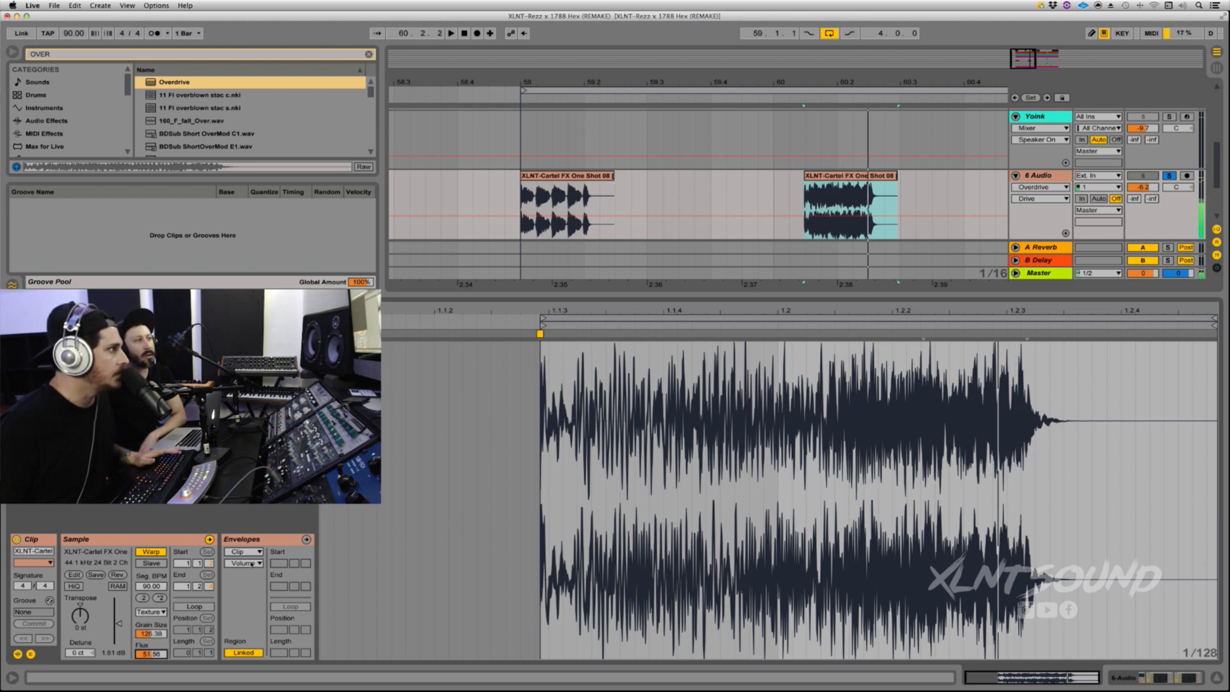
{"action": "left_click", "coordinate": [247, 584]}
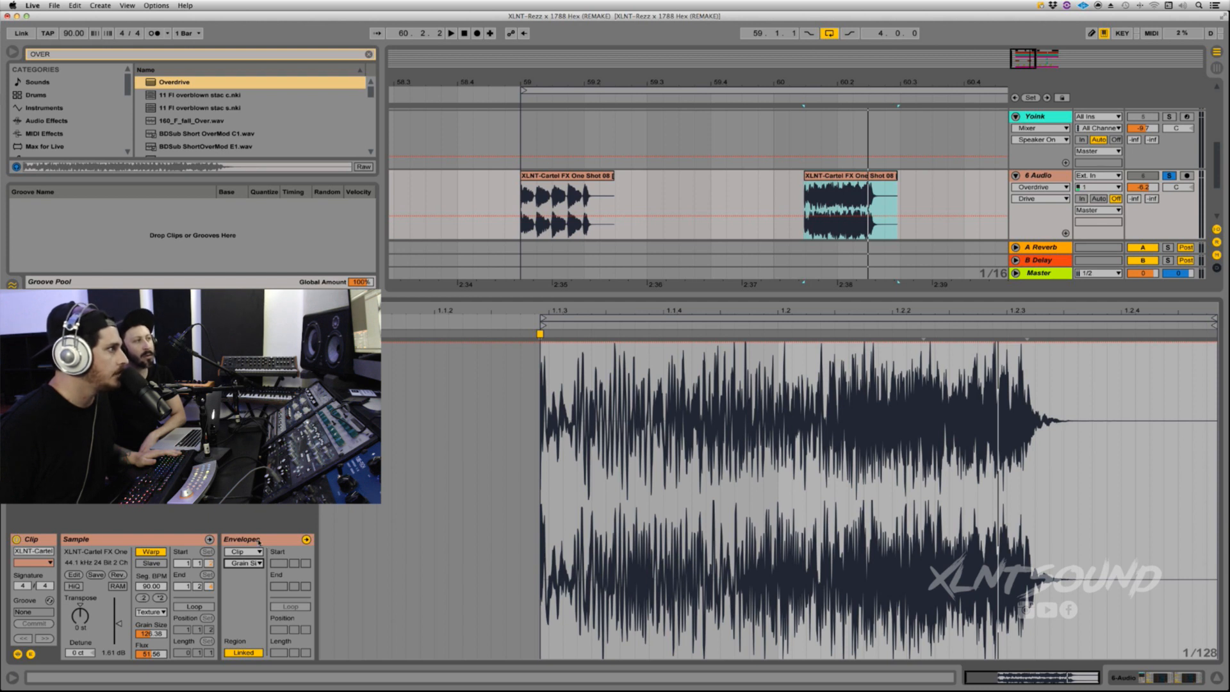
{"action": "left_click", "coordinate": [306, 539]}
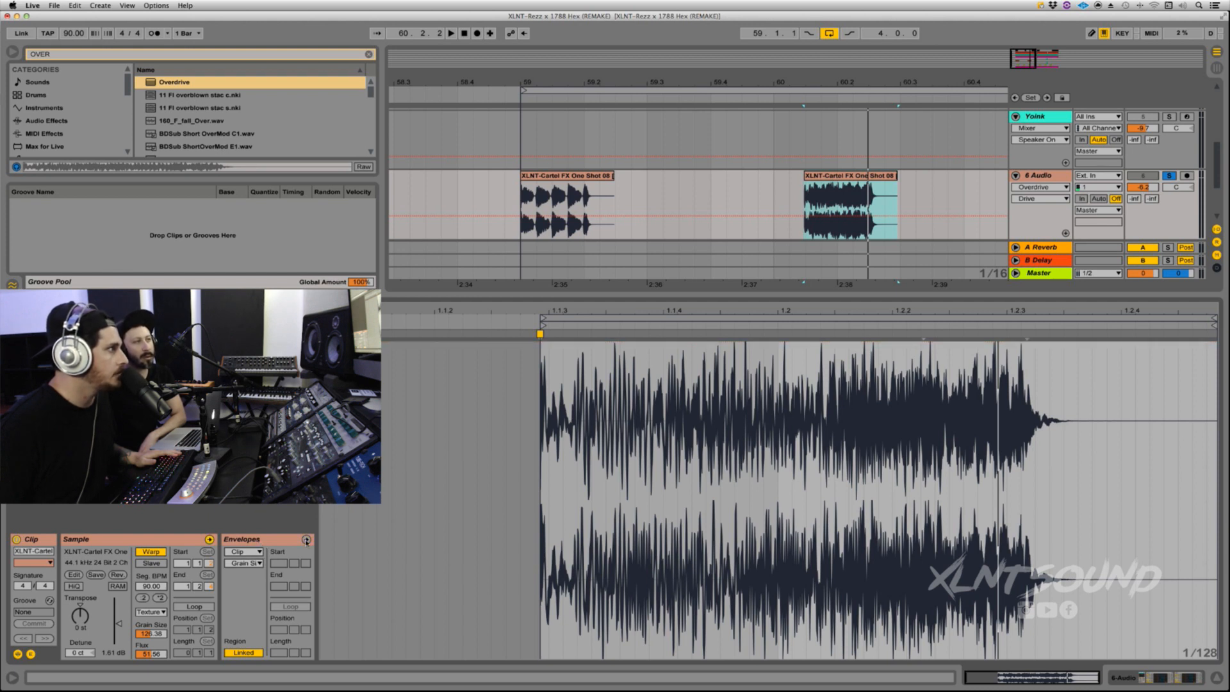
{"action": "left_click", "coordinate": [306, 539]}
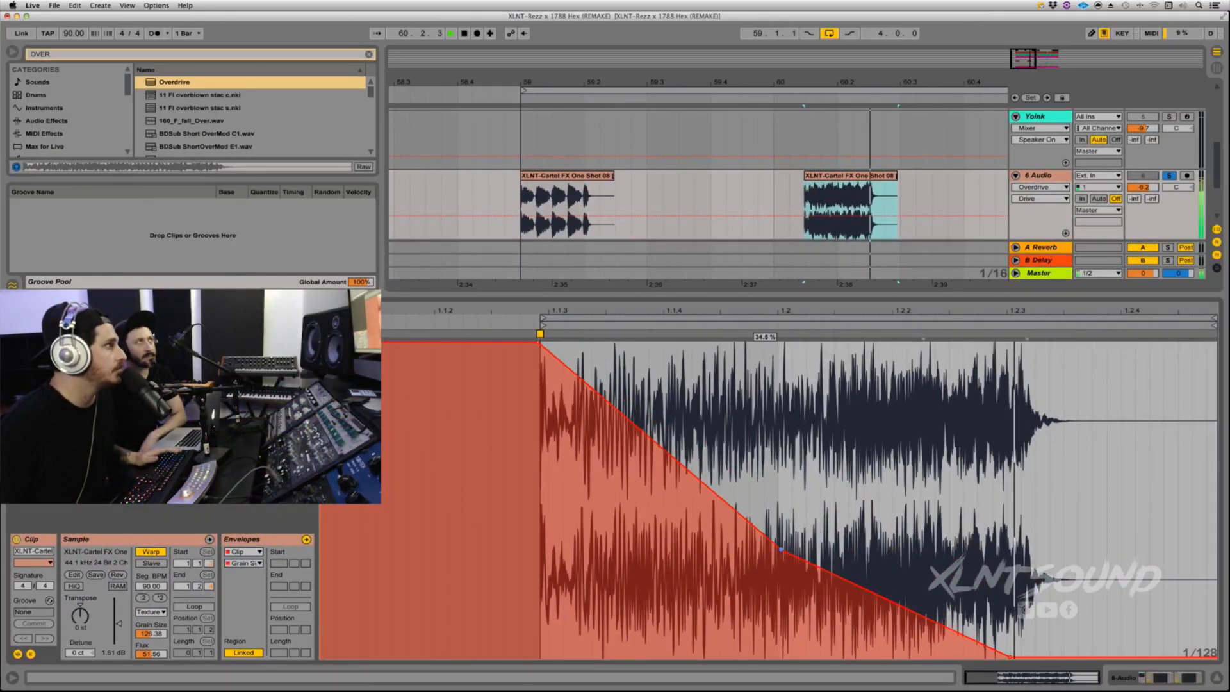
{"action": "left_click_drag", "start_coordinate": [780, 549], "coordinate": [850, 525]}
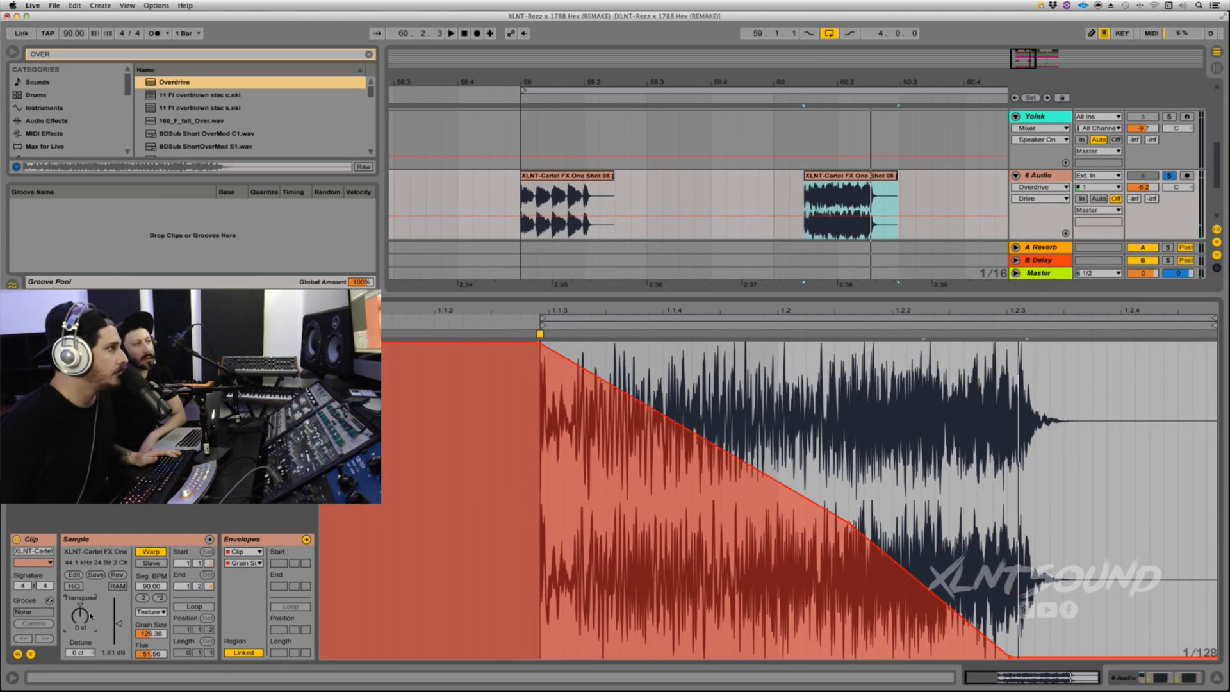
Draw a Transposition modulation envelope rising to about +9 st near 1.2.2 and falling back near 1.2.3, auditioning the clip.
{"action": "left_click", "coordinate": [242, 563]}
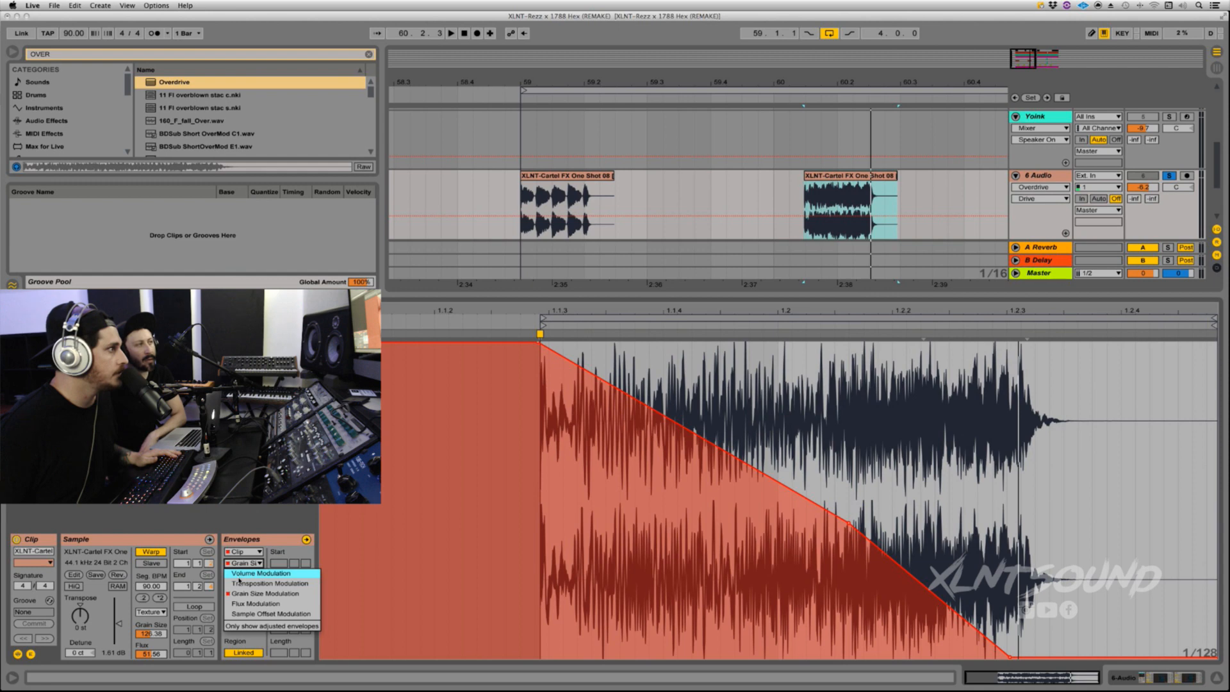
{"action": "left_click", "coordinate": [251, 584]}
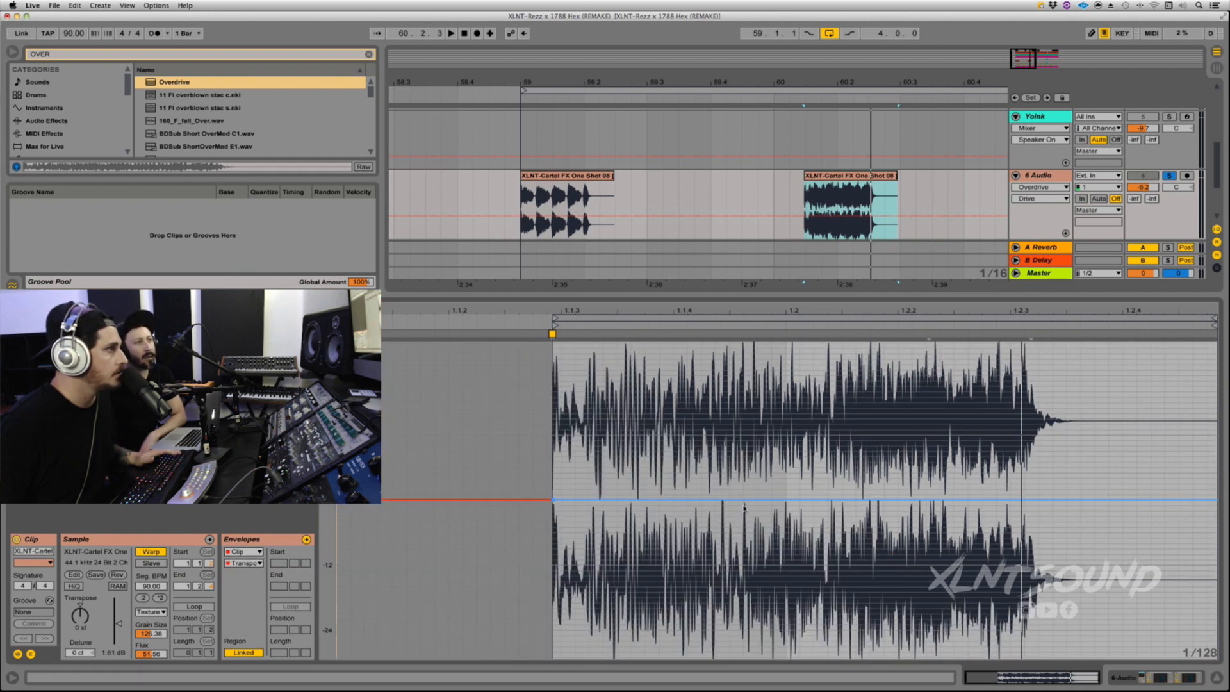
{"action": "key", "text": "space"}
{"action": "left_click_drag", "start_coordinate": [703, 499], "coordinate": [784, 424]}
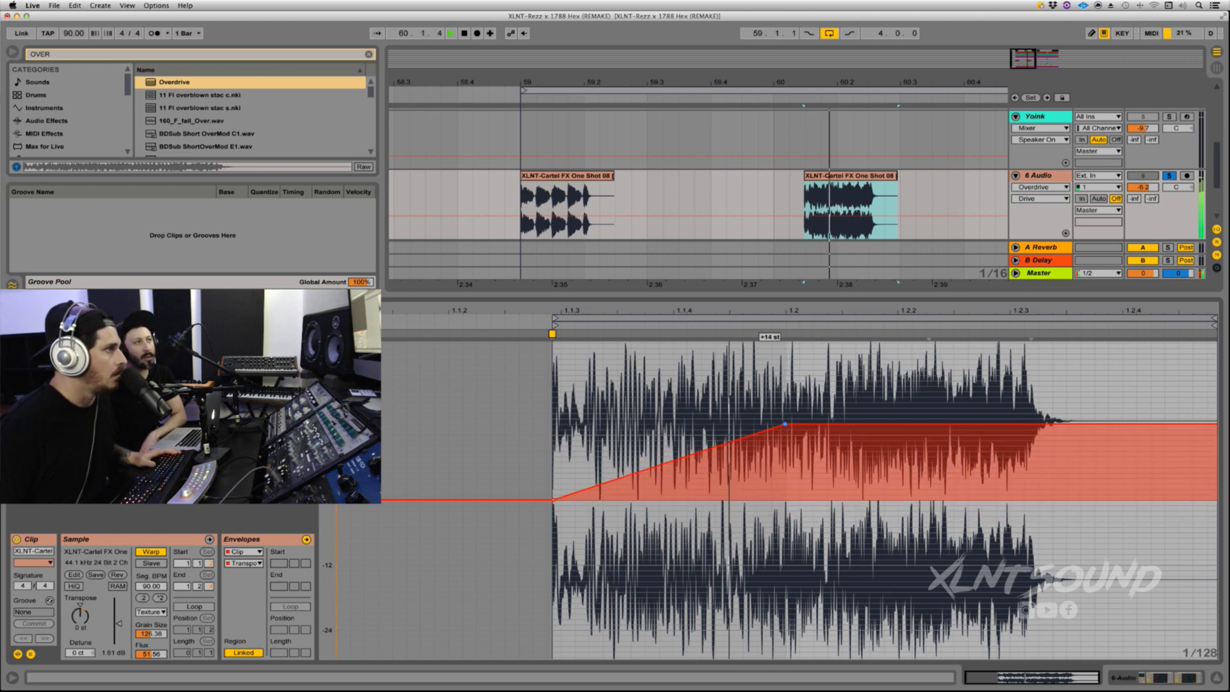
{"action": "left_click_drag", "start_coordinate": [1028, 424], "coordinate": [994, 495]}
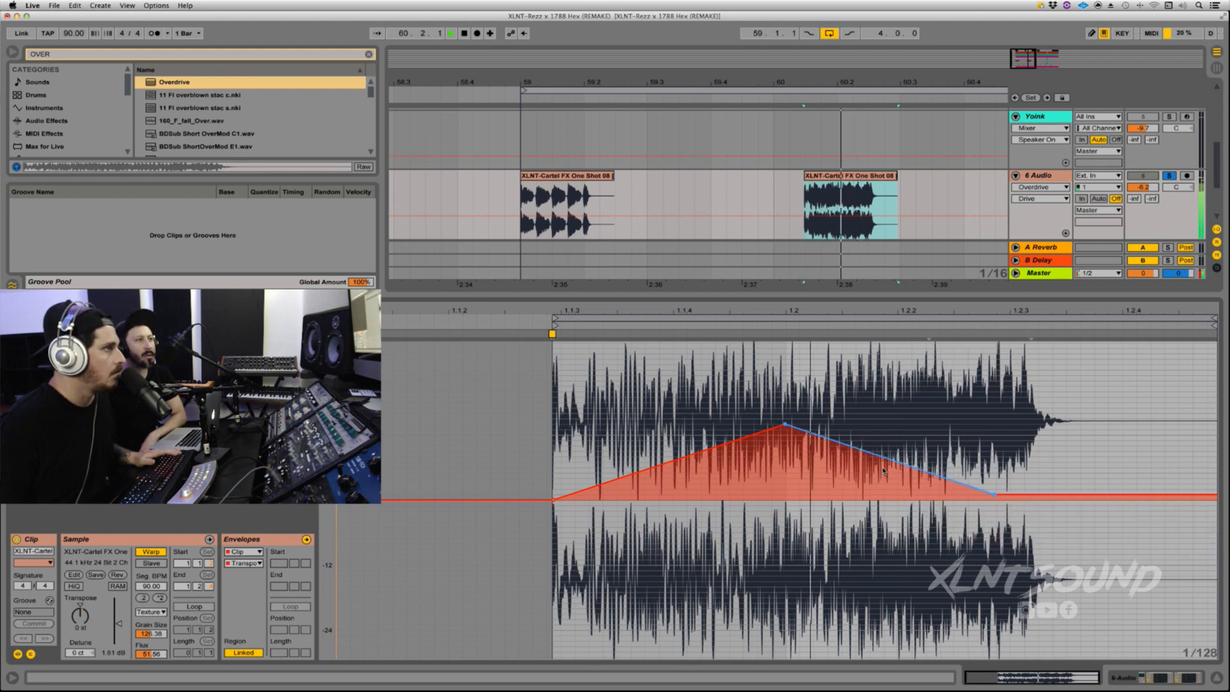
{"action": "left_click_drag", "start_coordinate": [884, 471], "coordinate": [917, 543]}
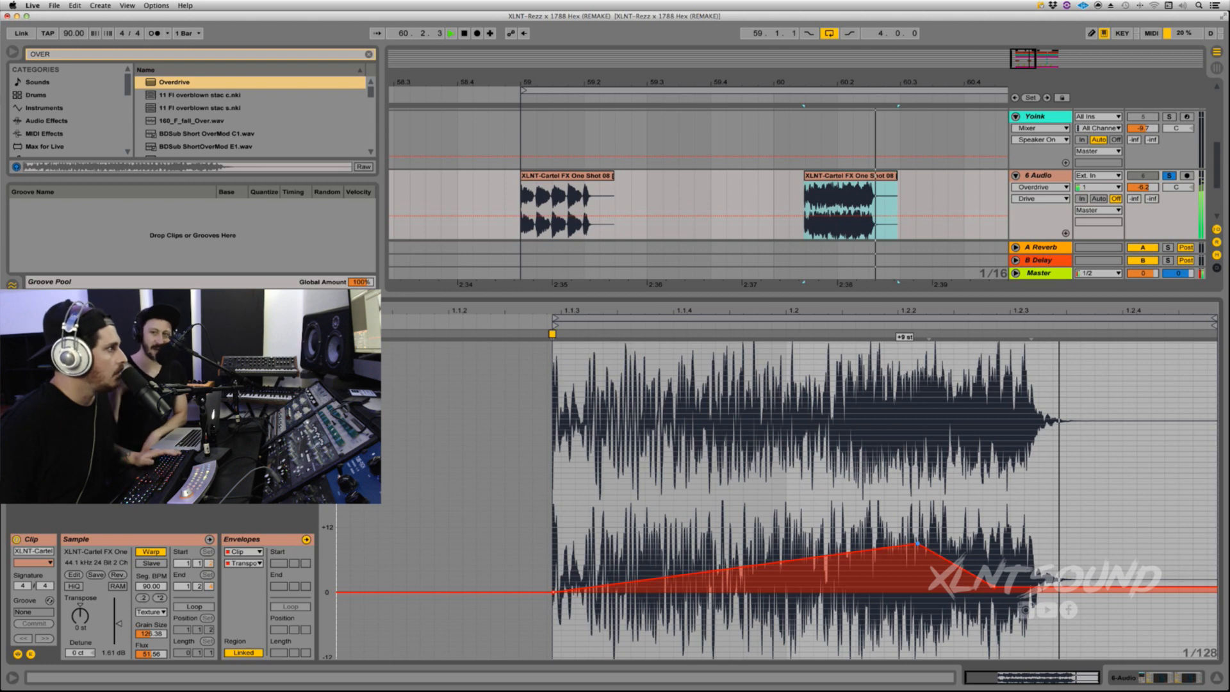
{"action": "key", "text": "space"}
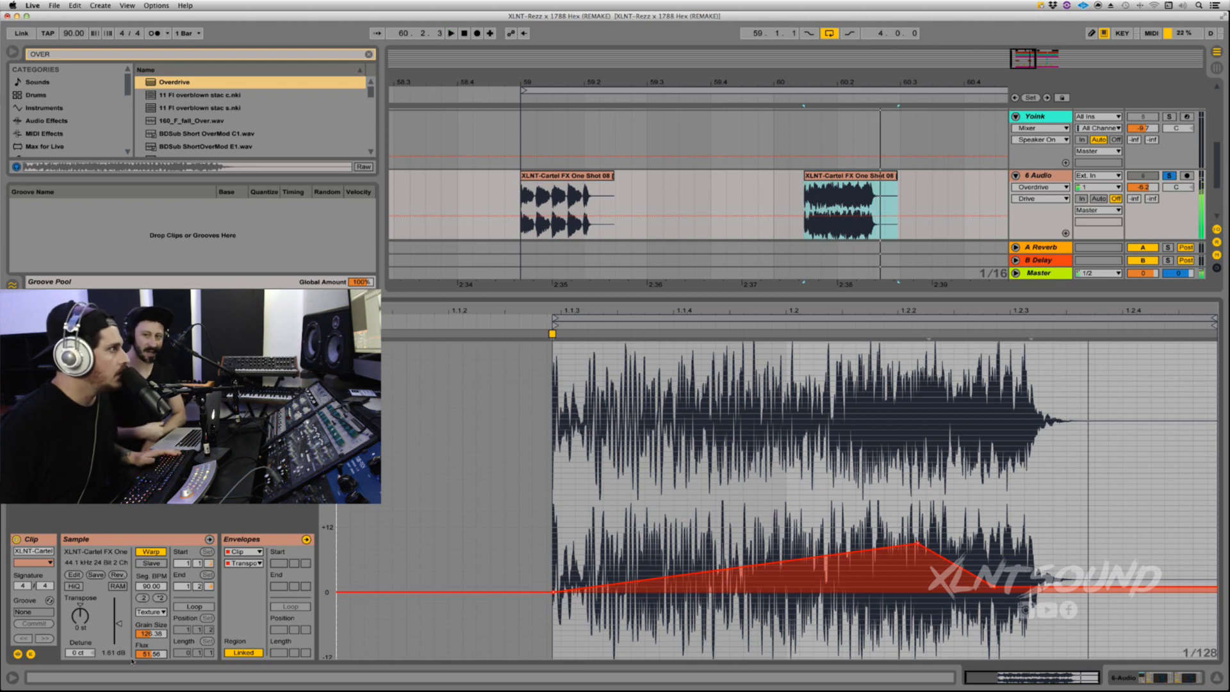
Draw a Flux modulation envelope that dips to about 36% between 1.2 and 1.2.2 and recovers by 1.2.3, and play the clip.
{"action": "left_click", "coordinate": [236, 567]}
{"action": "left_click", "coordinate": [319, 597]}
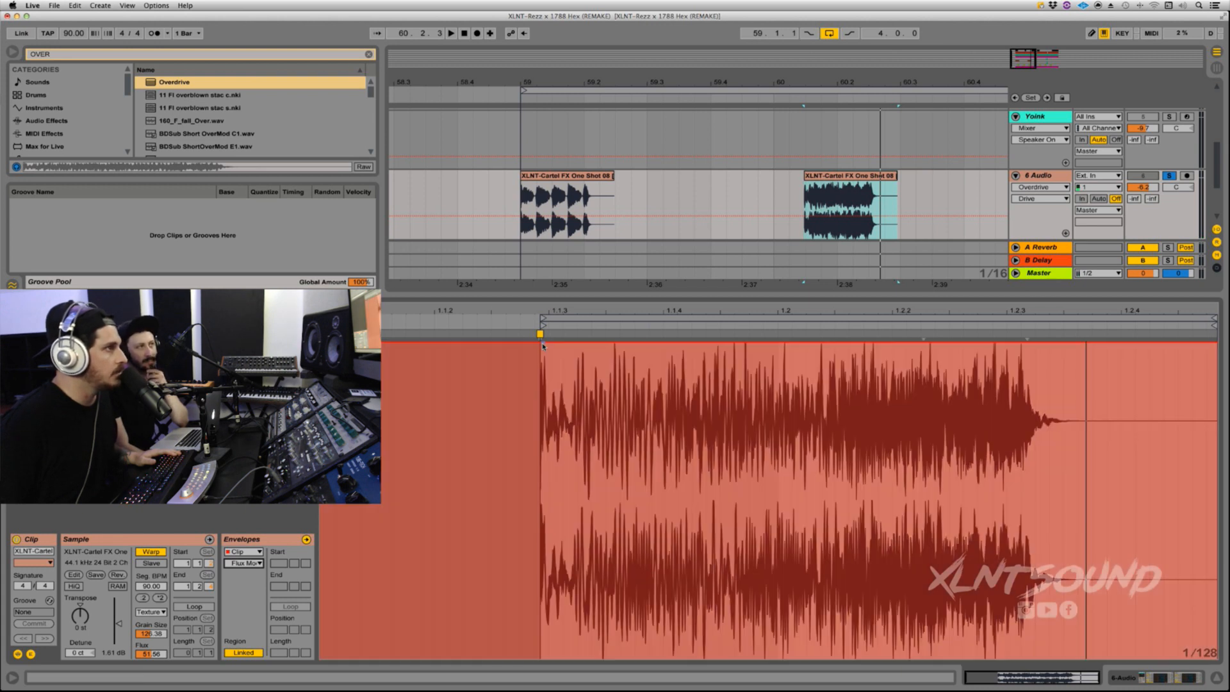
{"action": "left_click", "coordinate": [542, 345]}
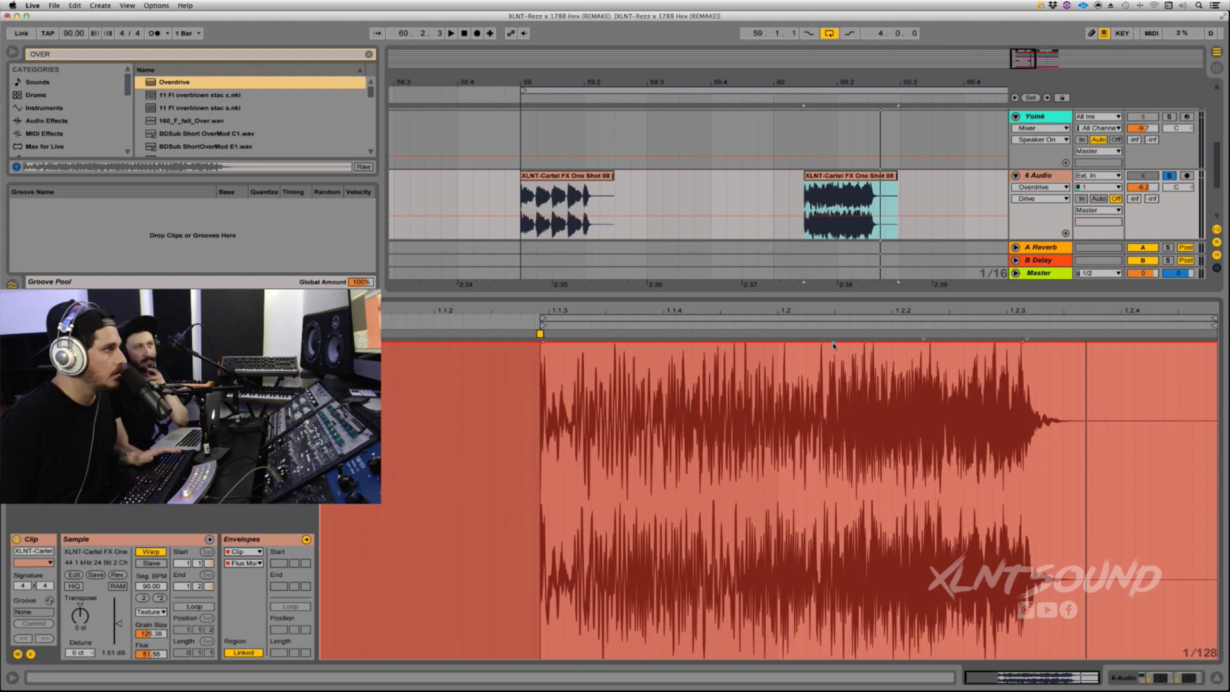
{"action": "left_click_drag", "start_coordinate": [833, 345], "coordinate": [847, 548]}
{"action": "key", "text": "space"}
{"action": "key", "text": "space"}
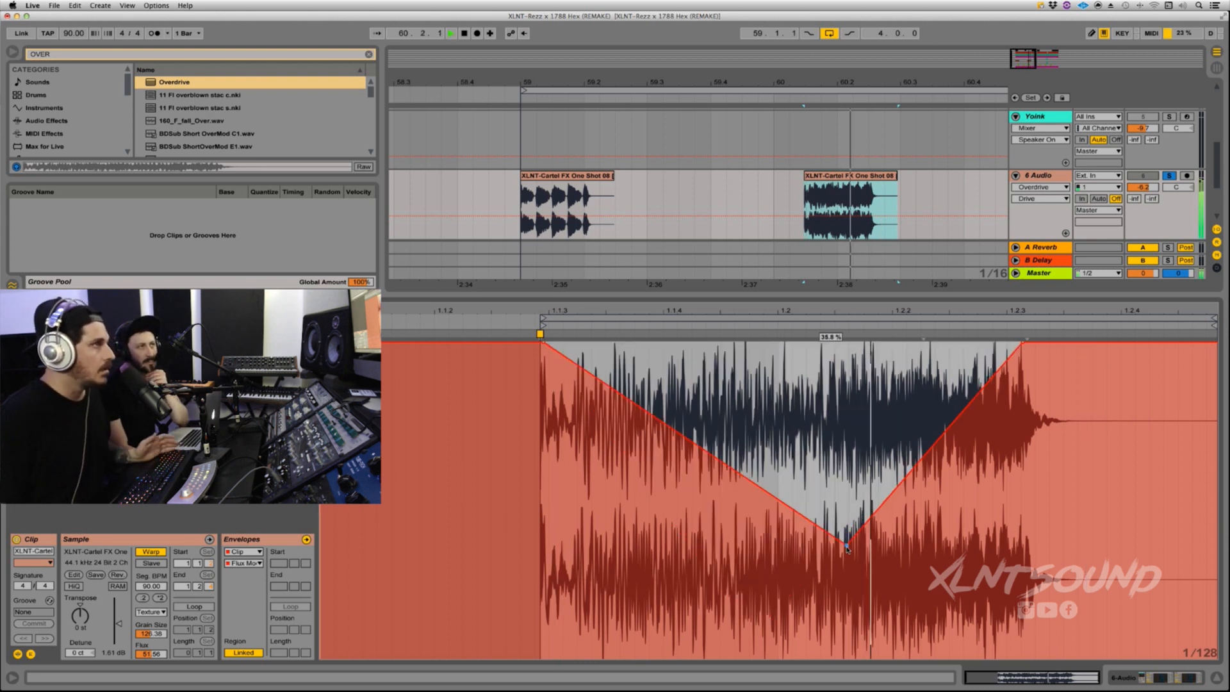
Consolidate the modulated second clip into new audio and play it.
{"action": "left_click", "coordinate": [844, 180]}
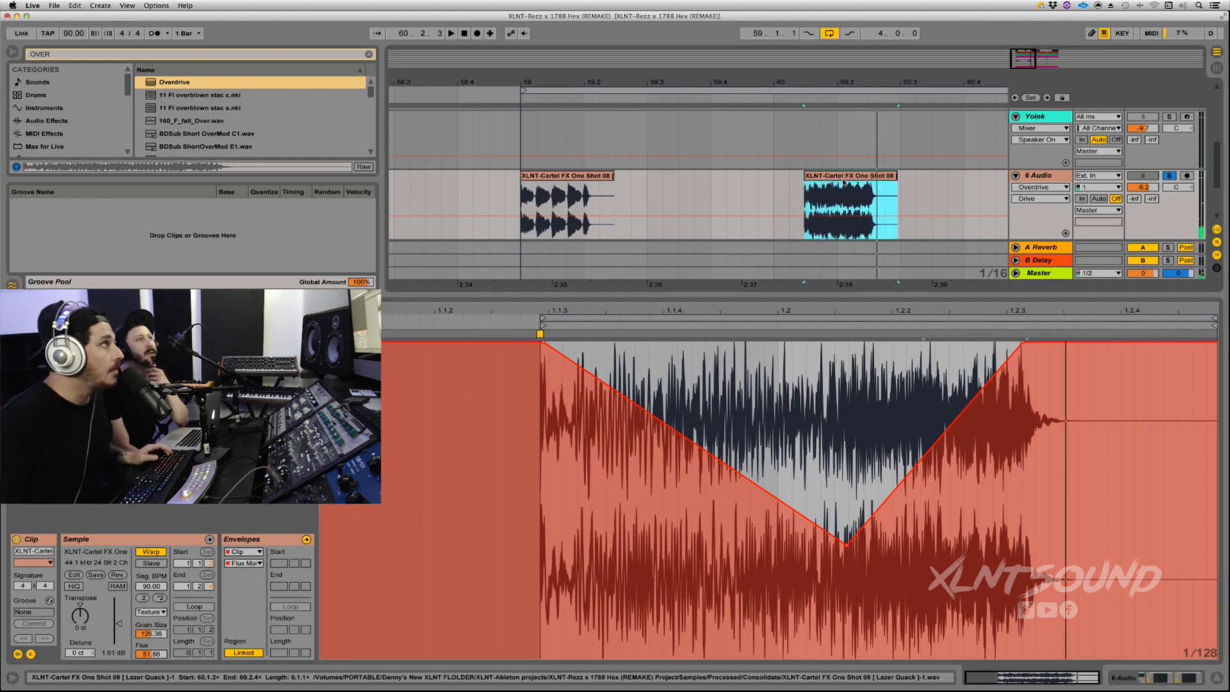
{"action": "key", "text": "super+j"}
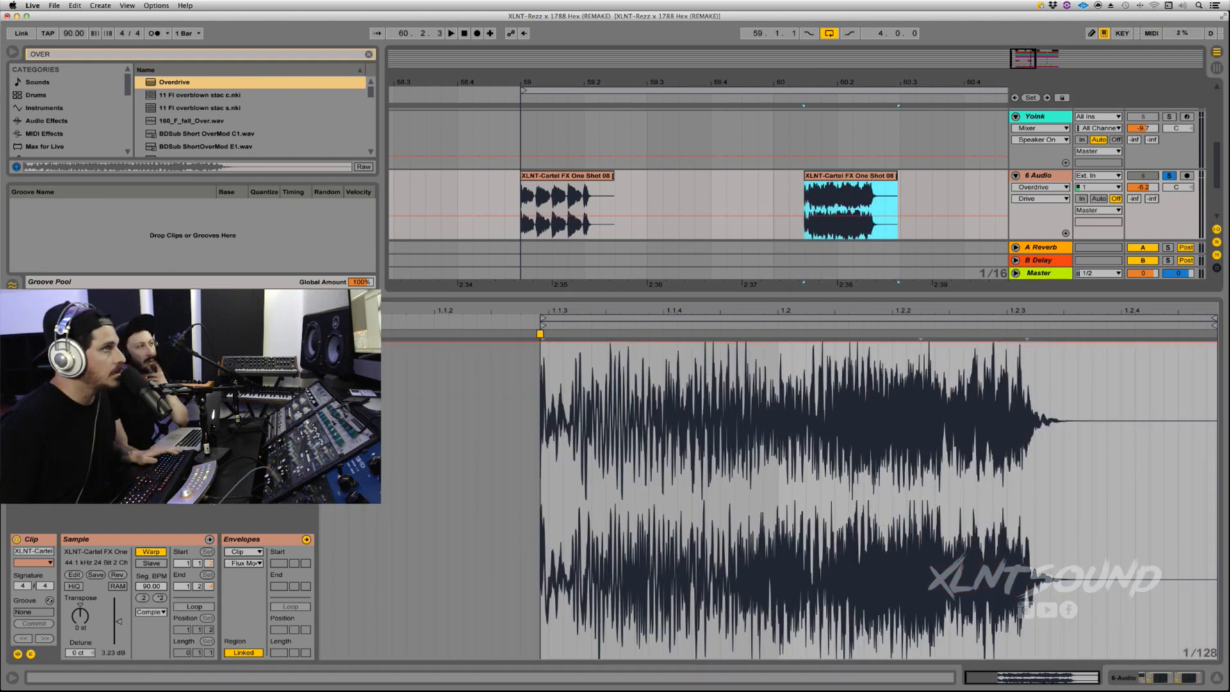
{"action": "key", "text": "space"}
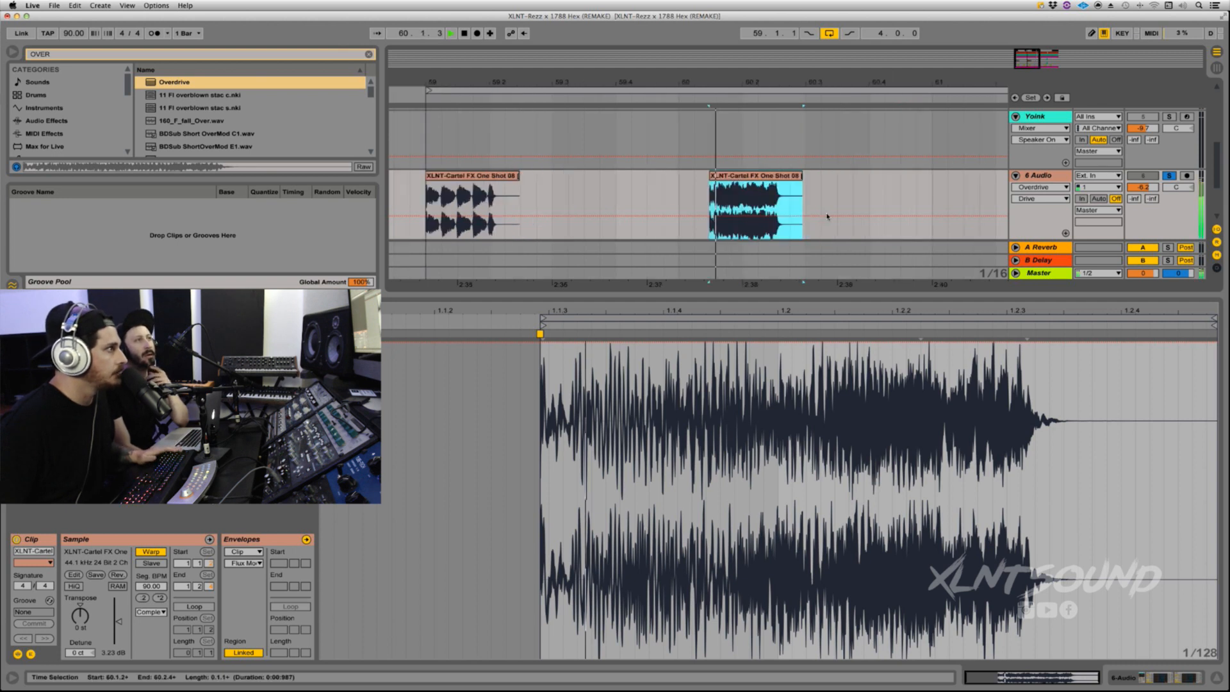
{"action": "key", "text": "space"}
Set the newly consolidated clip's warp mode to Complex Pro with Formants at 27.34, and audition it.
{"action": "left_click", "coordinate": [151, 612]}
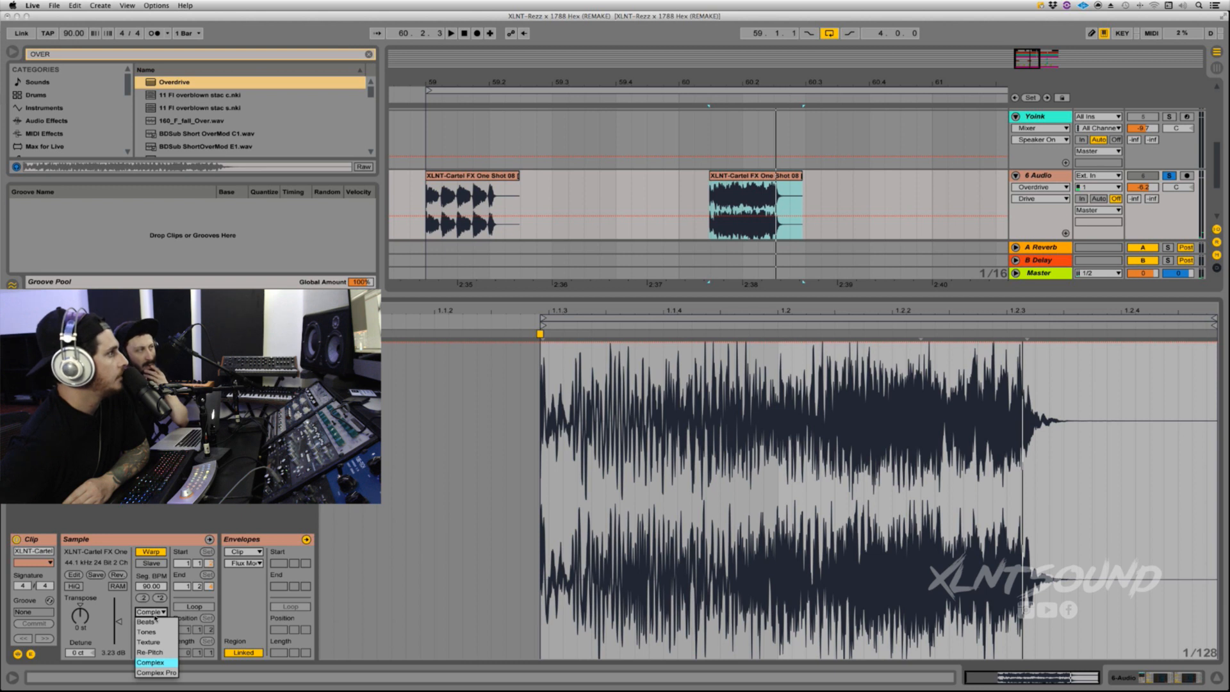
{"action": "left_click", "coordinate": [153, 672]}
{"action": "left_click_drag", "start_coordinate": [163, 633], "coordinate": [149, 663]}
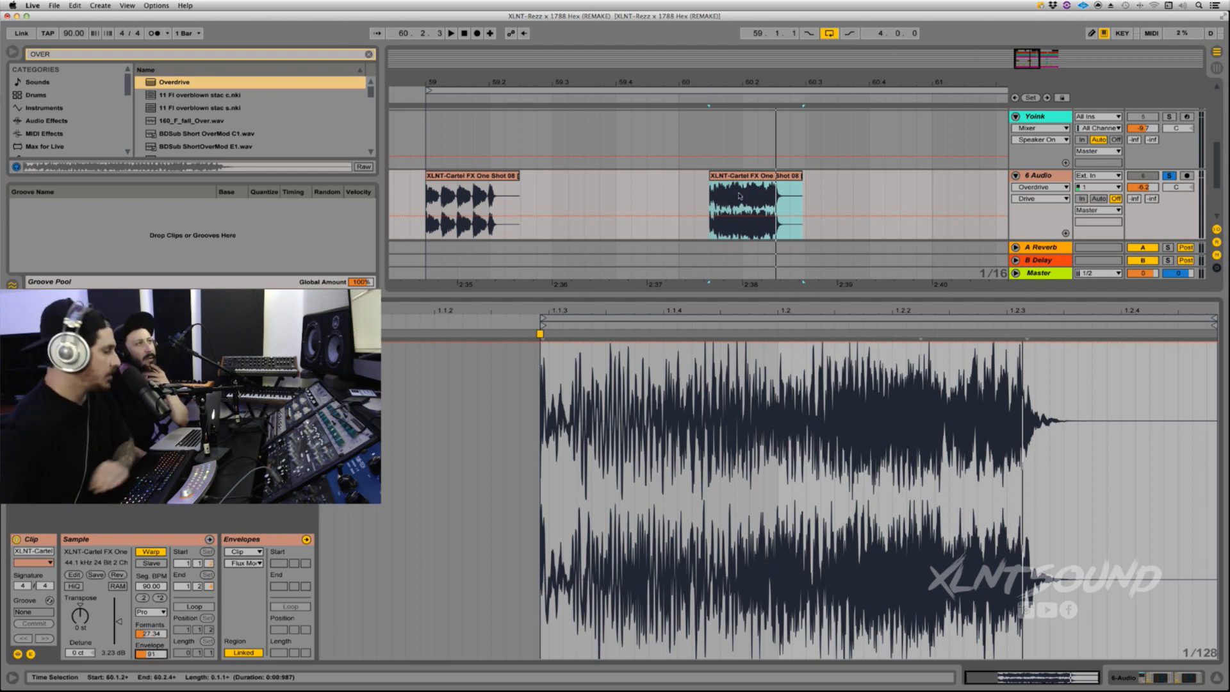
{"action": "left_click", "coordinate": [758, 168]}
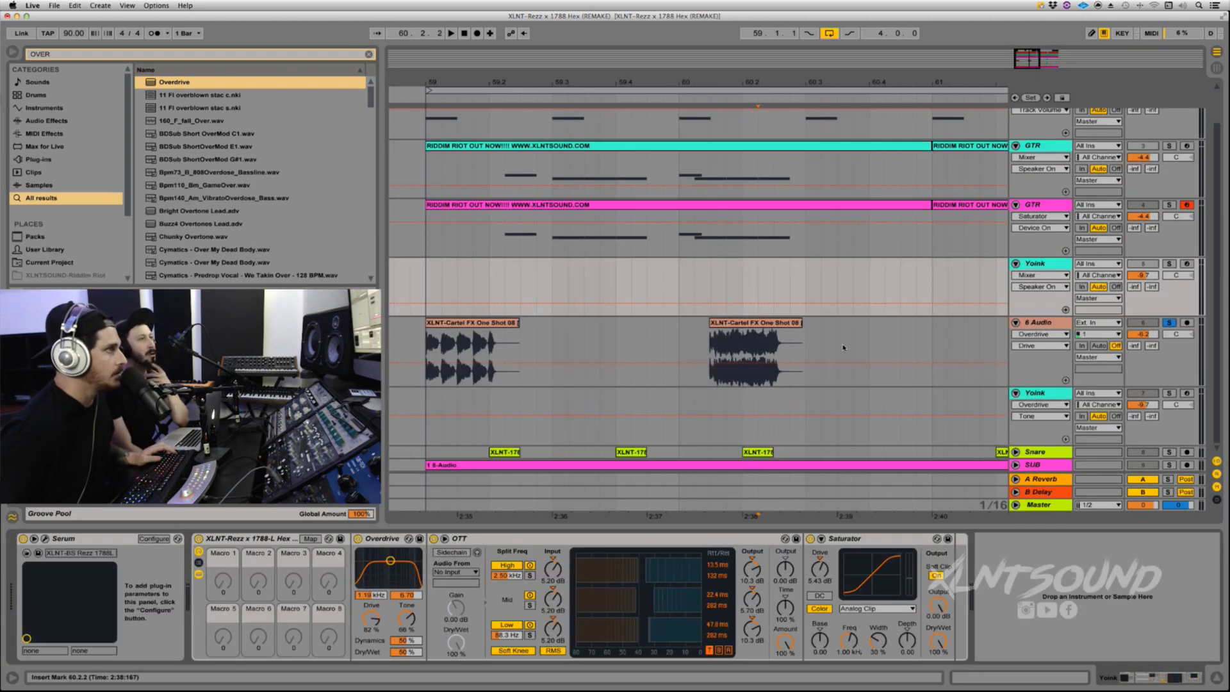
{"action": "left_click", "coordinate": [756, 352]}
{"action": "key", "text": "space"}
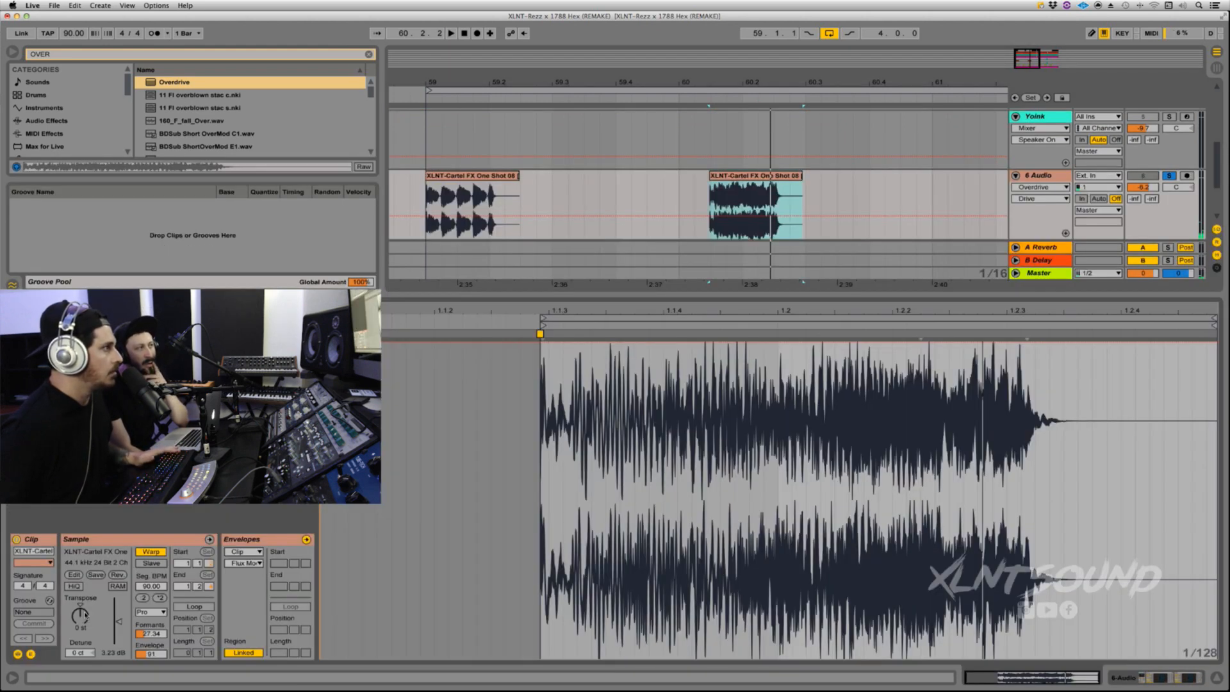
Audition the Complex Pro clip transposed to 48 st and to -27 st.
{"action": "key", "text": "space"}
{"action": "left_click_drag", "start_coordinate": [81, 614], "coordinate": [80, 564]}
{"action": "key", "text": "space"}
{"action": "key", "text": "space"}
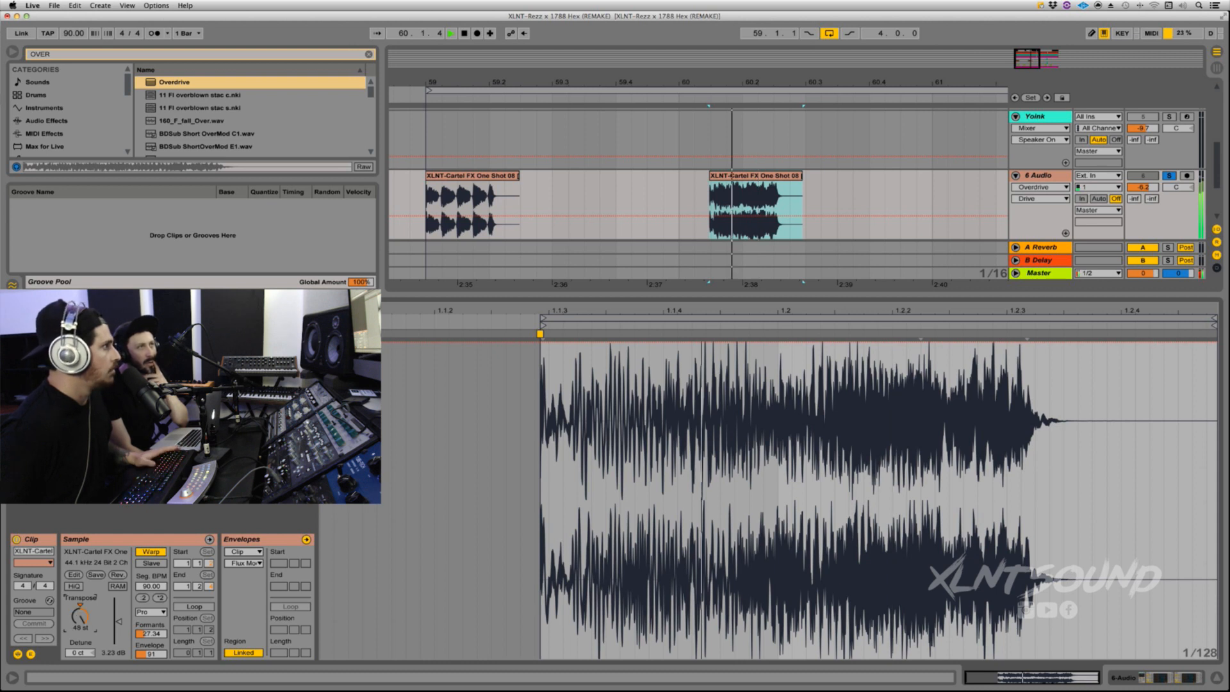
{"action": "left_click_drag", "start_coordinate": [81, 615], "coordinate": [80, 666]}
{"action": "key", "text": "space"}
{"action": "key", "text": "space"}
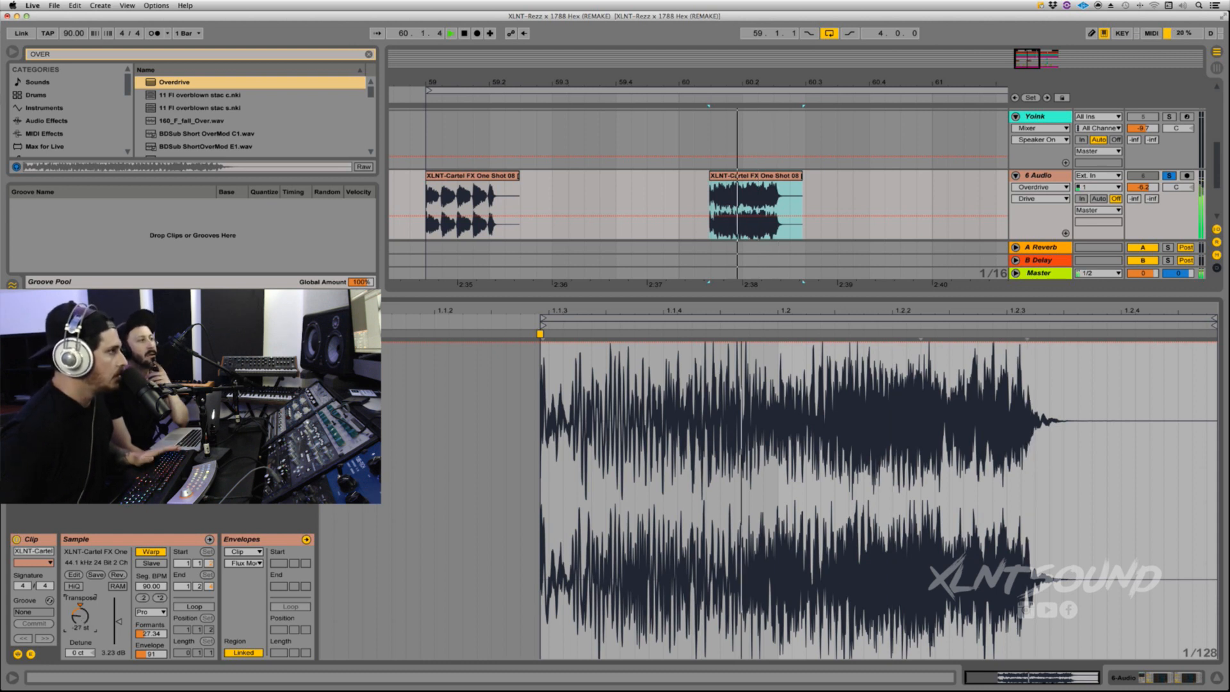
Set the clip's Transpose to 5 st and raise its Formants amount, playing it to compare.
{"action": "left_click_drag", "start_coordinate": [80, 615], "coordinate": [80, 607]}
{"action": "key", "text": "space"}
{"action": "key", "text": "space"}
{"action": "left_click_drag", "start_coordinate": [158, 633], "coordinate": [158, 601]}
{"action": "key", "text": "space"}
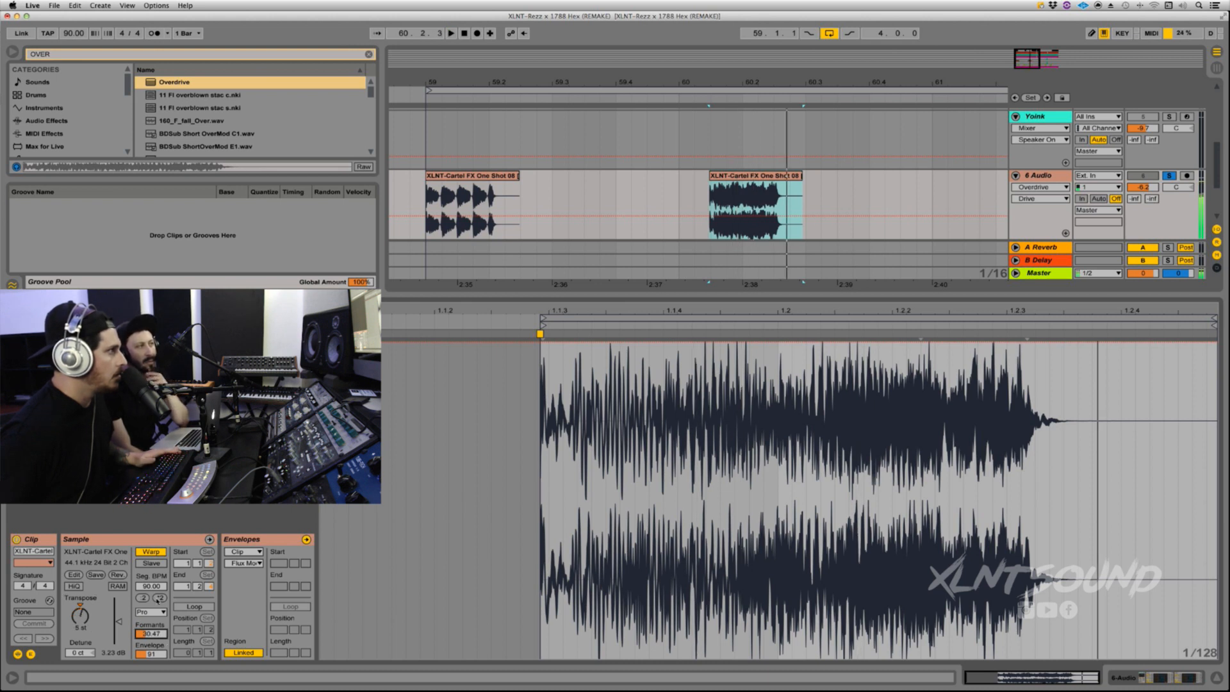
Switch the second clip's warp mode to Beats, set its Transpose to -7 st, and play it.
{"action": "left_click", "coordinate": [154, 612]}
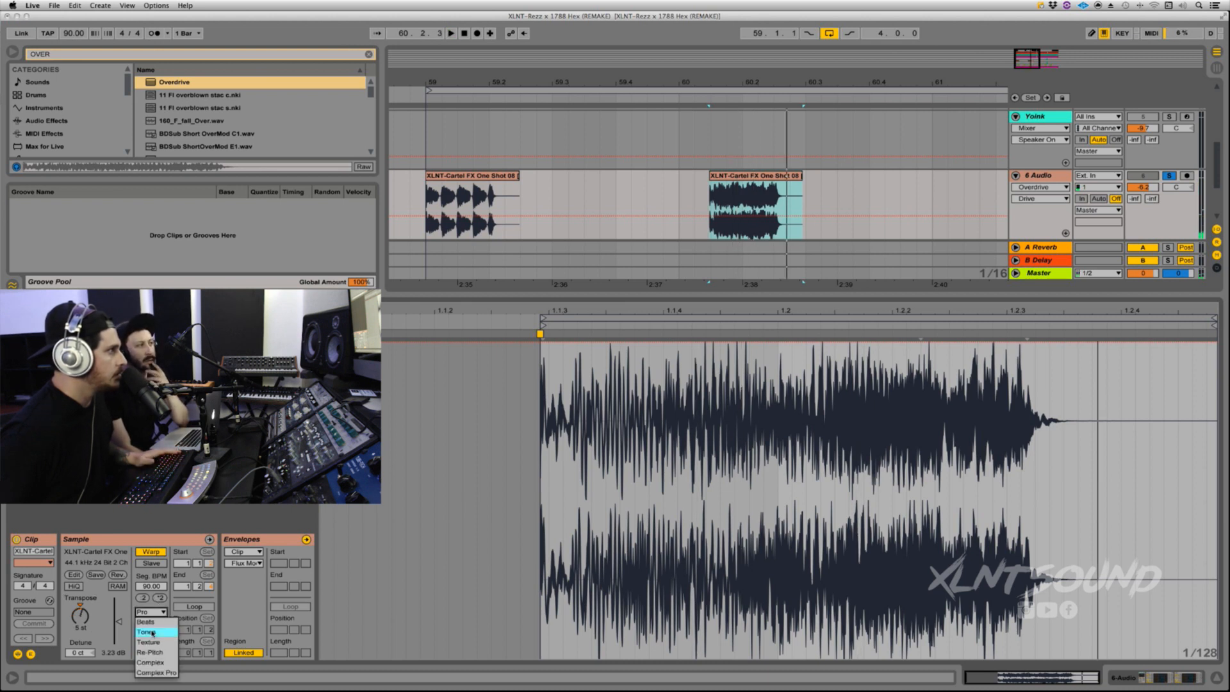
{"action": "left_click", "coordinate": [146, 621]}
{"action": "key", "text": "space"}
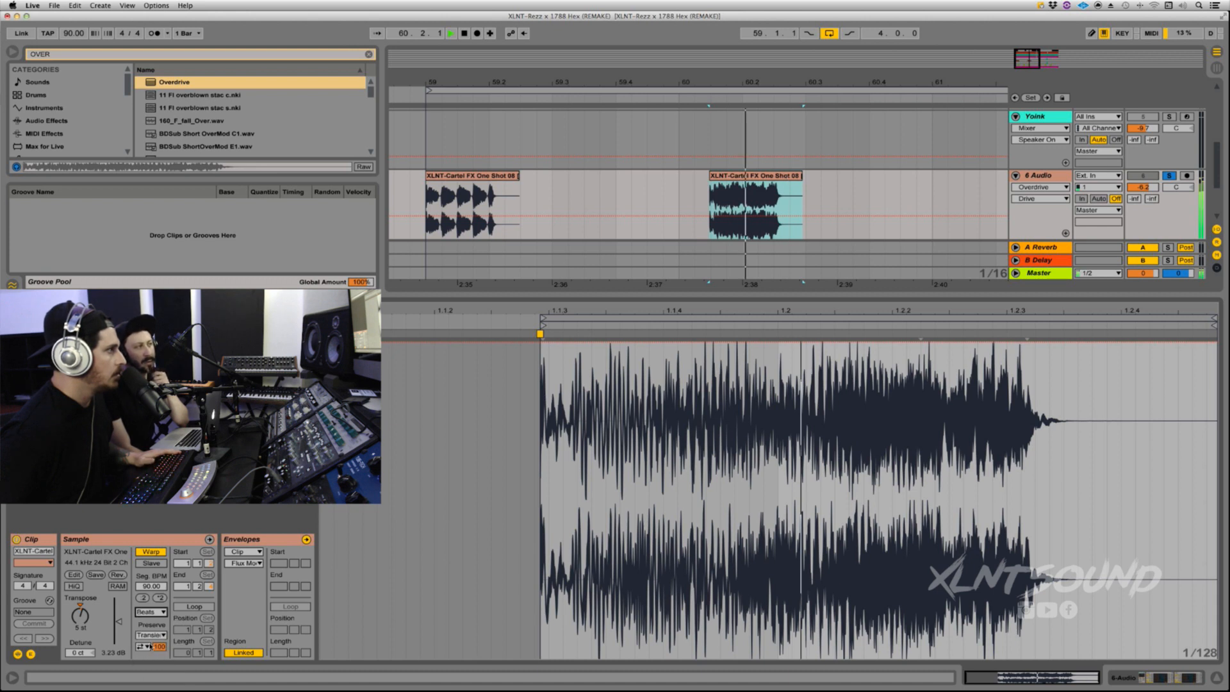
{"action": "mouse_move", "coordinate": [80, 616]}
{"action": "left_mouse_down"}
{"action": "mouse_move", "coordinate": [80, 643]}
{"action": "mouse_move", "coordinate": [80, 606]}
{"action": "left_mouse_up"}
{"action": "key", "text": "space"}
{"action": "key", "text": "space"}
{"action": "key", "text": "space"}
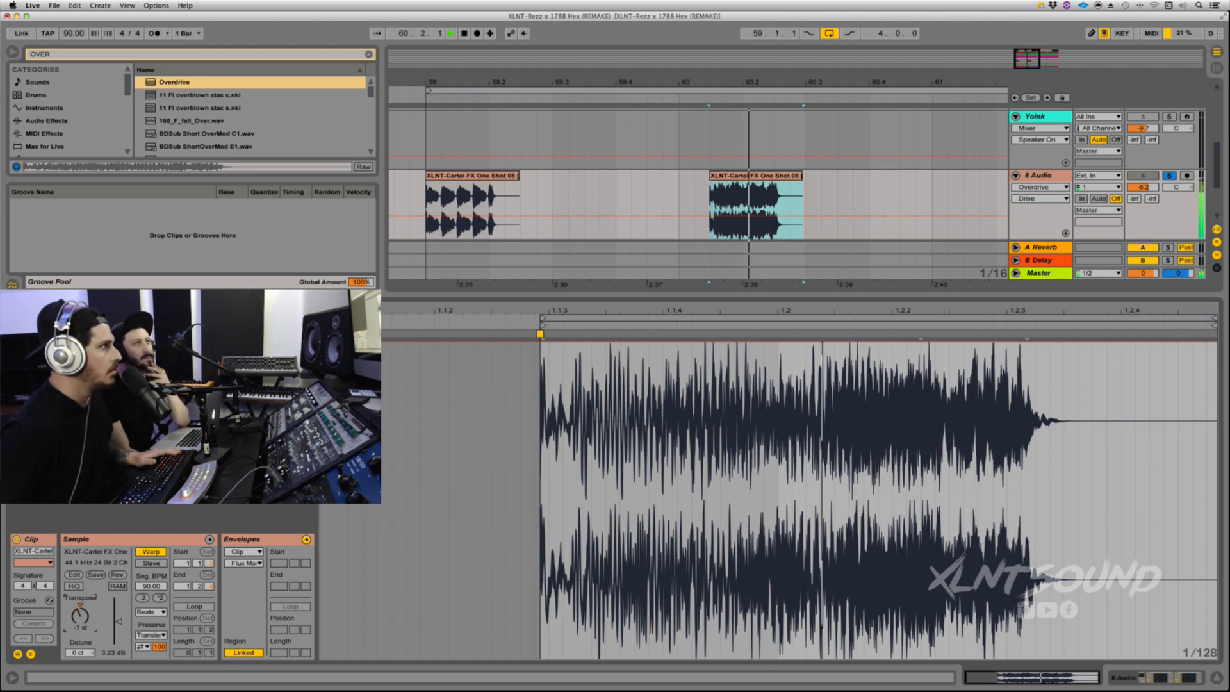
{"action": "key", "text": "space"}
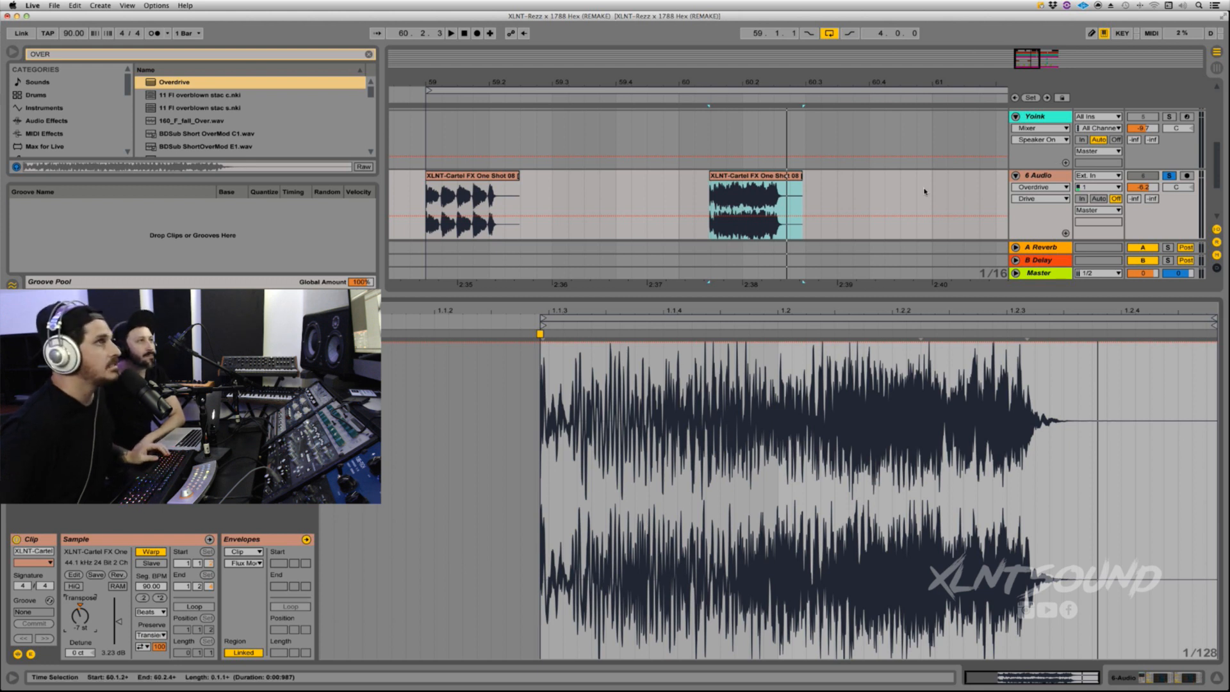
Consolidate the clip with the empty space after it up to 61.2.1, and stretch its sound to just past 2.1.1 with a warp marker.
{"action": "scroll", "coordinate": [926, 192], "scroll_direction": "right", "scroll_amount": 1}
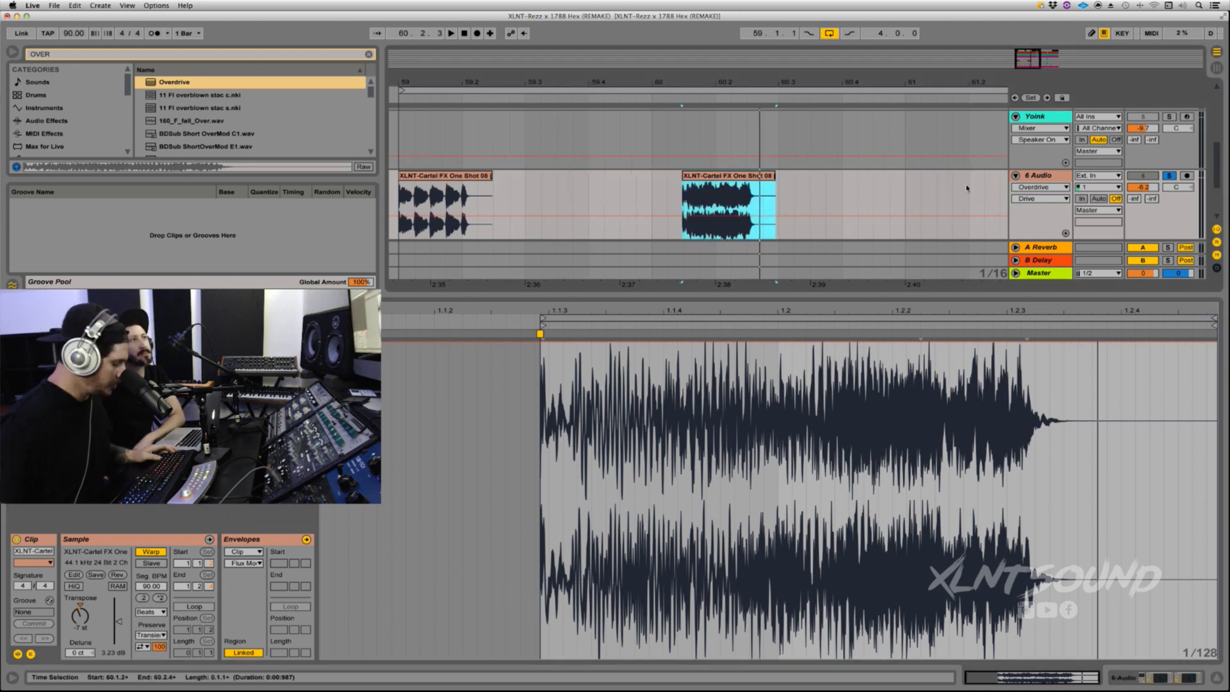
{"action": "left_click_drag", "start_coordinate": [966, 187], "coordinate": [681, 181]}
{"action": "key", "text": "super+j"}
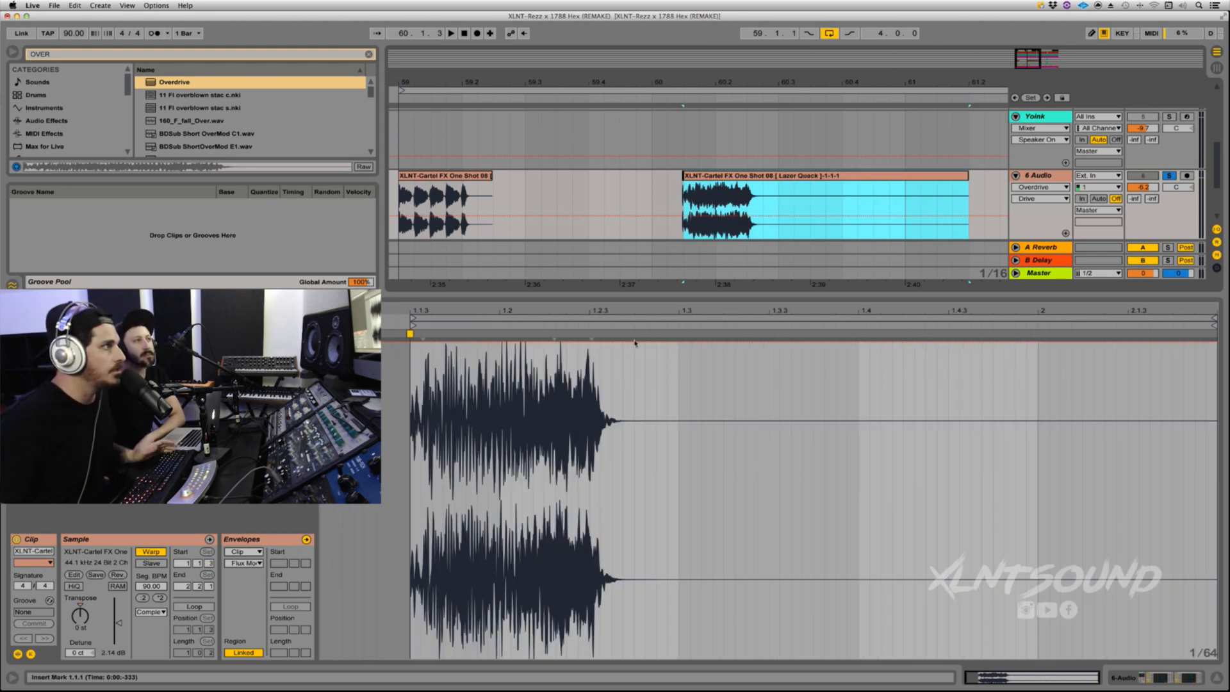
{"action": "left_click_drag", "start_coordinate": [592, 333], "coordinate": [610, 333]}
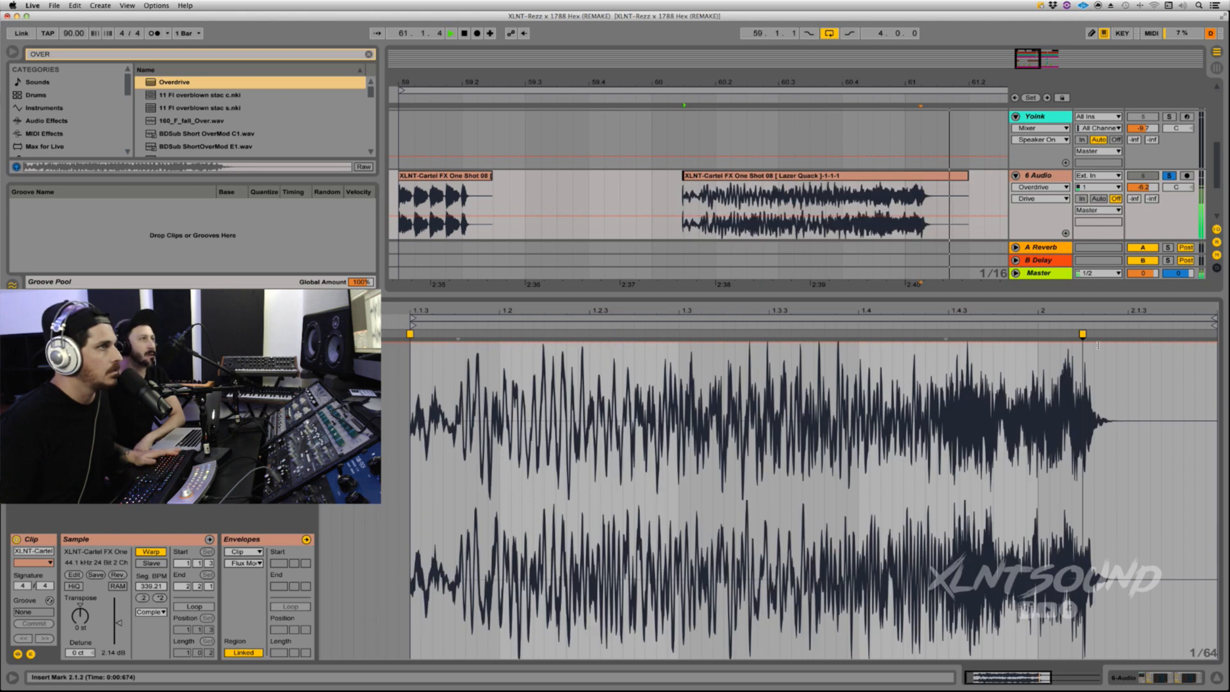
{"action": "left_click_drag", "start_coordinate": [1083, 334], "coordinate": [1093, 333]}
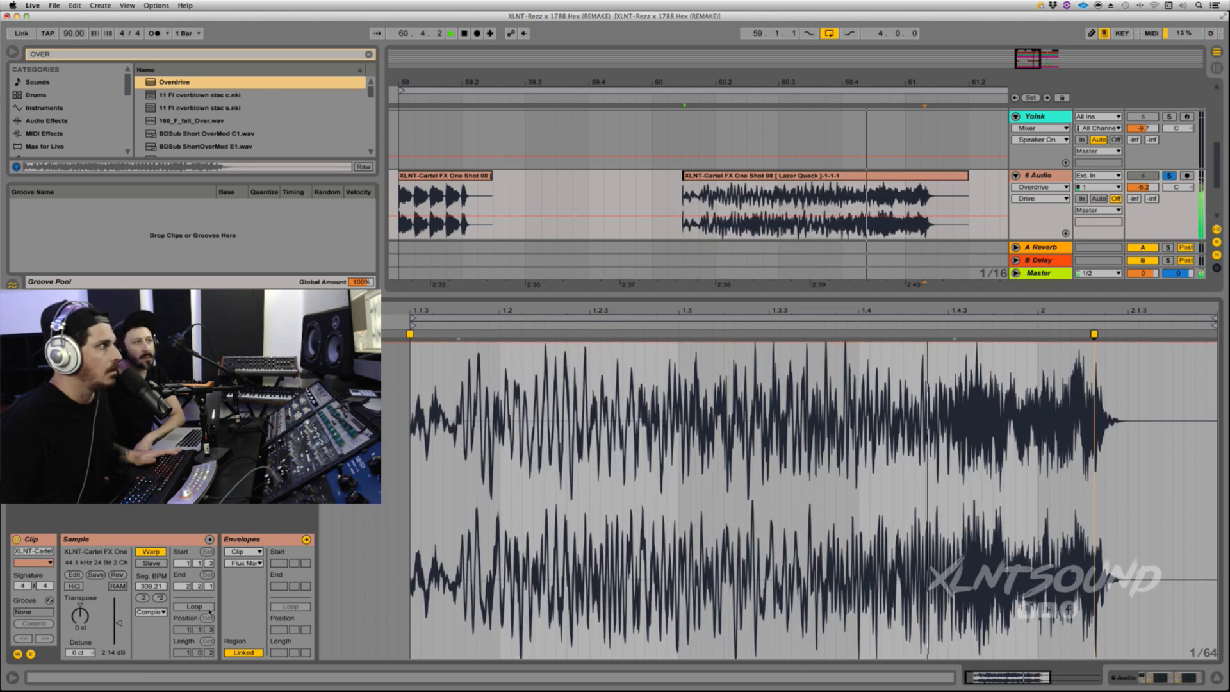
Set the stretched clip's warp mode to Beats and play it from its start at 60.1.3.
{"action": "left_click", "coordinate": [152, 611]}
{"action": "left_click", "coordinate": [151, 623]}
{"action": "key", "text": "space"}
{"action": "key", "text": "space"}
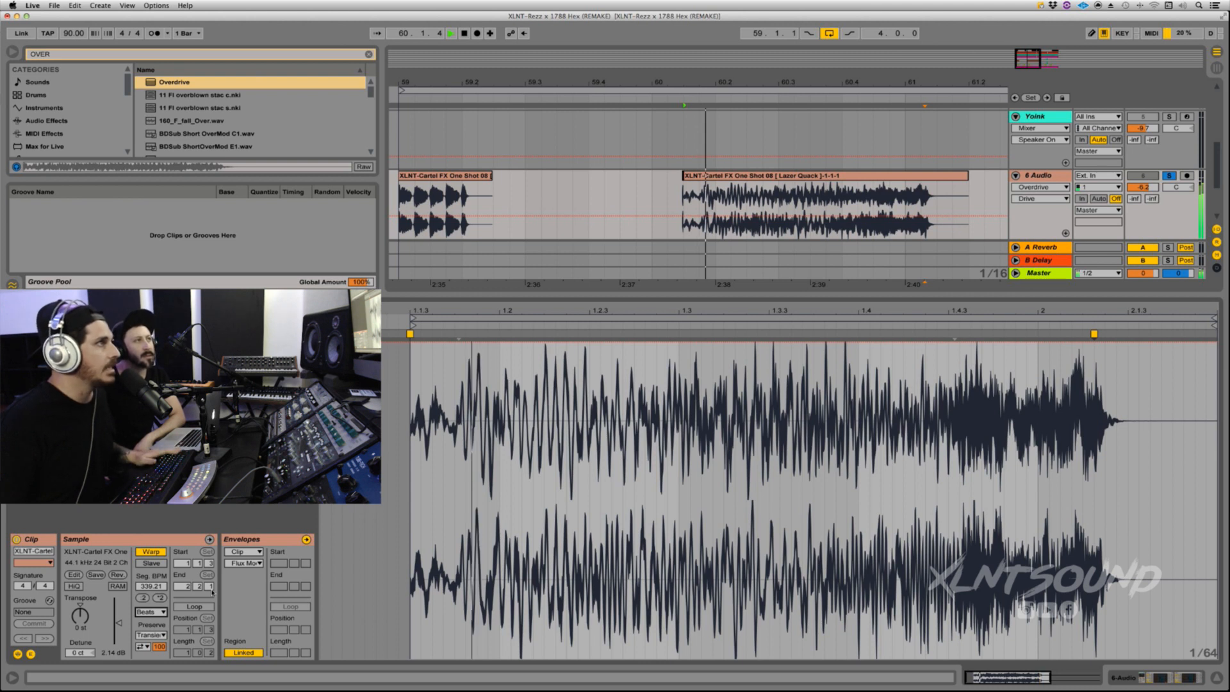
{"action": "key", "text": "plus"}
{"action": "key", "text": "plus"}
{"action": "key", "text": "plus"}
{"action": "key", "text": "space"}
{"action": "left_click", "coordinate": [683, 176]}
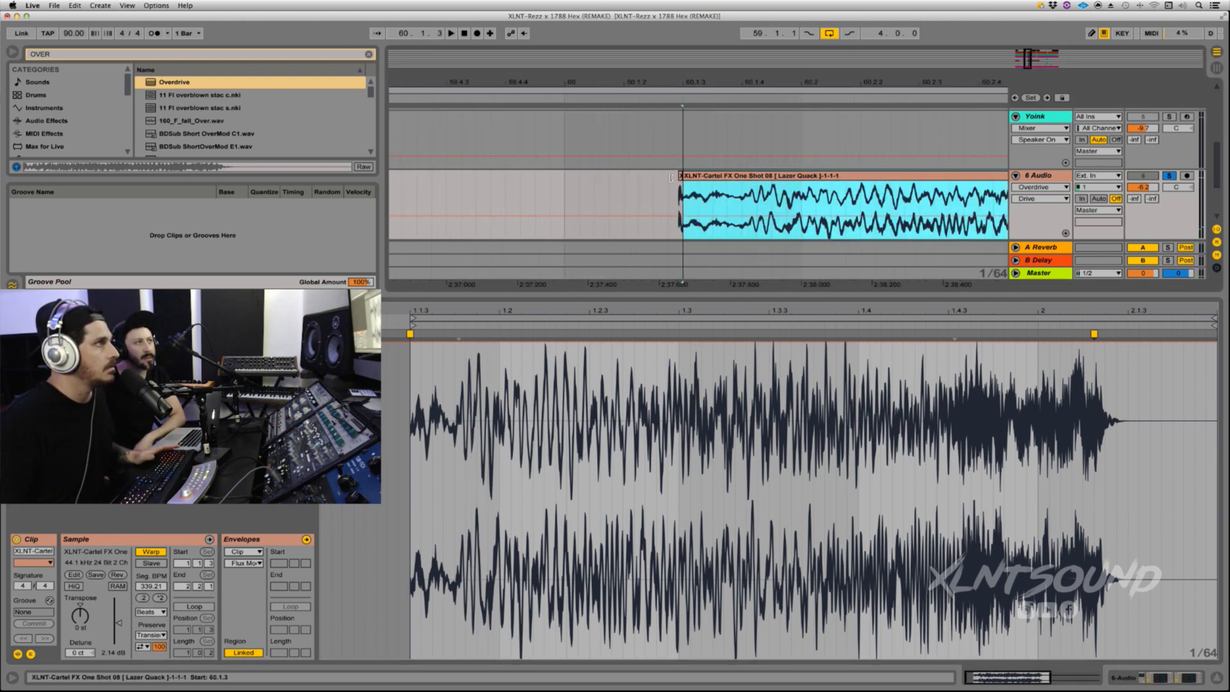
{"action": "left_click_drag", "start_coordinate": [671, 178], "coordinate": [672, 178]}
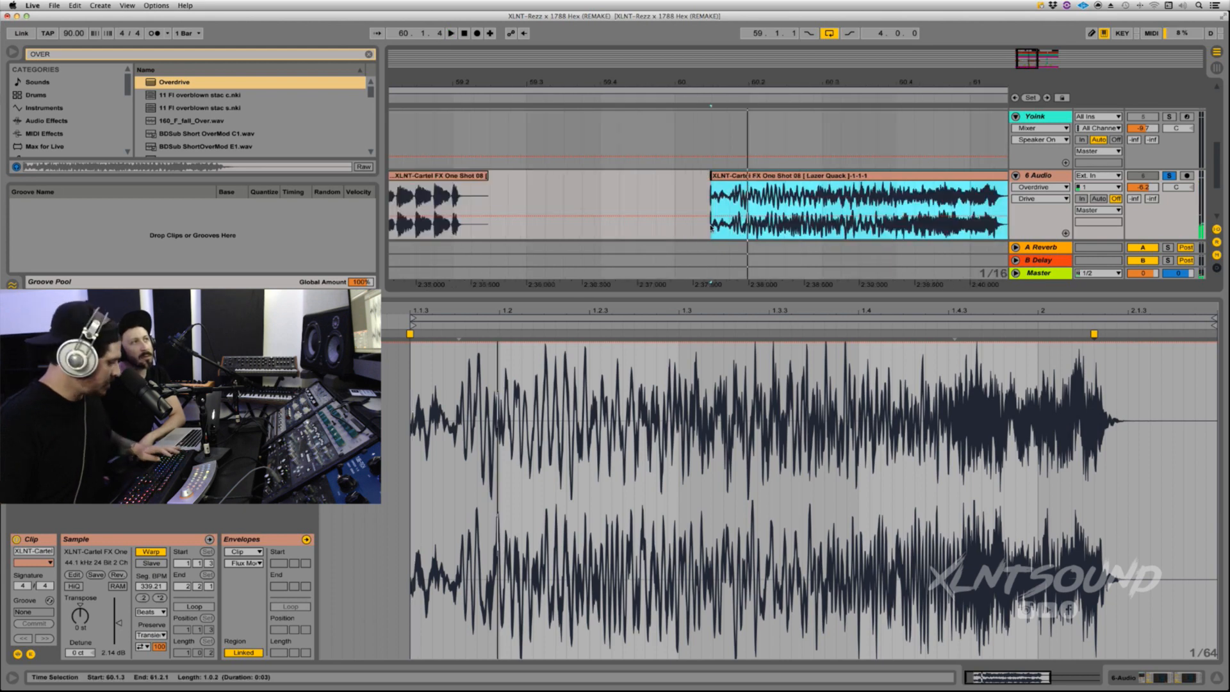
Insert a new audio track with Resampling as its input, arm it, and record the stretched clip onto it.
{"action": "key", "text": "super+t"}
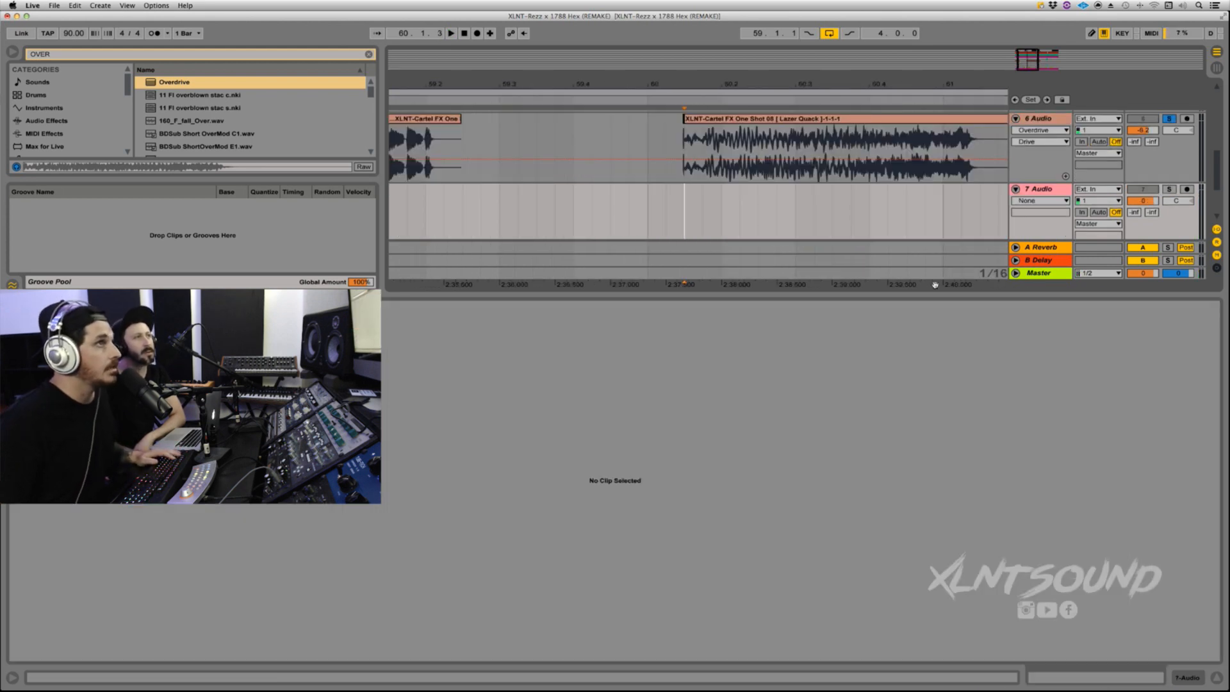
{"action": "left_click", "coordinate": [1098, 189]}
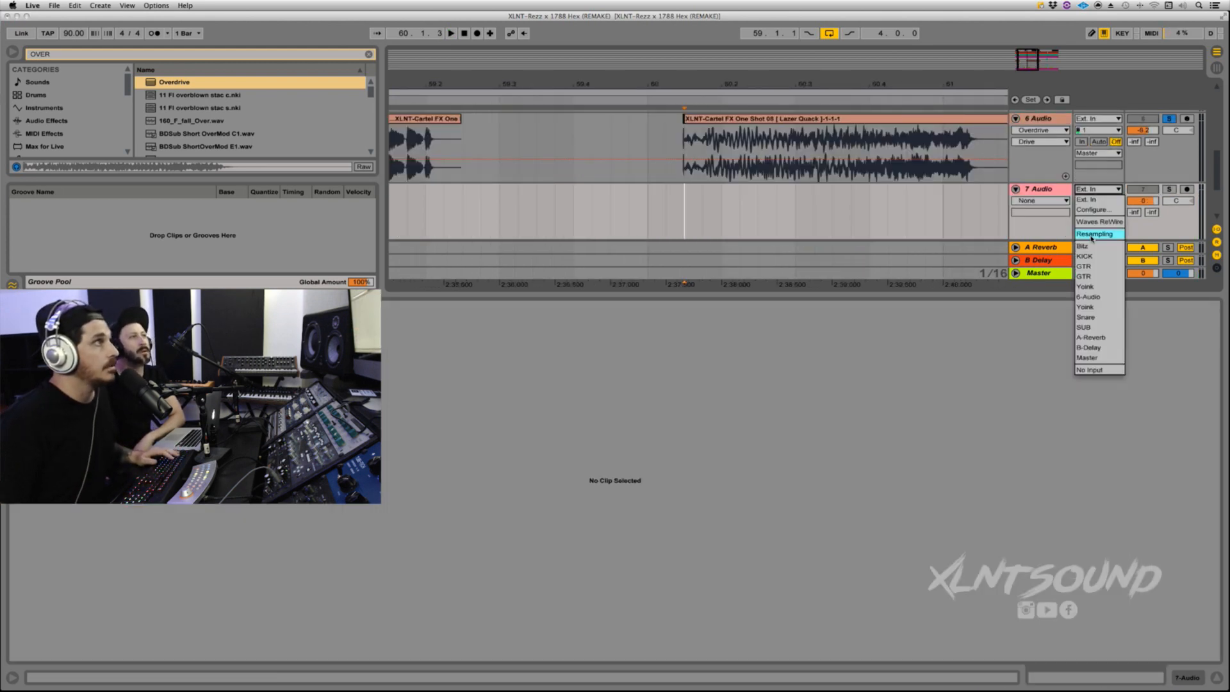
{"action": "left_click", "coordinate": [1091, 235]}
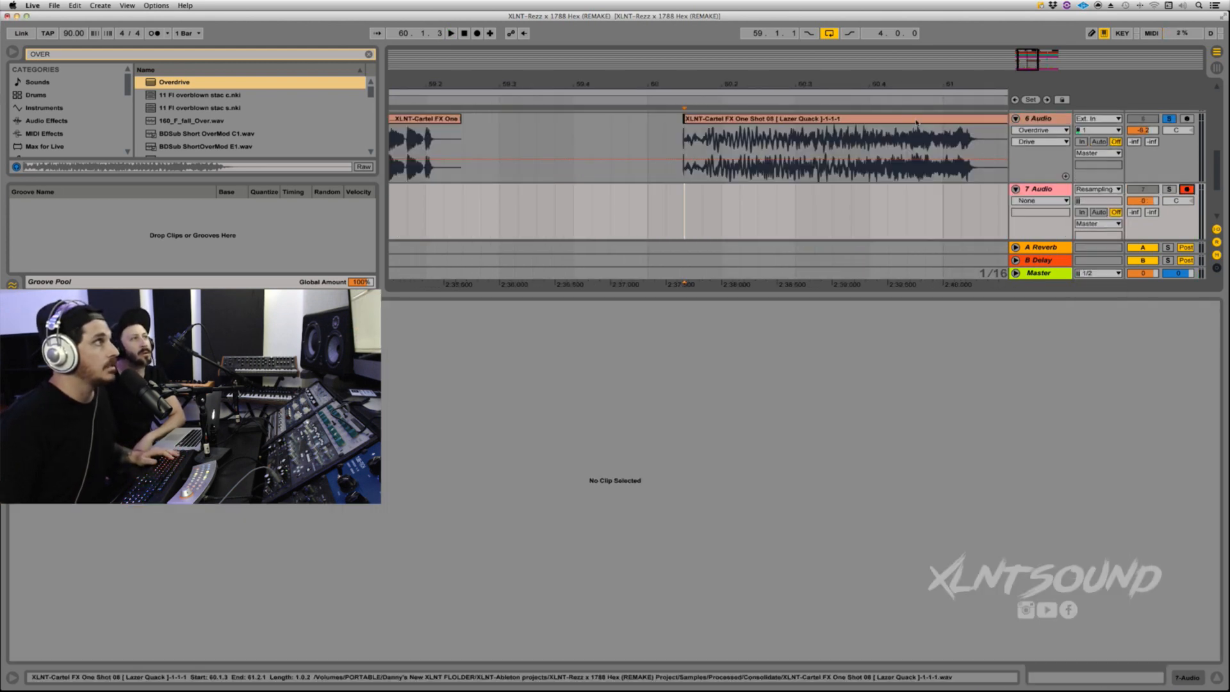
{"action": "left_click", "coordinate": [477, 33]}
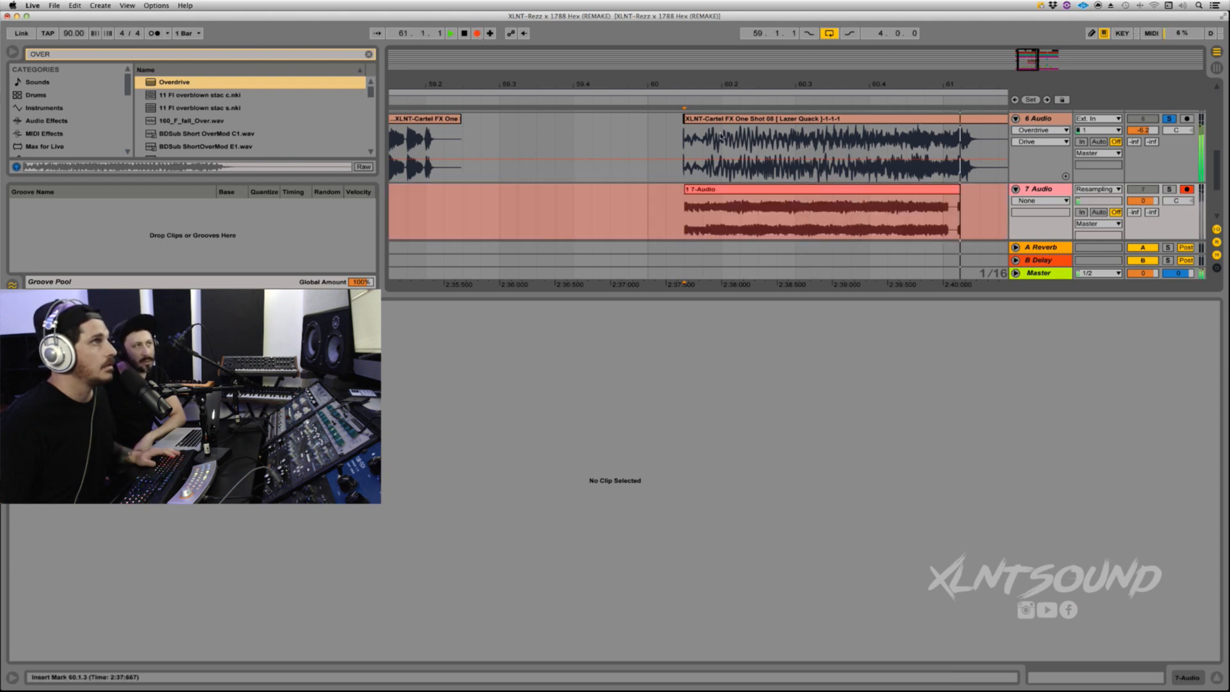
{"action": "key", "text": "space"}
Solo the resampled track, move a short slice from the recording's beginning to 59.4.2, and play the slice.
{"action": "left_click", "coordinate": [694, 192]}
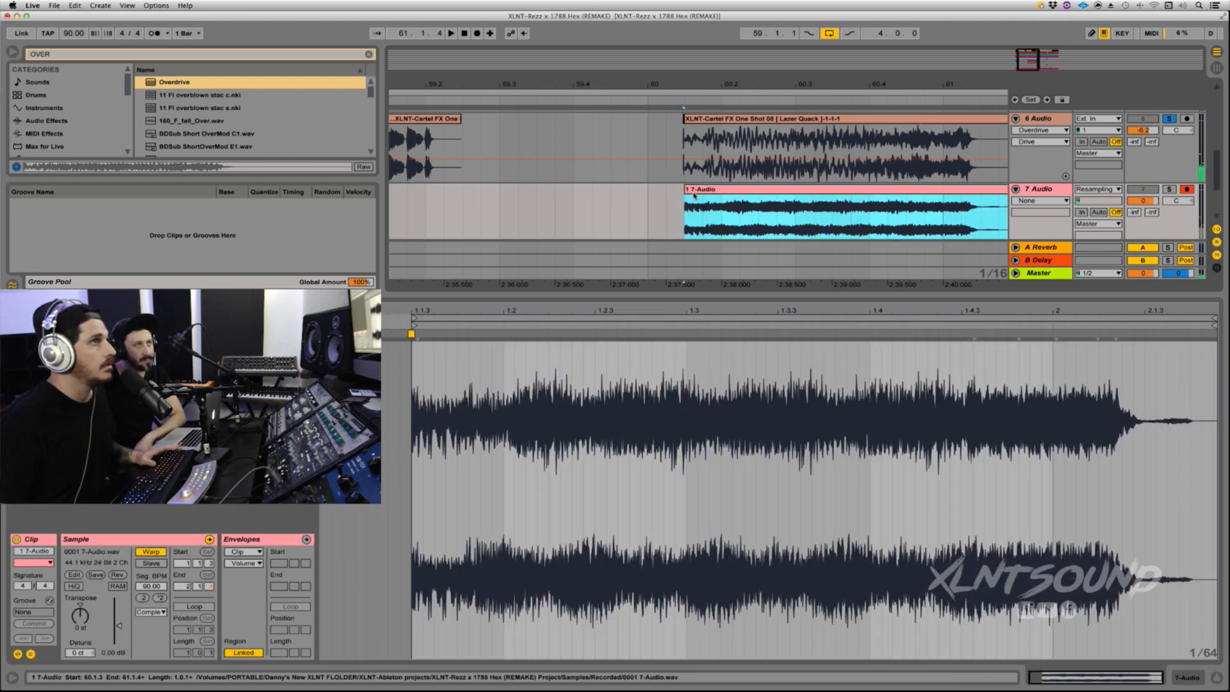
{"action": "key", "text": "space"}
{"action": "left_click", "coordinate": [1170, 190]}
{"action": "left_click", "coordinate": [705, 208]}
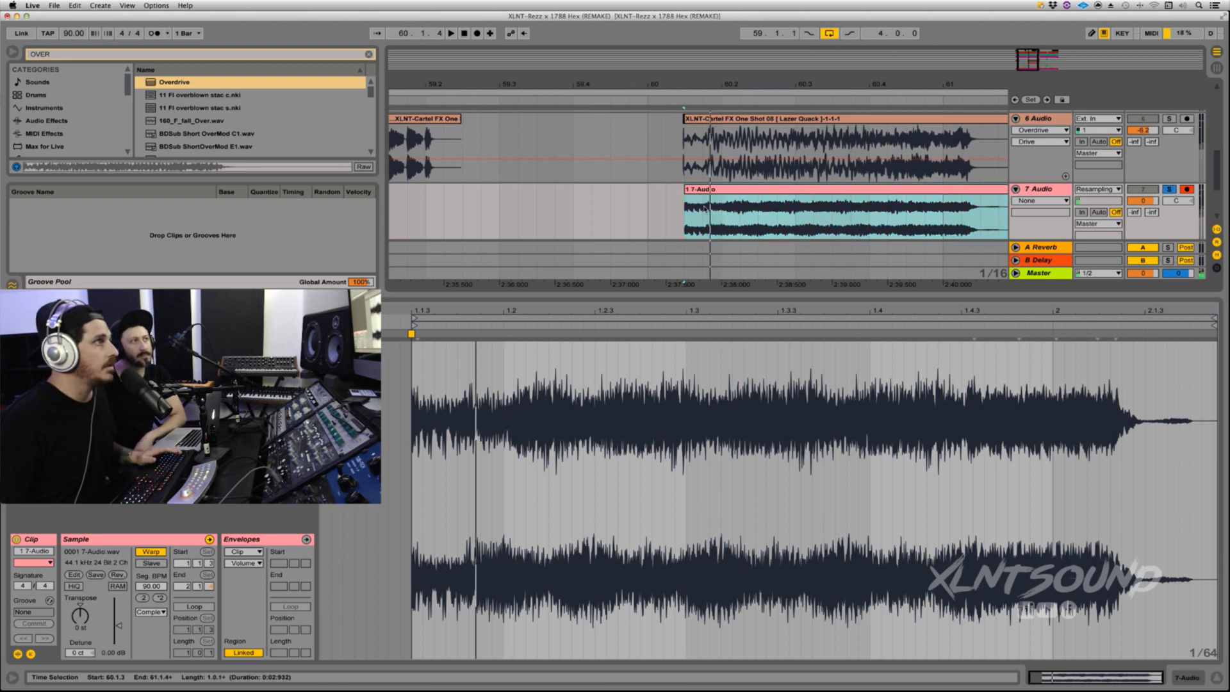
{"action": "left_click_drag", "start_coordinate": [704, 208], "coordinate": [611, 201]}
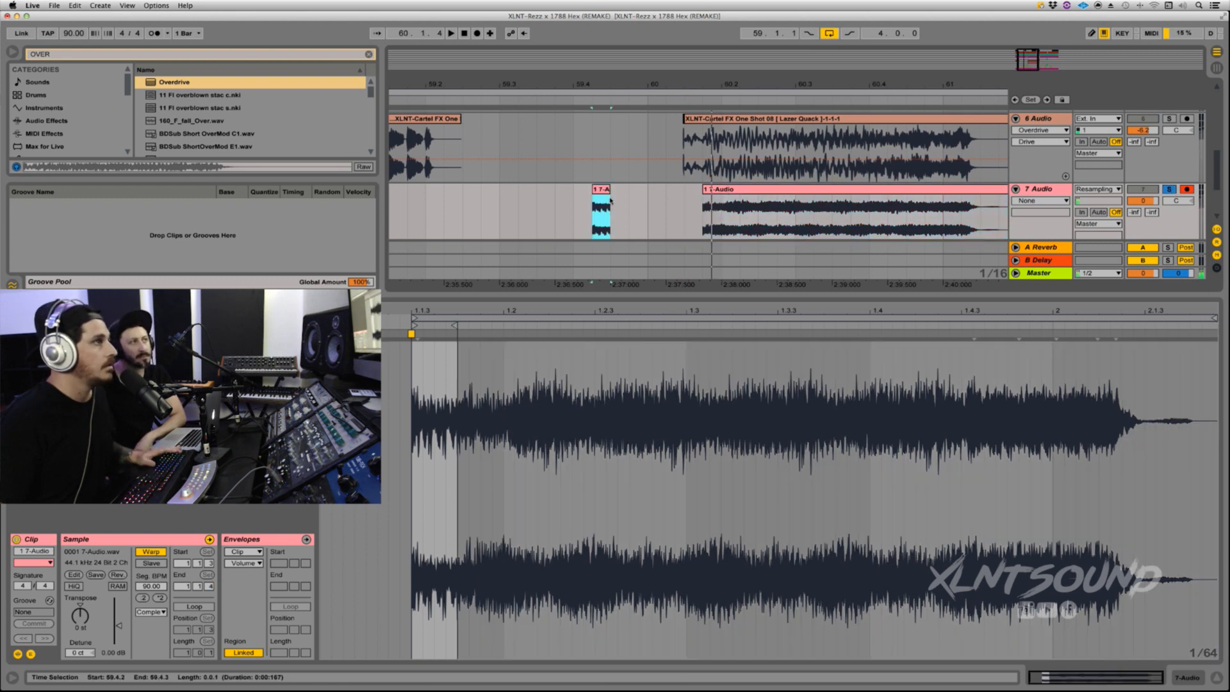
{"action": "key", "text": "space"}
{"action": "key", "text": "space"}
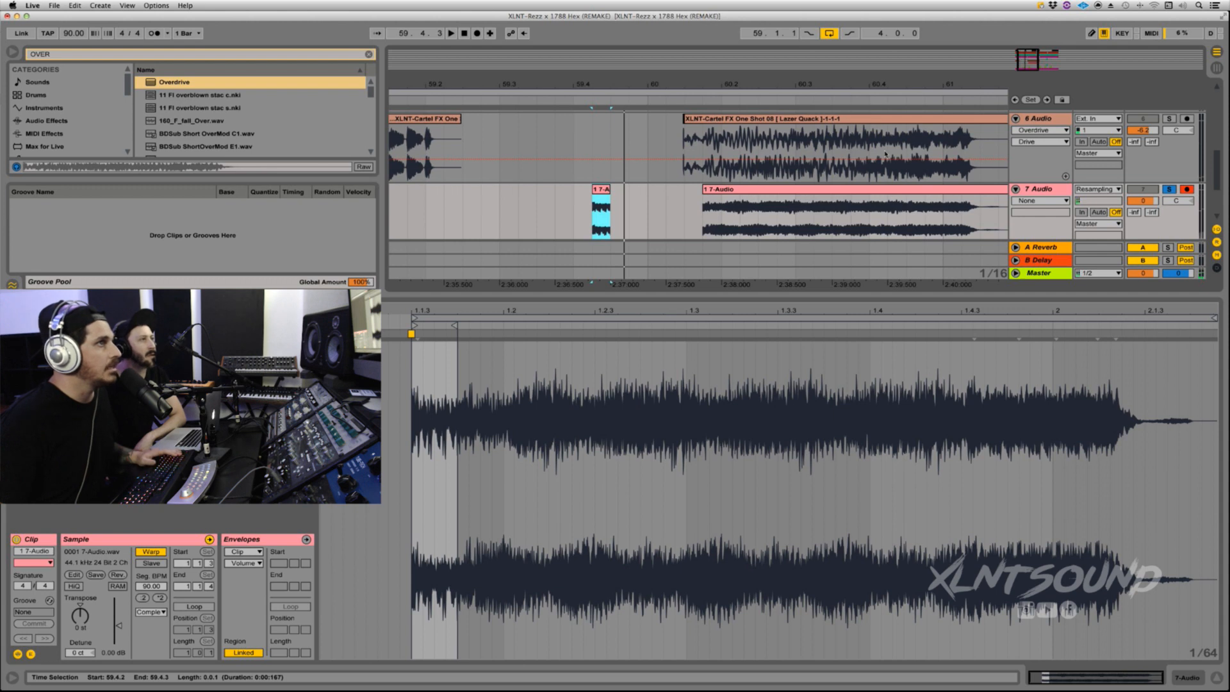
Audition the resampled recording from several points in its last part.
{"action": "left_click", "coordinate": [943, 210]}
{"action": "key", "text": "space"}
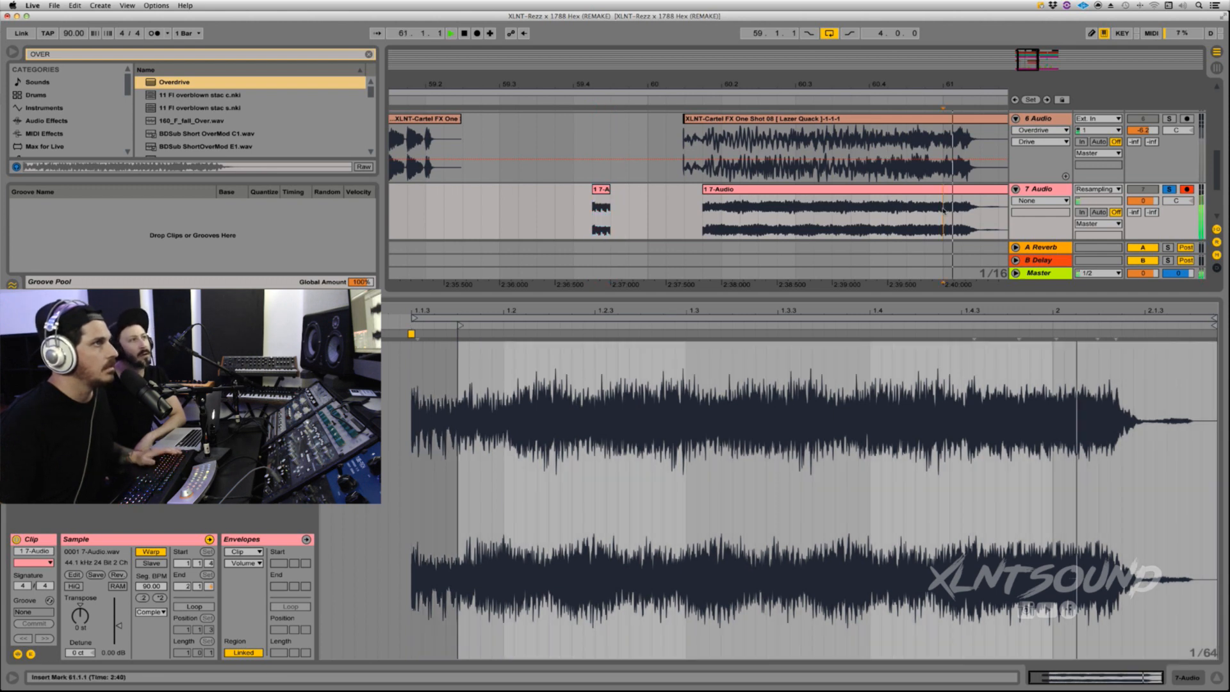
{"action": "left_click", "coordinate": [869, 209]}
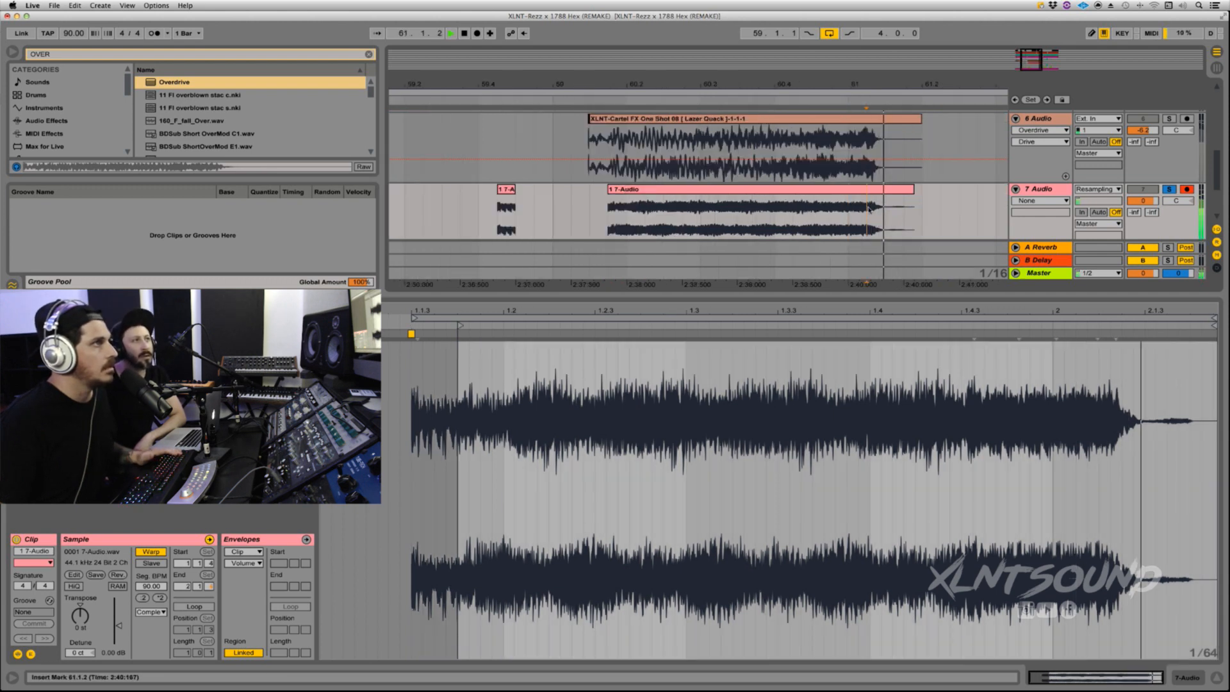
{"action": "left_click", "coordinate": [787, 211]}
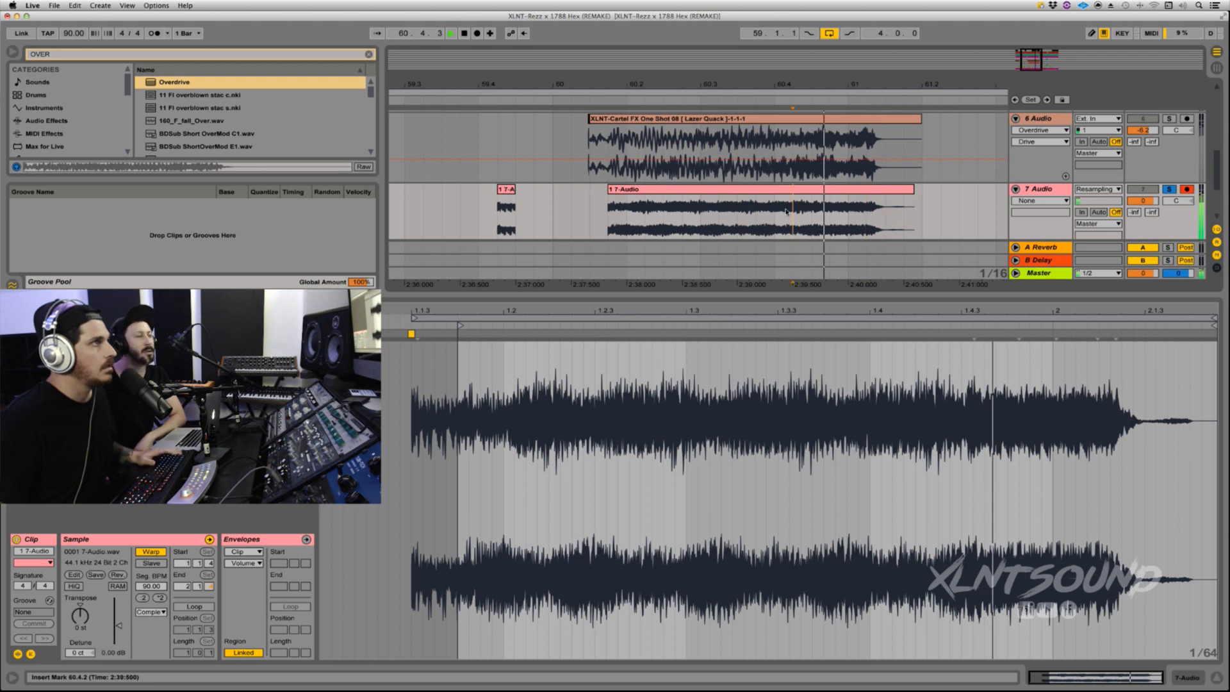
{"action": "left_click", "coordinate": [813, 208]}
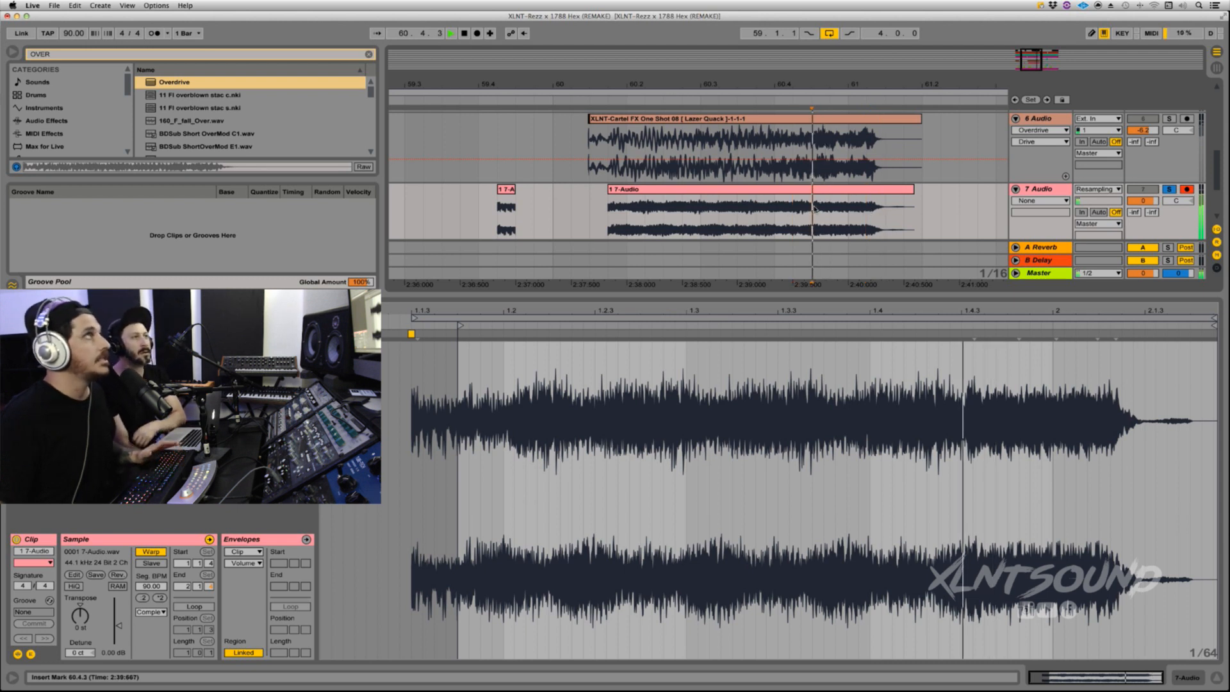
Split the section from 60.4.3 to 61.1.2 of the resampled recording into its own clip.
{"action": "left_click_drag", "start_coordinate": [812, 208], "coordinate": [865, 203]}
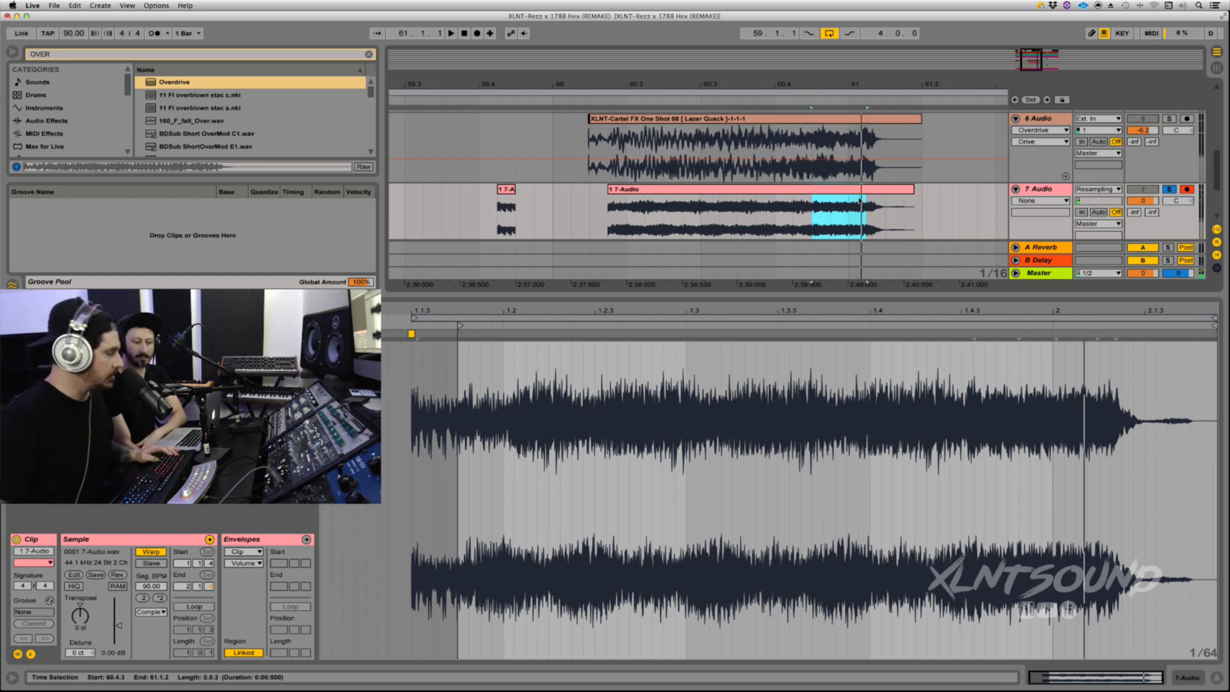
{"action": "key", "text": "super+c"}
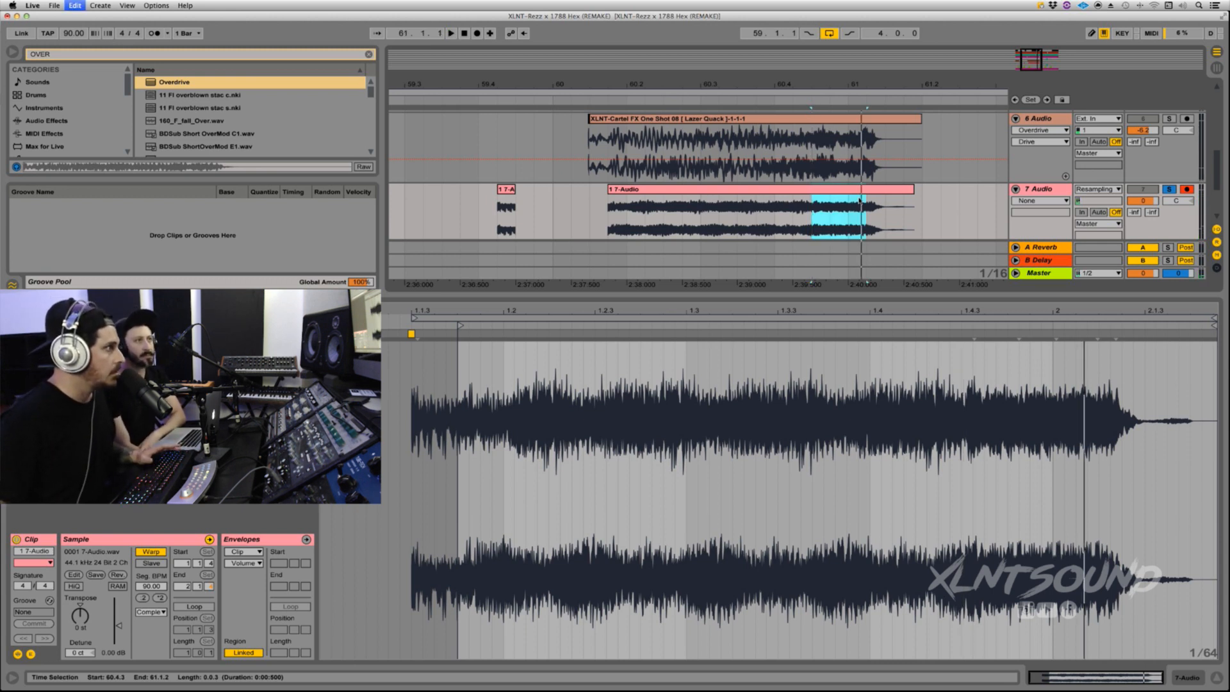
{"action": "key", "text": "super+e"}
{"action": "key", "text": "space"}
Set the split section to Beats warping with Preserve 1/16, turn off transient looping, lower its transient envelope, and play it.
{"action": "left_click", "coordinate": [151, 612]}
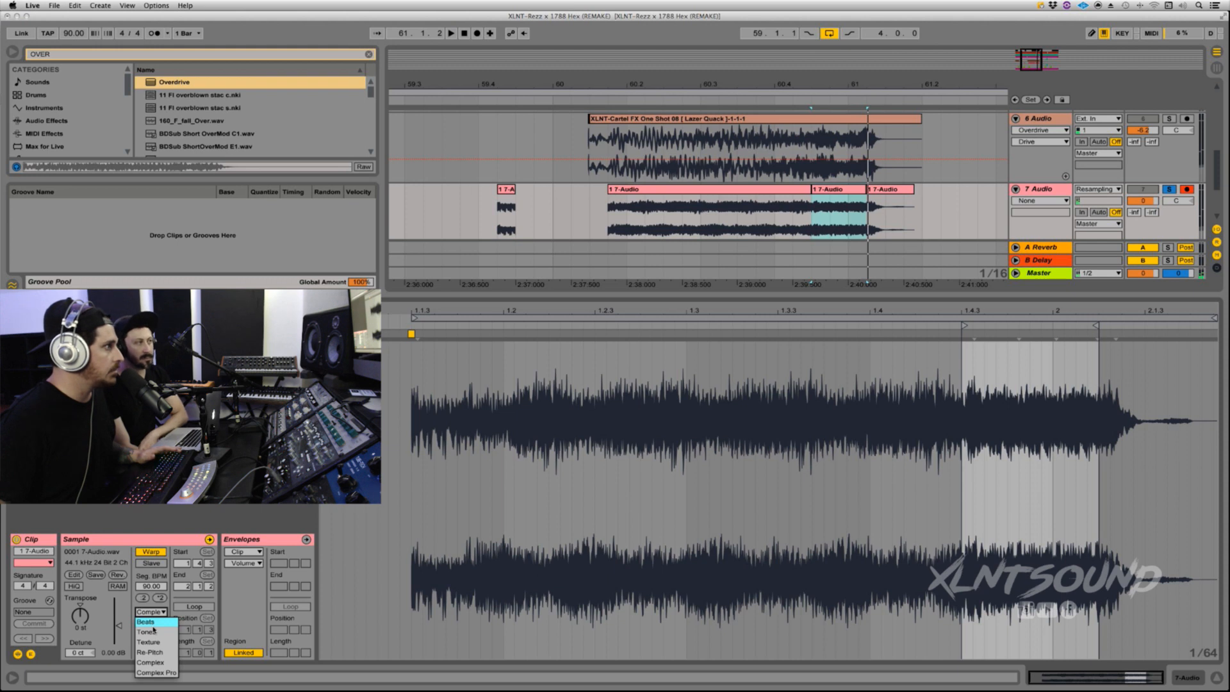
{"action": "left_click", "coordinate": [146, 621]}
{"action": "left_click", "coordinate": [151, 635]}
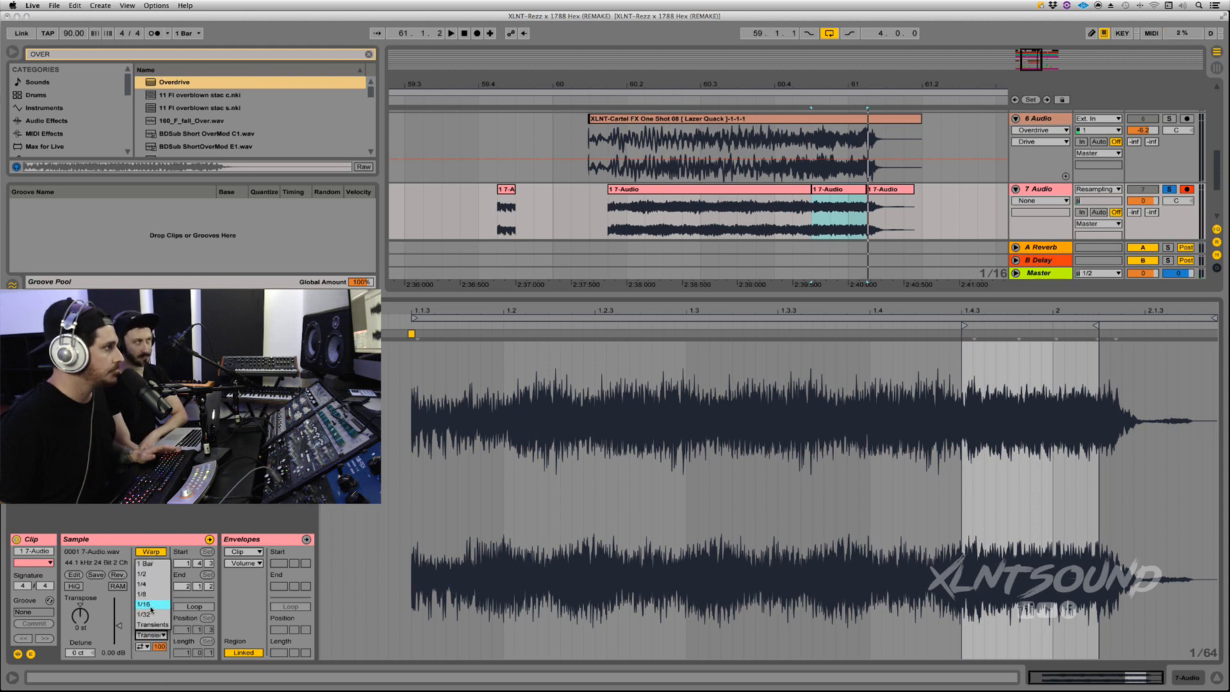
{"action": "left_click", "coordinate": [150, 605]}
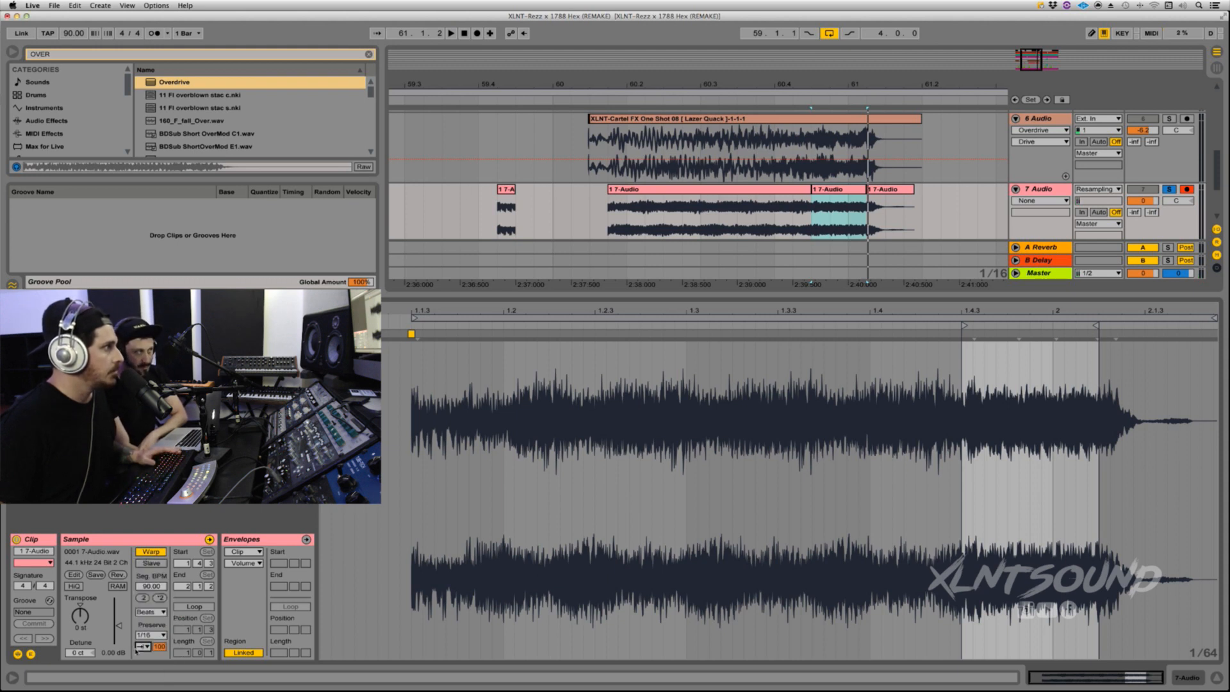
{"action": "mouse_move", "coordinate": [159, 646]}
{"action": "left_mouse_down"}
{"action": "mouse_move", "coordinate": [159, 668]}
{"action": "mouse_move", "coordinate": [159, 651]}
{"action": "left_mouse_up"}
{"action": "key", "text": "space"}
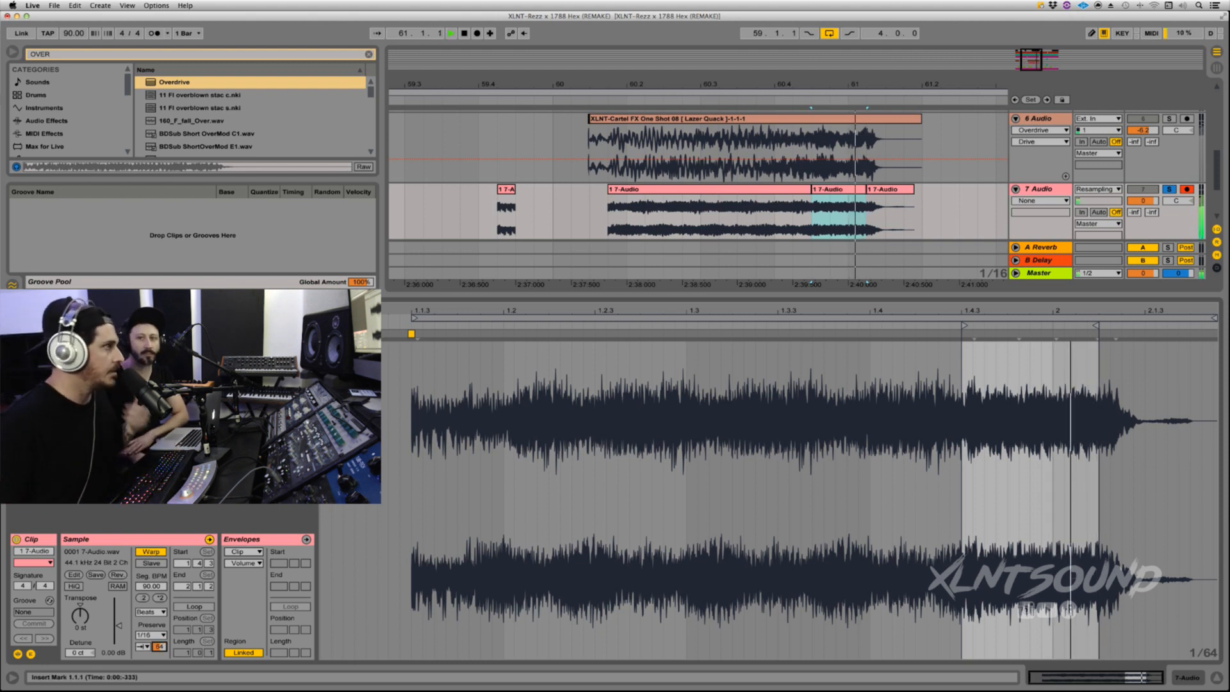
{"action": "key", "text": "space"}
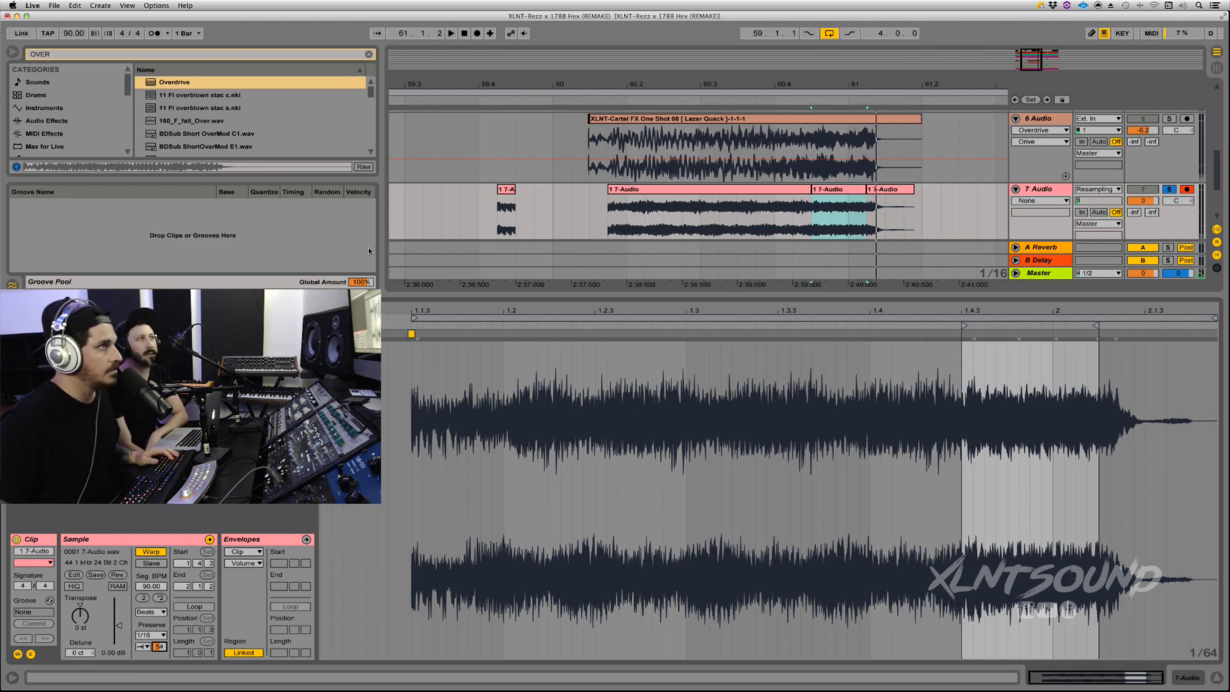
Squeeze the stretched clip on the 6 Audio track by moving its end warp marker to just past 1.1.4, and play it soloed.
{"action": "left_click", "coordinate": [680, 119]}
{"action": "key", "text": "space"}
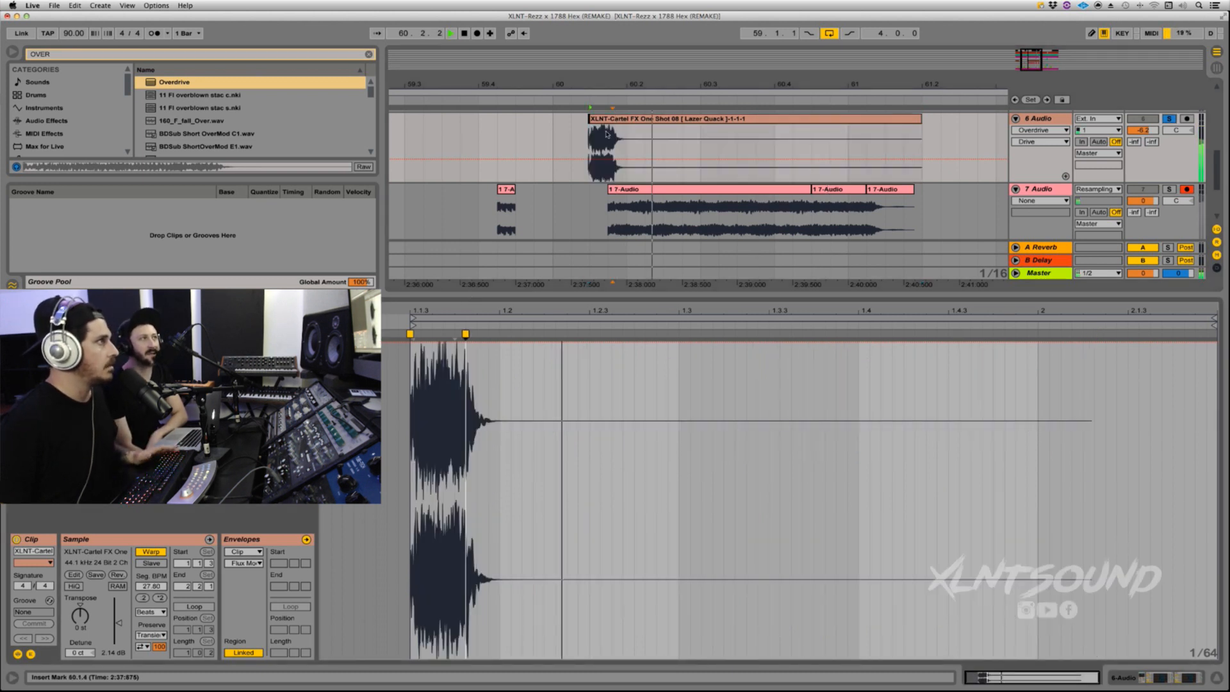
{"action": "key", "text": "space"}
Extend the leftover -7 st slice before the squeezed clip to a length of 0.0.1, and play the two together.
{"action": "left_click_drag", "start_coordinate": [595, 83], "coordinate": [593, 160]}
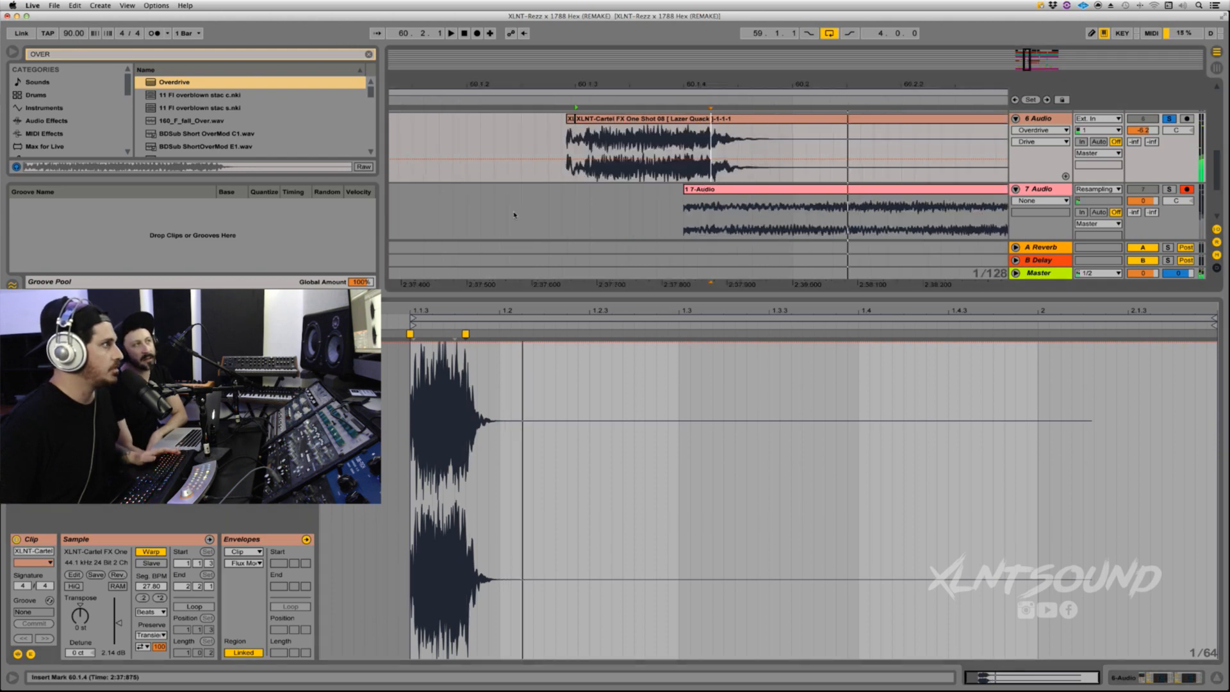
{"action": "left_click", "coordinate": [574, 119]}
{"action": "key", "text": "space"}
{"action": "left_click", "coordinate": [571, 119]}
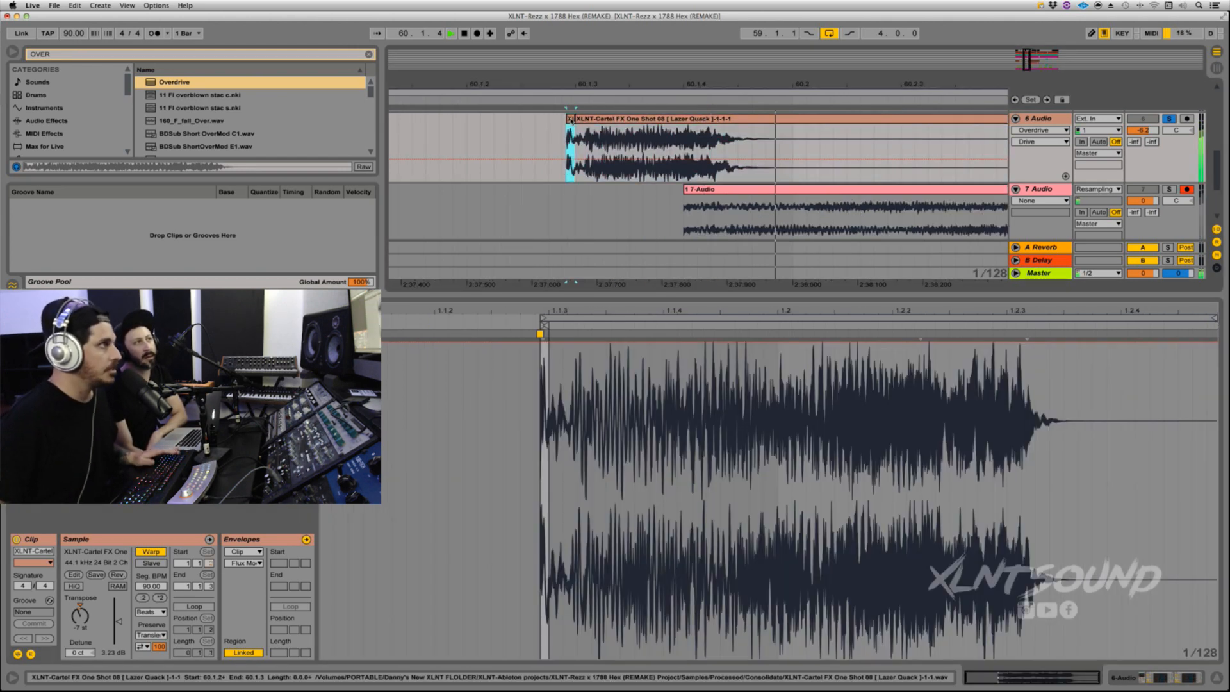
{"action": "left_click", "coordinate": [571, 119]}
{"action": "key", "text": "space"}
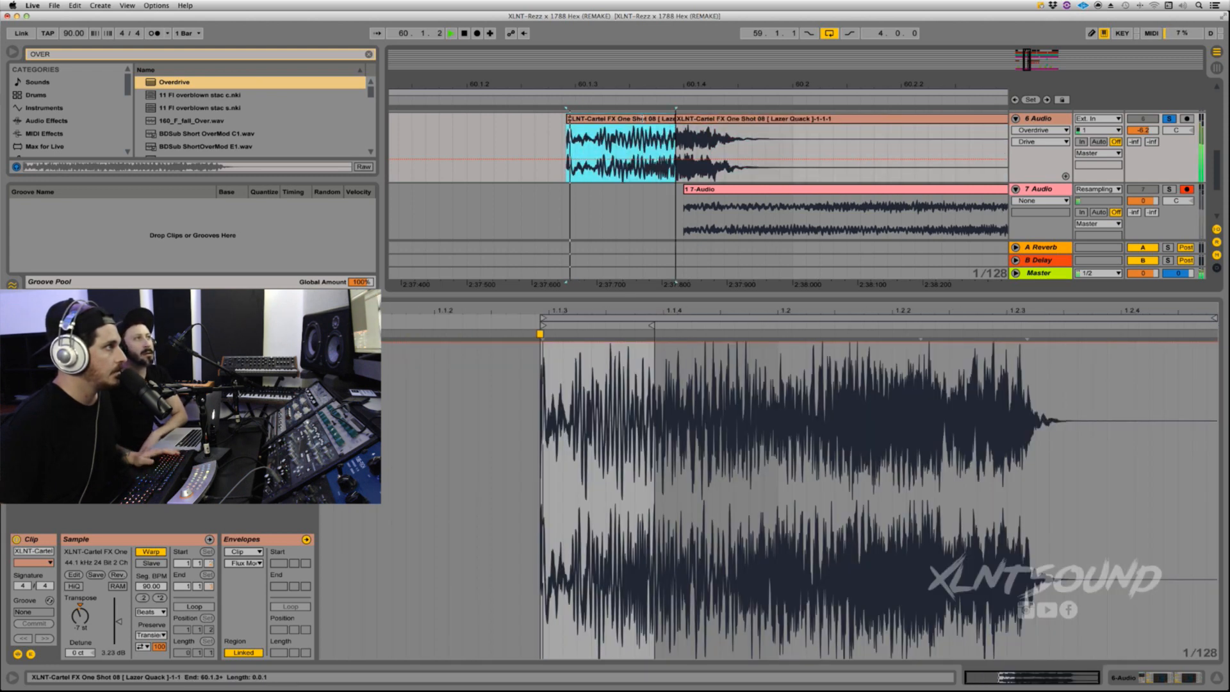
{"action": "left_click_drag", "start_coordinate": [642, 119], "coordinate": [675, 119]}
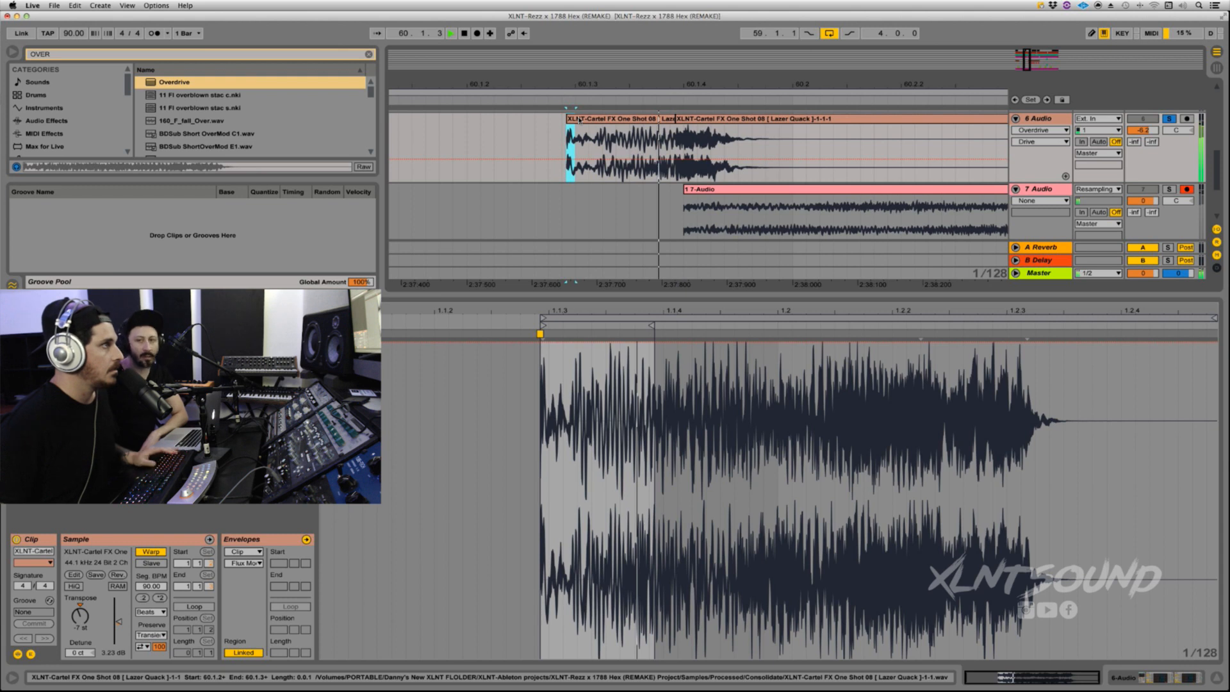
Stop playback, undo the last edit to the squeezed Lazer Quack clip, and split that clip at 60.2.1 on the 6 Audio track.
{"action": "key", "text": "space"}
{"action": "key", "text": "super+z"}
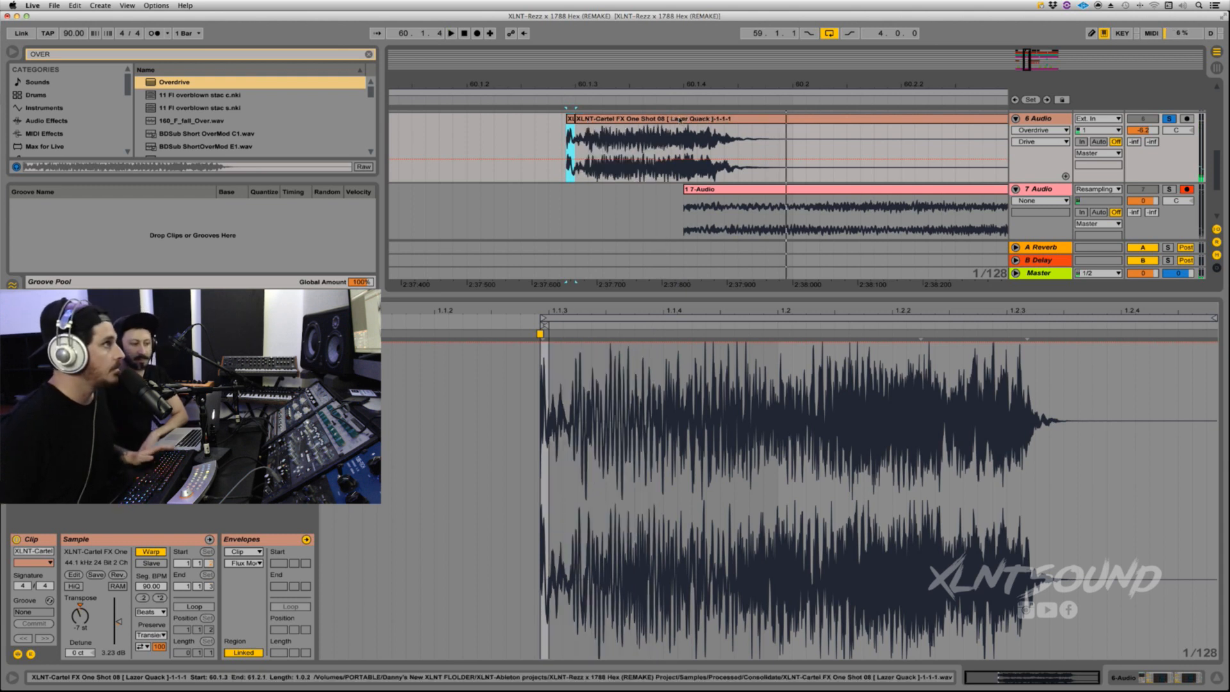
{"action": "left_click_drag", "start_coordinate": [637, 89], "coordinate": [636, 77]}
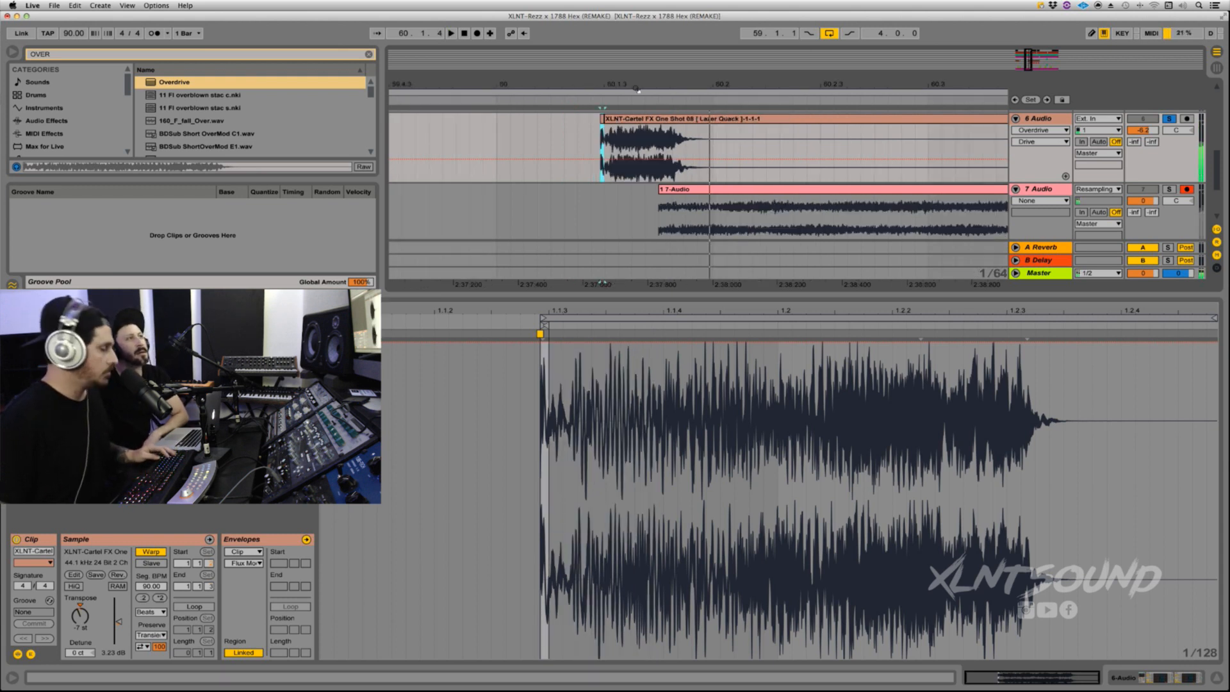
{"action": "left_click", "coordinate": [717, 154]}
{"action": "key", "text": "super+e"}
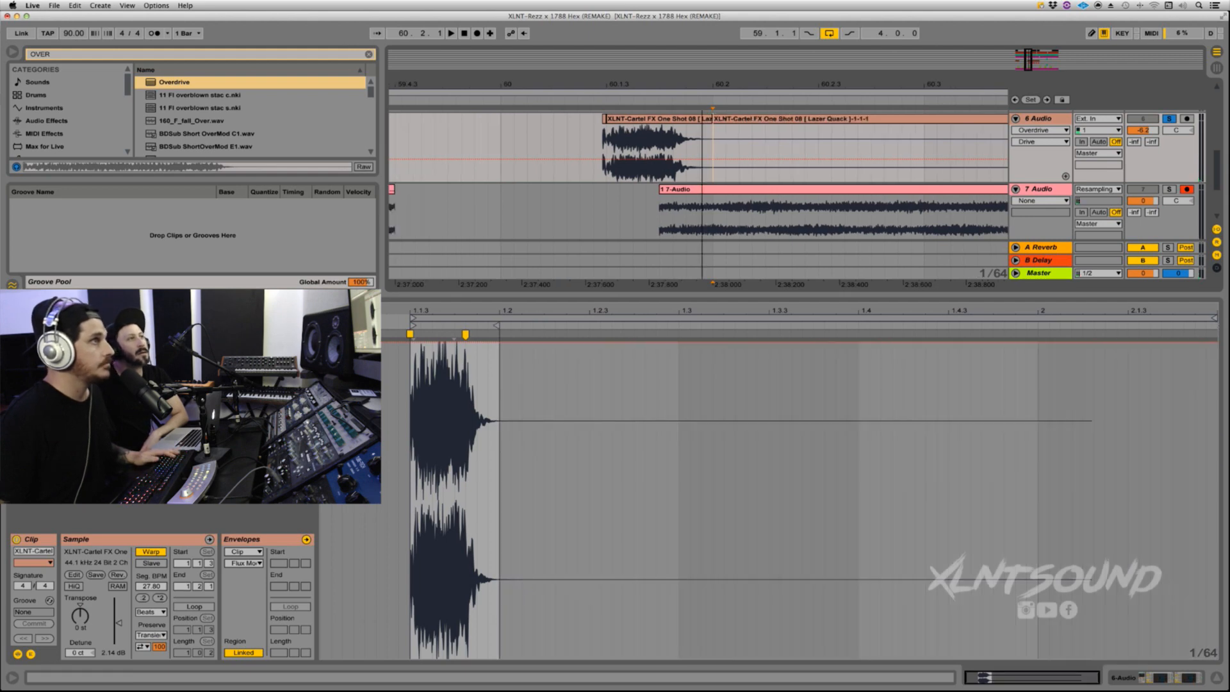
Delete the three consecutive resampled clips running from 60.1.4 to 61.1.4 on the 7 Audio track.
{"action": "left_click_drag", "start_coordinate": [697, 90], "coordinate": [696, 85]}
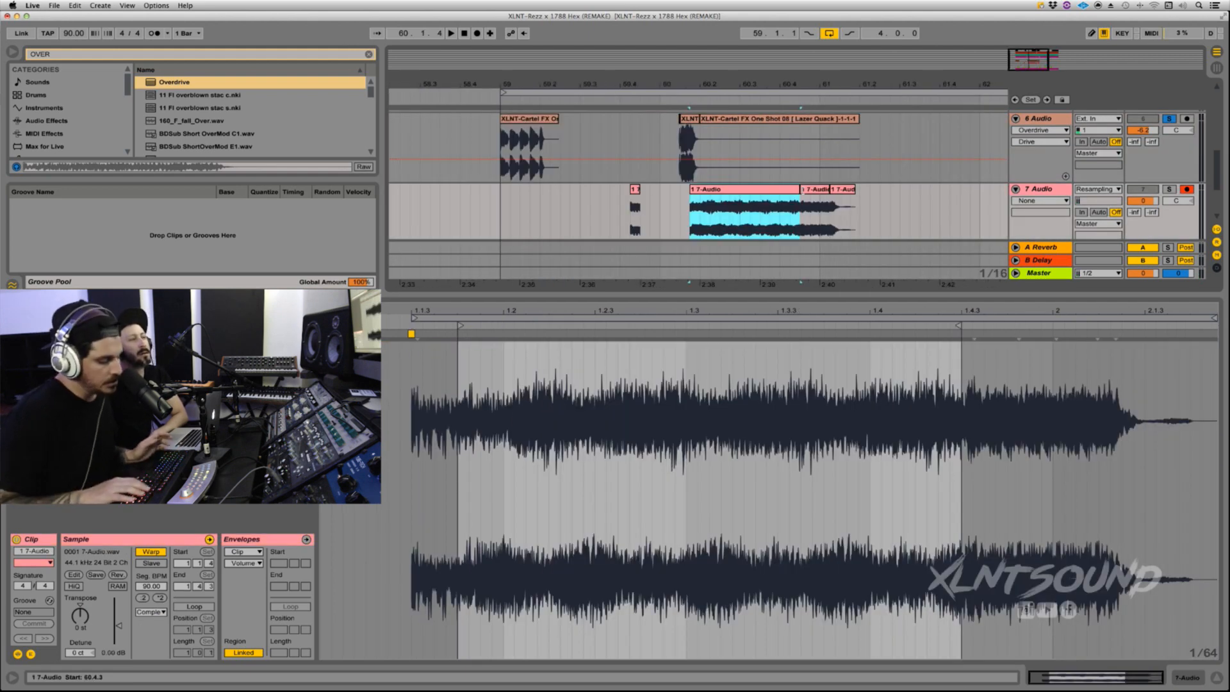
{"action": "left_click", "coordinate": [851, 190], "text": "shift"}
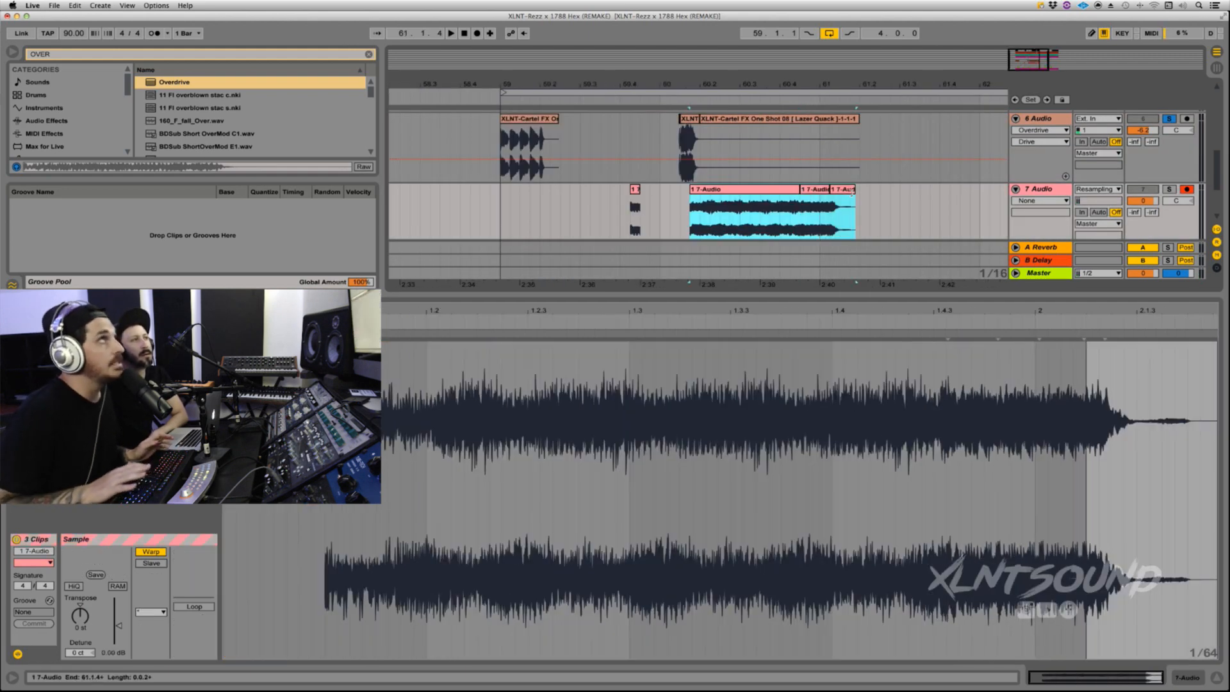
{"action": "key", "text": "Delete"}
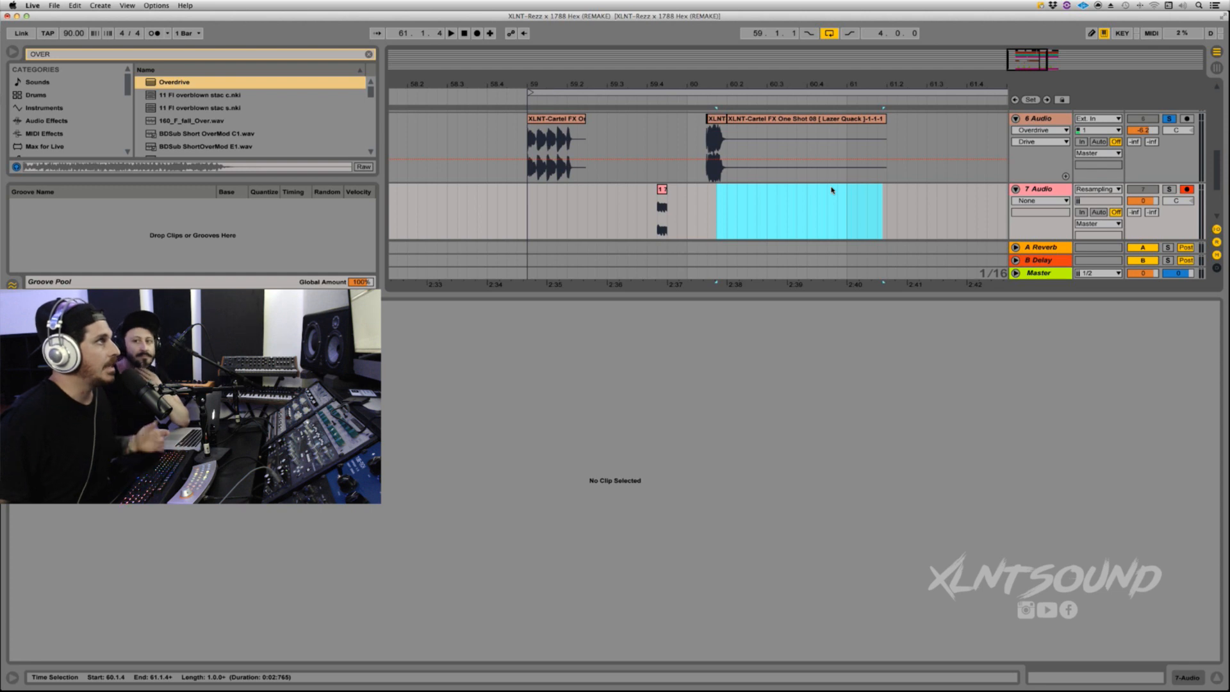
Select the two Lazer Quack slices ending at 60.2.1 on 6 Audio and record them onto the 7 Audio resampling track.
{"action": "left_click_drag", "start_coordinate": [713, 83], "coordinate": [731, 93]}
{"action": "left_click", "coordinate": [773, 120]}
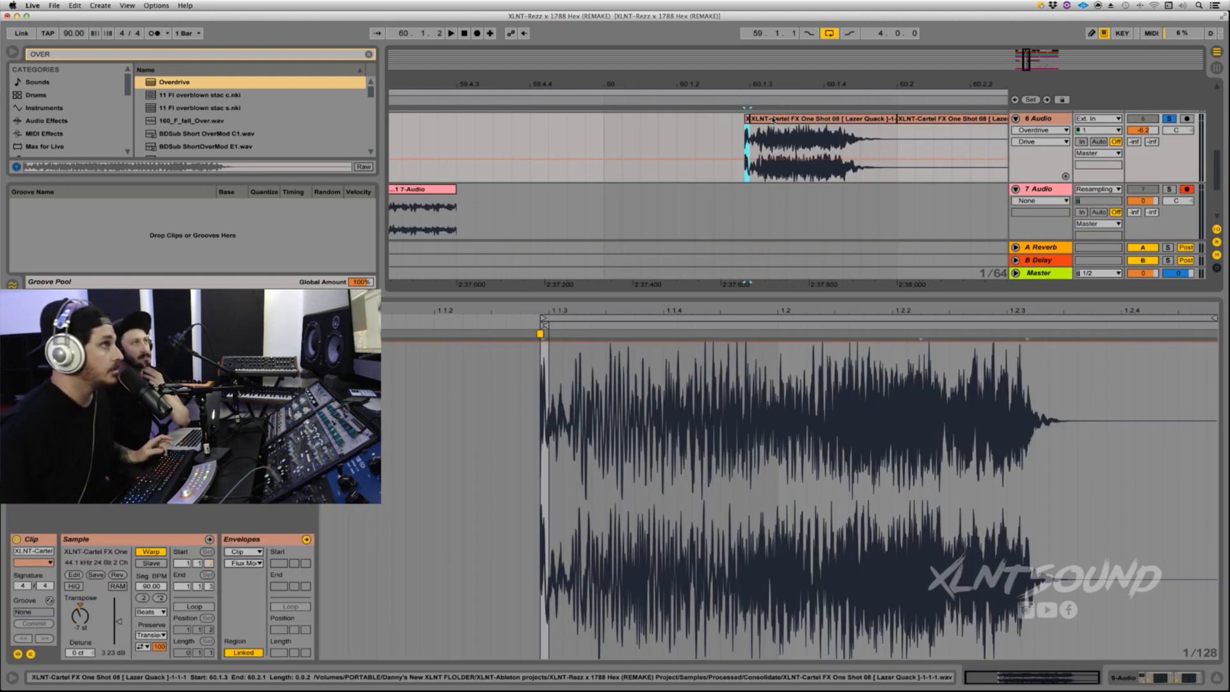
{"action": "left_click", "coordinate": [792, 120], "text": "shift"}
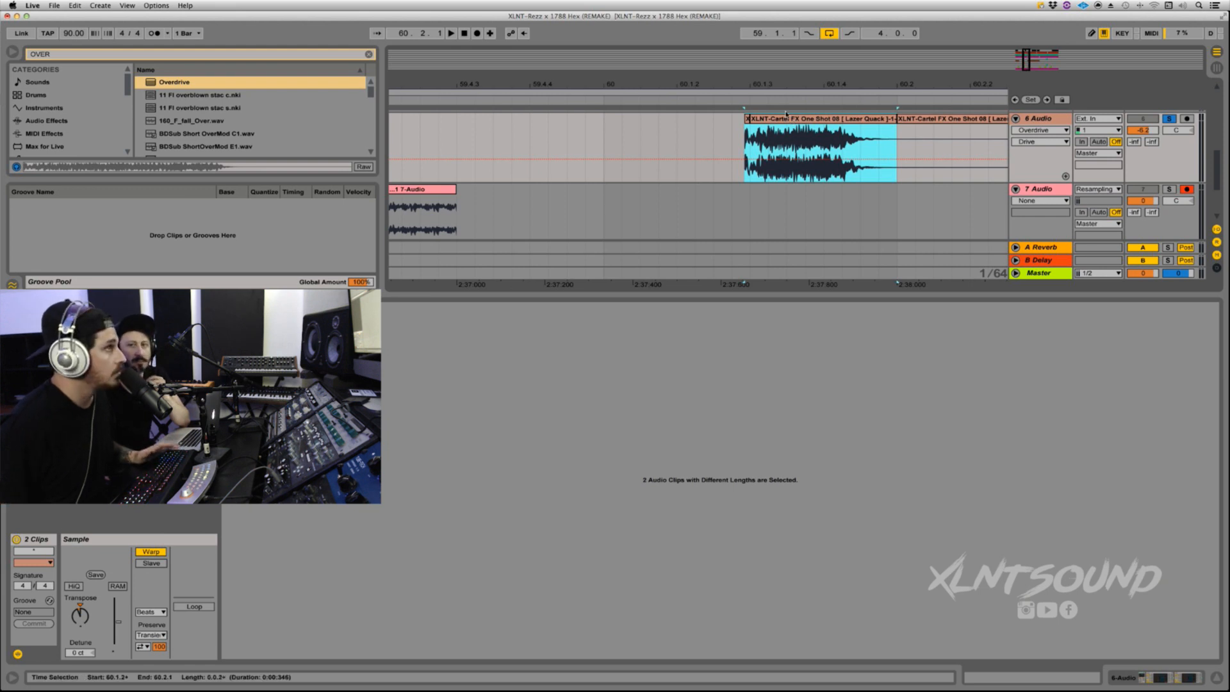
{"action": "key", "text": "space"}
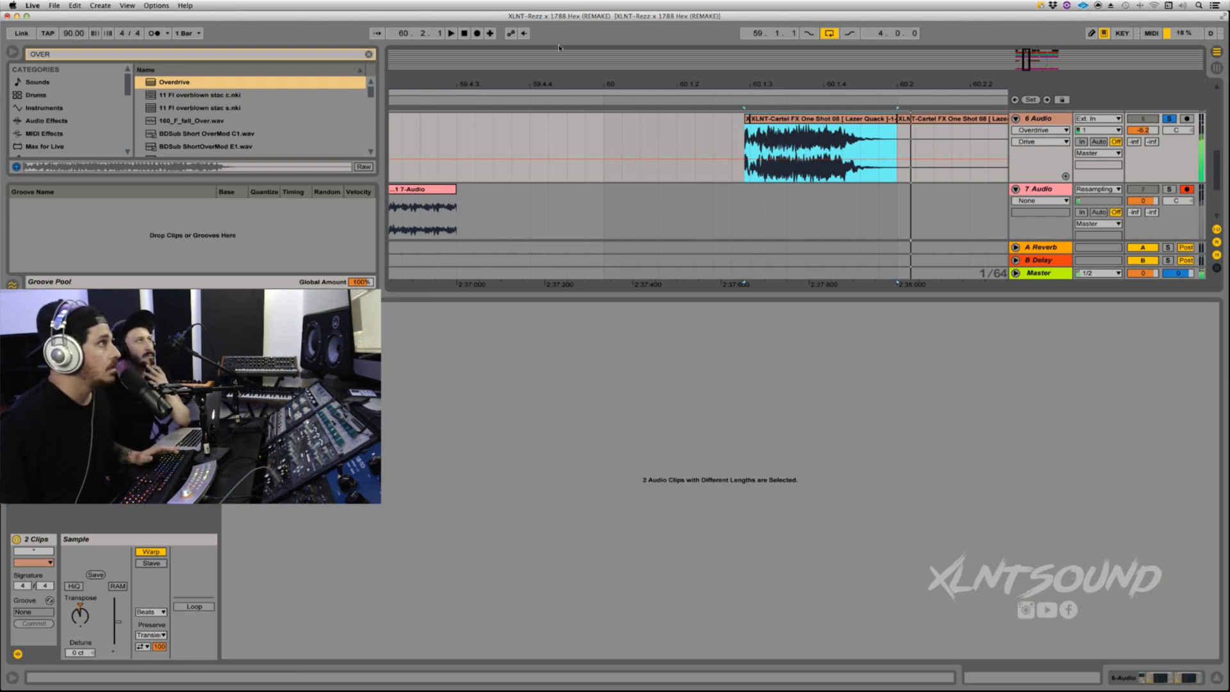
{"action": "left_click", "coordinate": [477, 34]}
{"action": "key", "text": "space"}
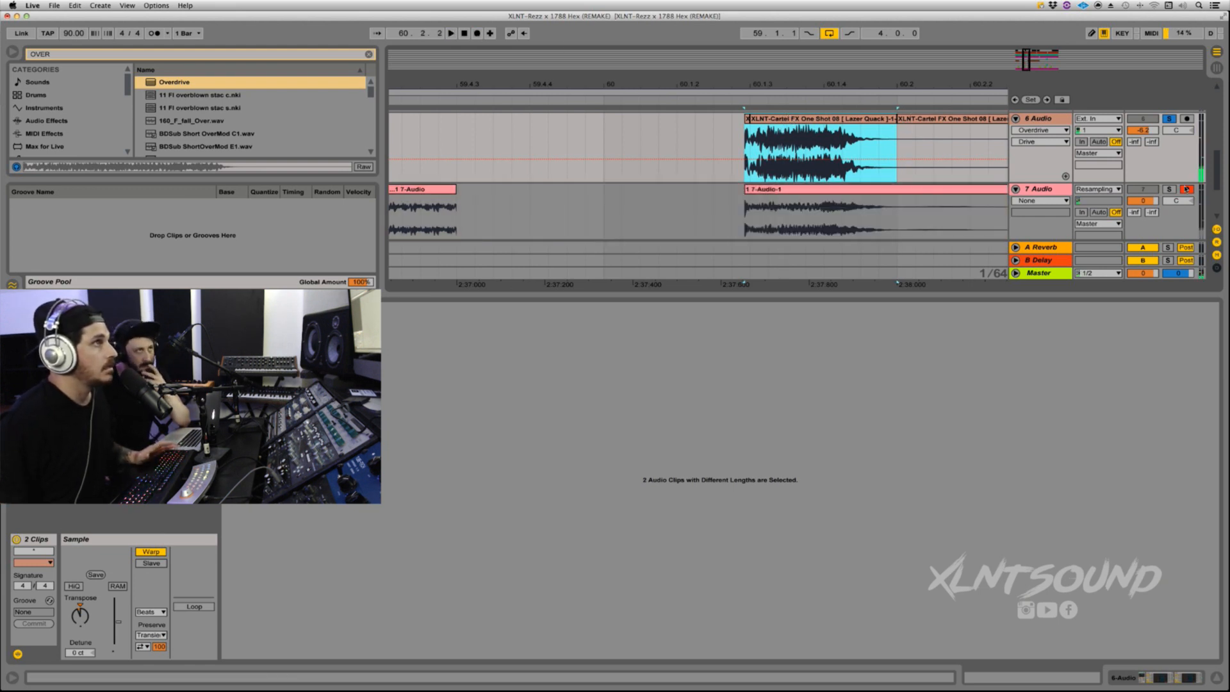
Play the new 7-Audio-1 recording with the 7 Audio track soloed.
{"action": "key", "text": "space"}
{"action": "left_click", "coordinate": [1169, 190]}
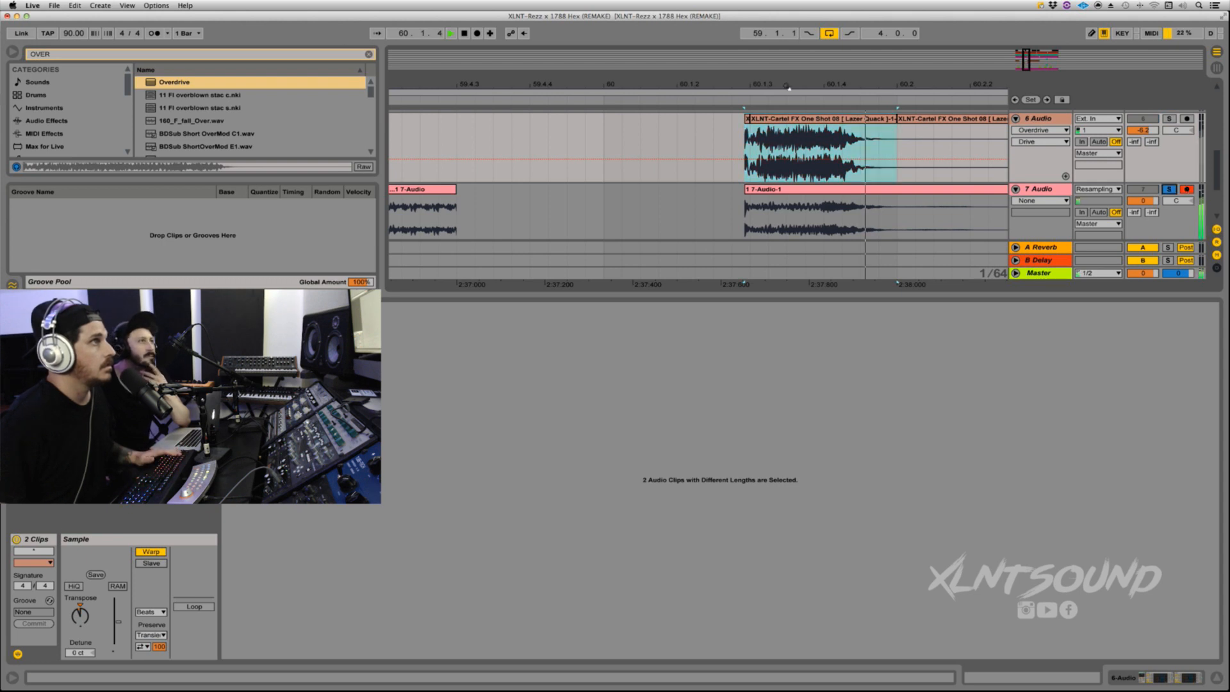
{"action": "left_click_drag", "start_coordinate": [788, 87], "coordinate": [787, 38]}
{"action": "scroll", "coordinate": [786, 154], "scroll_direction": "up", "scroll_amount": 10}
{"action": "scroll", "coordinate": [786, 153], "scroll_direction": "down", "scroll_amount": 3}
{"action": "key", "text": "space"}
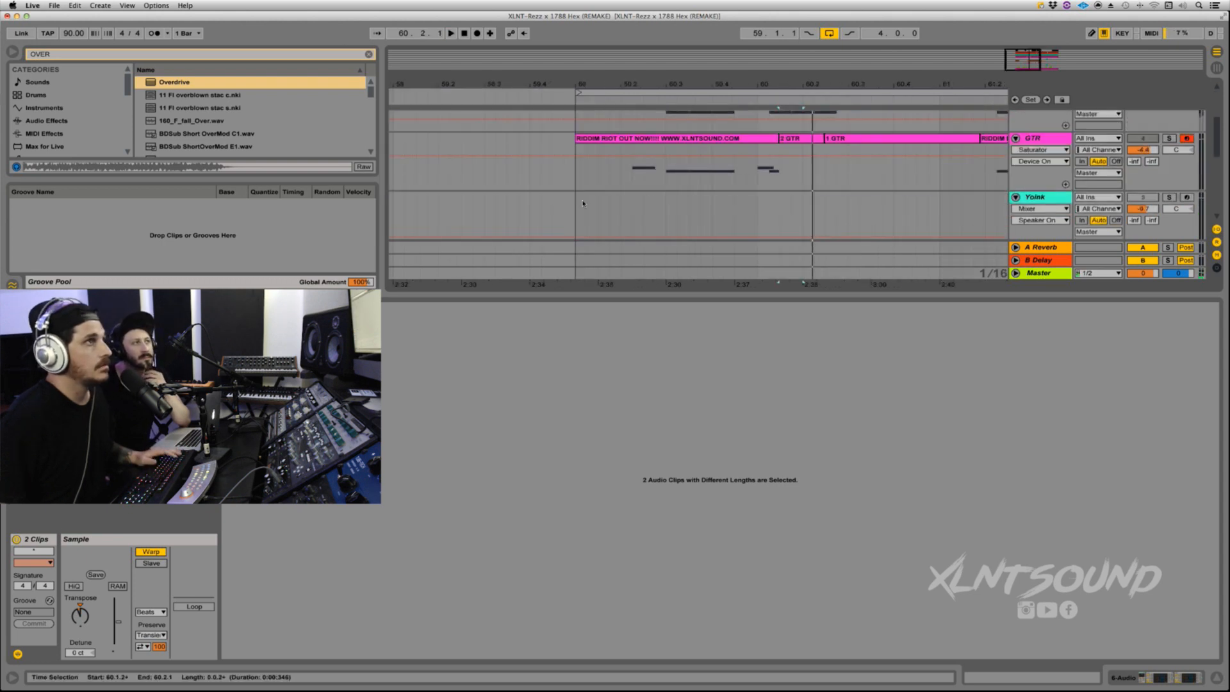
Clear the solos, mute the 7 Audio track, and play the arrangement from 59.1.1.
{"action": "left_click", "coordinate": [583, 203]}
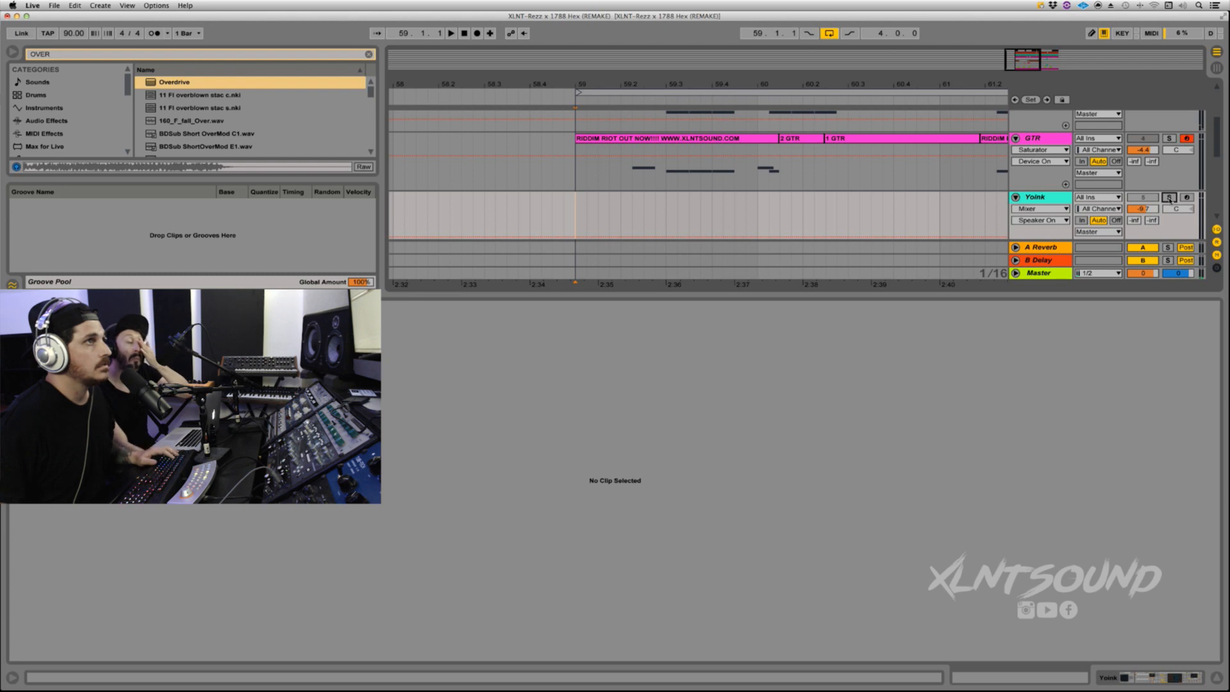
{"action": "scroll", "coordinate": [1146, 182], "scroll_direction": "down", "scroll_amount": 3}
{"action": "scroll", "coordinate": [1131, 165], "scroll_direction": "up", "scroll_amount": 3}
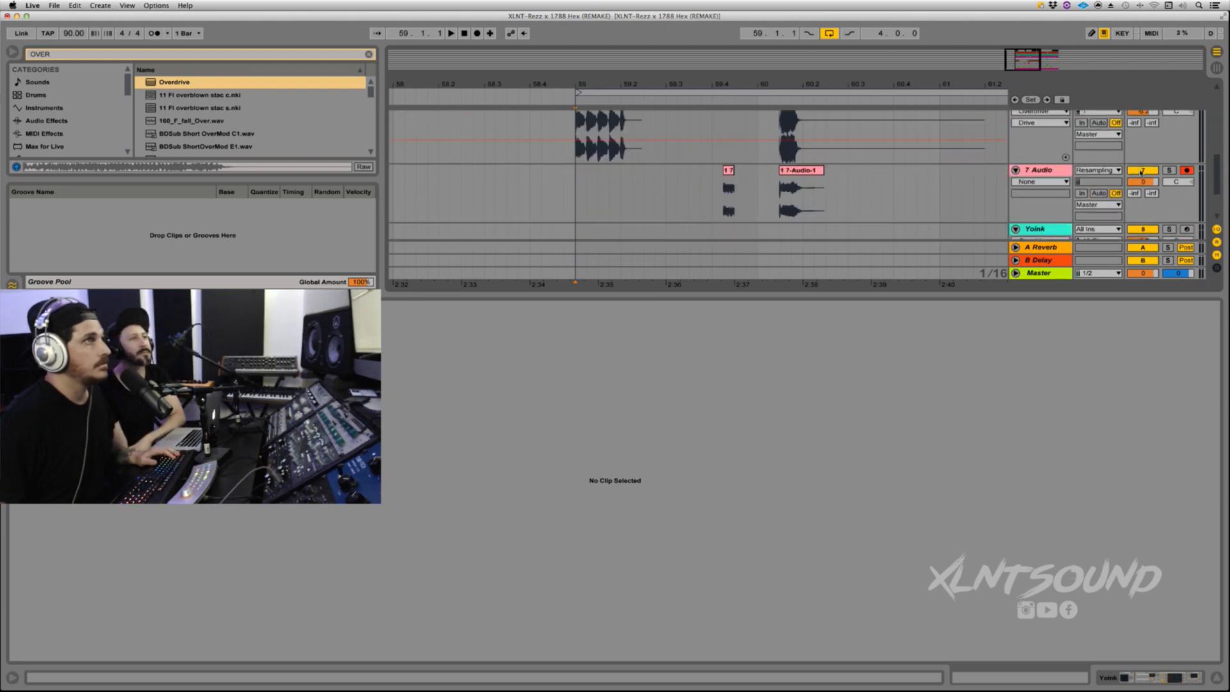
{"action": "scroll", "coordinate": [1042, 161], "scroll_direction": "up", "scroll_amount": 2}
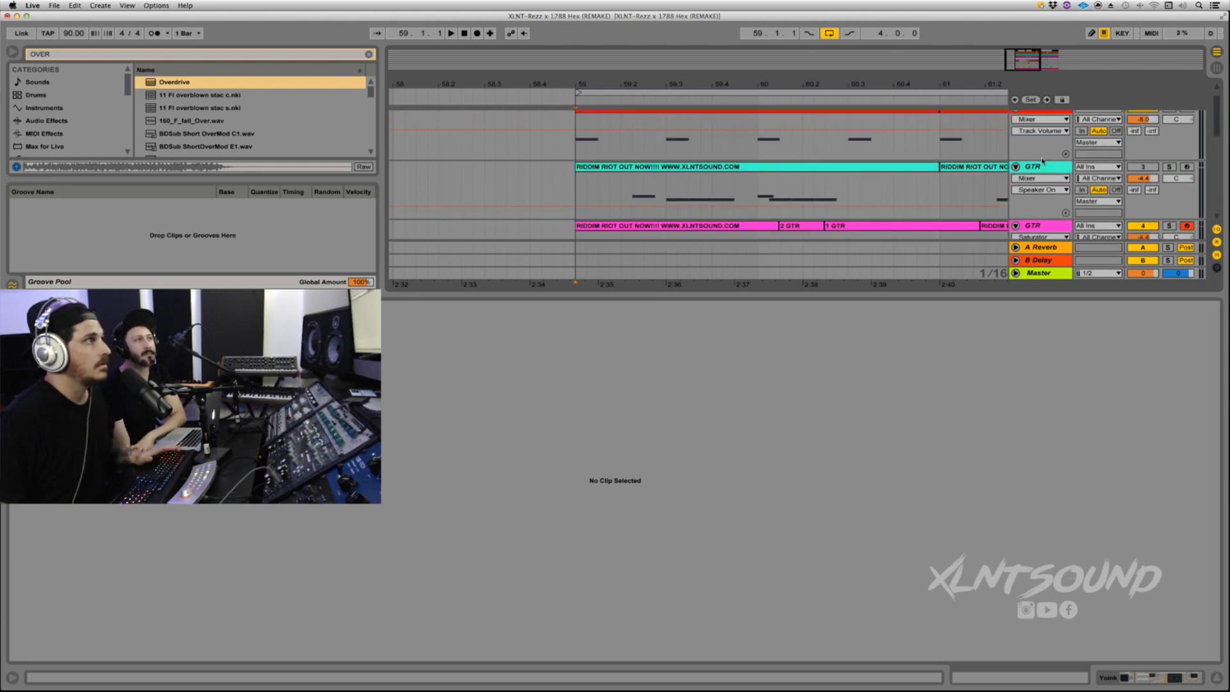
{"action": "key", "text": "space"}
{"action": "scroll", "coordinate": [1038, 162], "scroll_direction": "down", "scroll_amount": 2}
{"action": "scroll", "coordinate": [1122, 154], "scroll_direction": "down", "scroll_amount": 2}
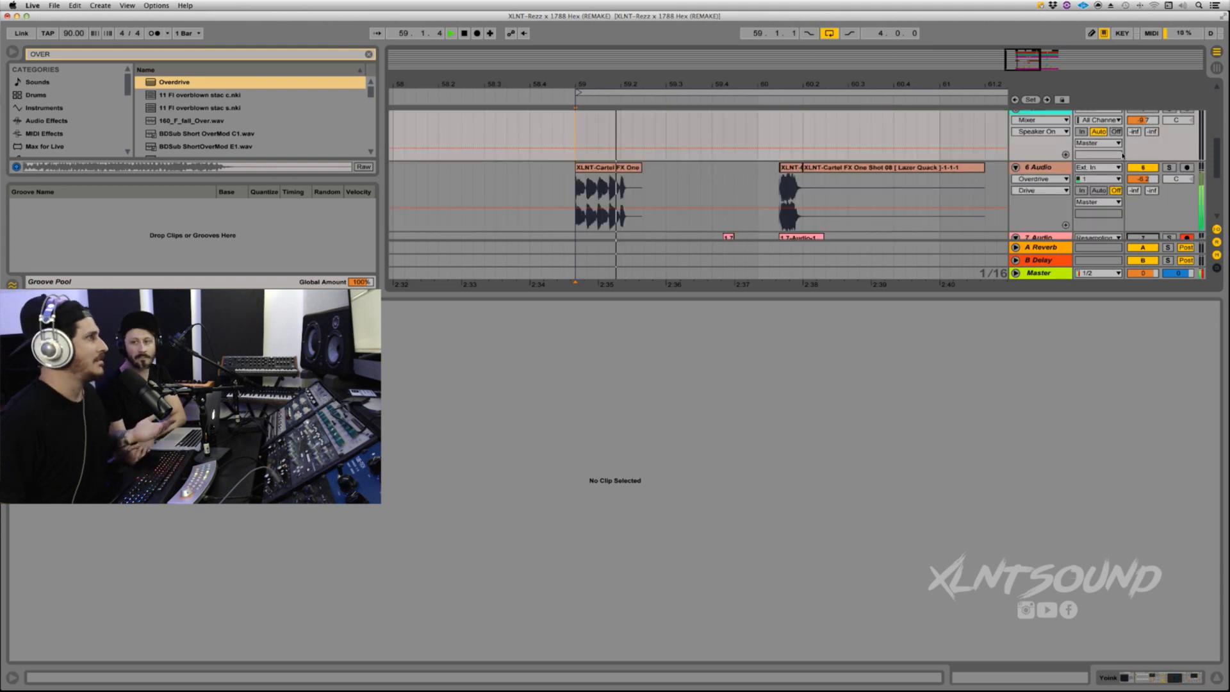
{"action": "key", "text": "space"}
Select the REZZ x 1788-L reference clip at 59.1.1 on the Bitz track and play the arrangement from there.
{"action": "left_click", "coordinate": [597, 169]}
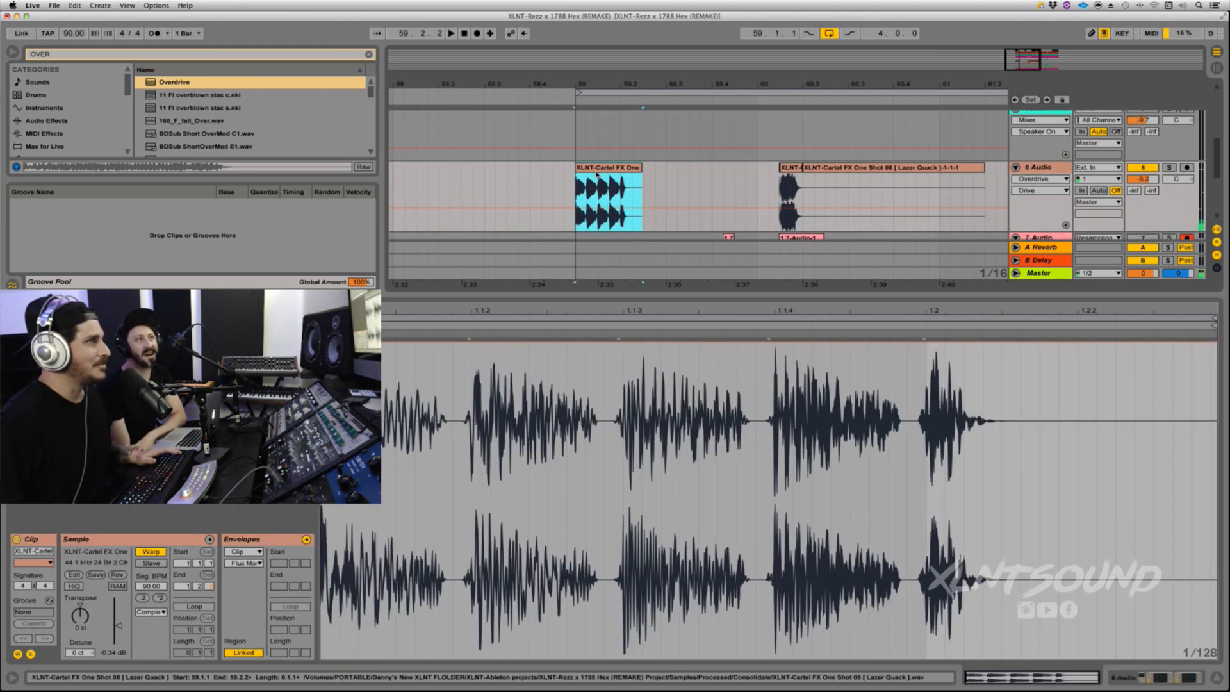
{"action": "scroll", "coordinate": [597, 173], "scroll_direction": "up", "scroll_amount": 4}
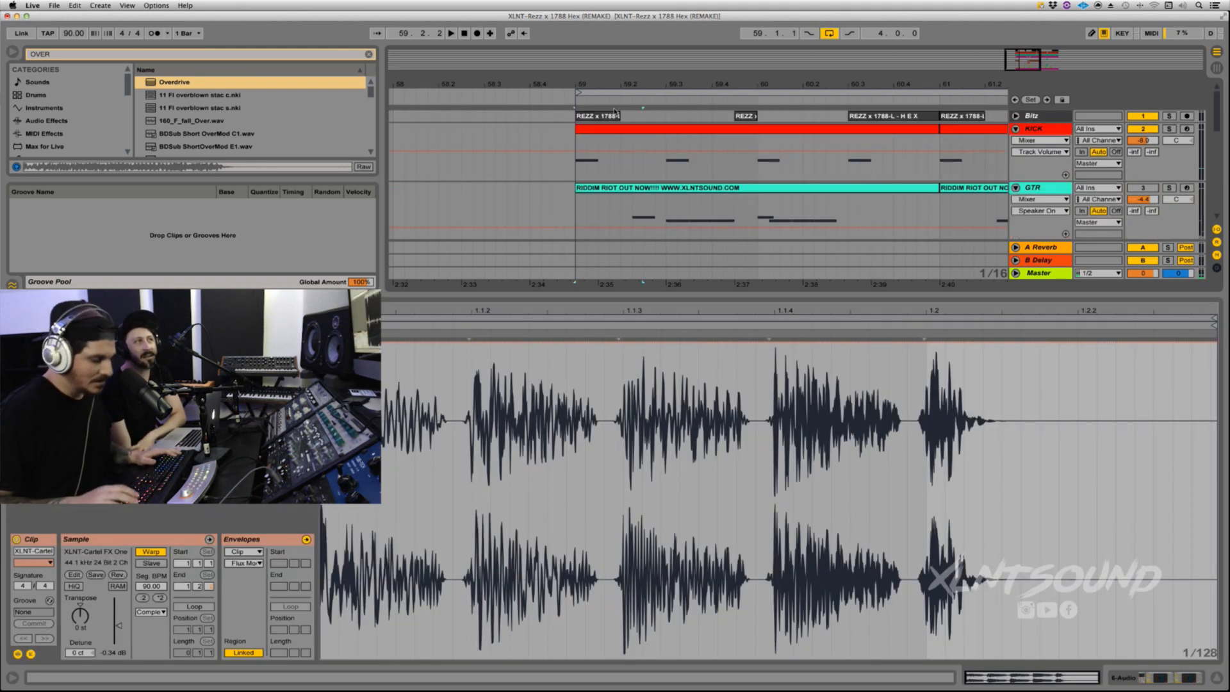
{"action": "left_click", "coordinate": [601, 116]}
{"action": "key", "text": "space"}
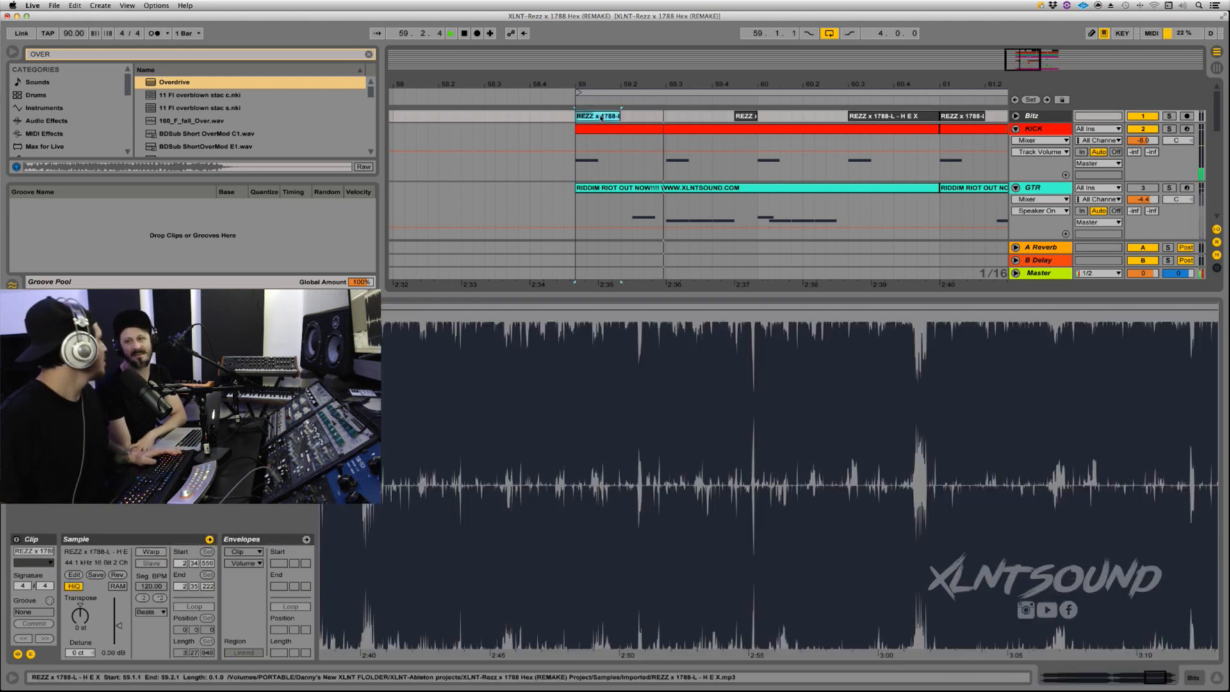
{"action": "key", "text": "space"}
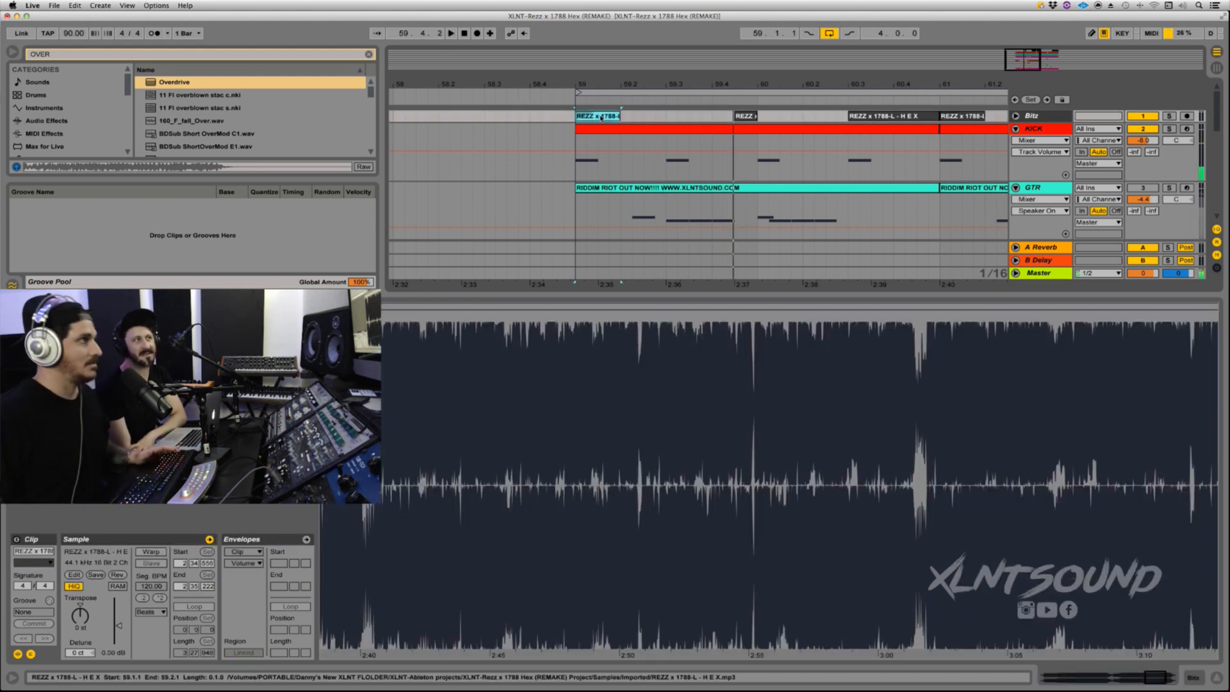
{"action": "left_click", "coordinate": [642, 133]}
{"action": "key", "text": "space"}
{"action": "key", "text": "space"}
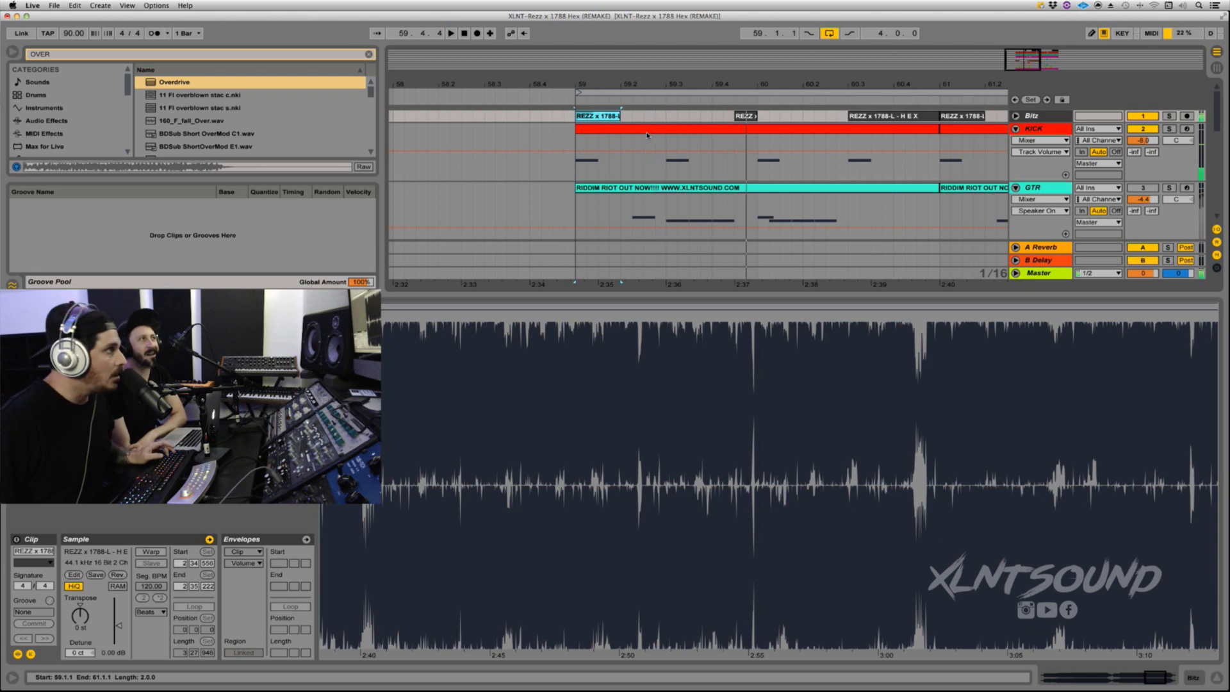
Switch from the clip's sample display to the Bitz track's device chain and look over all the arrangement tracks.
{"action": "key", "text": "shift+Tab"}
{"action": "scroll", "coordinate": [669, 143], "scroll_direction": "down", "scroll_amount": 2}
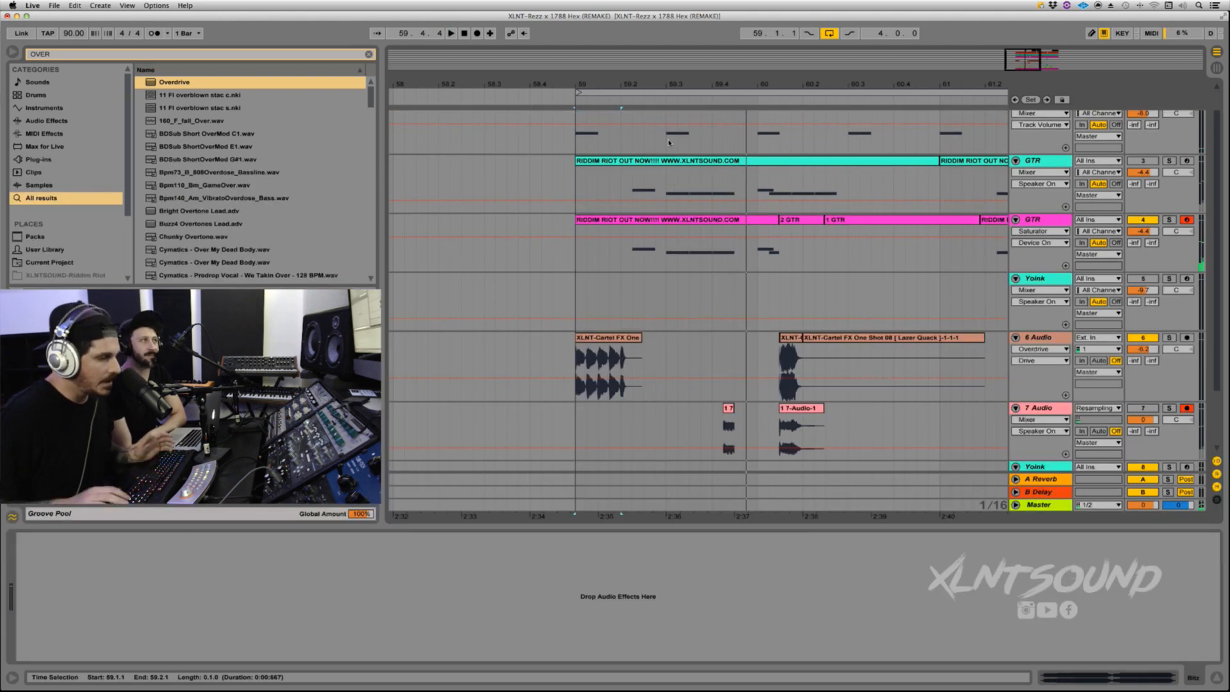
{"action": "scroll", "coordinate": [669, 142], "scroll_direction": "up", "scroll_amount": 2}
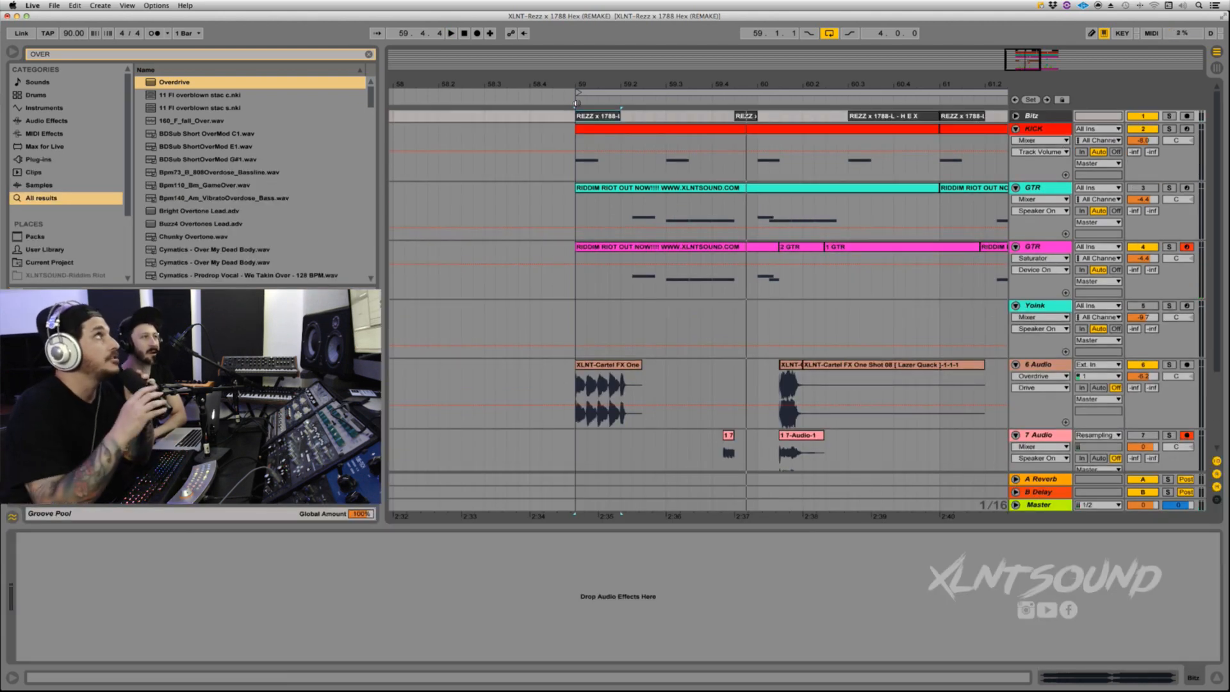